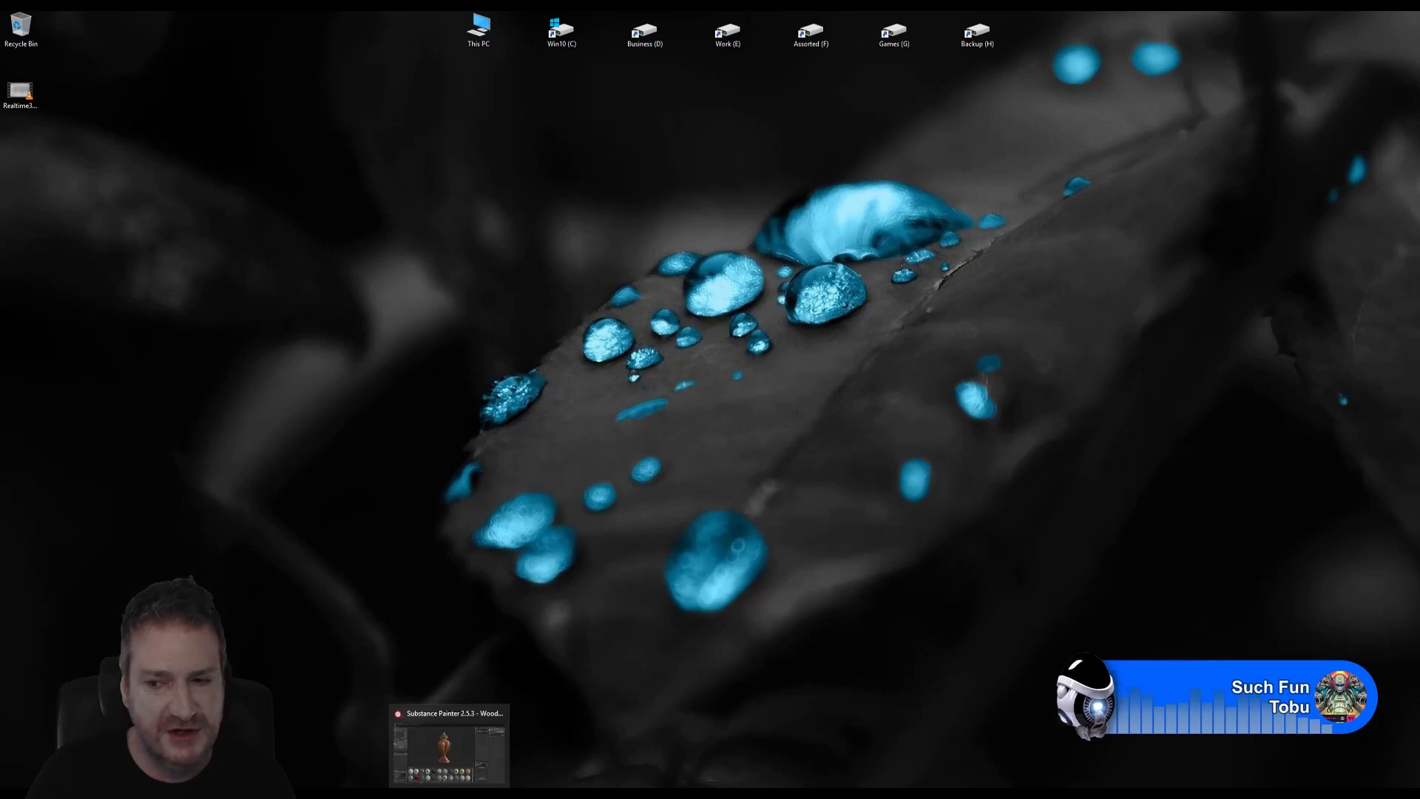
Switch to Substance Painter and examine the wooden urn's cherry wood and metallic paint texturing from several angles
click(451, 747)
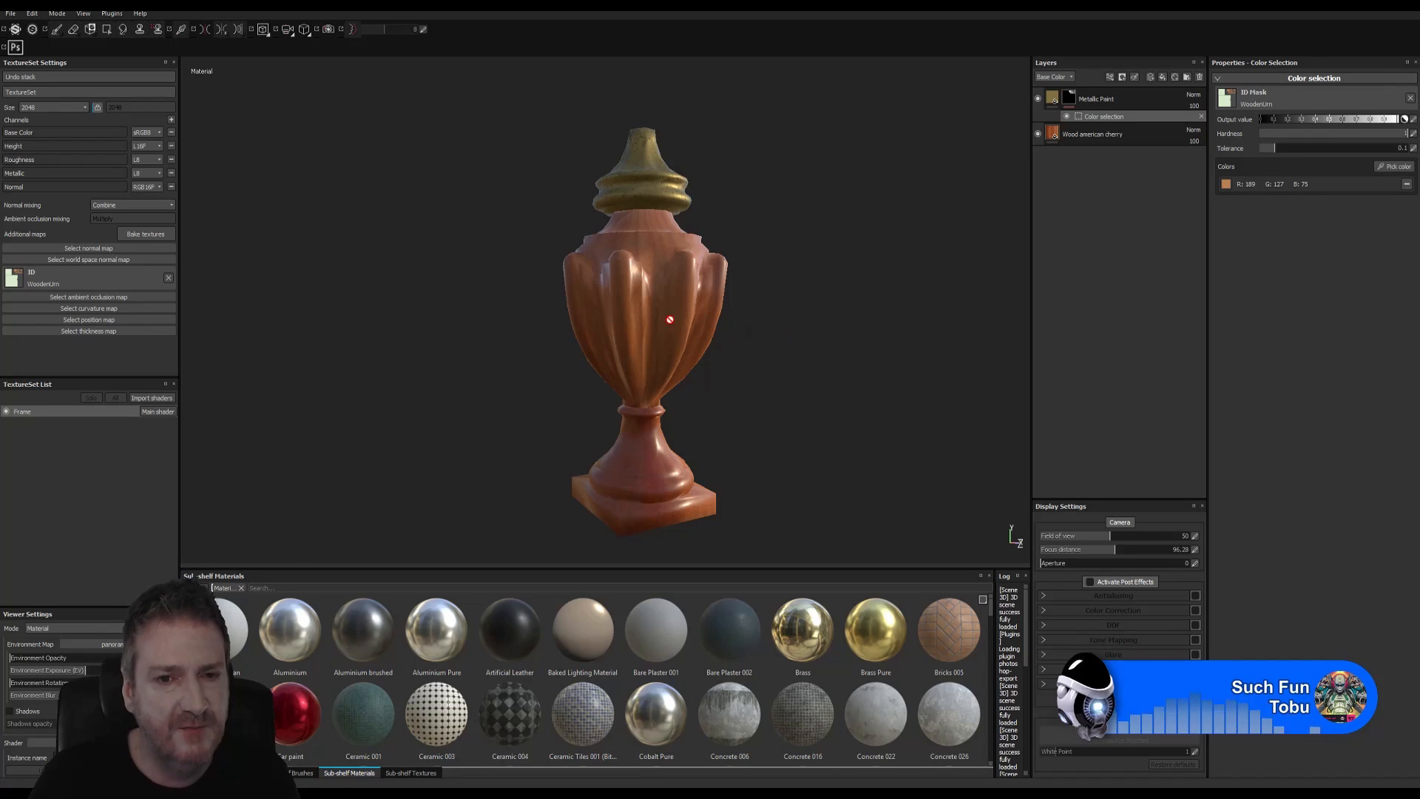
key(alt)
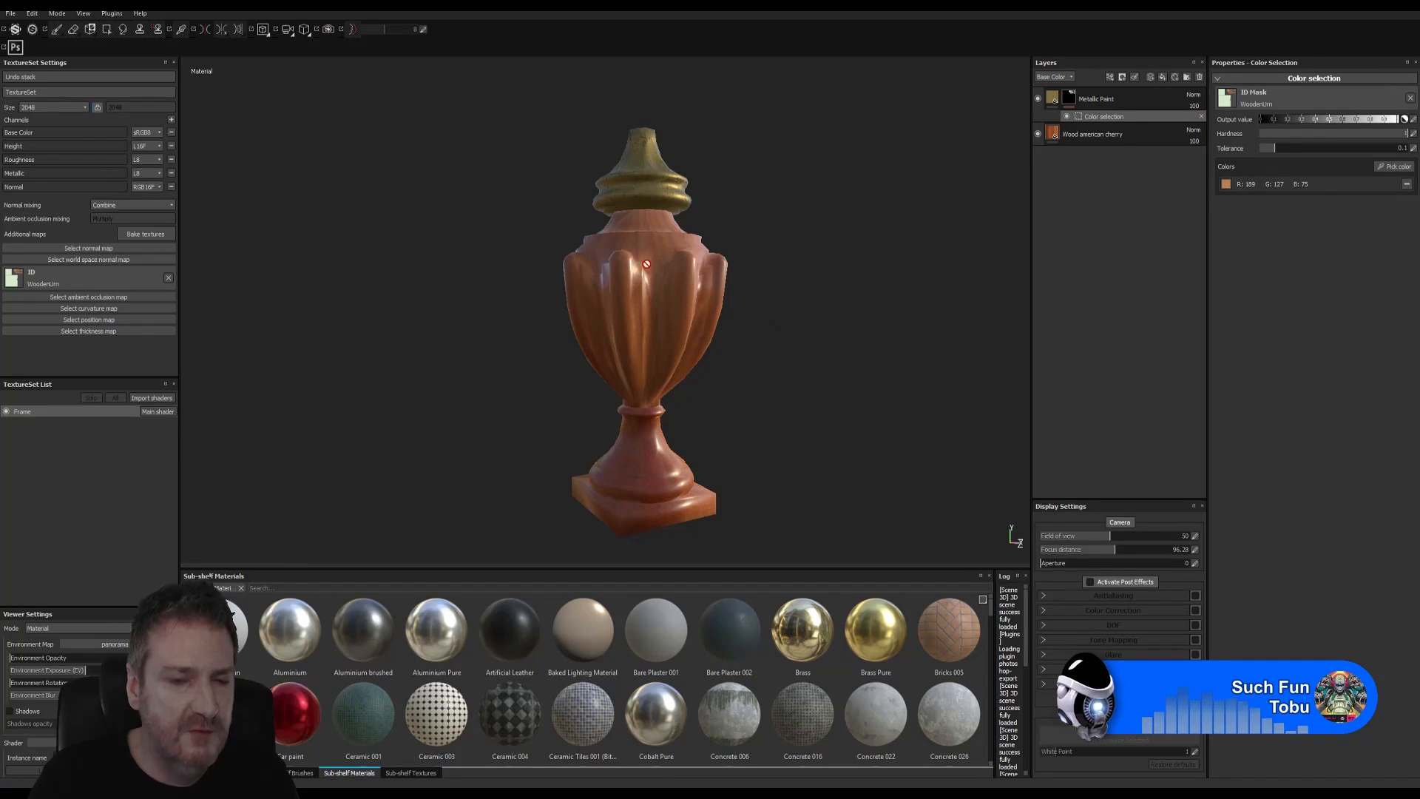
mouse_move(815, 362)
alt+mouse_down()
mouse_move(447, 367)
mouse_move(880, 349)
mouse_move(519, 360)
alt+mouse_up()
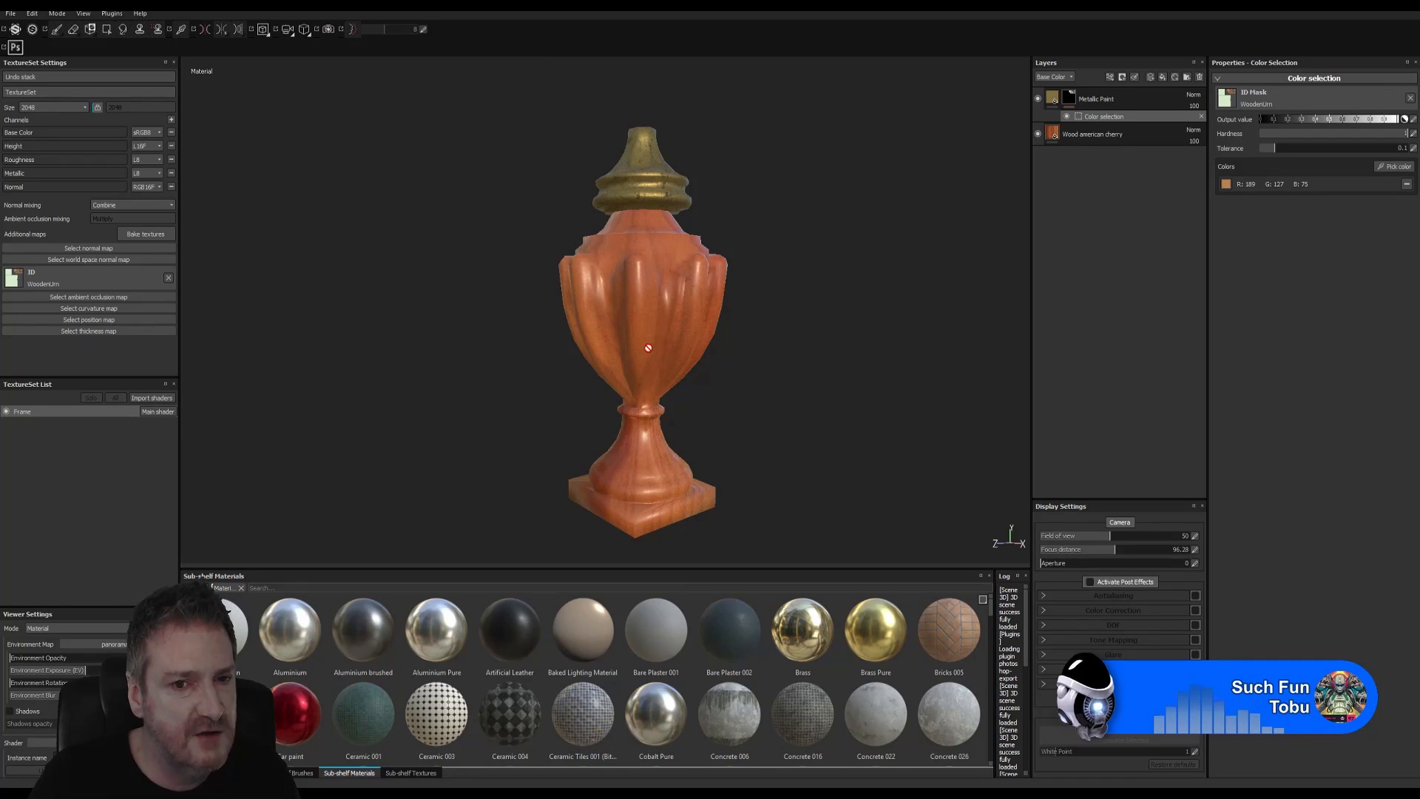
alt+drag(777, 370, 824, 358)
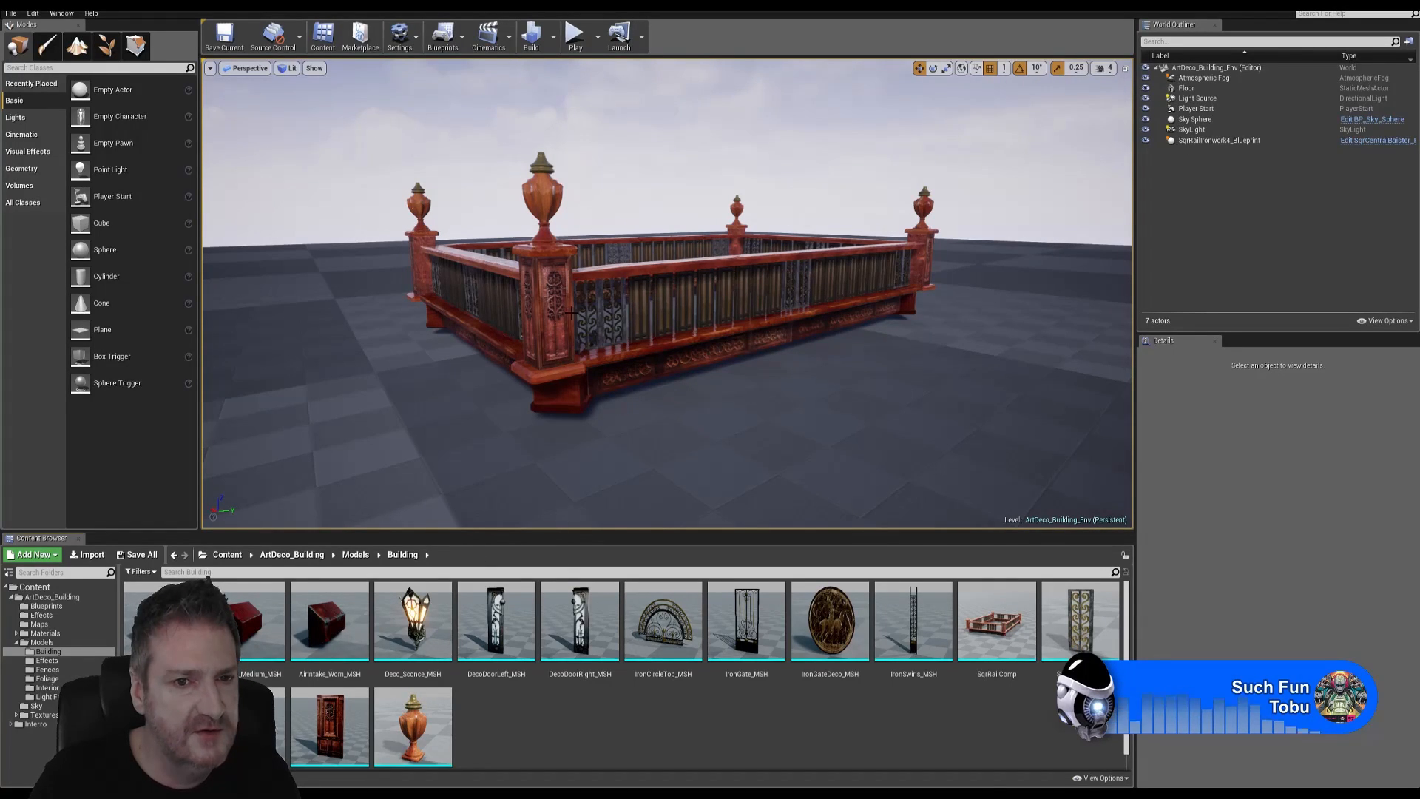
Switch to Unreal Editor and examine the square railing with its corner posts and urns from several angles
mouse_move(703, 369)
alt+mouse_down()
mouse_move(783, 215)
mouse_move(1051, 275)
mouse_move(801, 226)
mouse_move(701, 376)
alt+mouse_up()
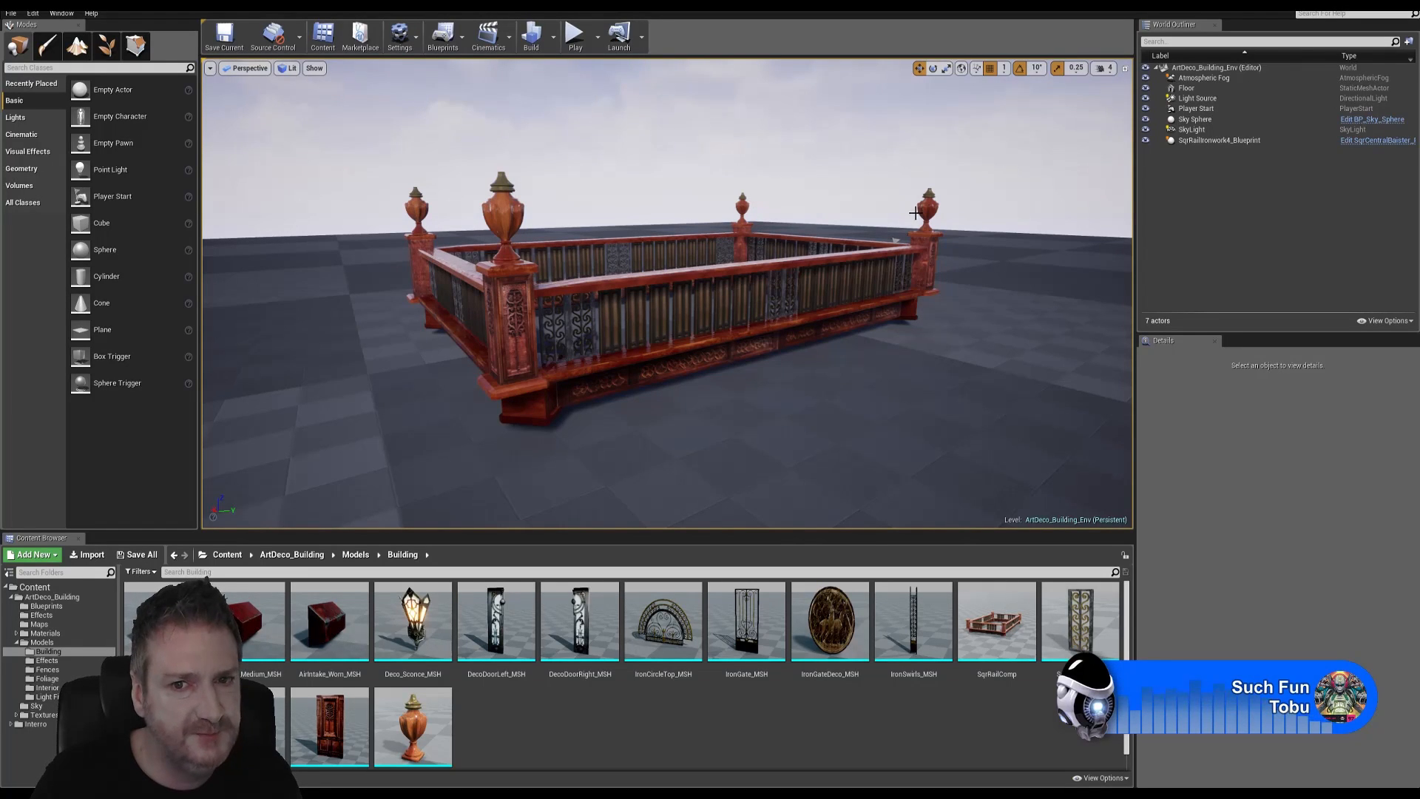
right_drag(461, 330, 461, 330)
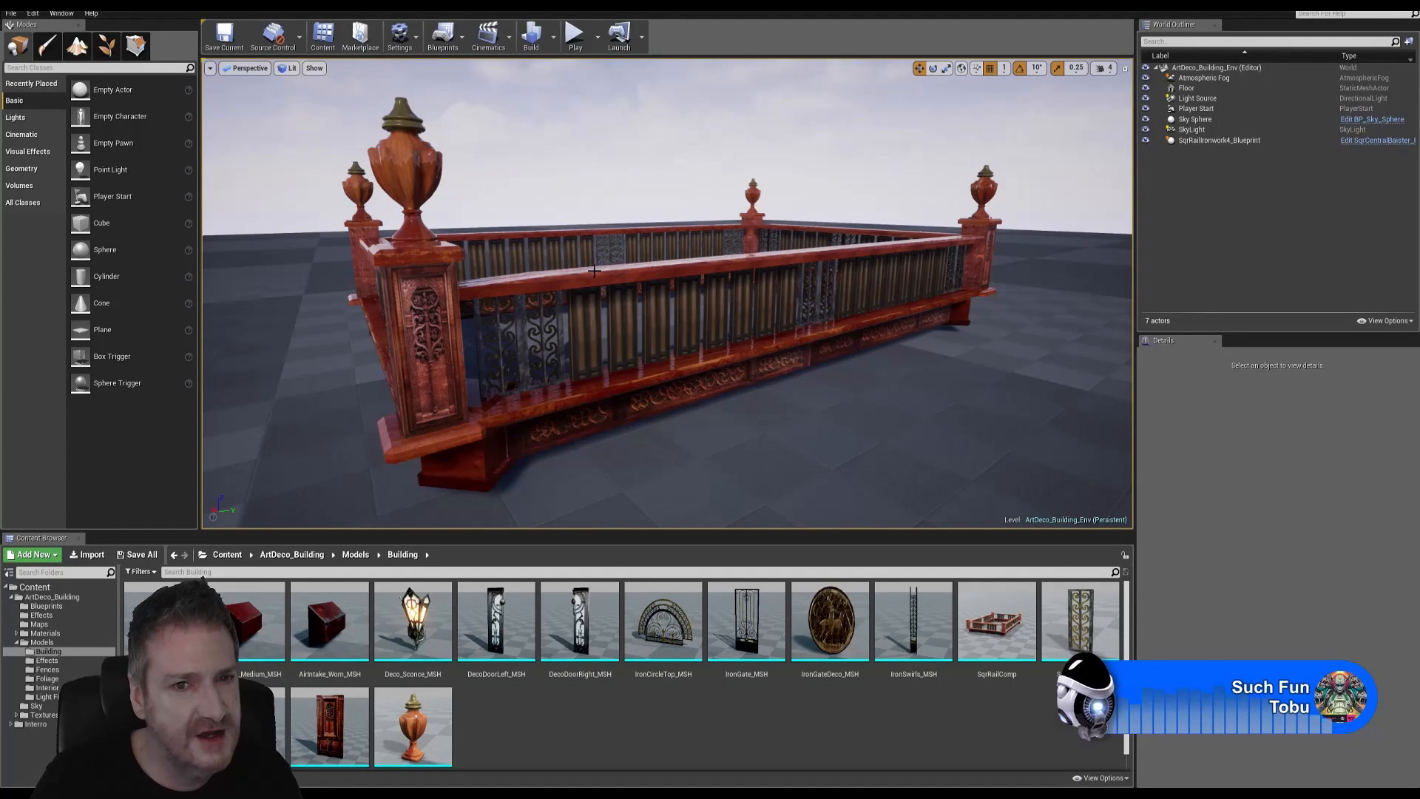
alt+drag(666, 296, 851, 251)
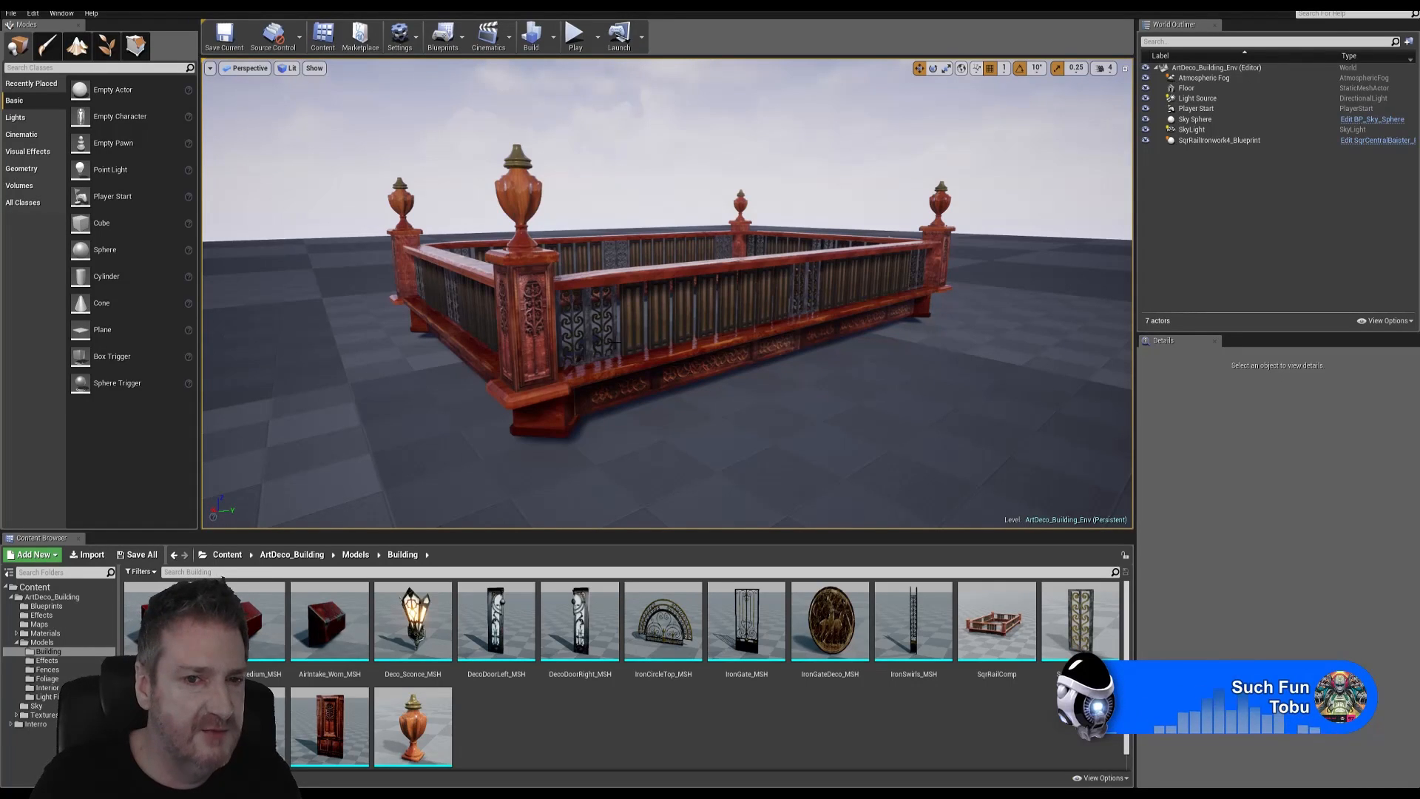
alt+drag(606, 316, 880, 391)
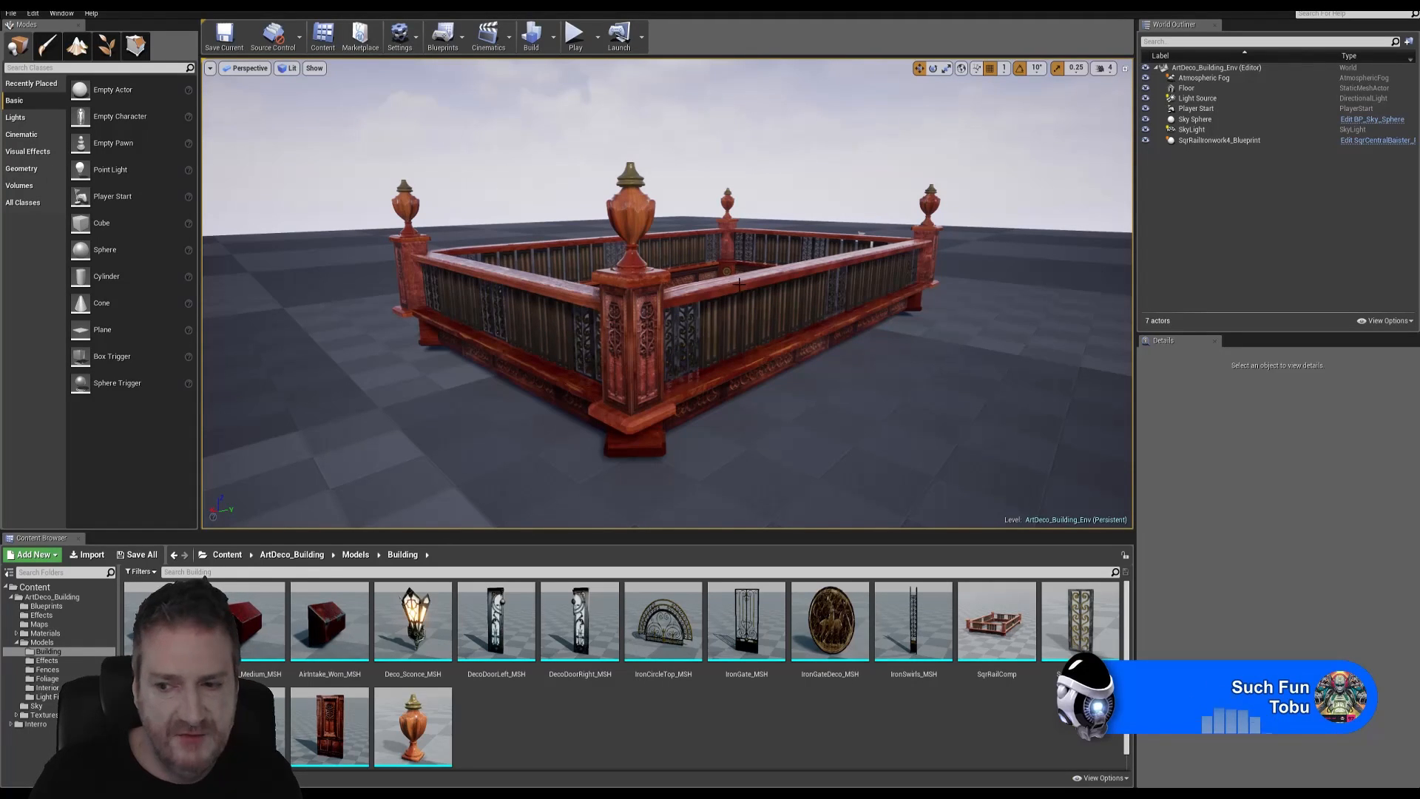
Place a copy of the railing prefab from ArtDeco_Building's Blueprints folder beside the existing railing in the level
click(50, 606)
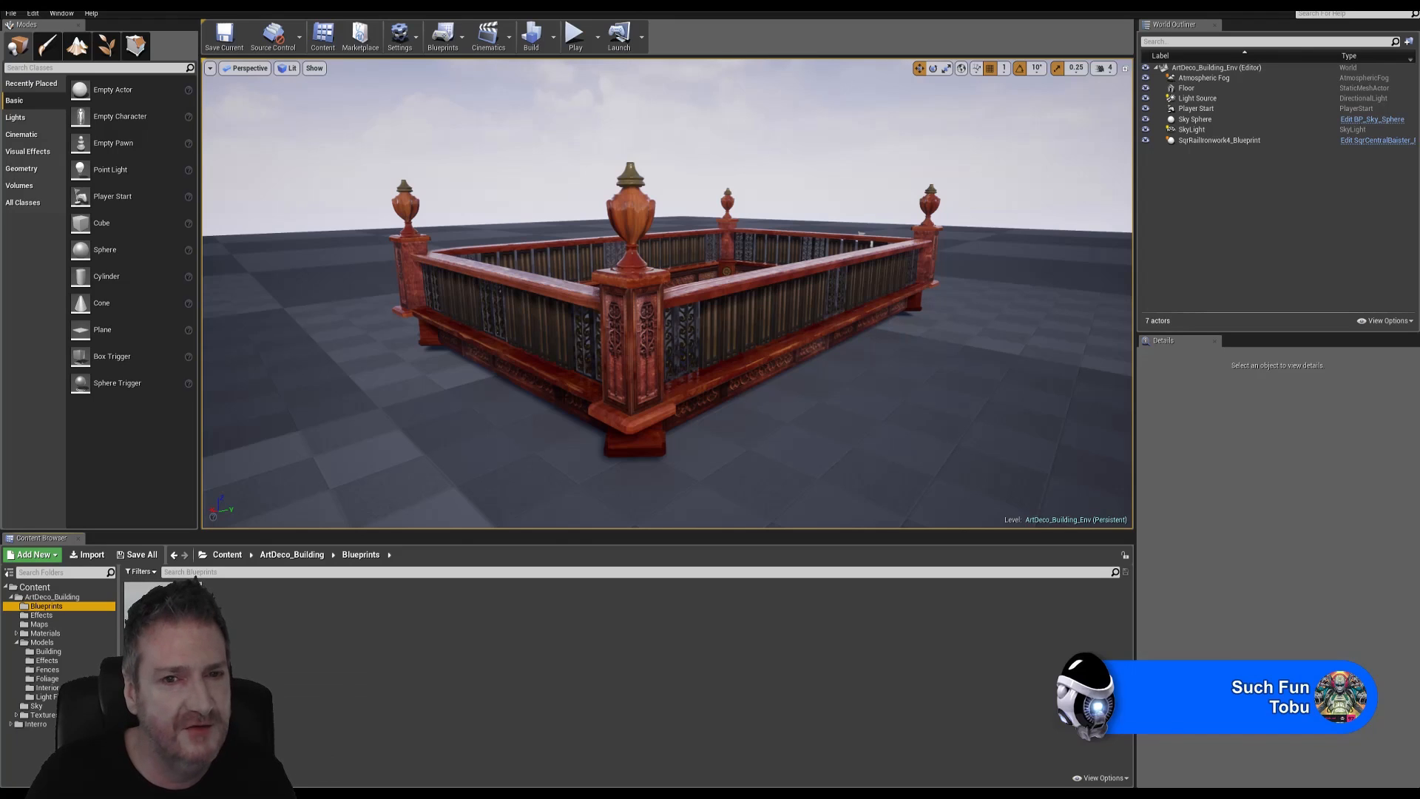
drag(457, 412, 385, 473)
drag(175, 619, 464, 179)
mouse_move(419, 294)
right_down()
mouse_move(474, 322)
mouse_move(440, 299)
mouse_move(362, 307)
mouse_move(522, 319)
mouse_move(422, 315)
right_up()
key(Escape)
mouse_move(556, 383)
right_down()
mouse_move(531, 384)
mouse_move(546, 396)
mouse_move(556, 382)
right_up()
Delete the newly placed copy of the railing prefab and return to the original railing
click(567, 320)
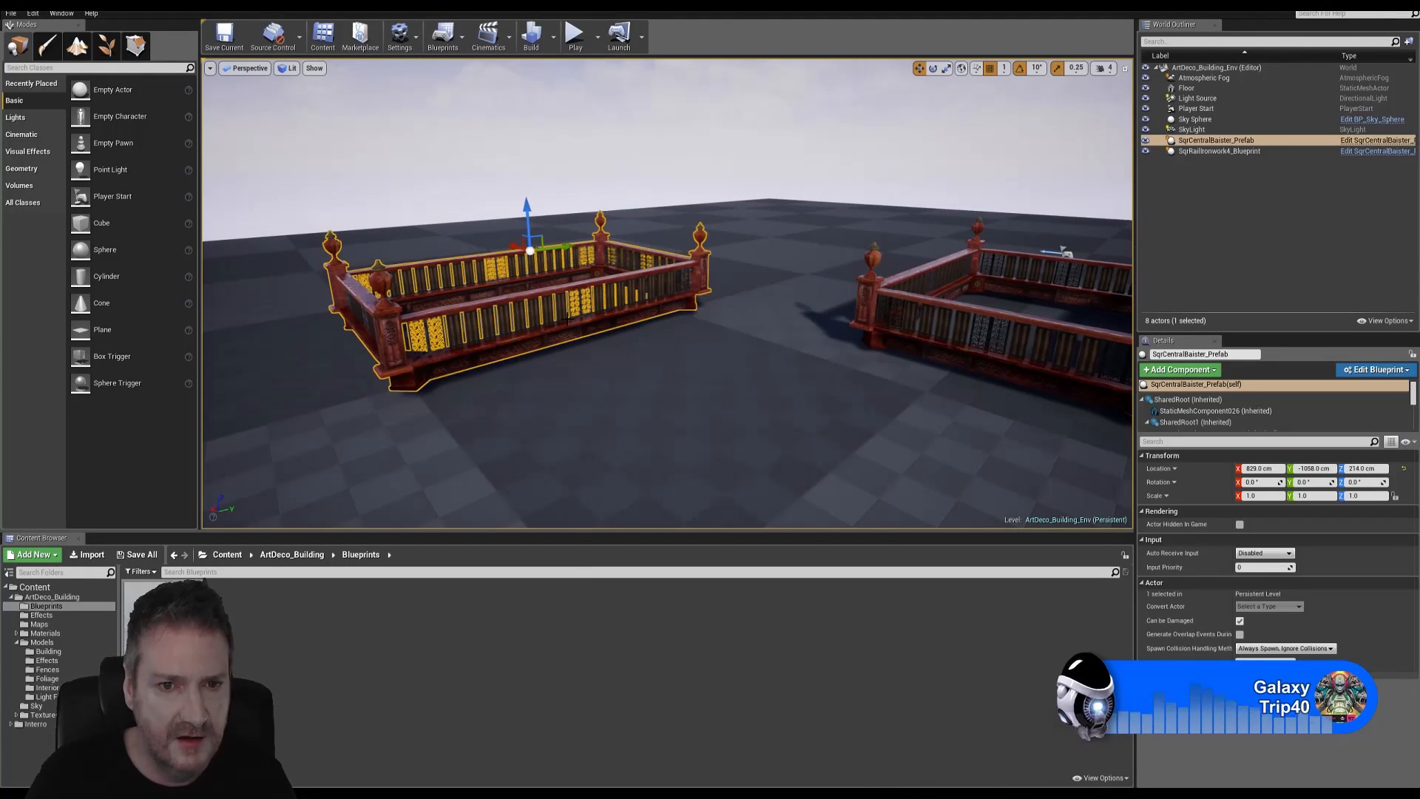
key(Delete)
right_drag(566, 319, 599, 320)
right_drag(1130, 123, 1123, 124)
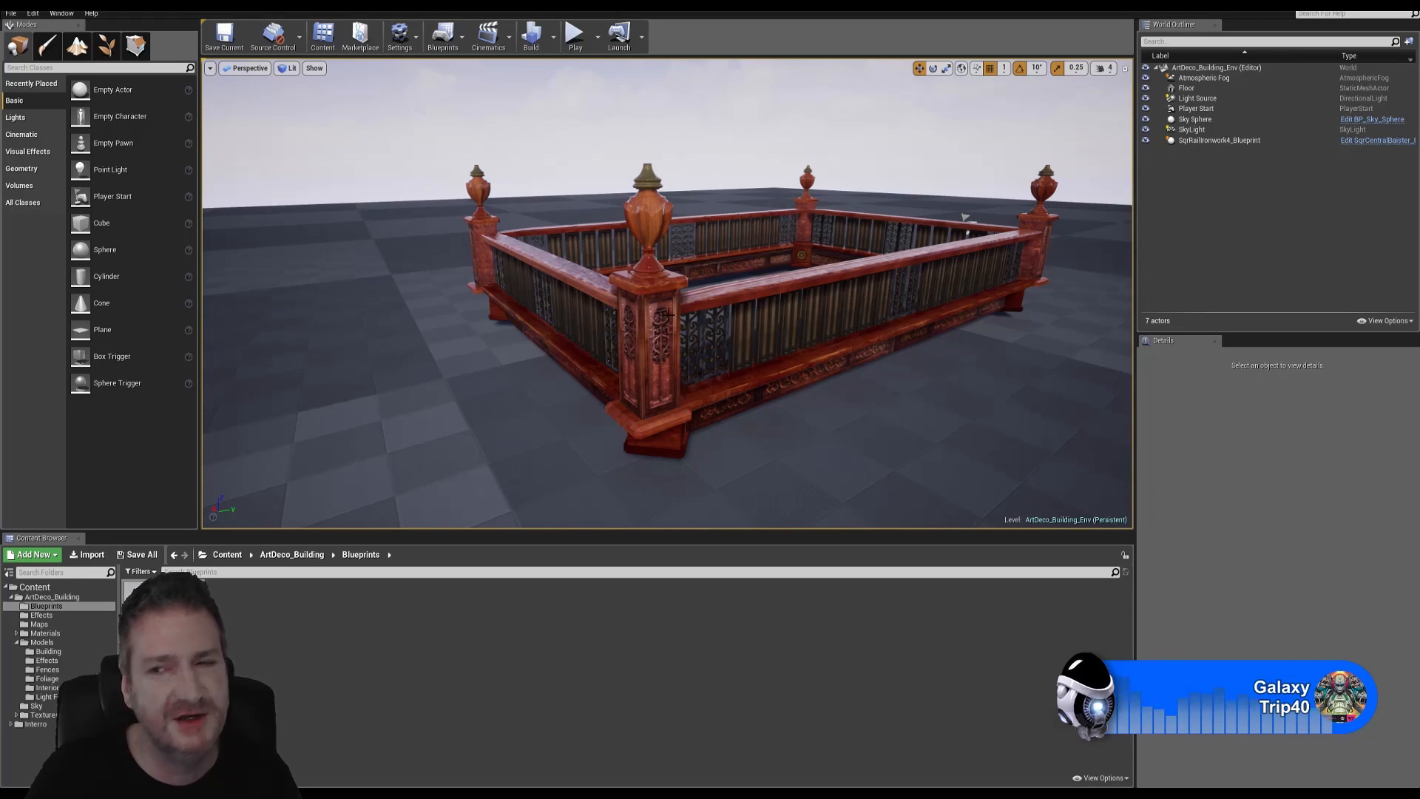
right_drag(666, 296, 686, 274)
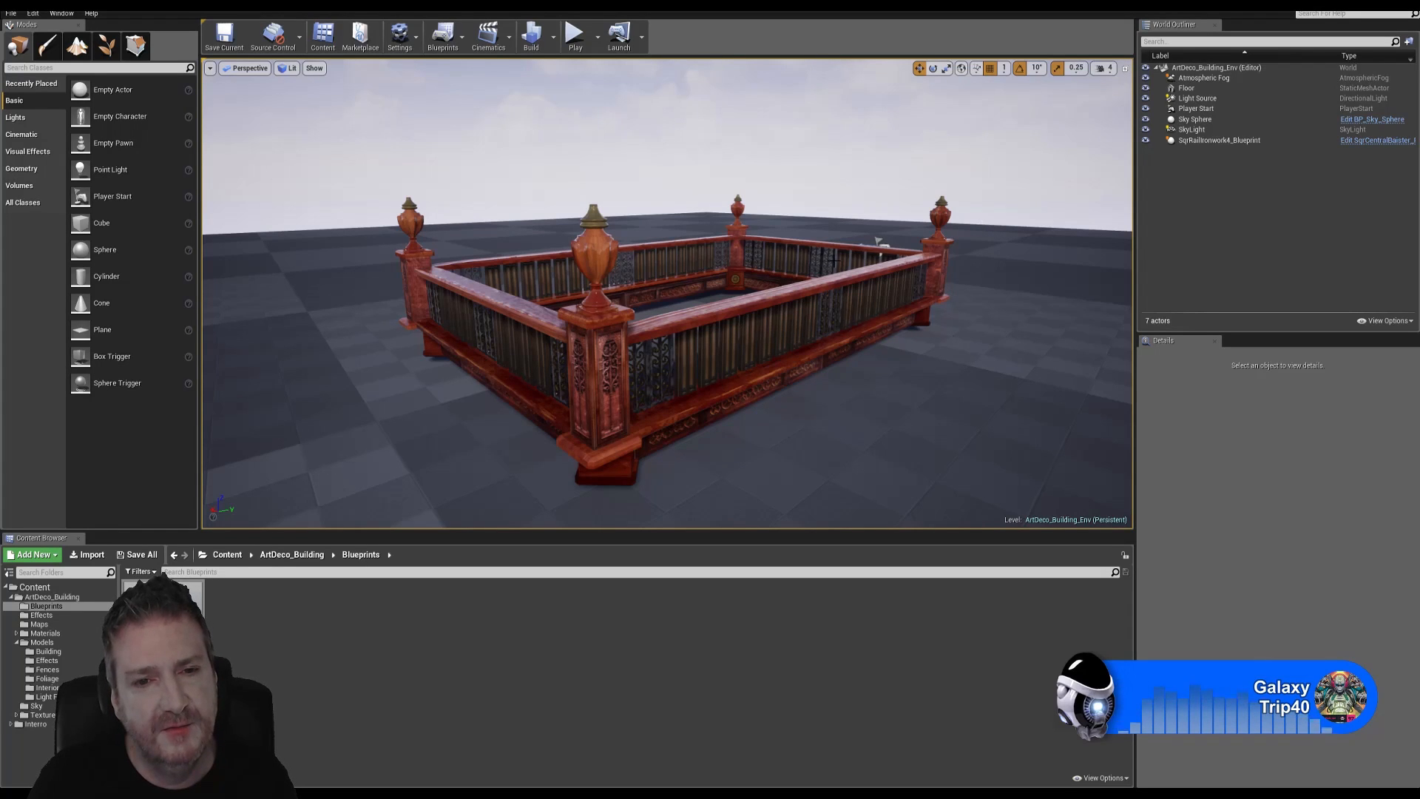
drag(699, 304, 684, 351)
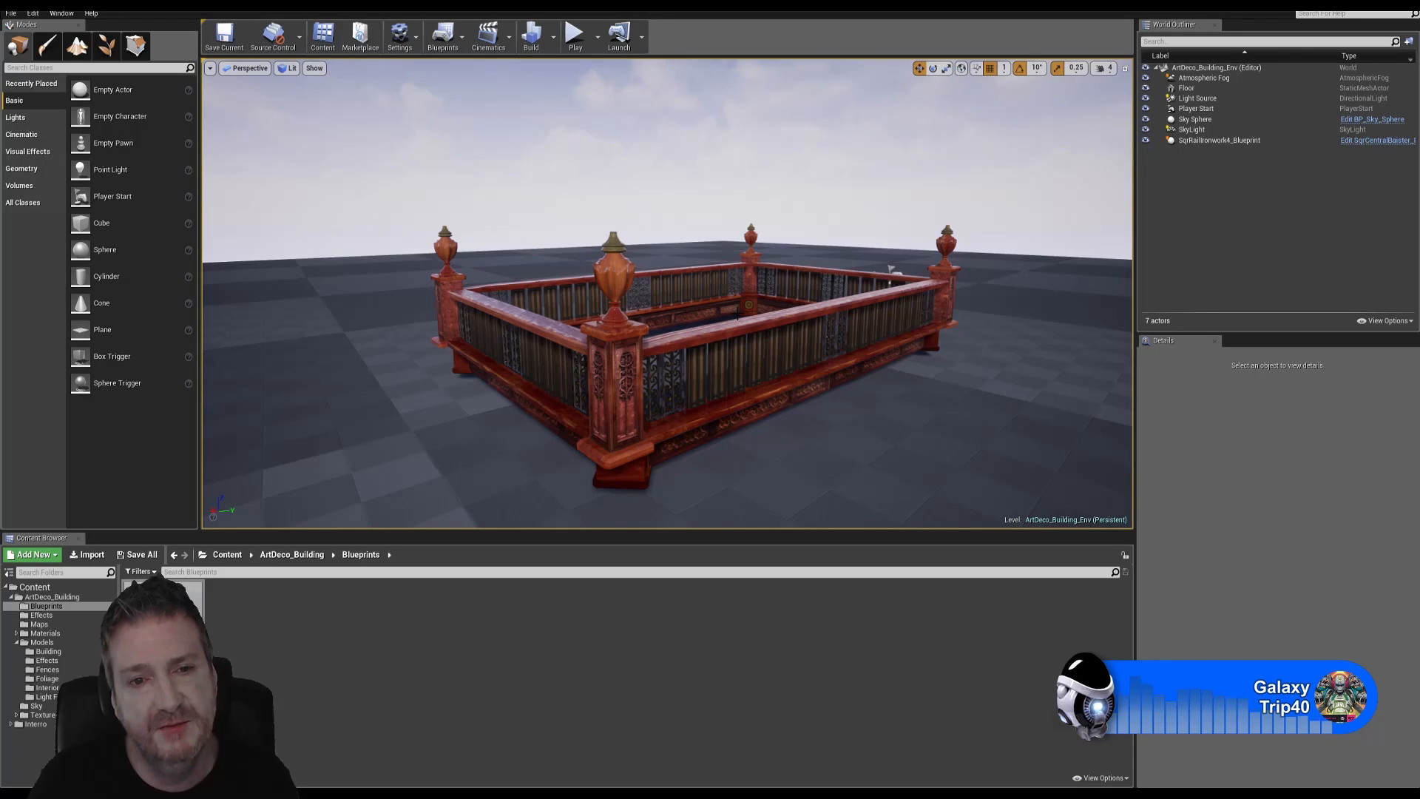
Switch to 3ds Max and examine the brick building's front and side in the perspective viewport
middle_drag(891, 269, 824, 265)
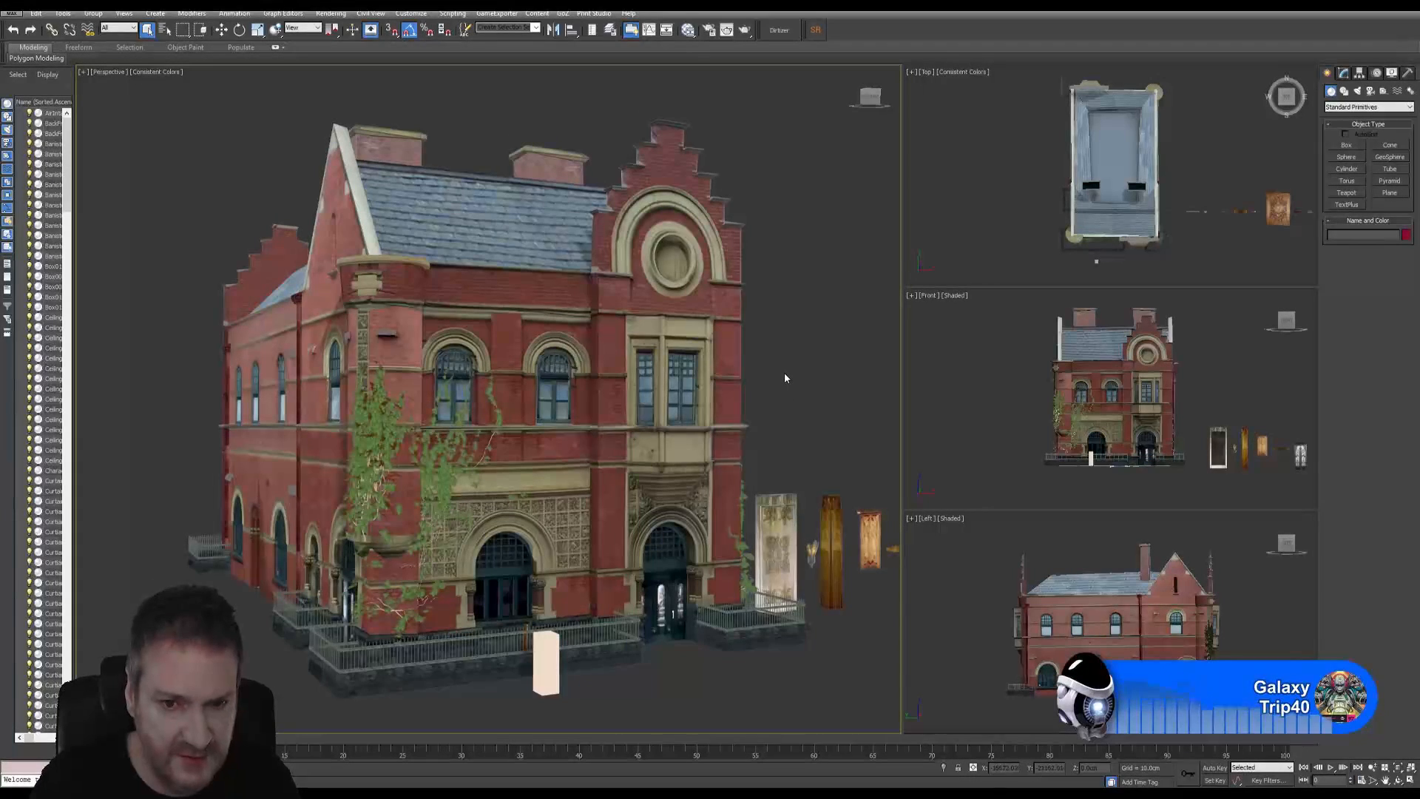
middle_drag(784, 372, 585, 371)
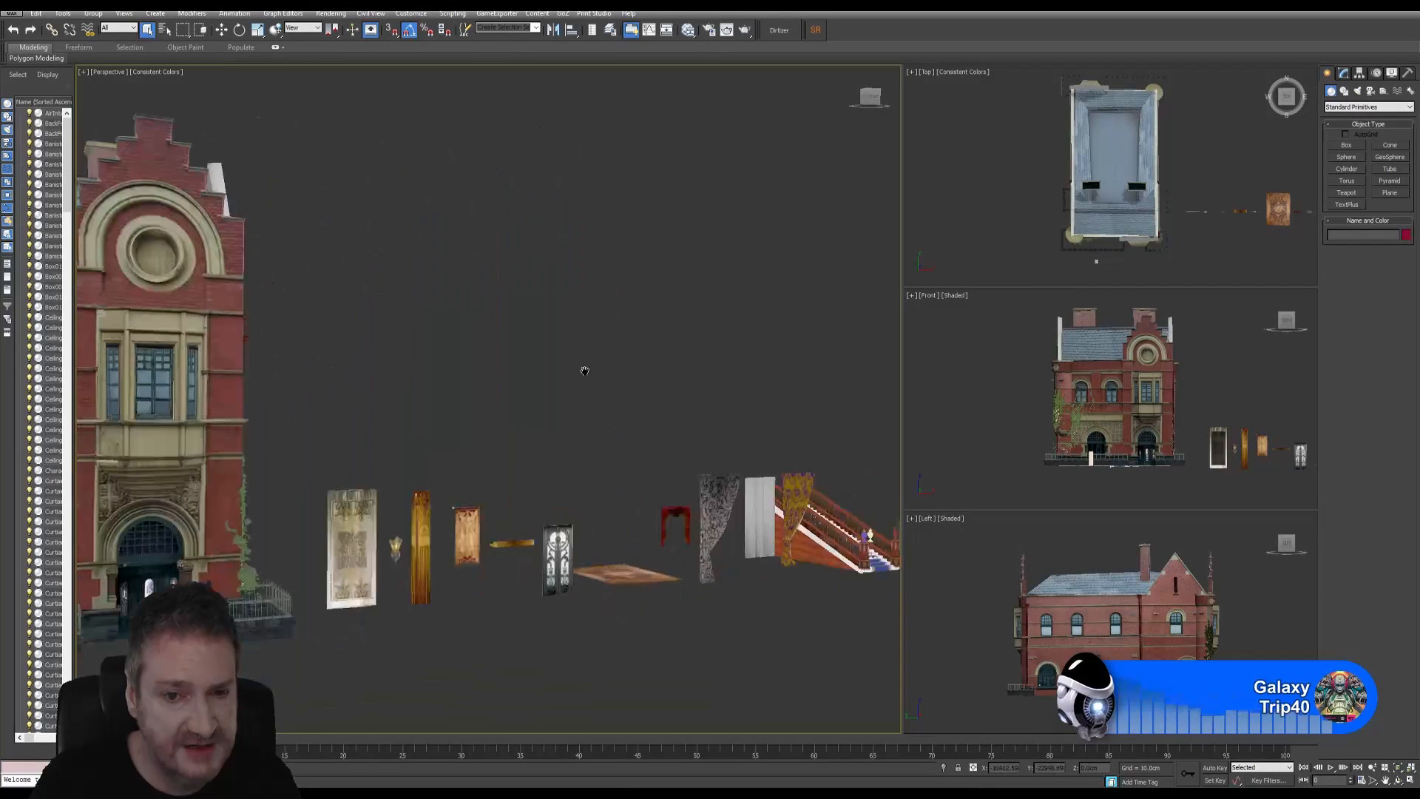
click(1398, 780)
drag(592, 437, 551, 475)
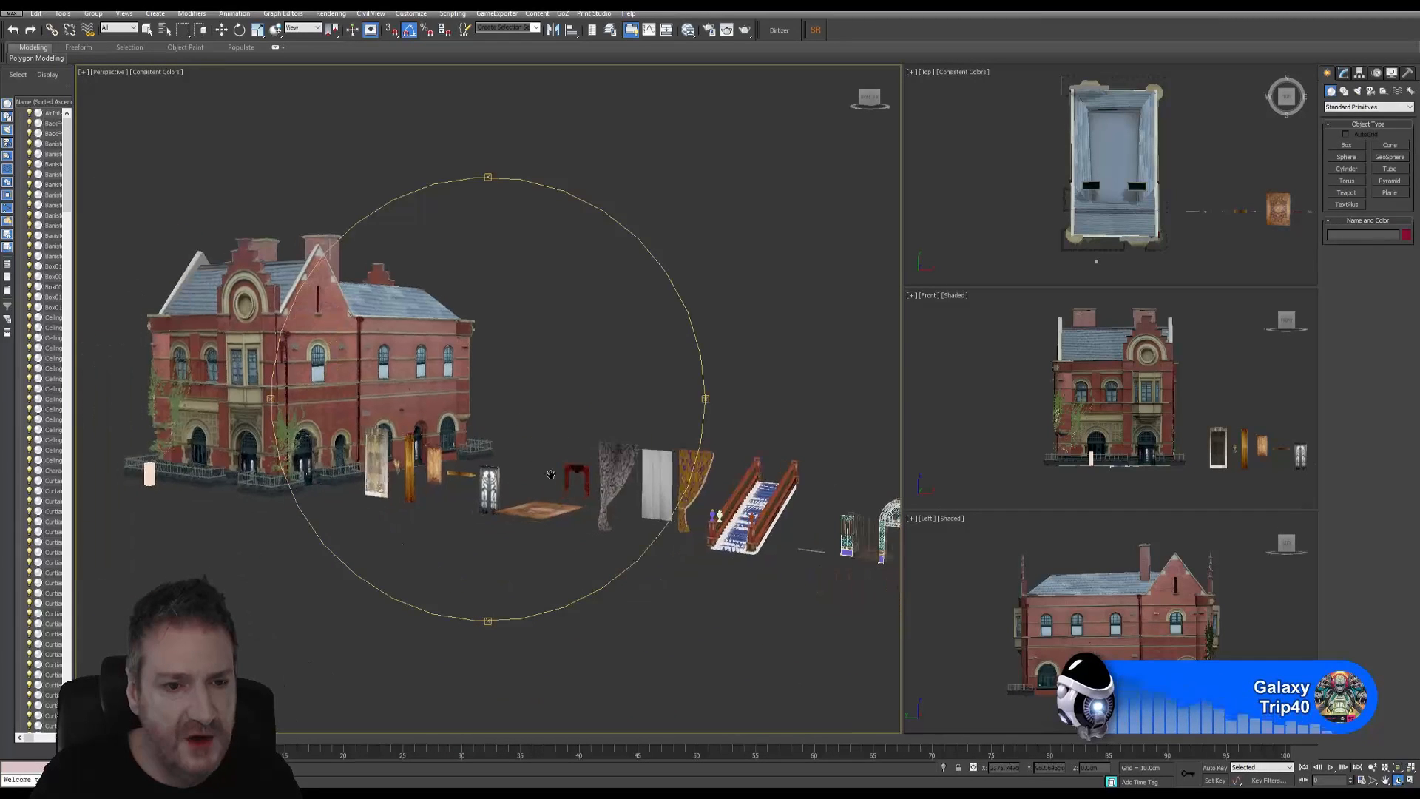
middle_drag(276, 382, 453, 407)
scroll(453, 408, up, 3)
scroll(503, 415, up, 2)
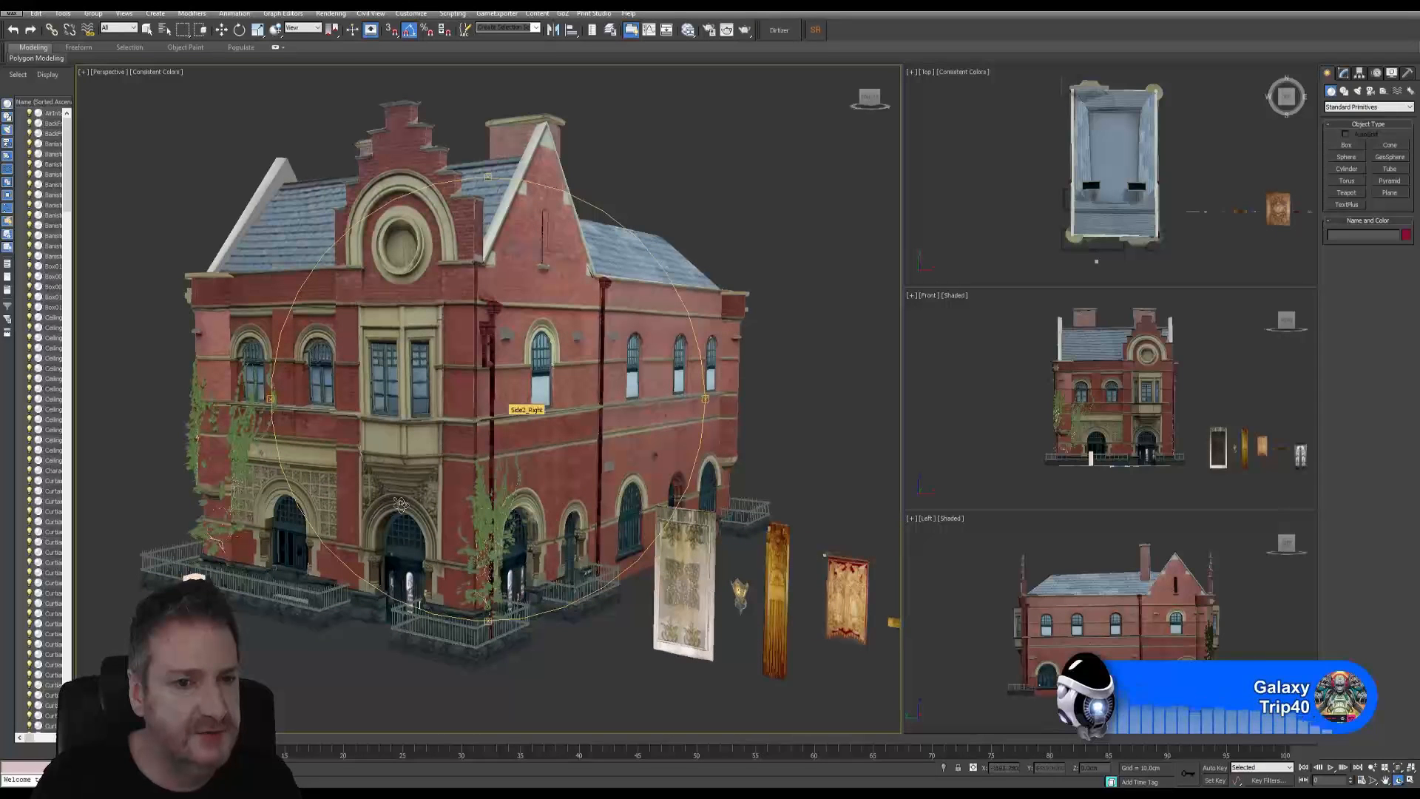
Look along the row of separate modular pieces laid out beside the building, from the curtains to the floor sections
scroll(548, 469, down, 5)
middle_drag(573, 455, 426, 427)
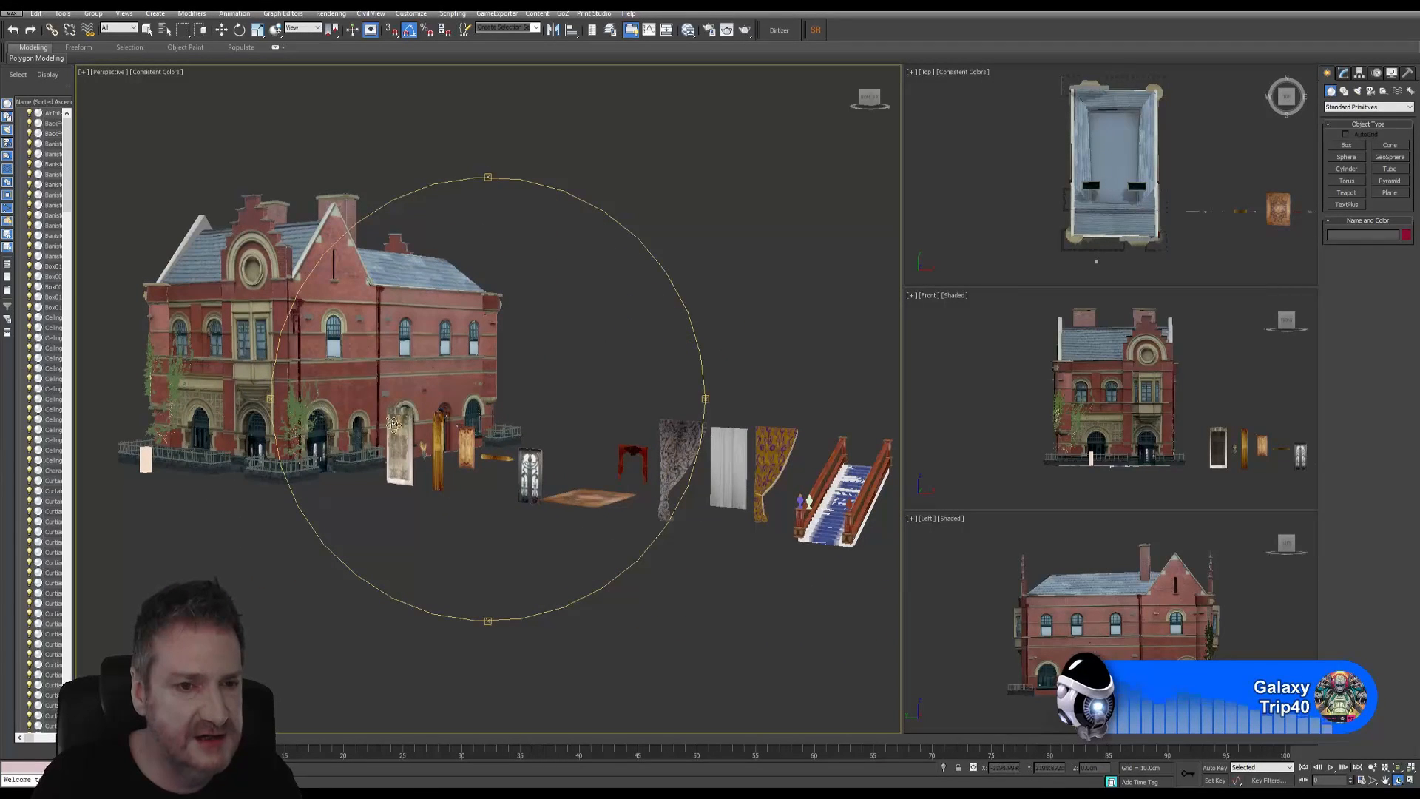
alt+middle_drag(562, 439, 402, 403)
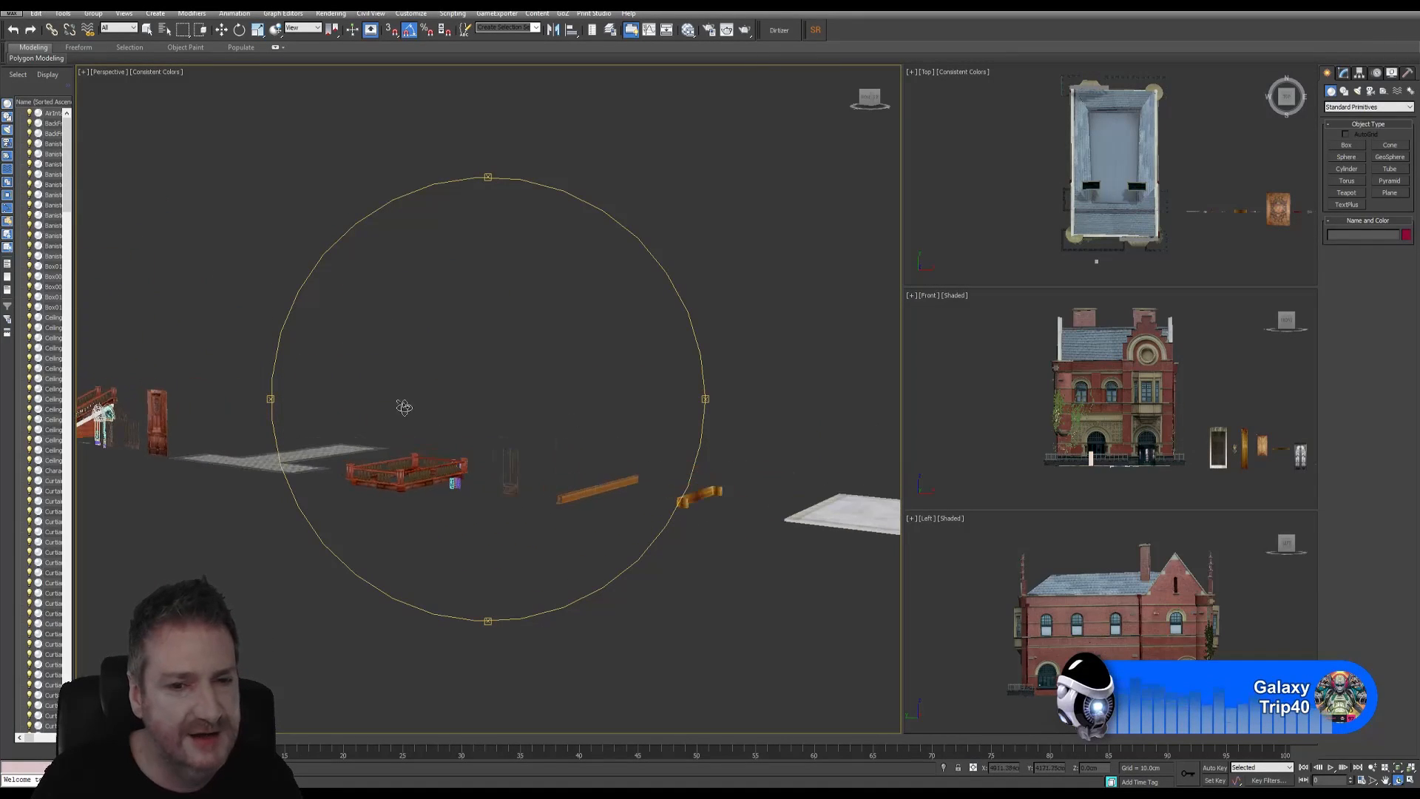
alt+middle_drag(591, 425, 421, 448)
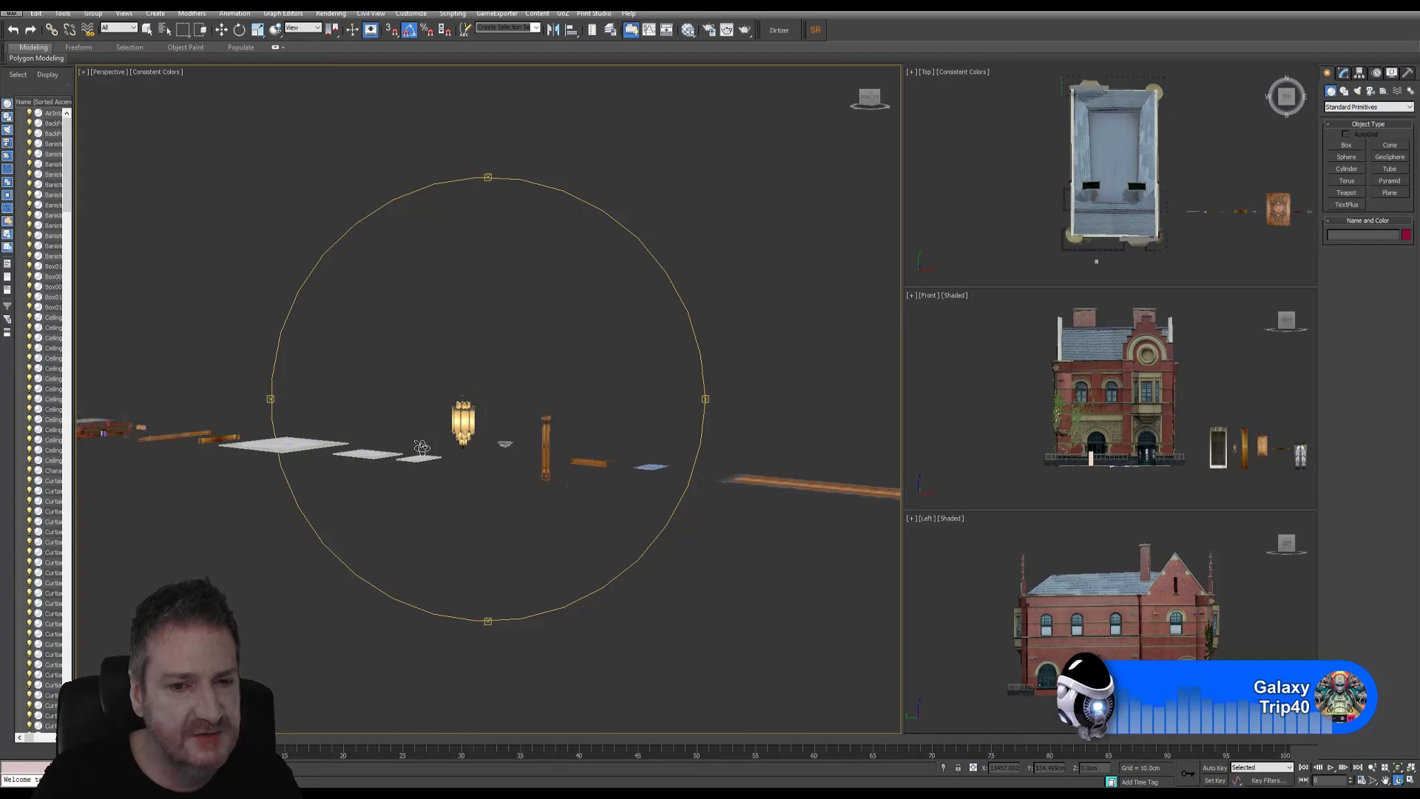
middle_drag(458, 370, 303, 360)
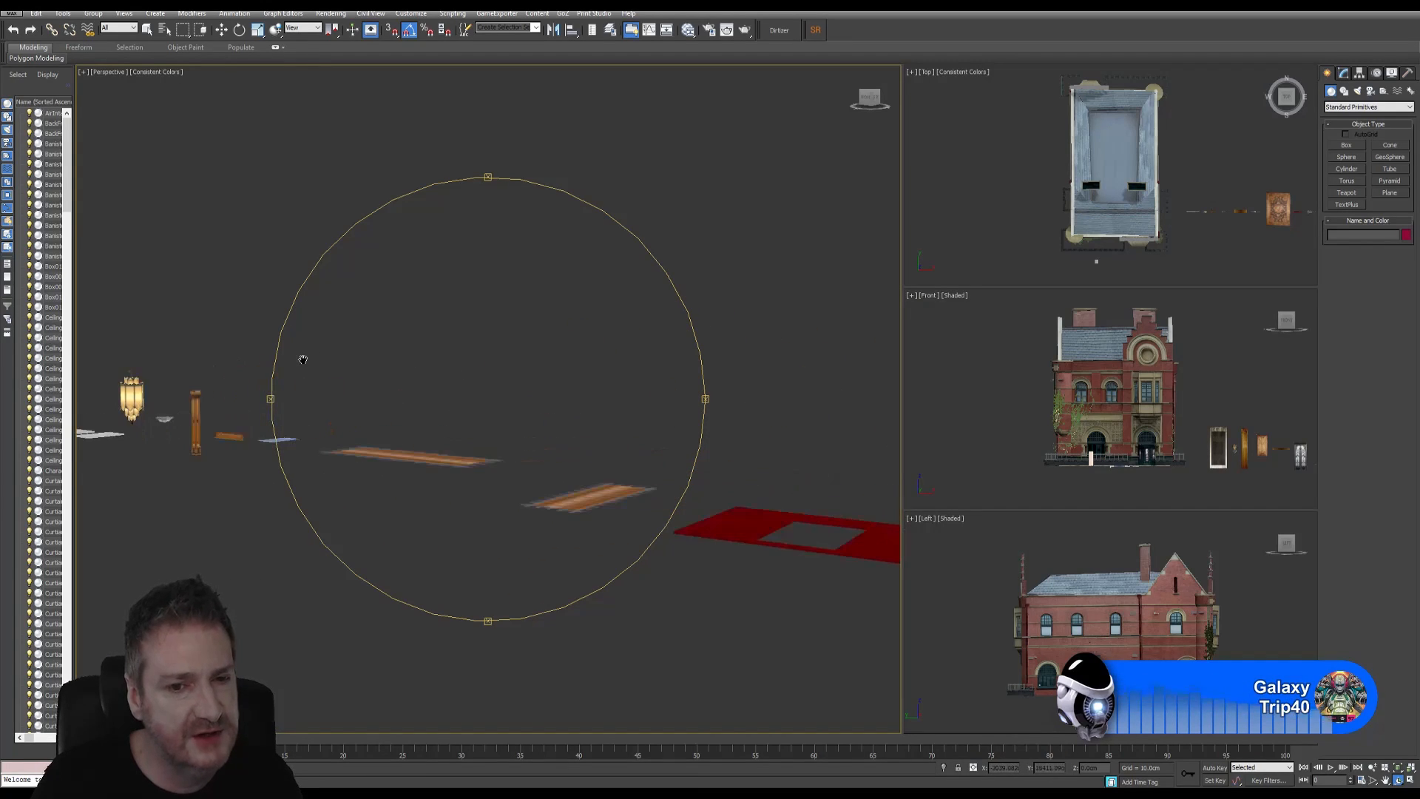
alt+middle_drag(463, 420, 521, 424)
scroll(405, 423, up, 8)
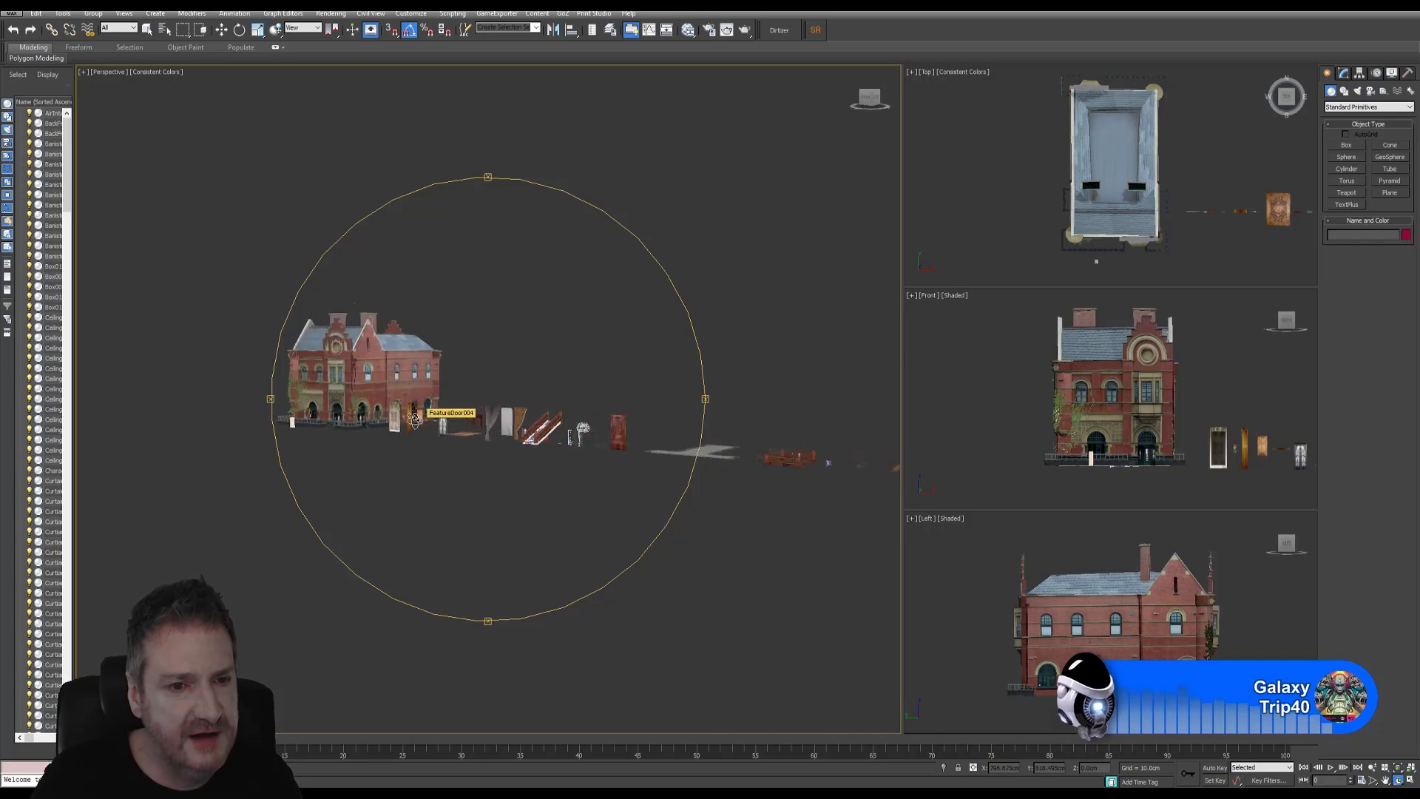
scroll(404, 423, up, 5)
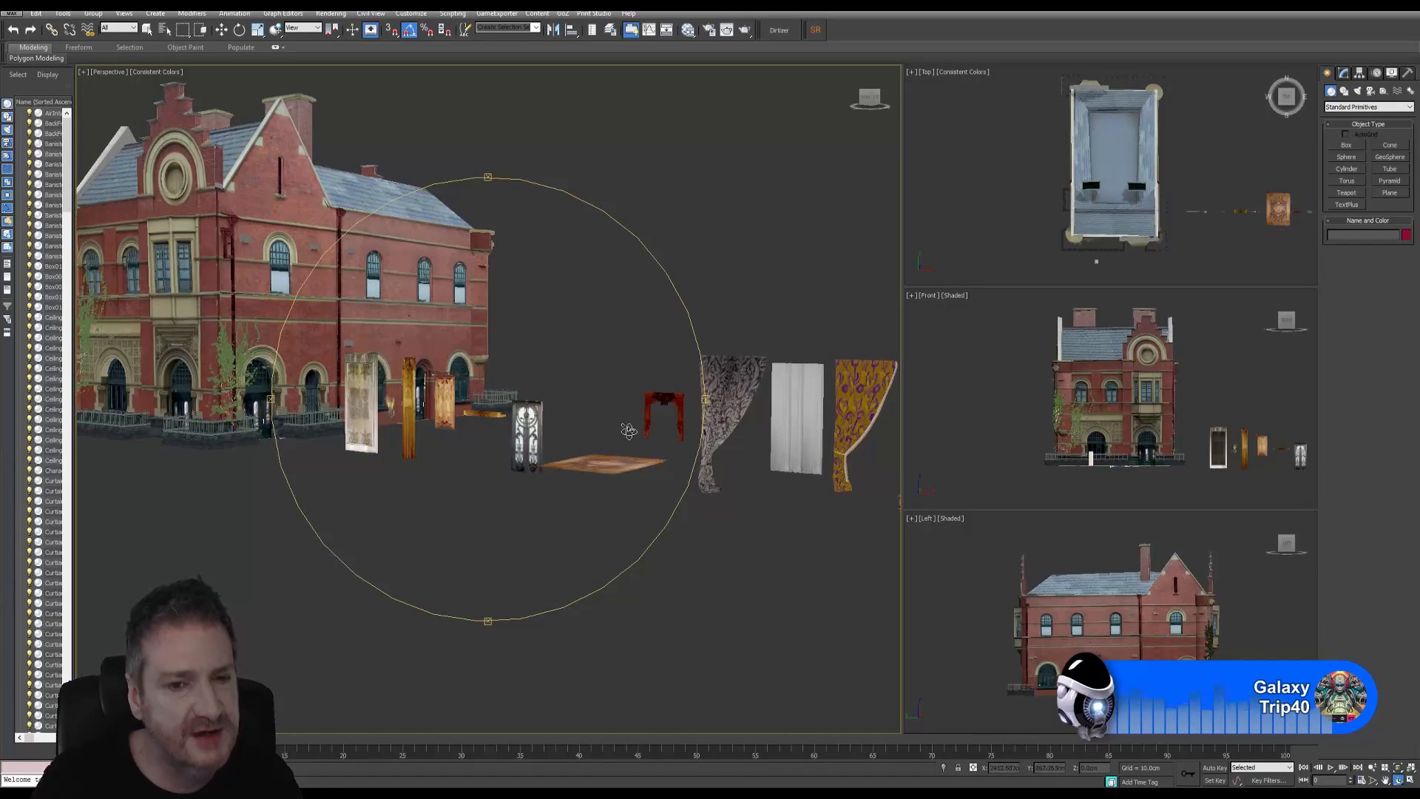
Examine the urn and the wood and iron railing inside the building, and return to its exterior
drag(415, 418, 437, 413)
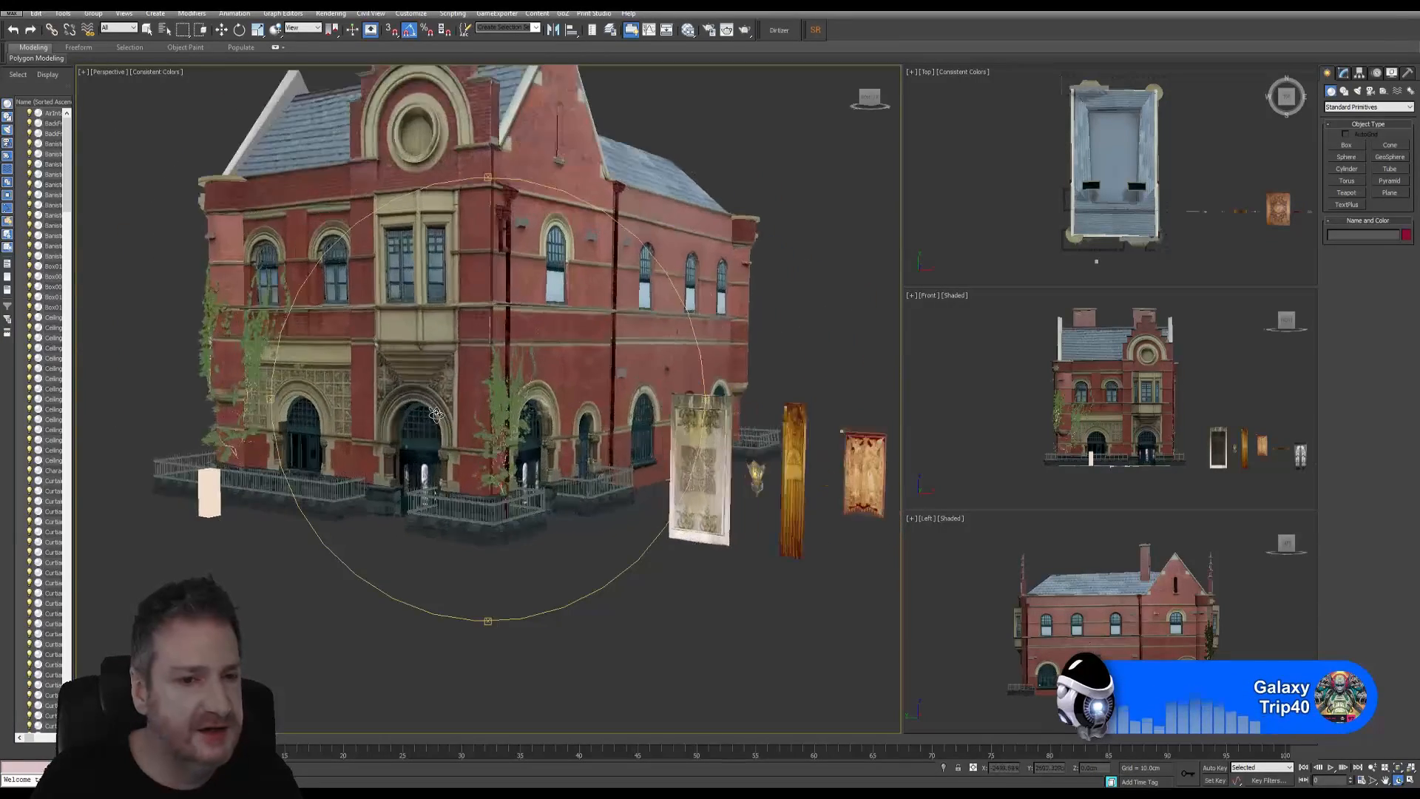
scroll(437, 413, up, 10)
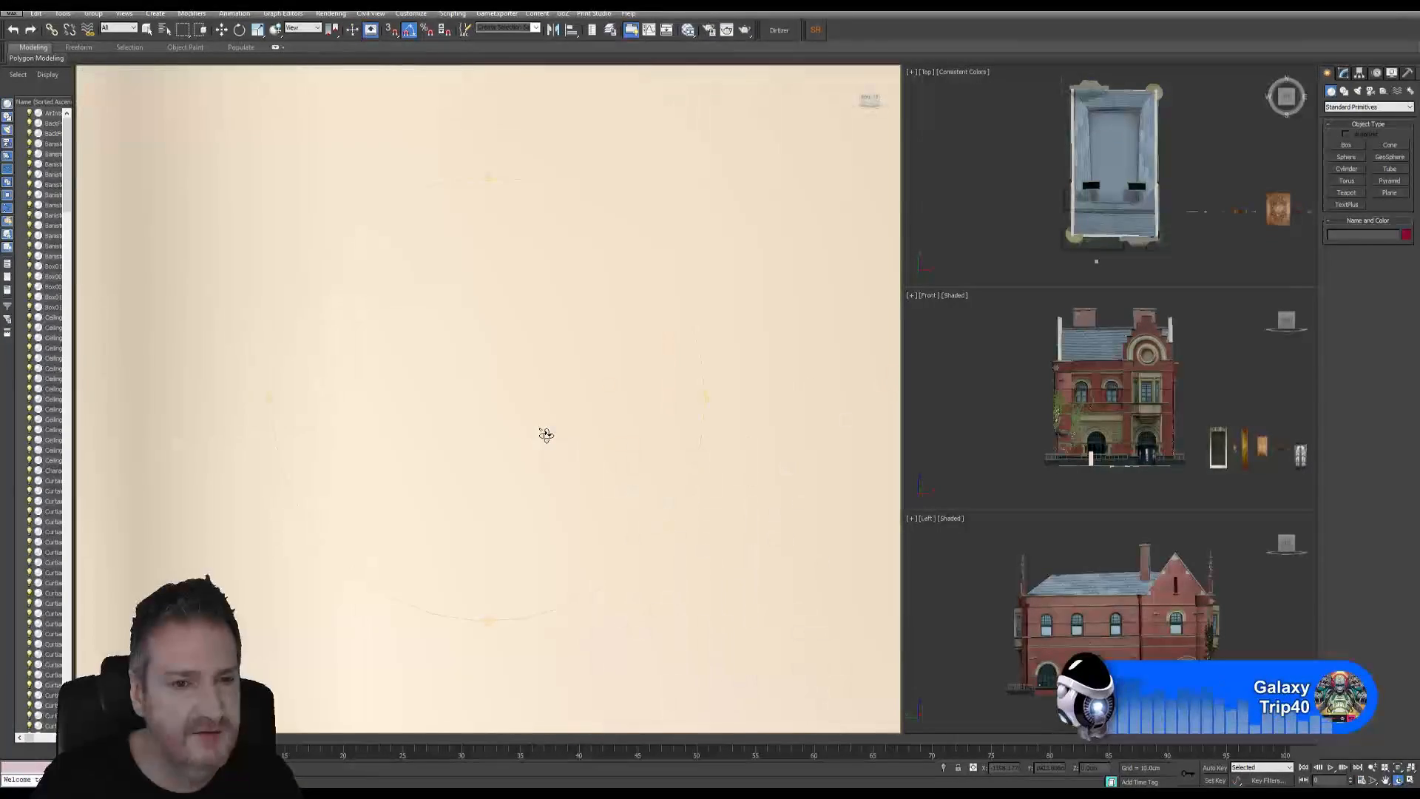
scroll(546, 435, up, 6)
middle_drag(521, 411, 105, 463)
alt+middle_drag(454, 453, 805, 622)
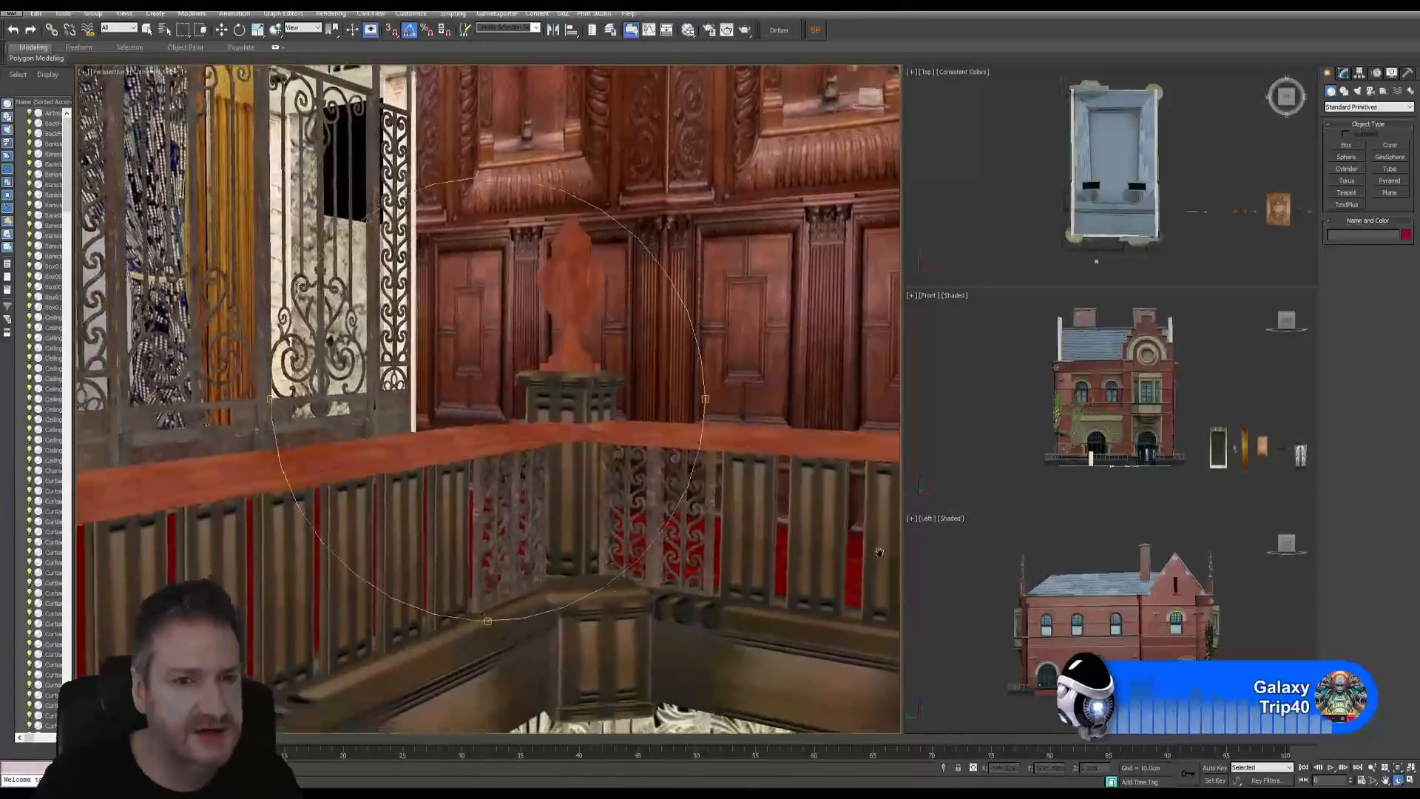
alt+middle_drag(879, 552, 833, 544)
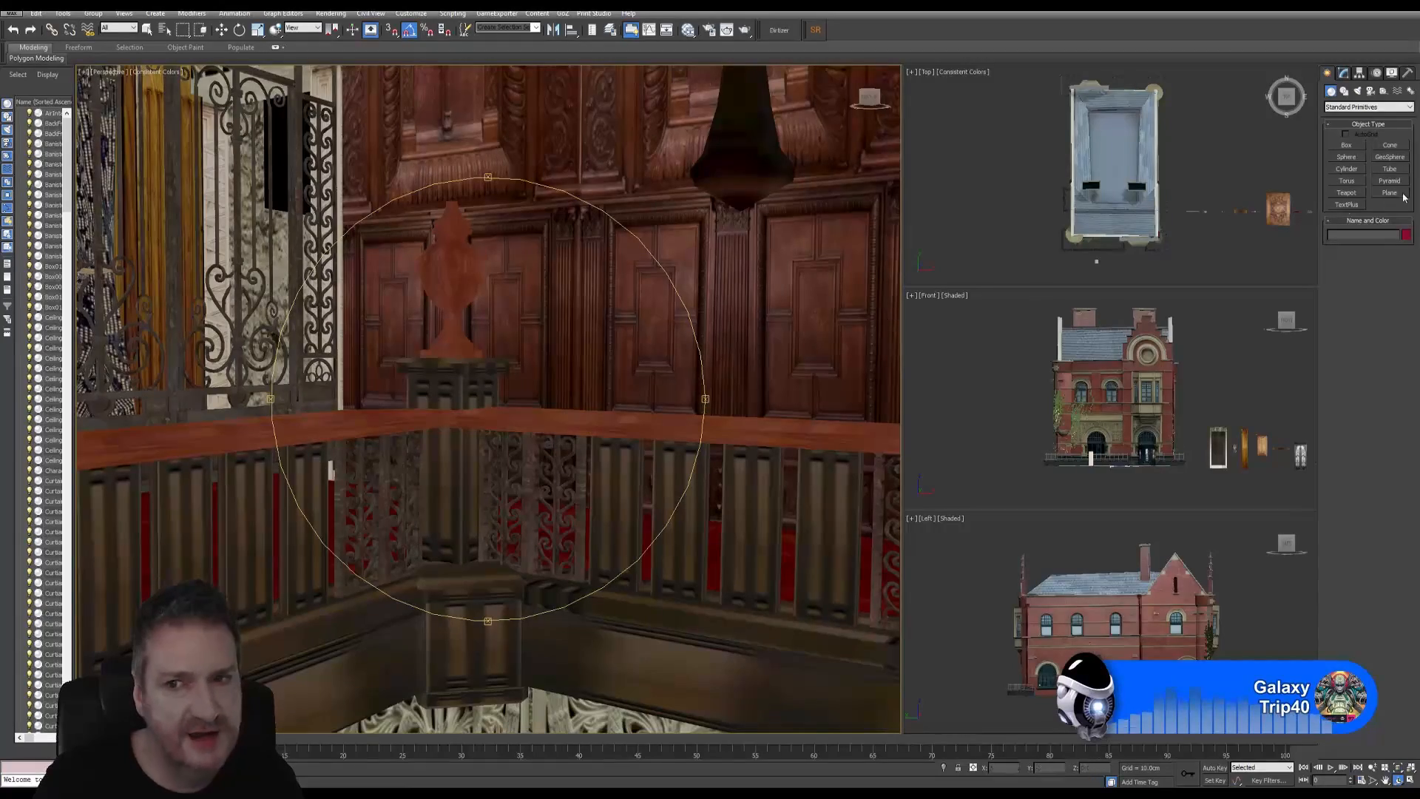
drag(513, 378, 562, 456)
scroll(547, 470, down, 5)
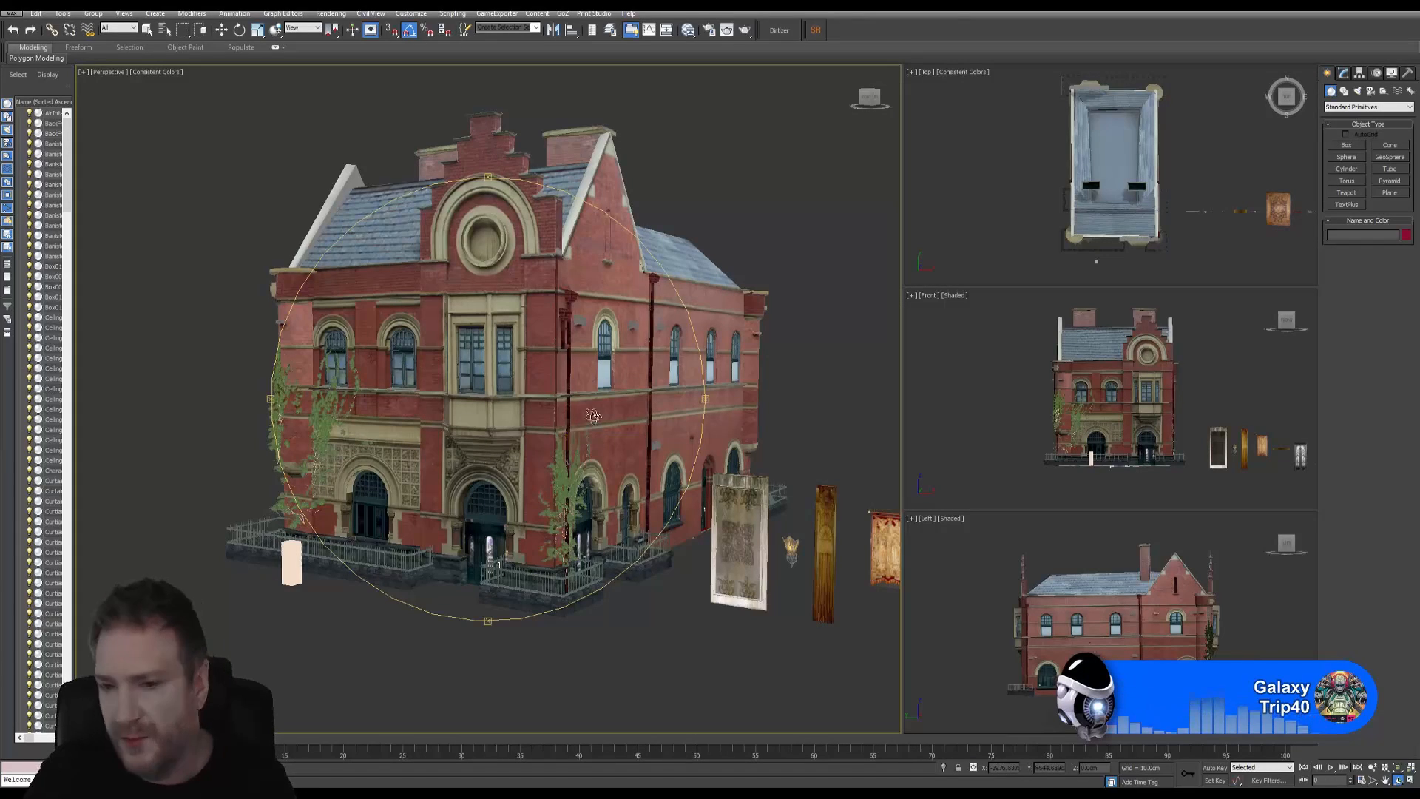
Inspect the staircase, ironwork arch and ceiling light among the separate pieces, and return to the selection tool
middle_drag(588, 405, 345, 386)
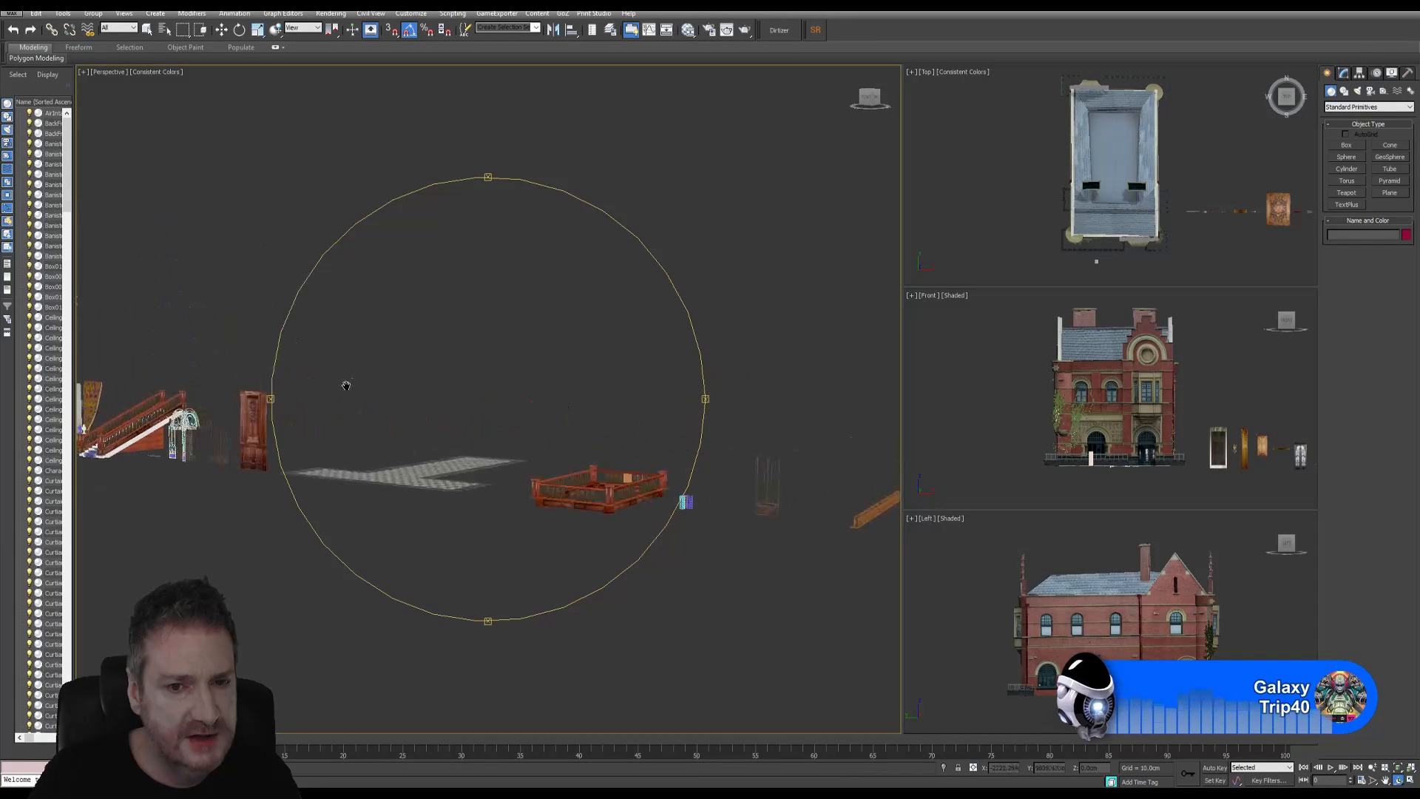
alt+middle_drag(433, 401, 503, 440)
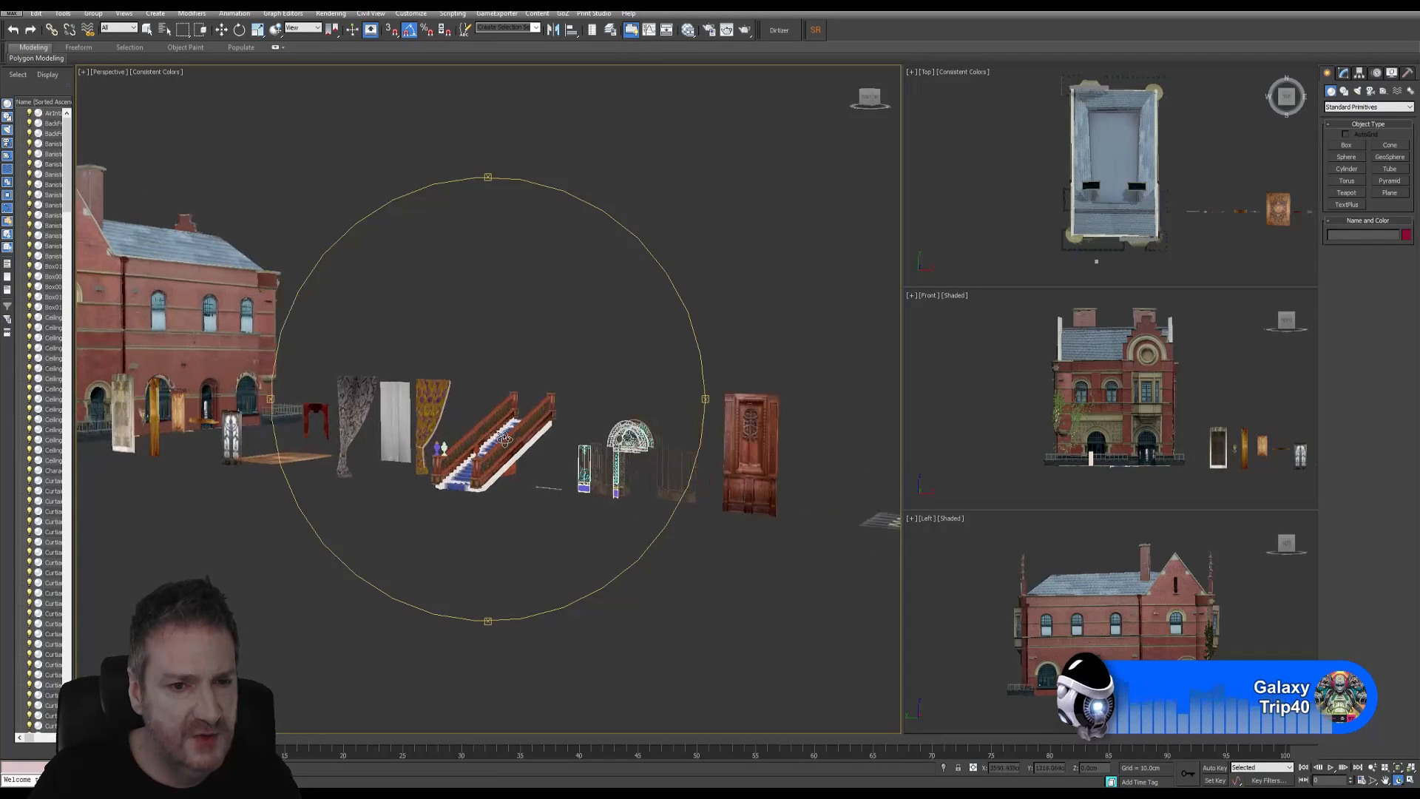
scroll(503, 440, up, 5)
scroll(482, 453, down, 8)
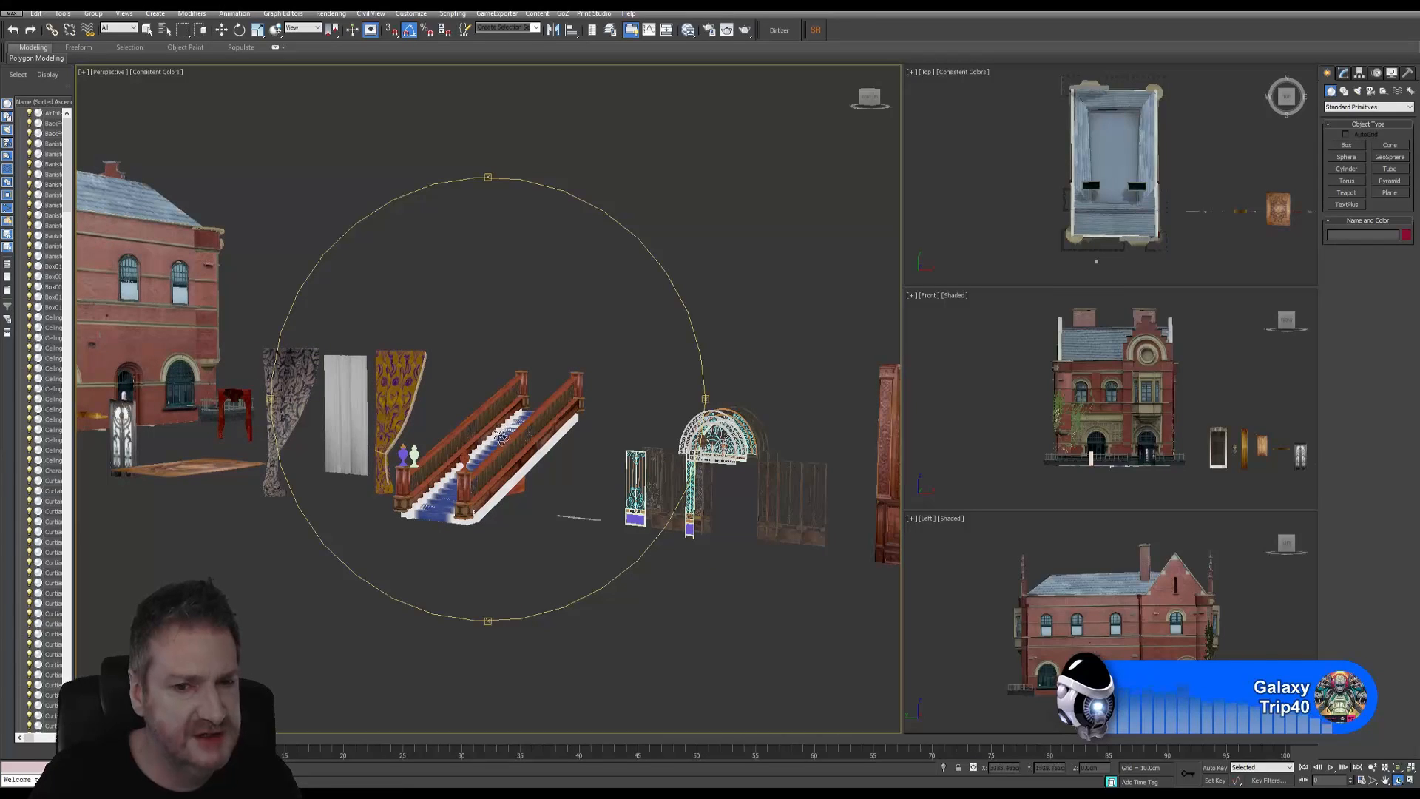
scroll(736, 481, up, 6)
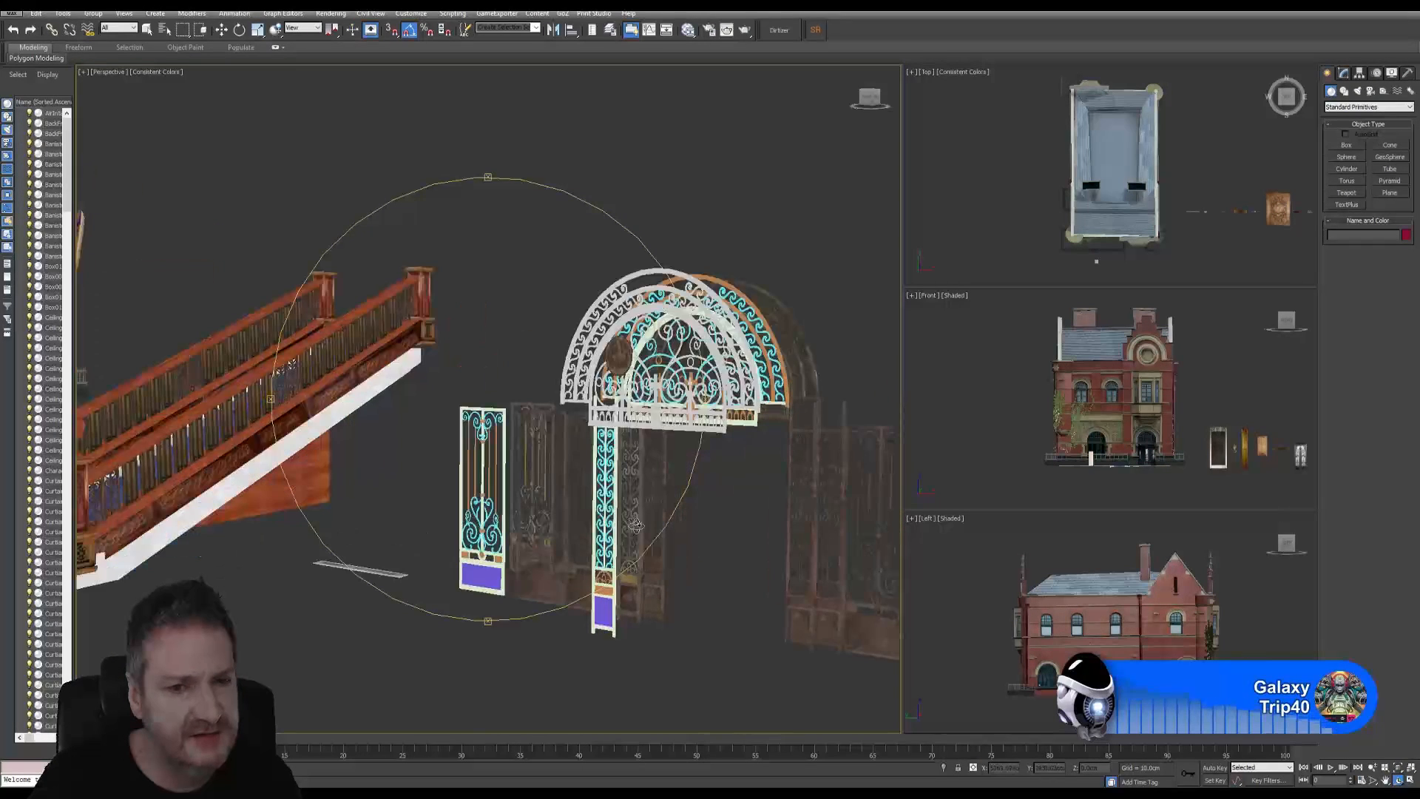
scroll(566, 461, down, 6)
drag(573, 456, 430, 482)
scroll(430, 483, up, 5)
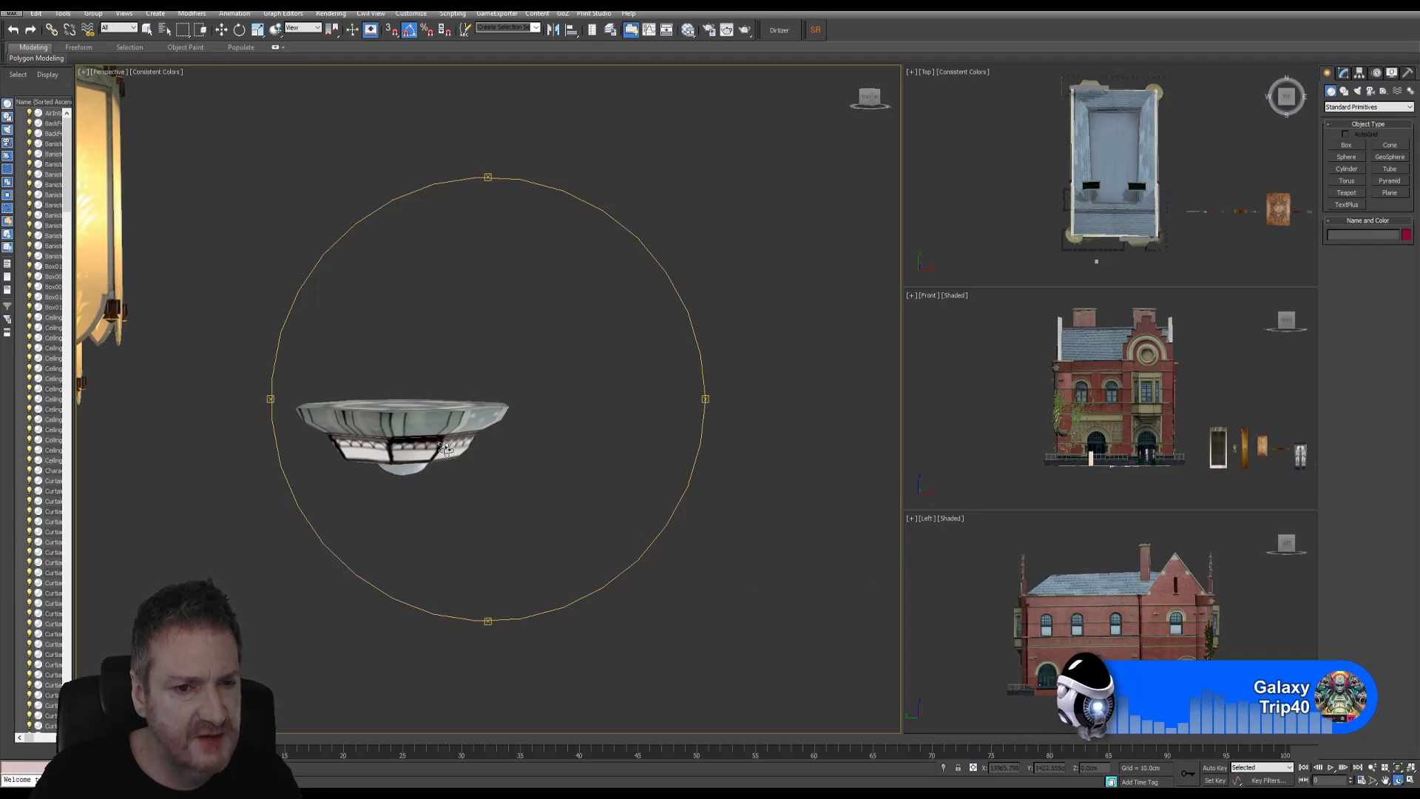
scroll(436, 455, down, 6)
drag(454, 472, 466, 488)
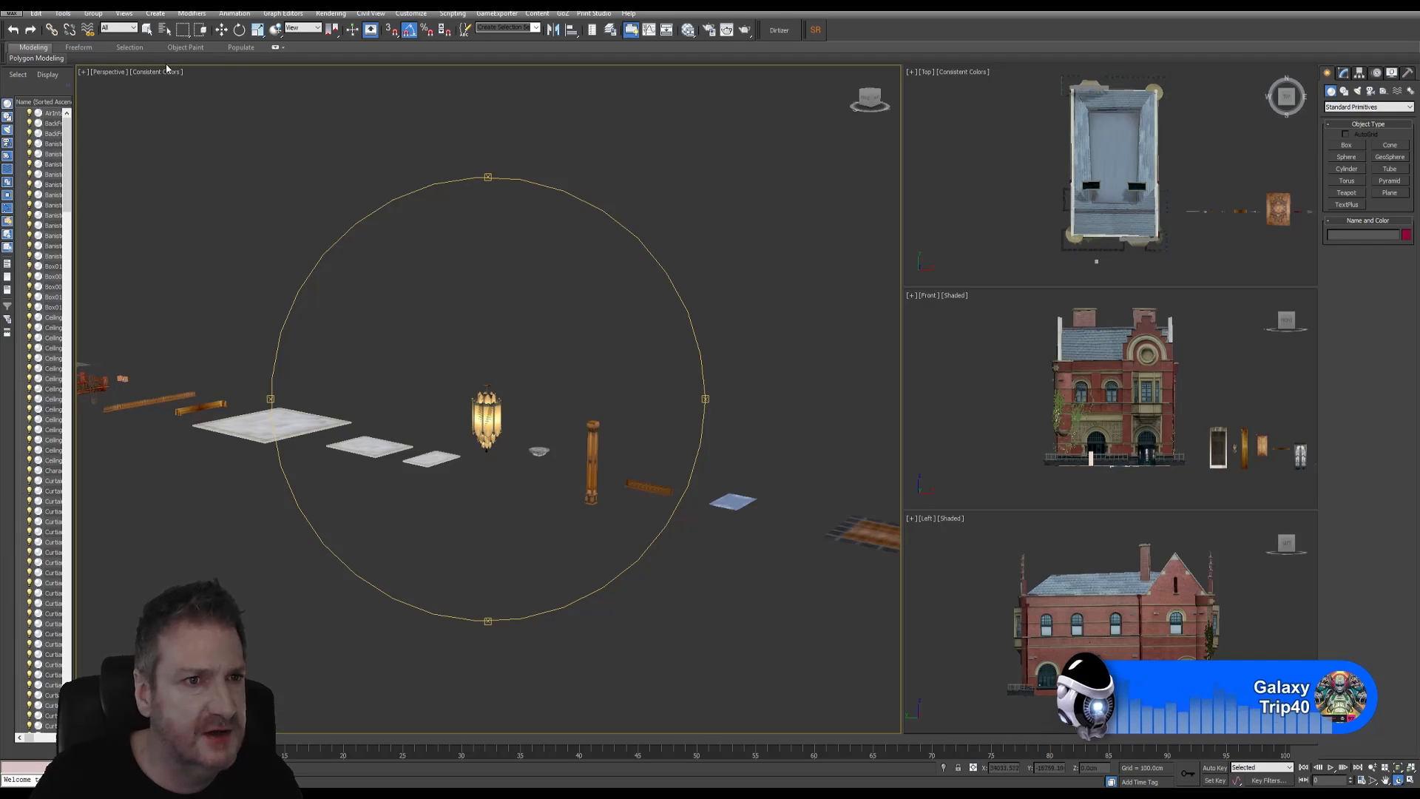
click(148, 32)
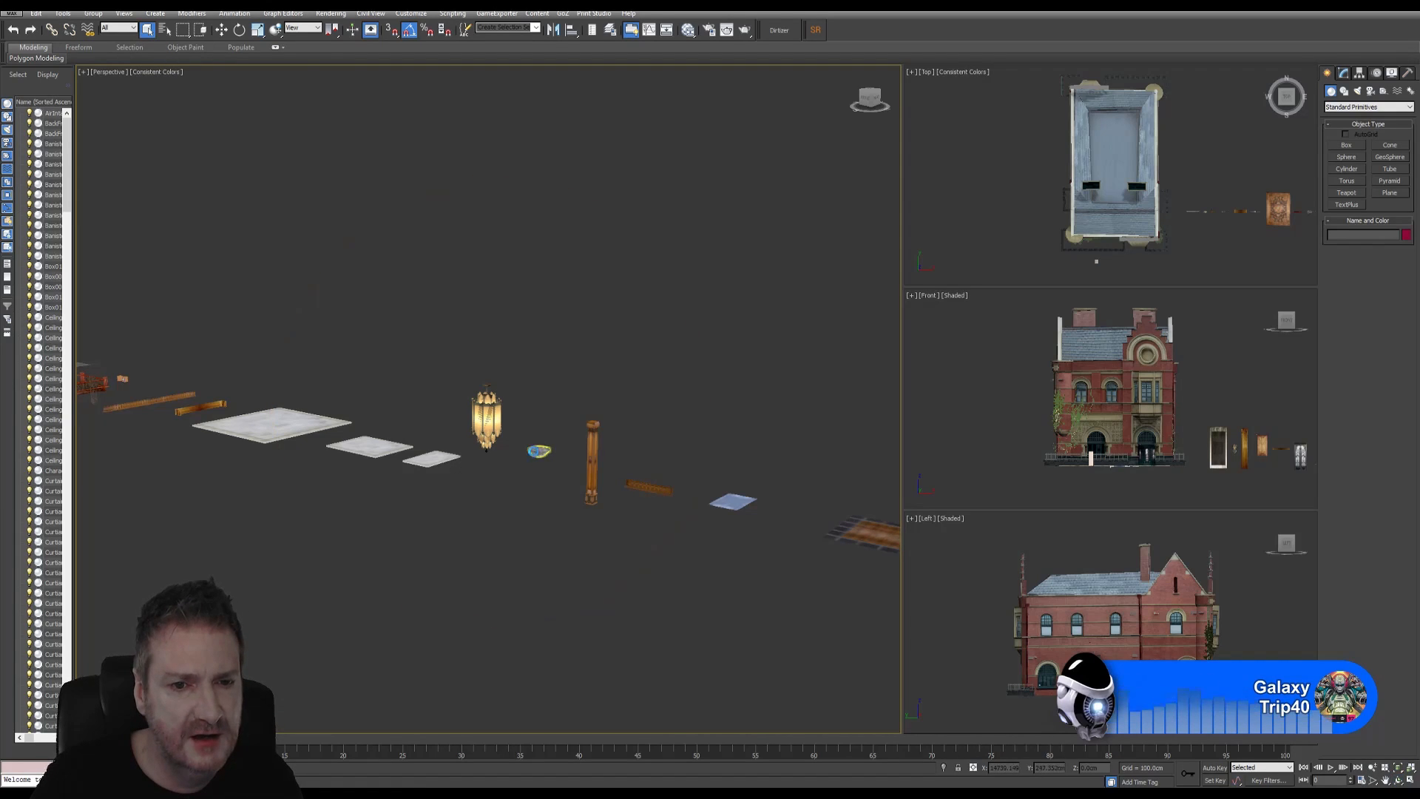
Select the small ceiling light piece beside the wooden post, frame it, and examine it from below and from the side
click(537, 452)
click(1398, 775)
click(1399, 779)
mouse_move(554, 435)
mouse_down()
mouse_move(566, 351)
mouse_move(585, 363)
mouse_move(592, 373)
mouse_move(493, 336)
mouse_move(442, 284)
mouse_up()
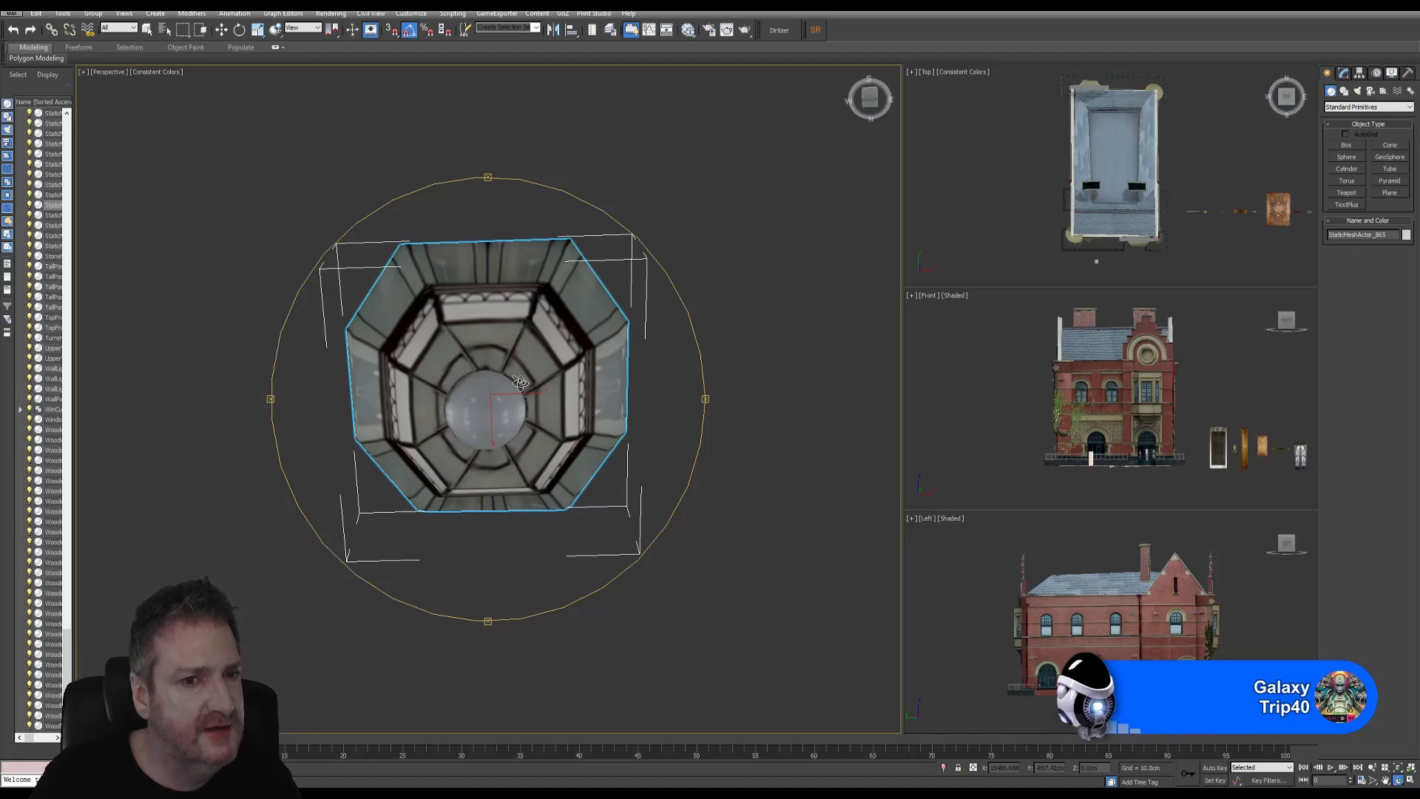
drag(504, 339, 489, 389)
alt+middle_drag(491, 391, 465, 466)
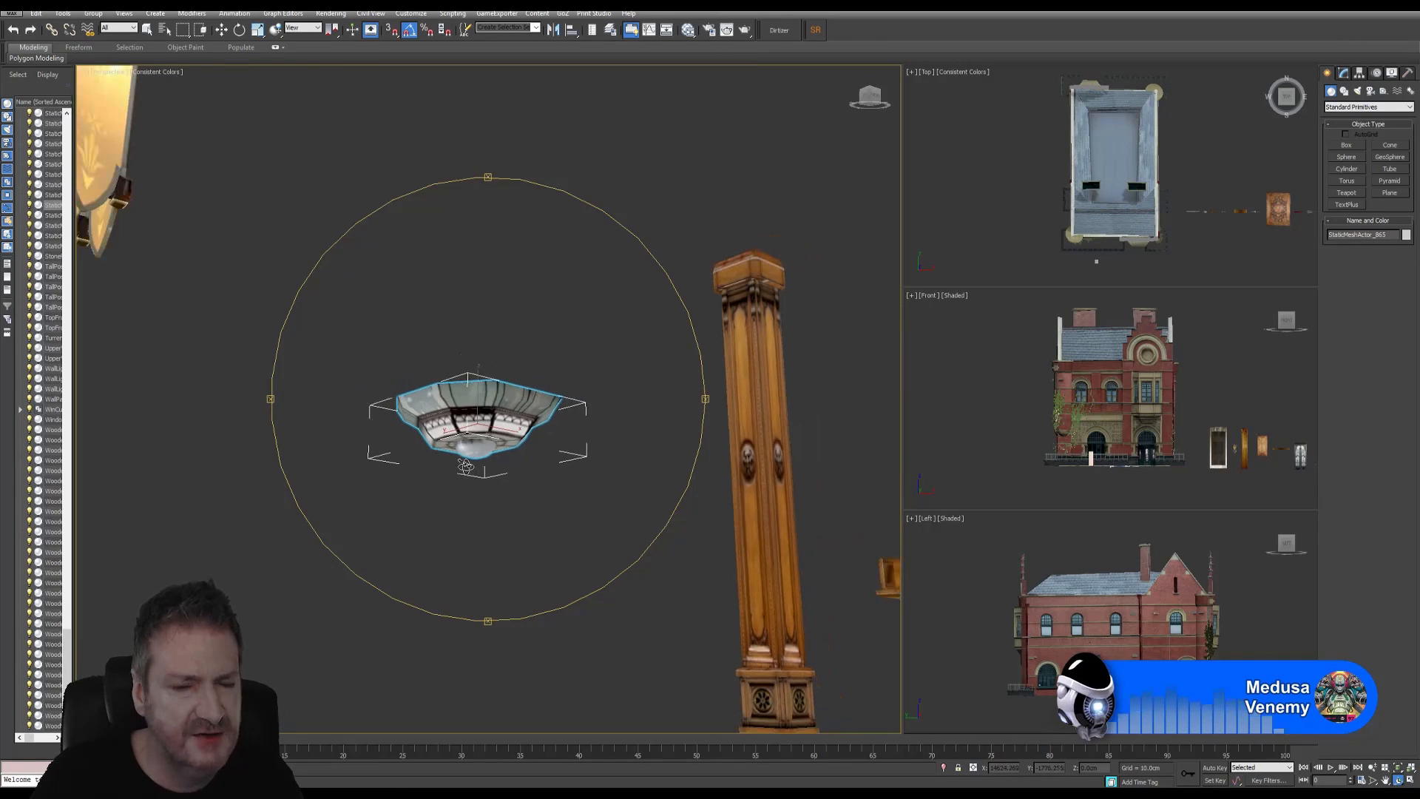
alt+middle_drag(492, 396, 490, 490)
scroll(494, 495, up, 5)
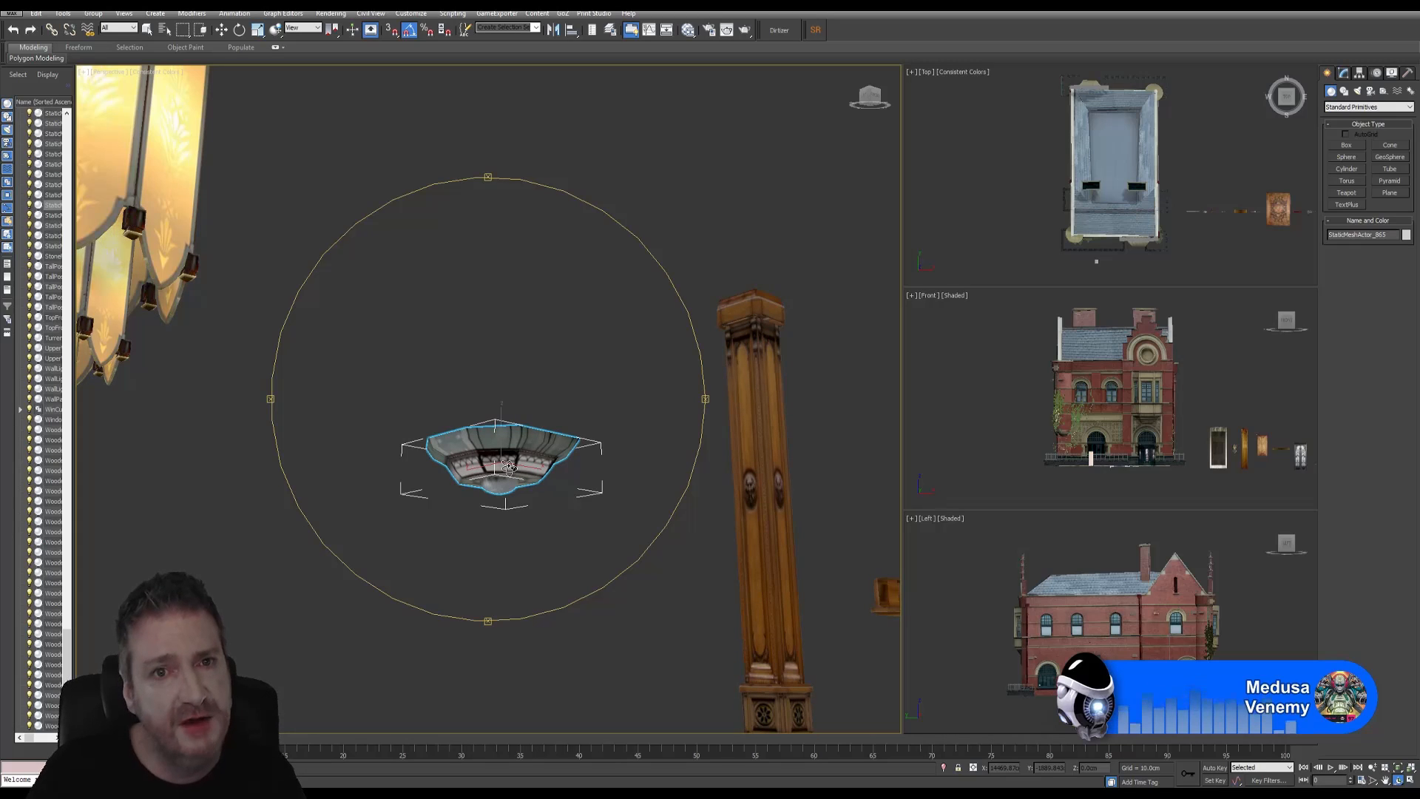
scroll(509, 466, up, 4)
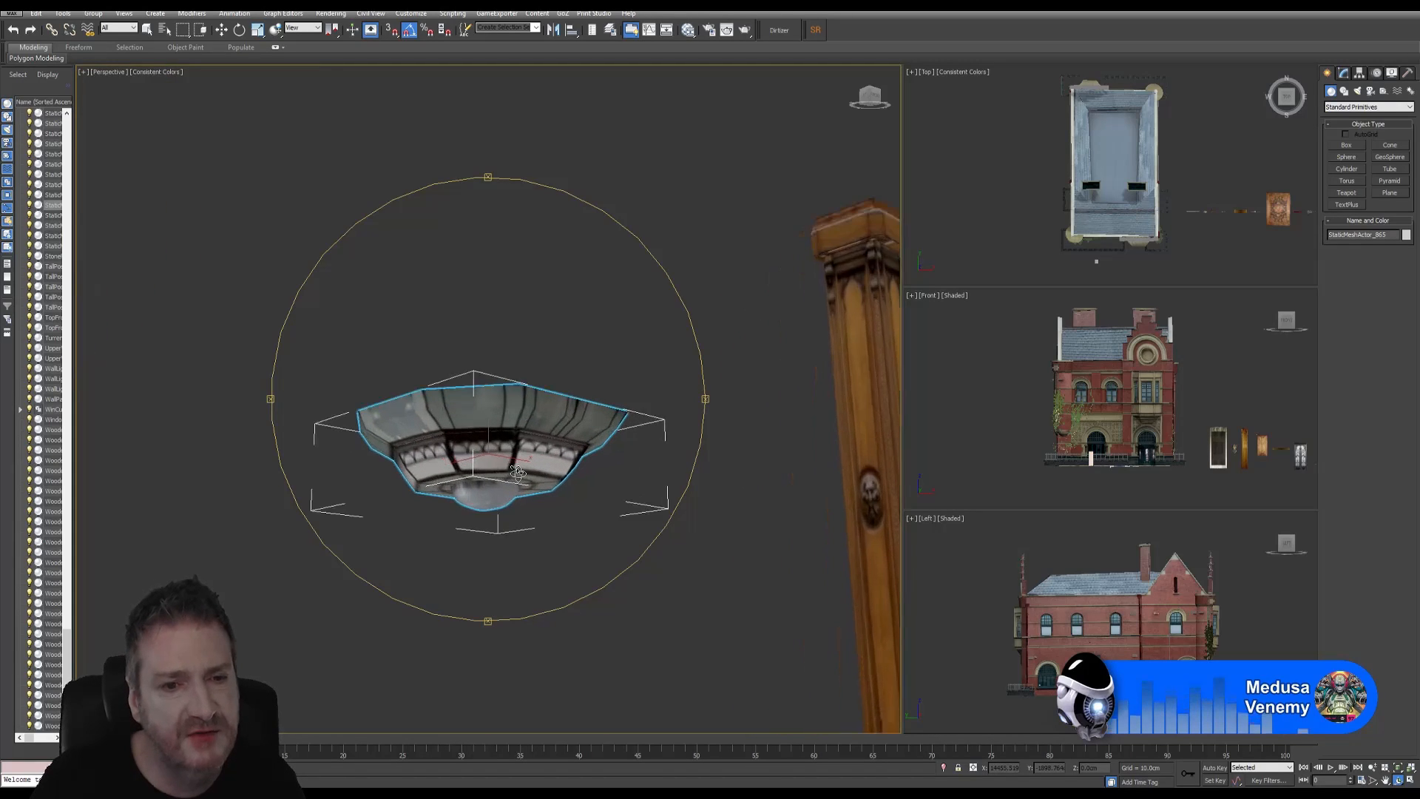
scroll(518, 472, up, 2)
alt+middle_drag(494, 456, 487, 513)
scroll(486, 514, down, 5)
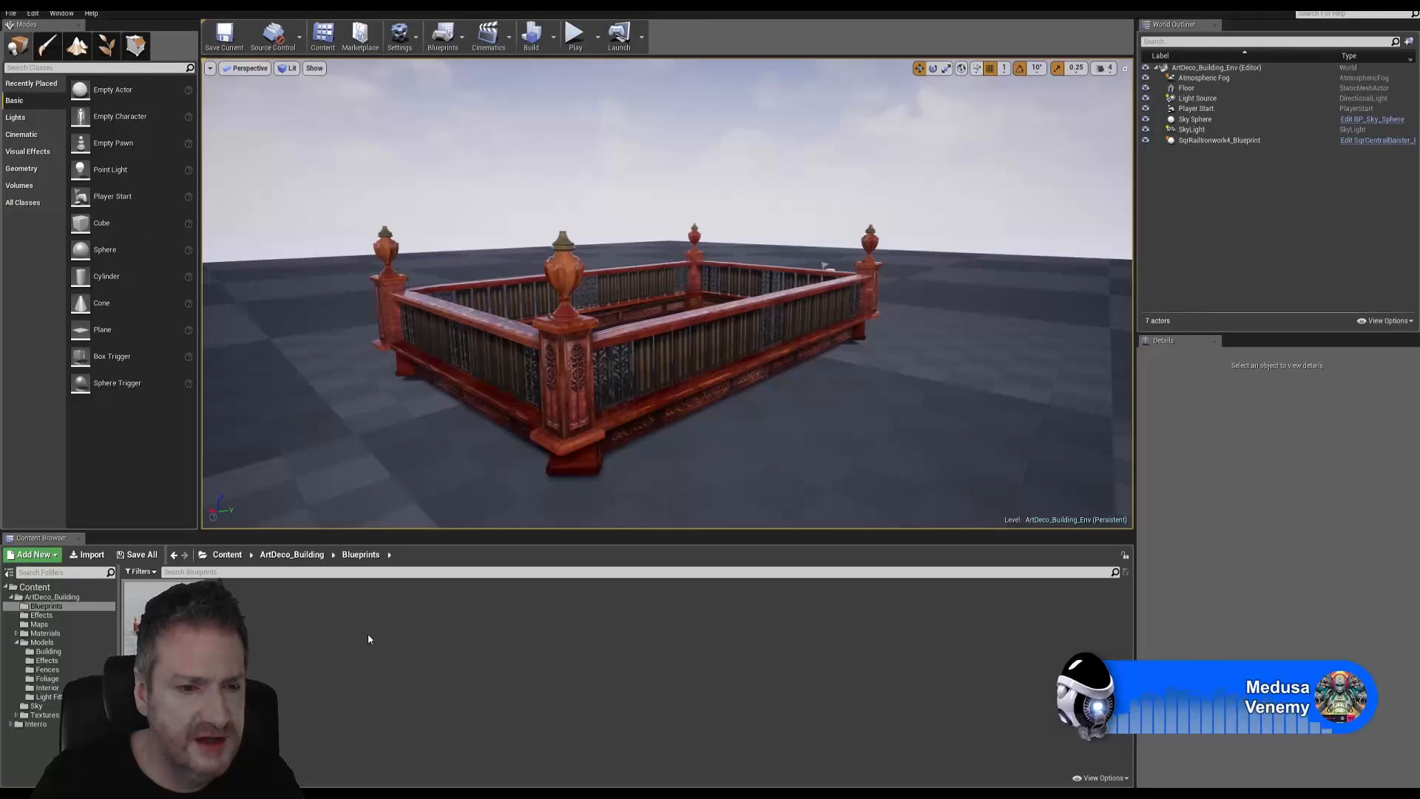
Switch to Unreal Editor, open Deco_Sconce_MSH from the Building models folder, examine the lit sconce from several angles, and close its editor
click(48, 651)
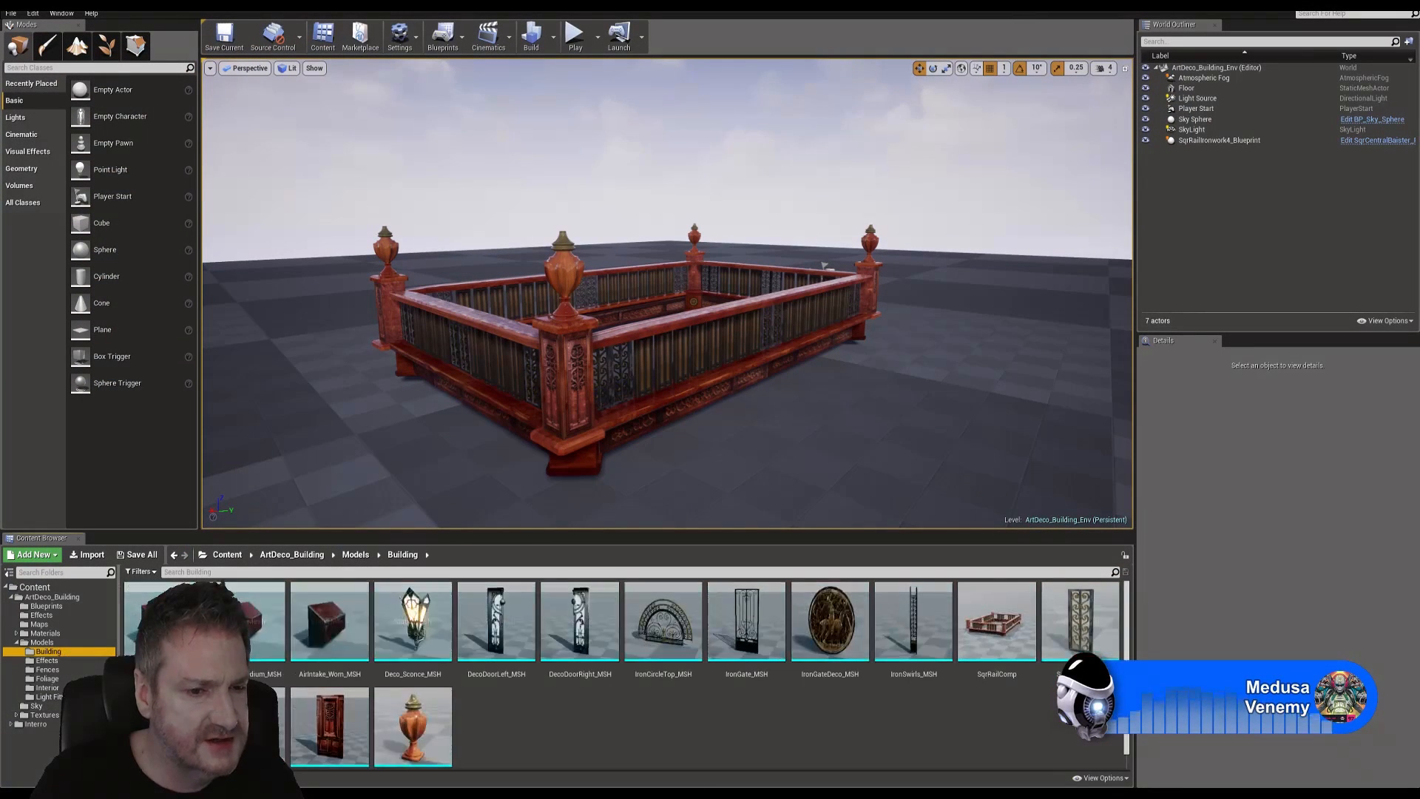
click(426, 620)
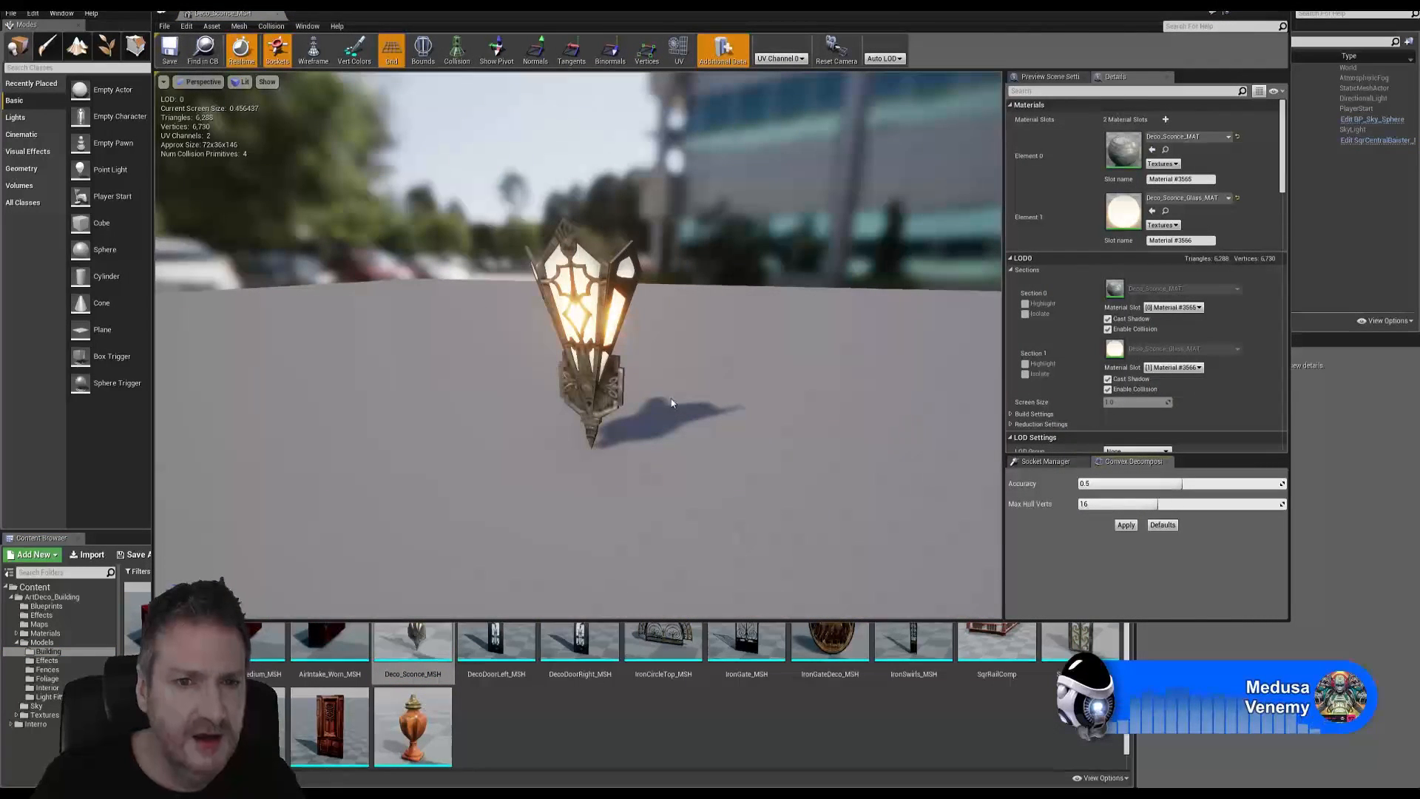
mouse_move(672, 402)
mouse_down()
mouse_move(728, 361)
mouse_move(614, 355)
mouse_move(741, 366)
mouse_move(669, 399)
mouse_up()
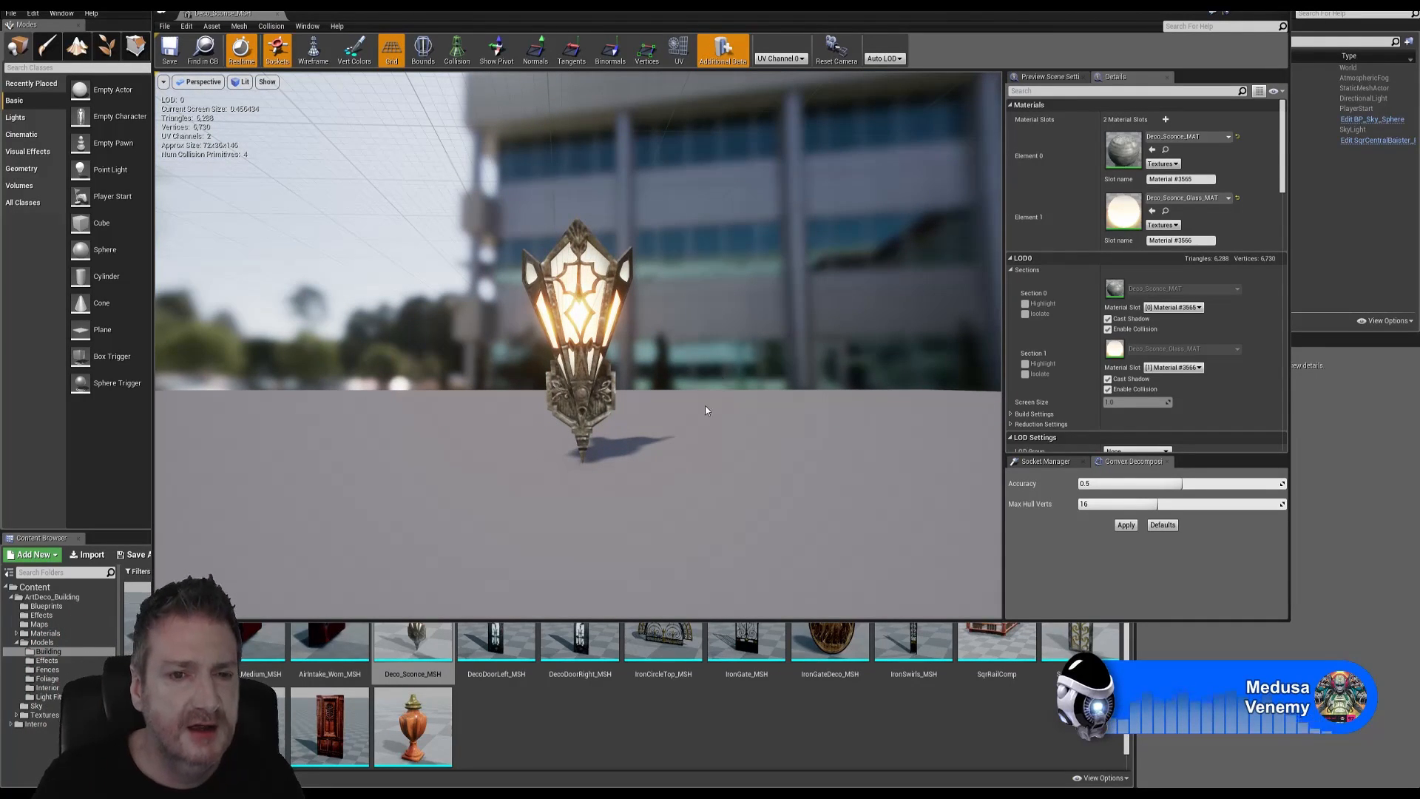
drag(705, 405, 866, 368)
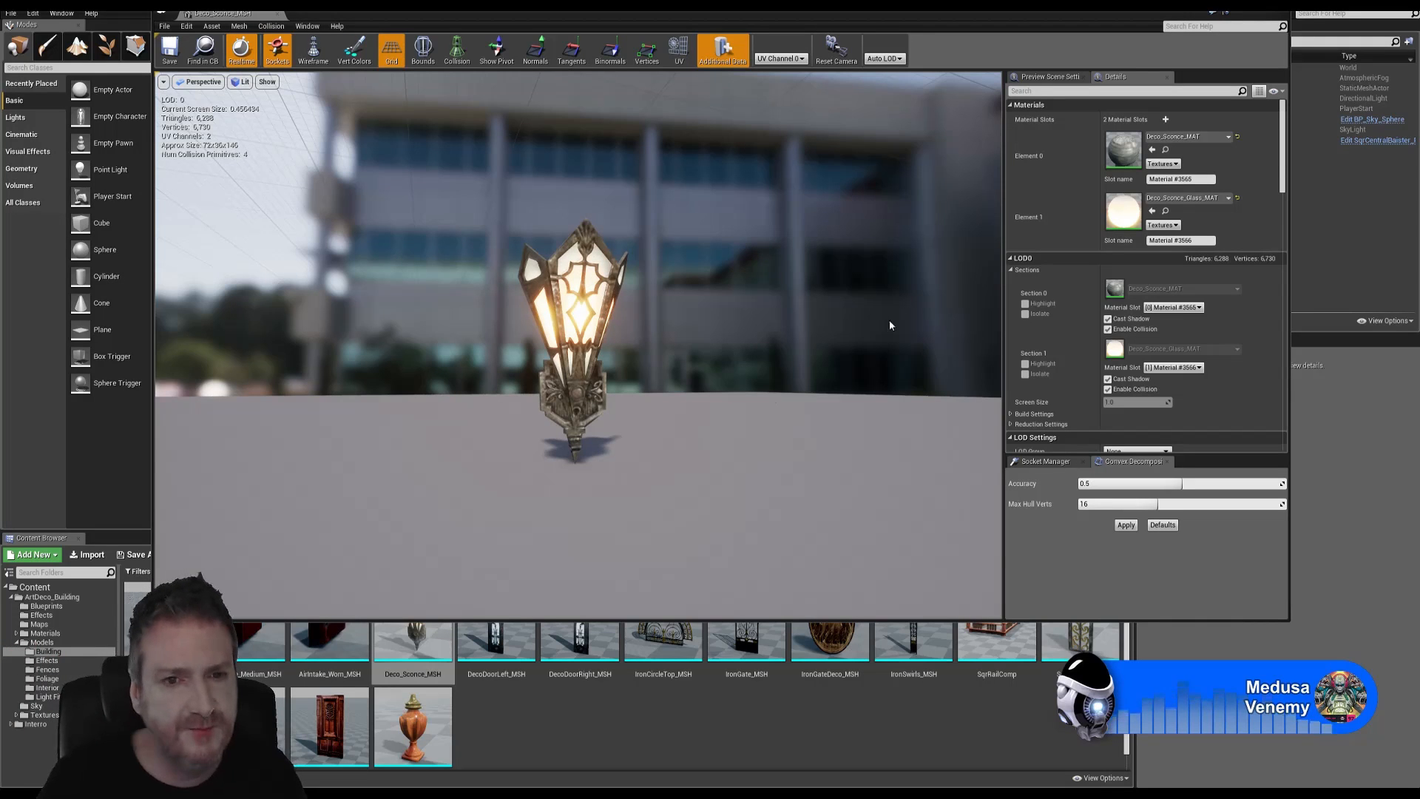
drag(666, 406, 622, 408)
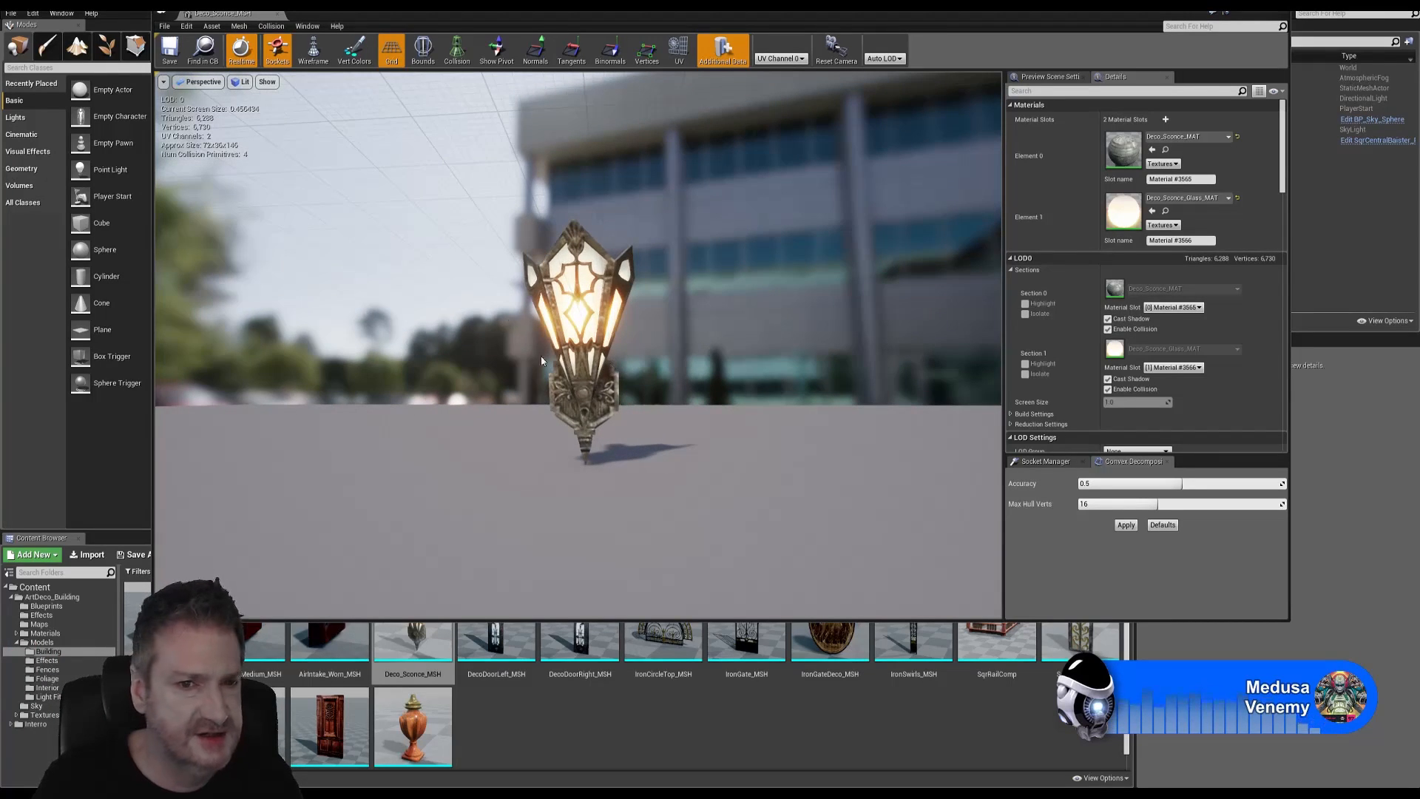
drag(700, 380, 629, 381)
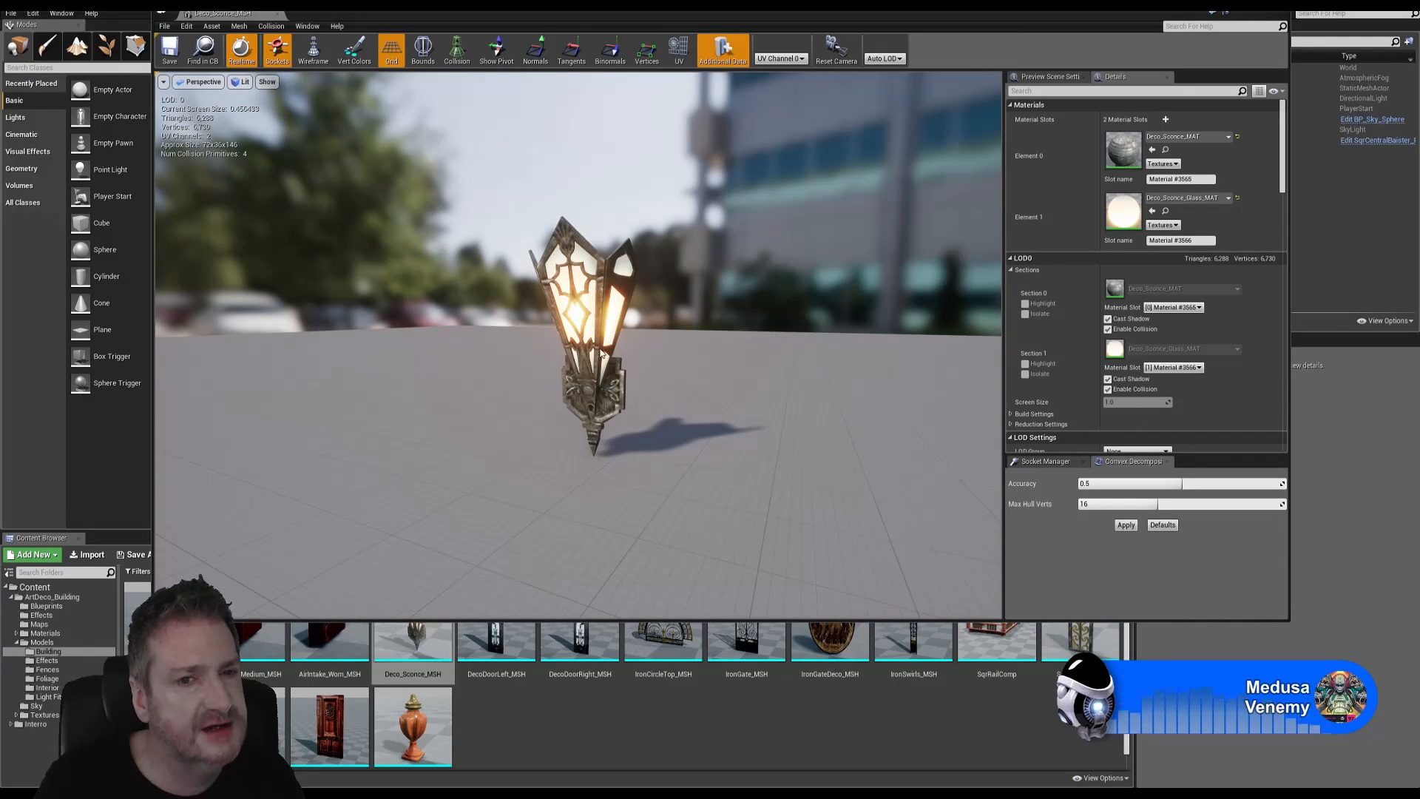
drag(571, 292, 585, 333)
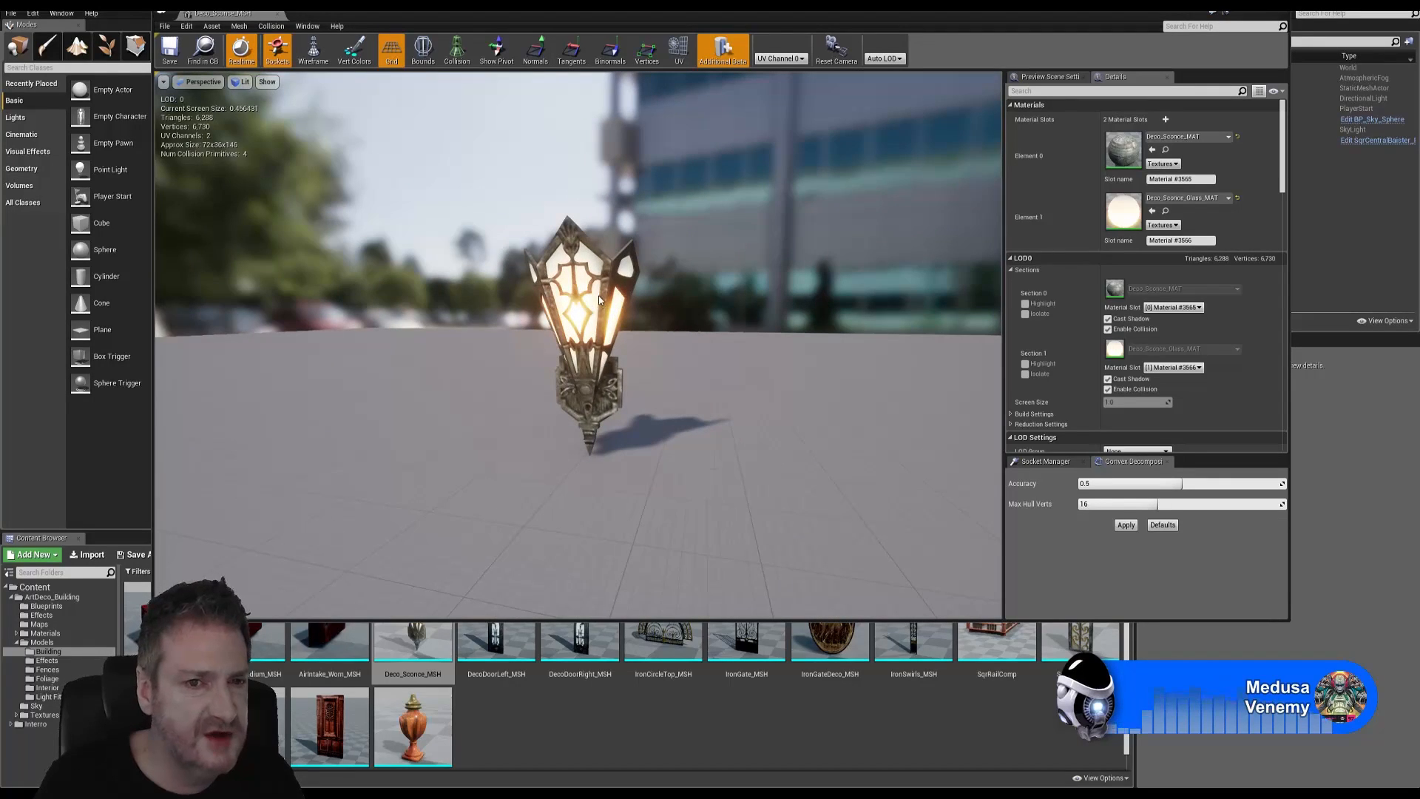
drag(572, 338, 548, 335)
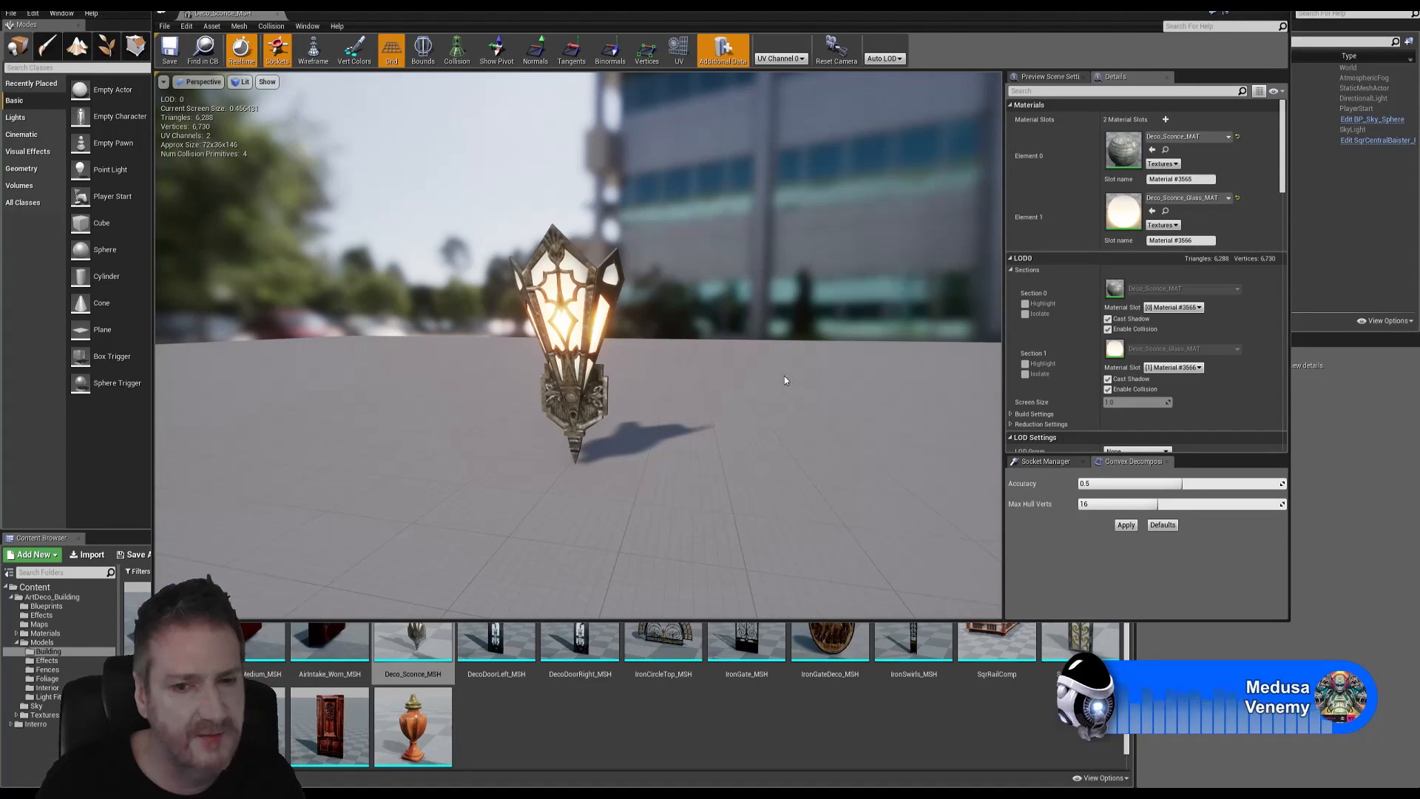
click(1275, 13)
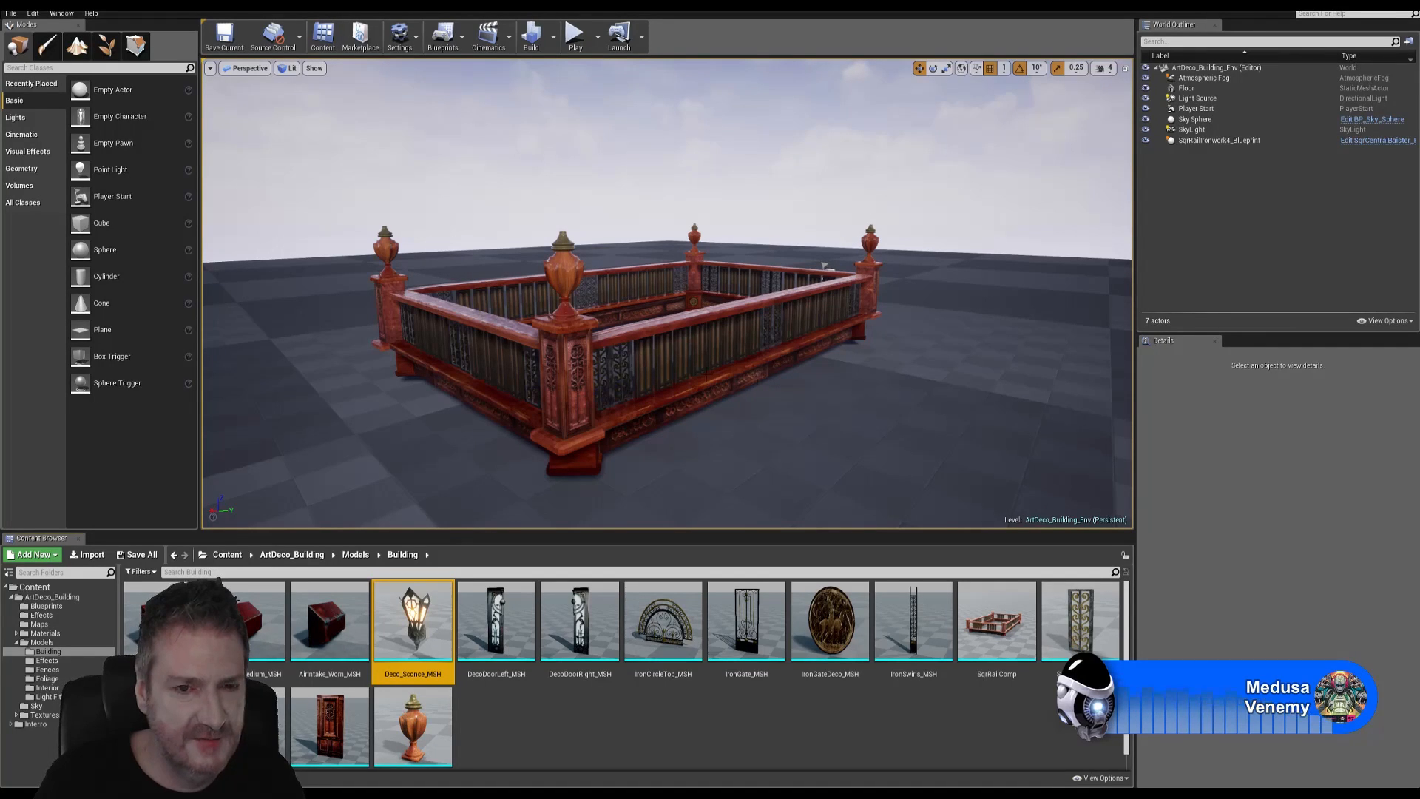
Examine the urn on the railing's near corner post from several angles in the level
alt+drag(768, 396, 518, 422)
alt+drag(607, 406, 743, 370)
alt+right_drag(606, 406, 666, 406)
alt+drag(633, 309, 606, 309)
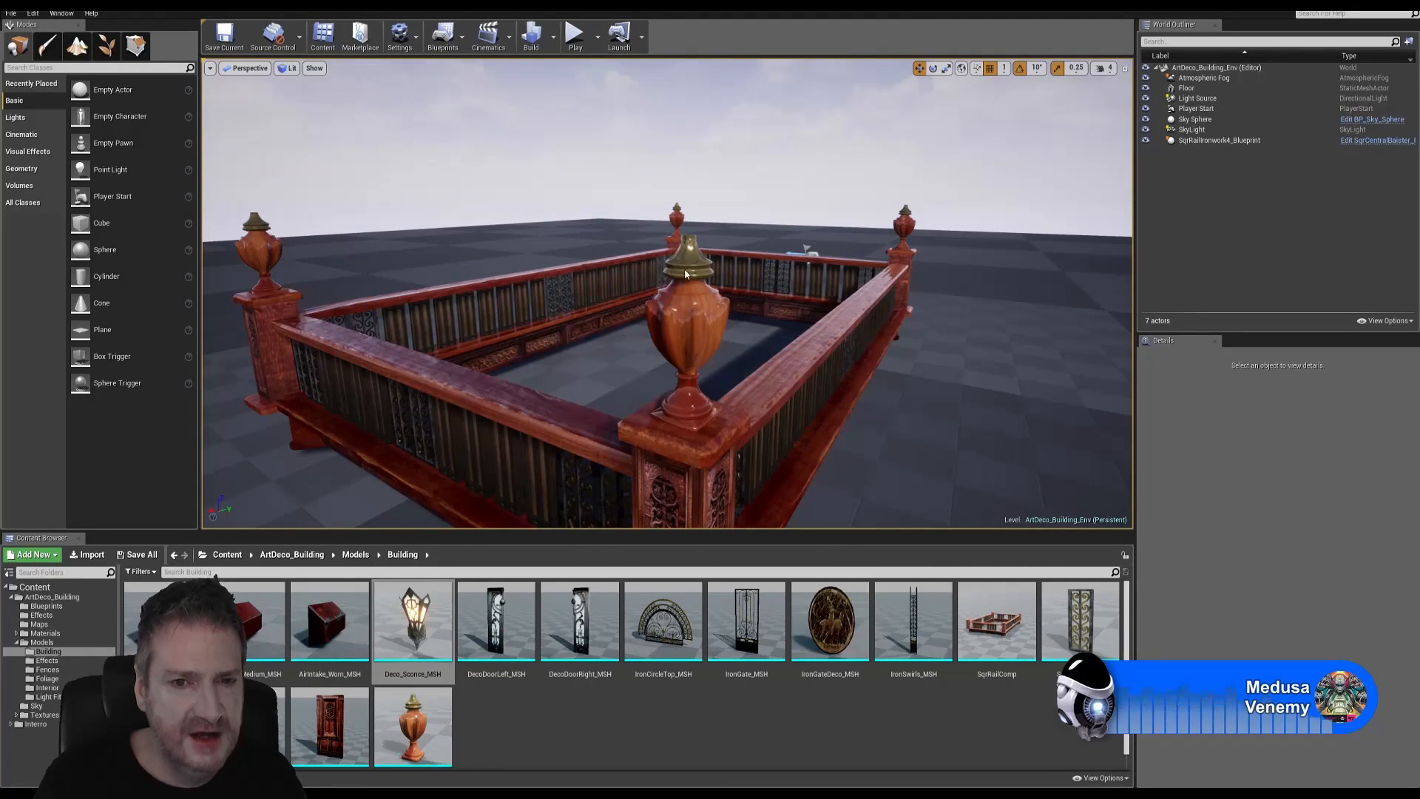
alt+drag(696, 324, 592, 328)
alt+drag(448, 278, 629, 295)
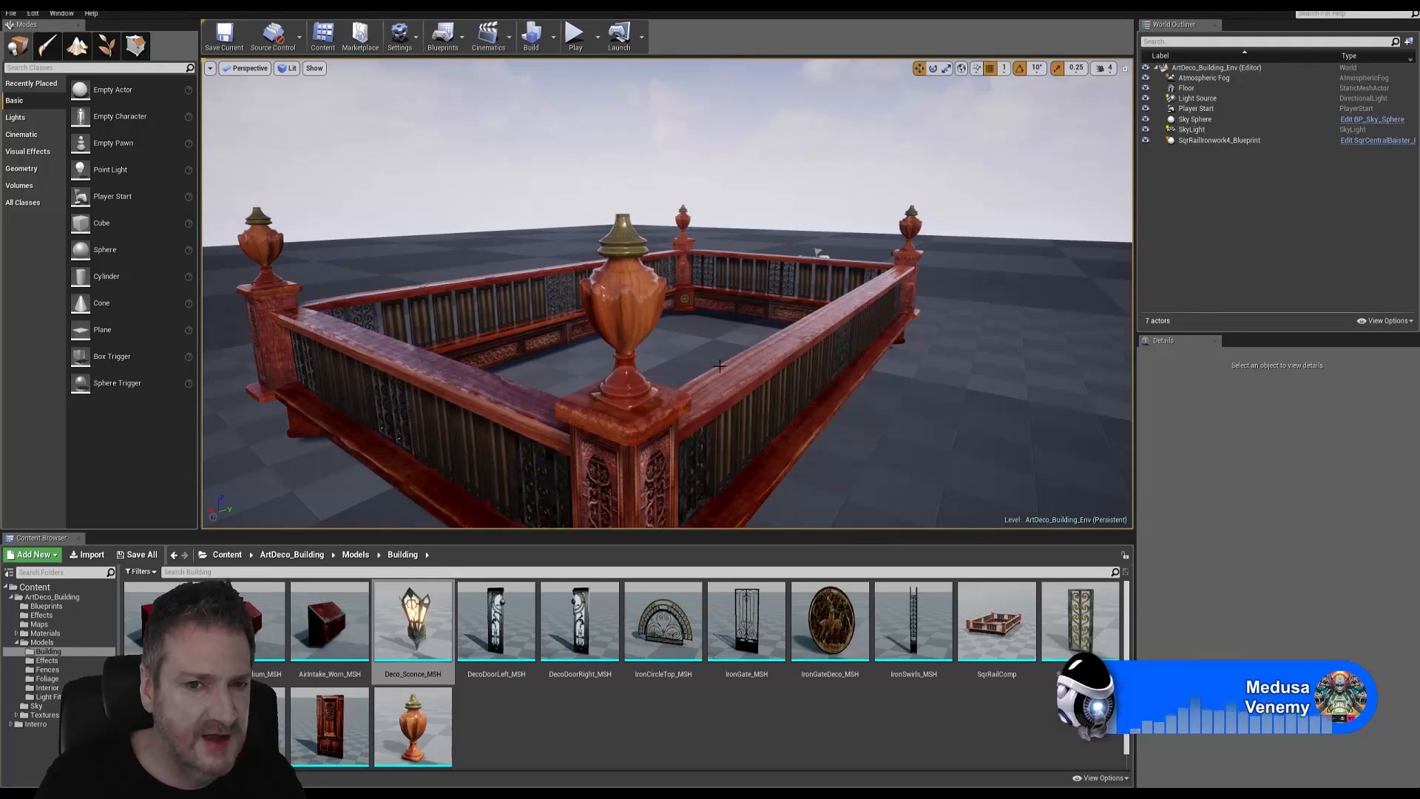
Inspect the railing's handrail, ironwork and carved base panels up close, check the Blueprints folder, and return to the Building models folder
right_drag(740, 376, 769, 406)
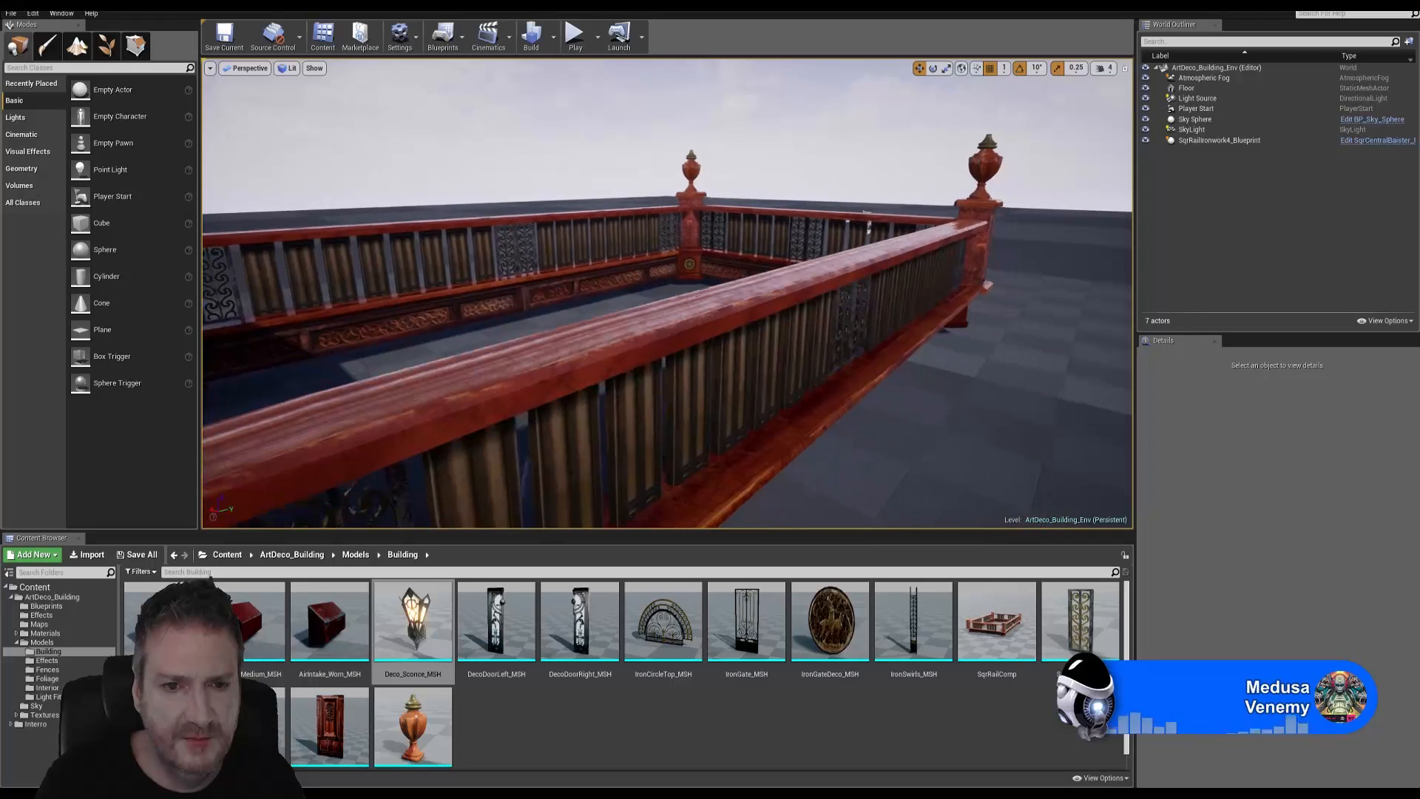
right_drag(681, 451, 409, 392)
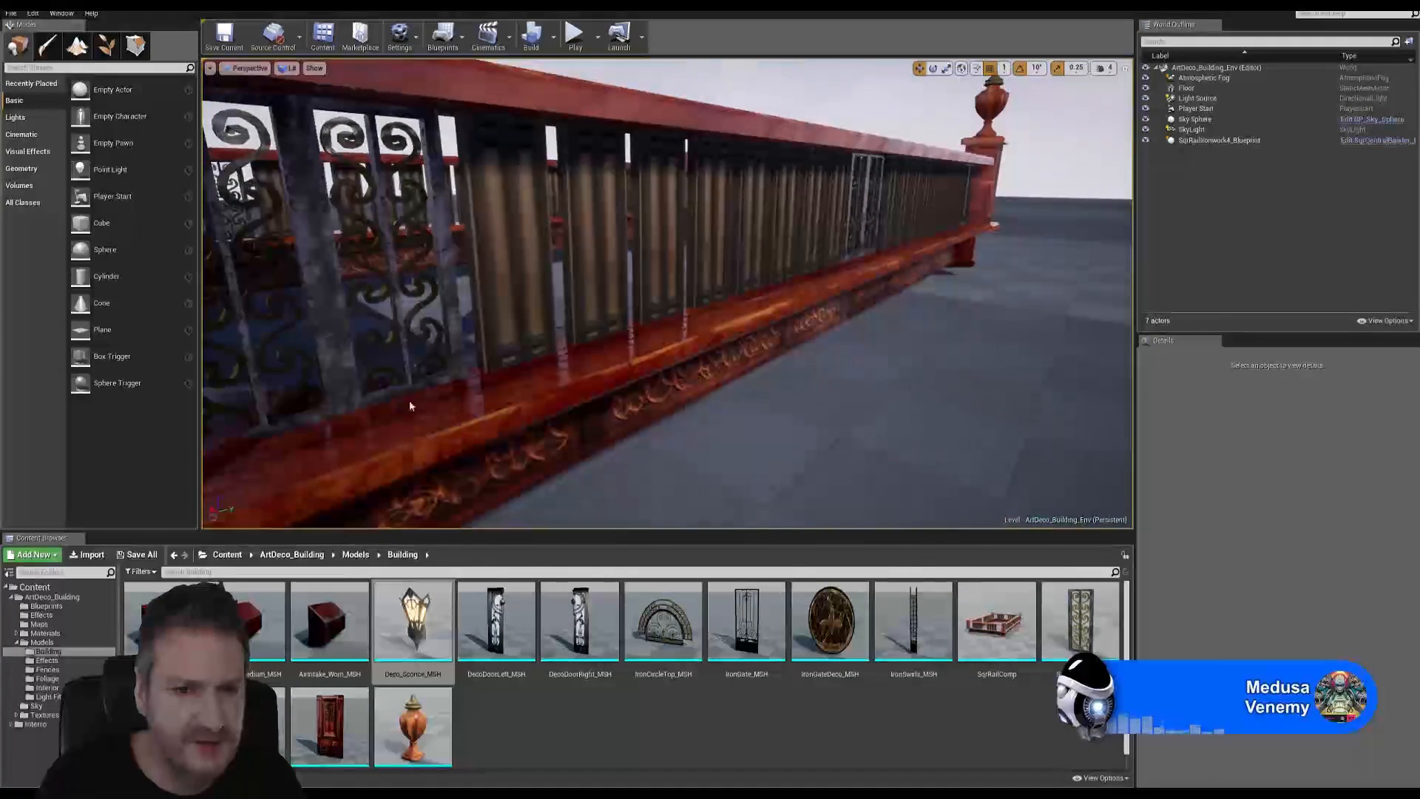
right_drag(599, 378, 370, 267)
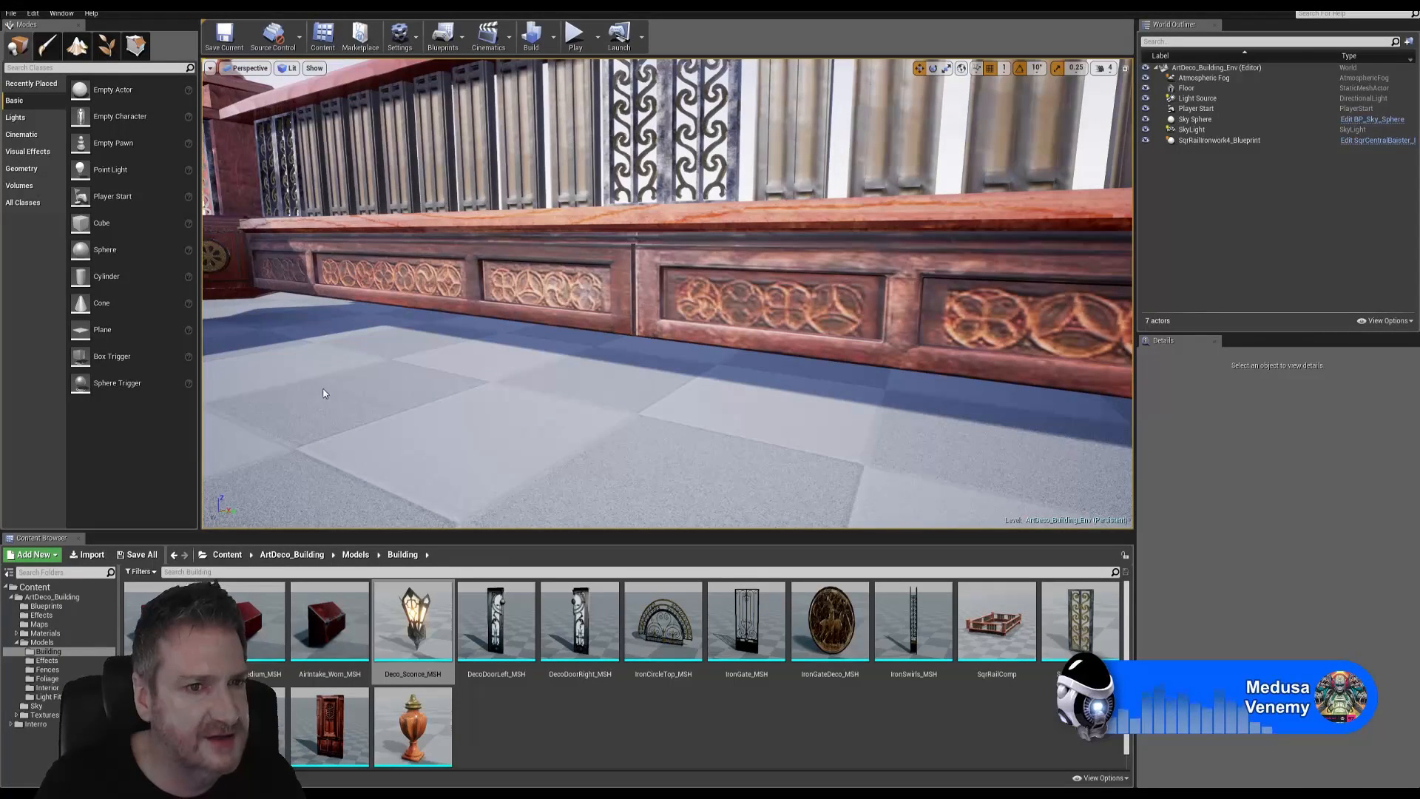
right_drag(542, 263, 543, 263)
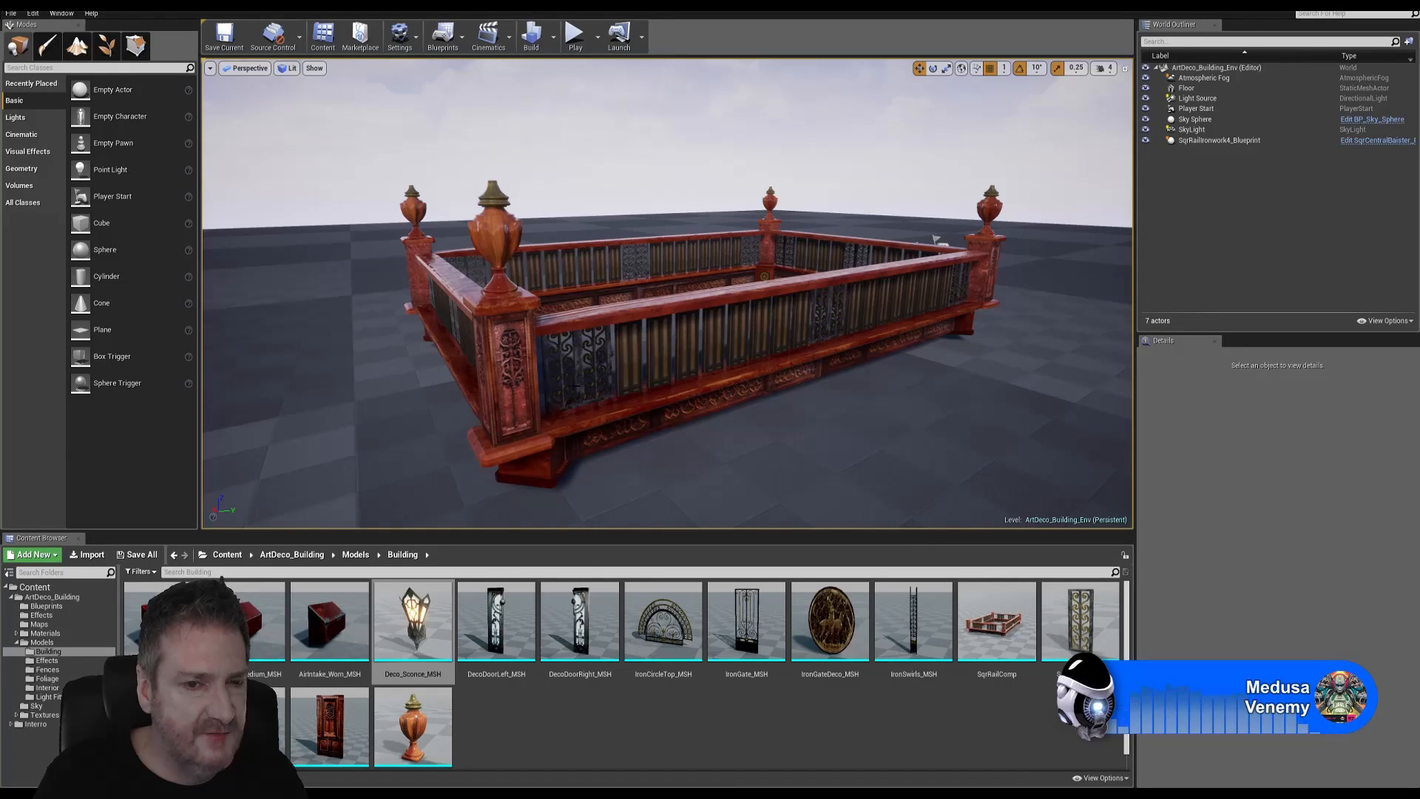
right_drag(936, 240, 889, 216)
right_drag(509, 399, 509, 398)
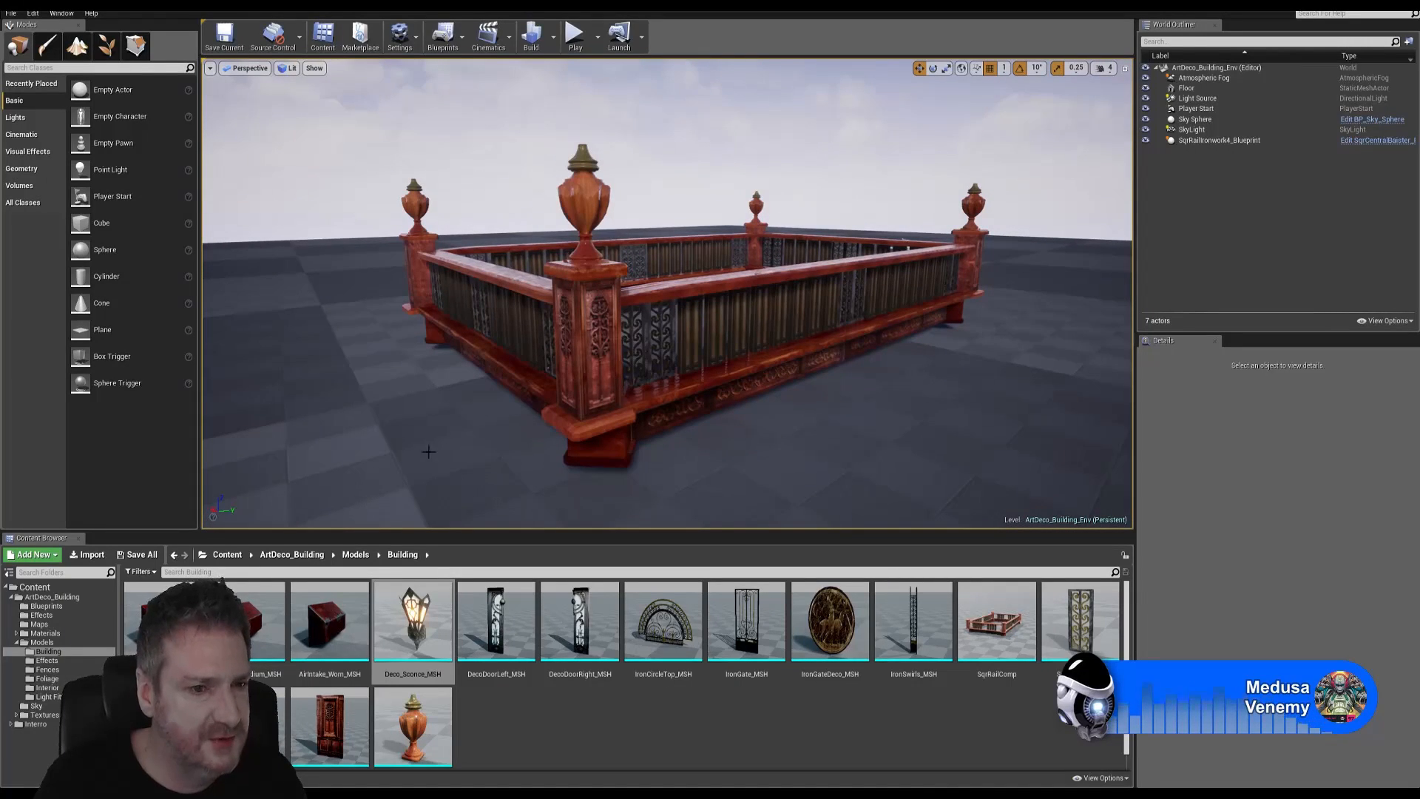
click(46, 606)
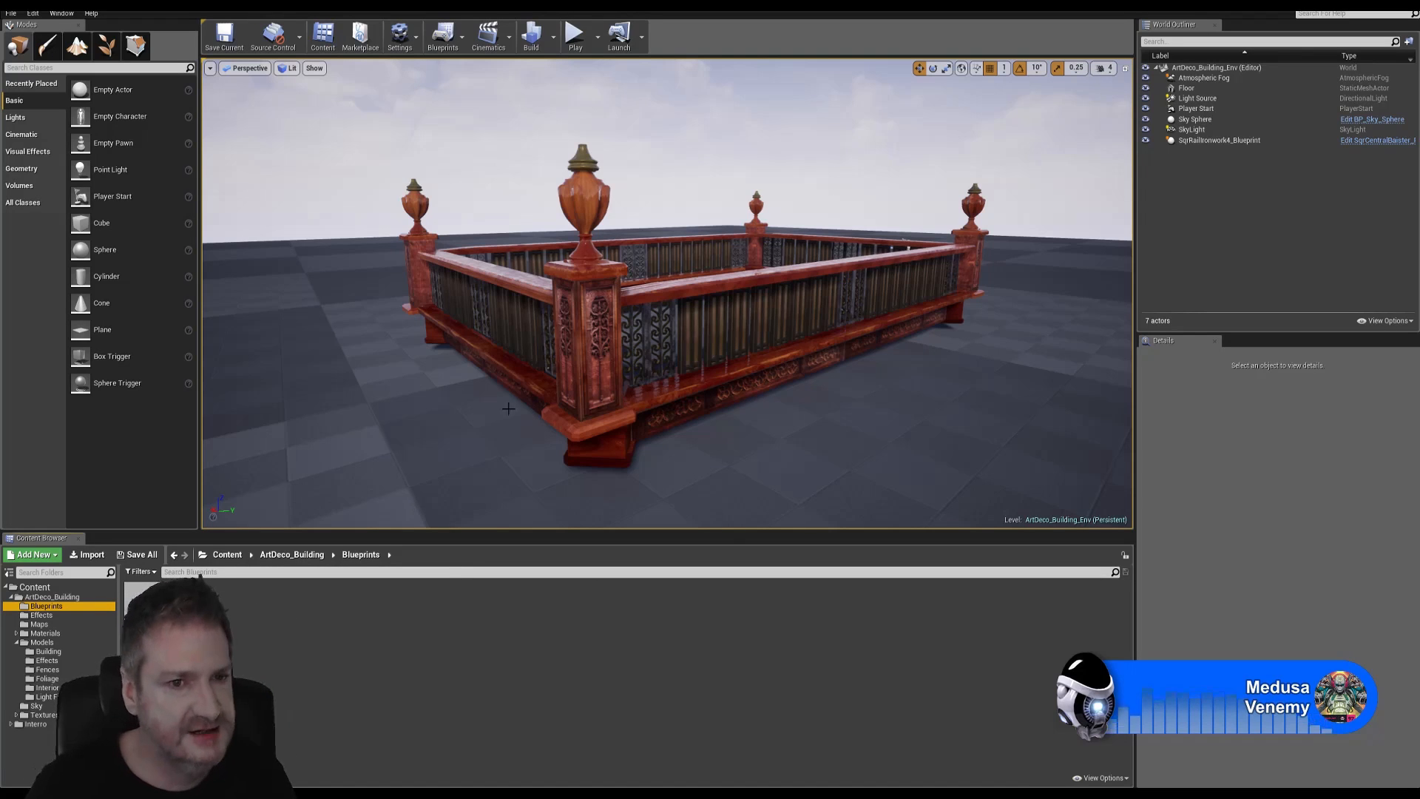
click(45, 651)
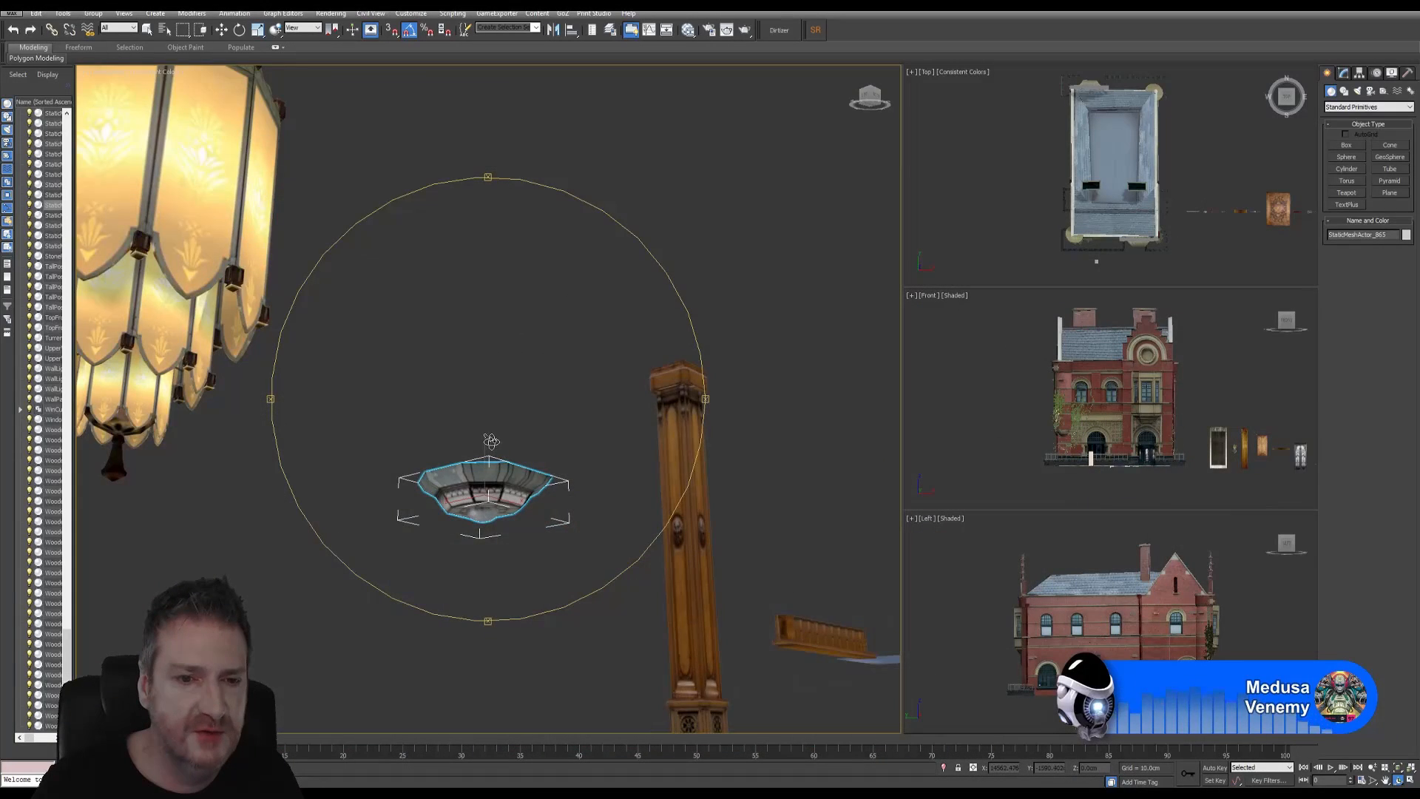
Switch to 3ds Max and look along the separate pieces from the ceiling light to the assembled railing
alt+middle_drag(444, 453, 467, 453)
drag(467, 453, 450, 523)
scroll(450, 522, down, 6)
alt+middle_drag(450, 522, 502, 463)
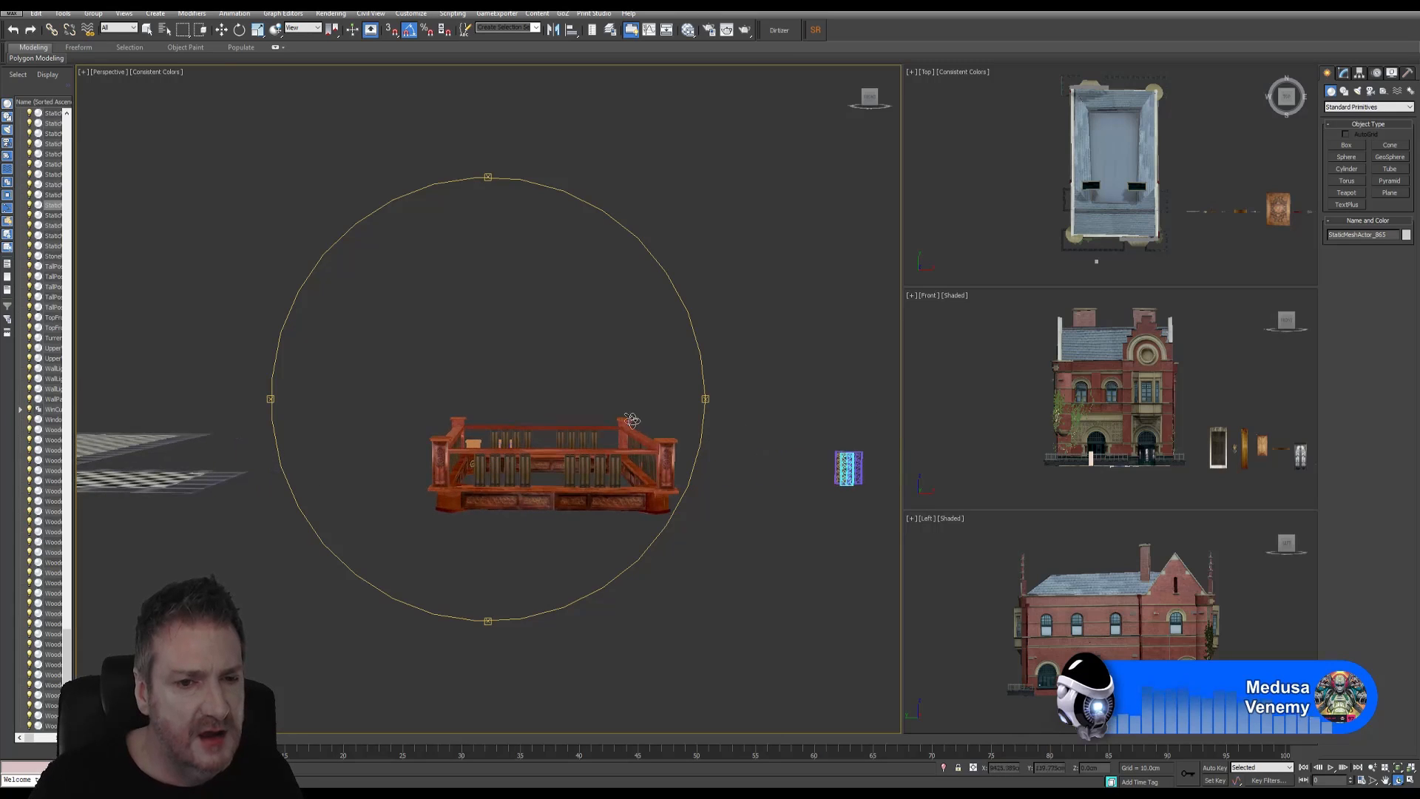
drag(529, 489, 443, 490)
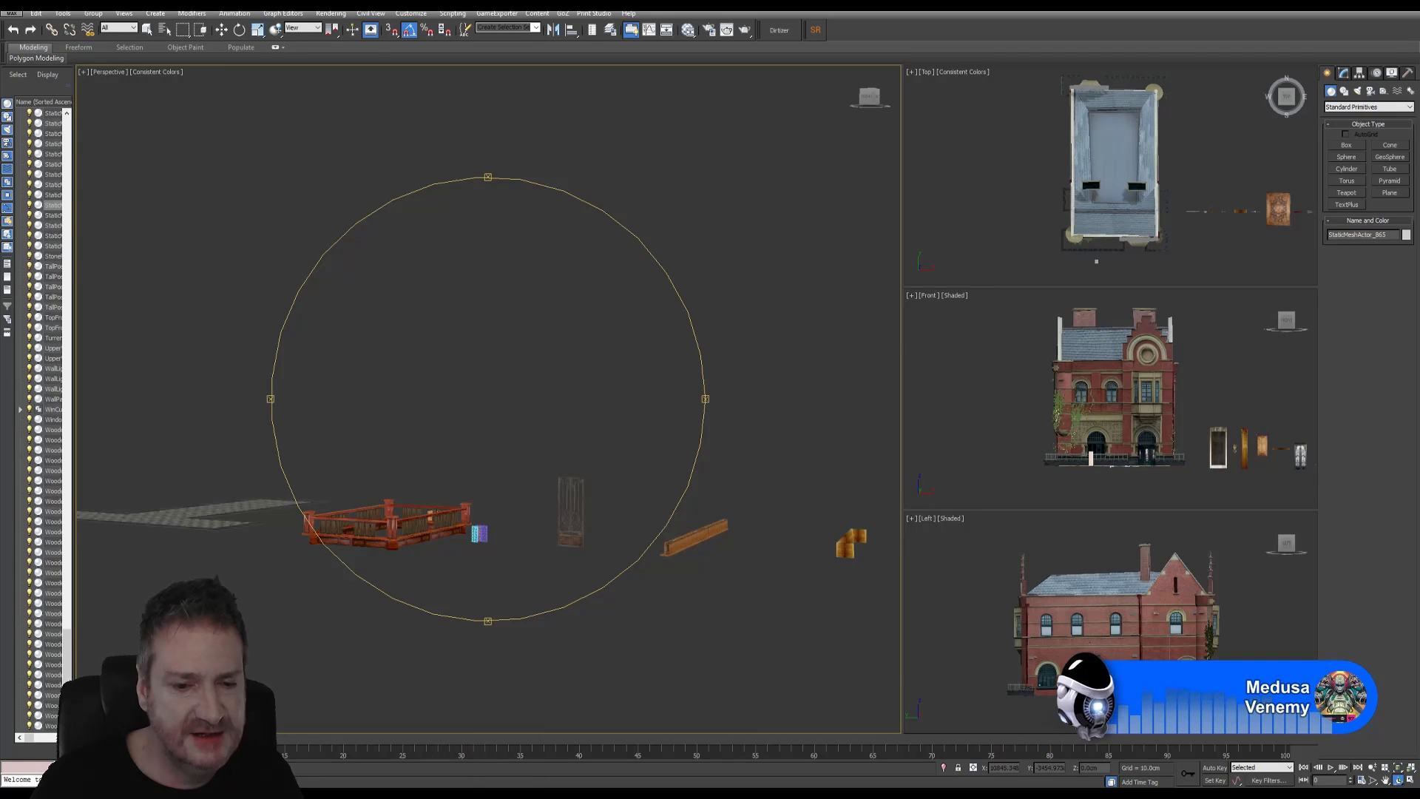
Switch to Unreal Editor and place the SqrRailIronwork mesh beside the railing, at about X -473, Y -265, Z 70 cm
key(alt+Tab)
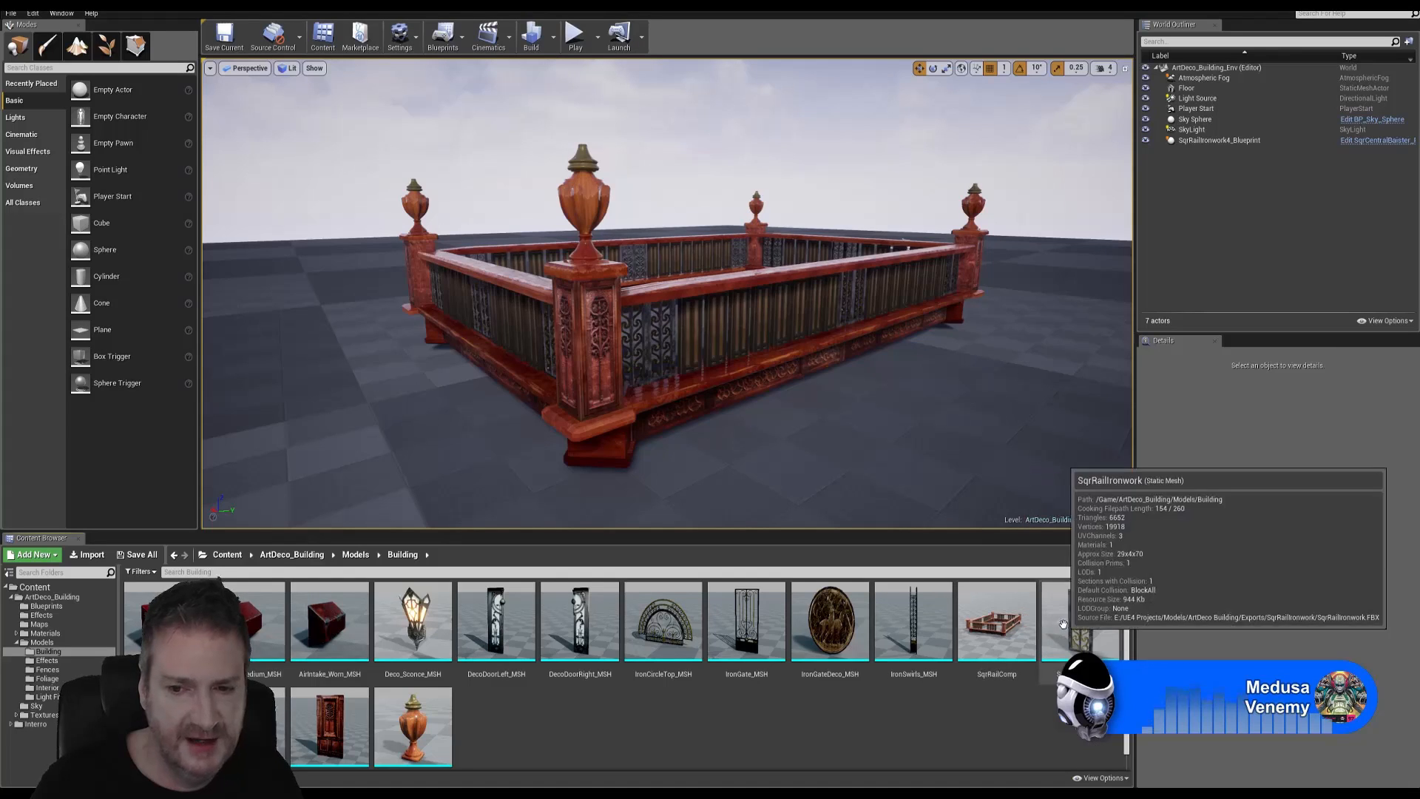
middle_drag(666, 311, 707, 320)
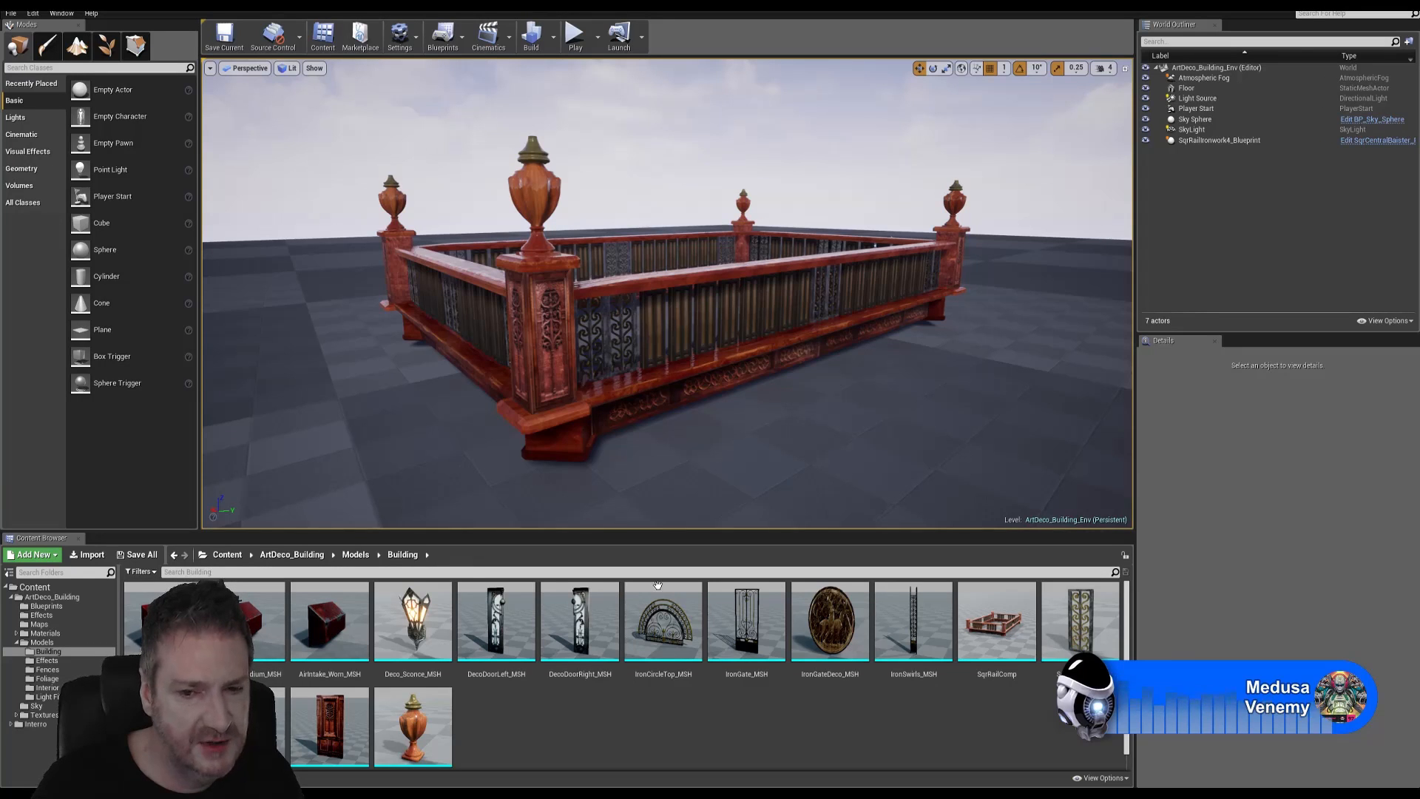
scroll(766, 701, down, 1)
scroll(767, 701, up, 1)
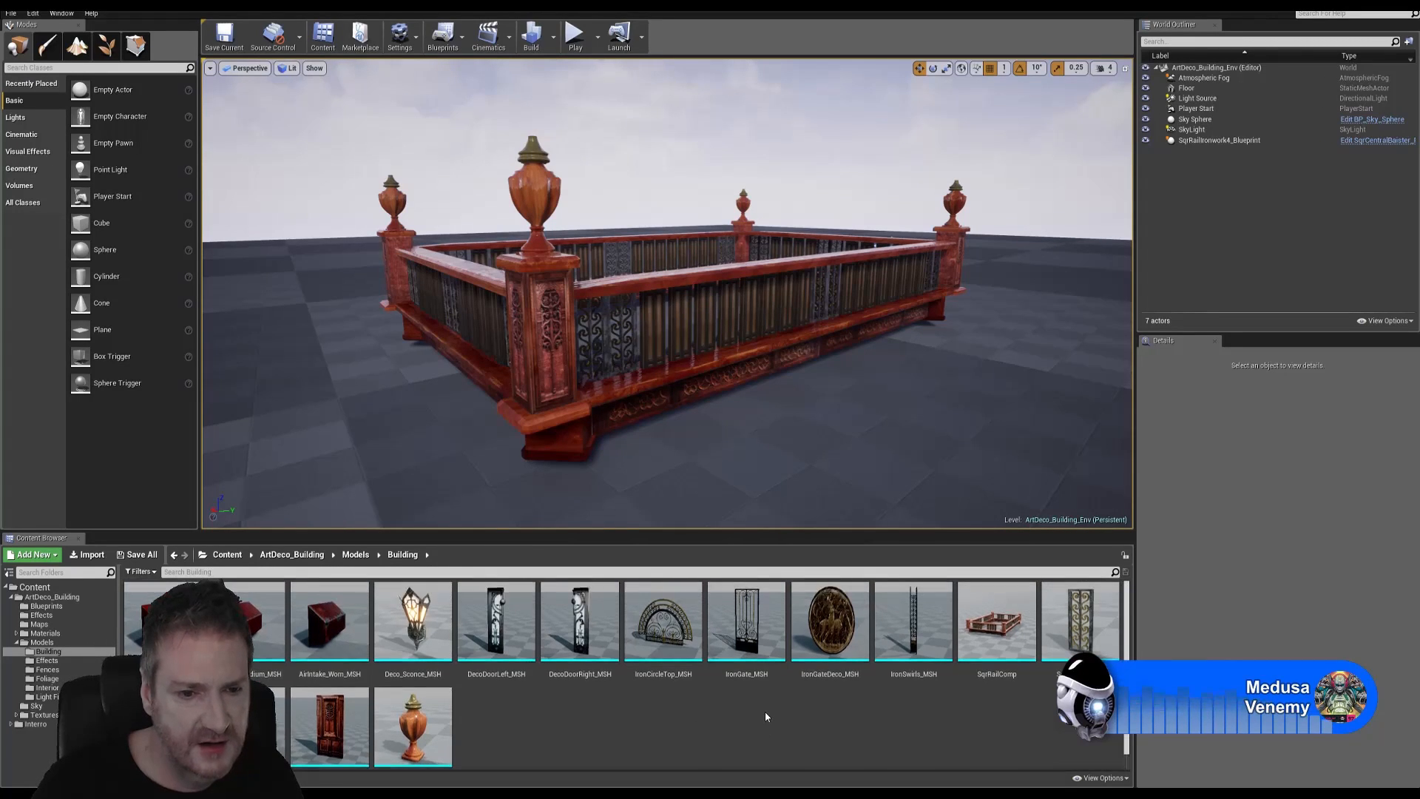
drag(1079, 623, 983, 348)
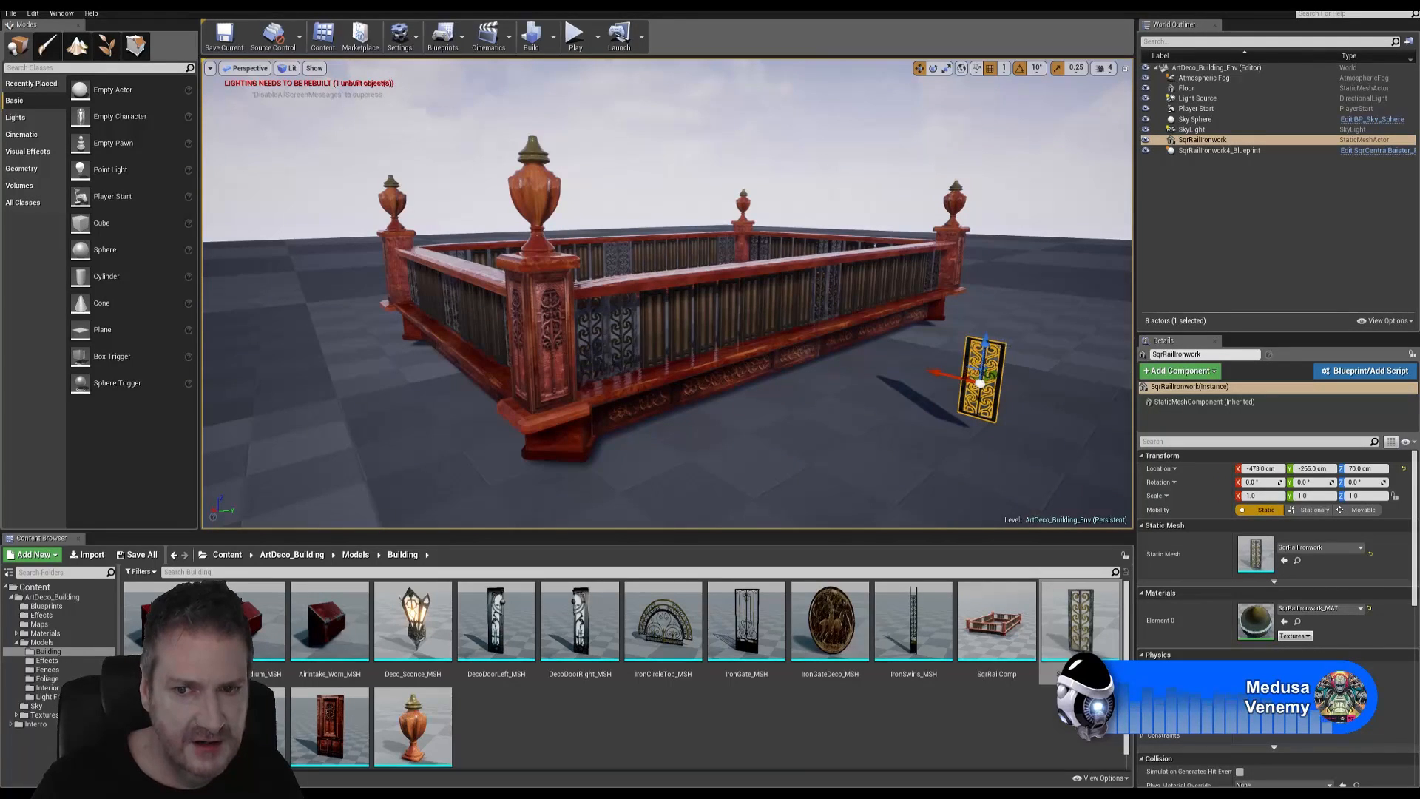
Duplicate the ironwork panel and move the copy beside the original, to about X -507 cm
right_click(1002, 349)
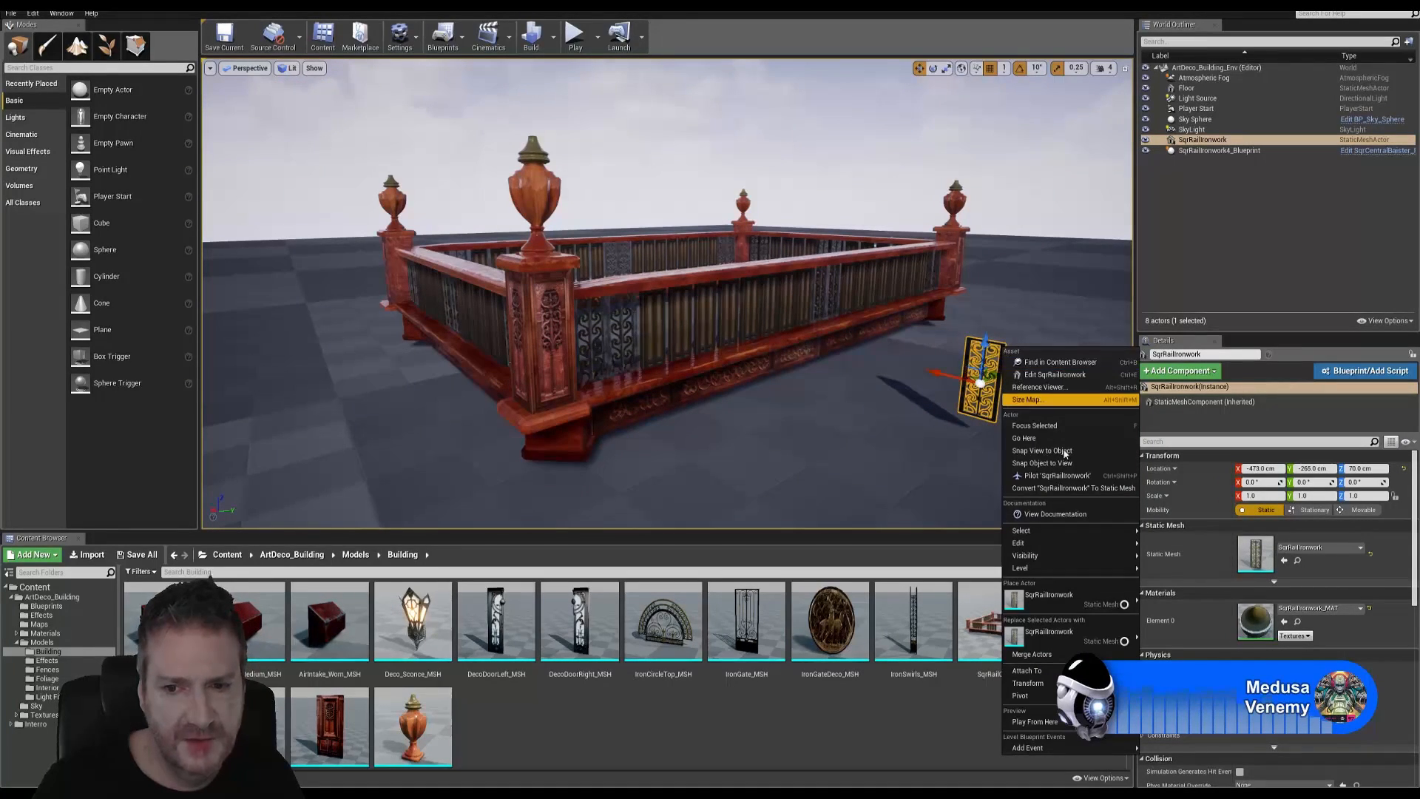
mouse_move(1047, 545)
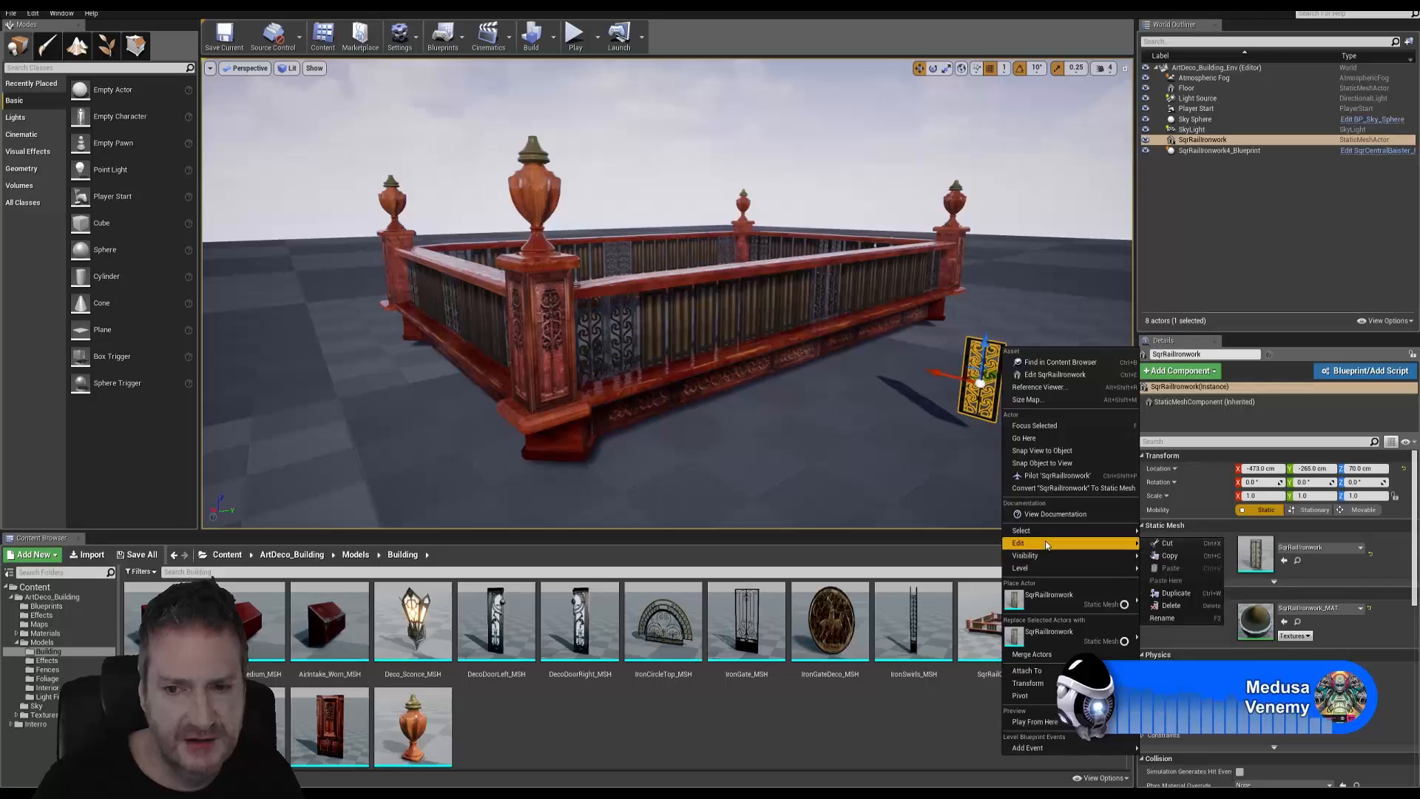
click(1175, 593)
drag(945, 384, 1028, 393)
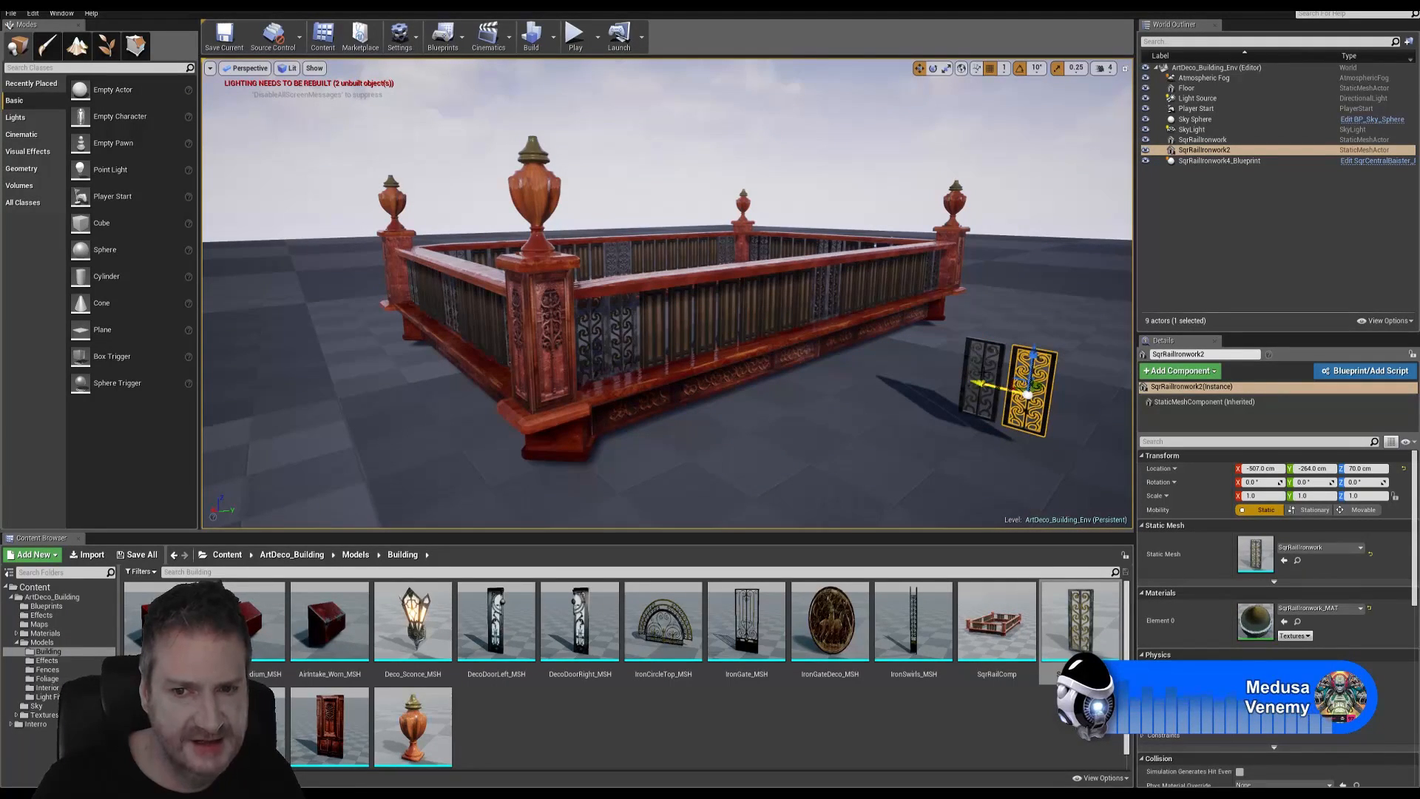
Examine the two ironwork panels up close, selecting the original and then its duplicate
right_drag(873, 370, 1017, 374)
key(w)
key(w)
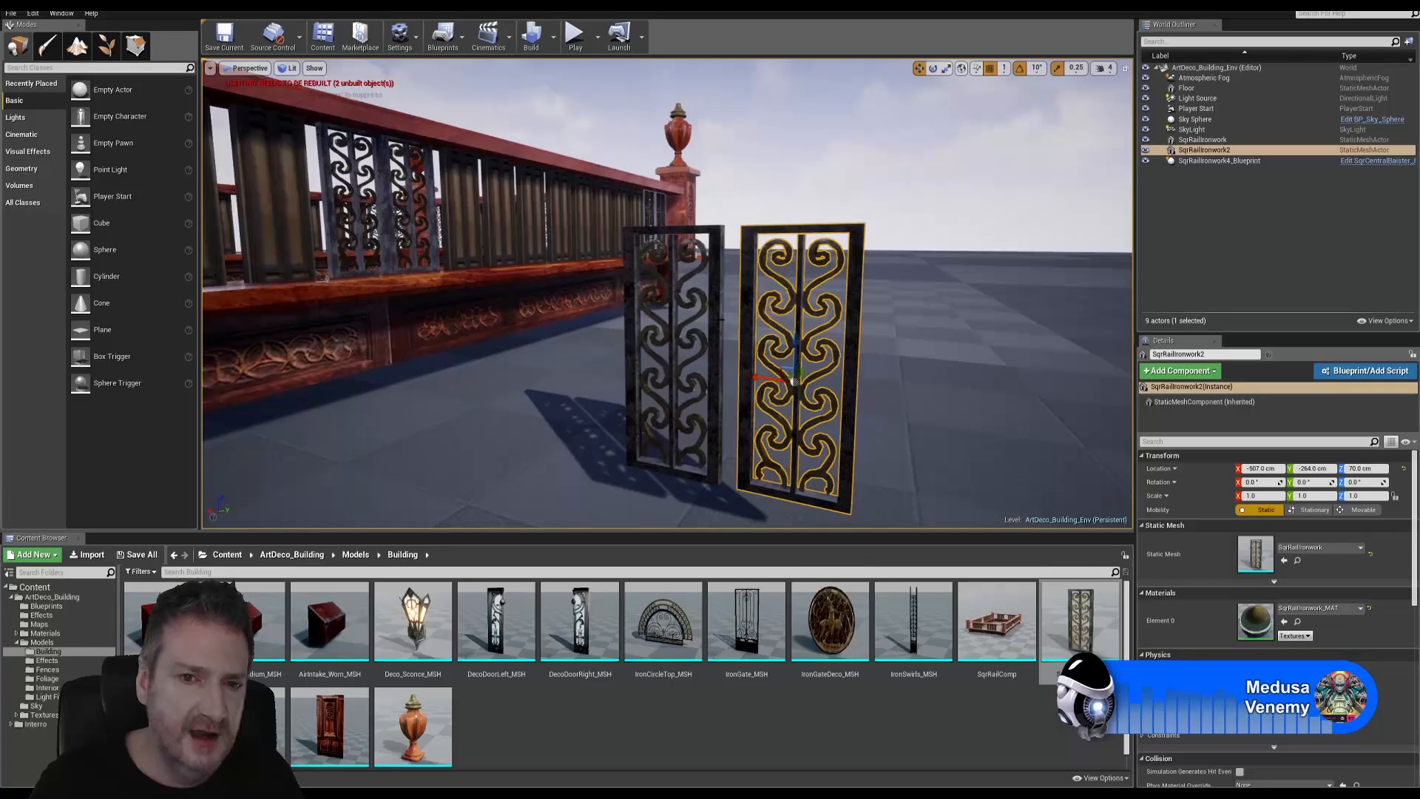
click(719, 319)
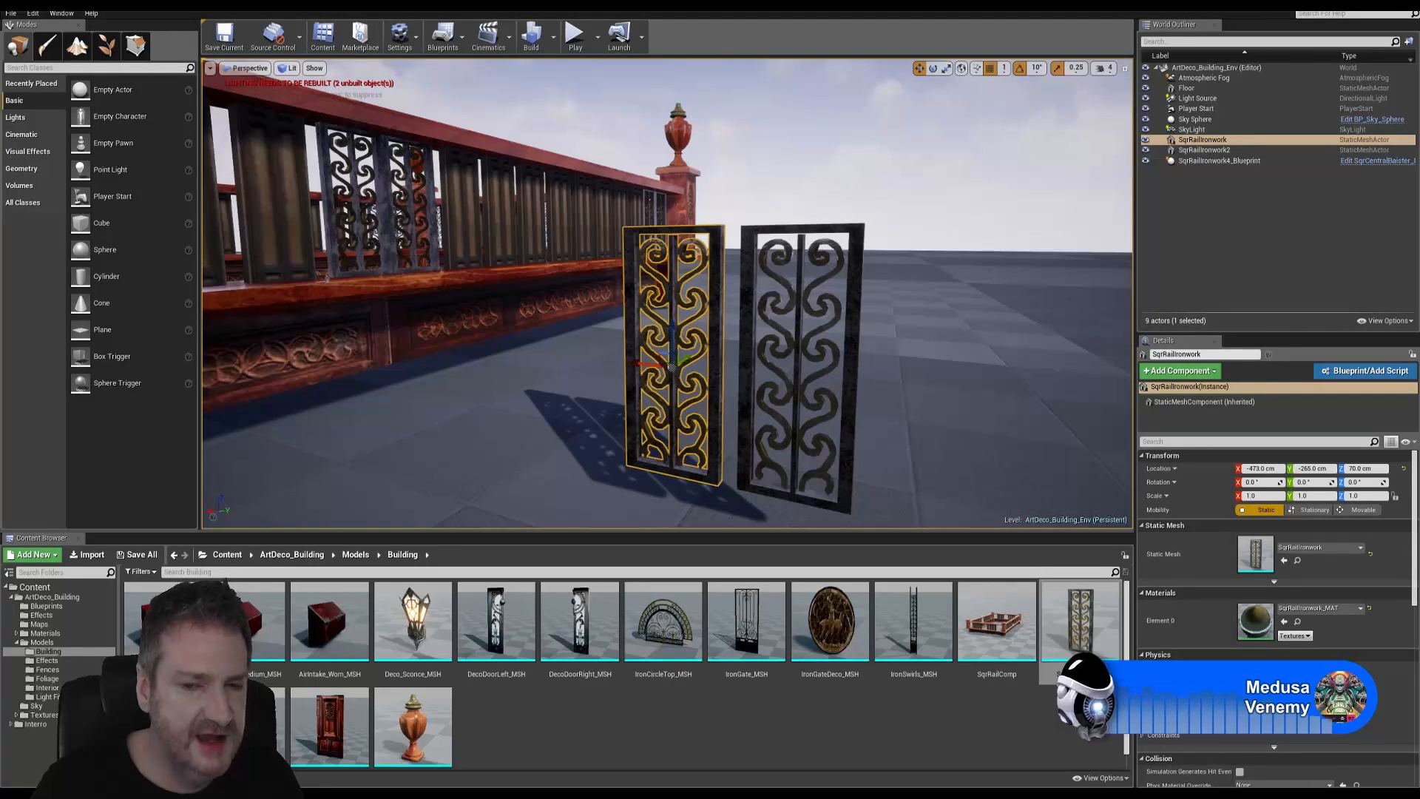
click(794, 381)
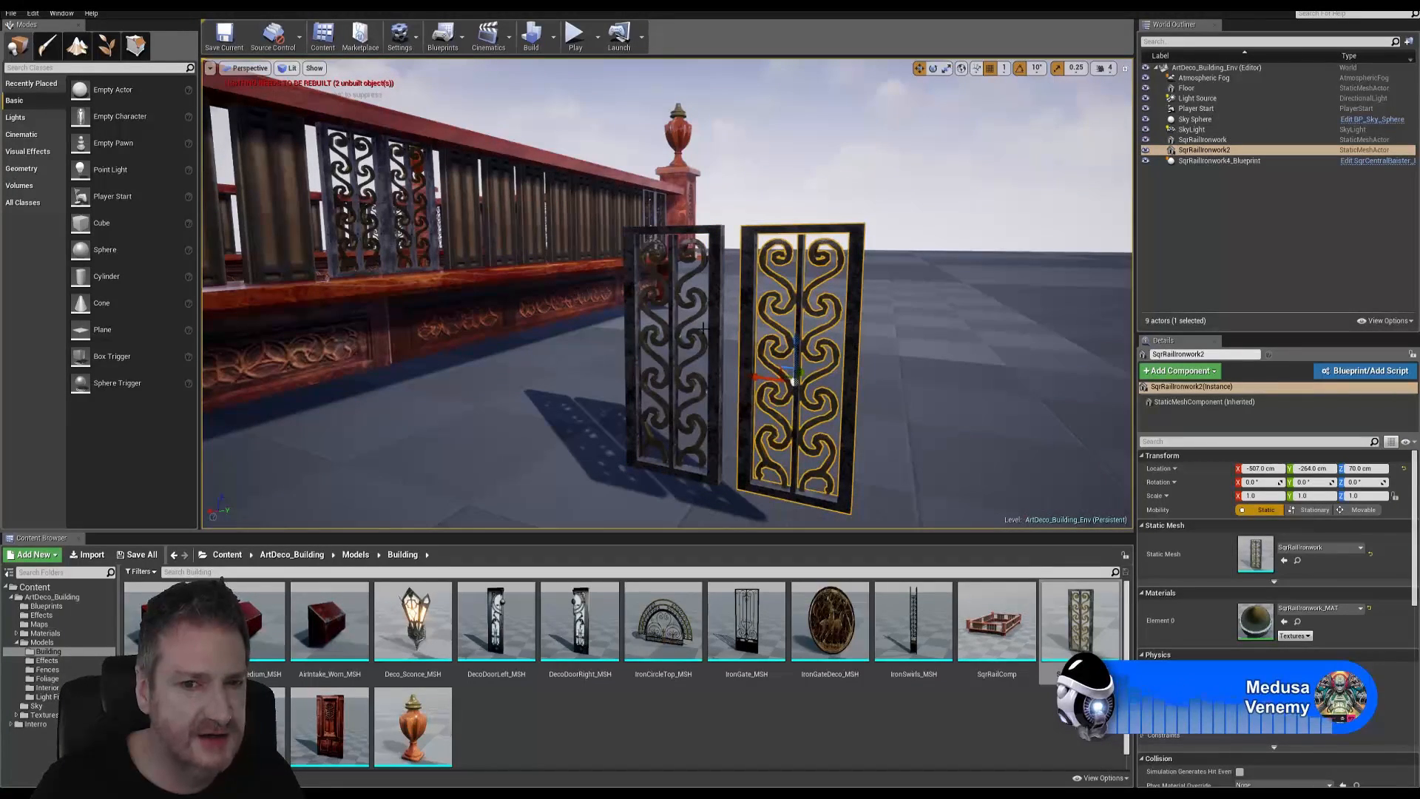
Duplicate the second ironwork panel and move the copy along X to continue the row as a third panel
click(671, 363)
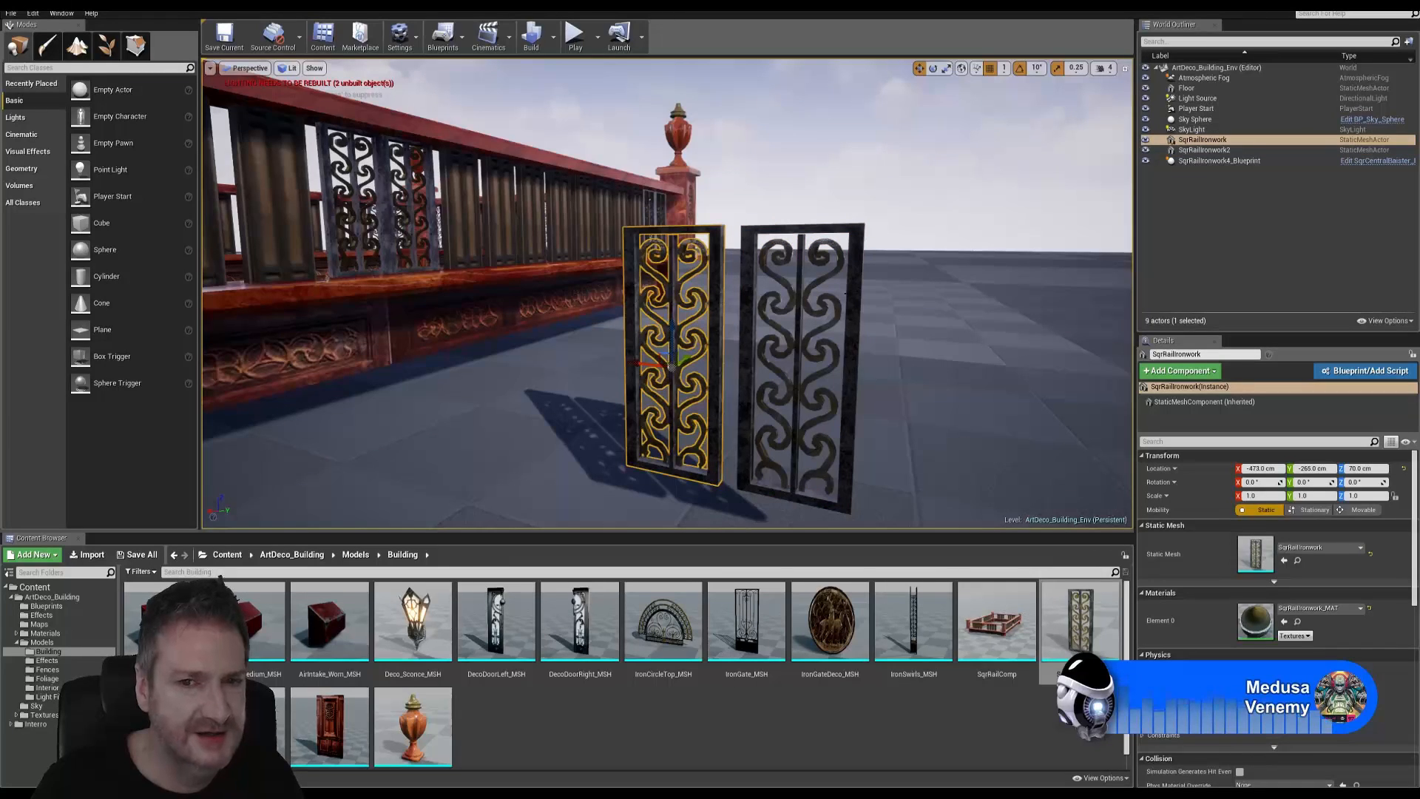
click(793, 380)
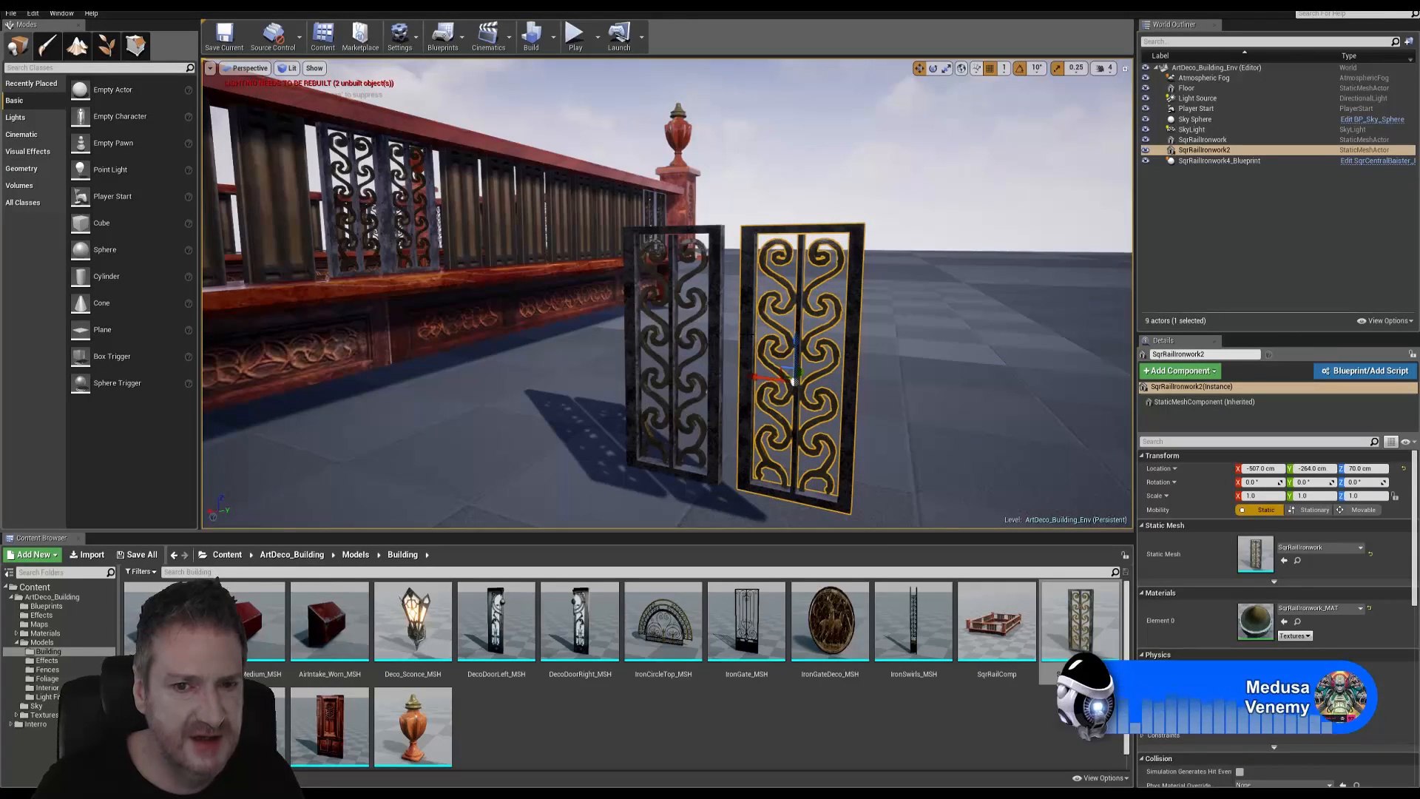
right_click(793, 378)
mouse_move(817, 536)
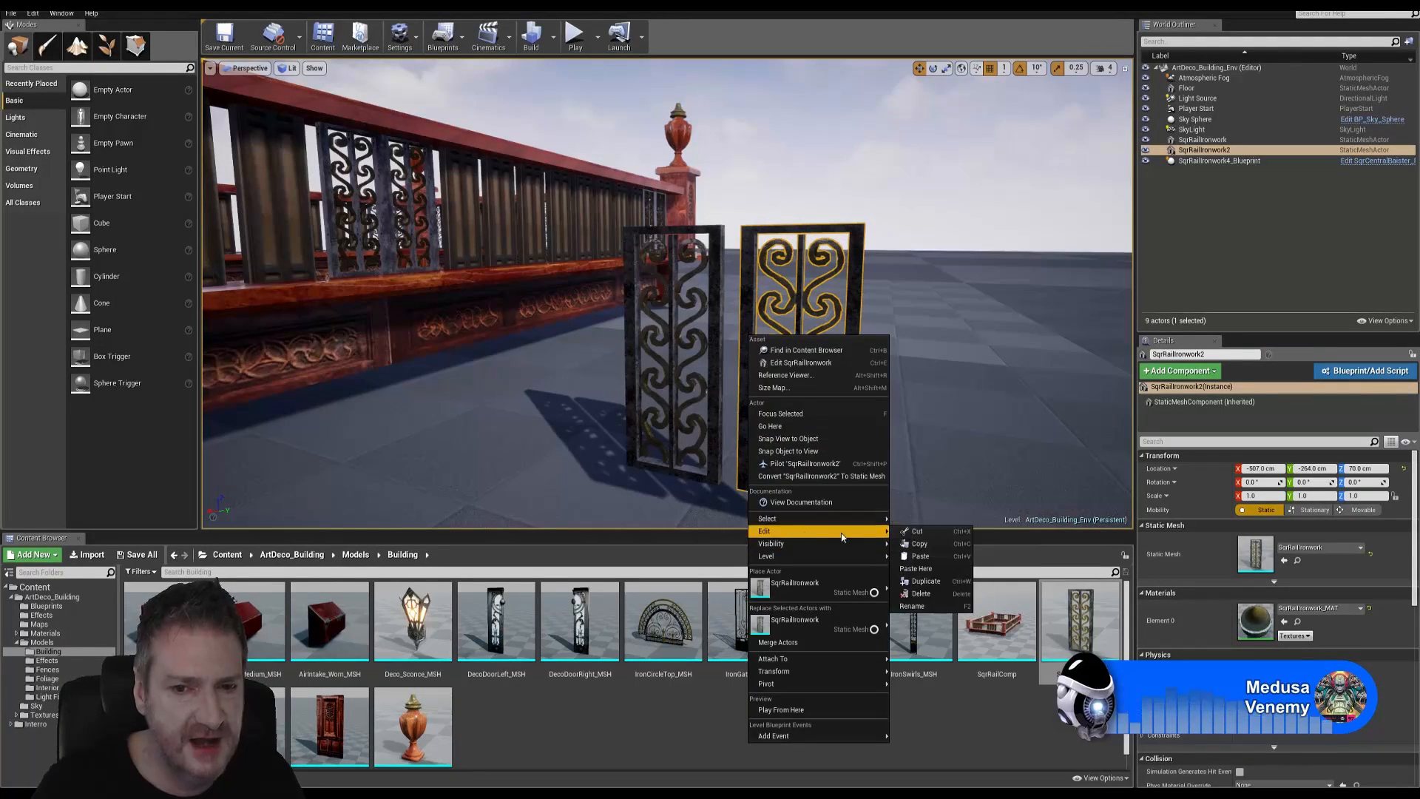
click(926, 580)
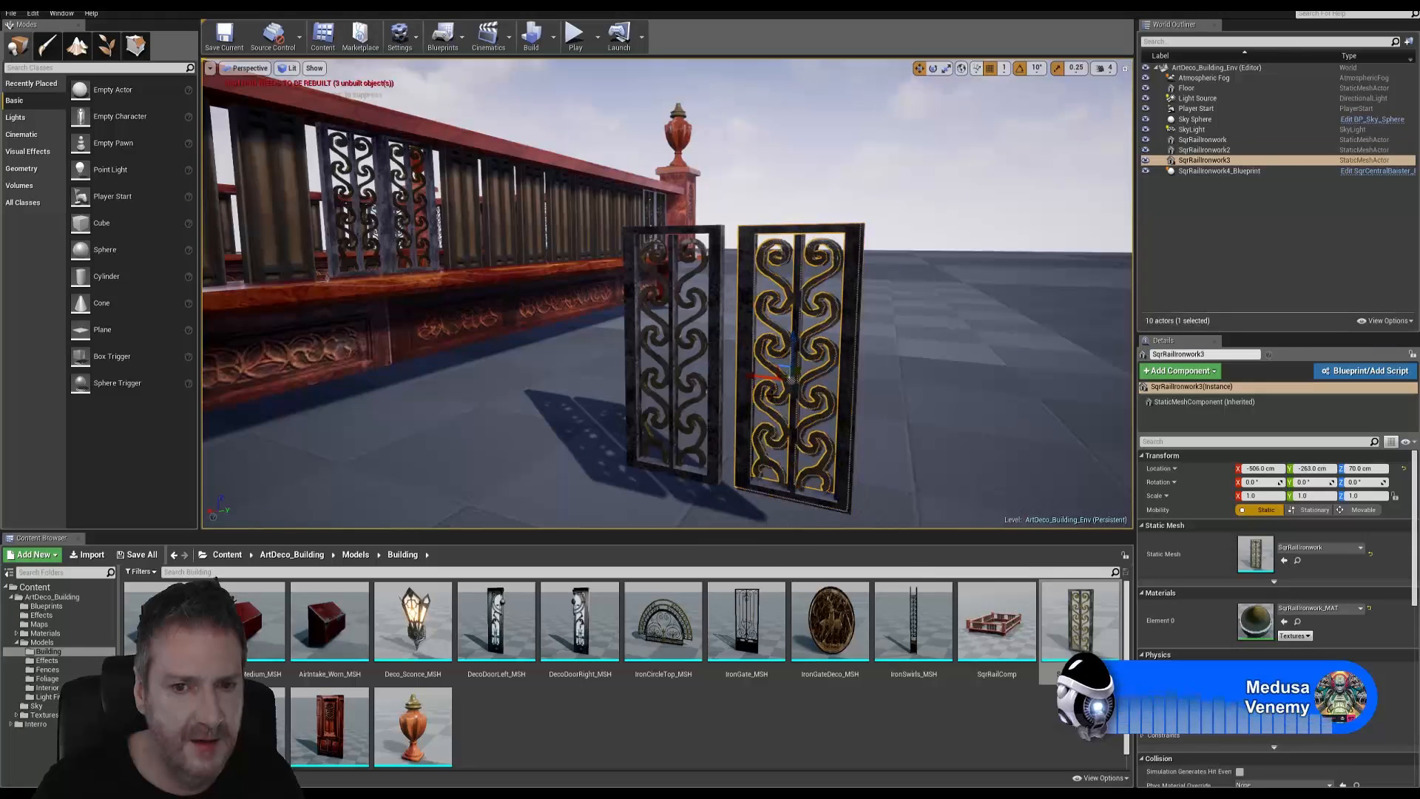
drag(763, 384, 911, 402)
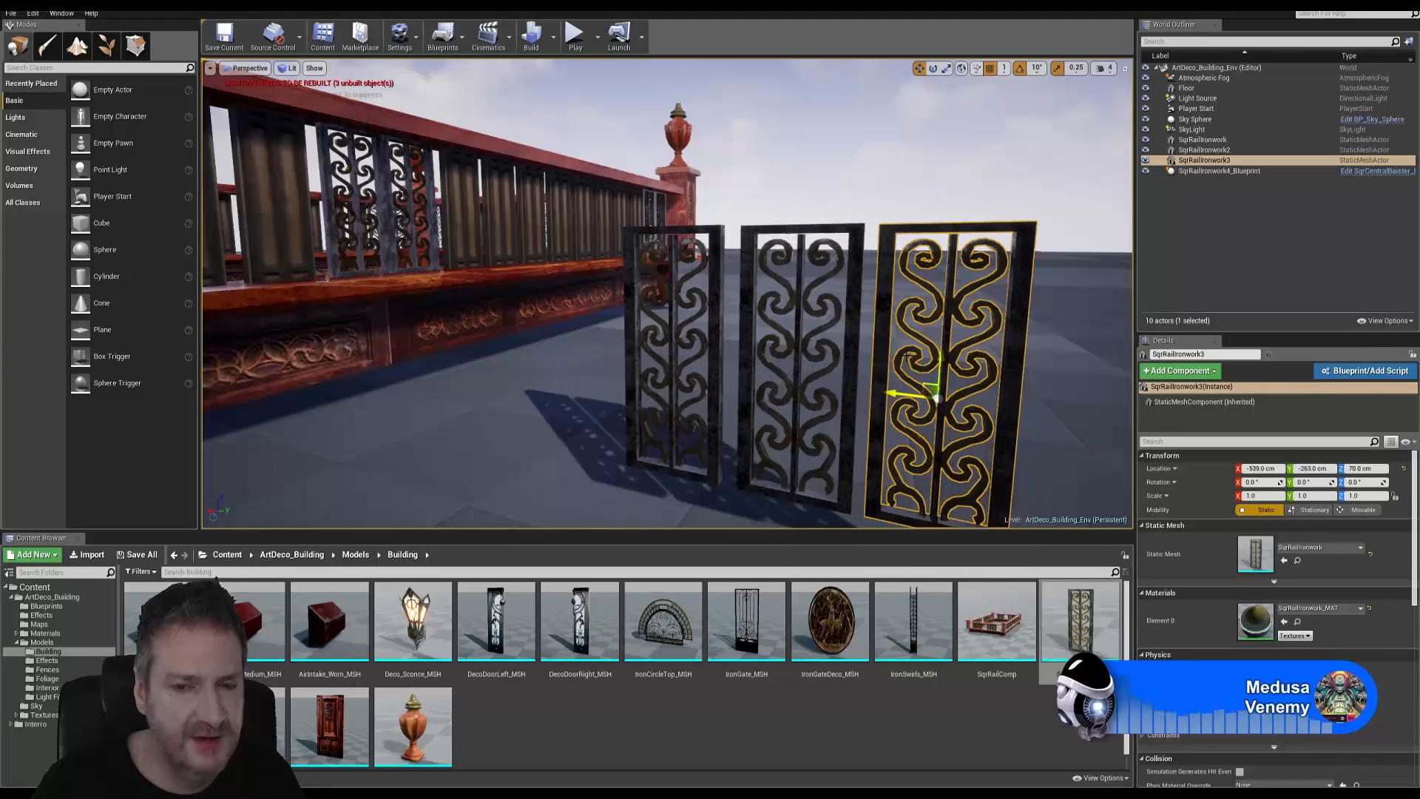
Delete all three freestanding ironwork panels from the level
click(675, 238)
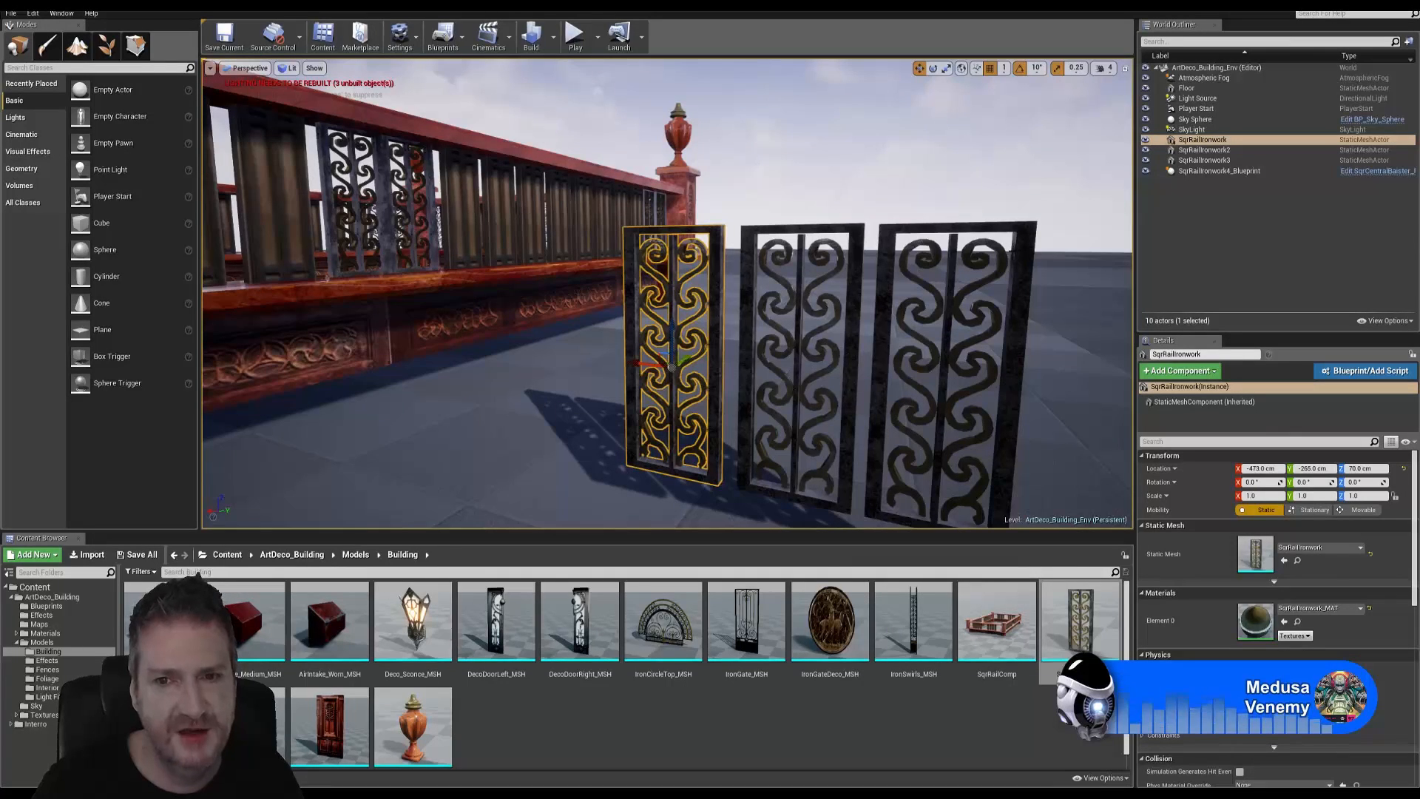
click(902, 257)
key(Delete)
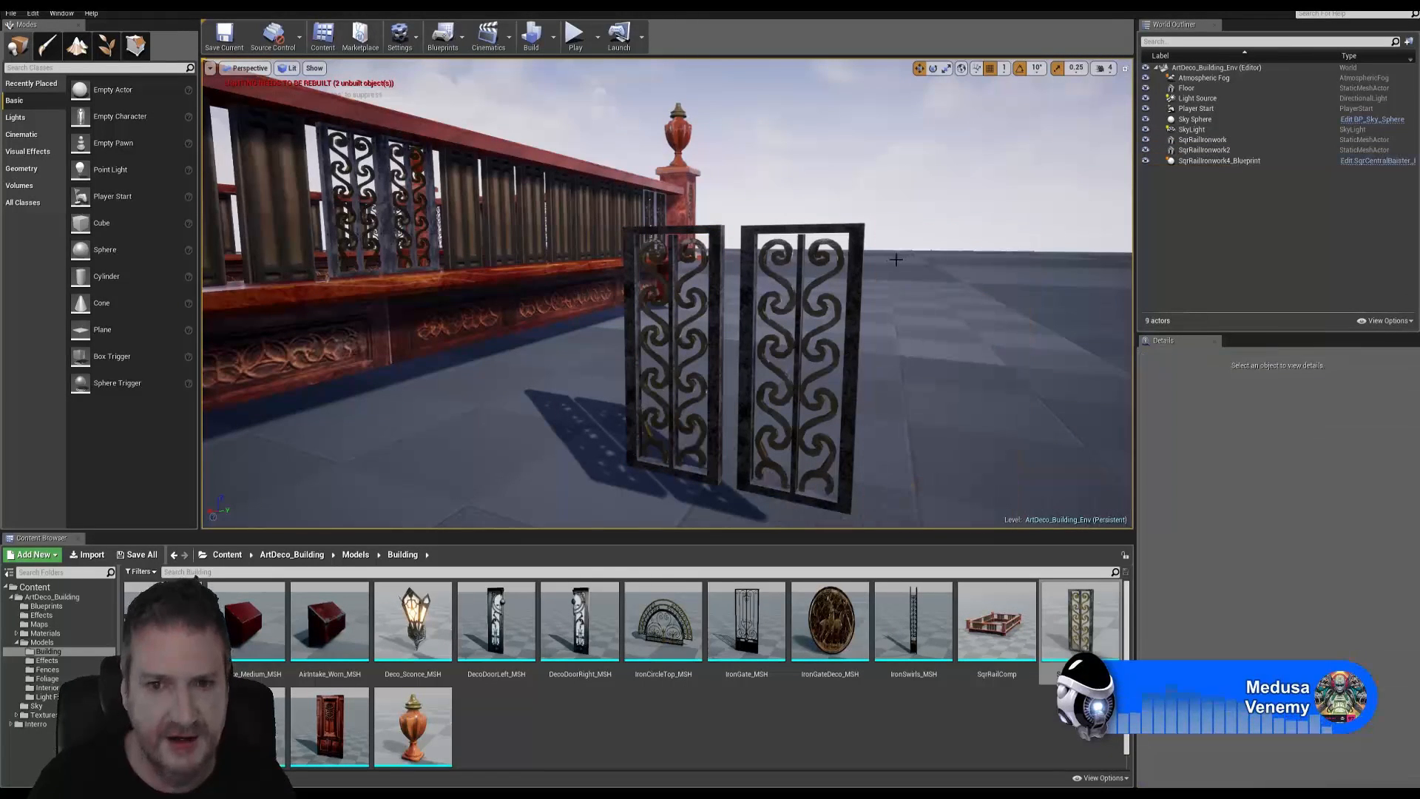
click(856, 266)
key(Delete)
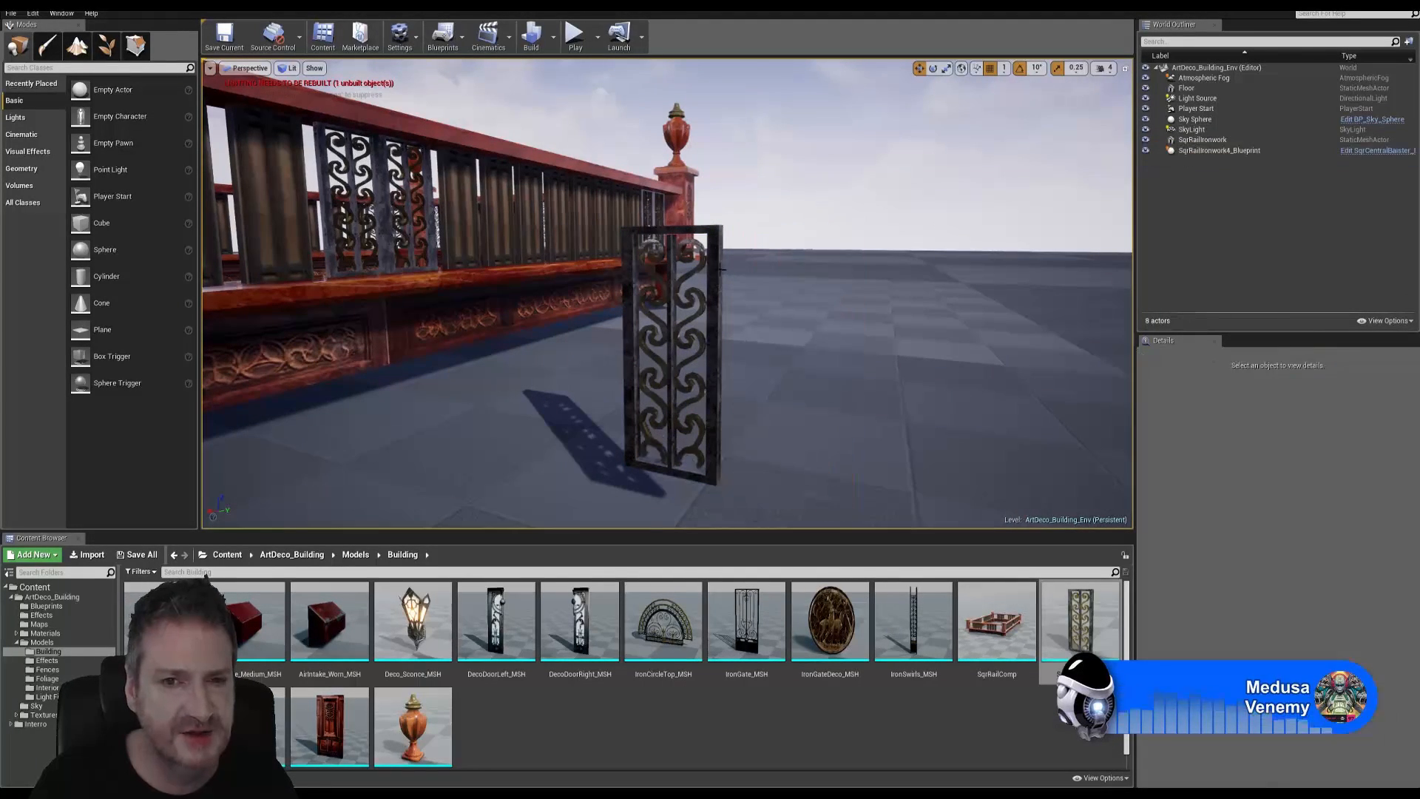
click(713, 271)
key(Delete)
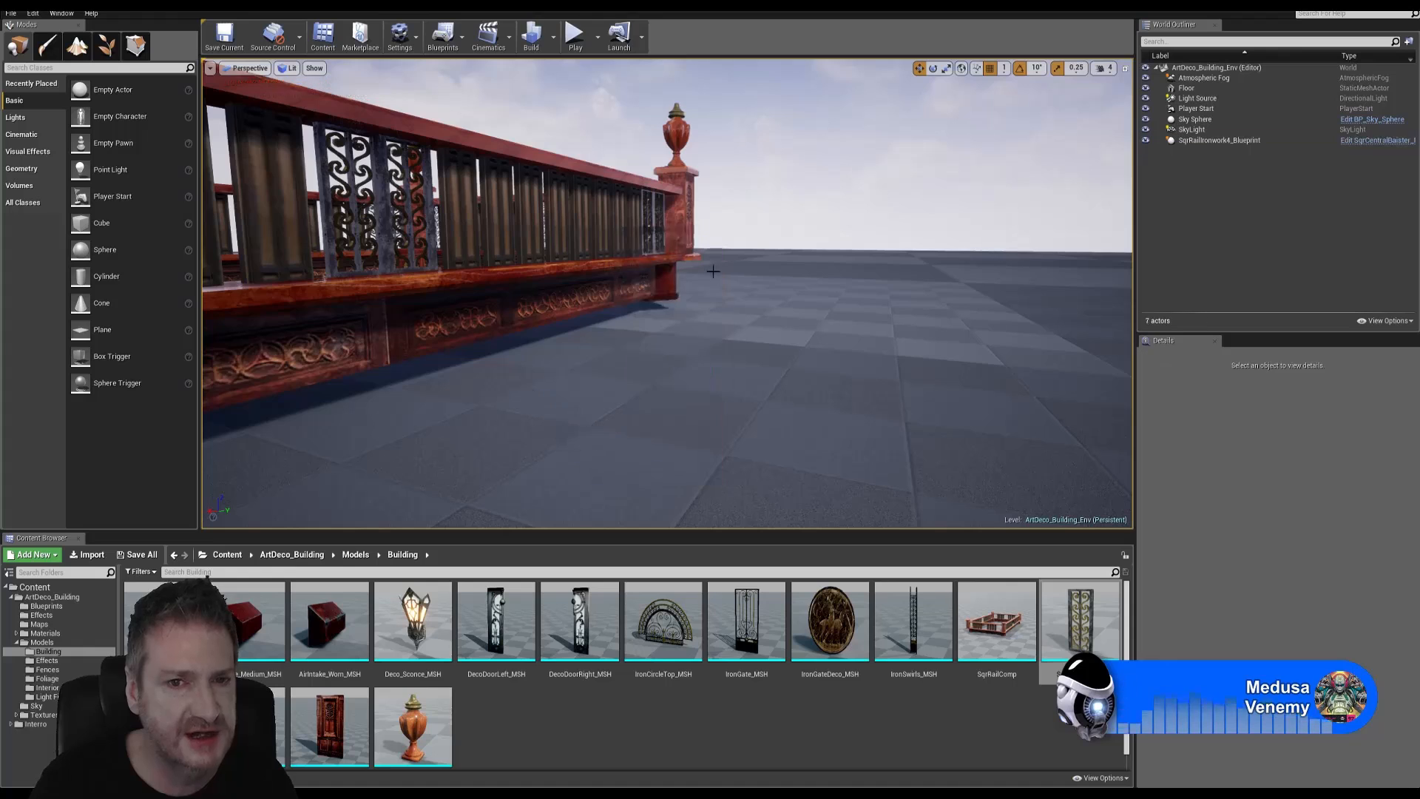
Browse the Materials/Building folder and compare its banister materials with the assembled railing
click(16, 634)
click(45, 642)
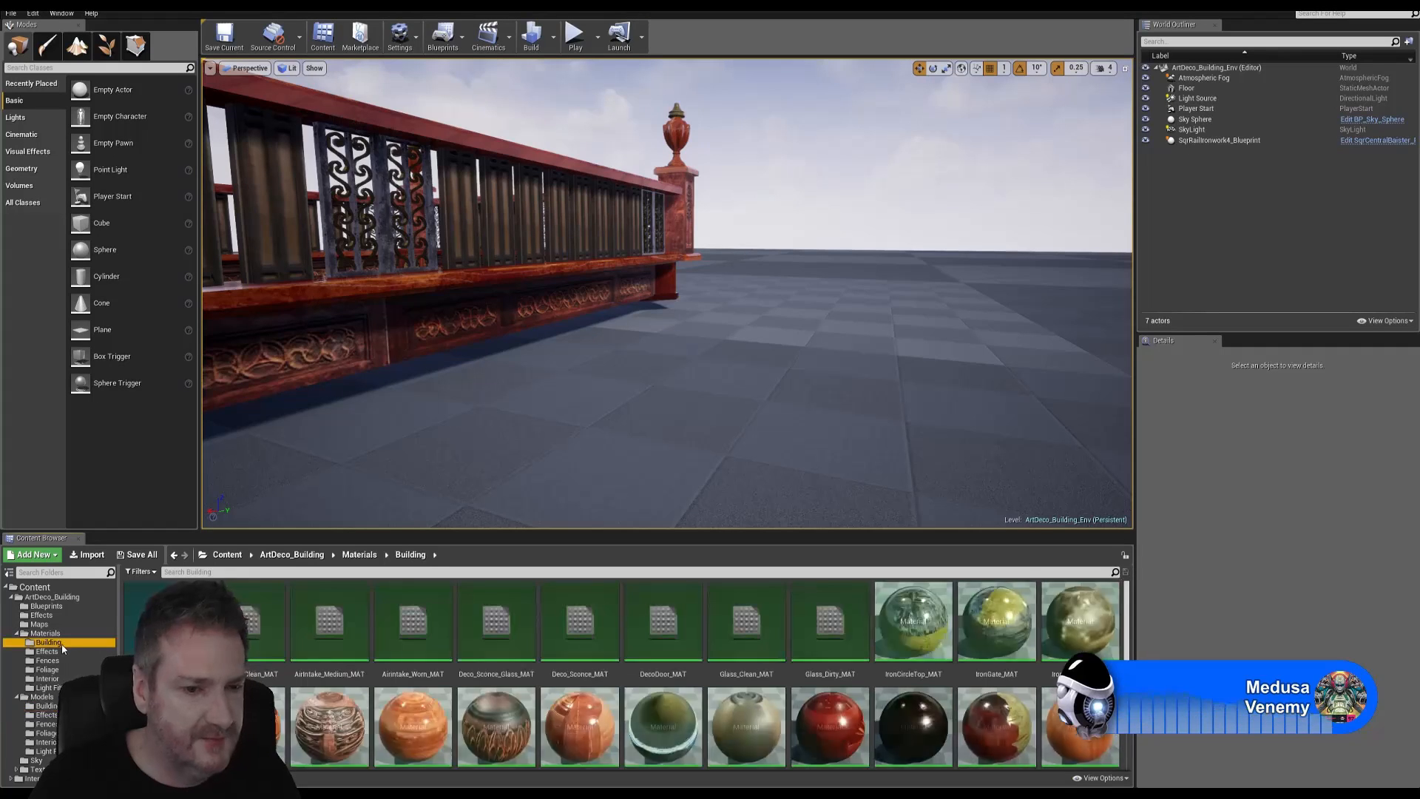
scroll(510, 727, down, 1)
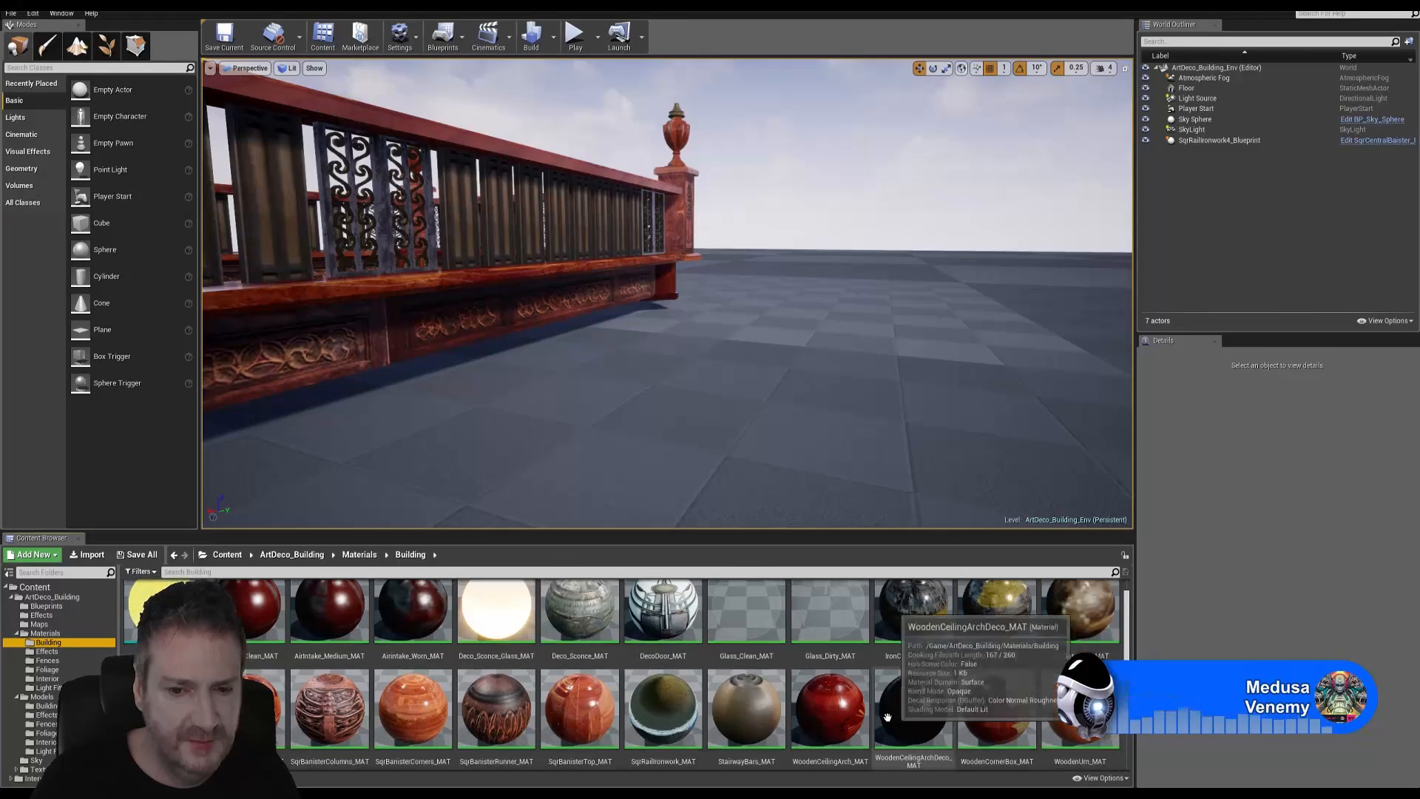
mouse_move(560, 396)
right_down()
mouse_move(481, 392)
mouse_move(558, 399)
right_up()
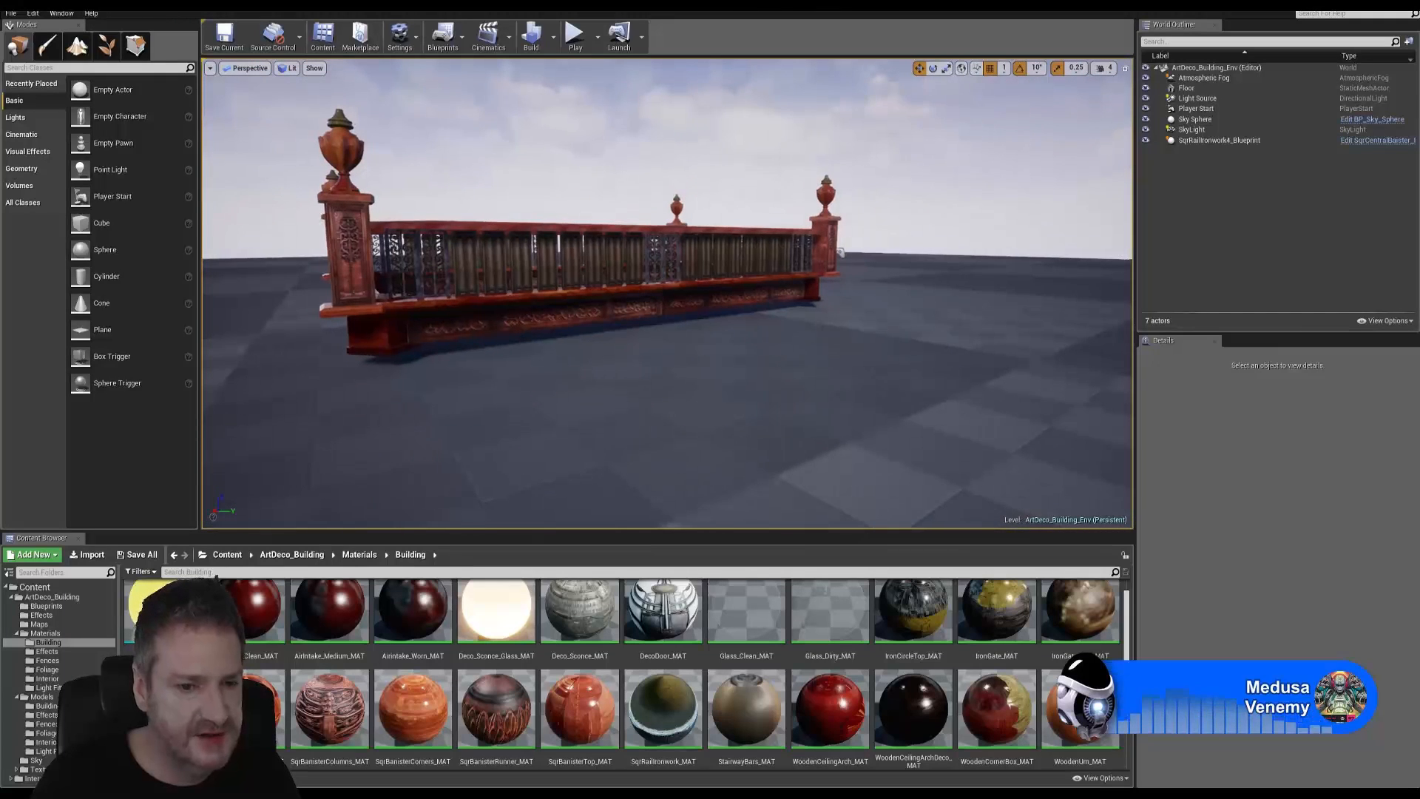
right_click(418, 706)
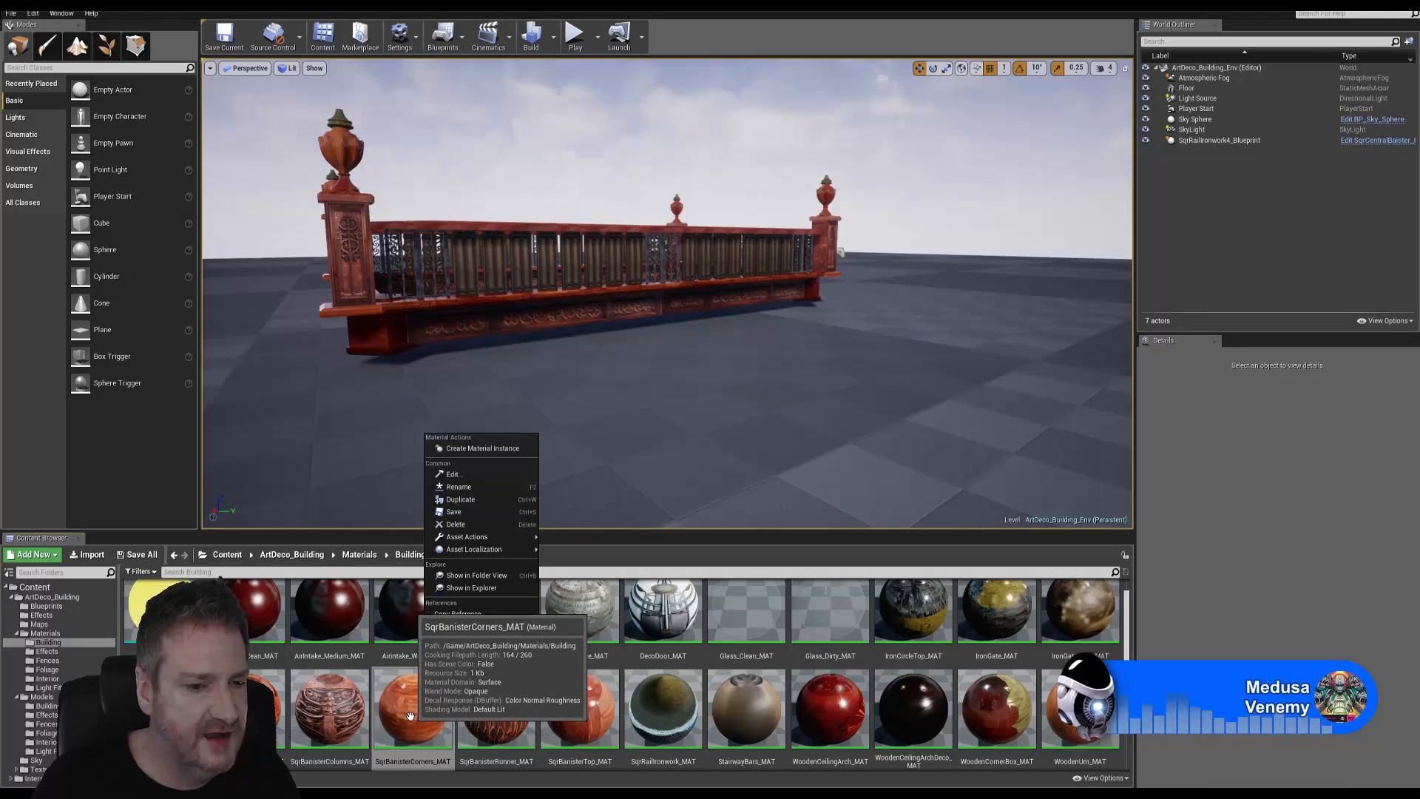
click(760, 617)
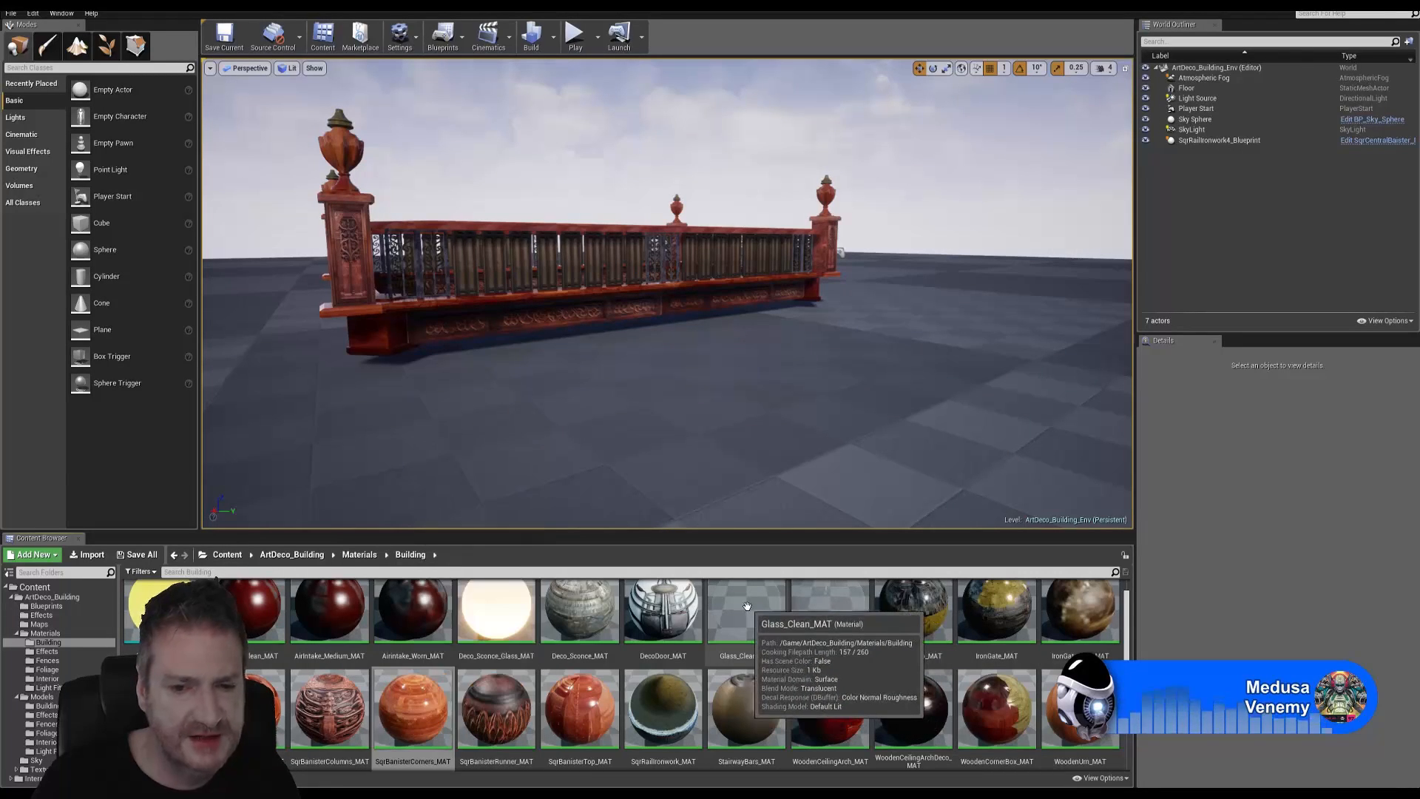
Open the Glass_Clean_MAT material and trace its node graph from the output node back to the reflection group
click(756, 611)
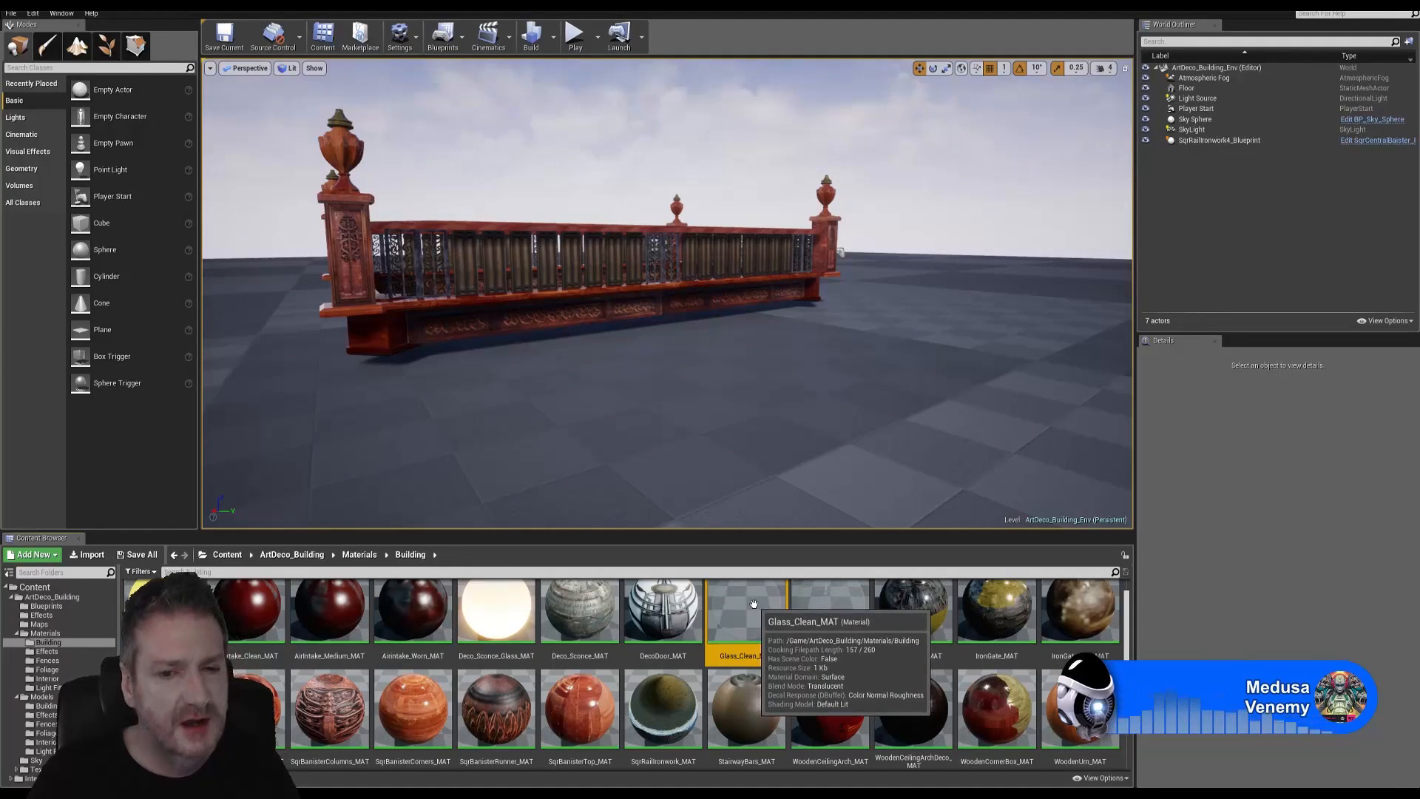
double_click(754, 611)
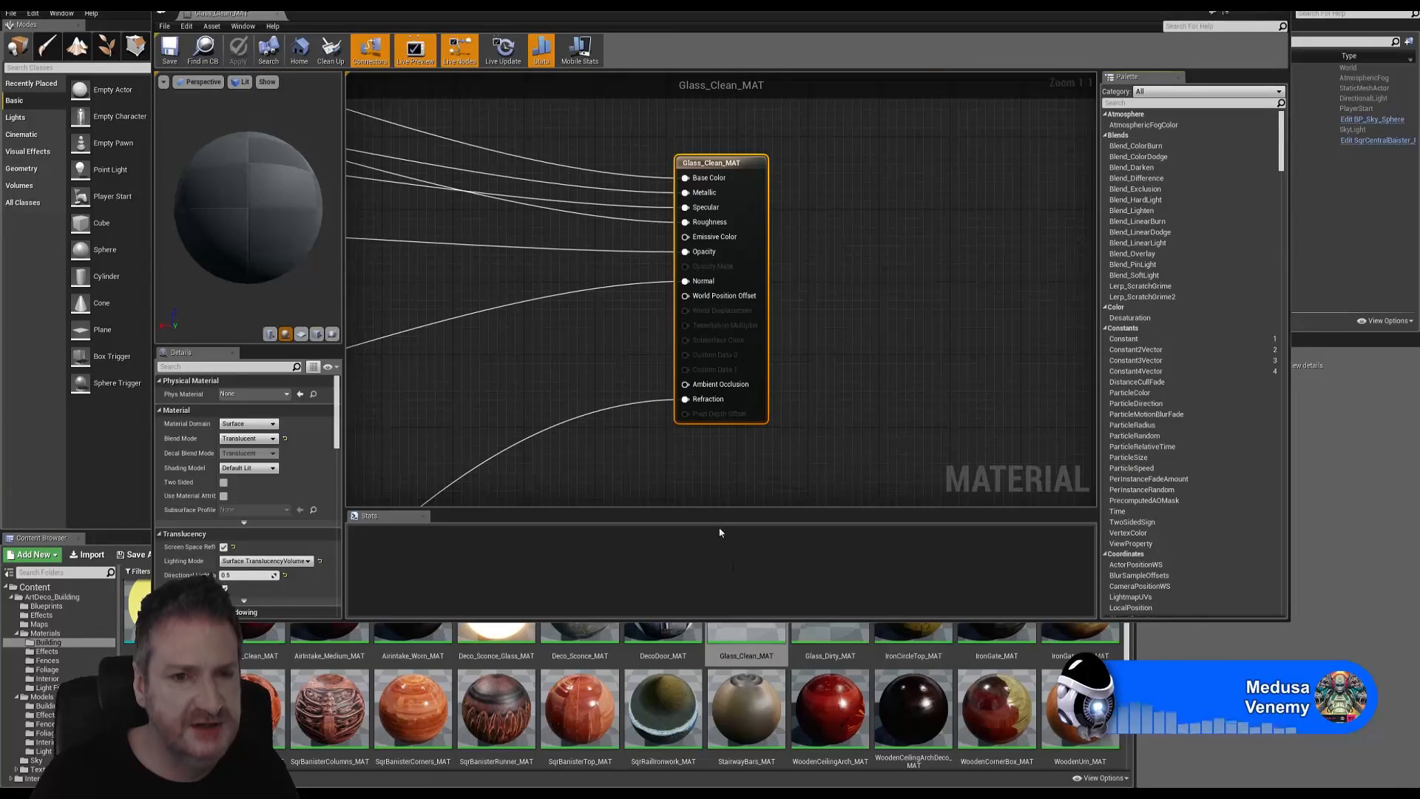
right_drag(574, 339, 791, 344)
scroll(628, 361, down, 7)
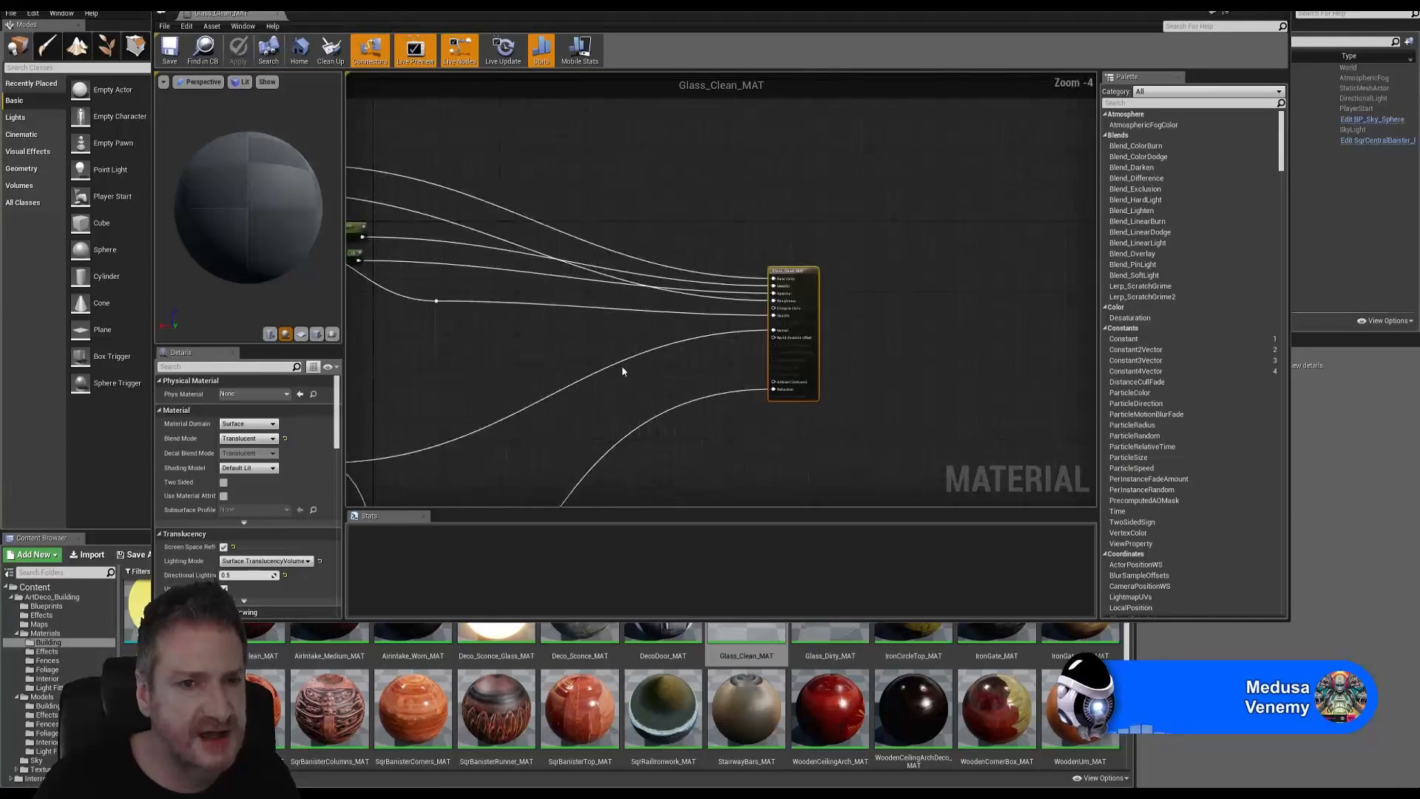
right_drag(541, 237, 680, 306)
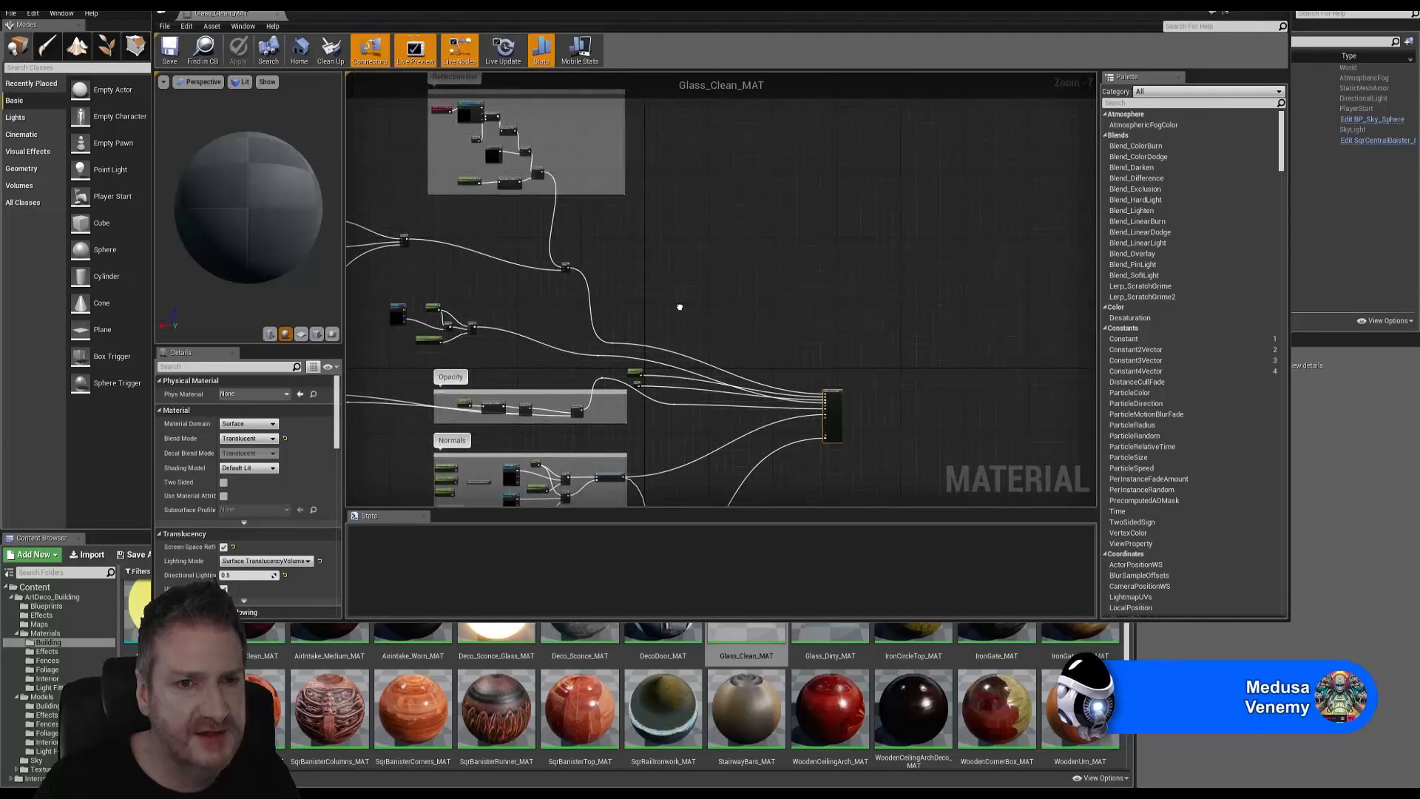
right_drag(511, 224, 697, 287)
scroll(601, 160, up, 1)
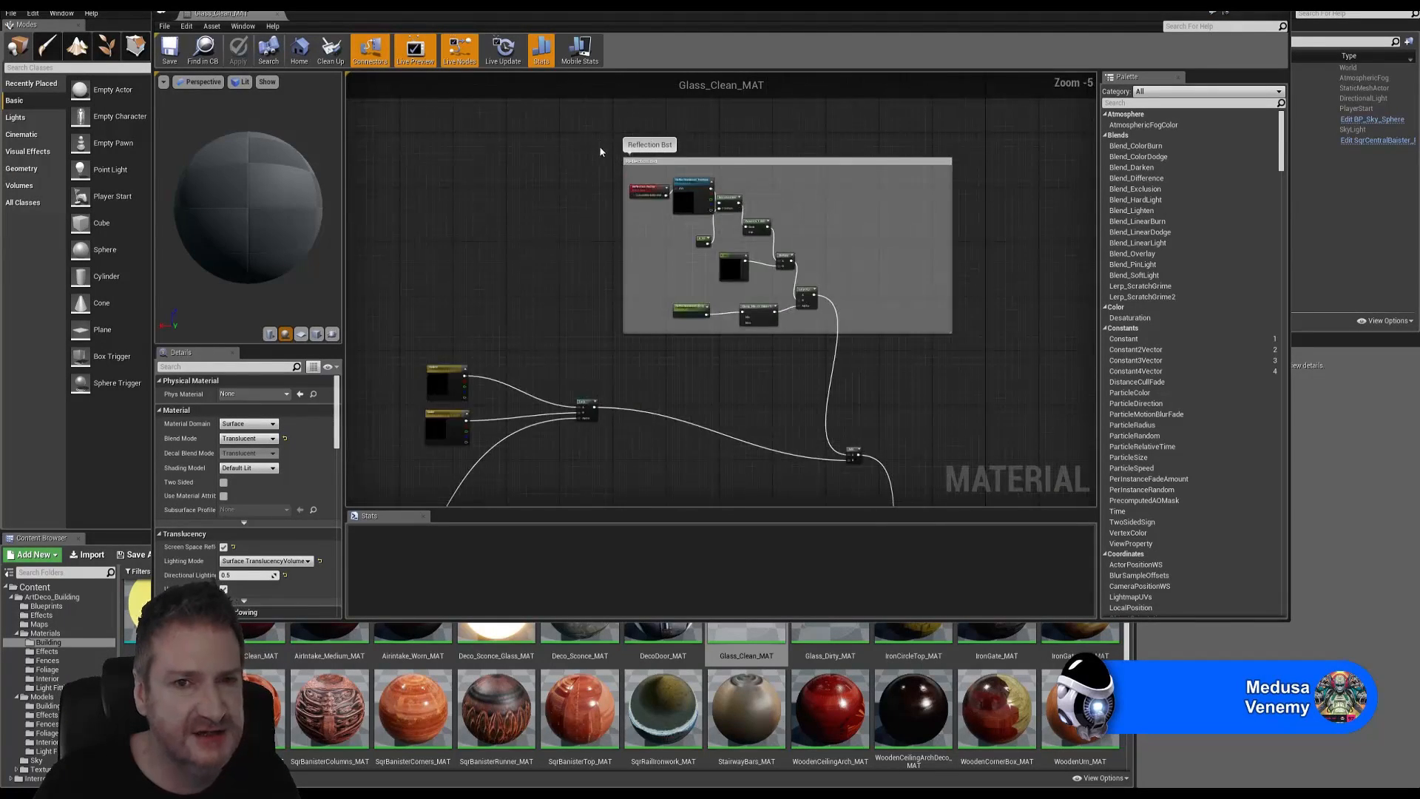
Examine the Opacity, Normals and Refraction groups and the colour nodes of the glass material, and close its editor
scroll(562, 290, down, 1)
right_drag(543, 257, 623, 199)
right_drag(661, 445, 629, 296)
right_drag(656, 435, 606, 418)
mouse_move(759, 636)
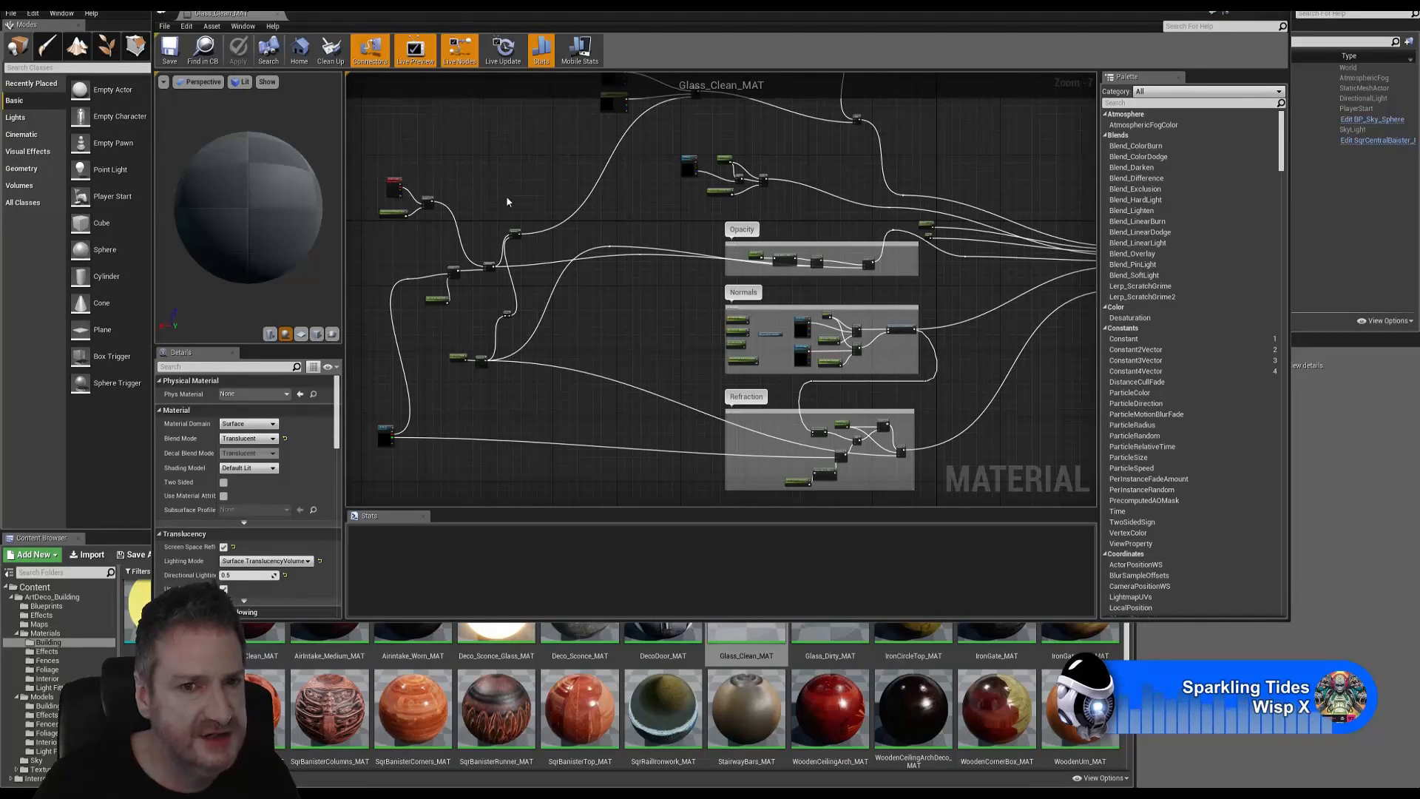
right_drag(567, 180, 615, 279)
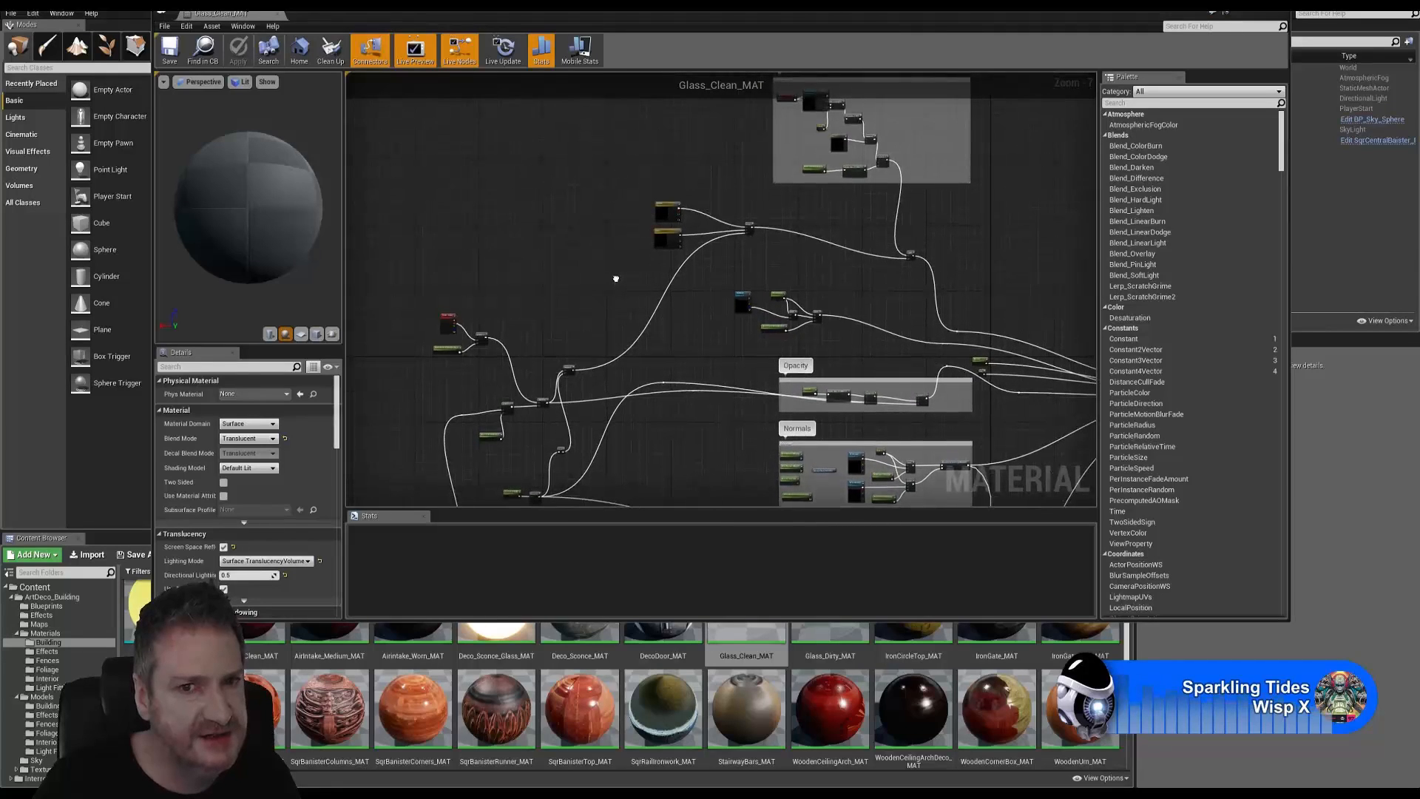
scroll(619, 230, up, 2)
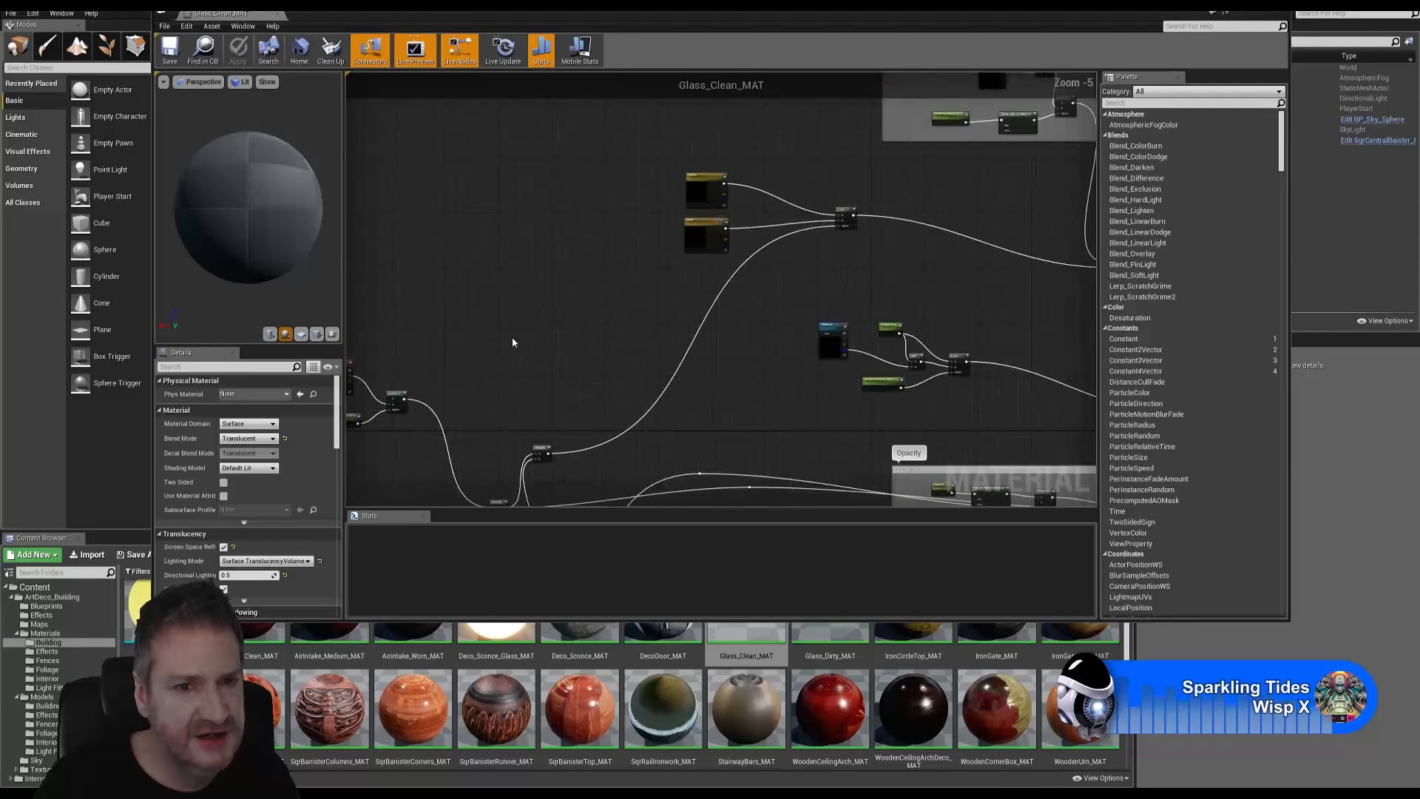
right_drag(435, 371, 516, 360)
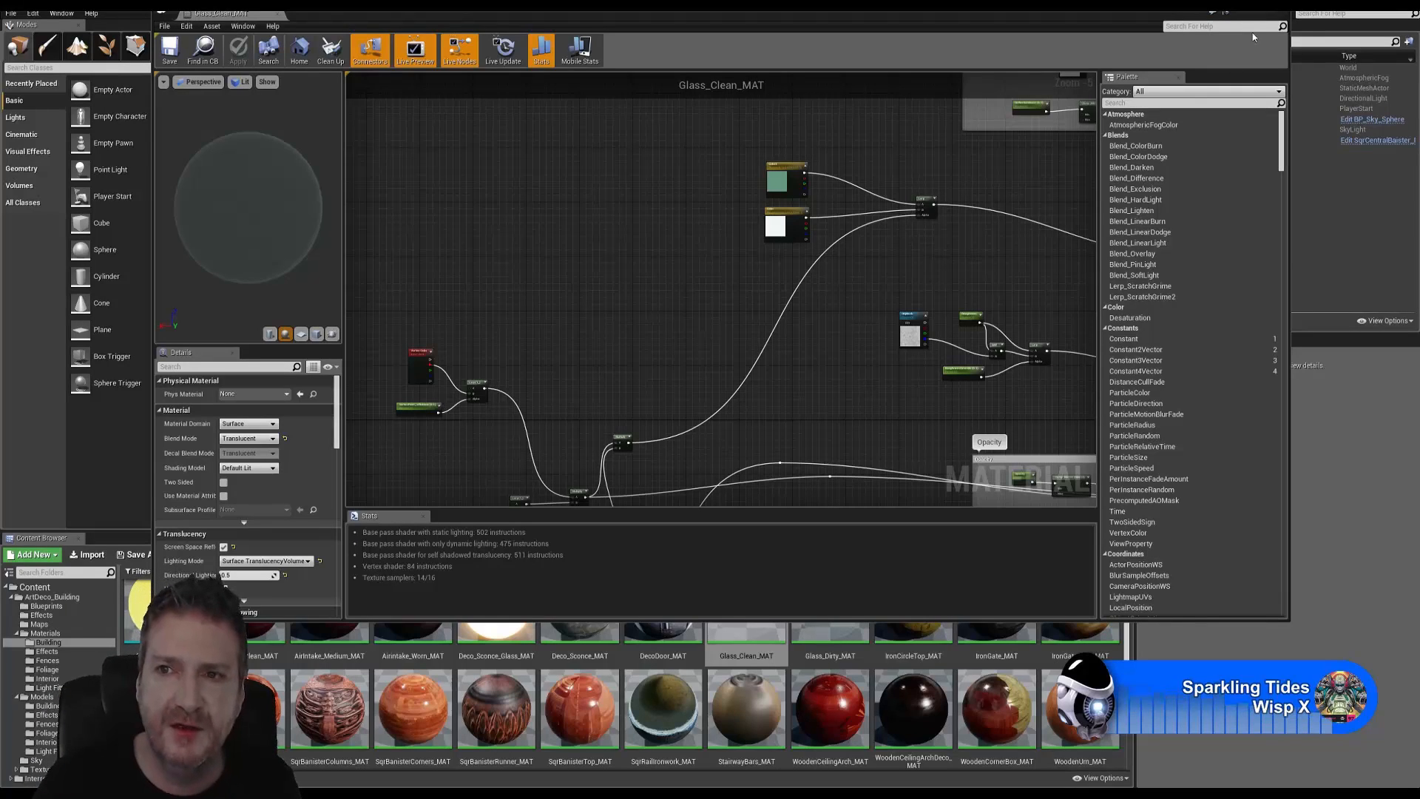
click(1279, 11)
View the whole railing enclosure and show the meshes in the Models/Building folder
drag(761, 190, 745, 216)
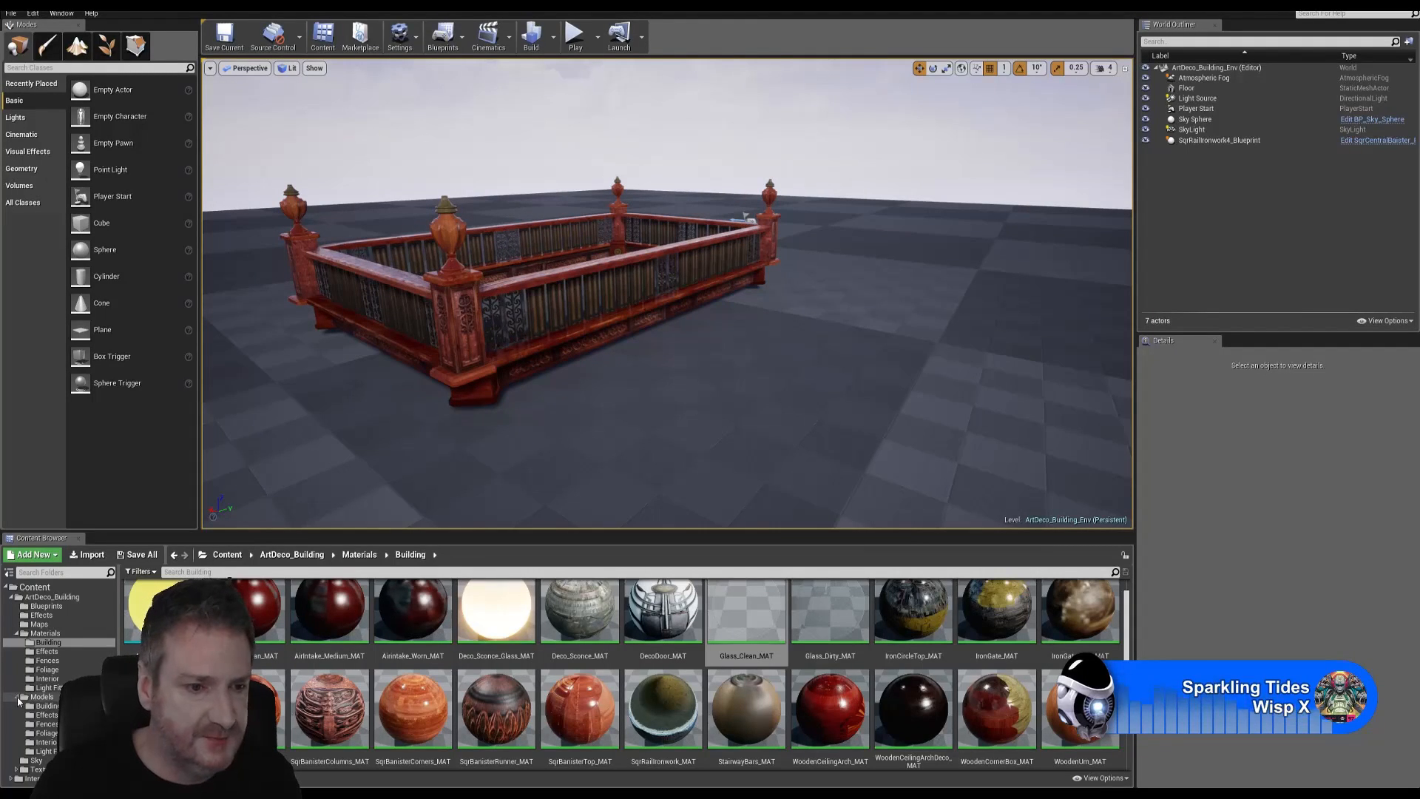
click(49, 707)
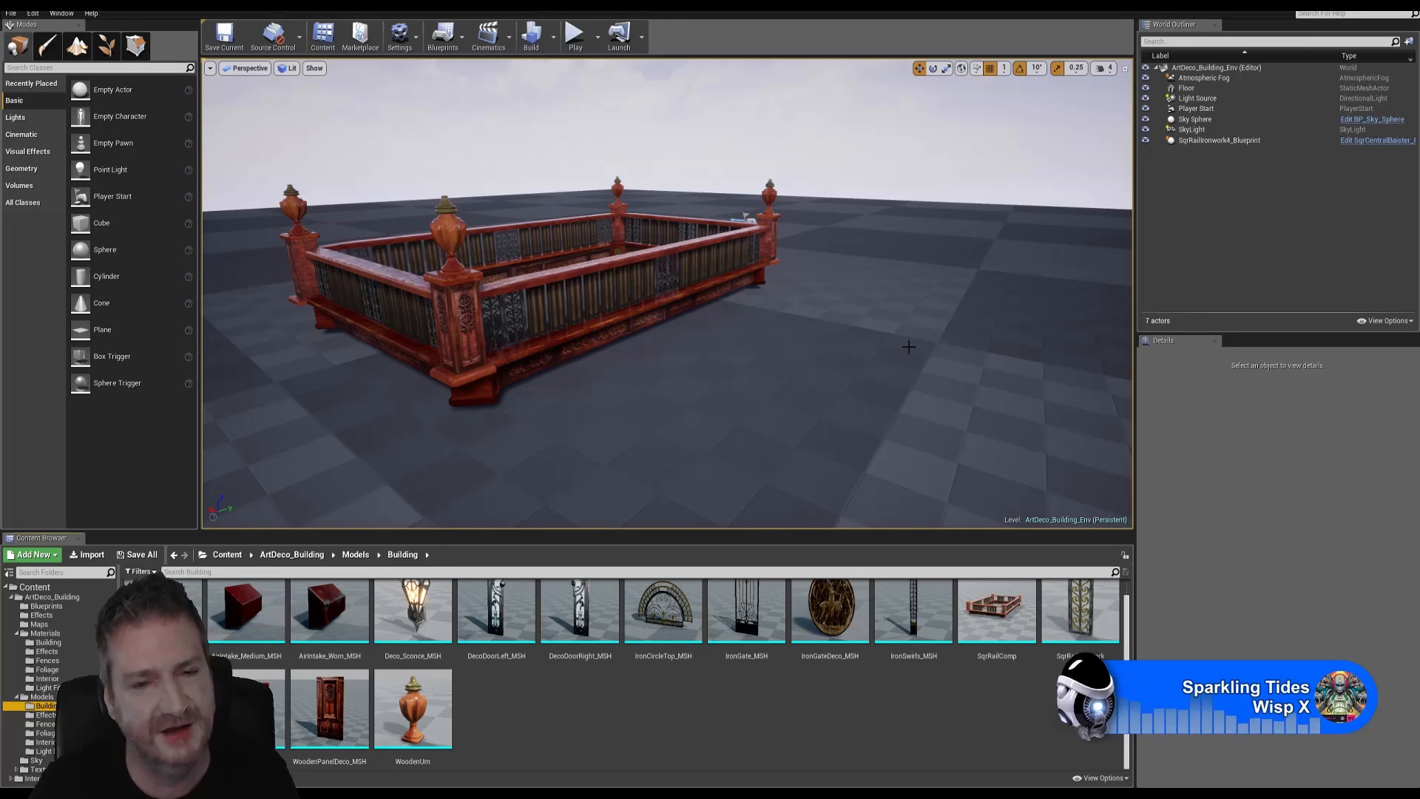
right_drag(909, 346, 867, 276)
right_drag(741, 126, 780, 121)
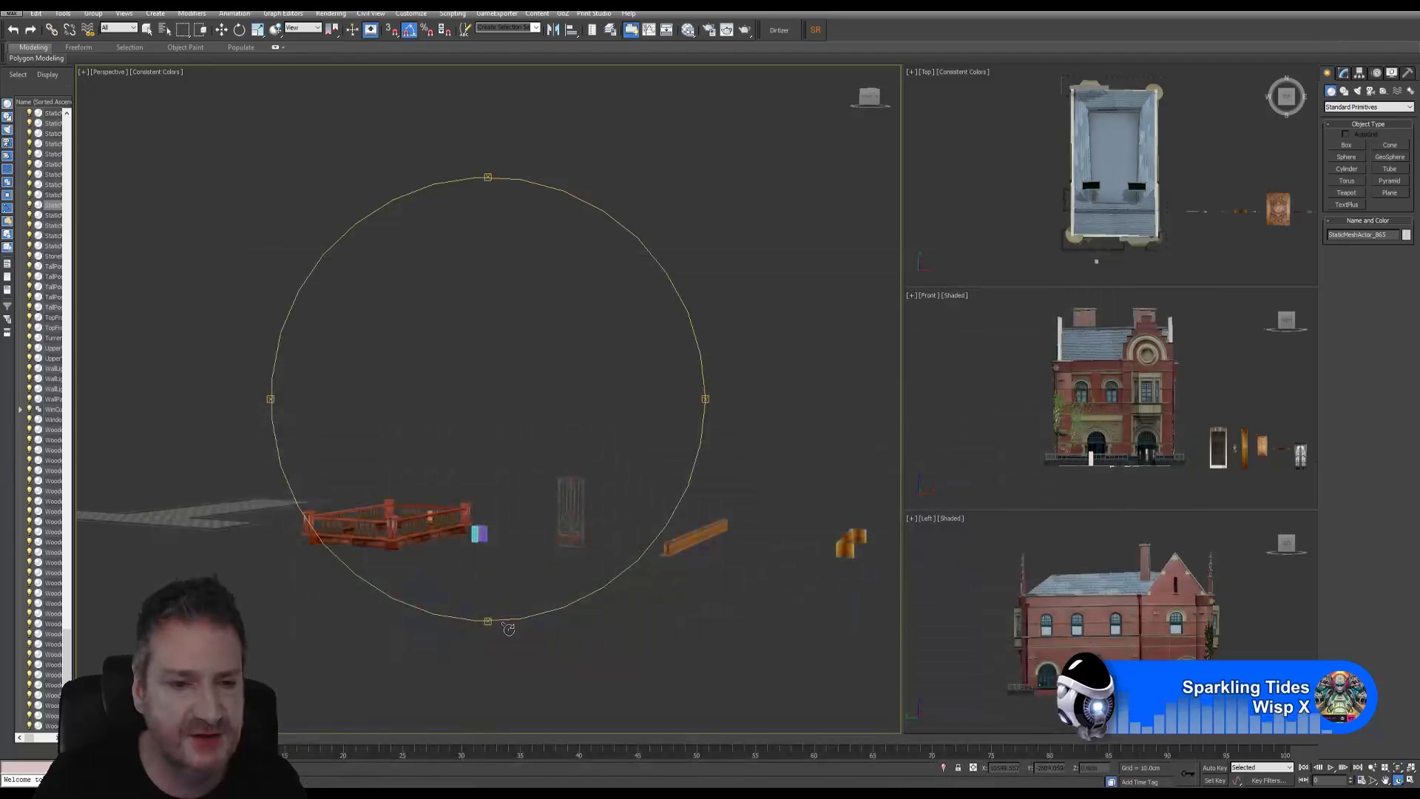
Switch to 3ds Max and look over the staircase, curtains, ironwork and door pieces as far as the hanging ceiling light
drag(485, 437, 530, 444)
drag(346, 439, 400, 440)
scroll(403, 436, up, 8)
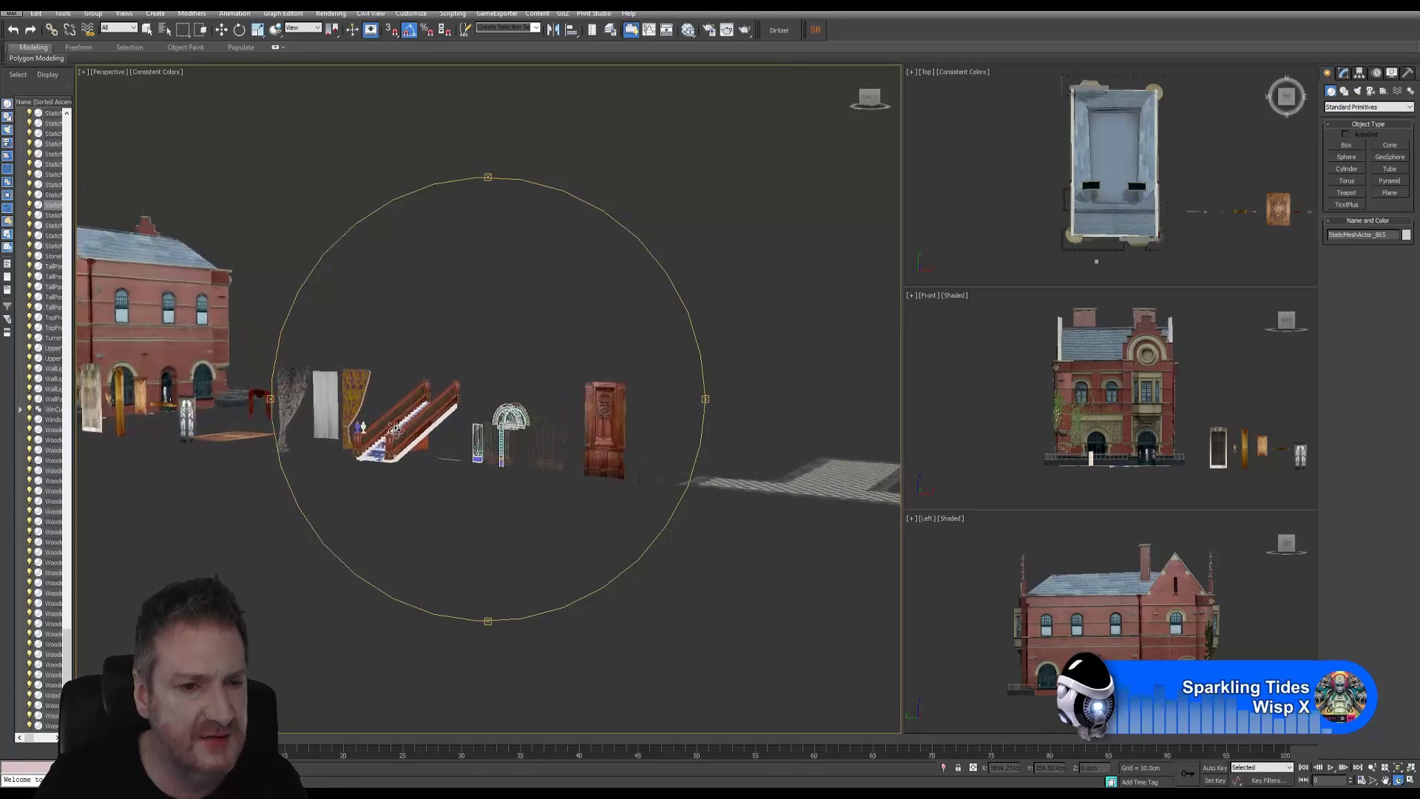
scroll(406, 429, up, 2)
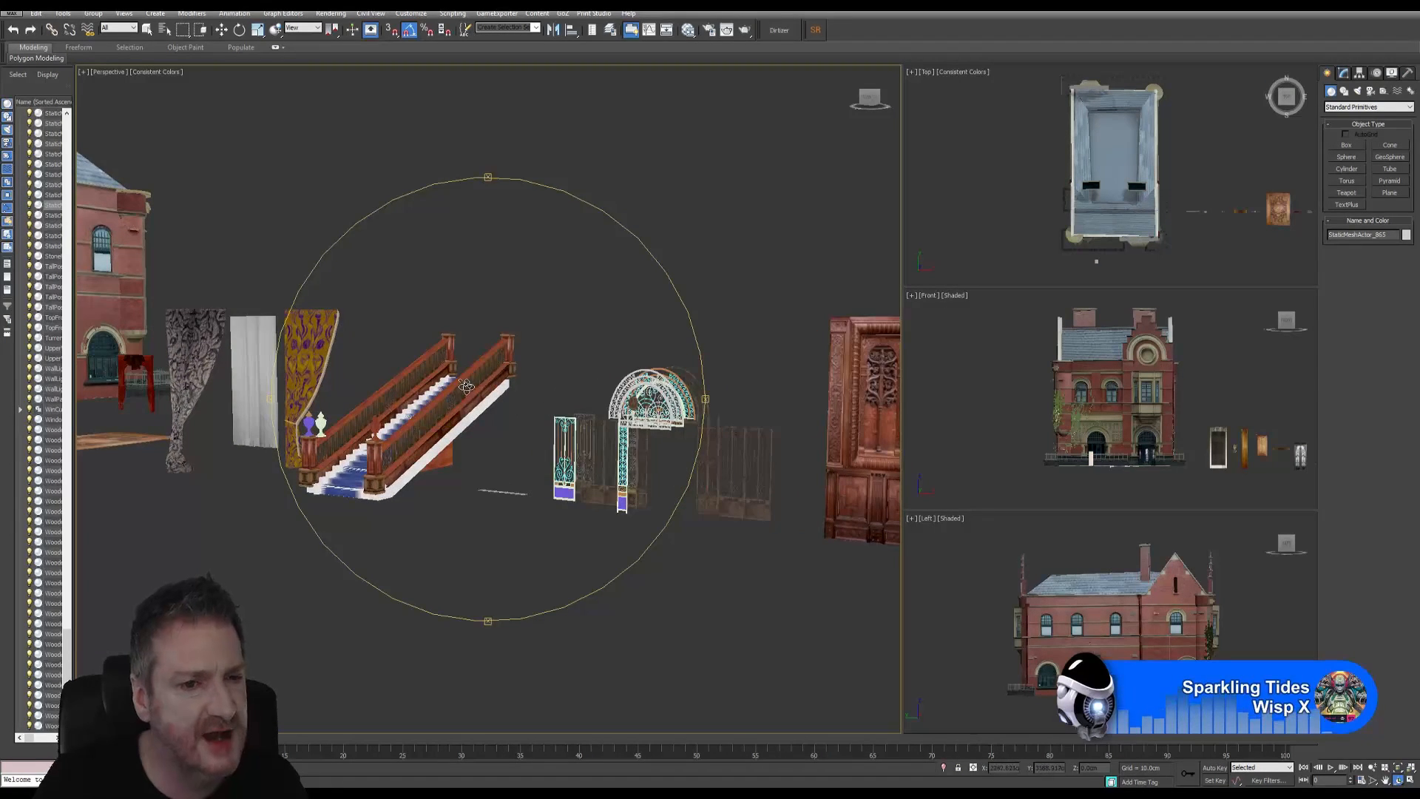
scroll(458, 435, down, 4)
scroll(458, 434, down, 4)
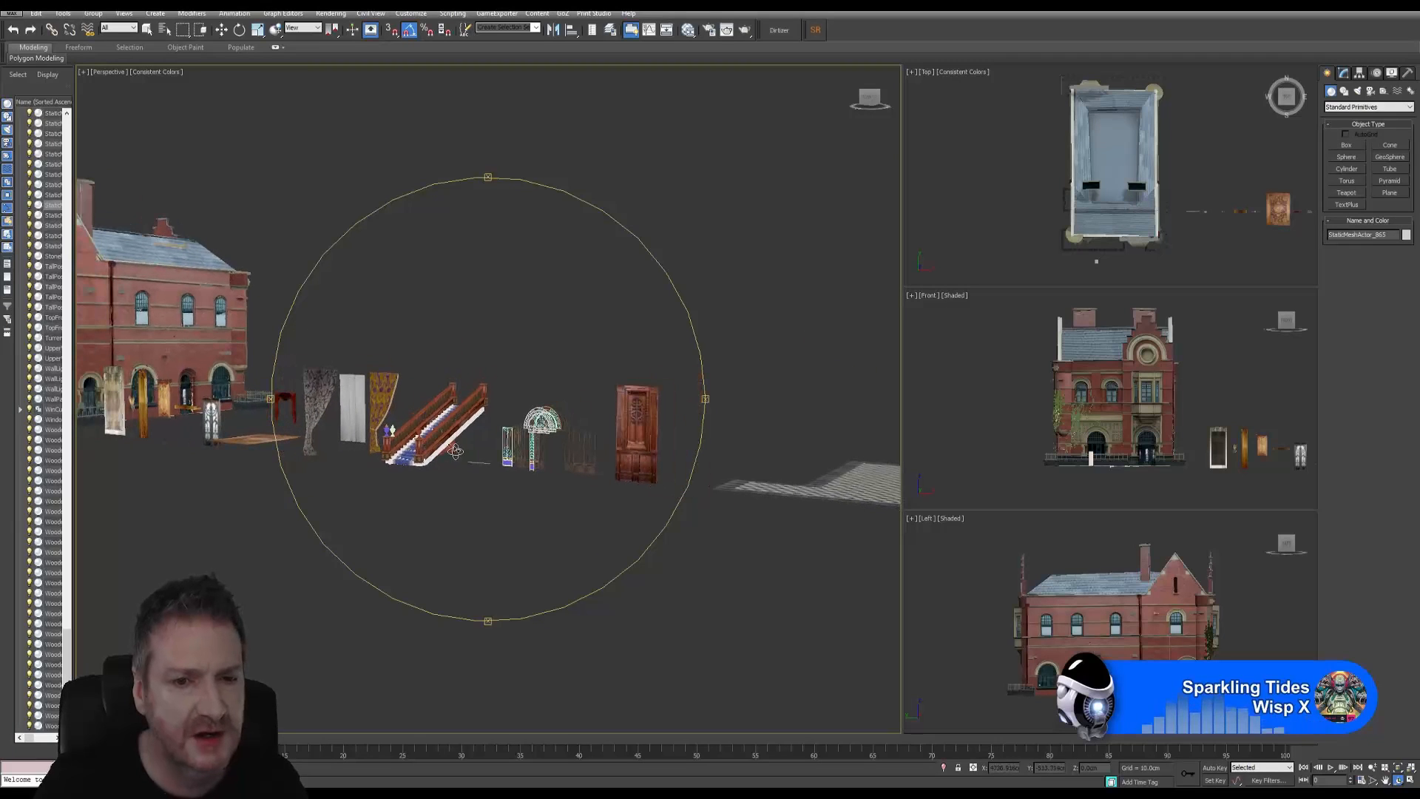
drag(421, 423, 515, 526)
drag(446, 497, 306, 388)
mouse_move(616, 420)
mouse_down()
mouse_move(428, 401)
mouse_move(622, 431)
mouse_move(490, 404)
mouse_move(569, 421)
mouse_move(569, 449)
mouse_move(656, 419)
mouse_move(628, 425)
mouse_up()
Examine the hanging Art Deco ceiling light up close, including its tiered glass panels and metal brackets
click(63, 14)
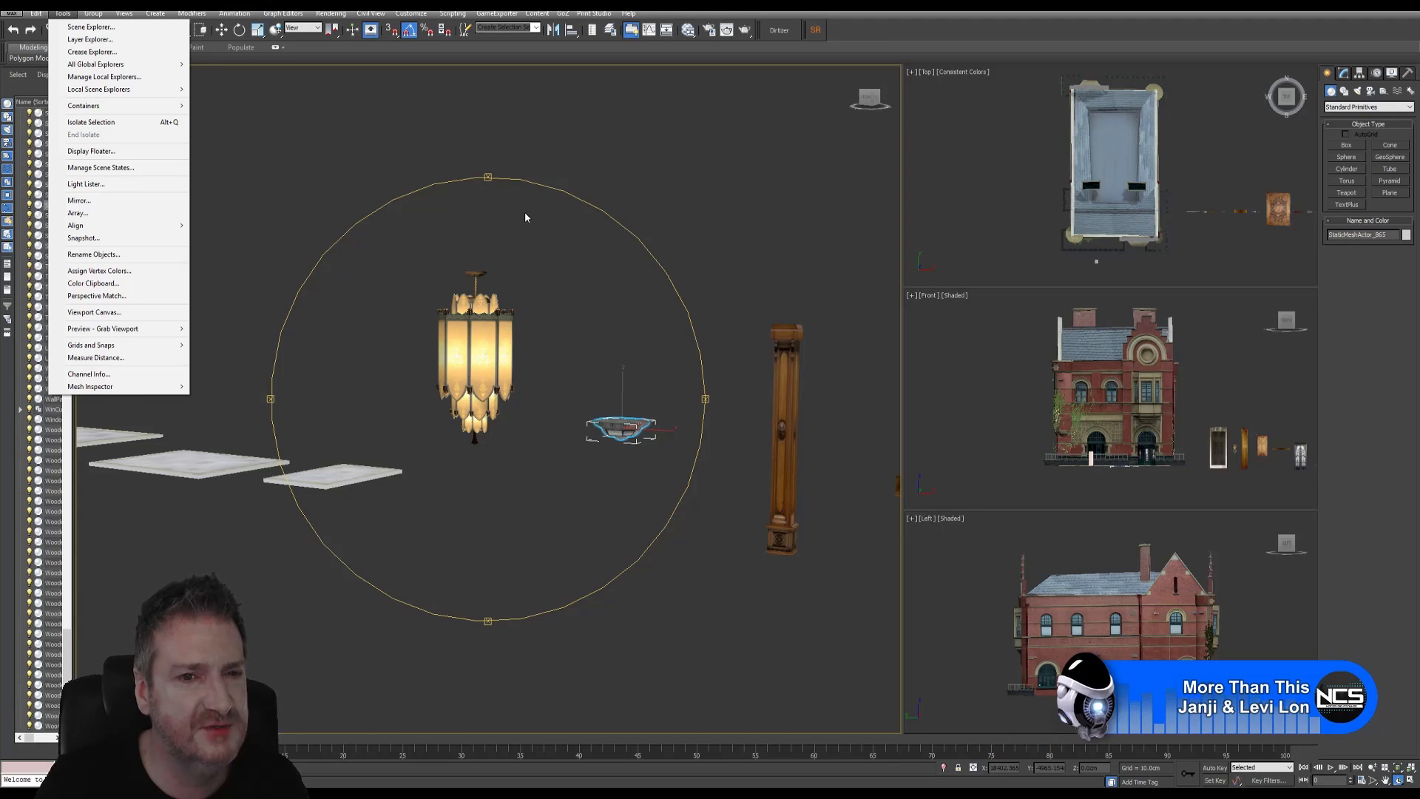
click(488, 324)
scroll(473, 335, up, 5)
alt+middle_drag(473, 335, 491, 318)
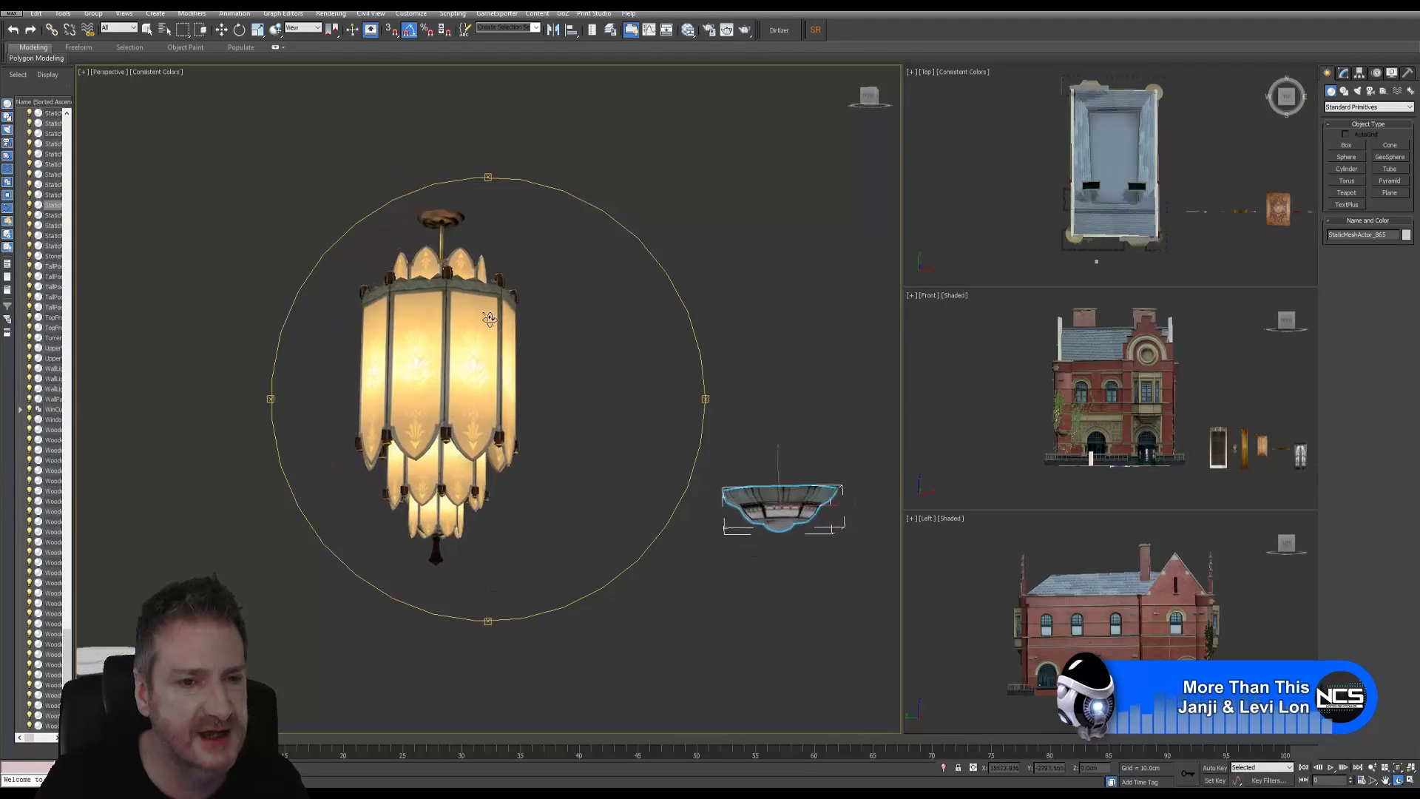
scroll(466, 355, up, 6)
middle_drag(452, 372, 412, 309)
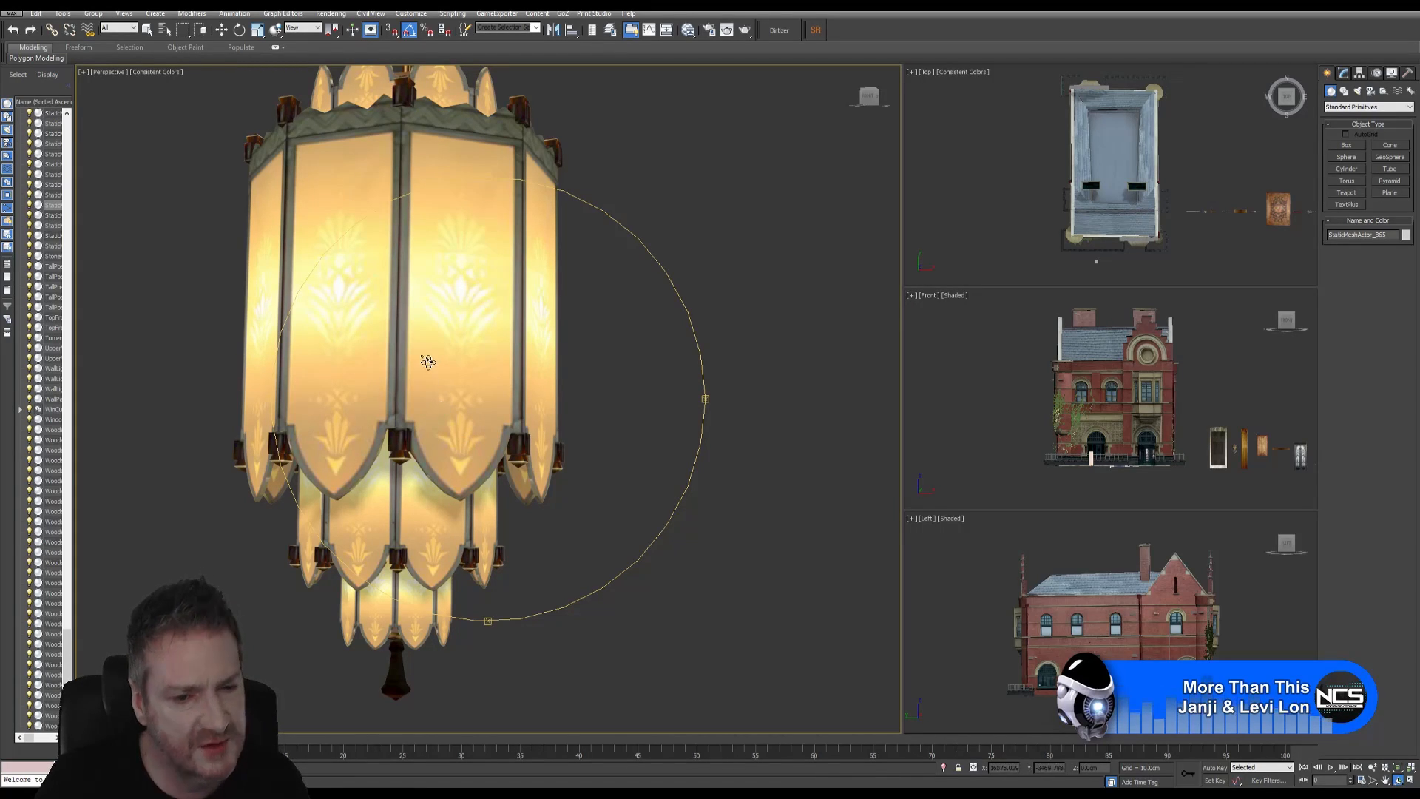
drag(409, 308, 405, 333)
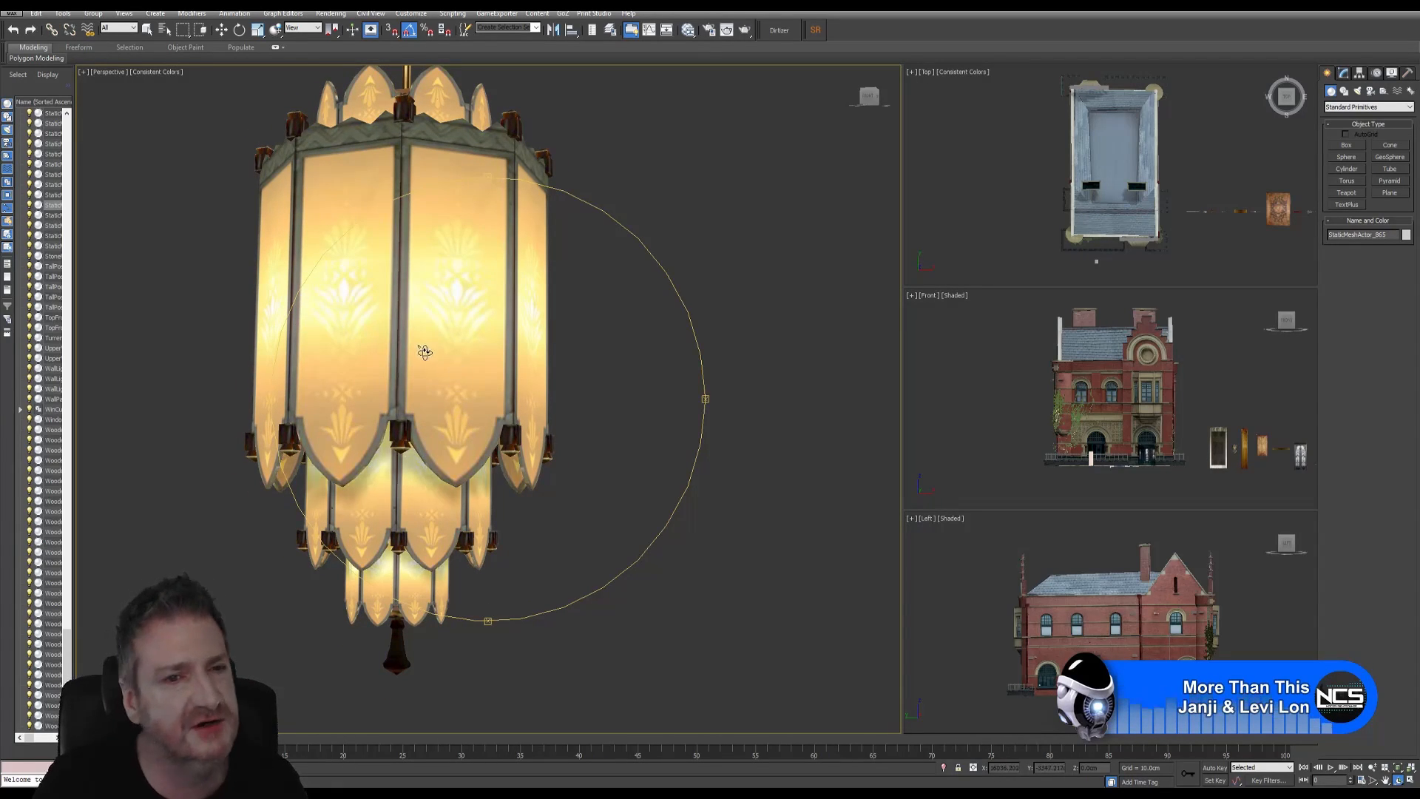
drag(425, 351, 417, 340)
middle_drag(417, 330, 520, 378)
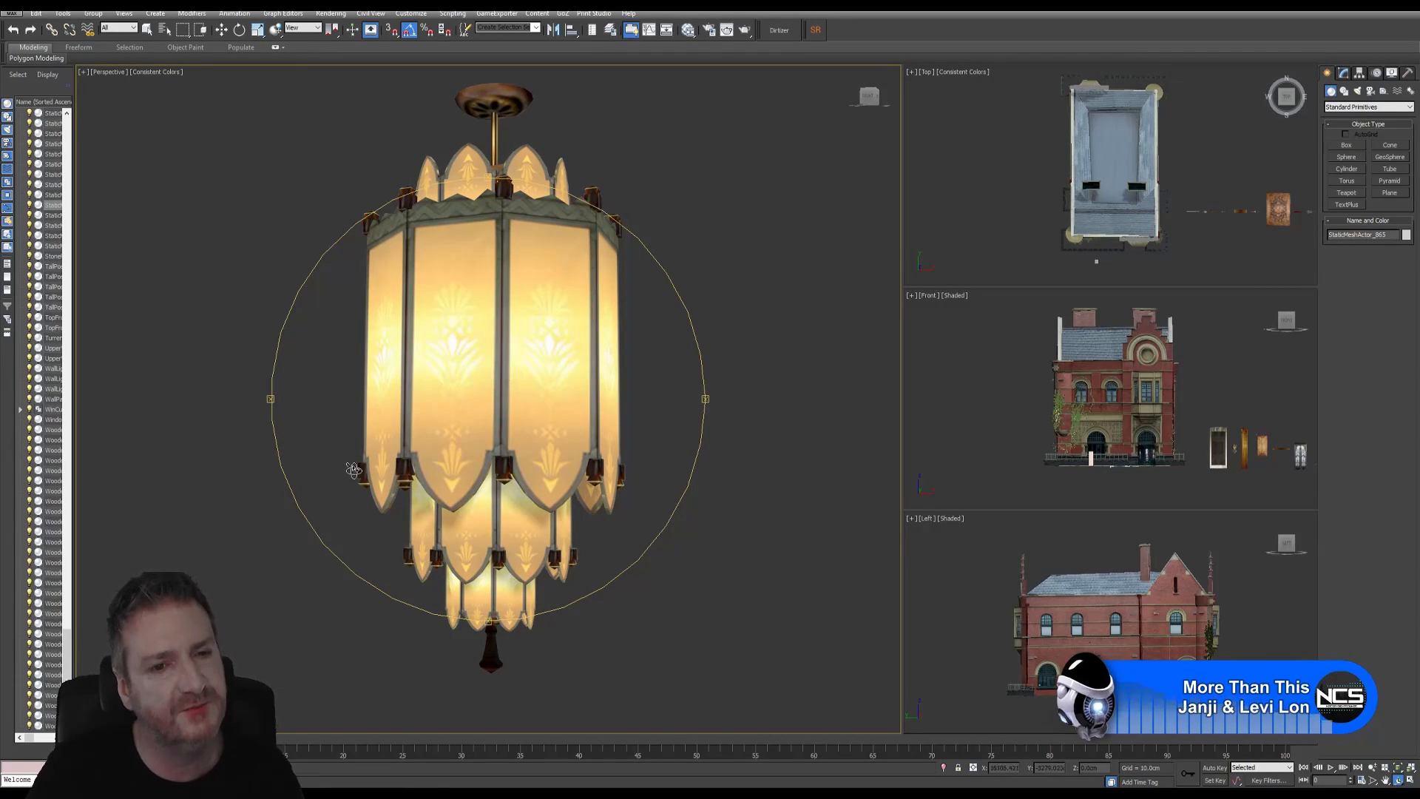
scroll(471, 362, down, 4)
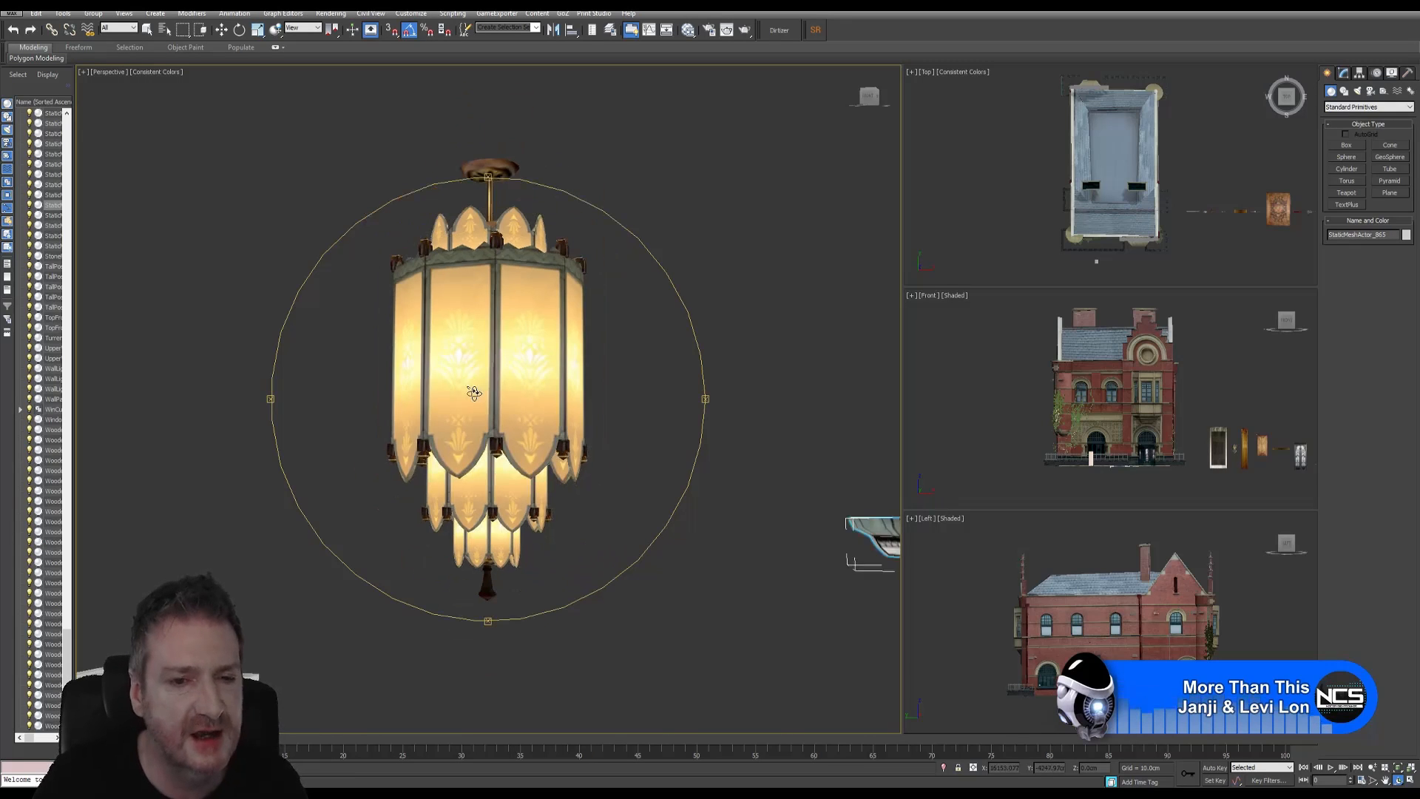
Isolate the selected octagonal ceiling light so it is the only object displayed
alt+middle_drag(534, 418, 388, 393)
alt+middle_drag(625, 492, 525, 398)
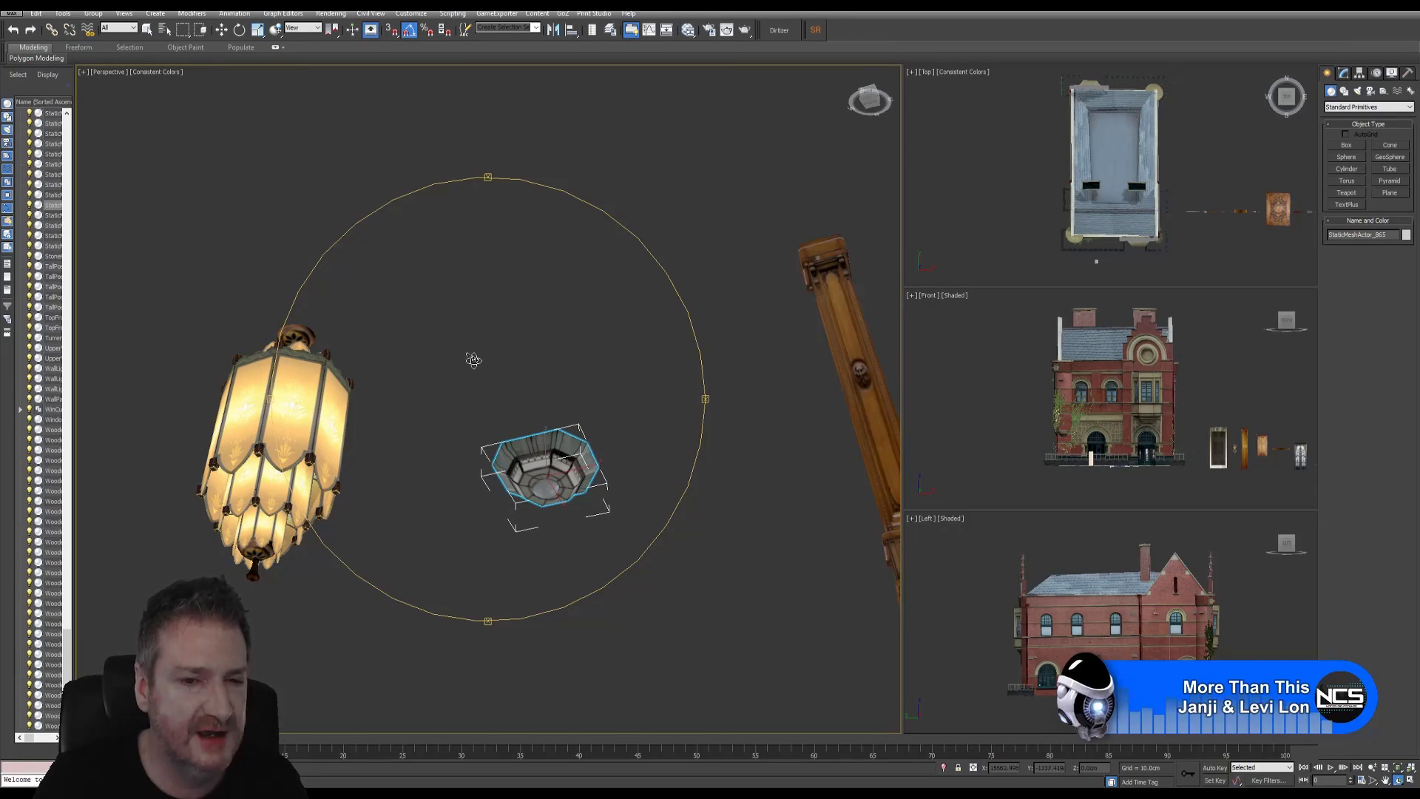
click(63, 13)
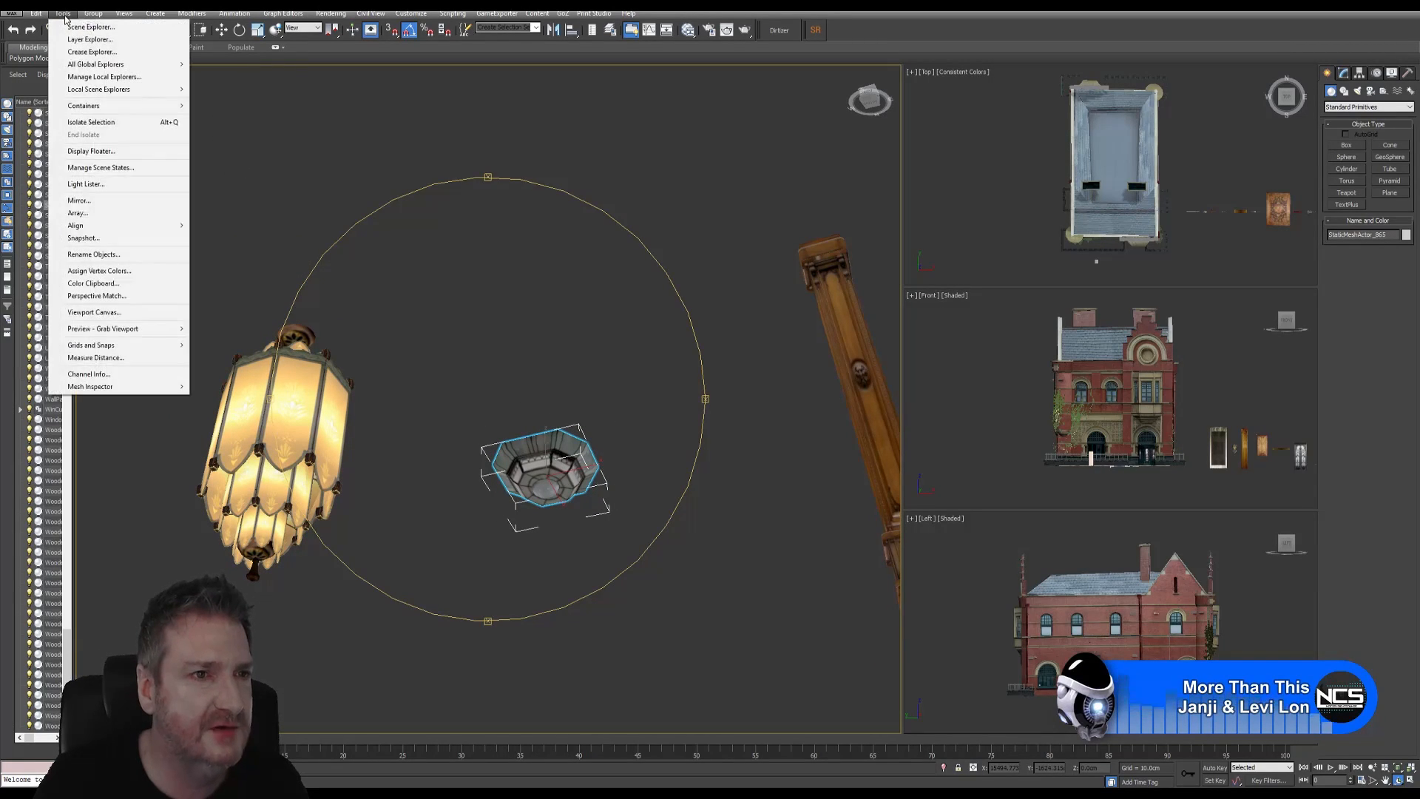
click(64, 18)
drag(428, 358, 356, 441)
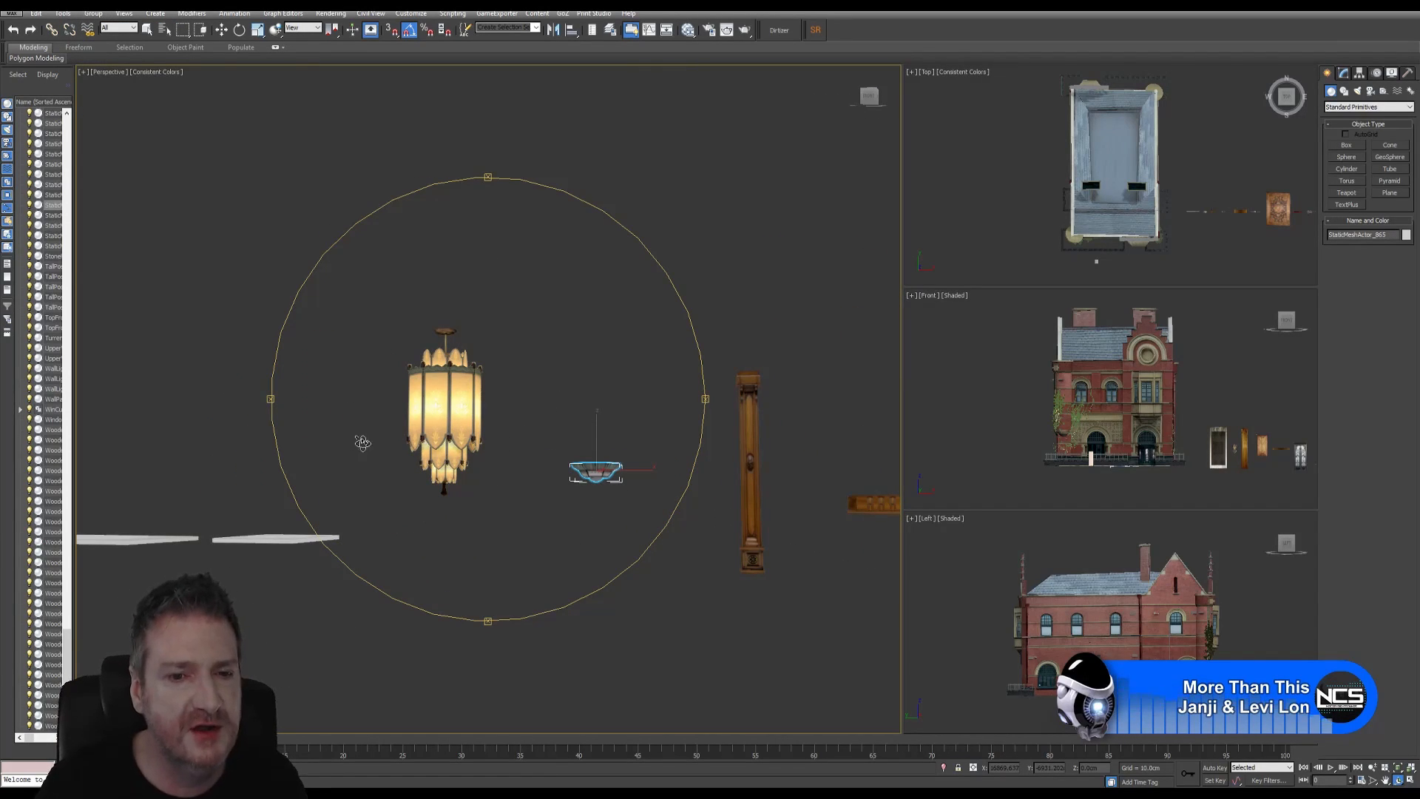
scroll(584, 466, up, 6)
scroll(584, 464, up, 3)
click(63, 14)
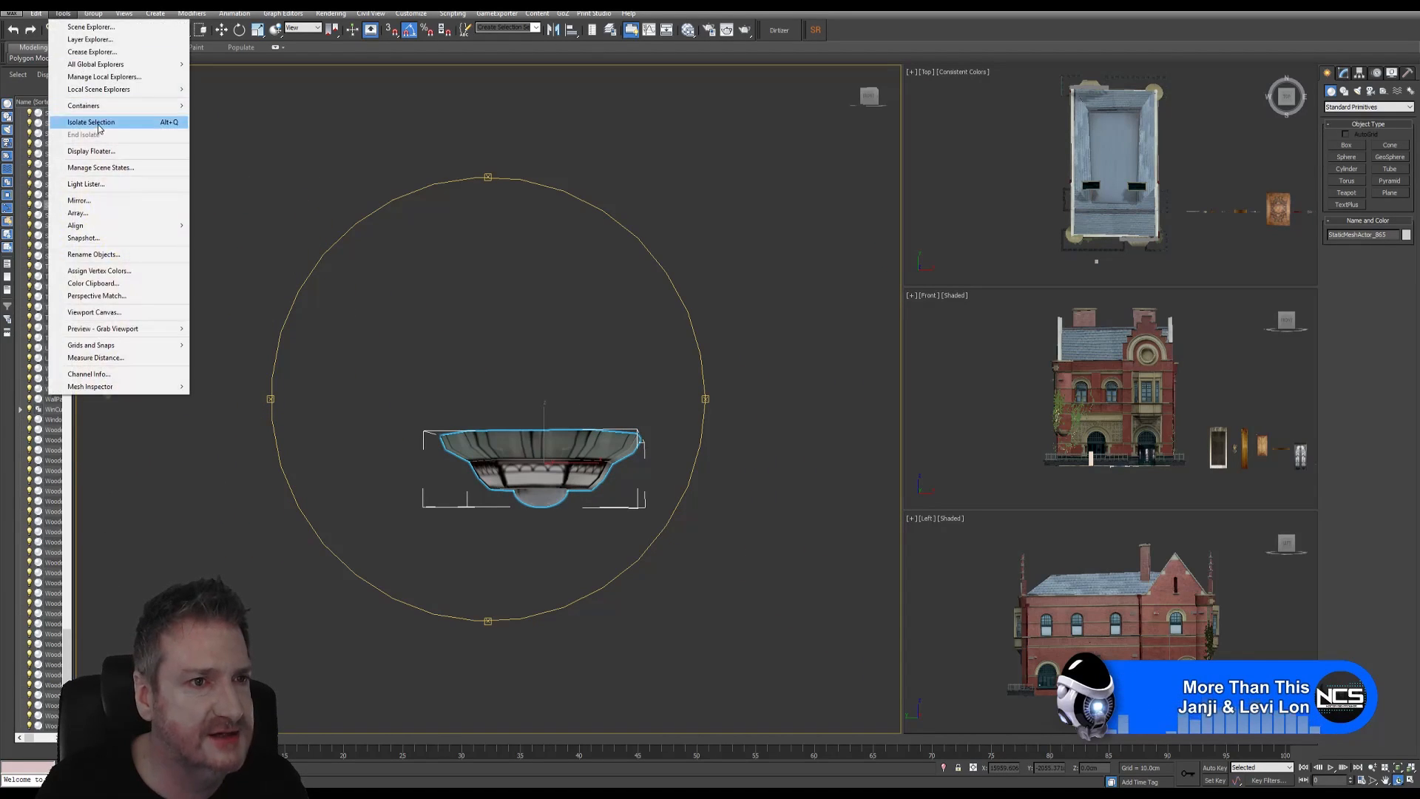
click(91, 122)
Examine the isolated octagonal ceiling light from below and the side, including its panels, trim band and central glass dome
alt+middle_drag(517, 409, 434, 286)
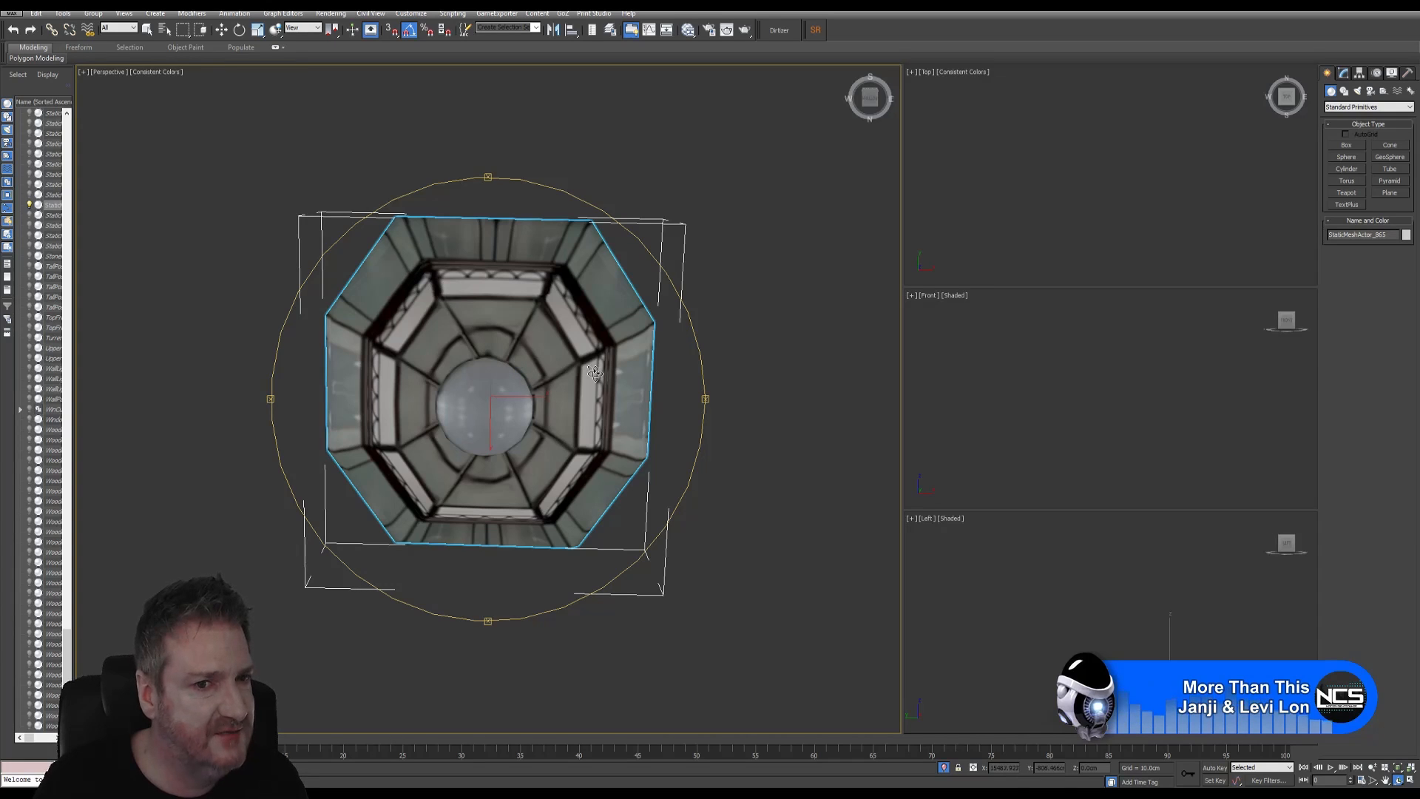
alt+middle_drag(472, 454, 485, 393)
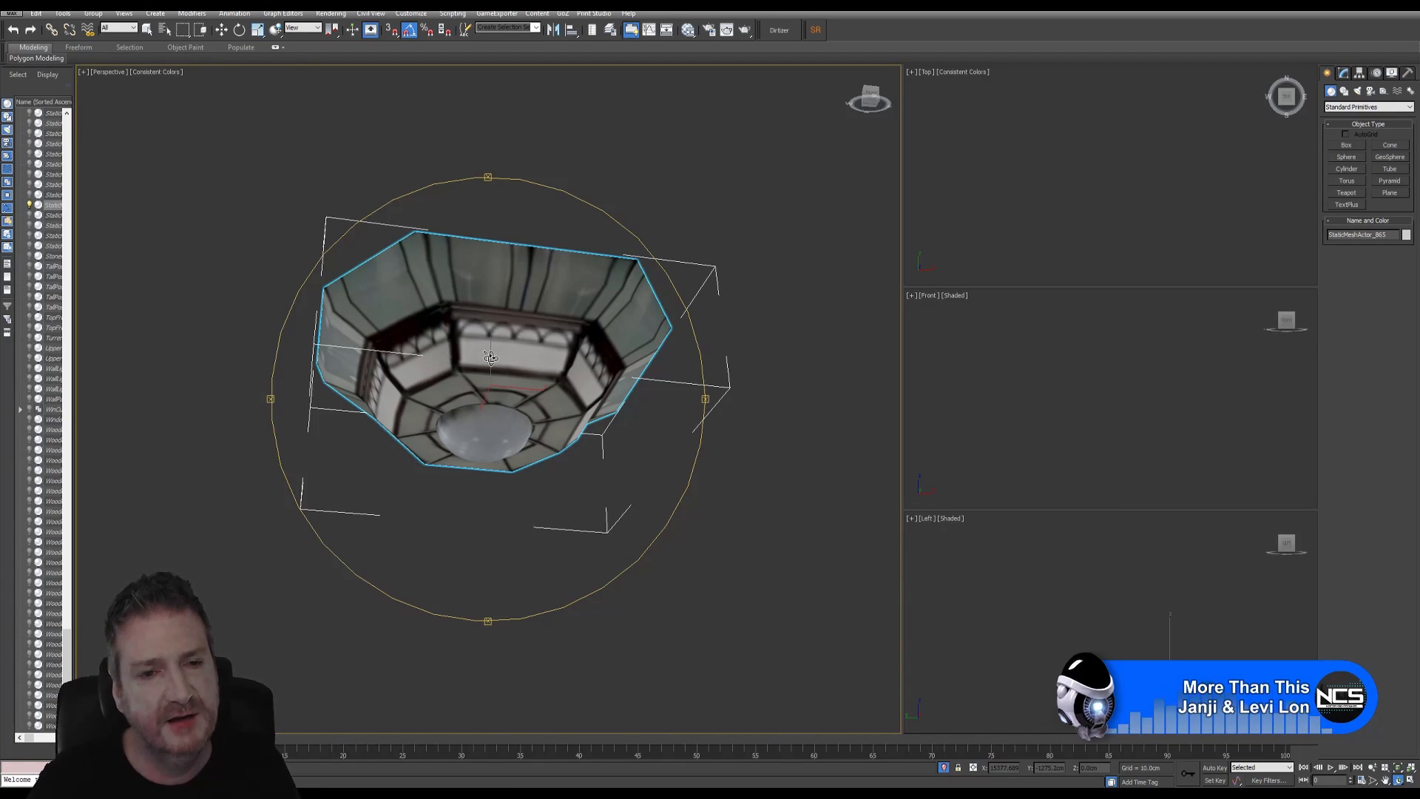
mouse_move(490, 359)
mouse_down()
mouse_move(497, 377)
mouse_move(495, 356)
mouse_up()
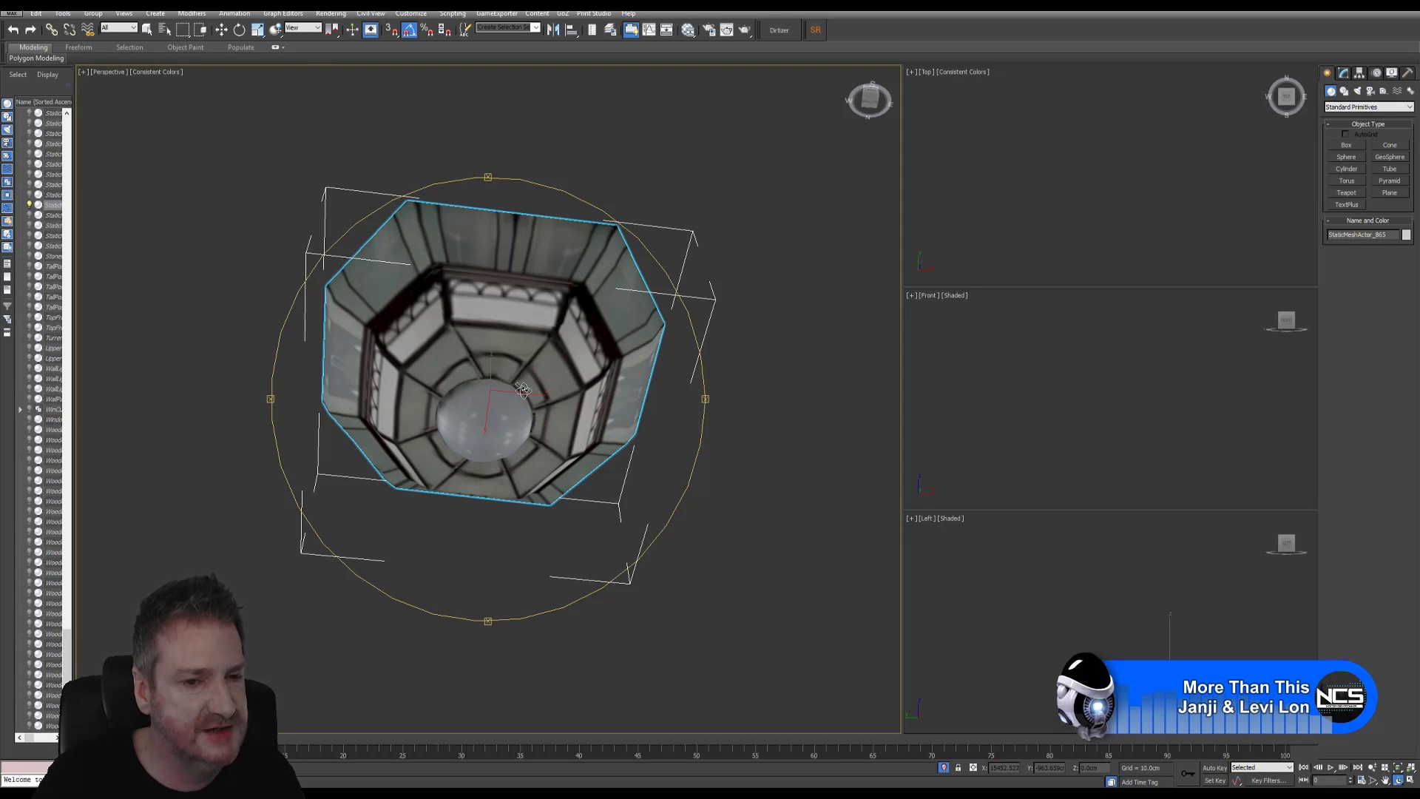
drag(532, 335, 449, 358)
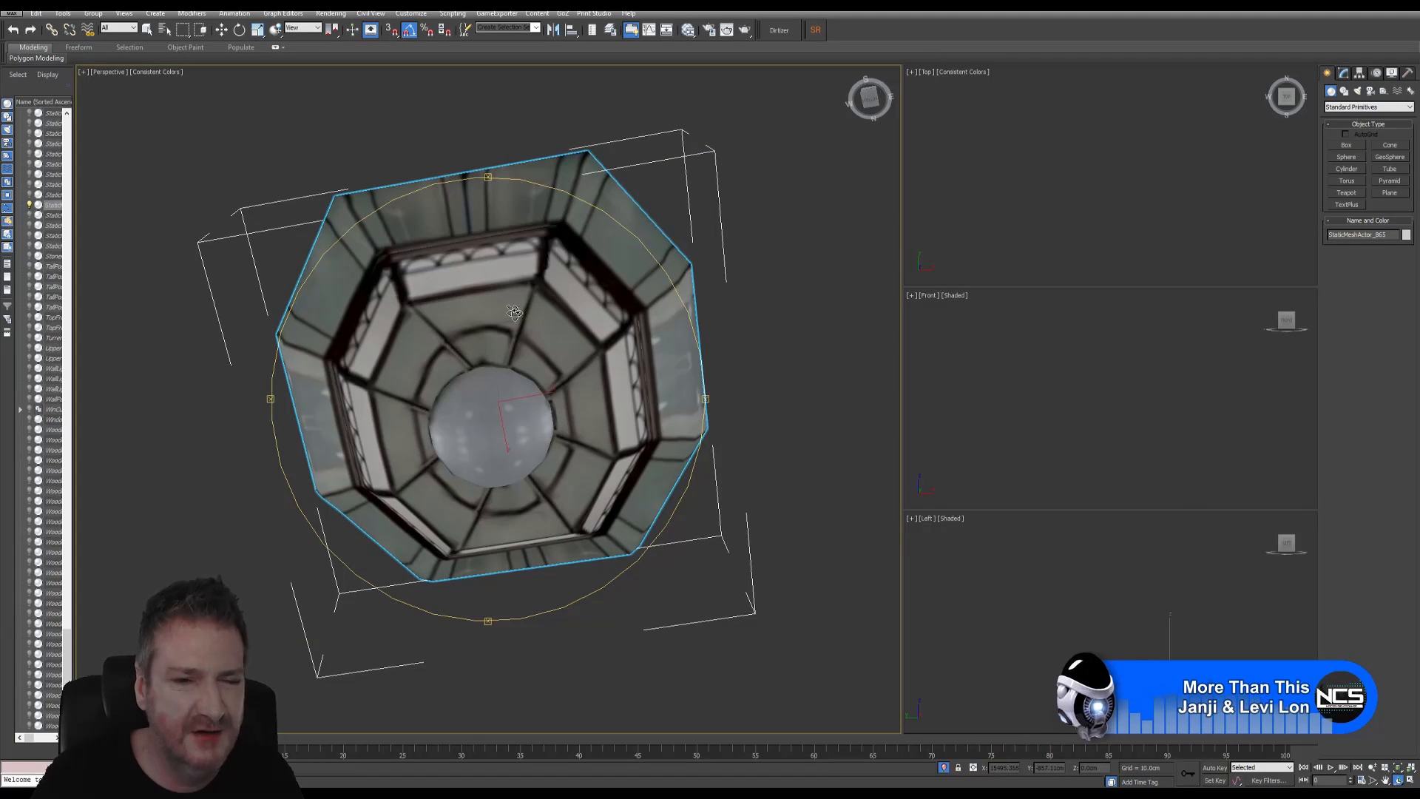
drag(440, 307, 415, 372)
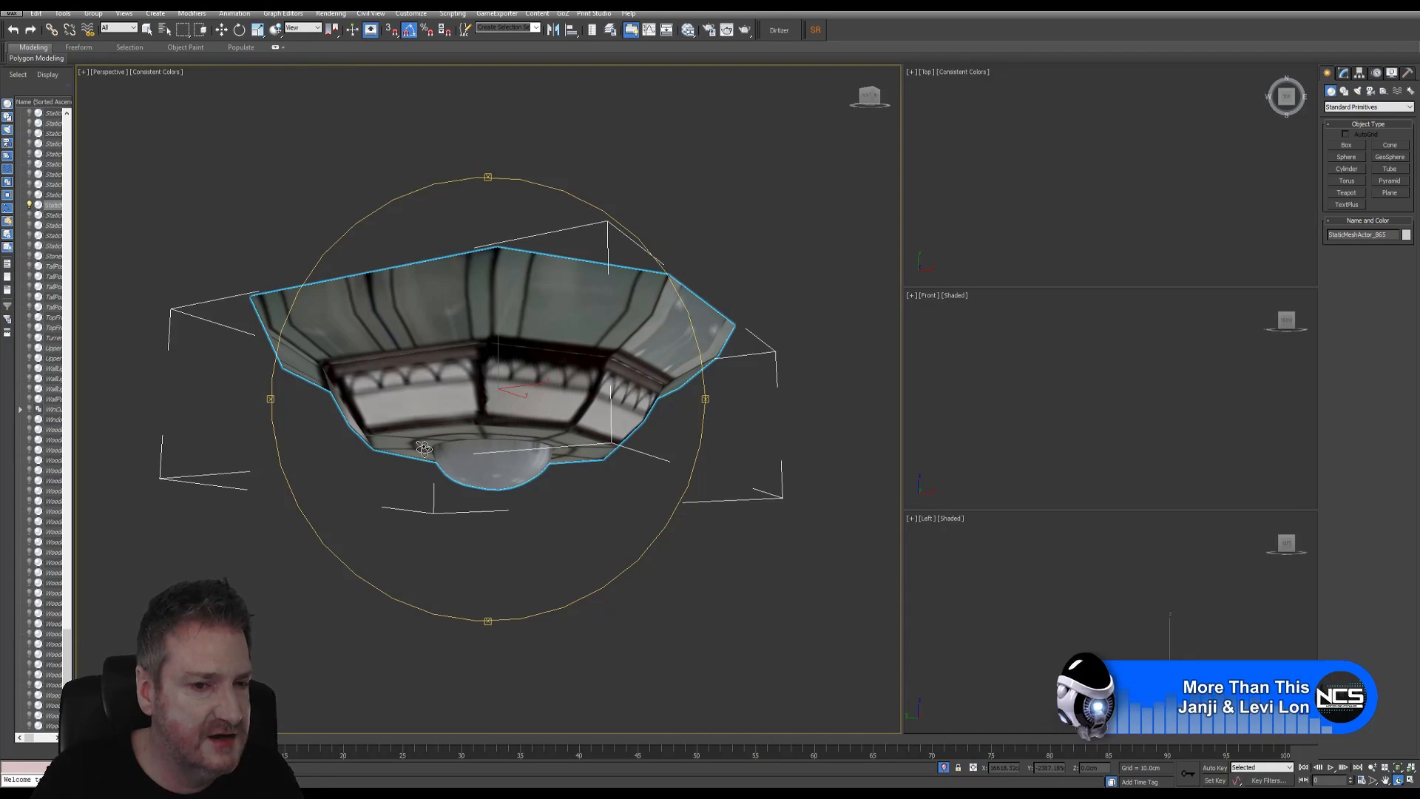
drag(423, 448, 421, 450)
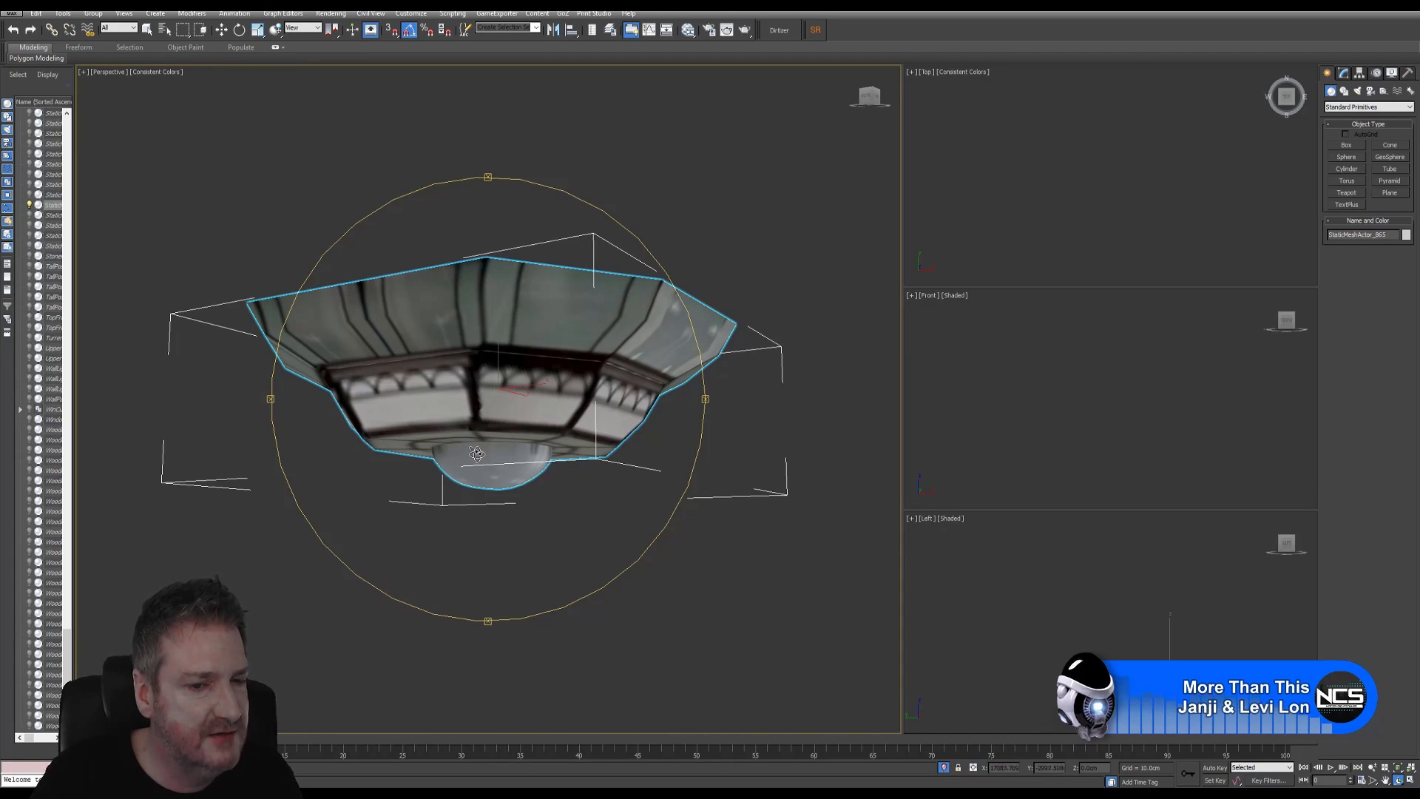
alt+middle_drag(477, 446, 484, 406)
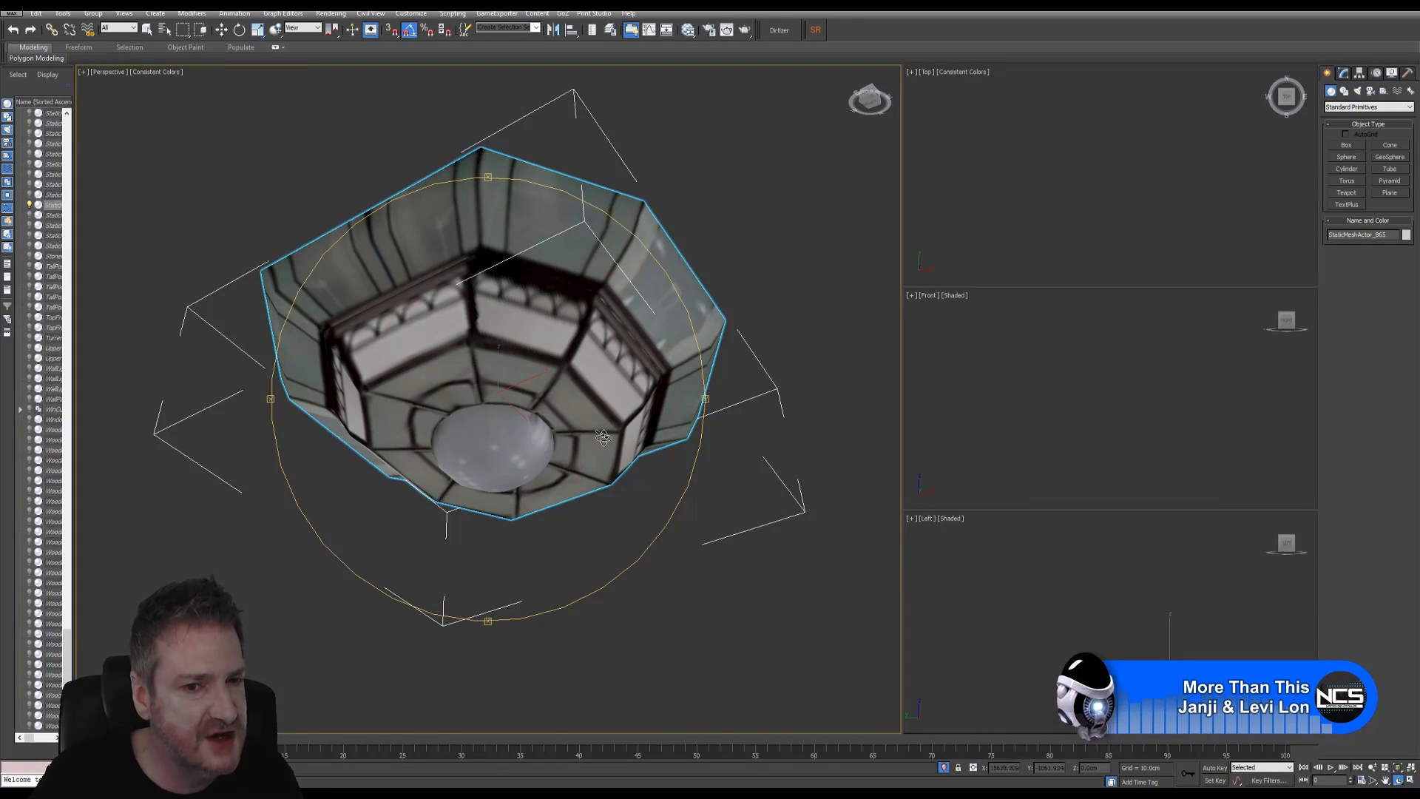
alt+middle_drag(468, 420, 486, 444)
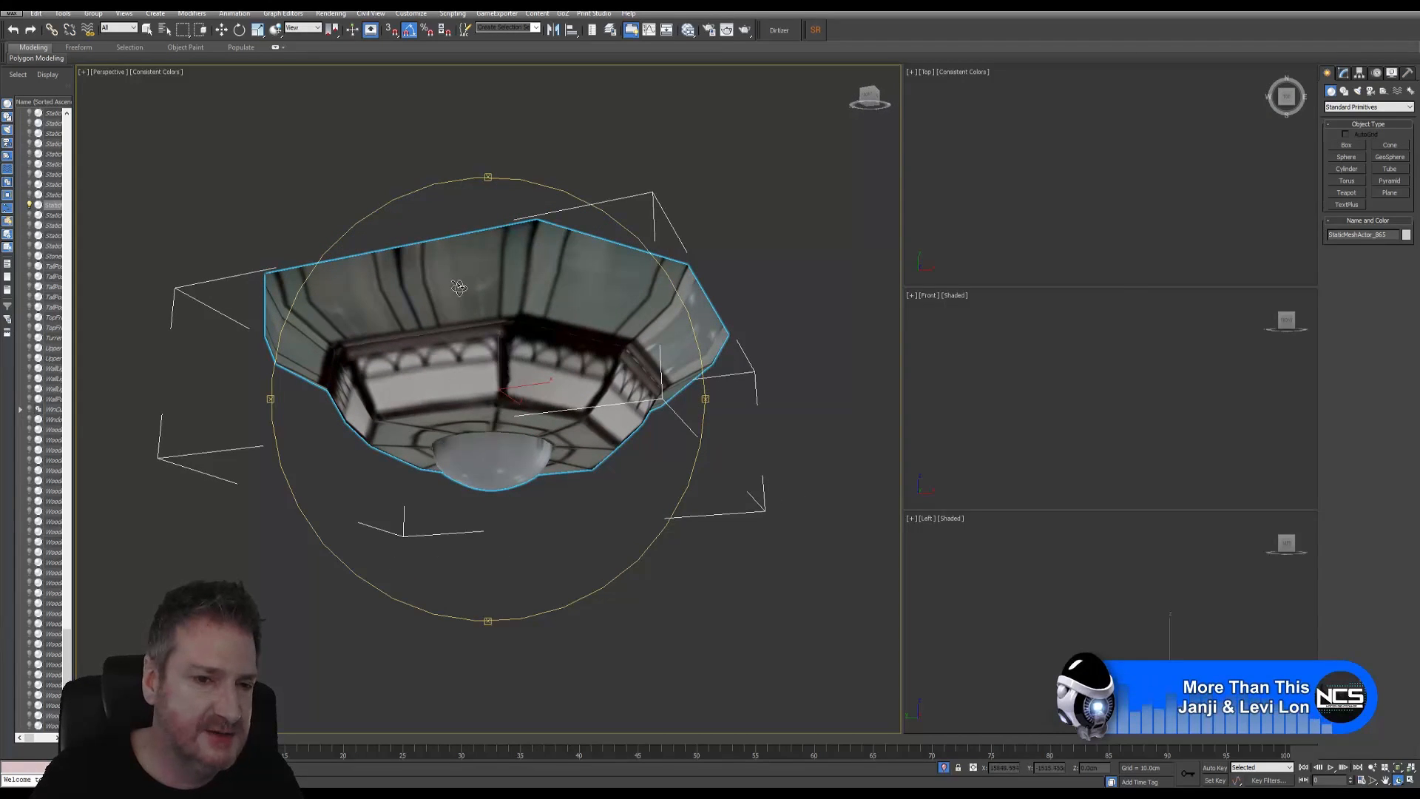
alt+middle_drag(489, 400, 557, 343)
Draw a tube around the light's central glass dome in the Top view, with radii of about 21 and 20 cm and about 27 cm high
right_click(1050, 201)
click(1407, 780)
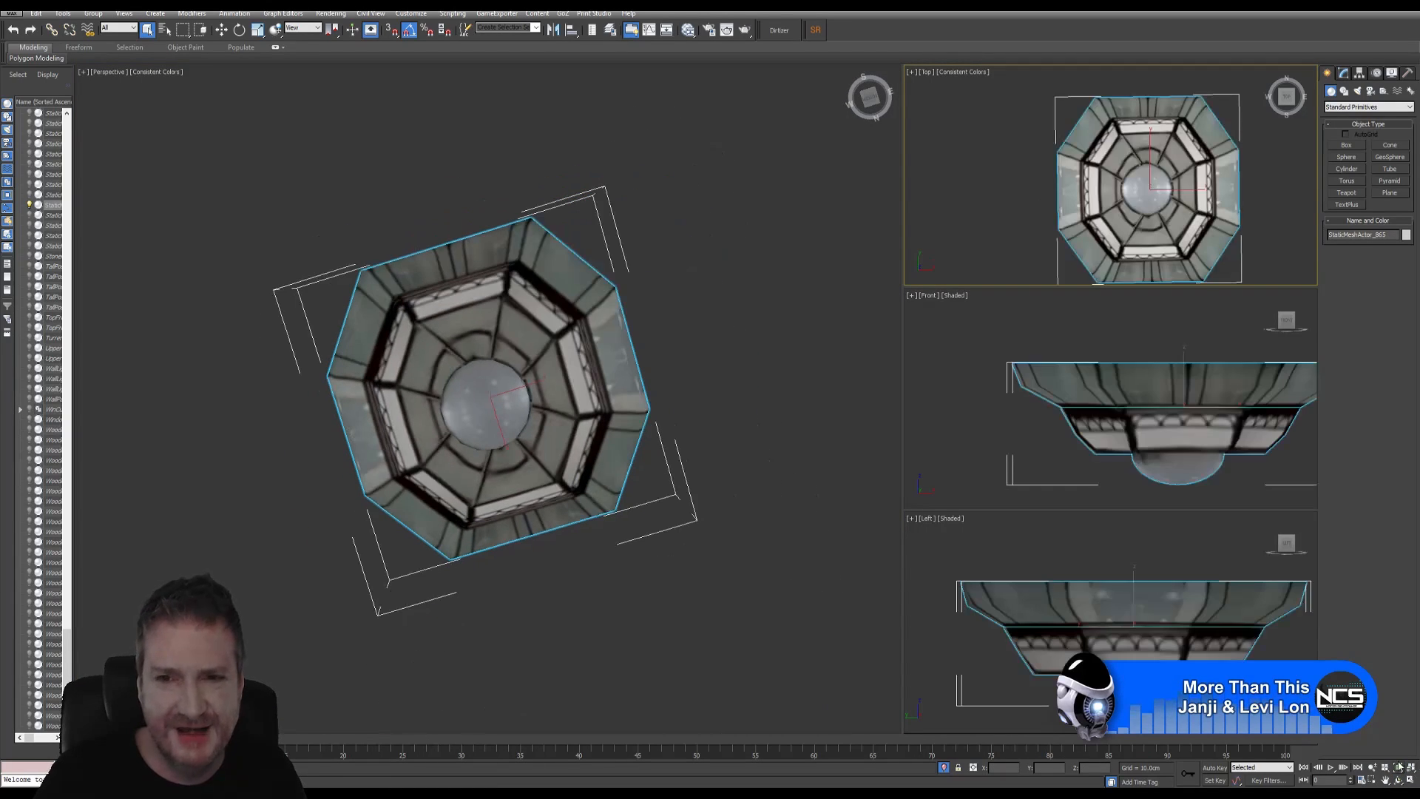
middle_drag(1133, 204, 1107, 191)
middle_drag(579, 341, 560, 348)
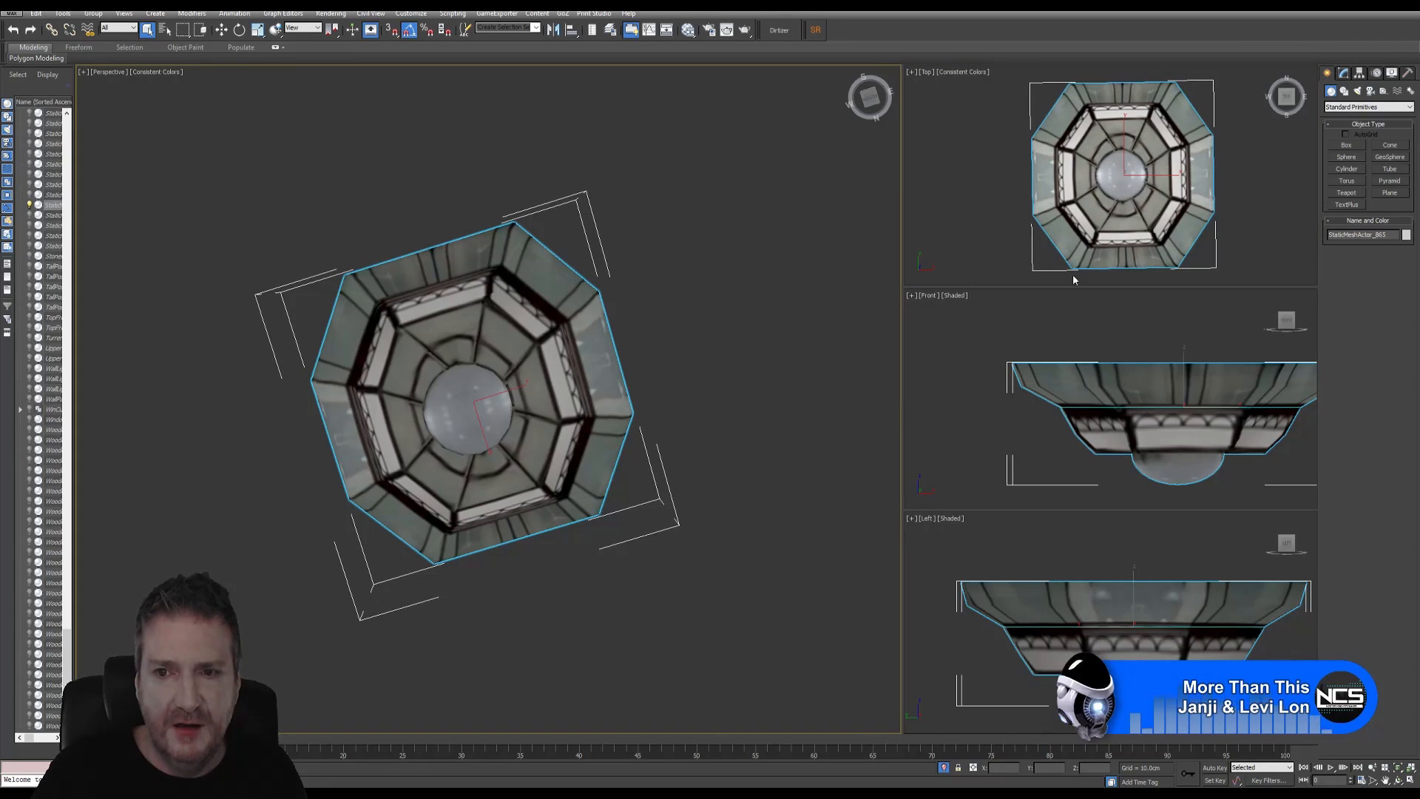
middle_click(1246, 198)
click(1410, 781)
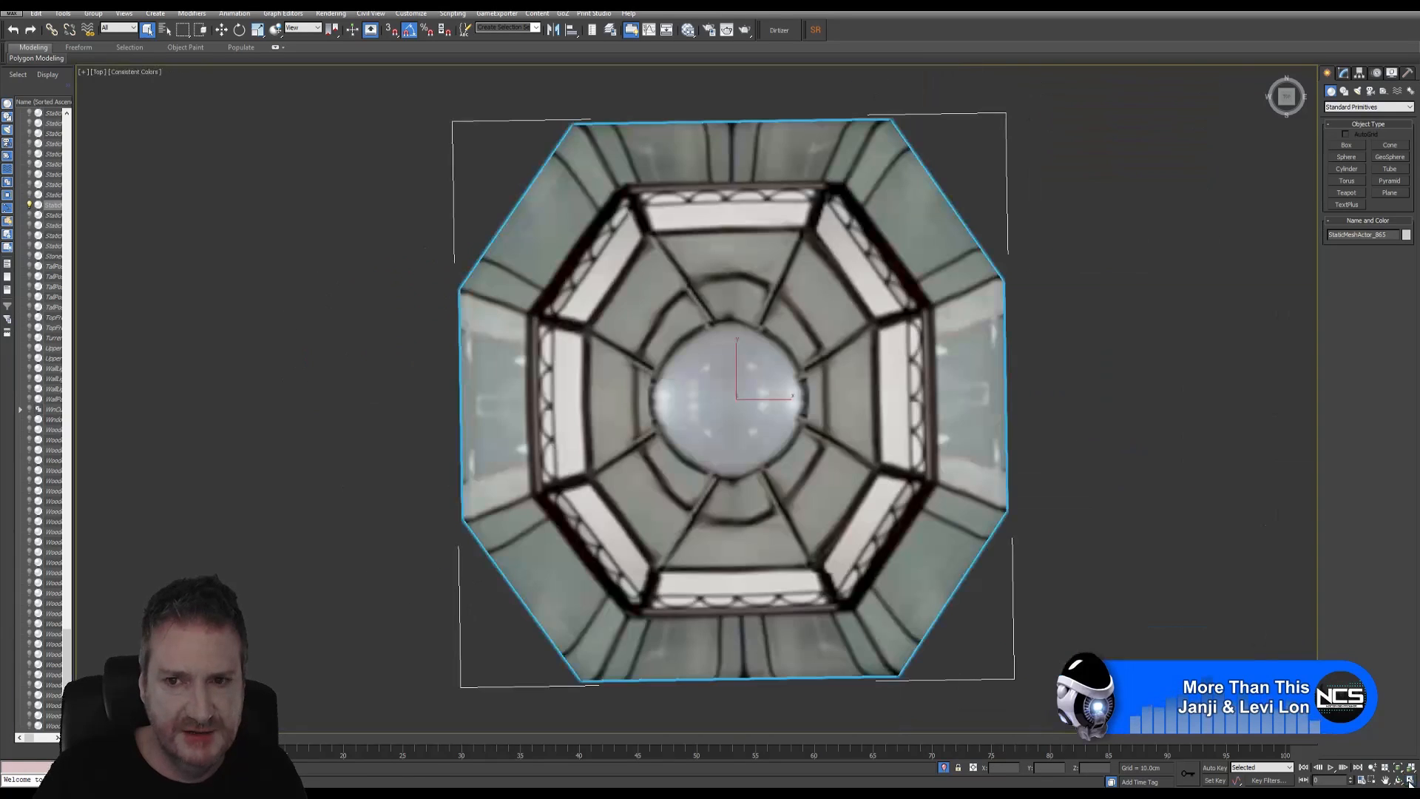
middle_drag(949, 427, 913, 415)
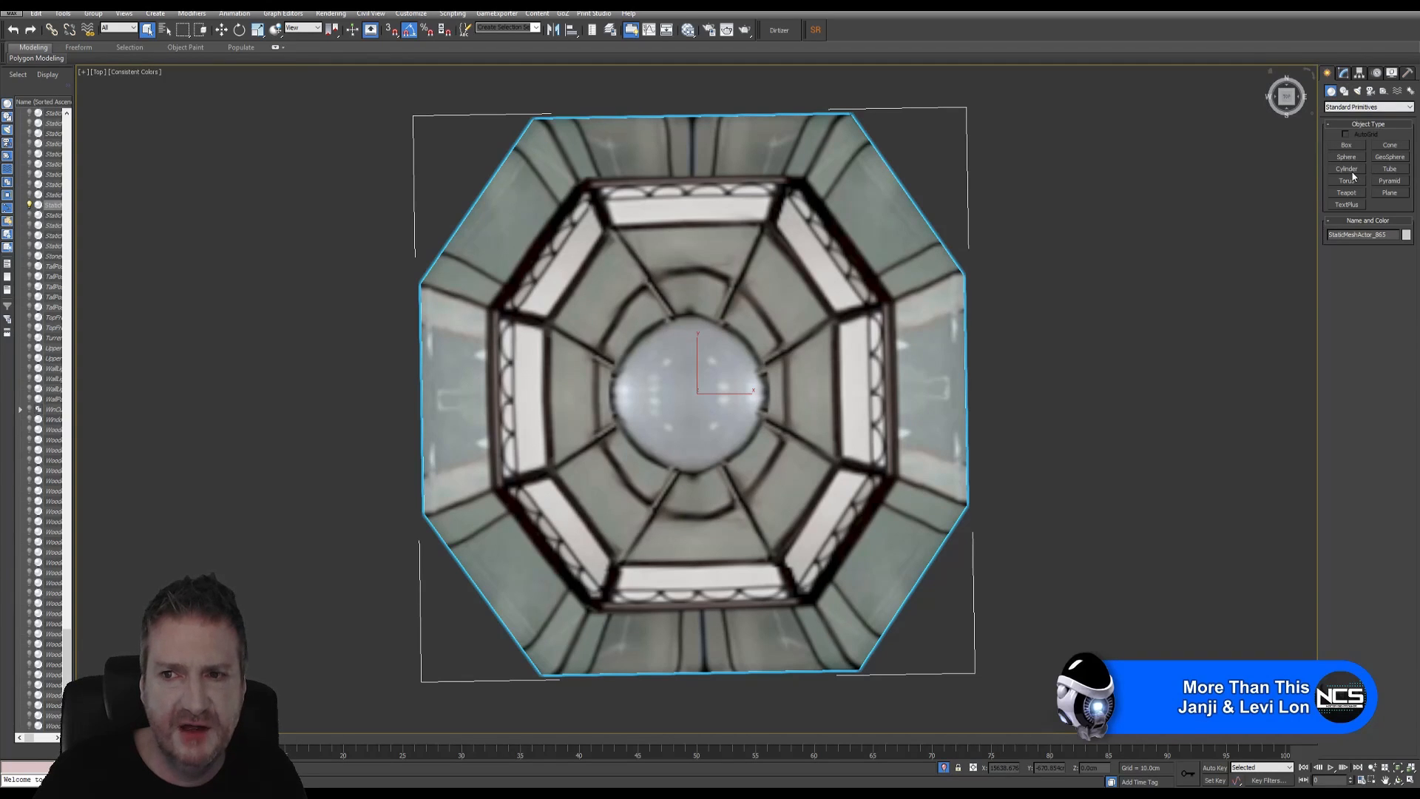
click(1391, 169)
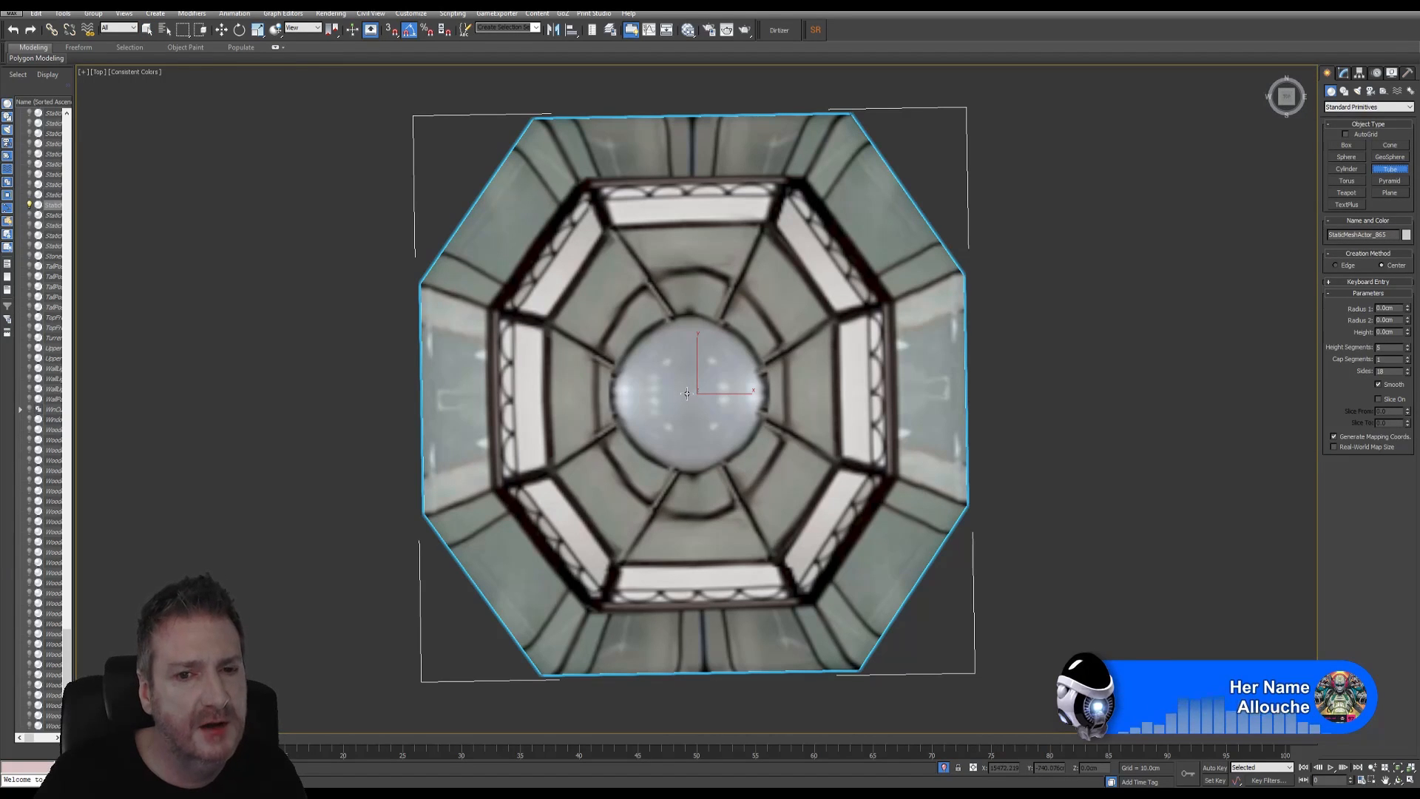
drag(688, 395, 709, 474)
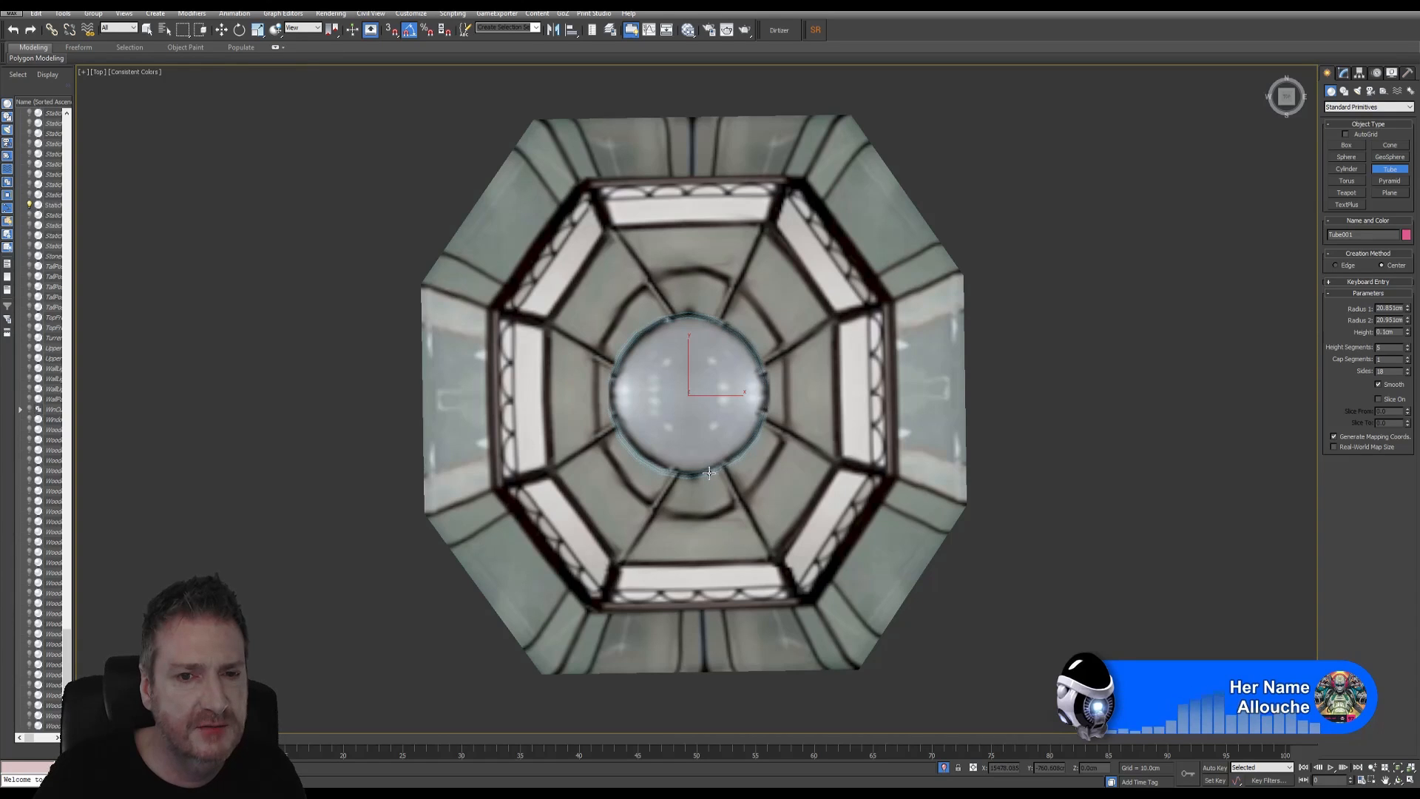
click(707, 471)
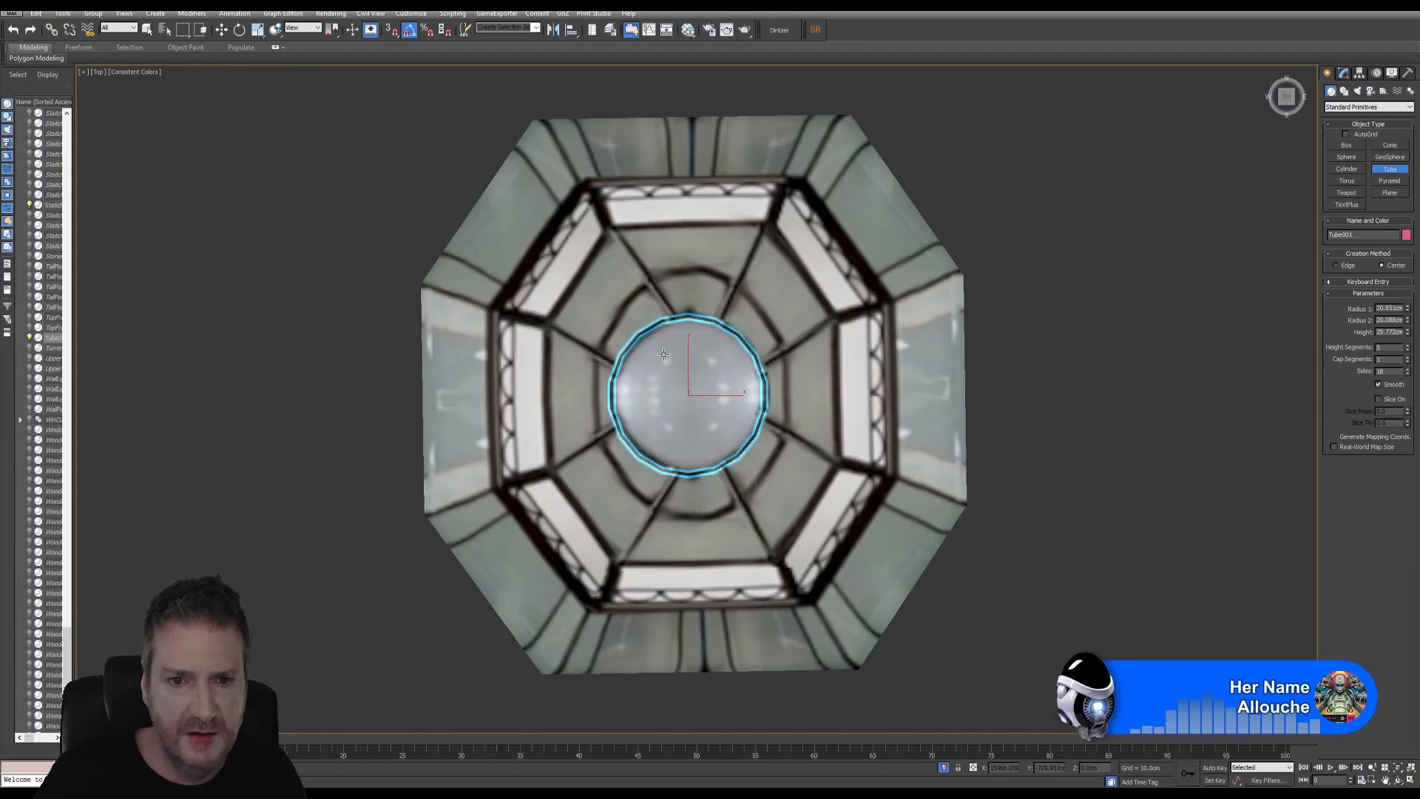
Move the tube vertically in the Front view until it sits just below the light's glass dome
click(1410, 781)
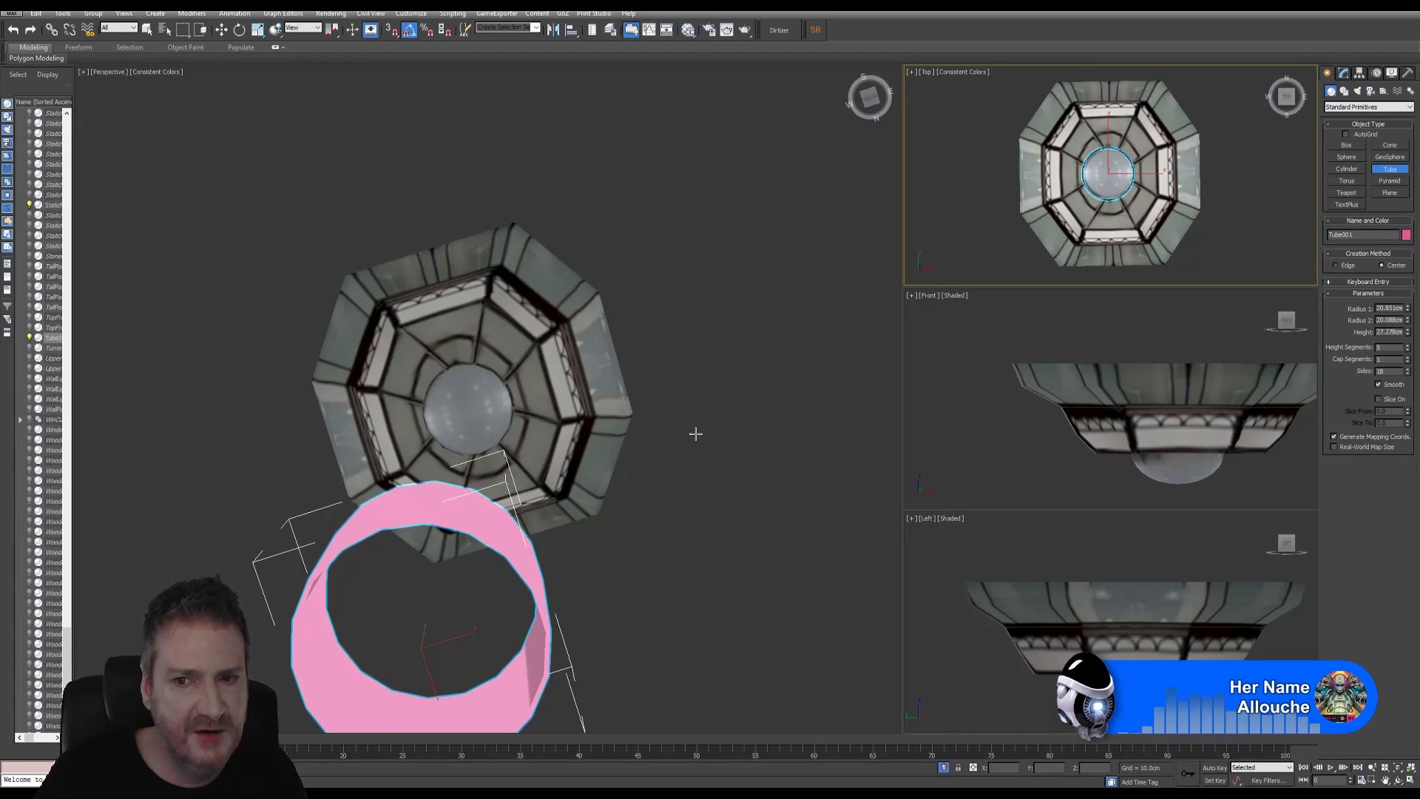
scroll(1033, 445, down, 10)
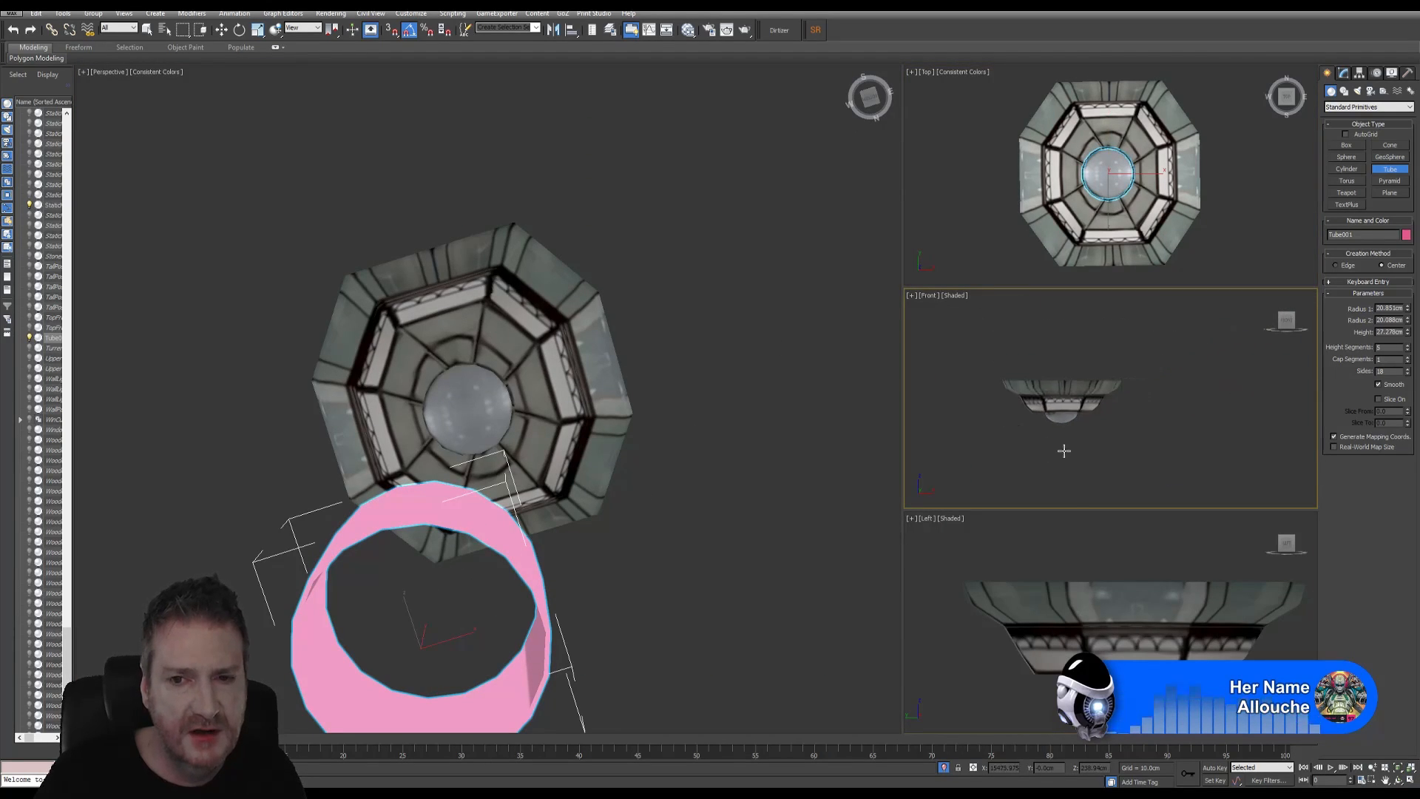
scroll(1072, 397, up, 4)
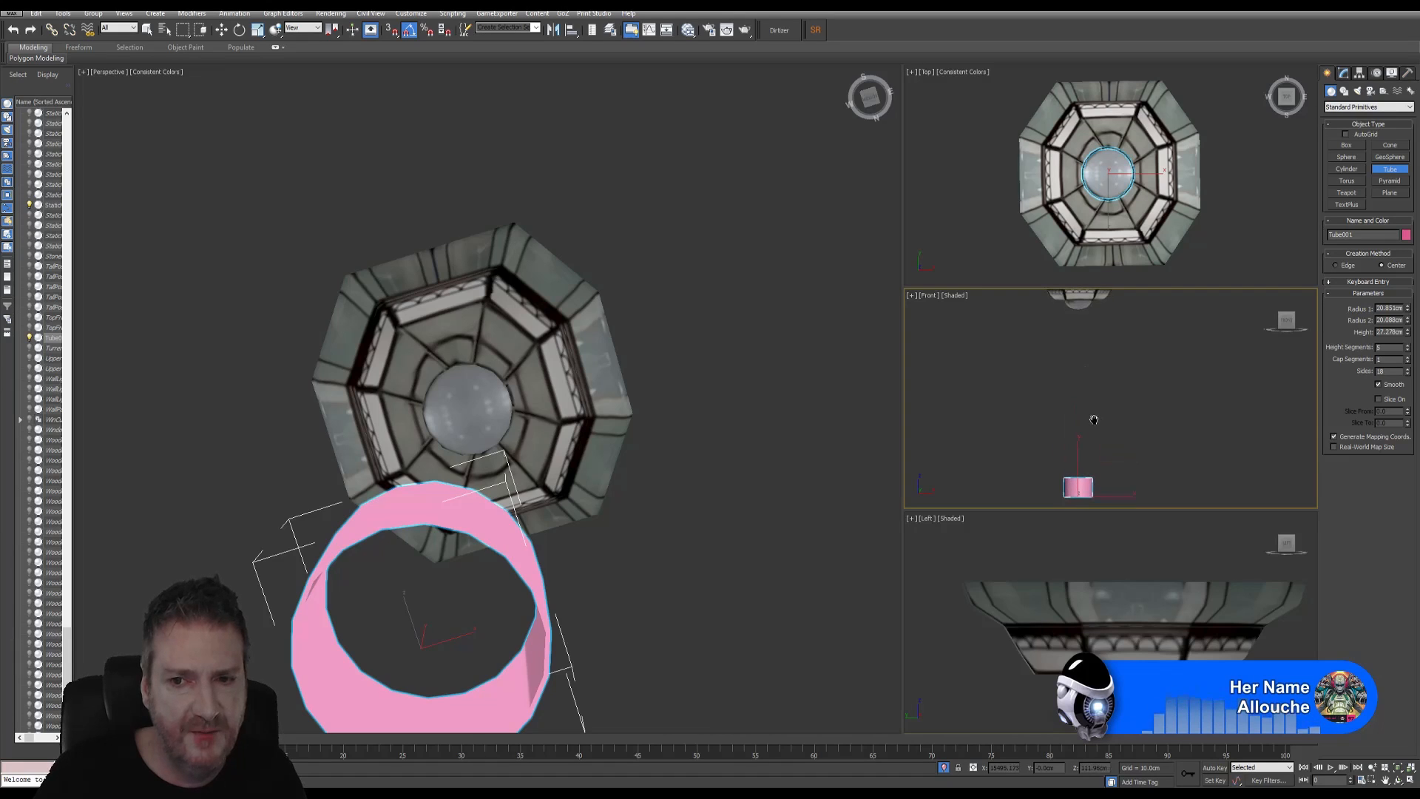
click(1411, 781)
middle_drag(649, 450, 658, 488)
scroll(655, 476, down, 2)
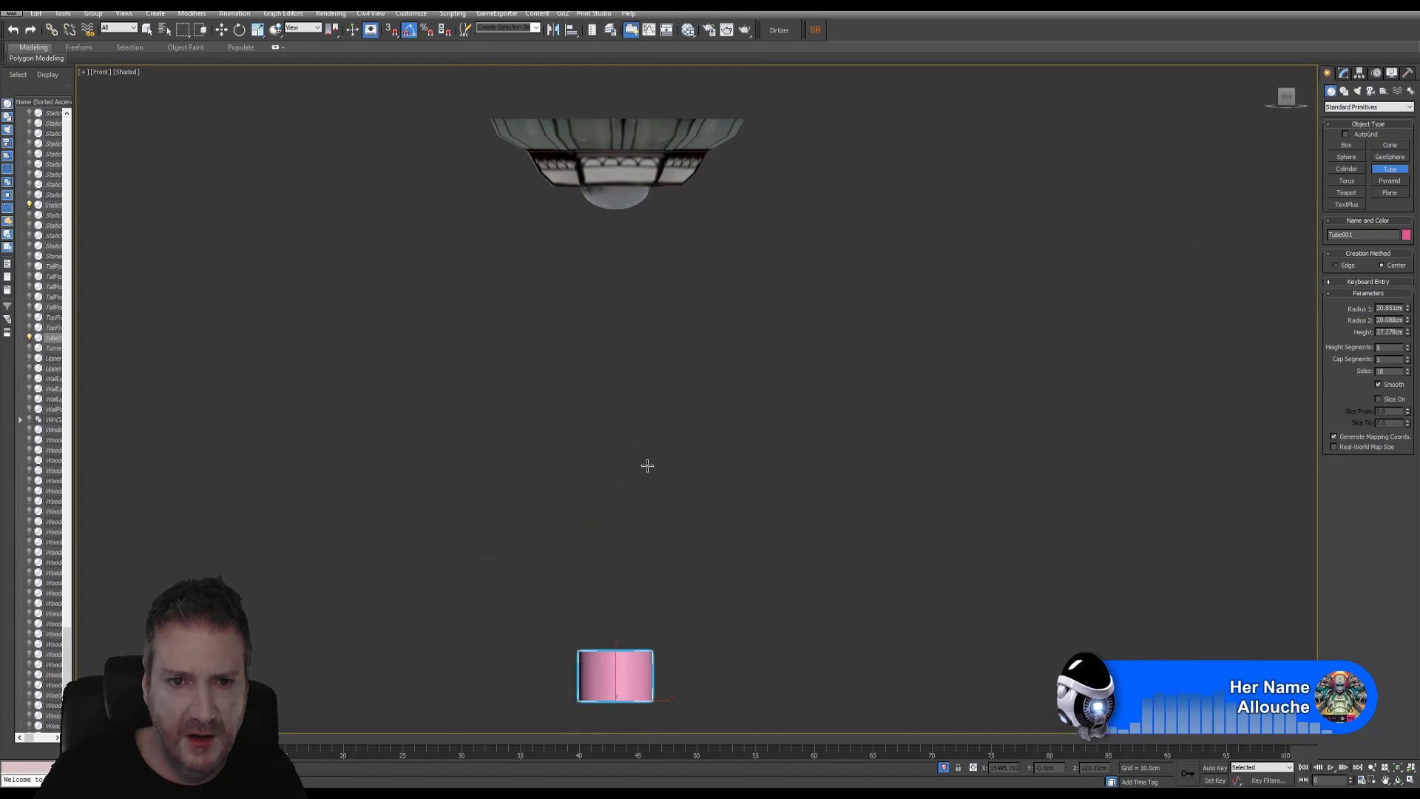
click(221, 30)
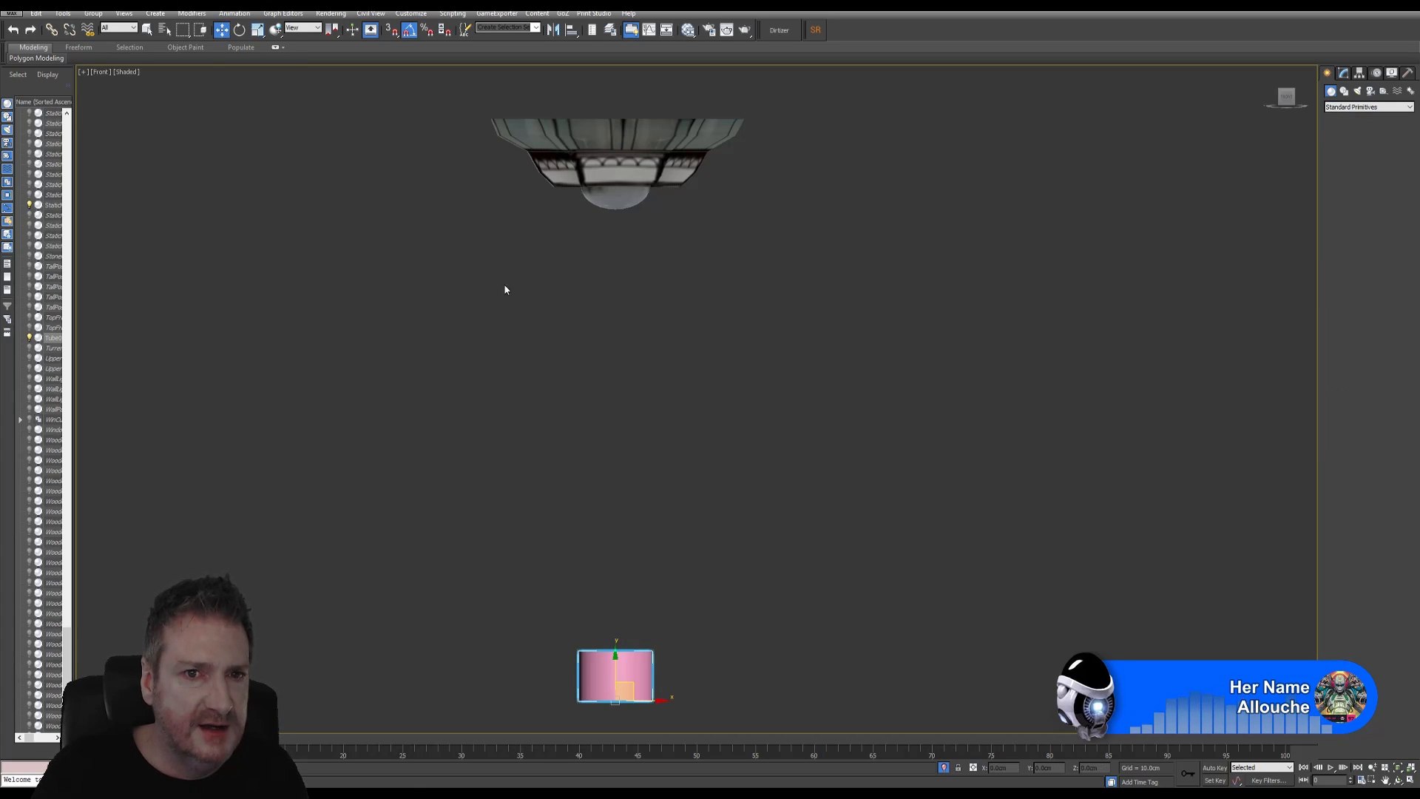
drag(623, 651, 624, 230)
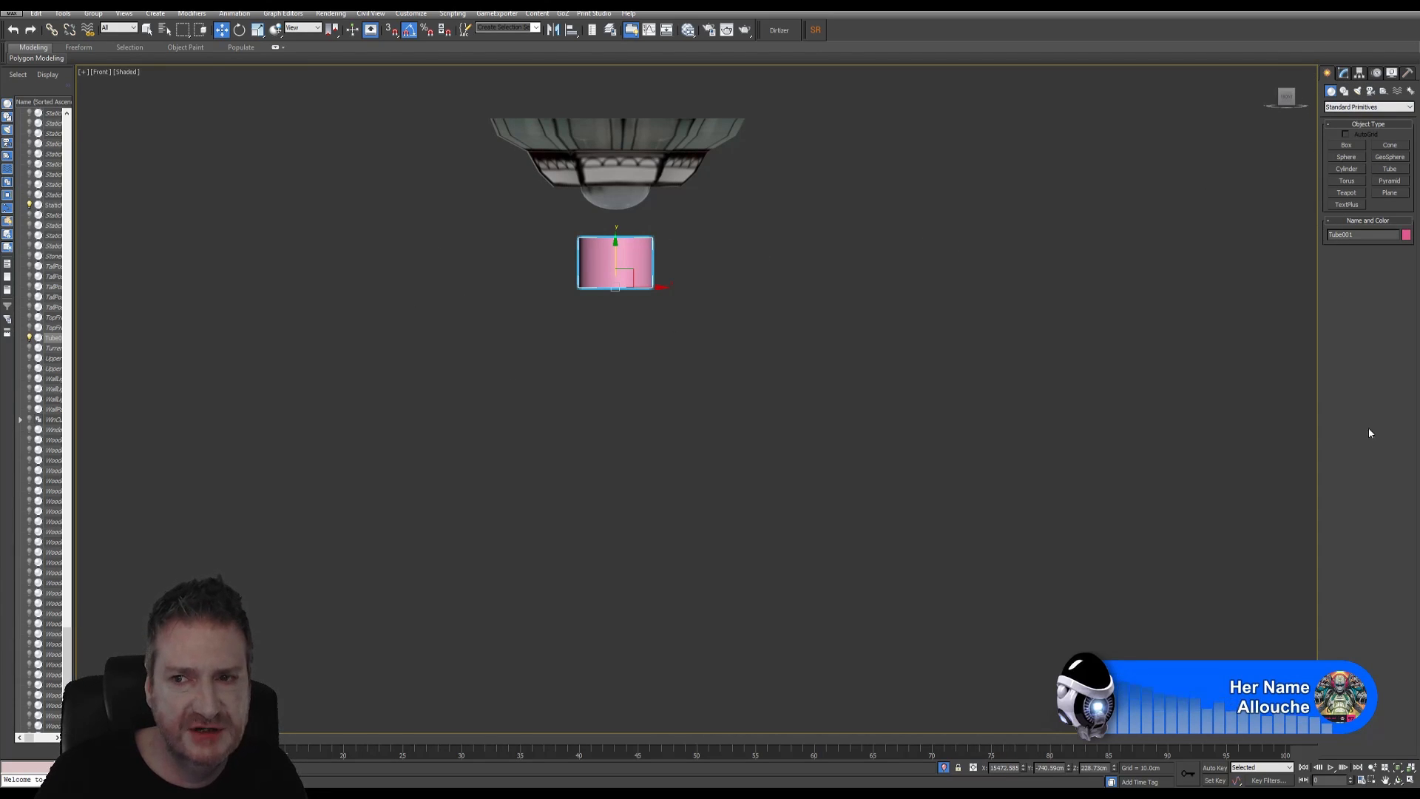
Reduce the tube's height to about 3.4 cm so it forms a thin ring
click(1344, 74)
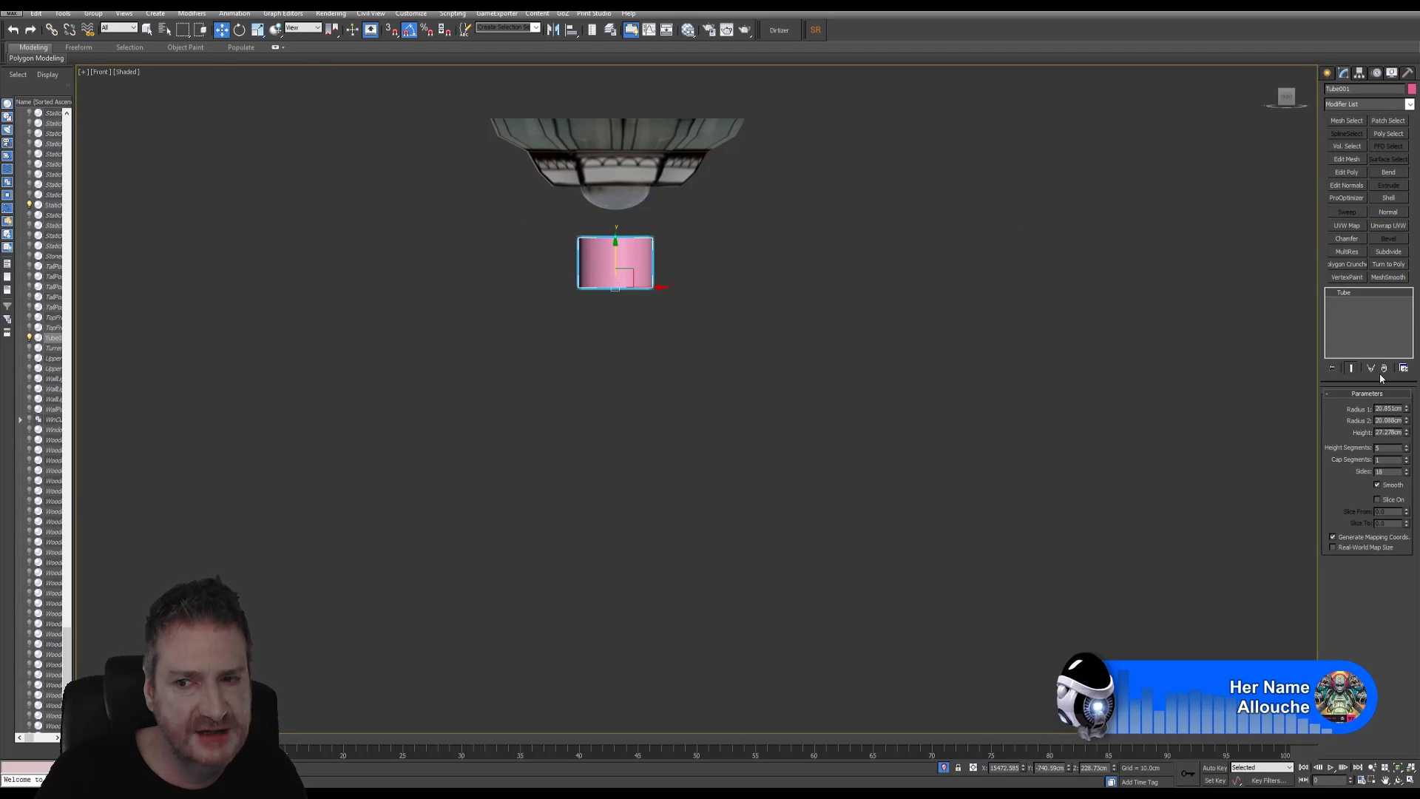
scroll(742, 308, up, 5)
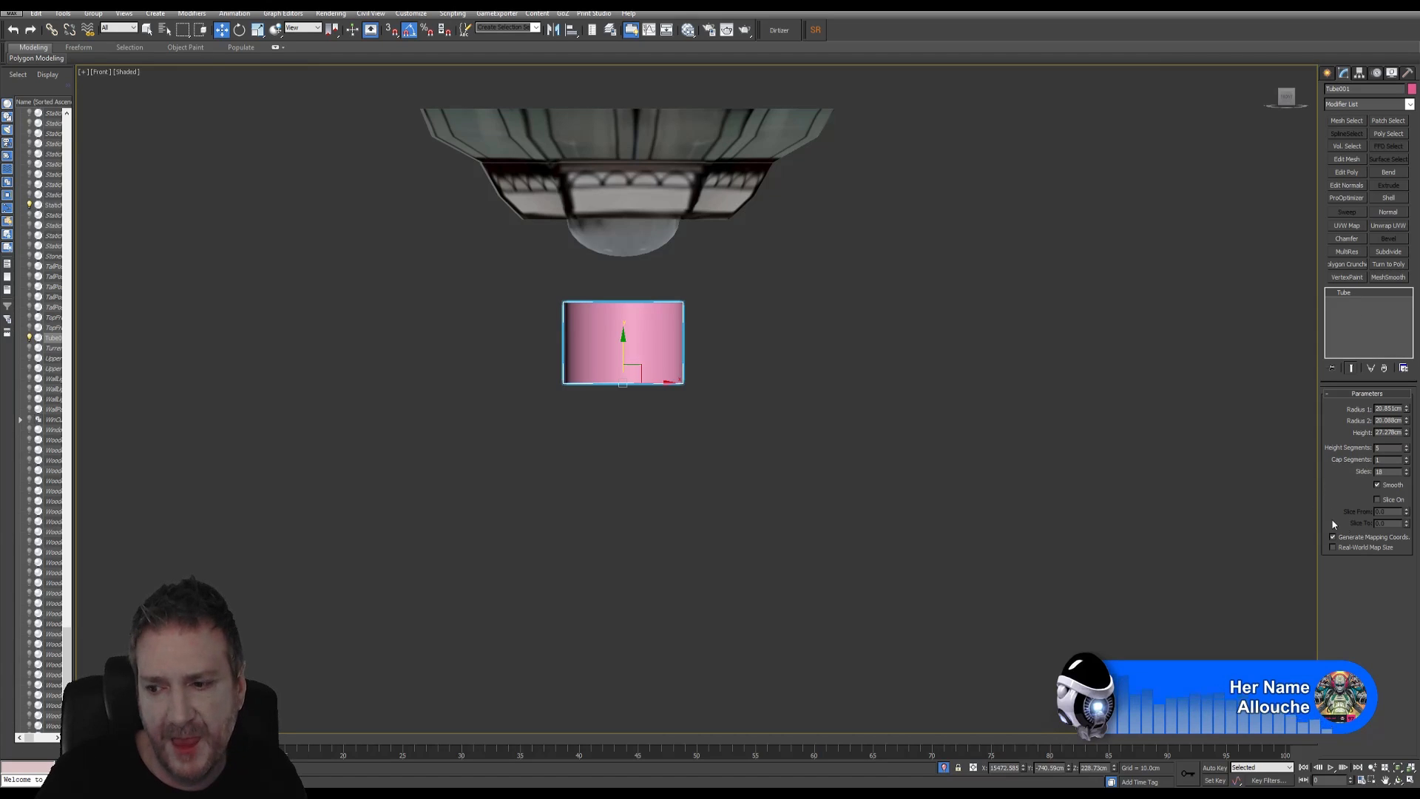
drag(1407, 437, 1394, 488)
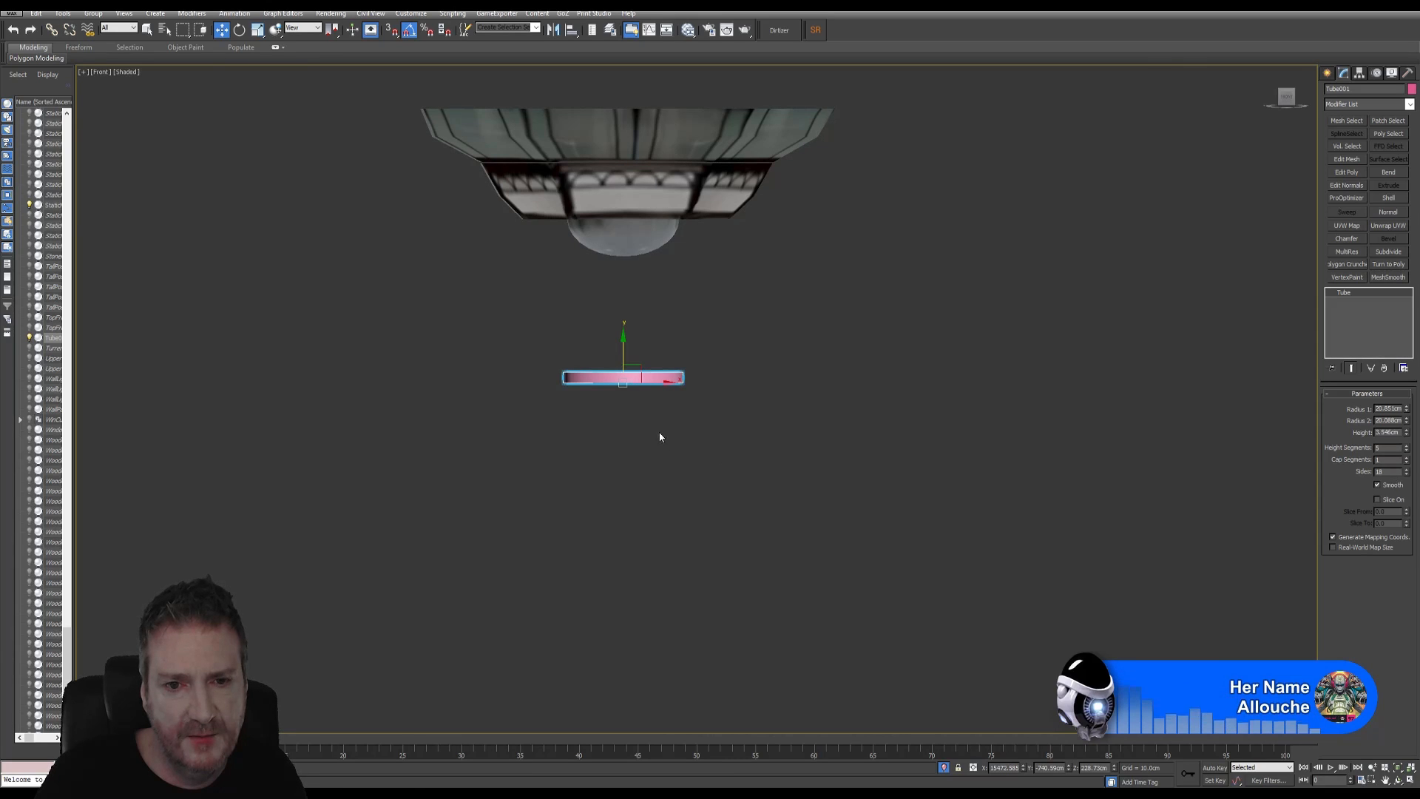
scroll(659, 400, up, 3)
middle_drag(669, 365, 735, 441)
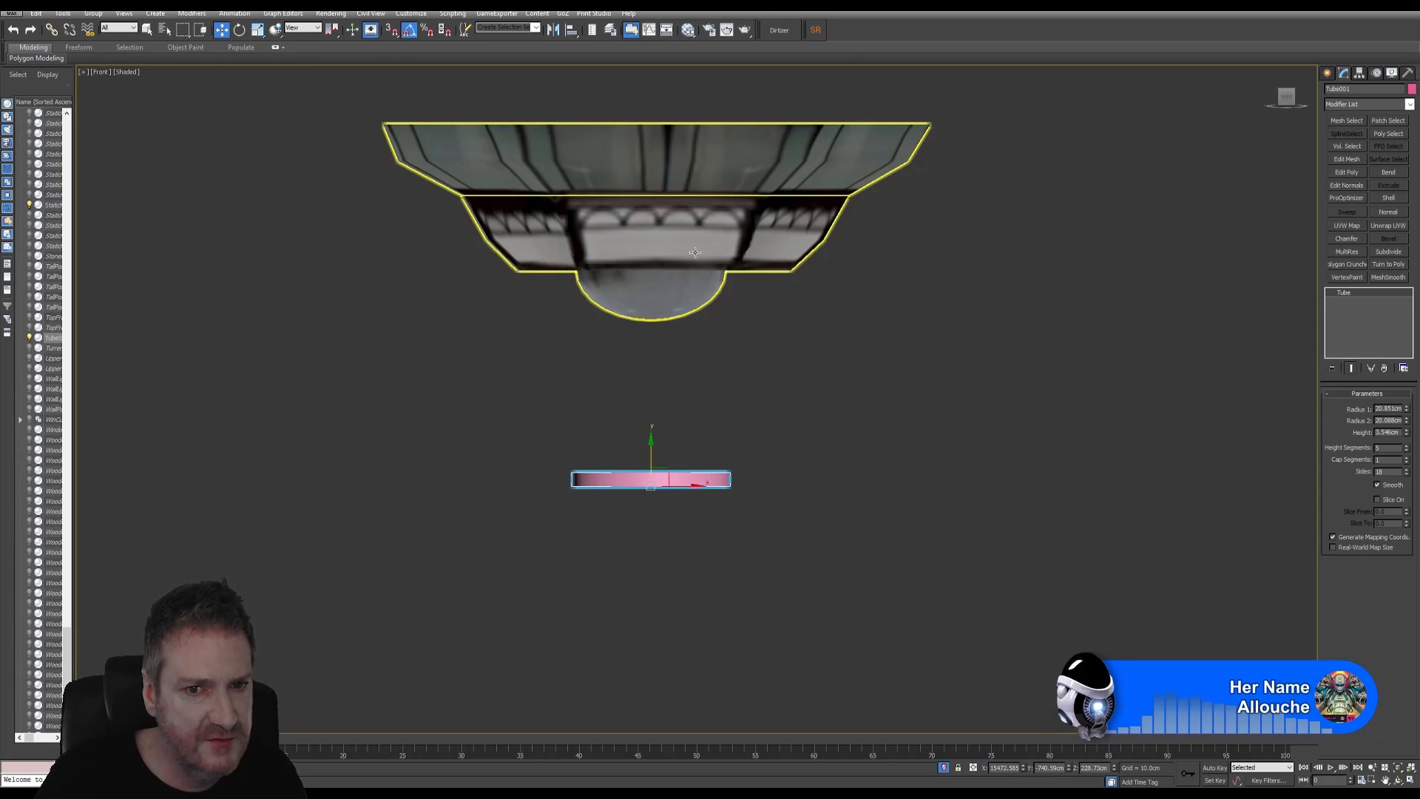
drag(1408, 438, 1407, 438)
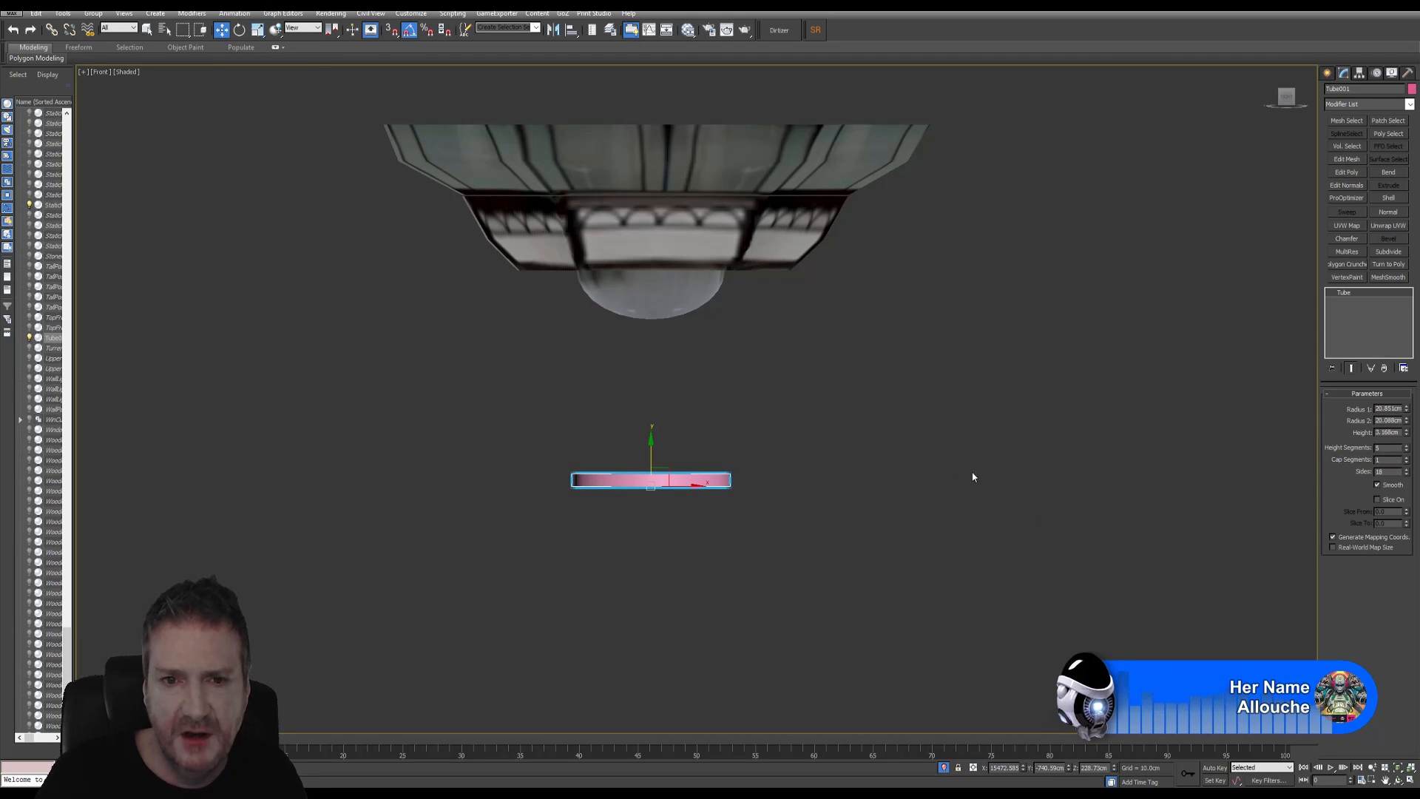
Try 24 sides on the tube while viewing it from the top, and set the side count back to 18
click(1412, 779)
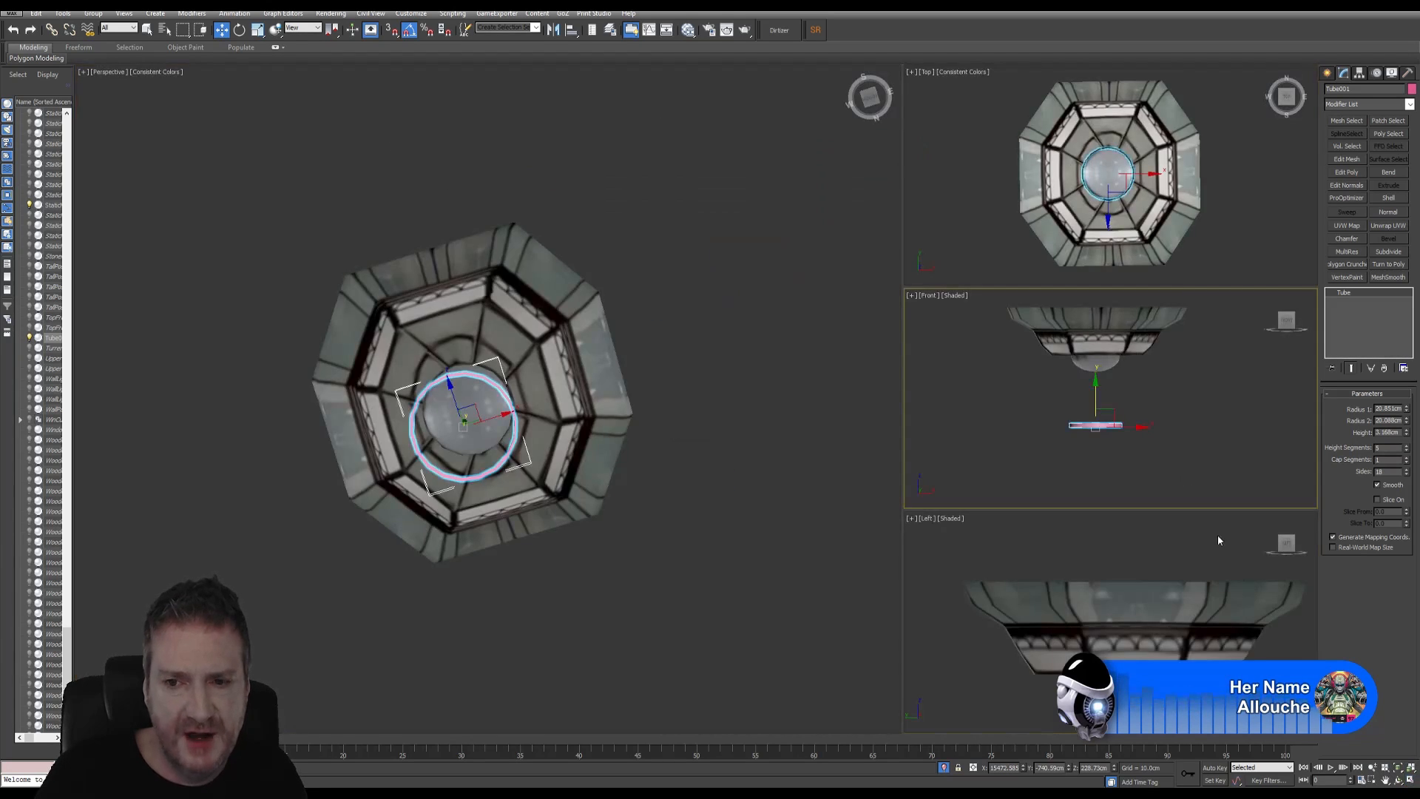
right_click(1207, 213)
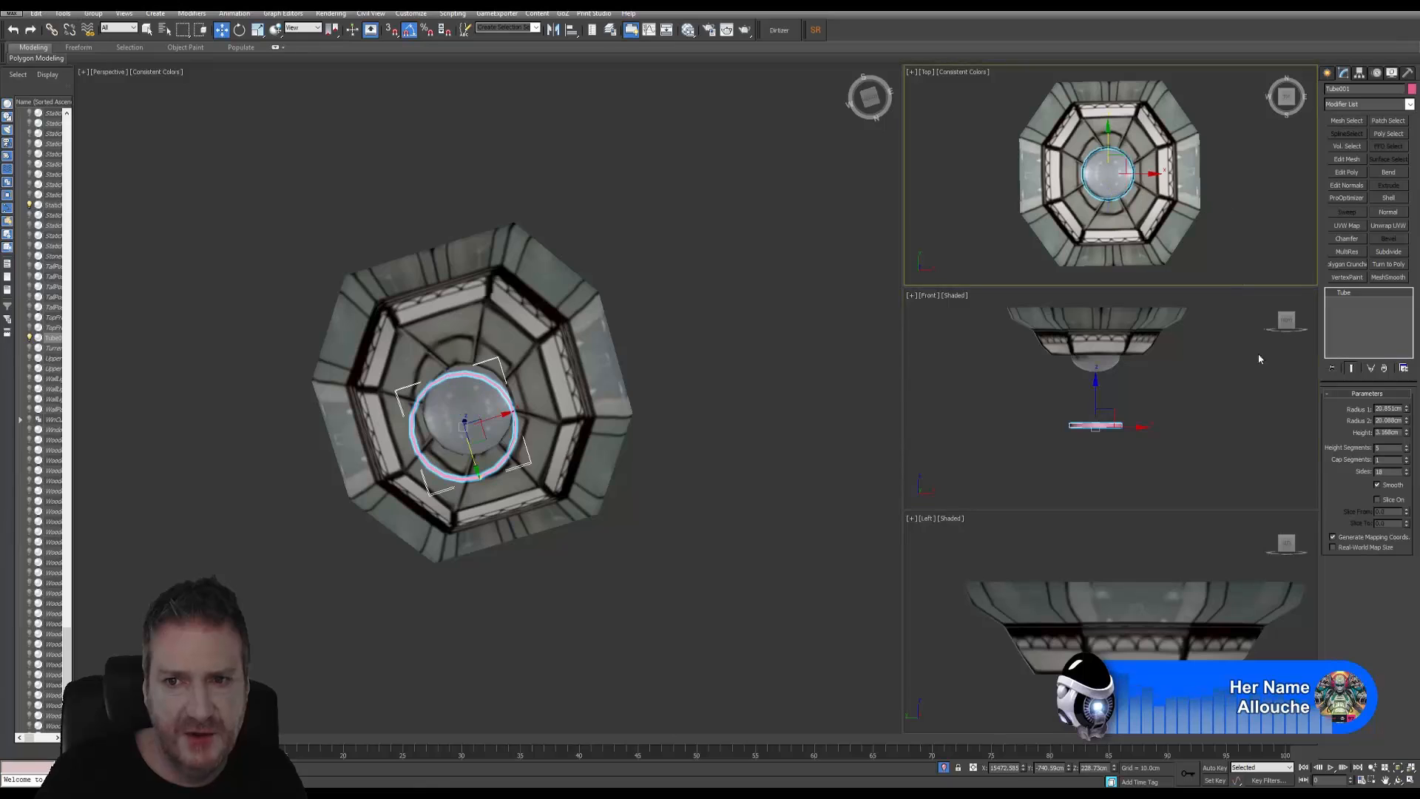
click(1411, 778)
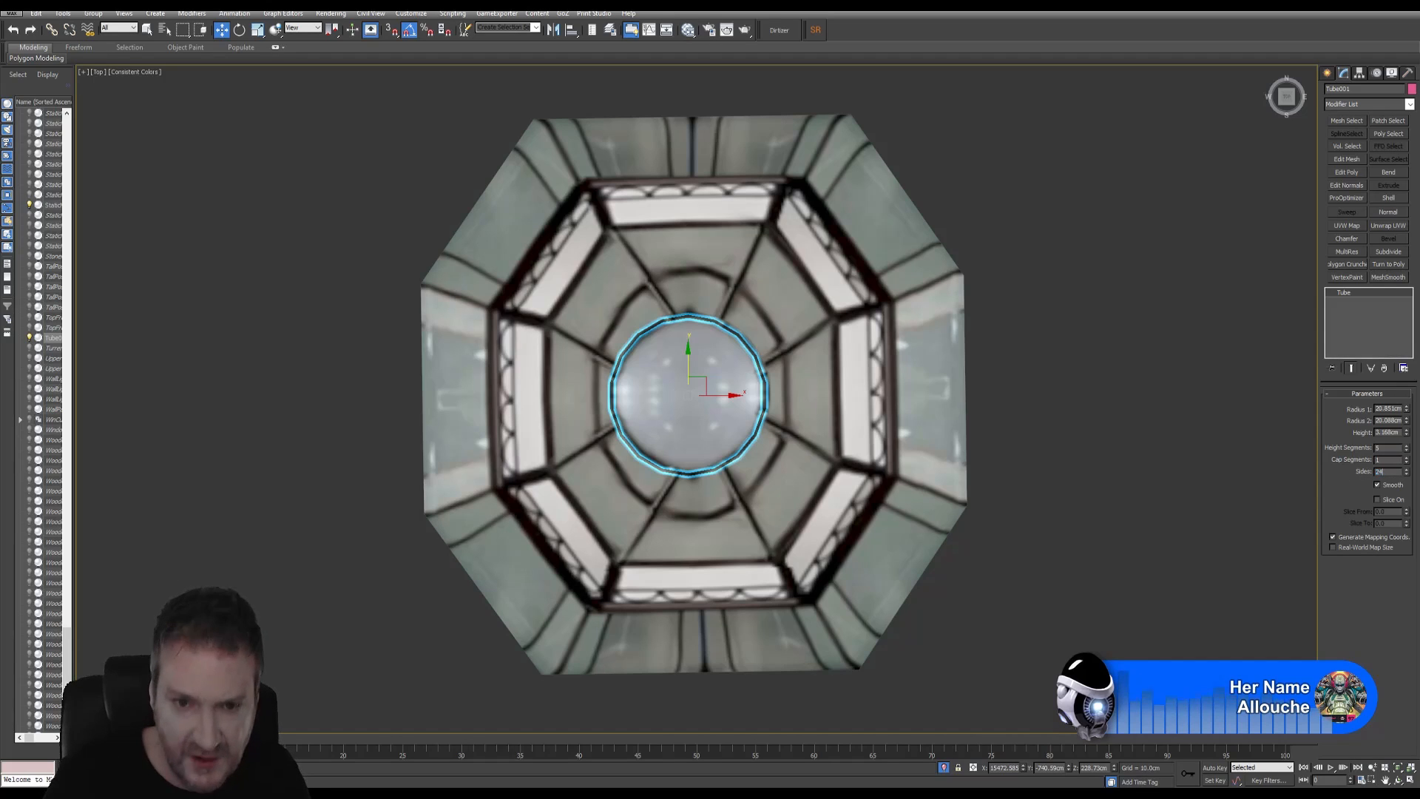
double_click(1382, 471)
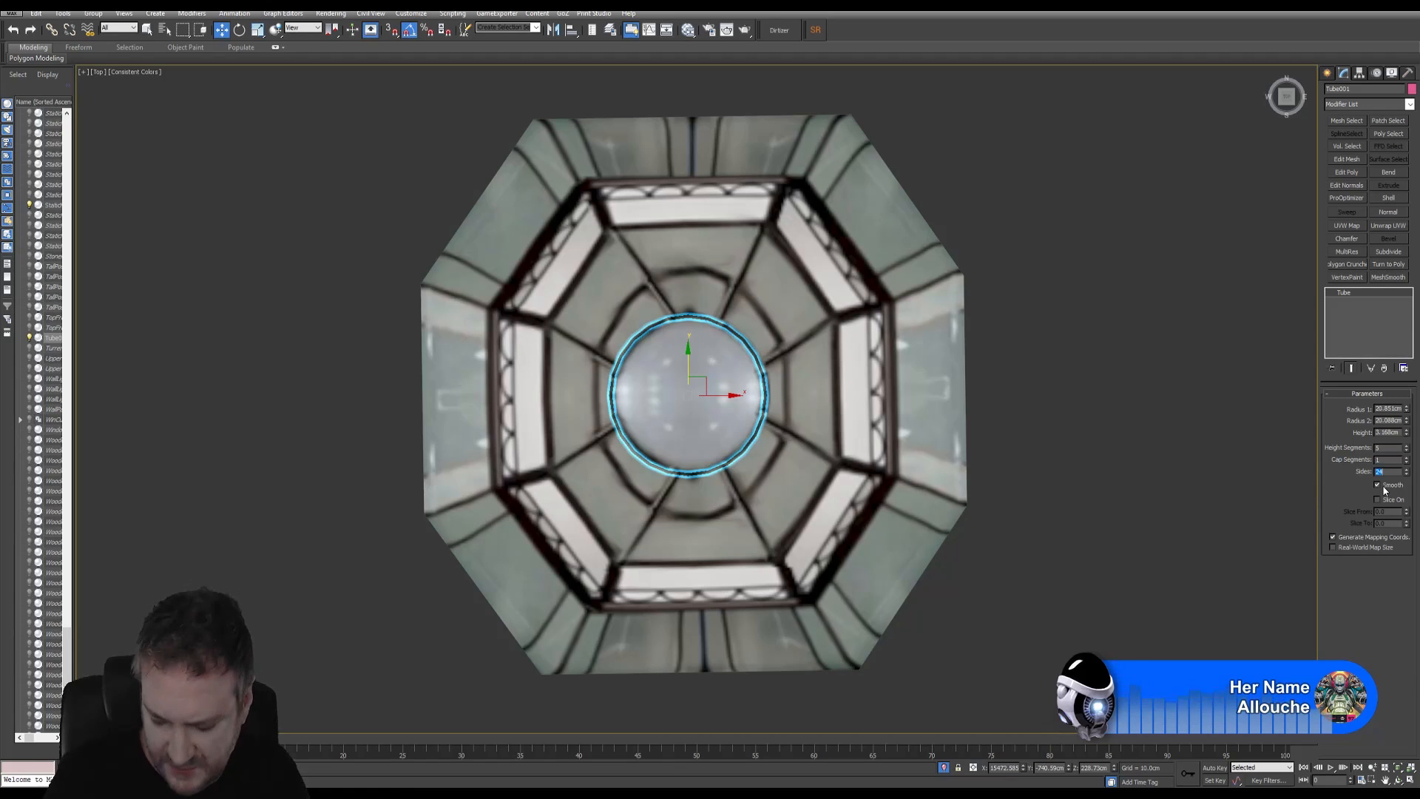
text(18)
key(Return)
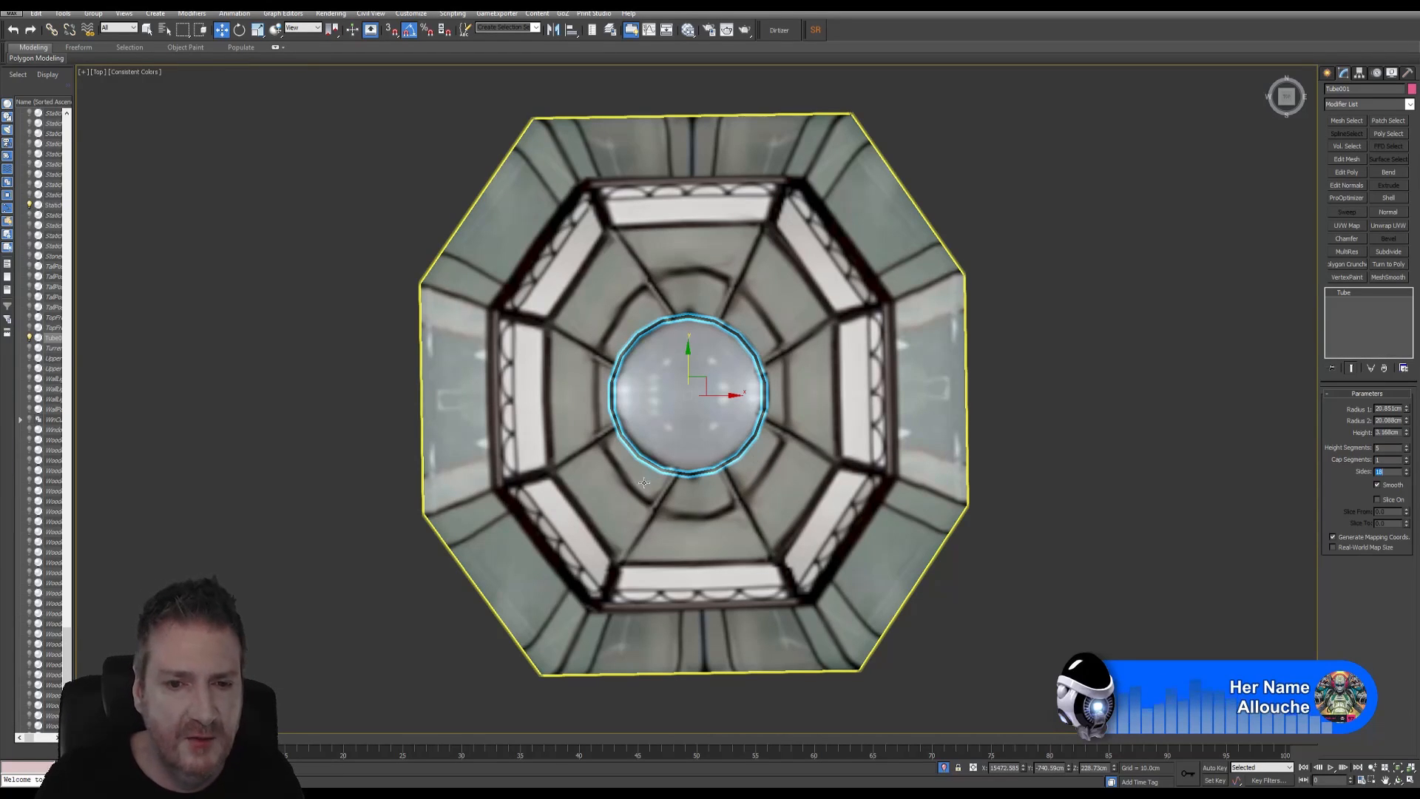
Raise the ring in the Front view until it sits around the base of the light's glass dome
scroll(651, 474, up, 2)
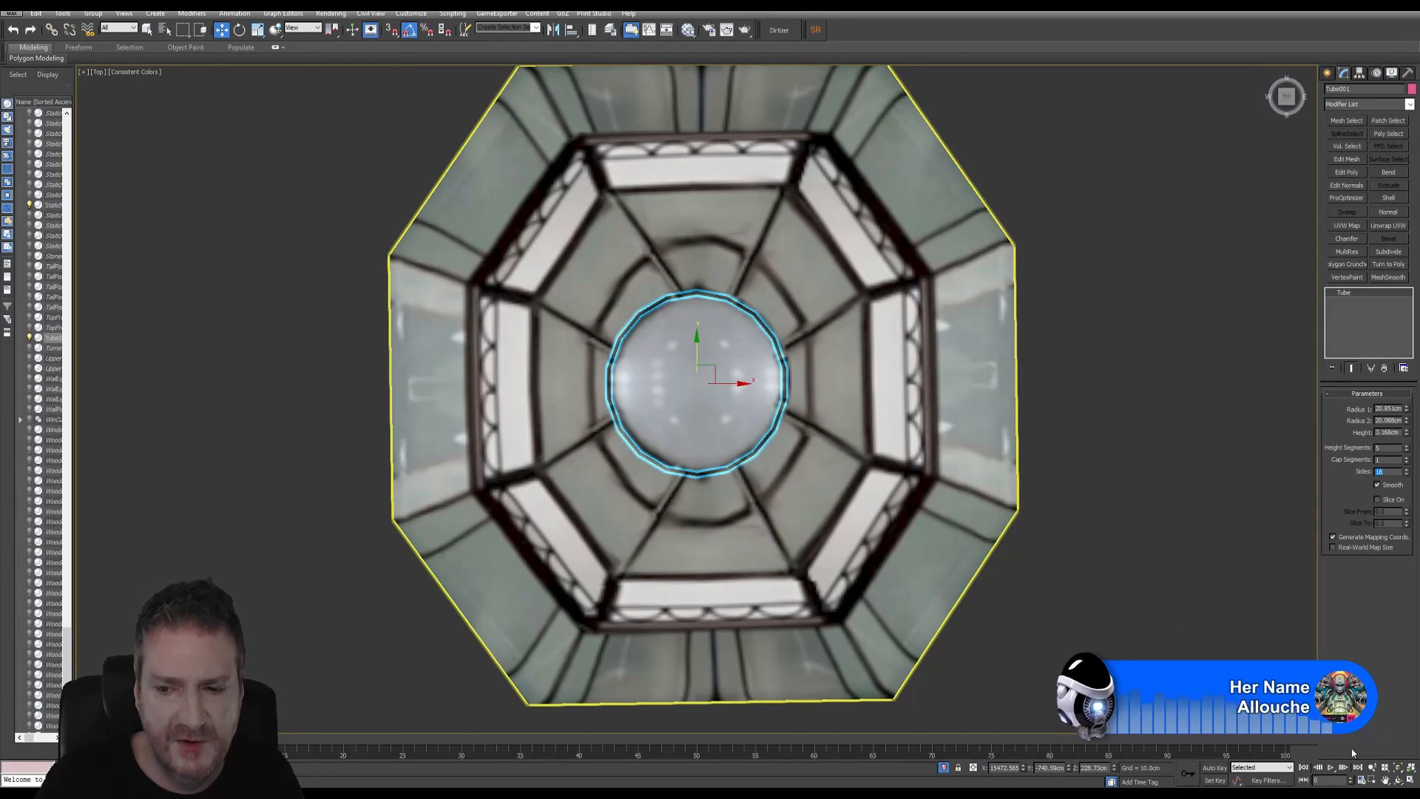
click(1411, 779)
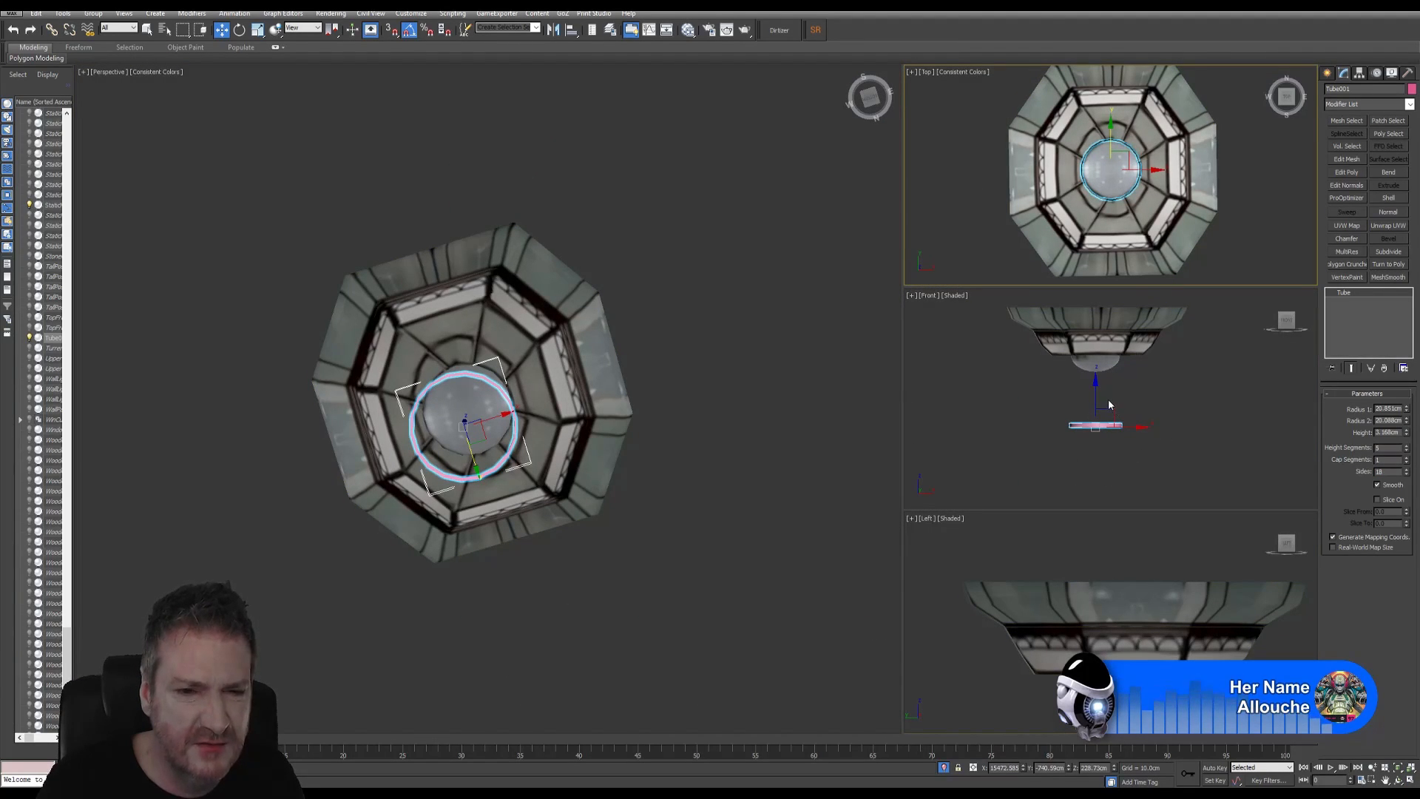
right_click(1148, 394)
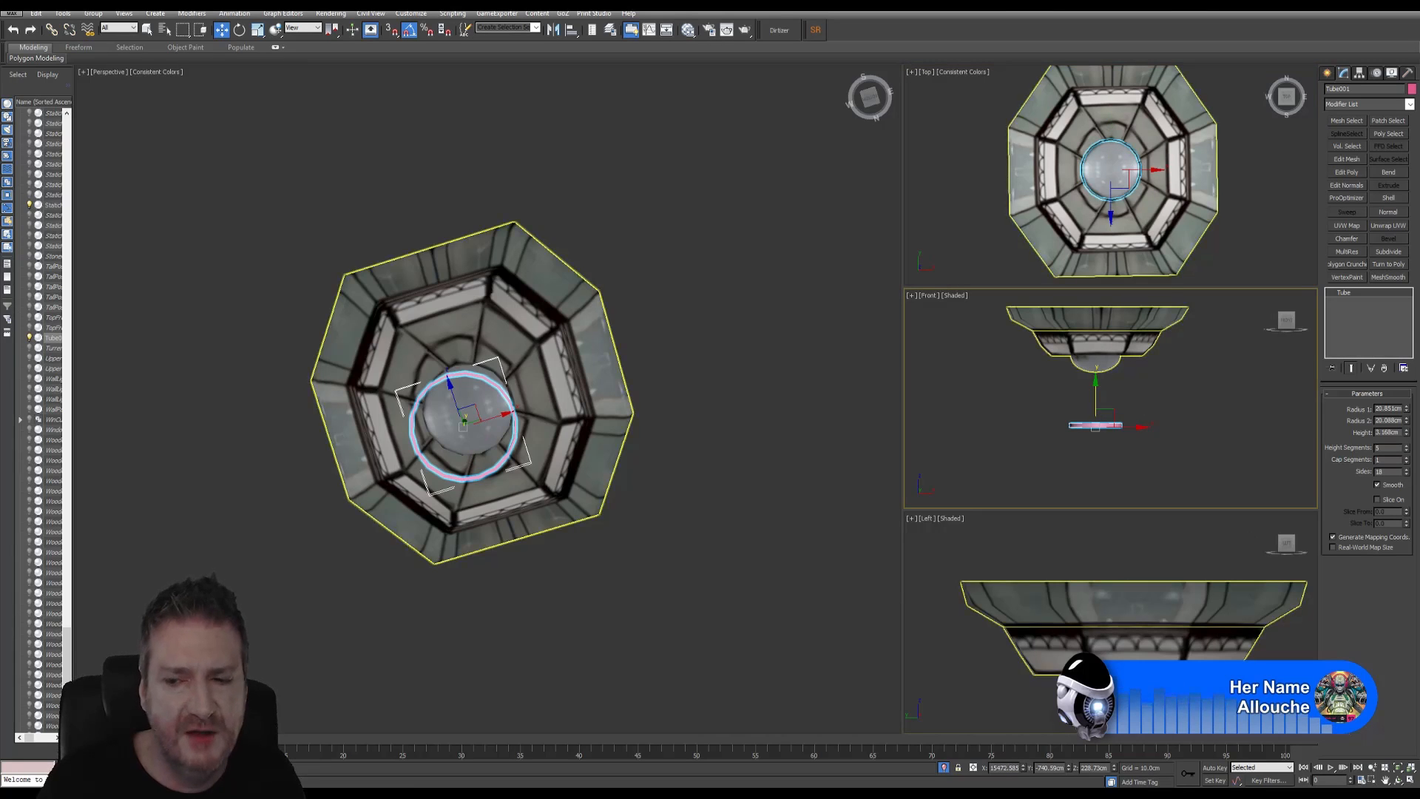
click(1410, 780)
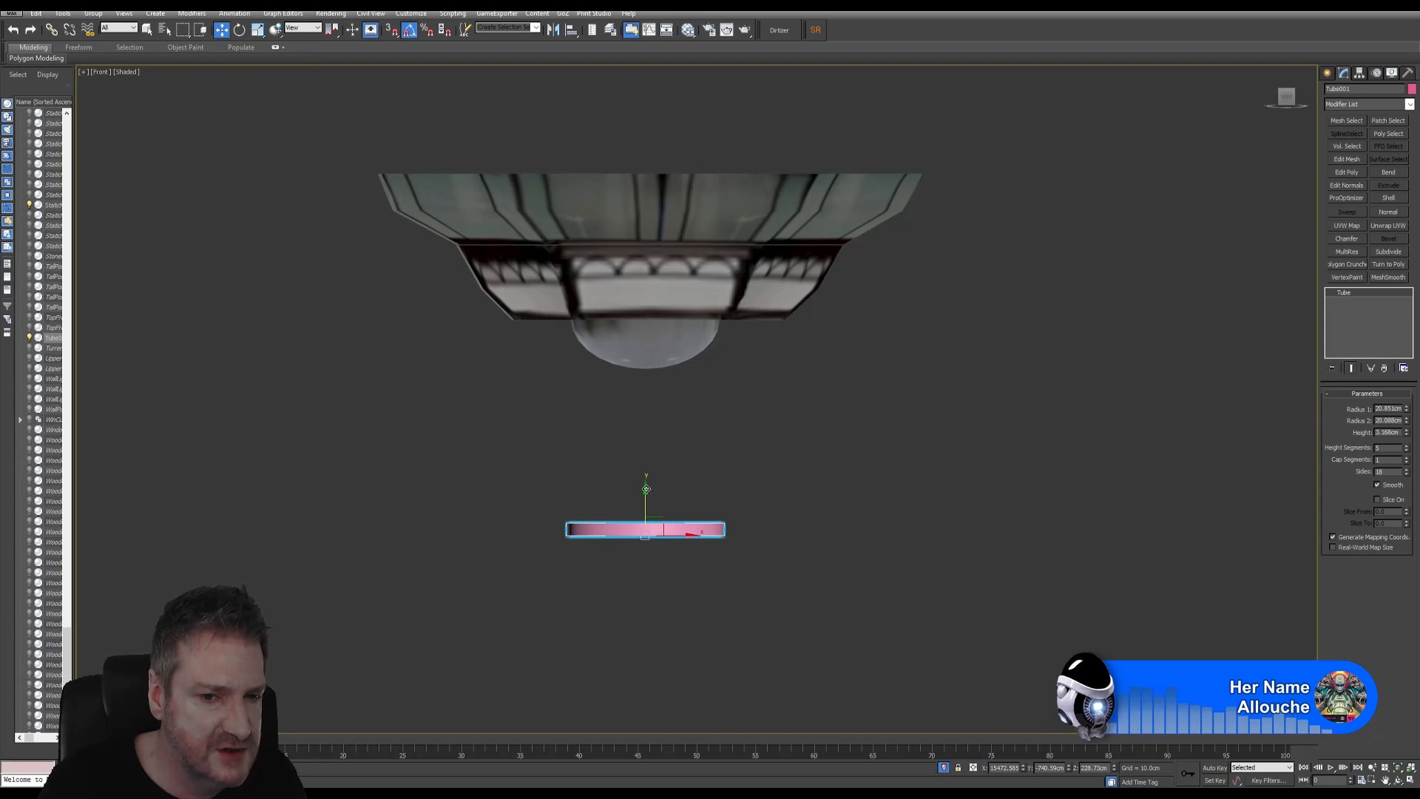
drag(645, 497, 655, 297)
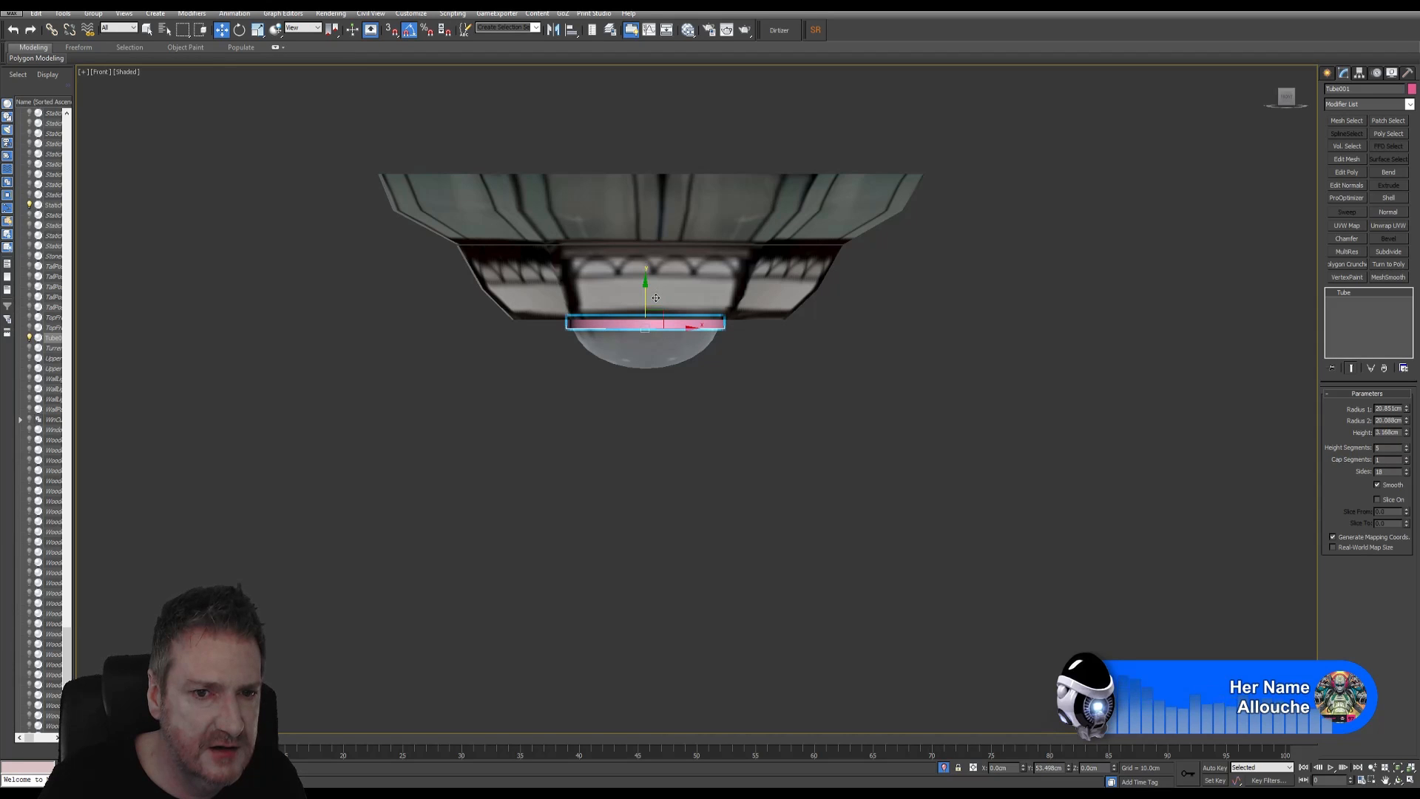
click(1413, 780)
scroll(642, 426, up, 3)
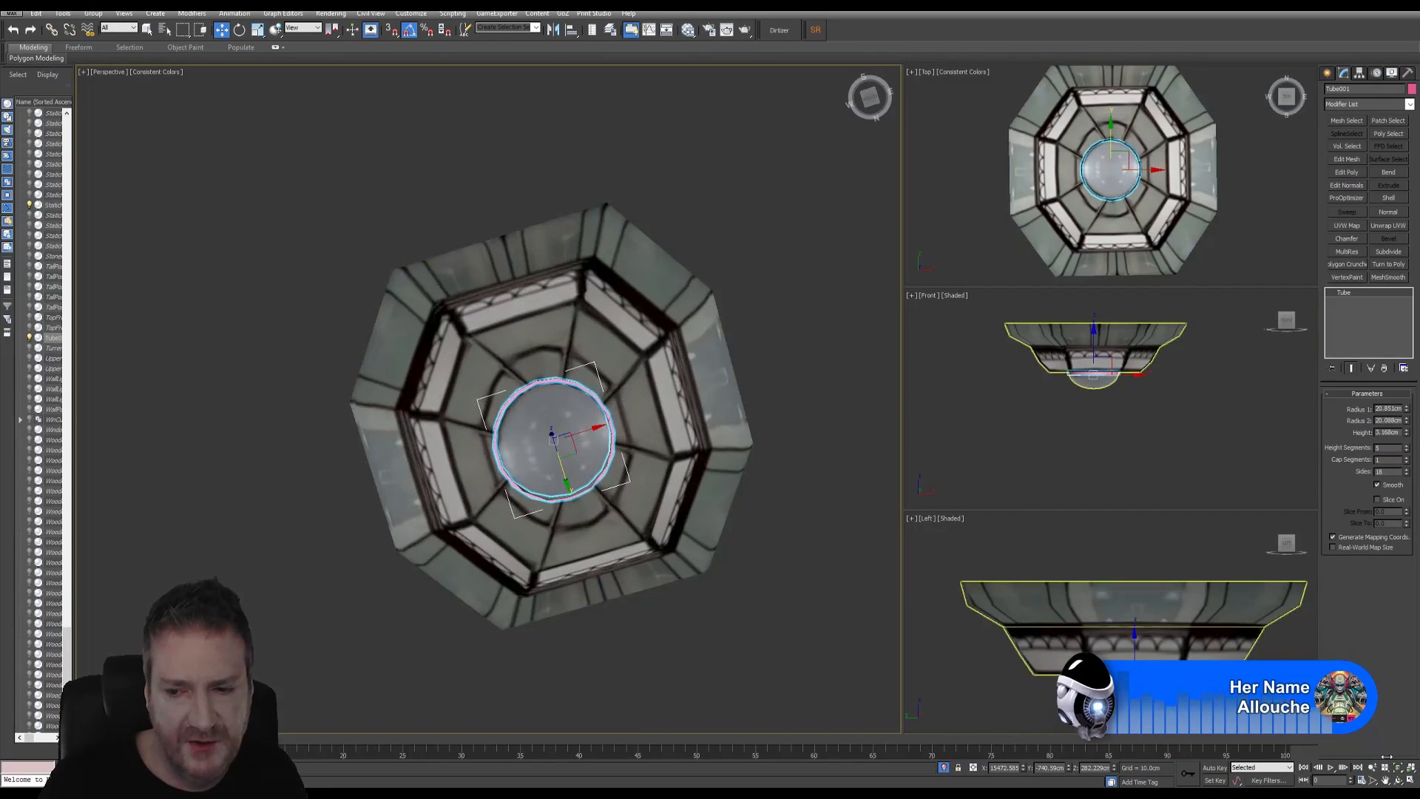
Nudge the ring slightly along X and Y in the Top view to centre it on the glass dome
key(ctrl+r)
drag(592, 318, 549, 367)
scroll(551, 436, up, 5)
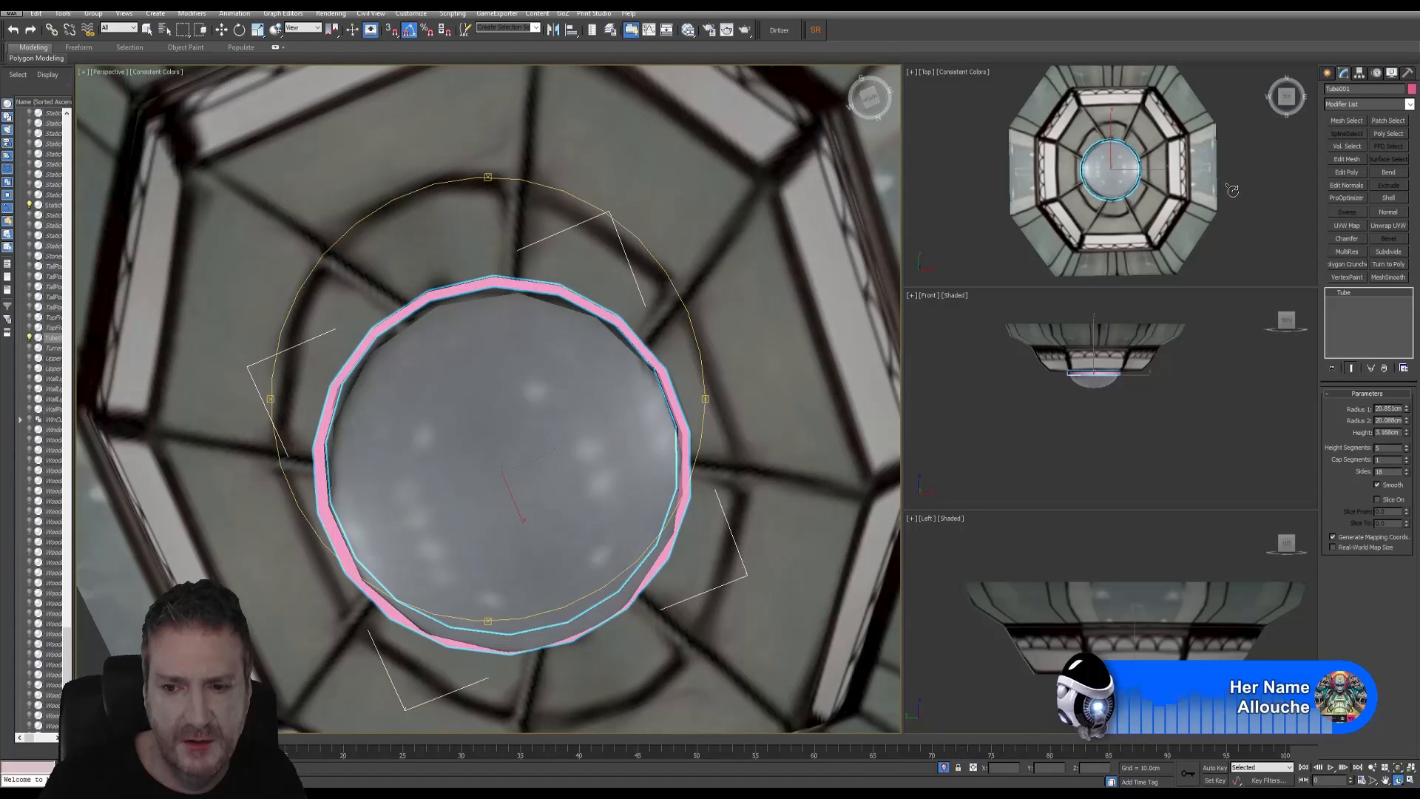
right_click(1232, 191)
key(w)
click(1409, 780)
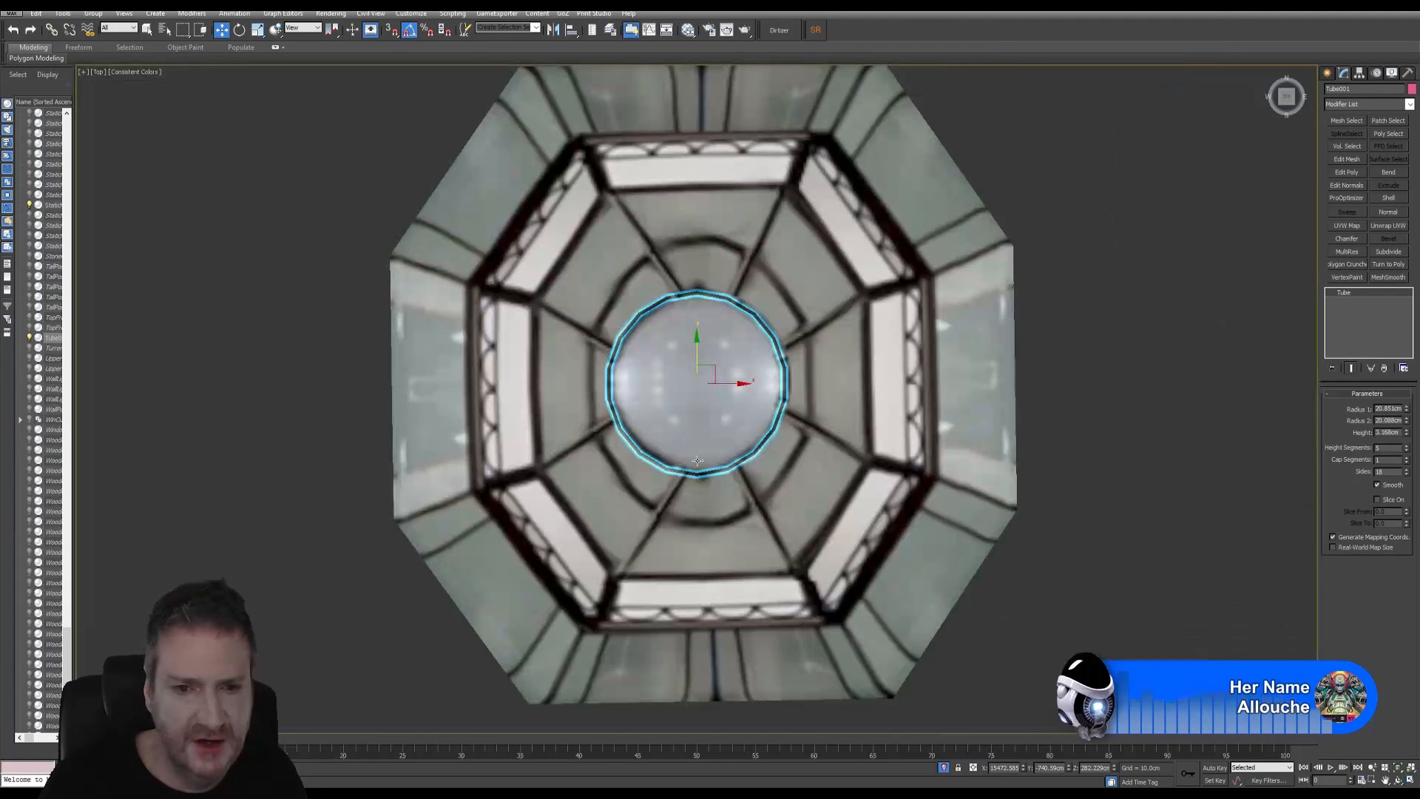
scroll(641, 339, up, 4)
scroll(641, 339, up, 3)
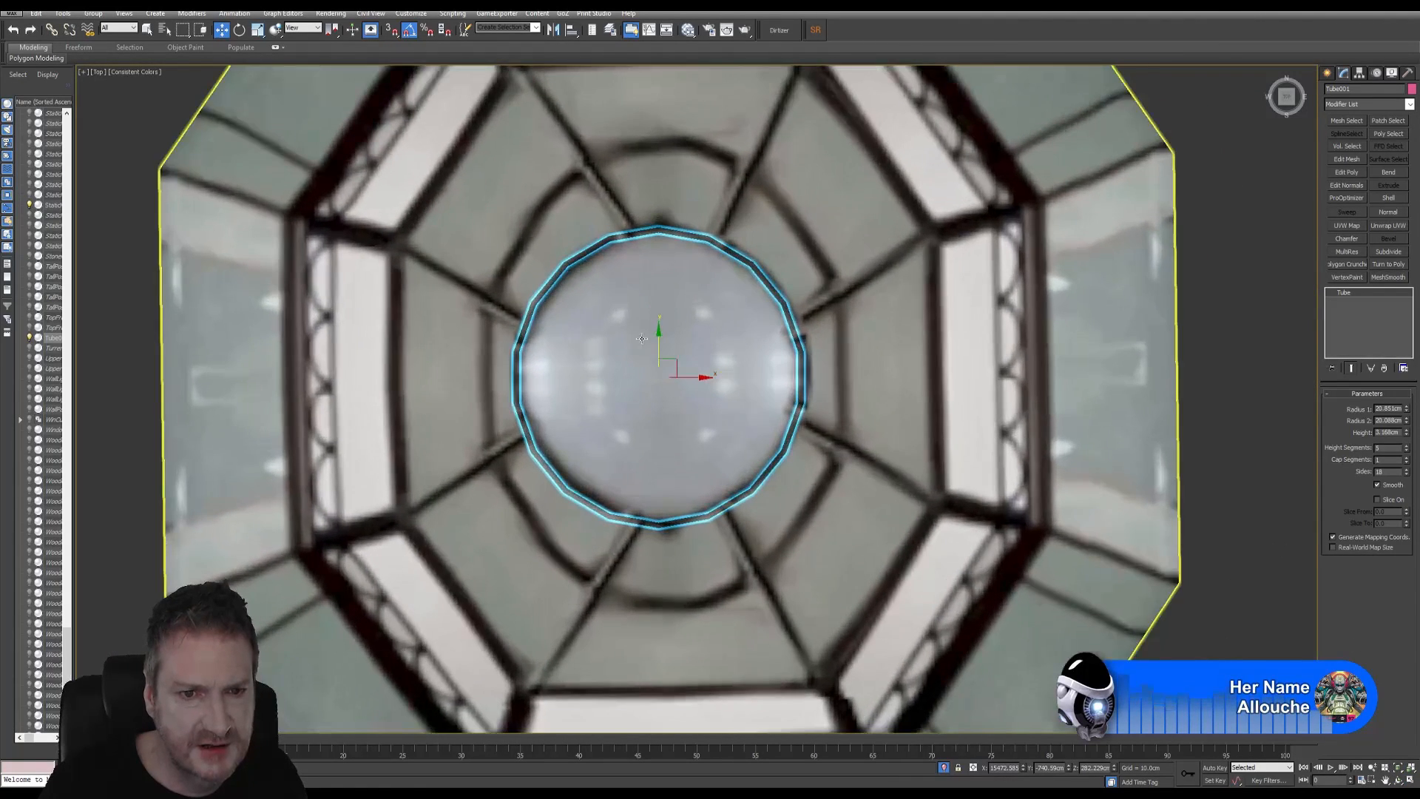
scroll(665, 346, up, 3)
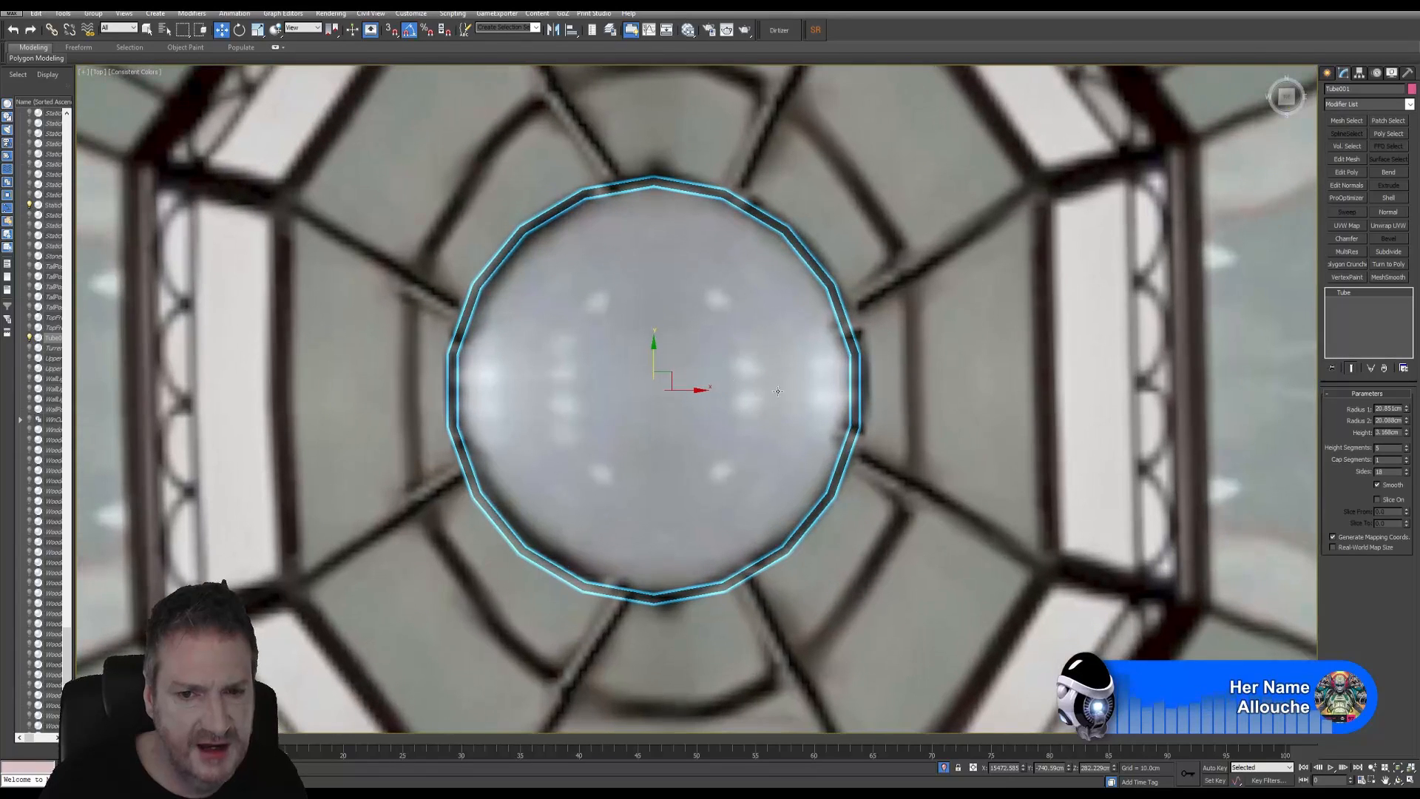
drag(696, 390, 701, 392)
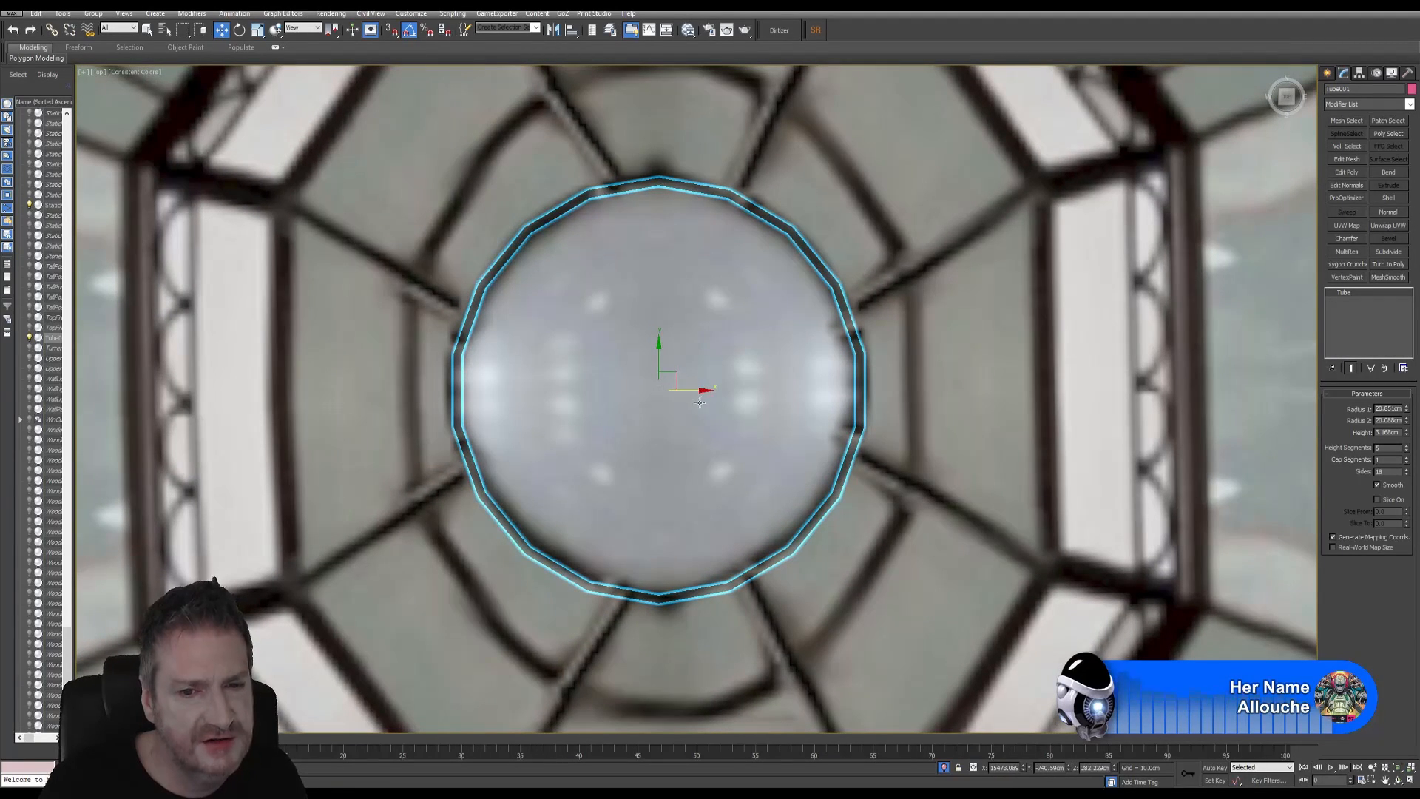
drag(657, 357, 659, 354)
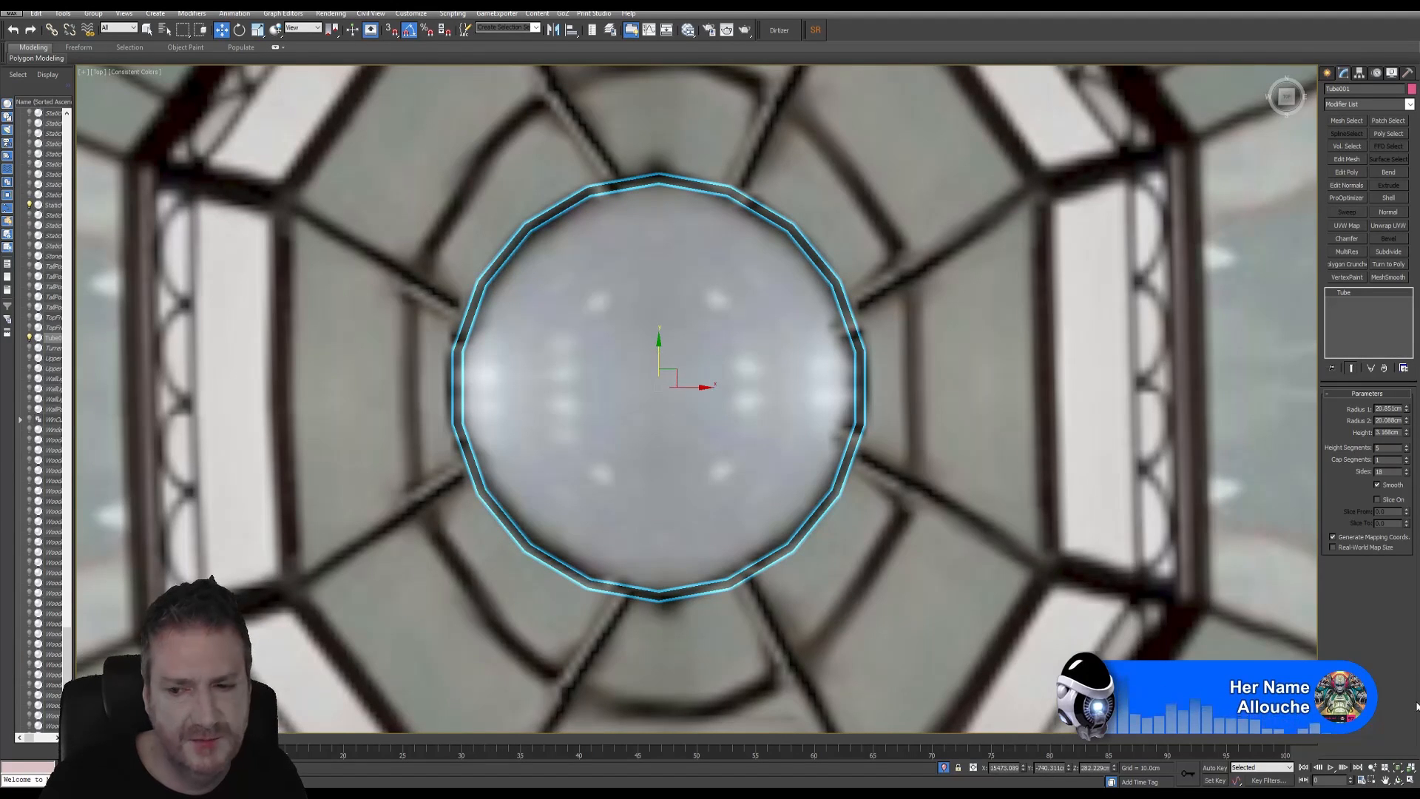
Set the tube's sides to 20 and add an Edit Poly modifier in edge selection mode
click(1411, 778)
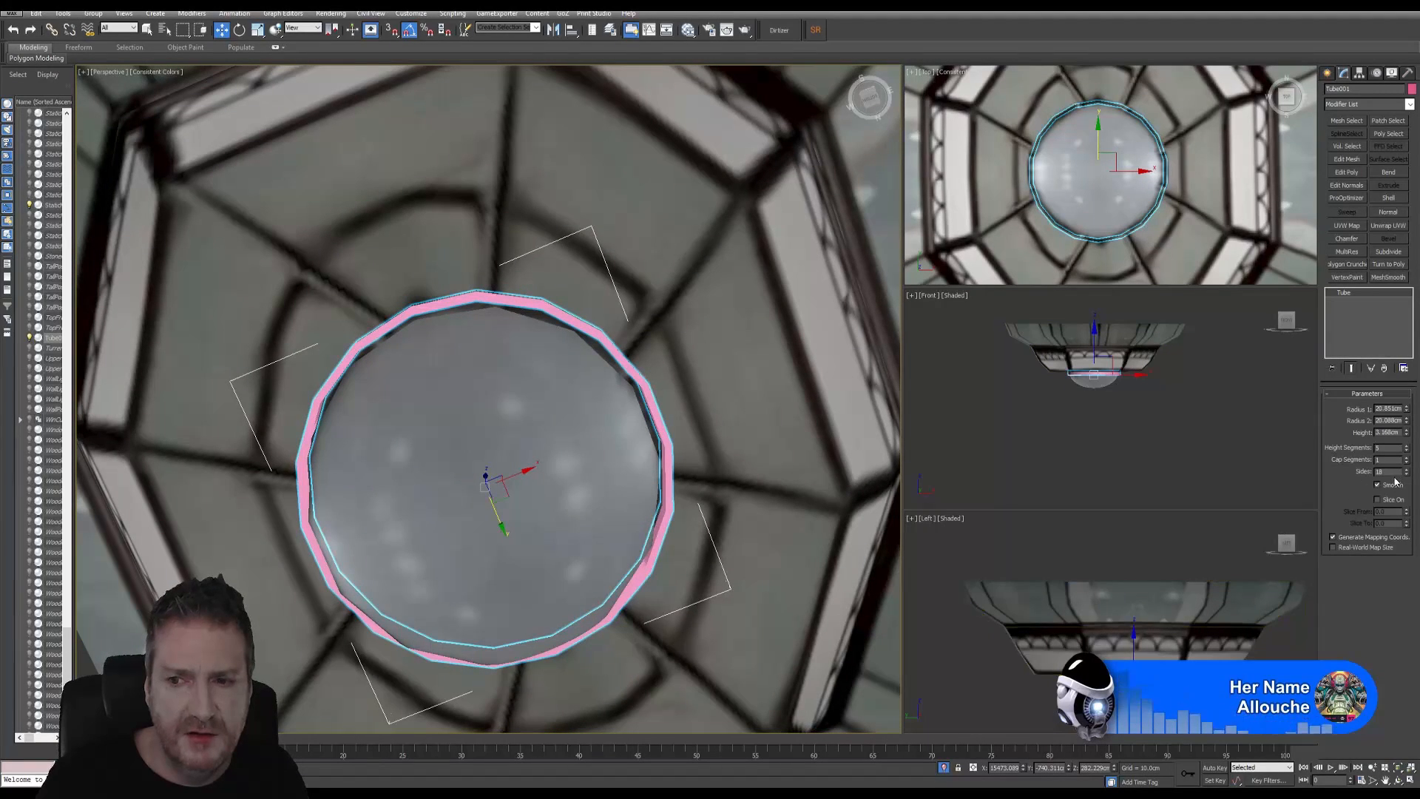
key(Return)
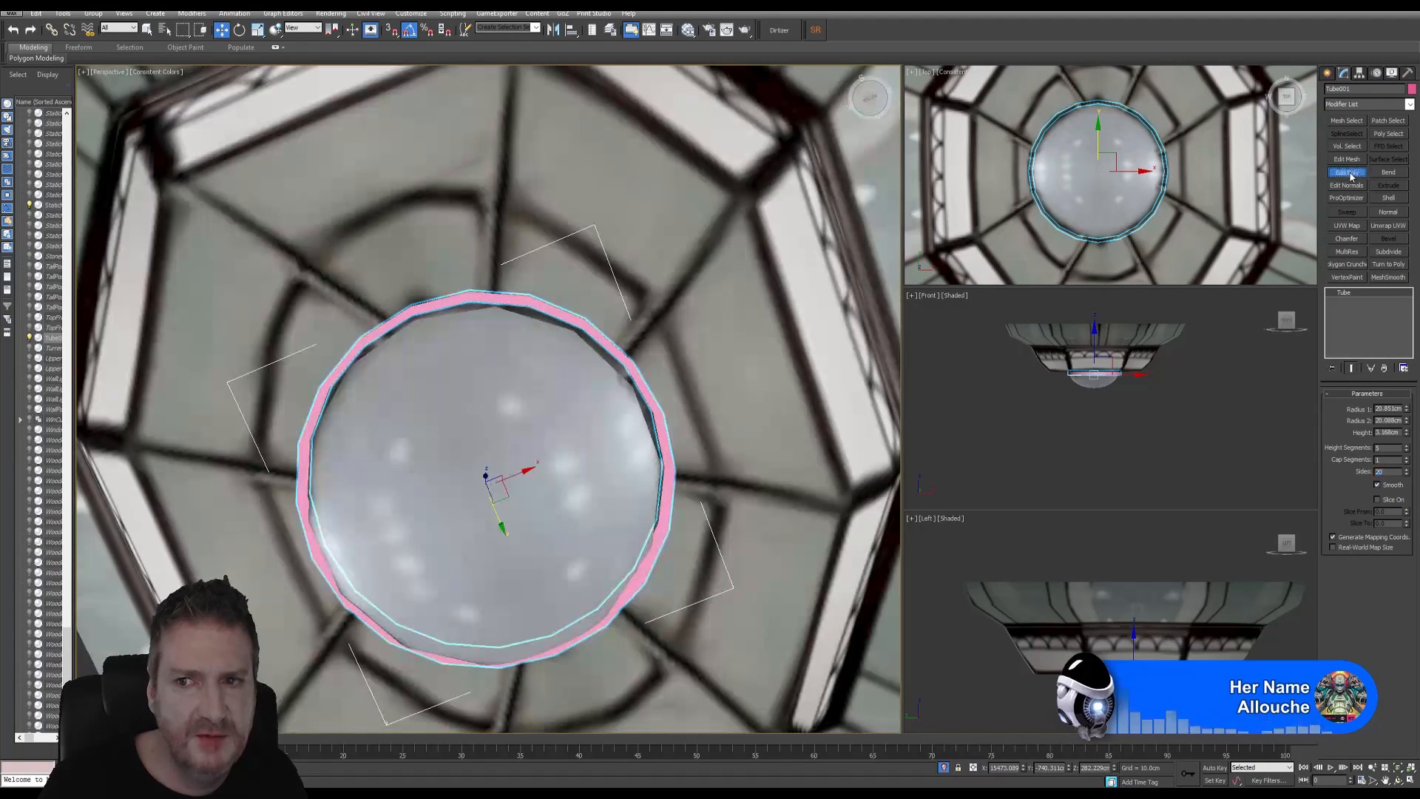
click(1347, 172)
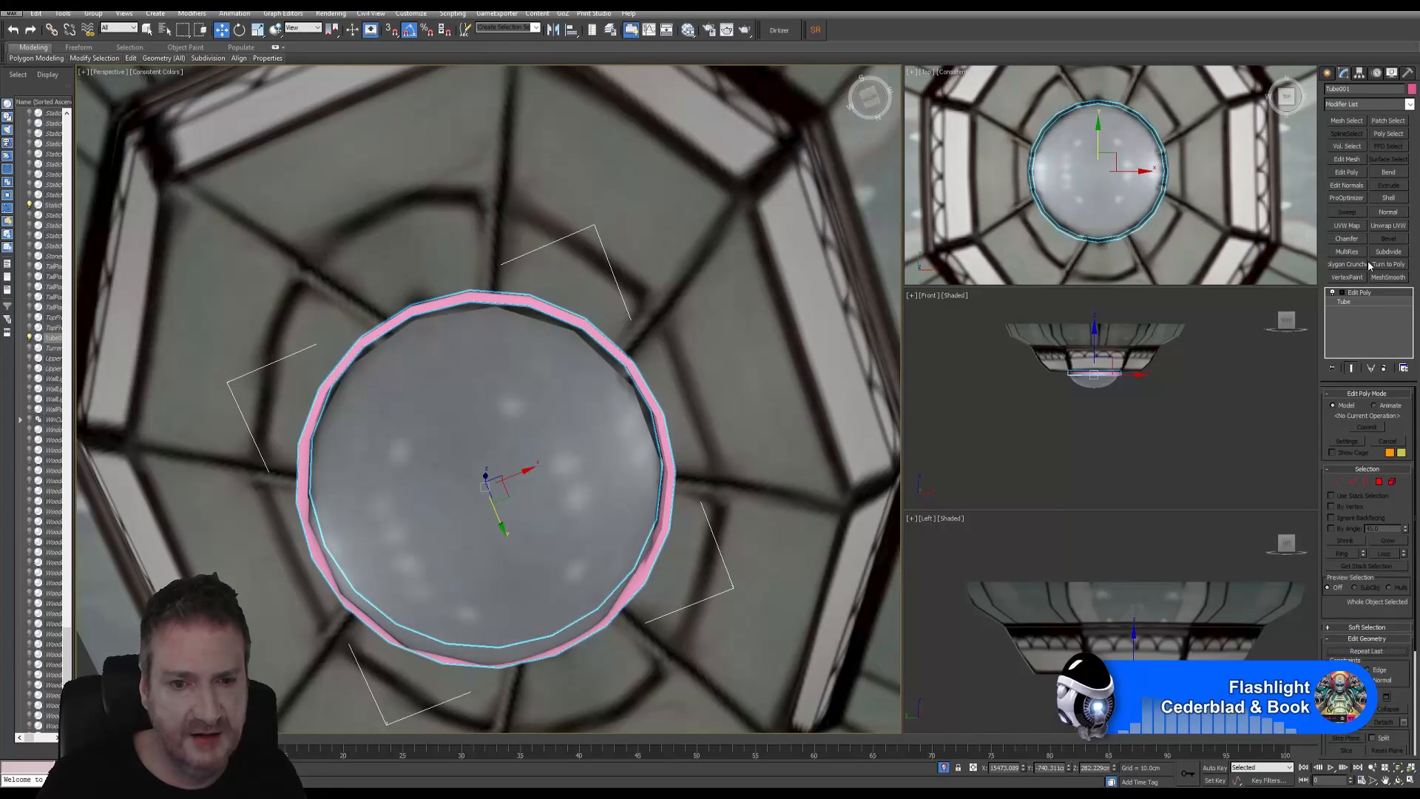
click(1367, 484)
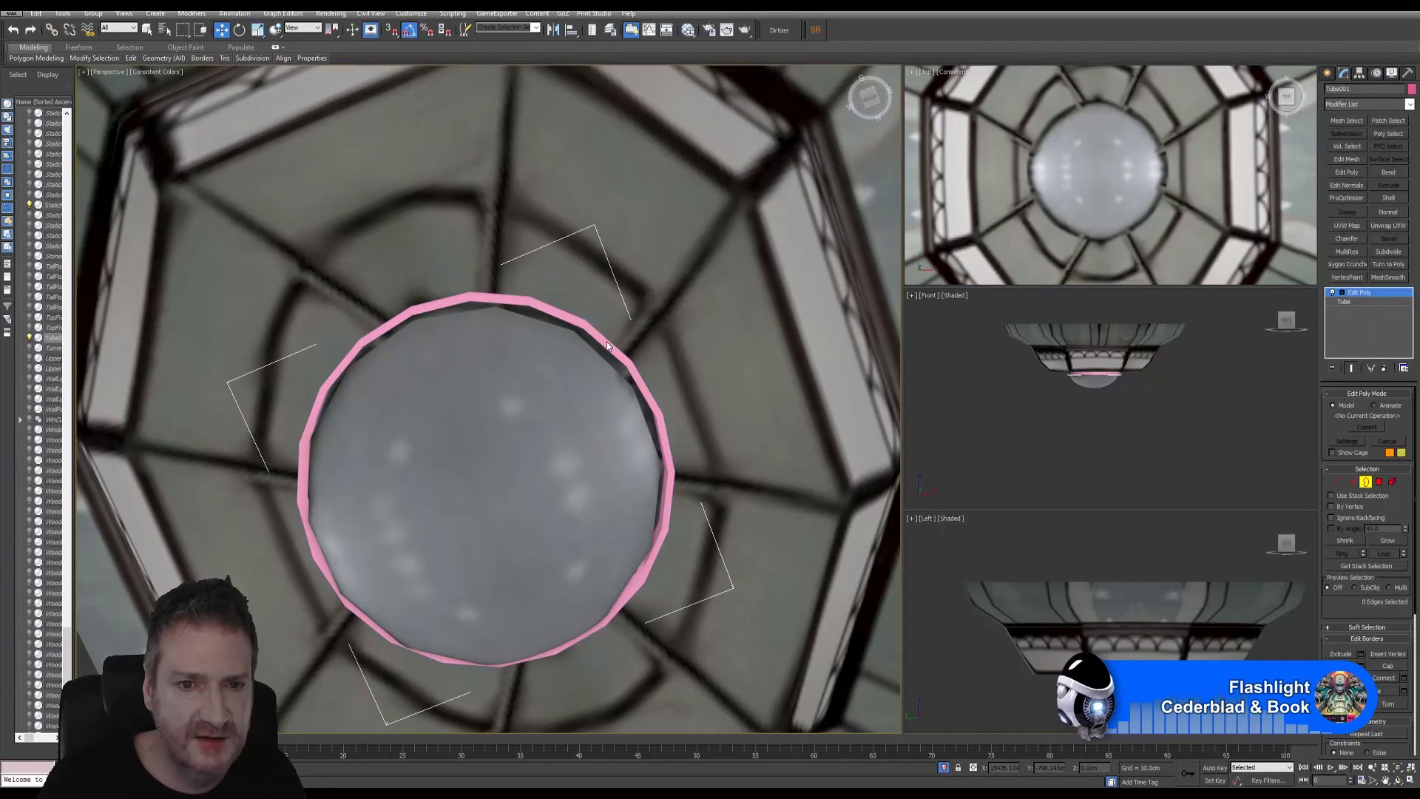
click(1353, 482)
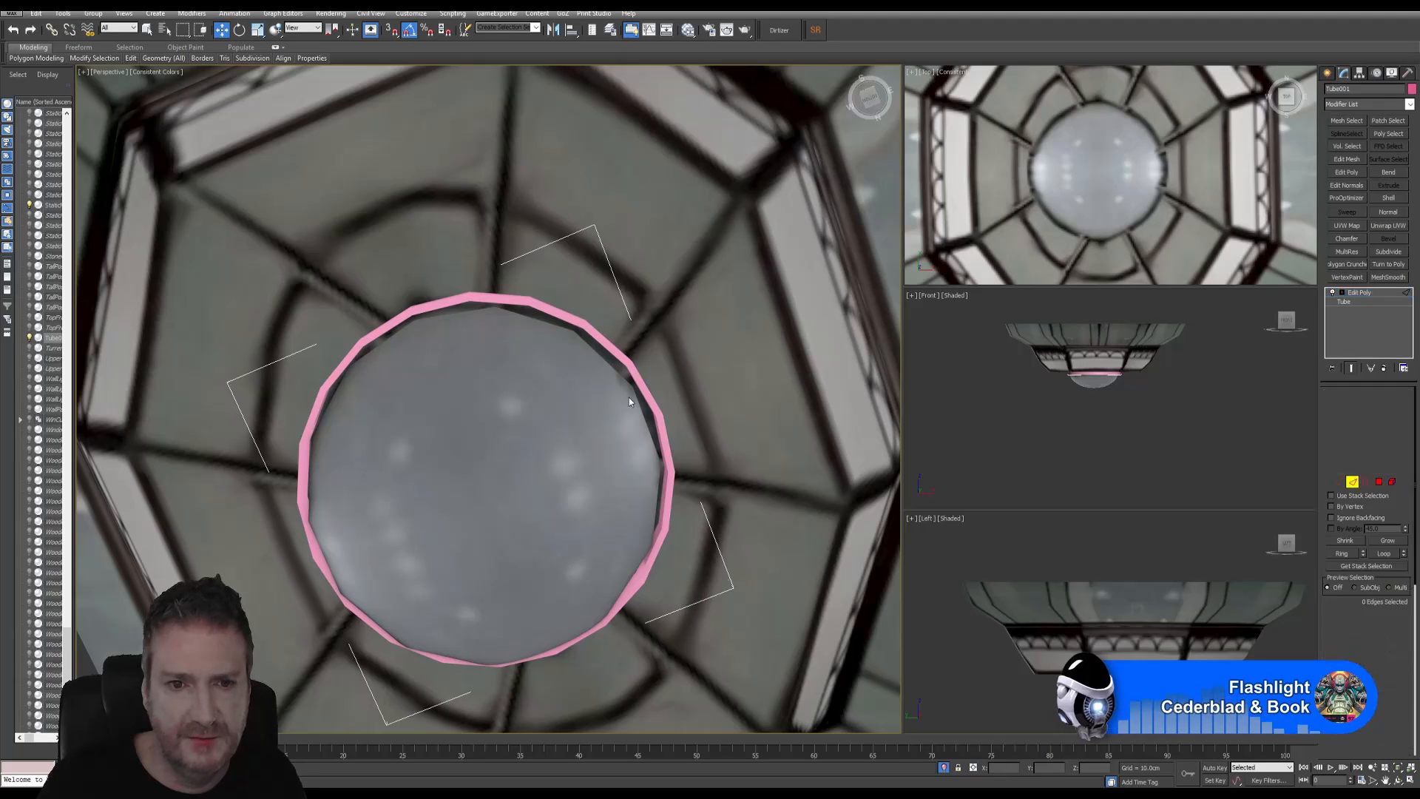
Switch the Perspective view to Shaded and select one edge on the outer rim of the ring's underside
key(ctrl+x)
middle_drag(615, 413, 579, 517)
key(ctrl+x)
scroll(508, 458, up, 6)
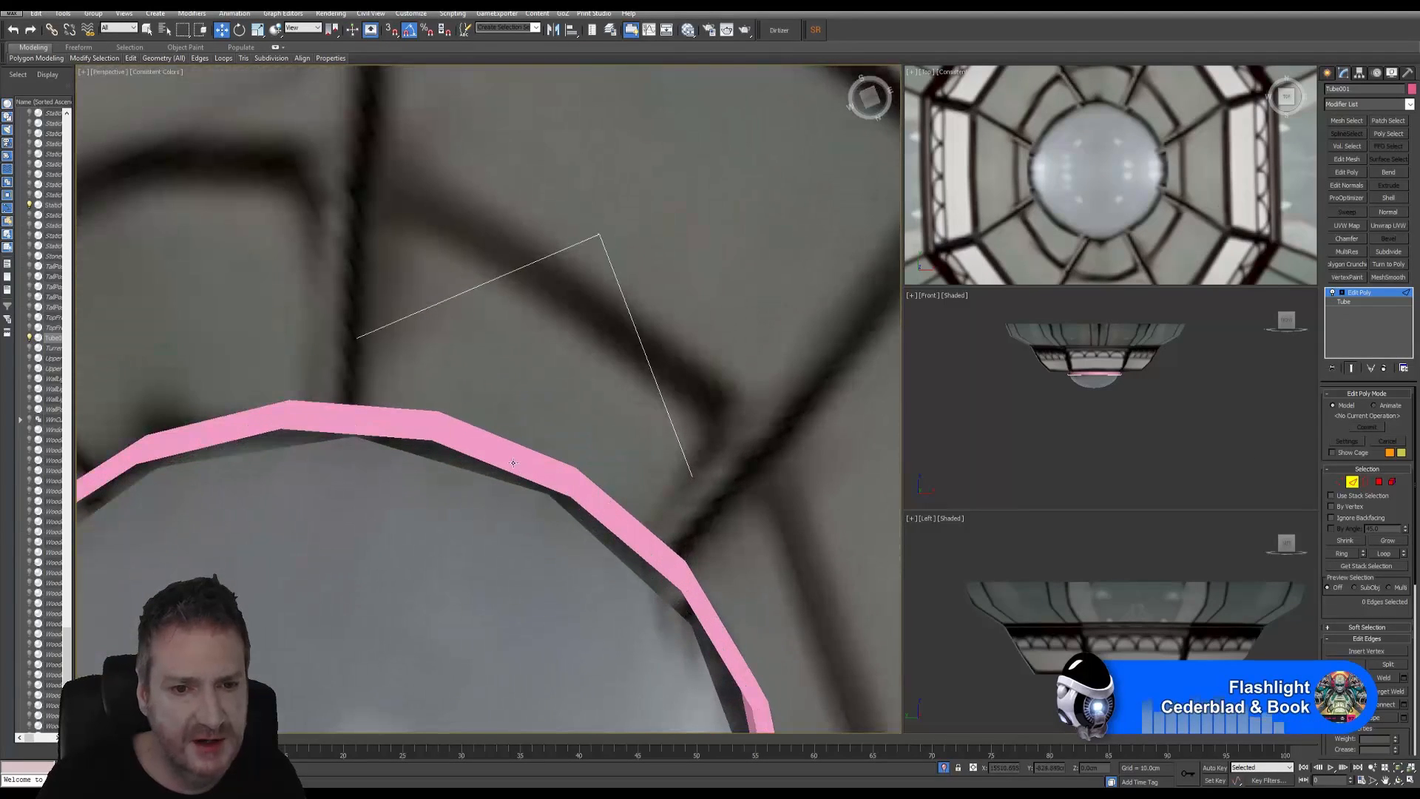
click(508, 458)
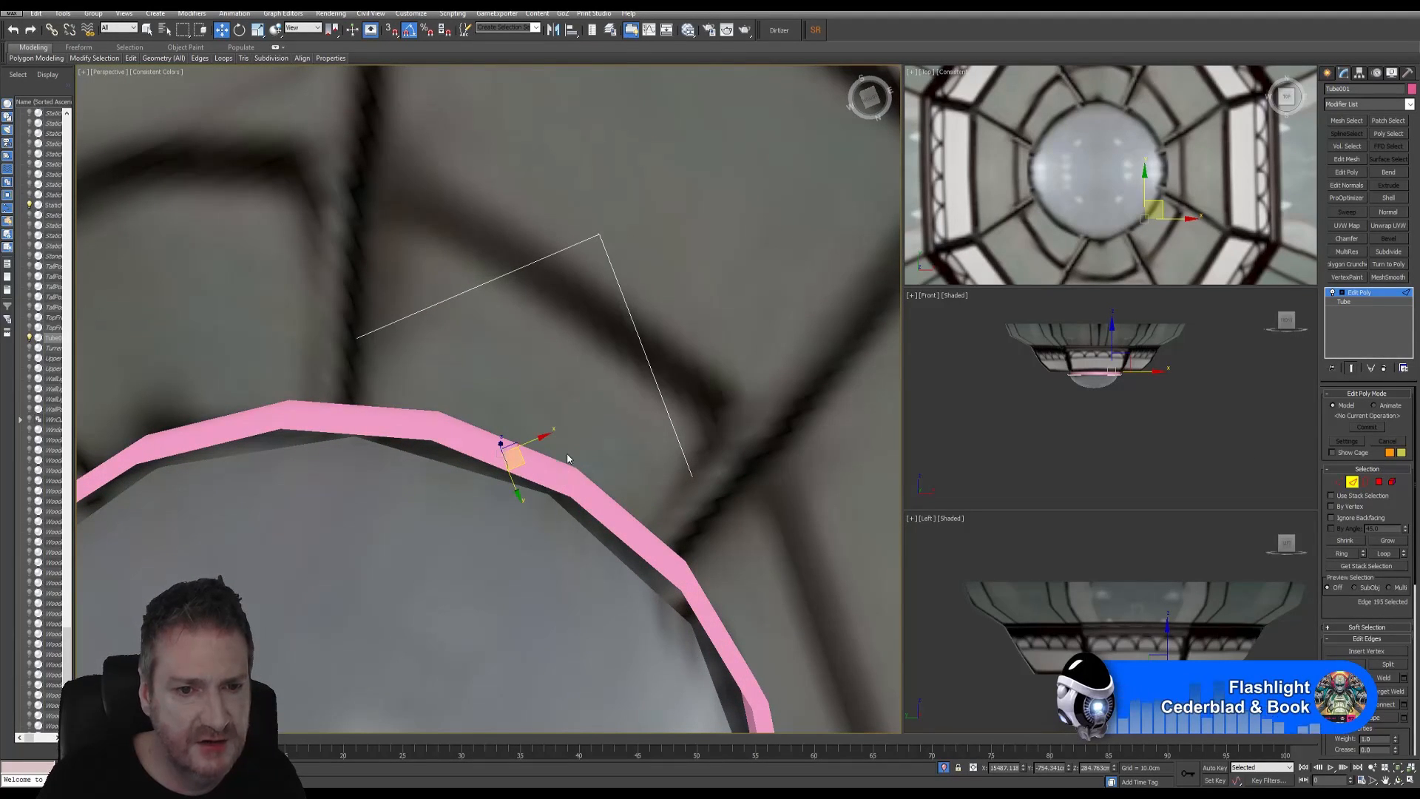
middle_drag(526, 418, 573, 263)
scroll(524, 316, up, 5)
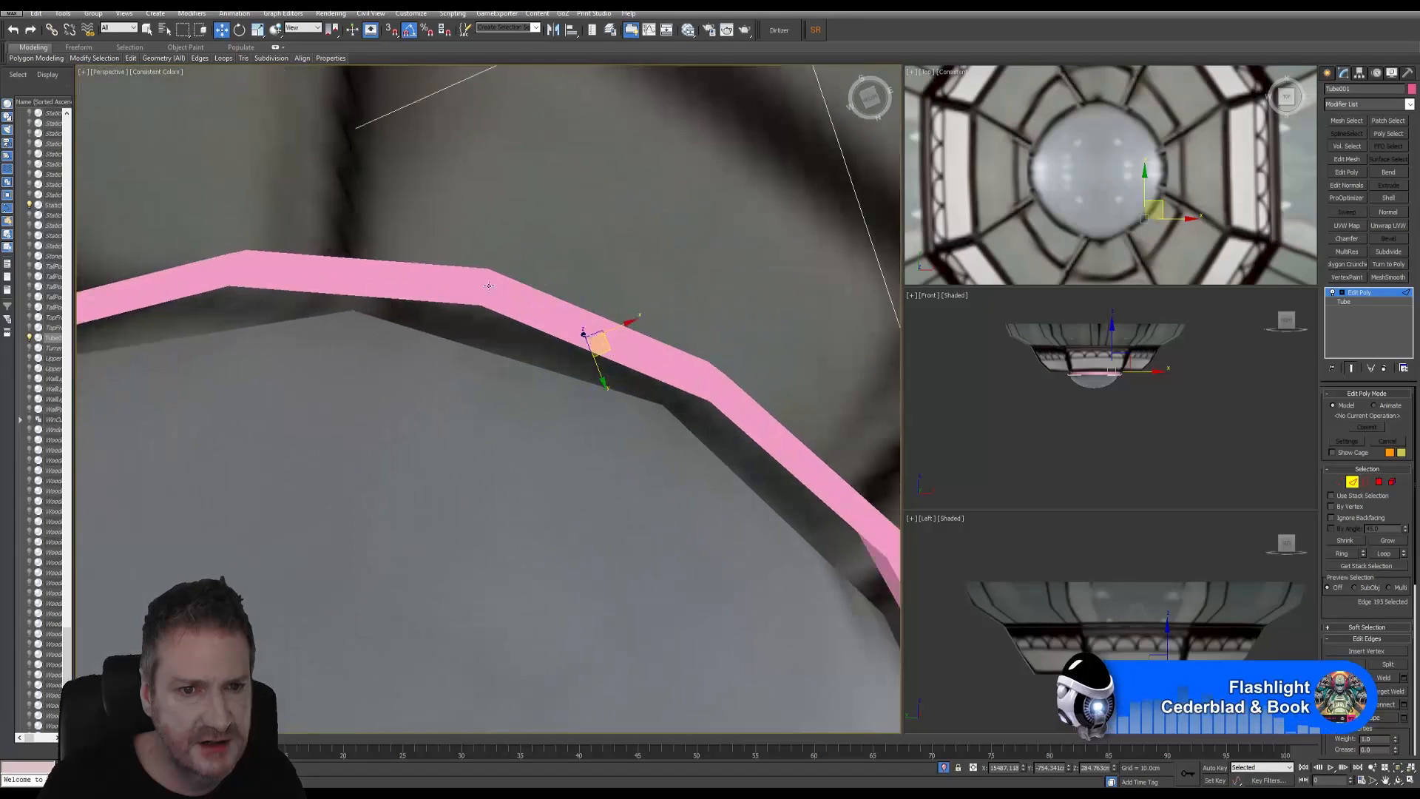
click(524, 314)
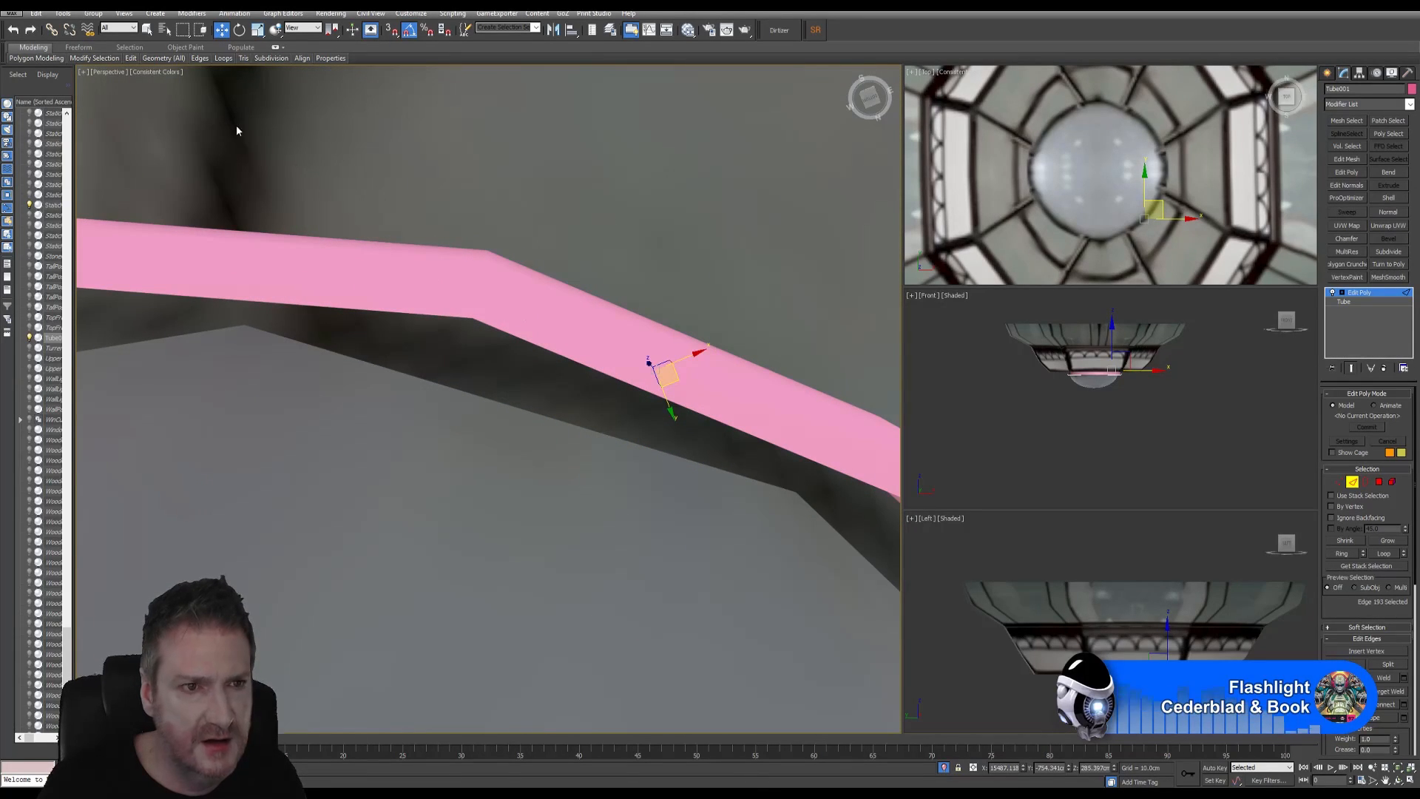
click(154, 72)
click(185, 97)
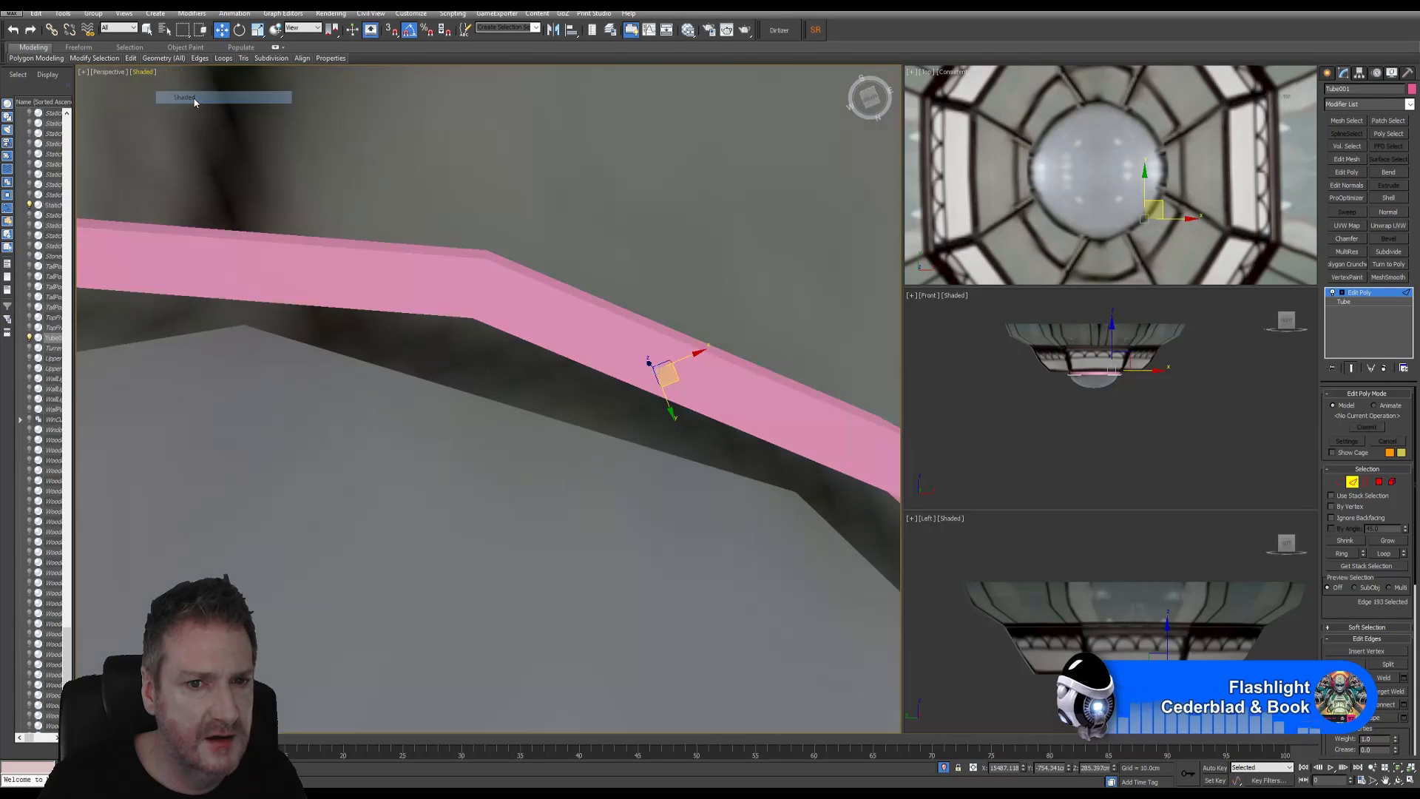
click(642, 324)
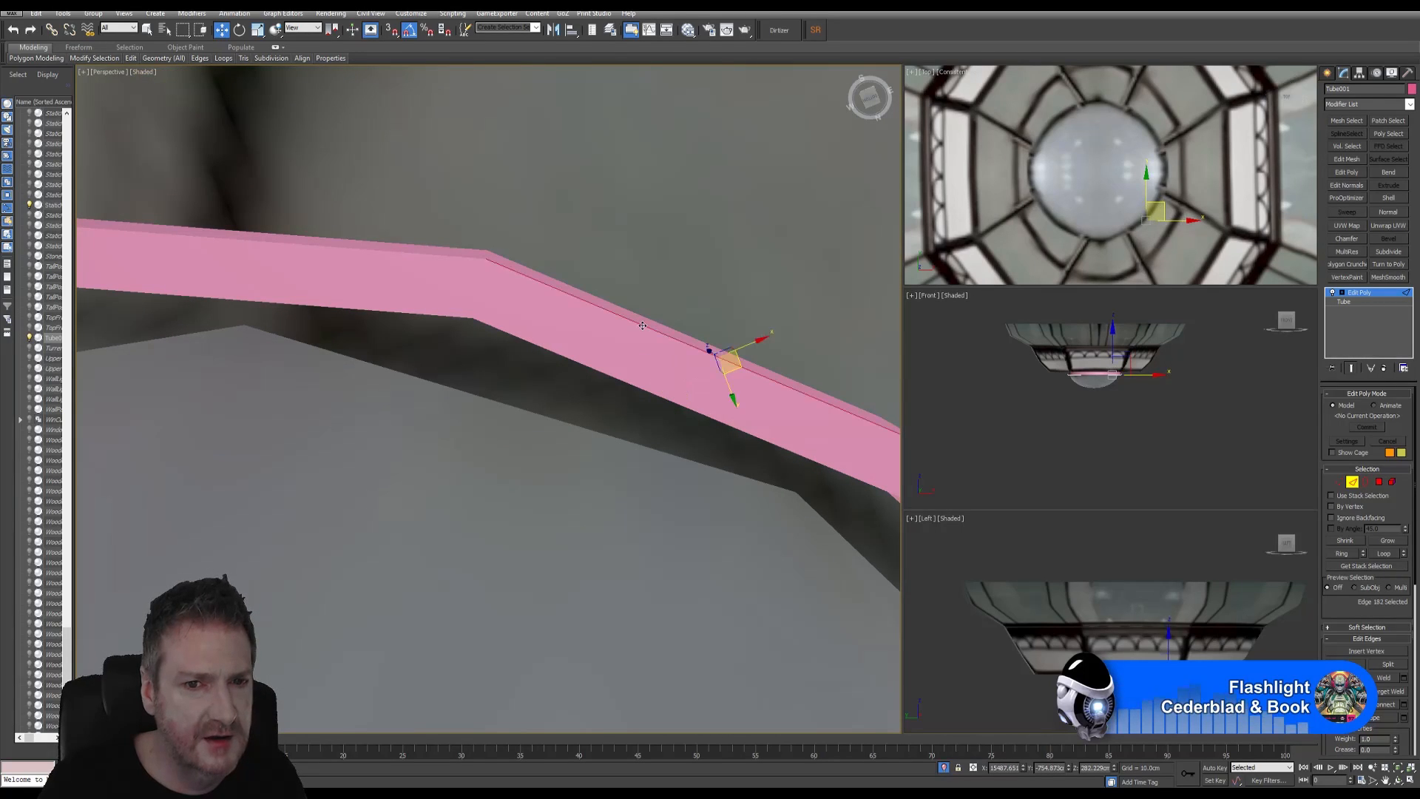
alt+middle_drag(434, 407, 267, 324)
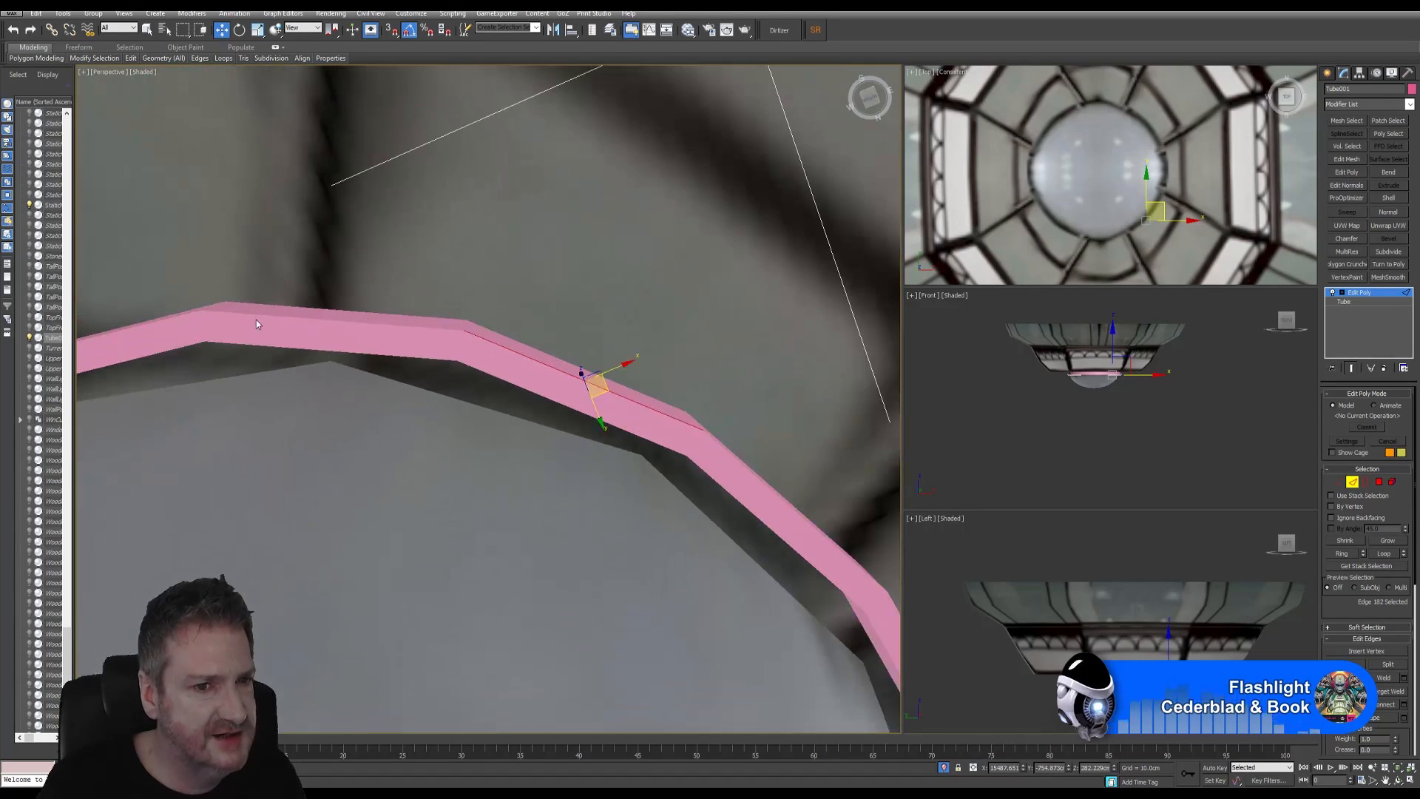
click(145, 73)
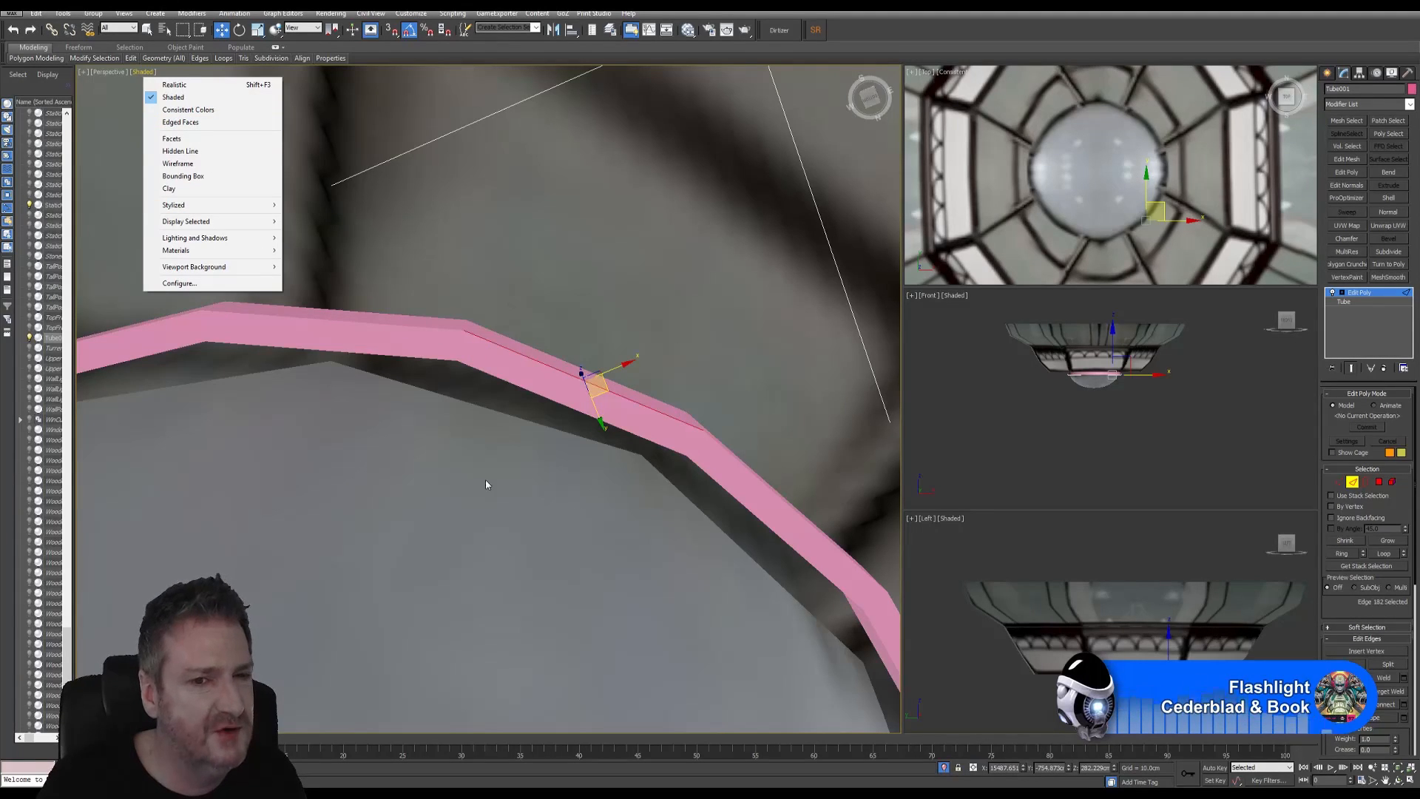
click(408, 54)
right_click(146, 80)
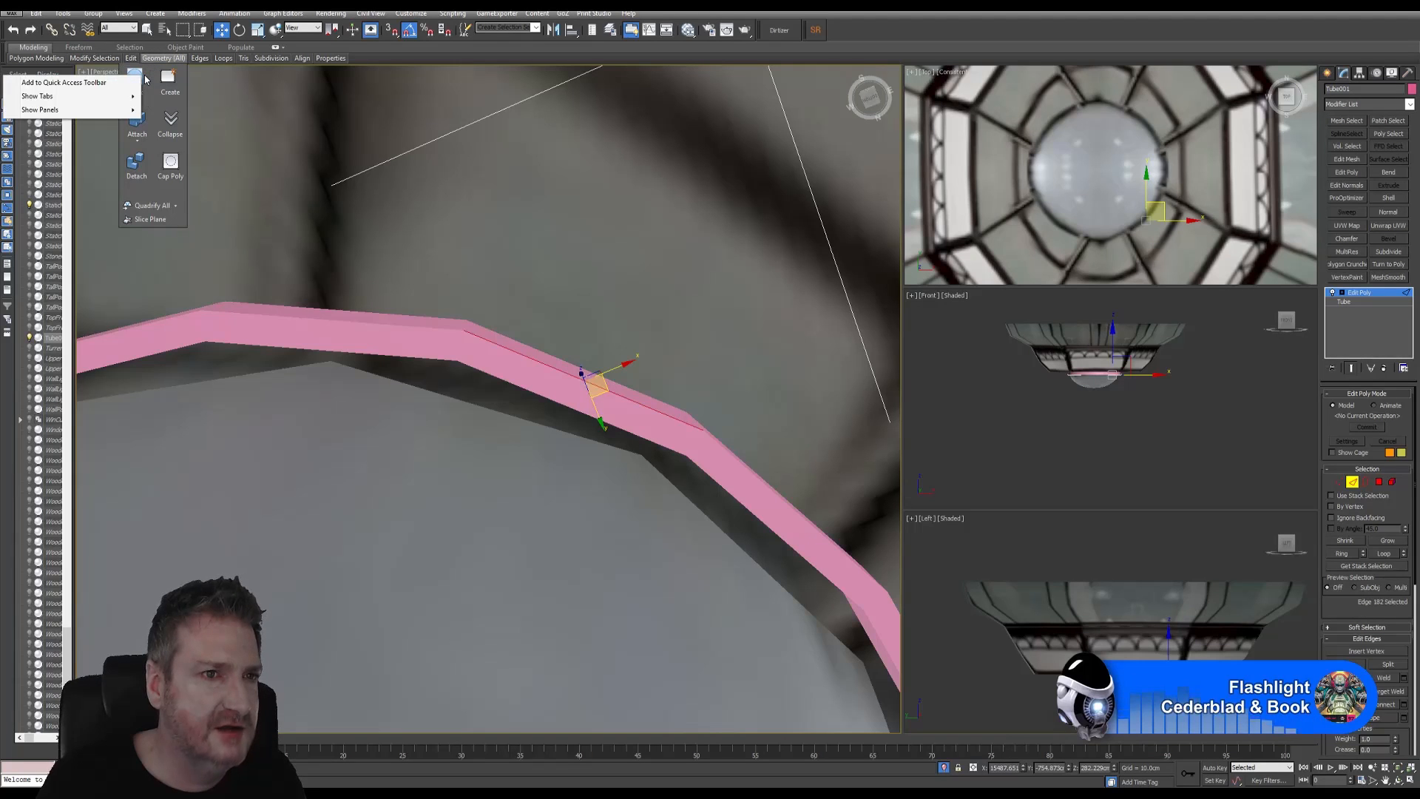
click(146, 80)
click(136, 80)
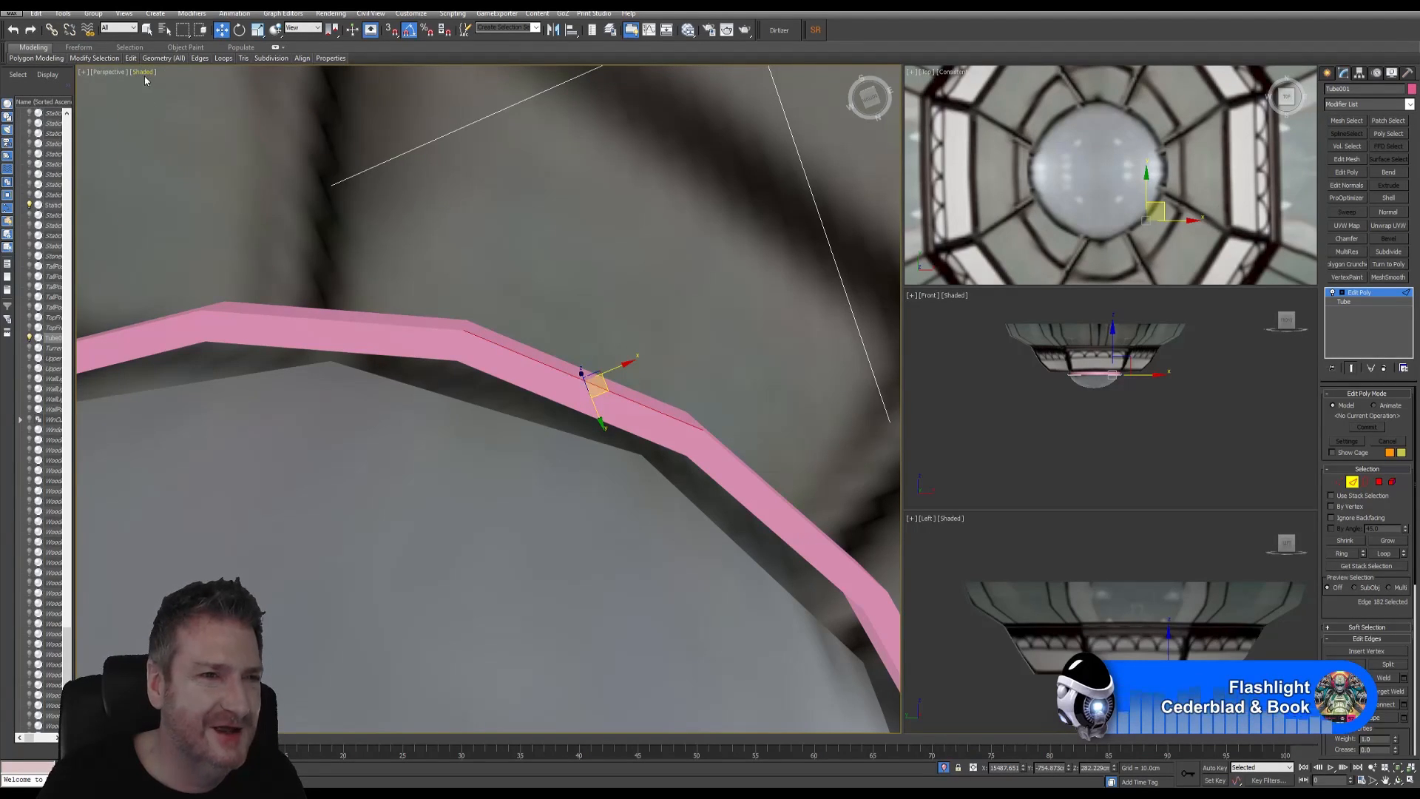
click(144, 73)
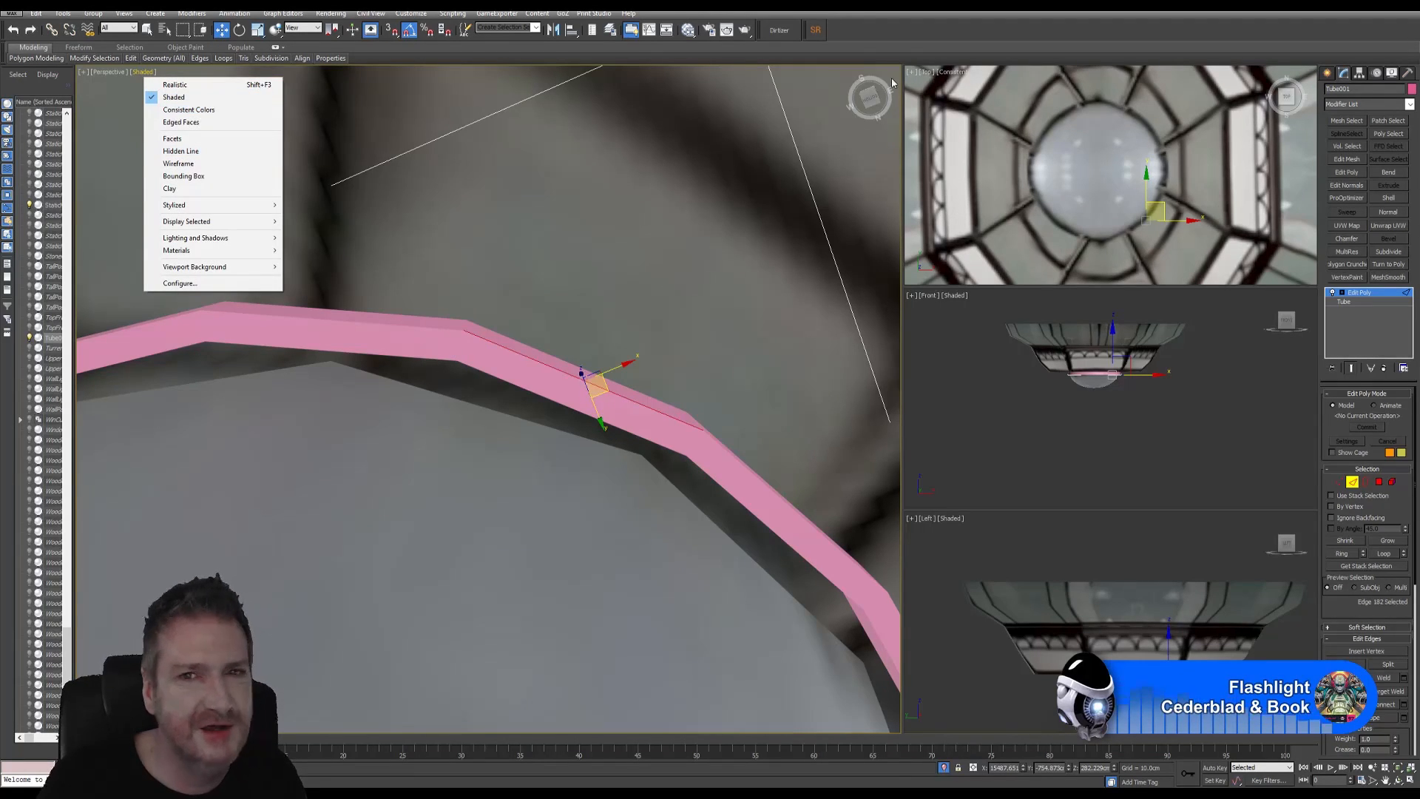
click(902, 40)
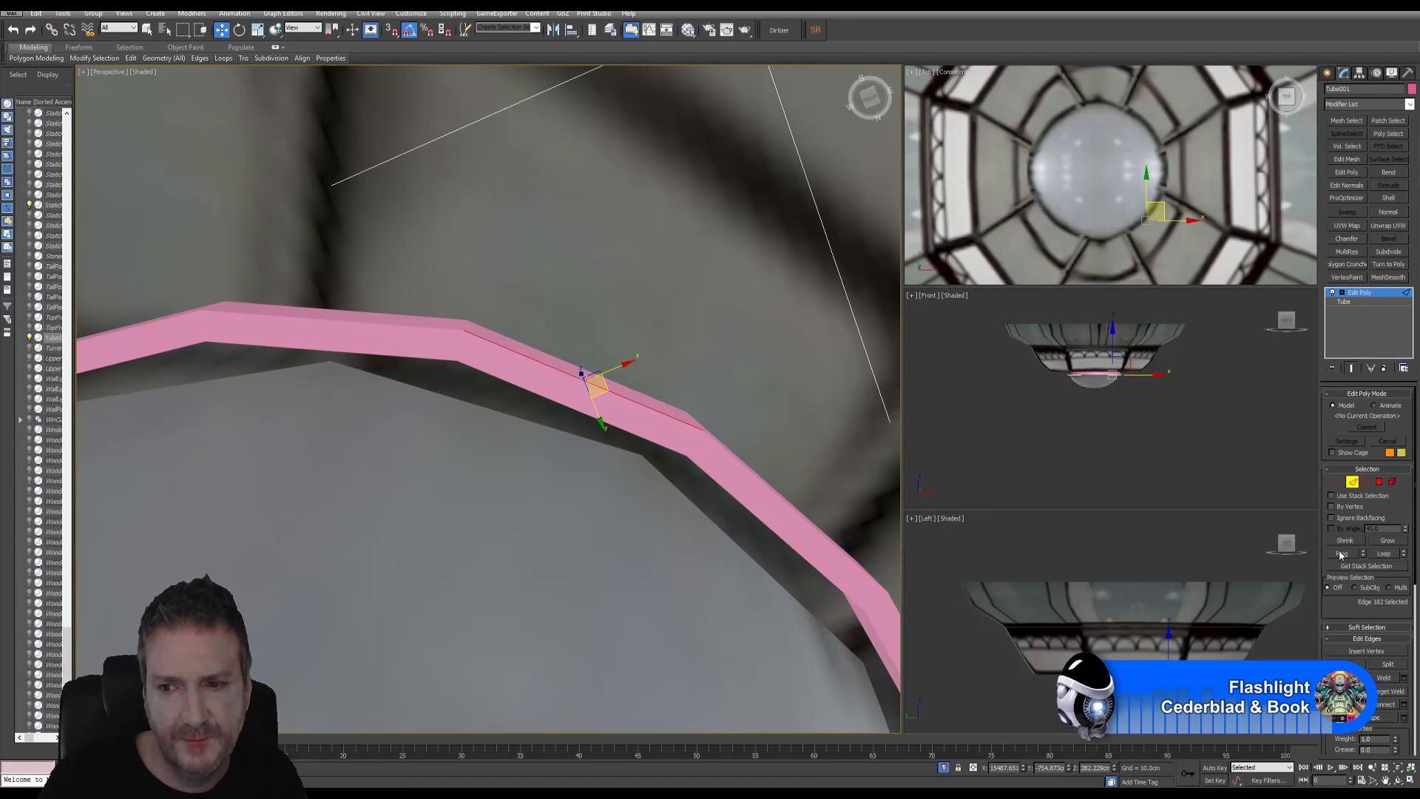
Select the complete outer and inner edge loops of the ring's underside
alt+click(619, 406)
key(ctrl+z)
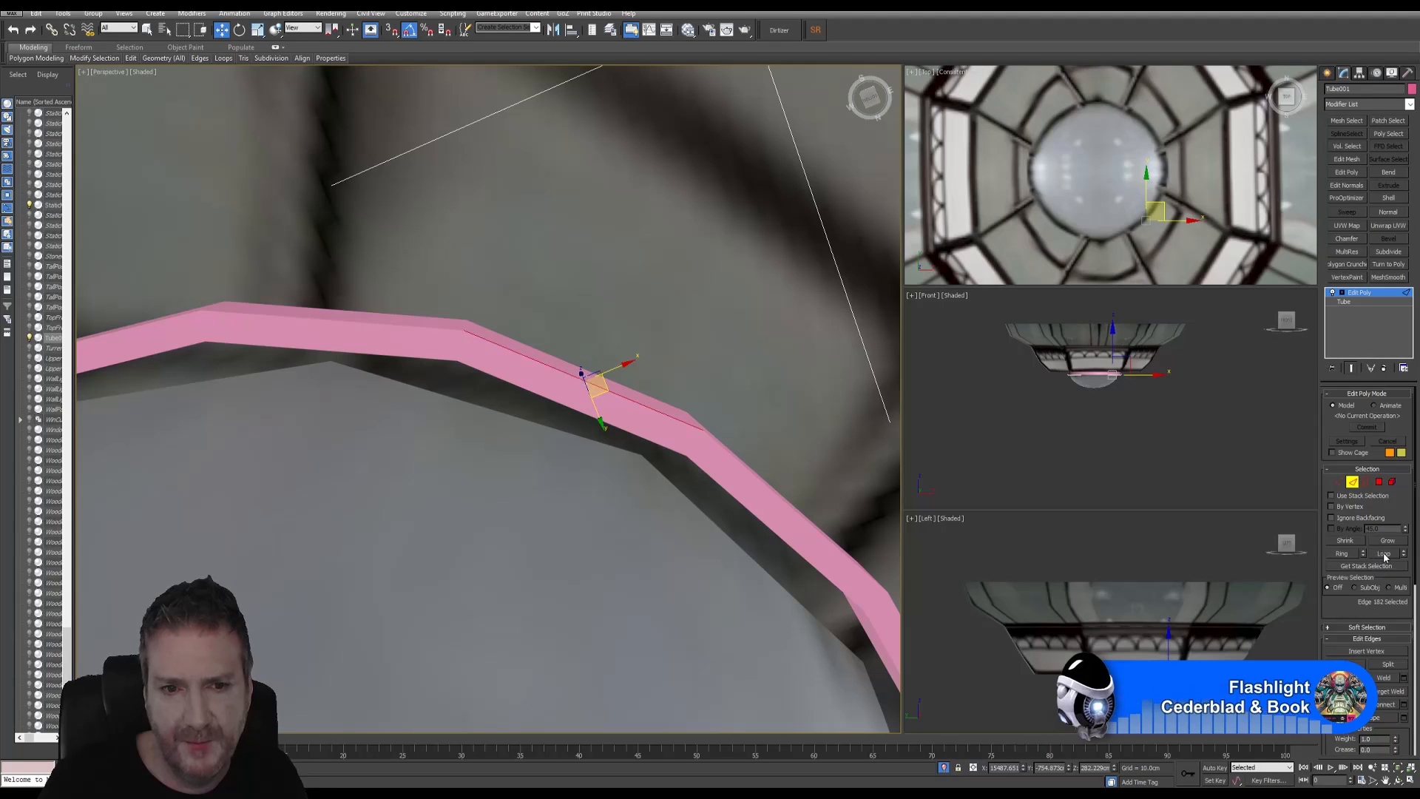
click(1383, 554)
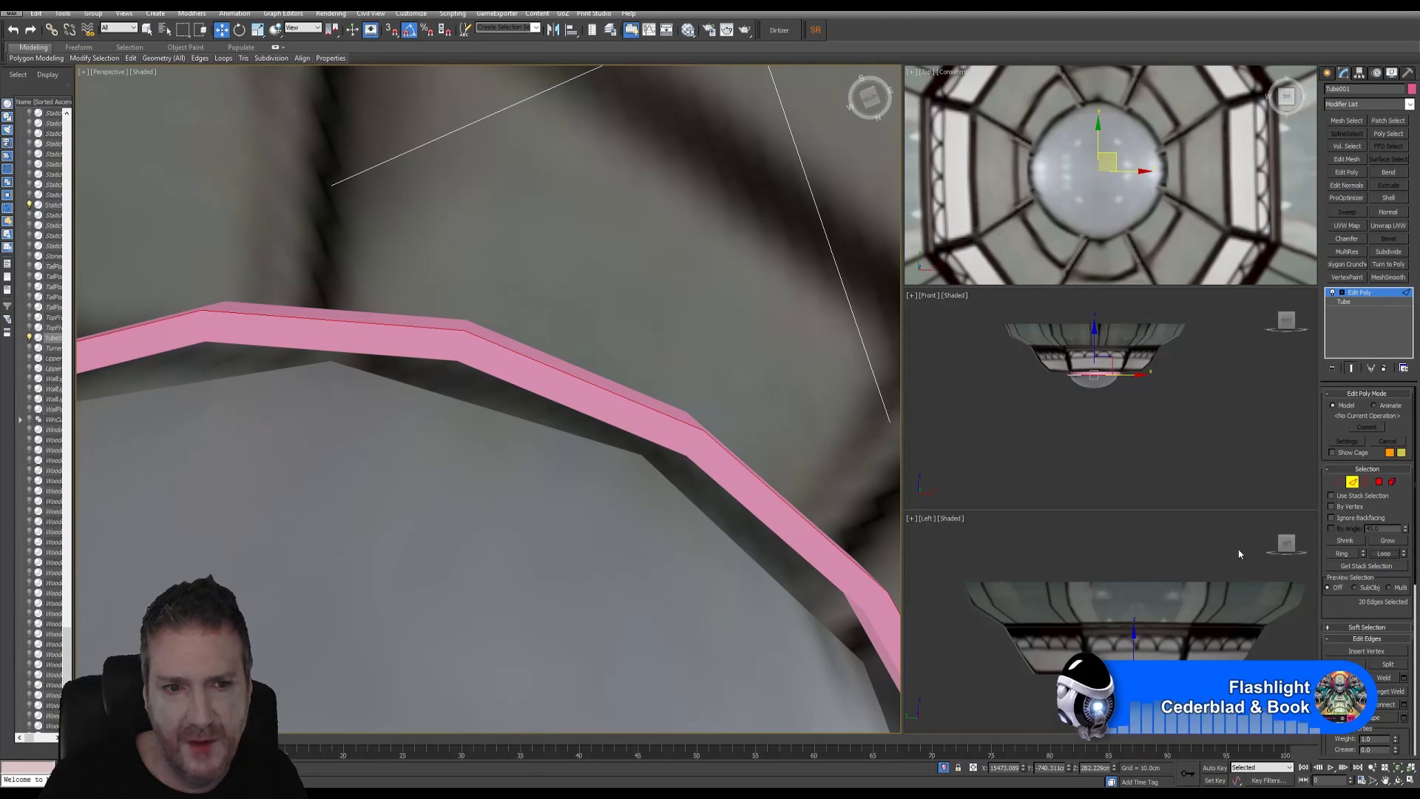
ctrl+click(609, 424)
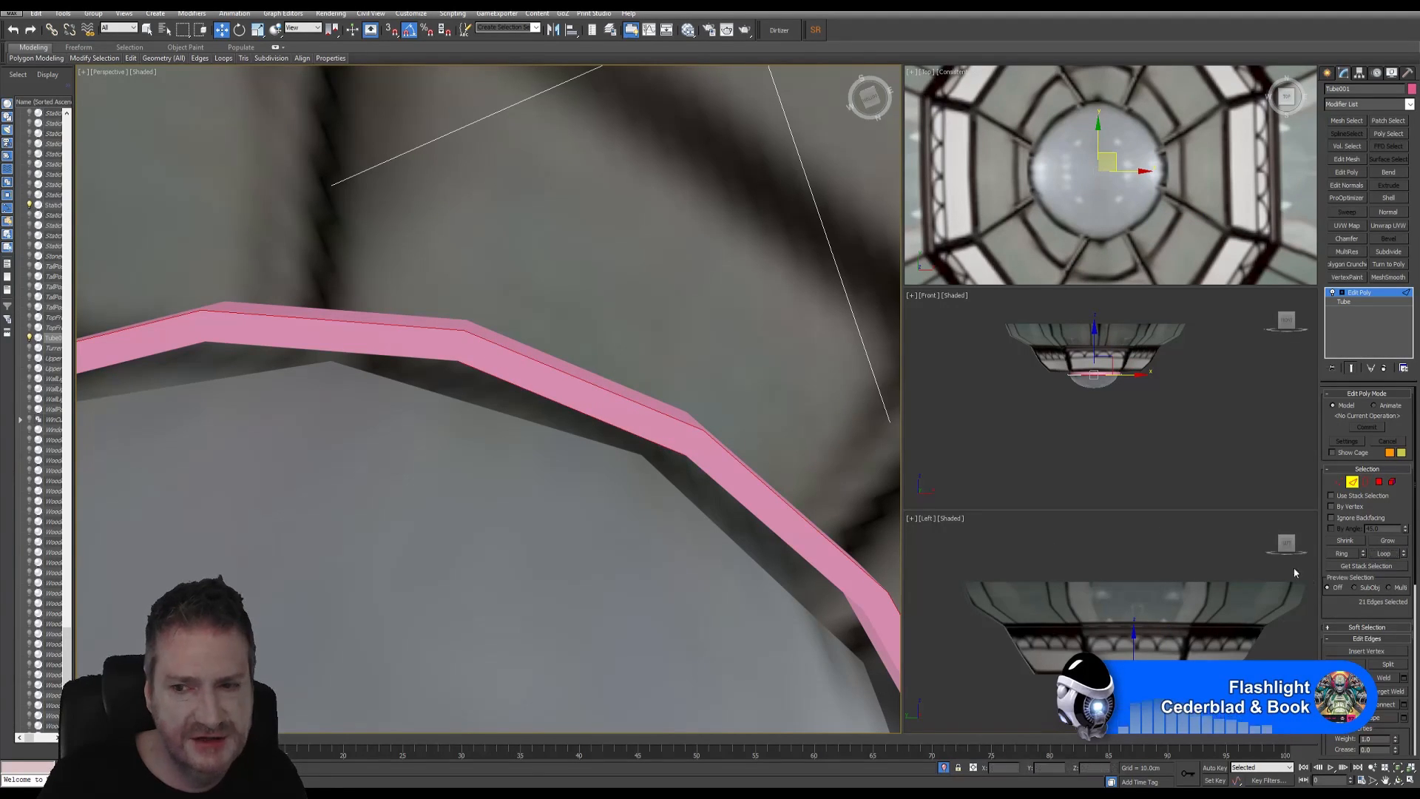
click(1383, 554)
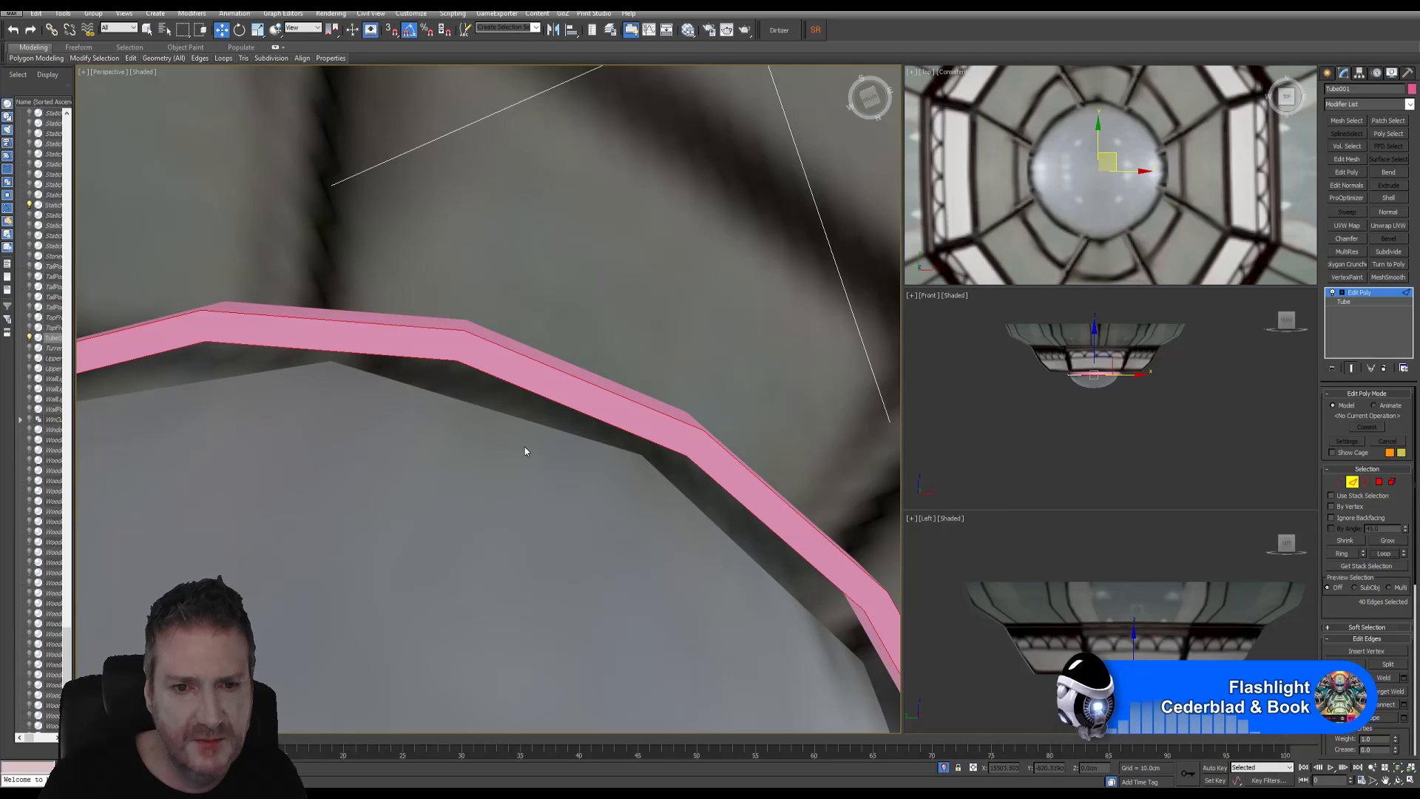
Add a Chamfer modifier to the ring's selected edge loops with an amount of about 0.48 cm and a tension of about 0.41
scroll(525, 447, down, 3)
scroll(560, 497, down, 1)
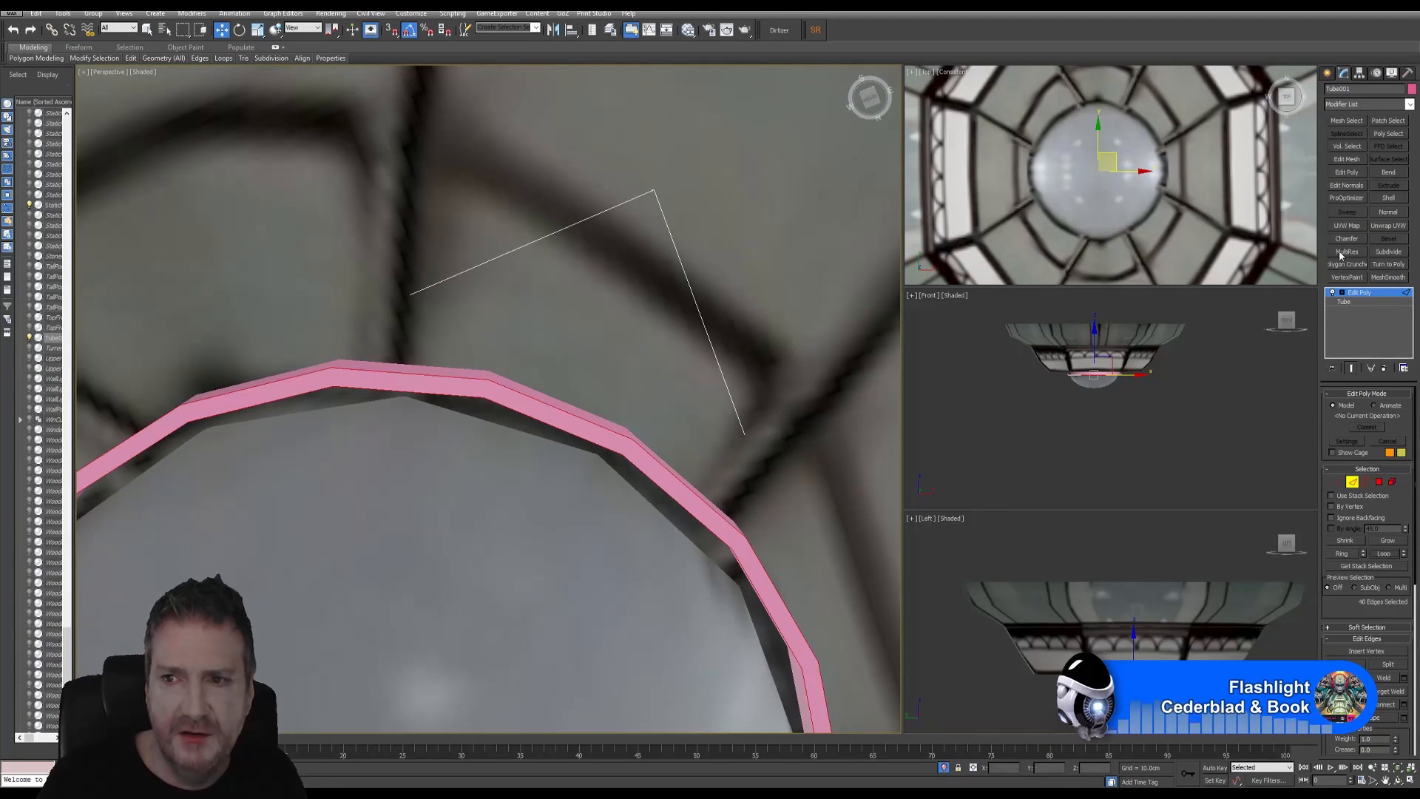
click(1409, 106)
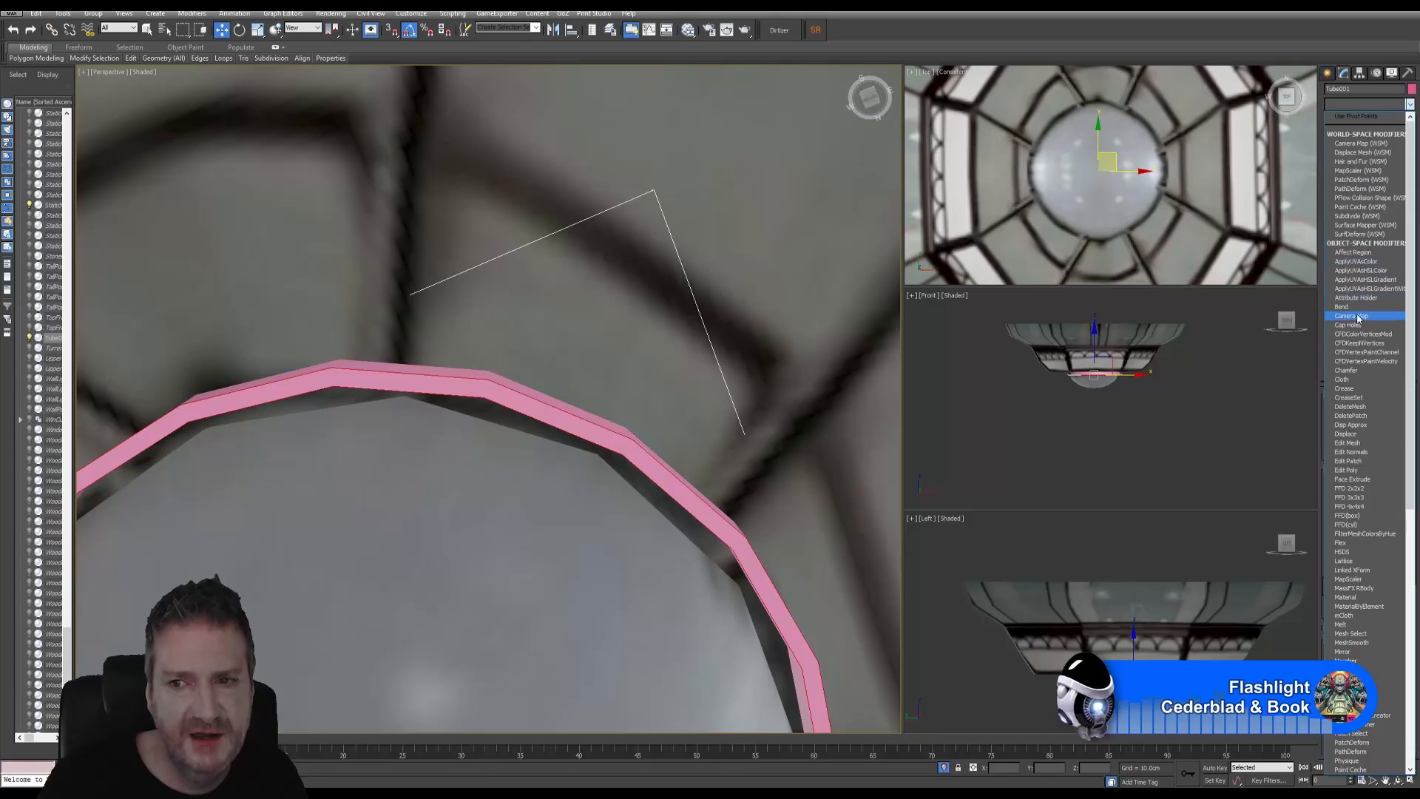
click(1356, 369)
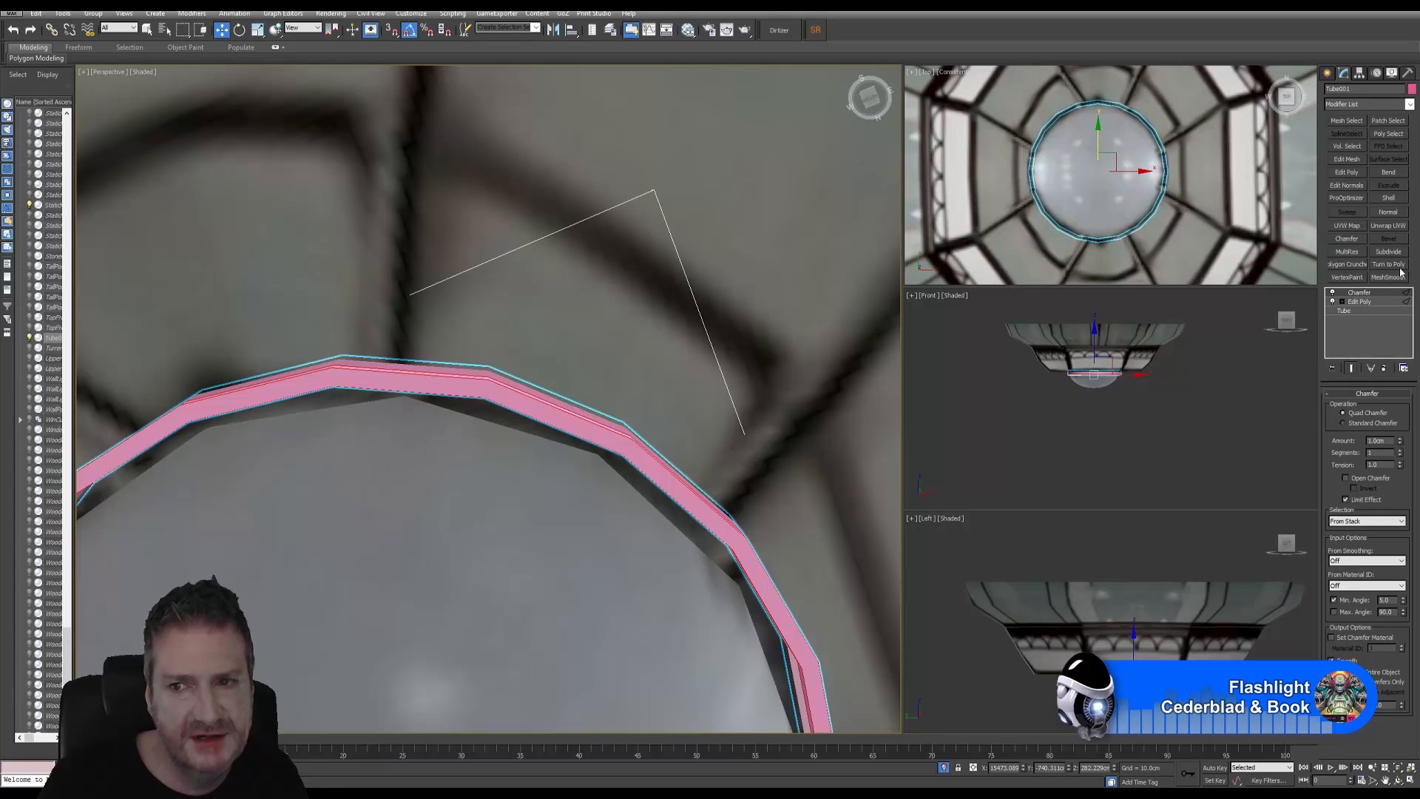
click(1401, 451)
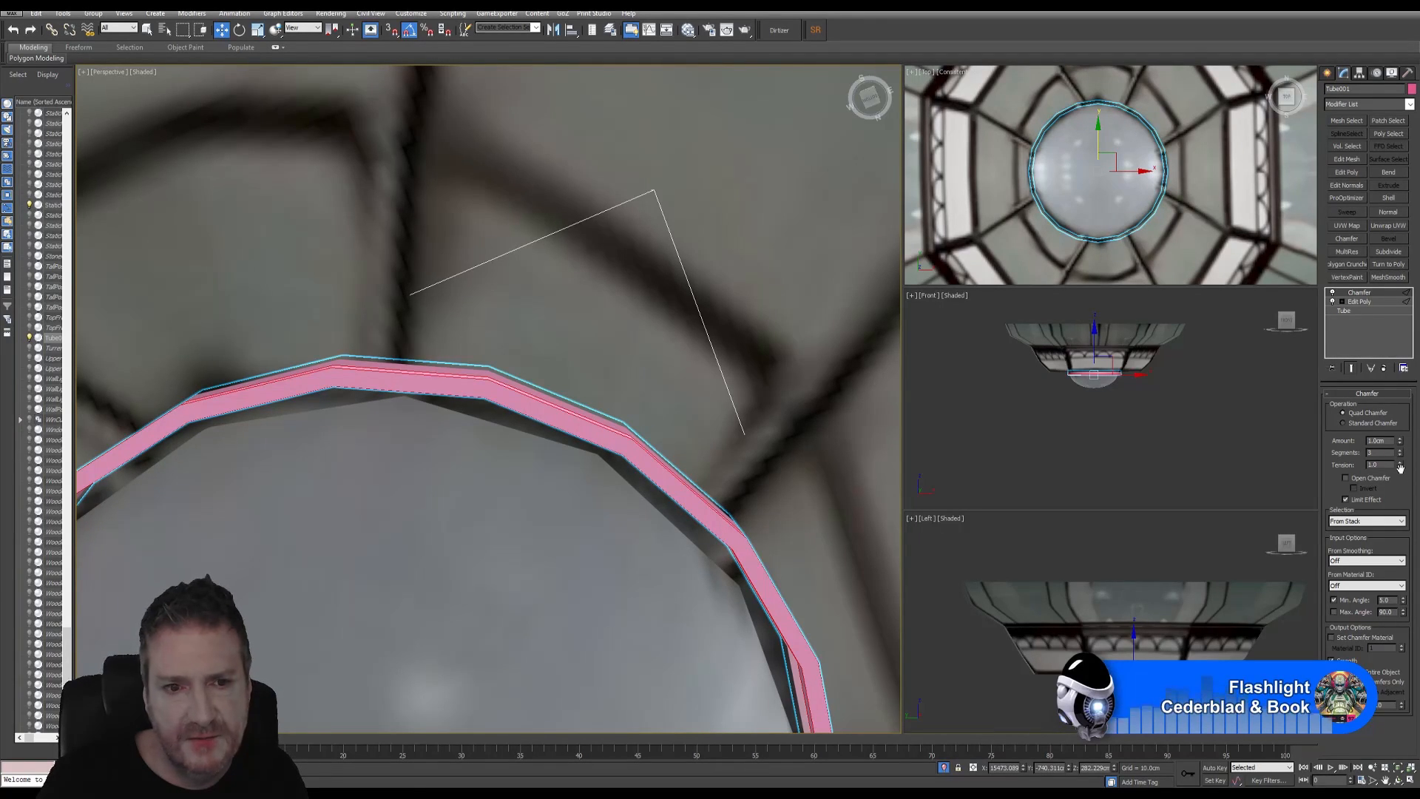
drag(1400, 443, 1414, 501)
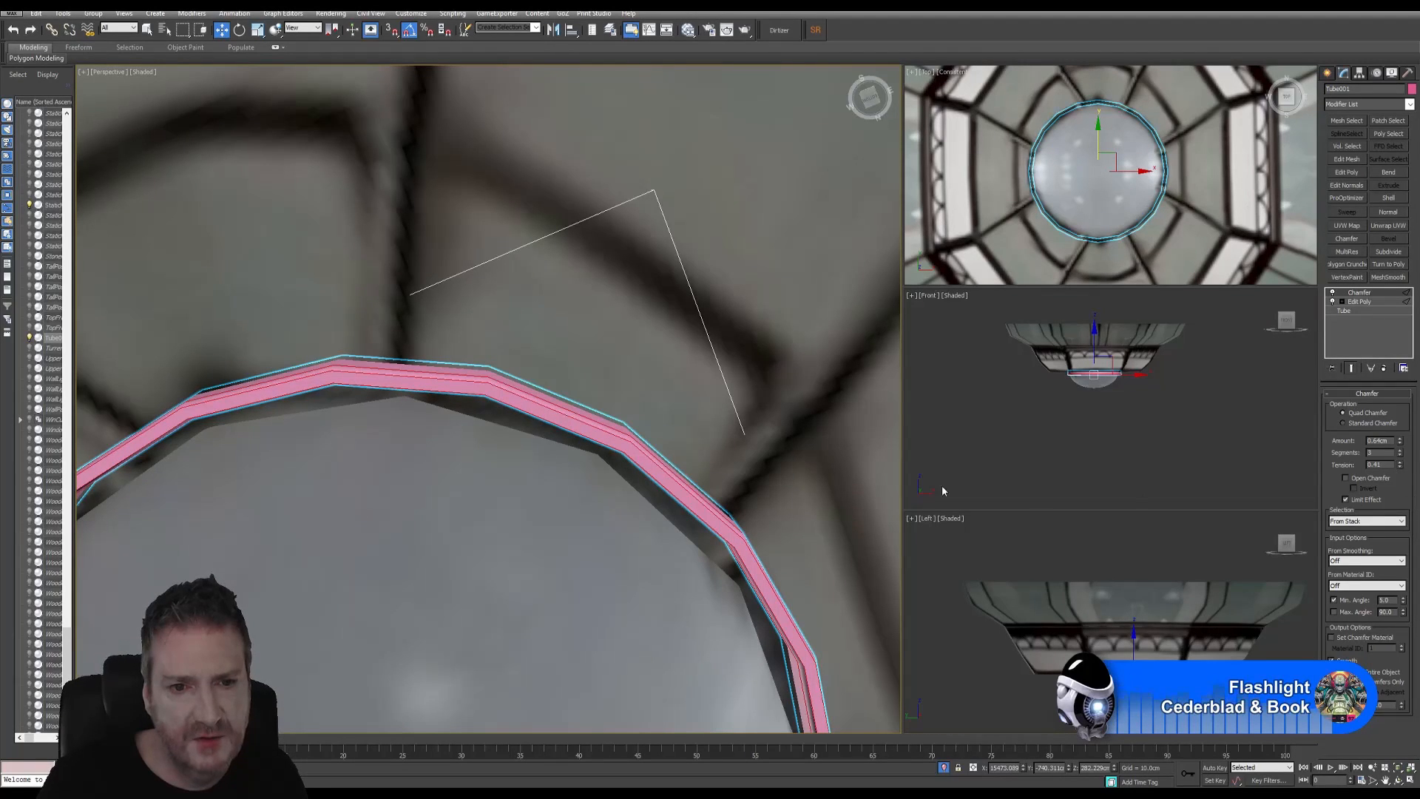
drag(1400, 441, 1400, 446)
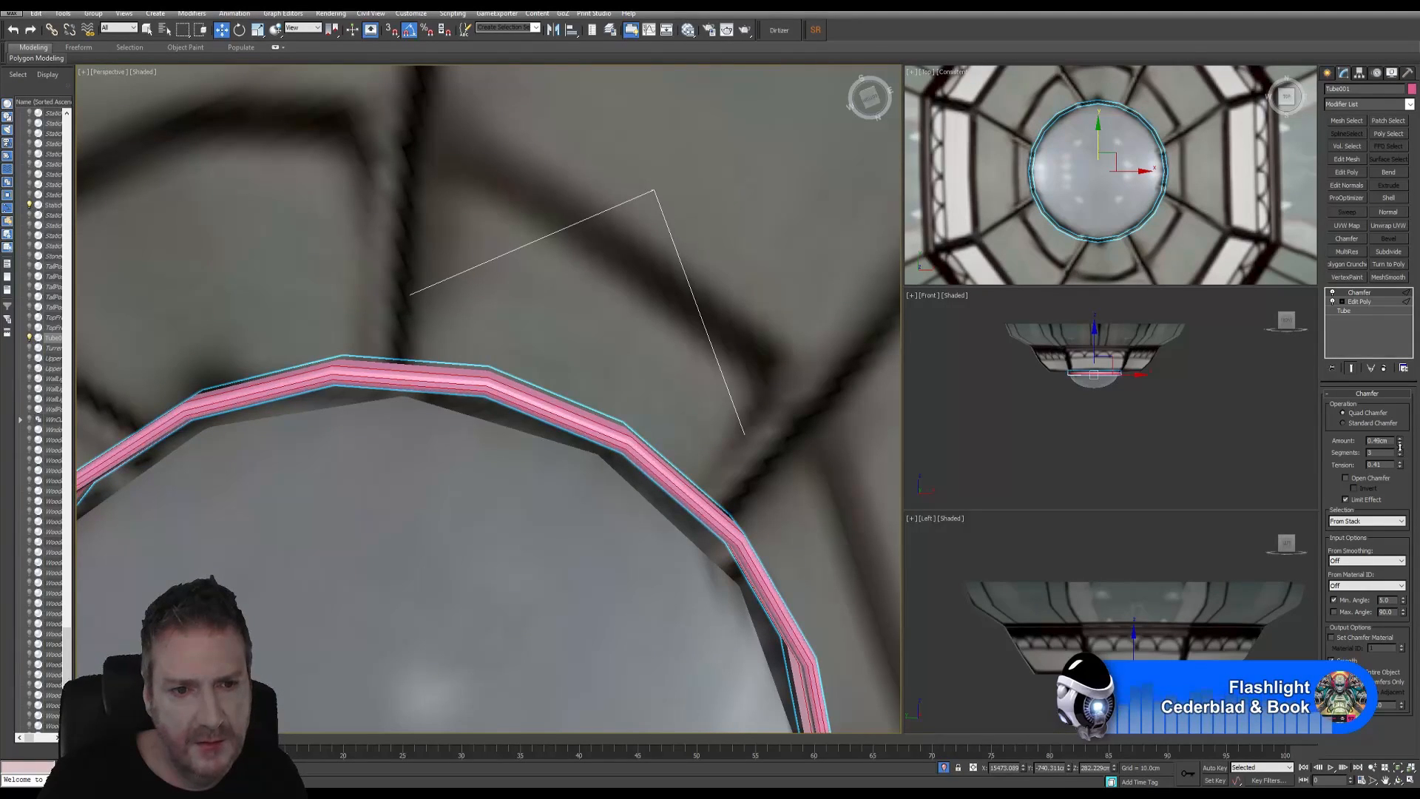
Inspect the chamfered ring around the glass dome and collapse its entire modifier stack into an Editable Poly
click(1398, 781)
drag(574, 518, 523, 500)
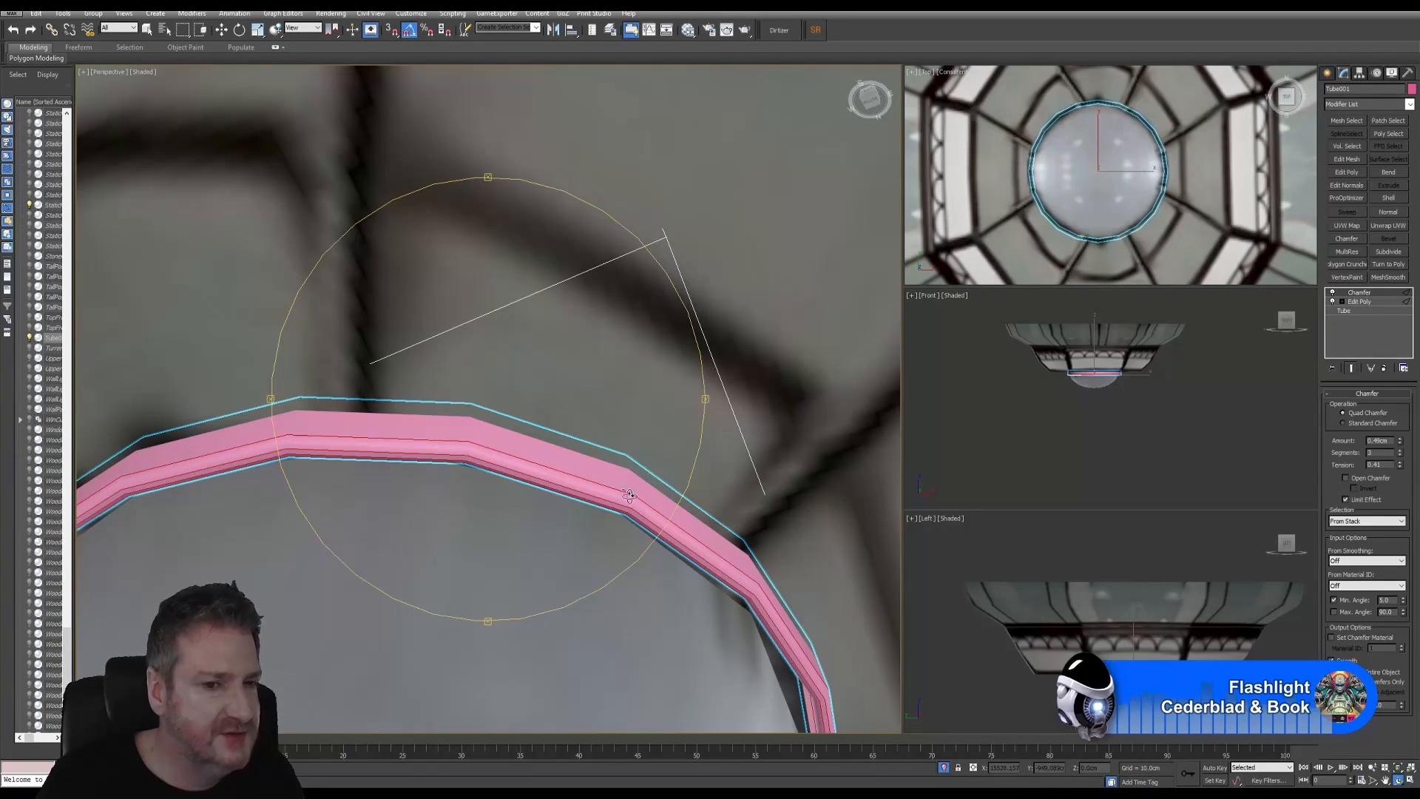
drag(517, 468, 550, 383)
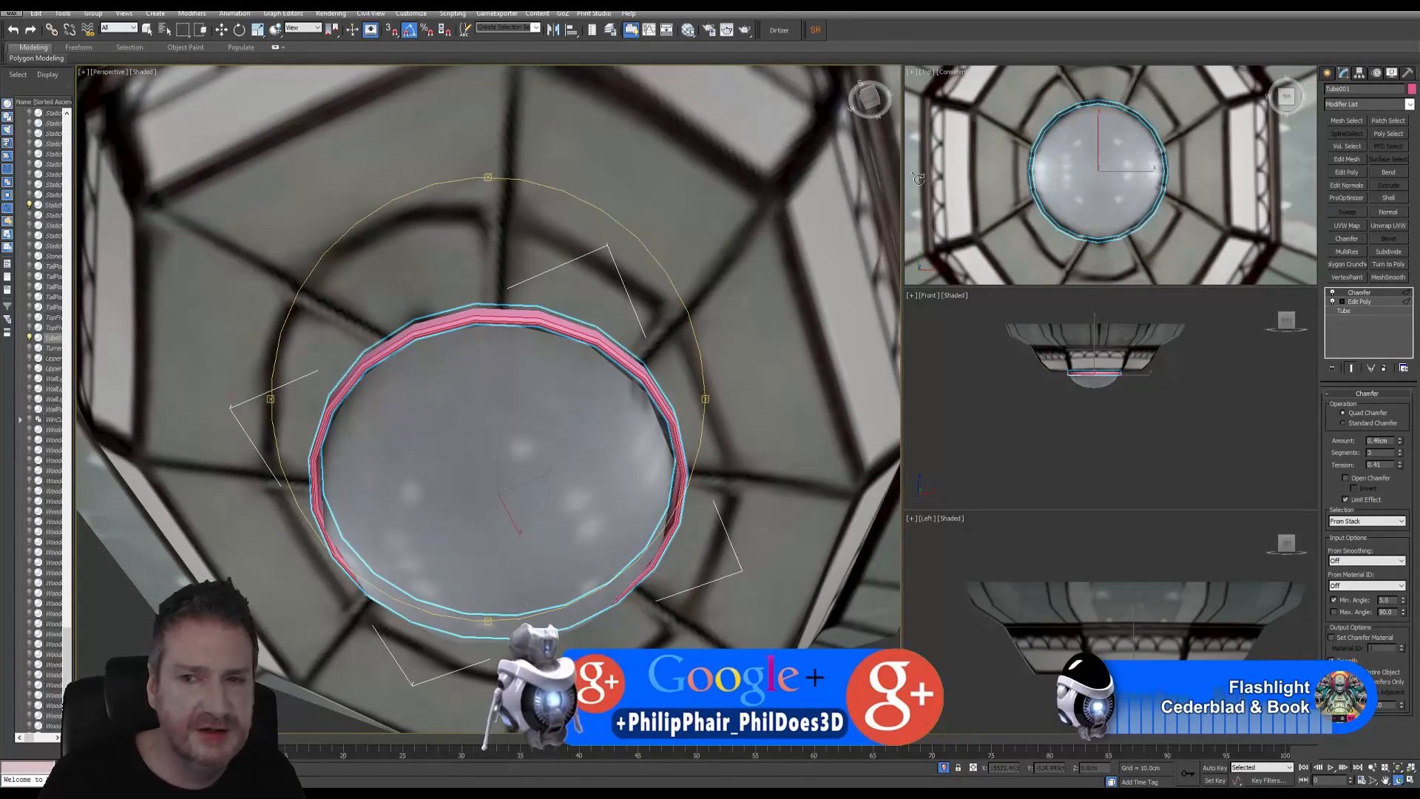
mouse_move(495, 455)
mouse_down()
mouse_move(486, 385)
mouse_move(484, 450)
mouse_up()
right_click(1366, 298)
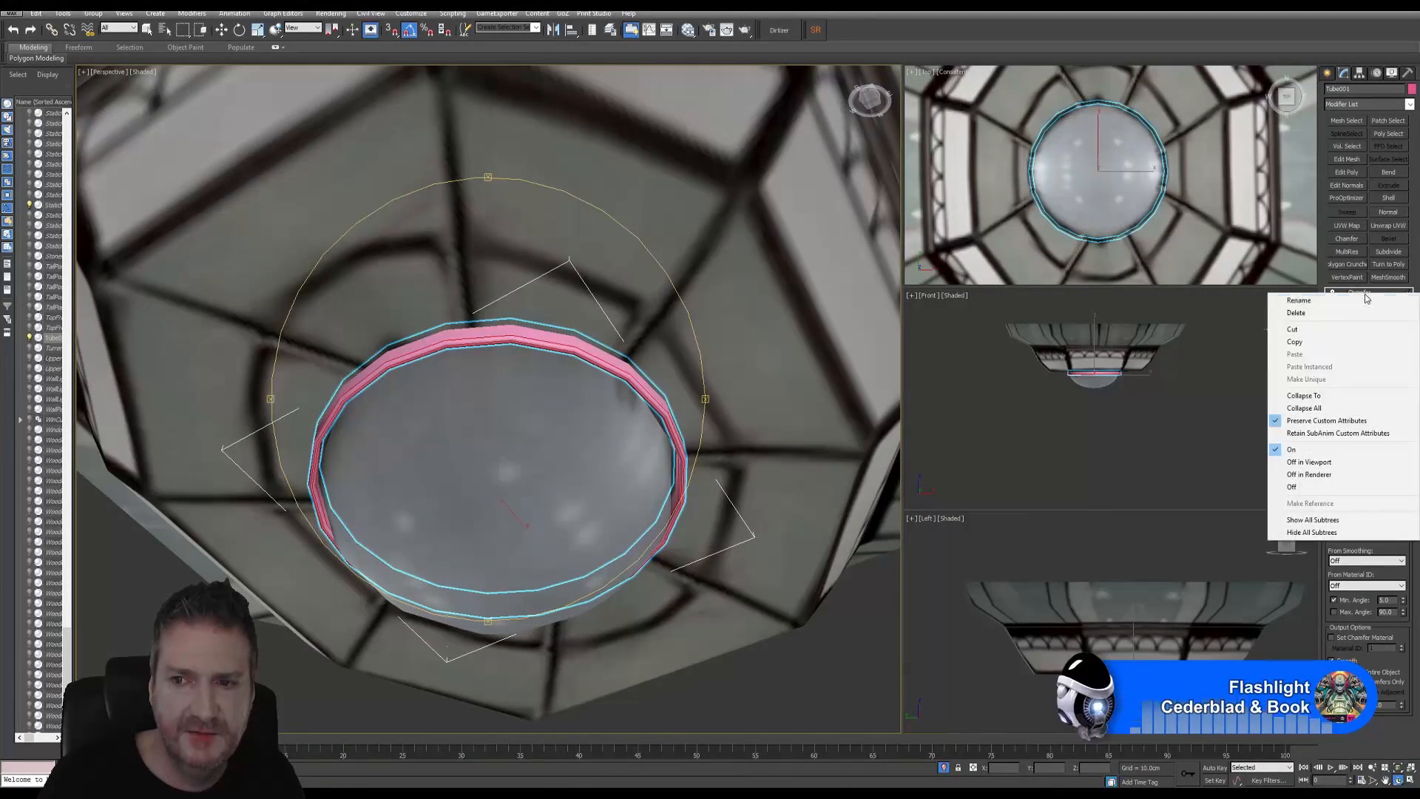
click(1295, 409)
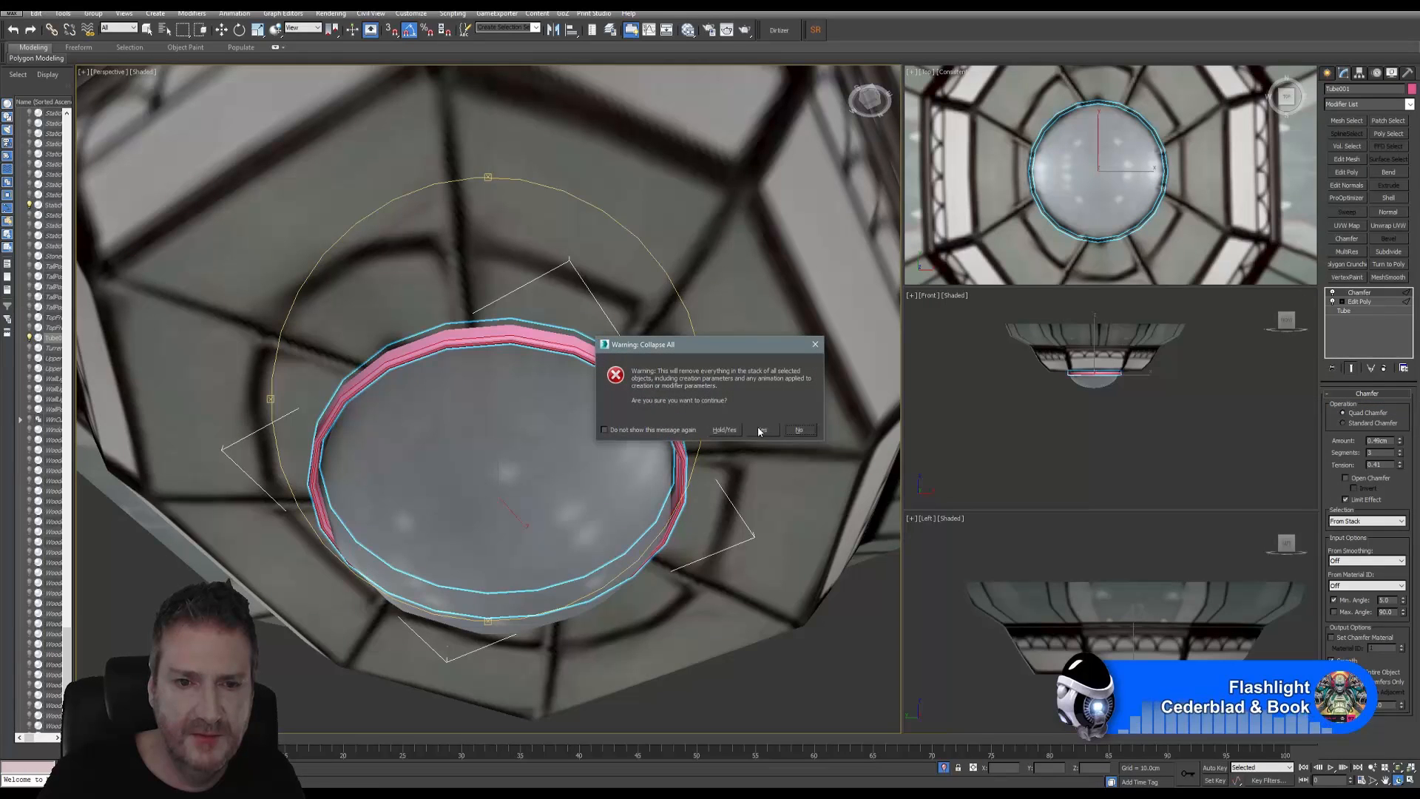
click(761, 430)
click(1353, 300)
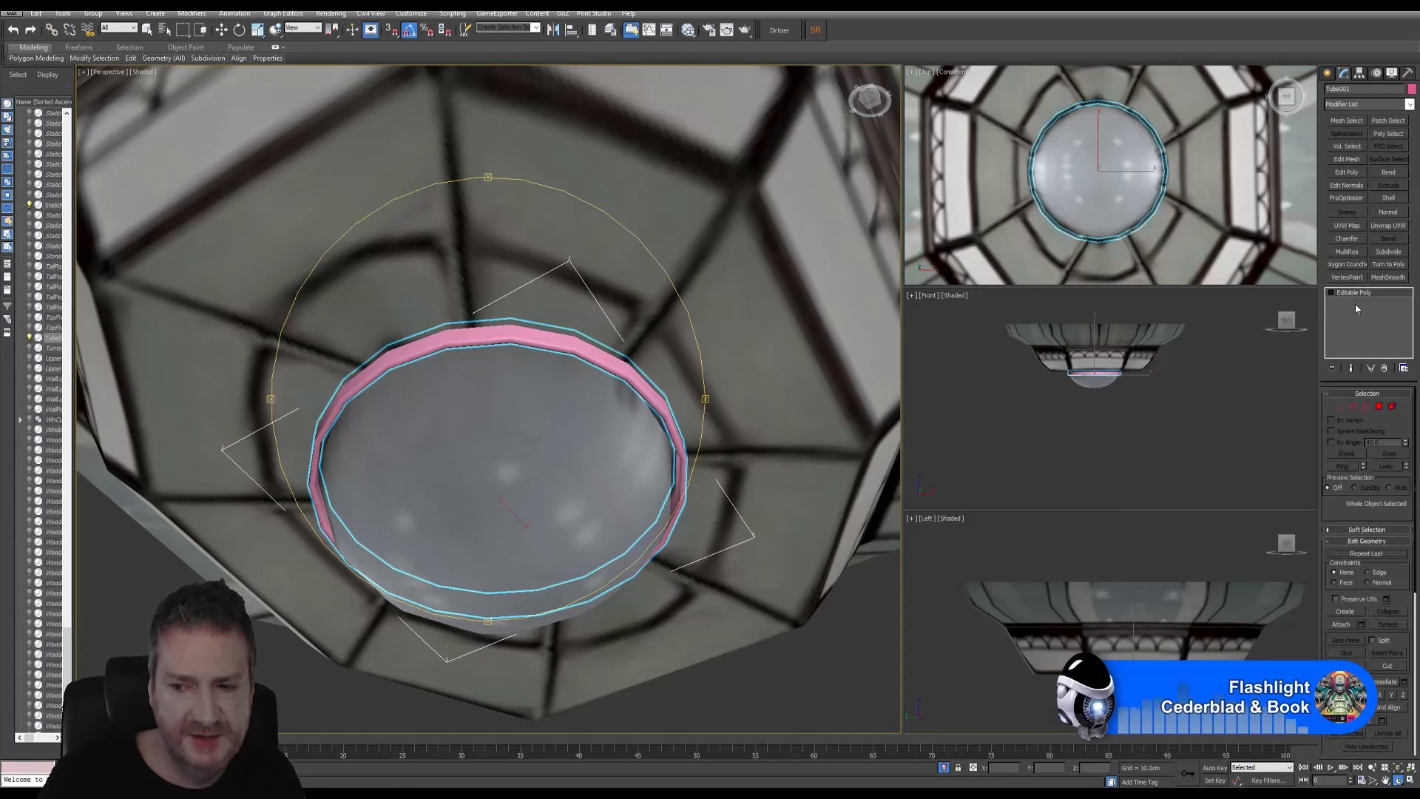
Draw a second tube from the dome's centre in the Top view, with radii of about 62 and 59.9 cm and height about 4.9 cm
alt+middle_drag(464, 412, 512, 422)
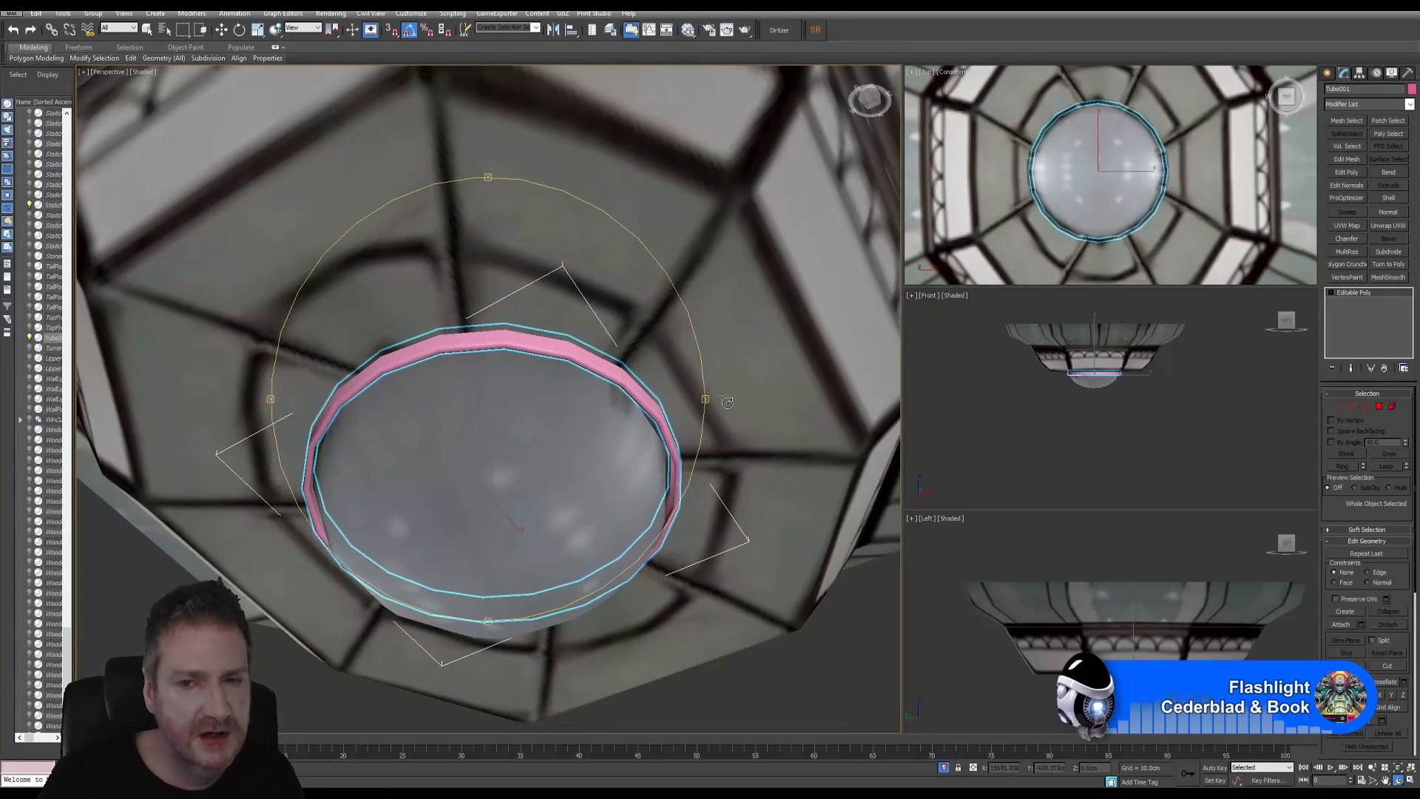
key(w)
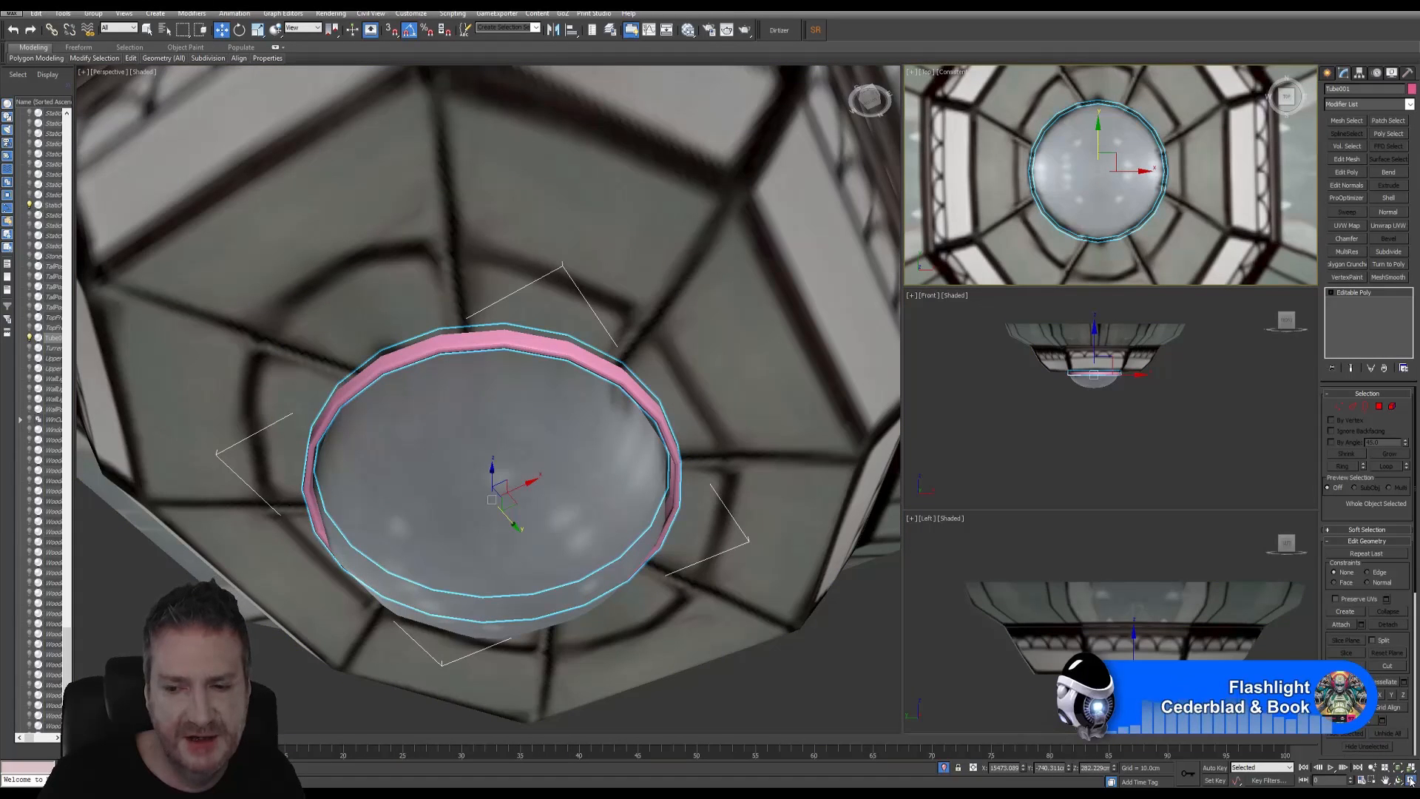
click(1411, 781)
scroll(697, 430, down, 5)
scroll(697, 431, down, 4)
middle_drag(692, 414, 651, 400)
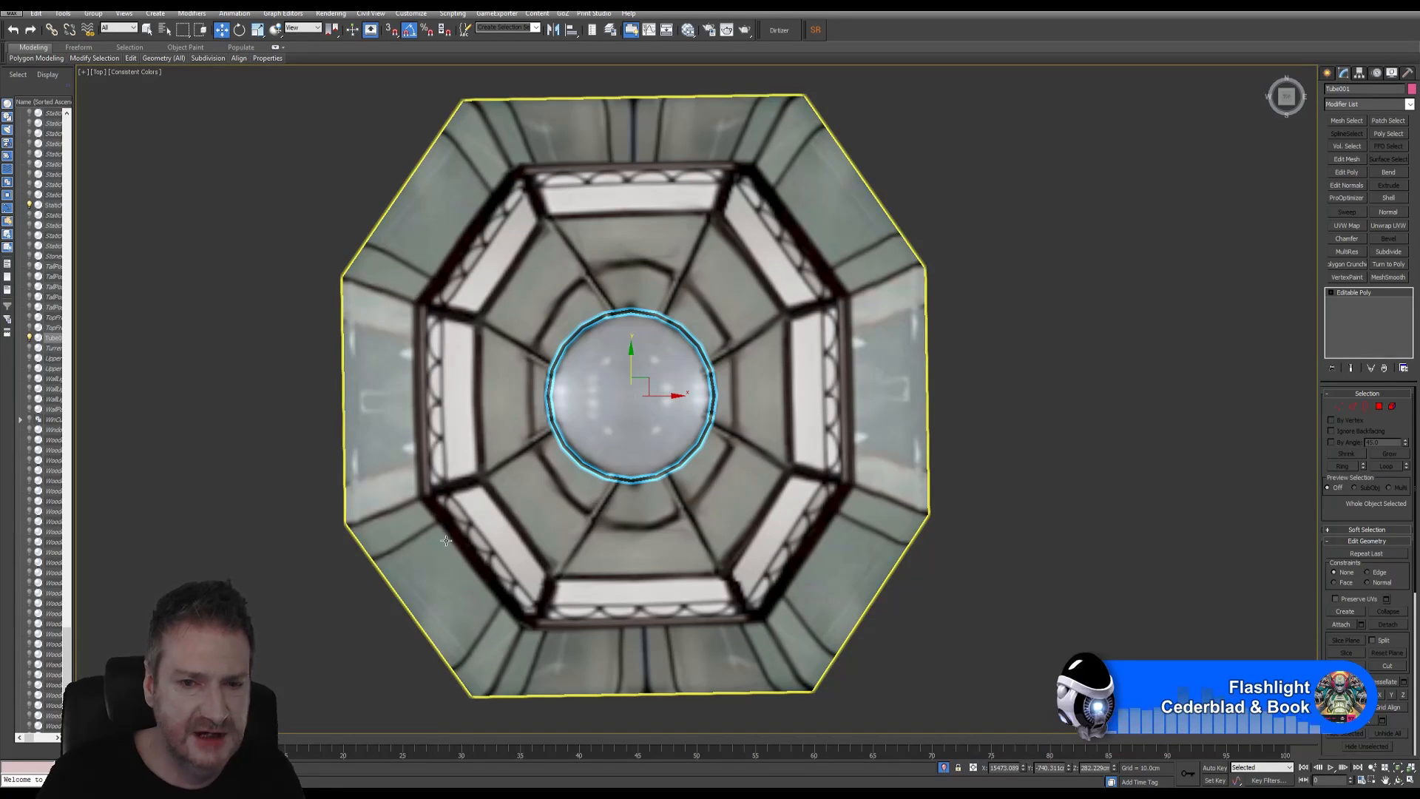
click(1328, 74)
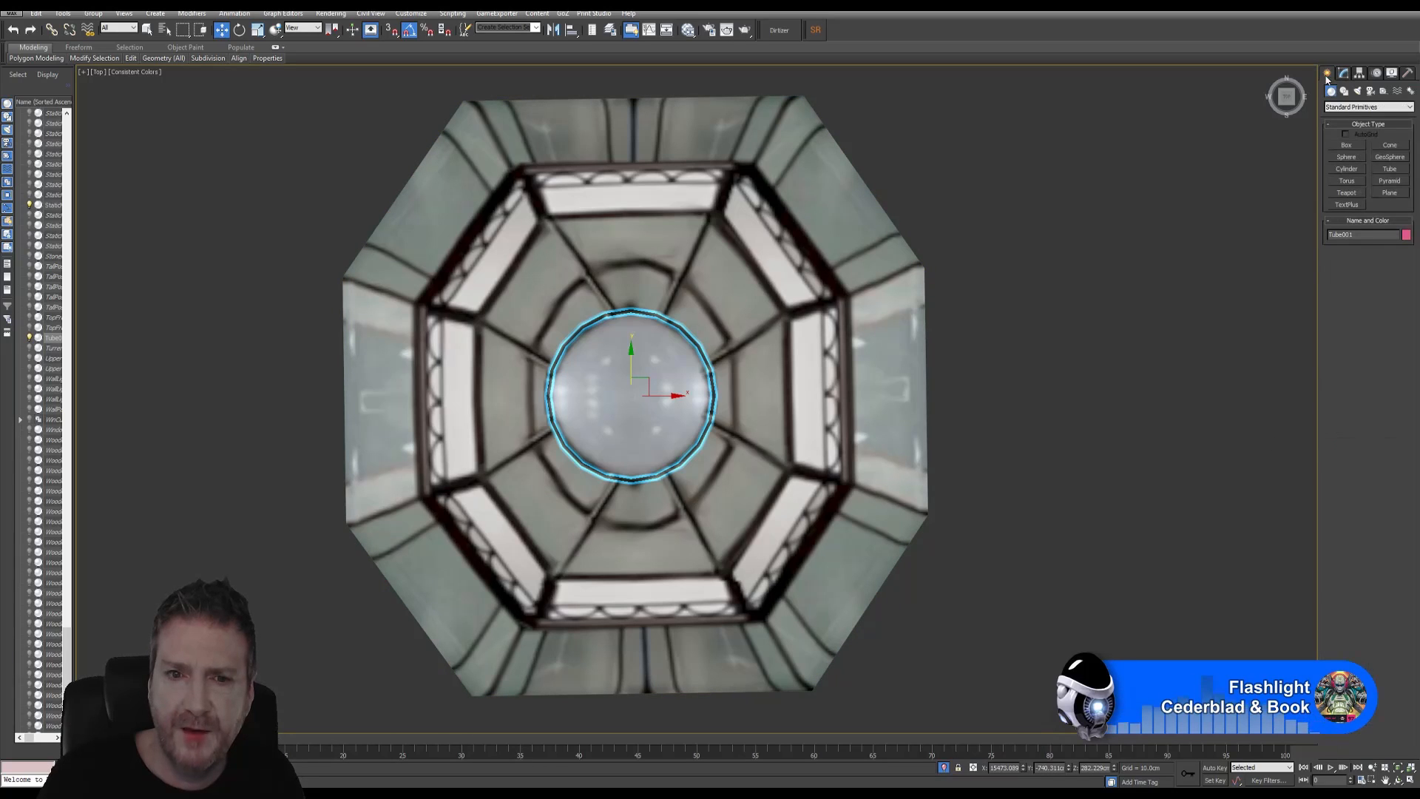
click(1384, 169)
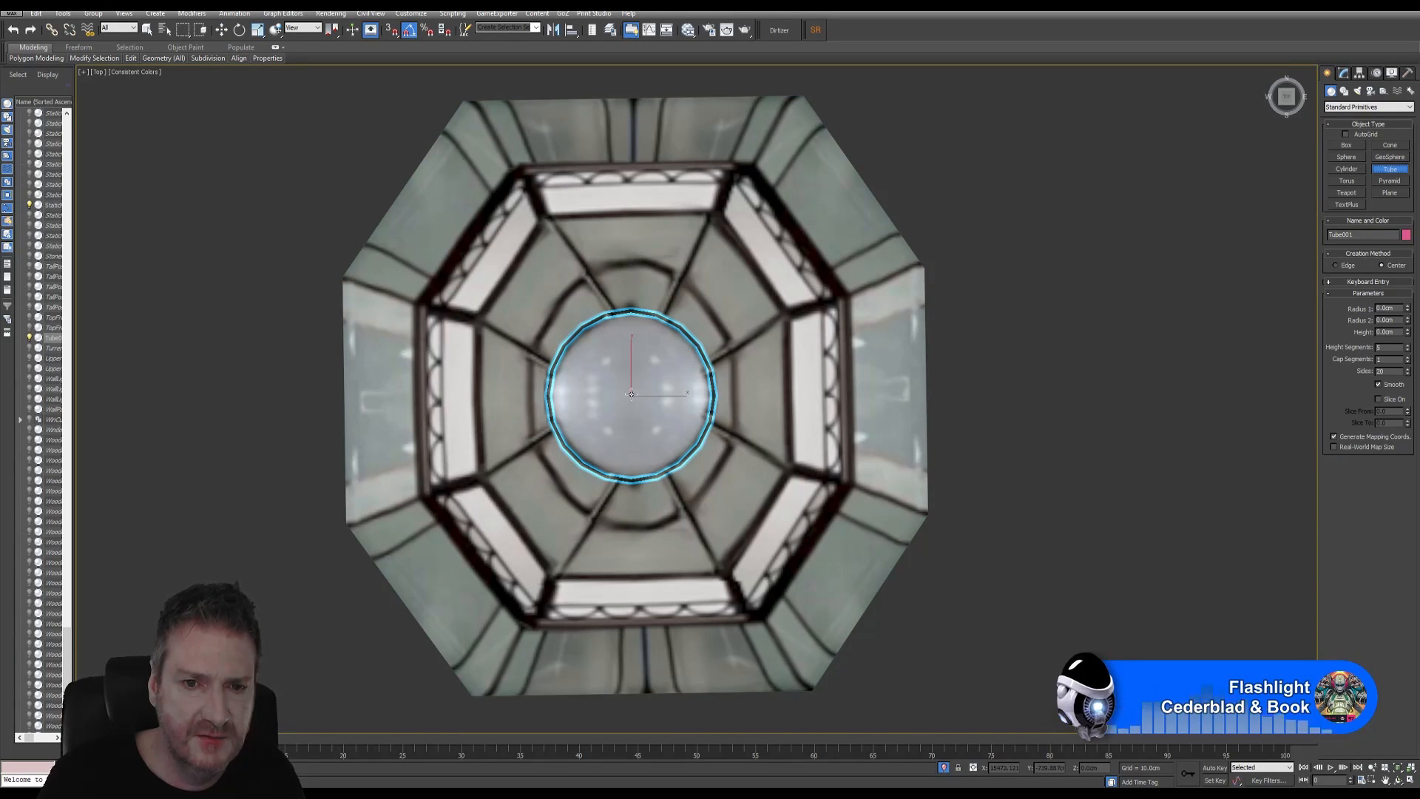
drag(631, 394, 699, 640)
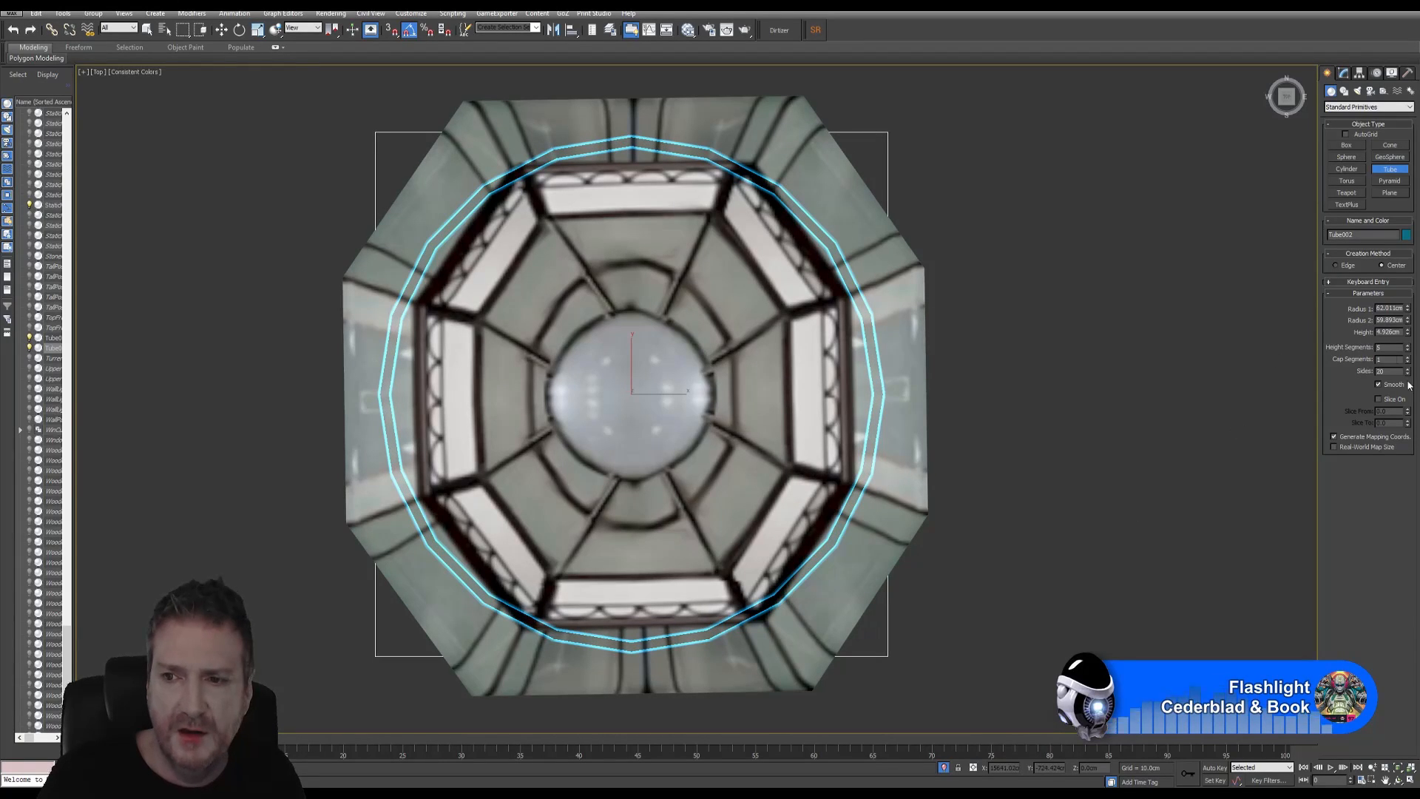
Set the second tube's sides to 8 so it forms an octagon
click(1344, 73)
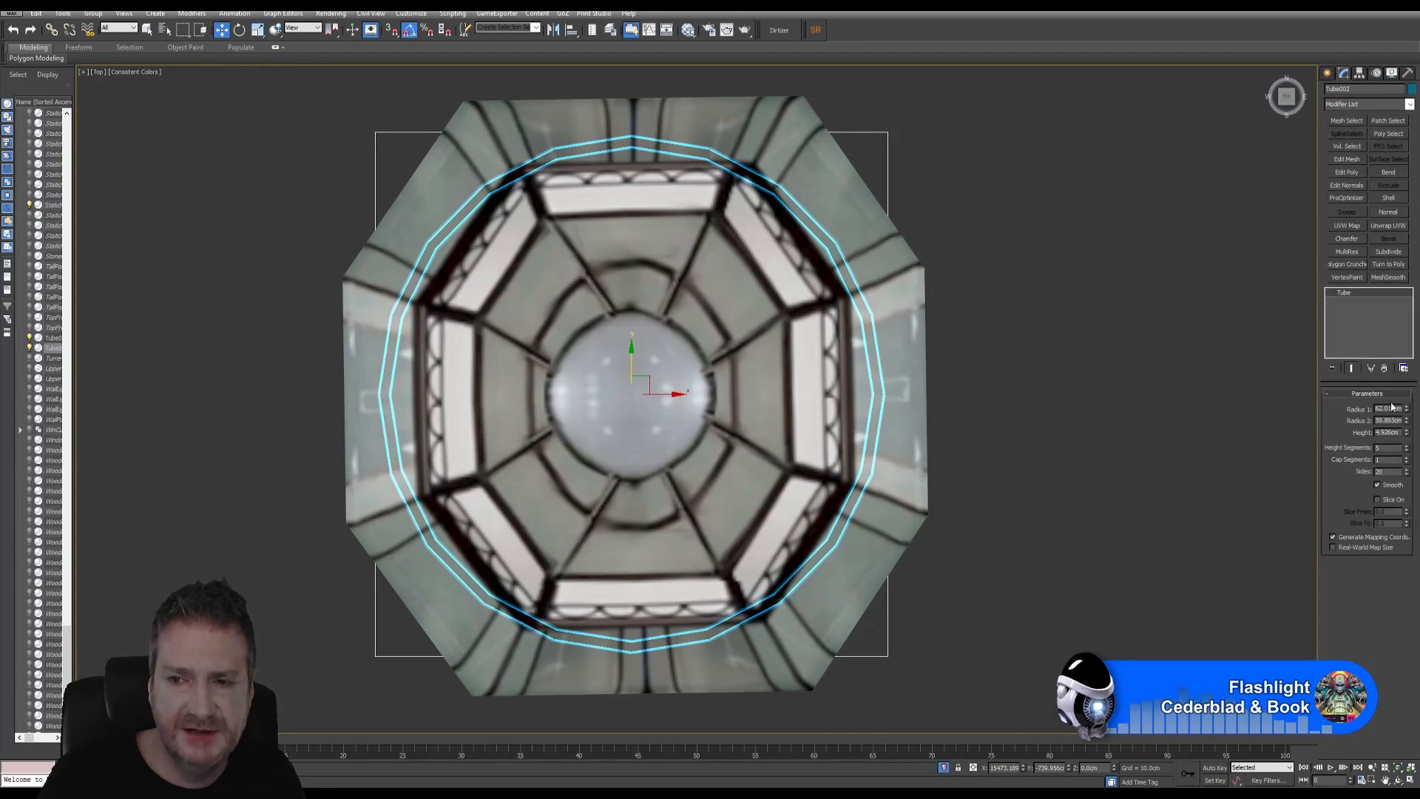
drag(1392, 474, 1361, 477)
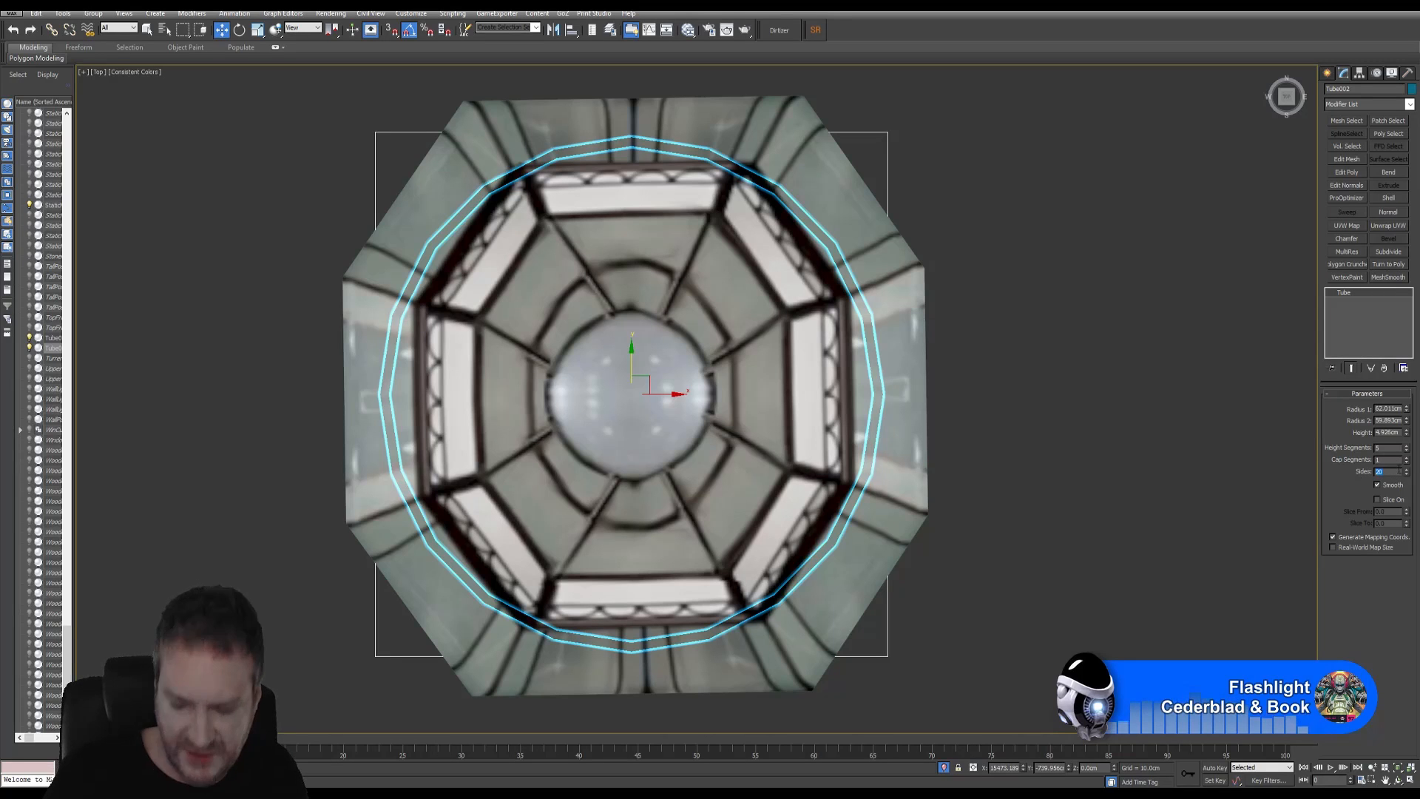
text(8)
key(Return)
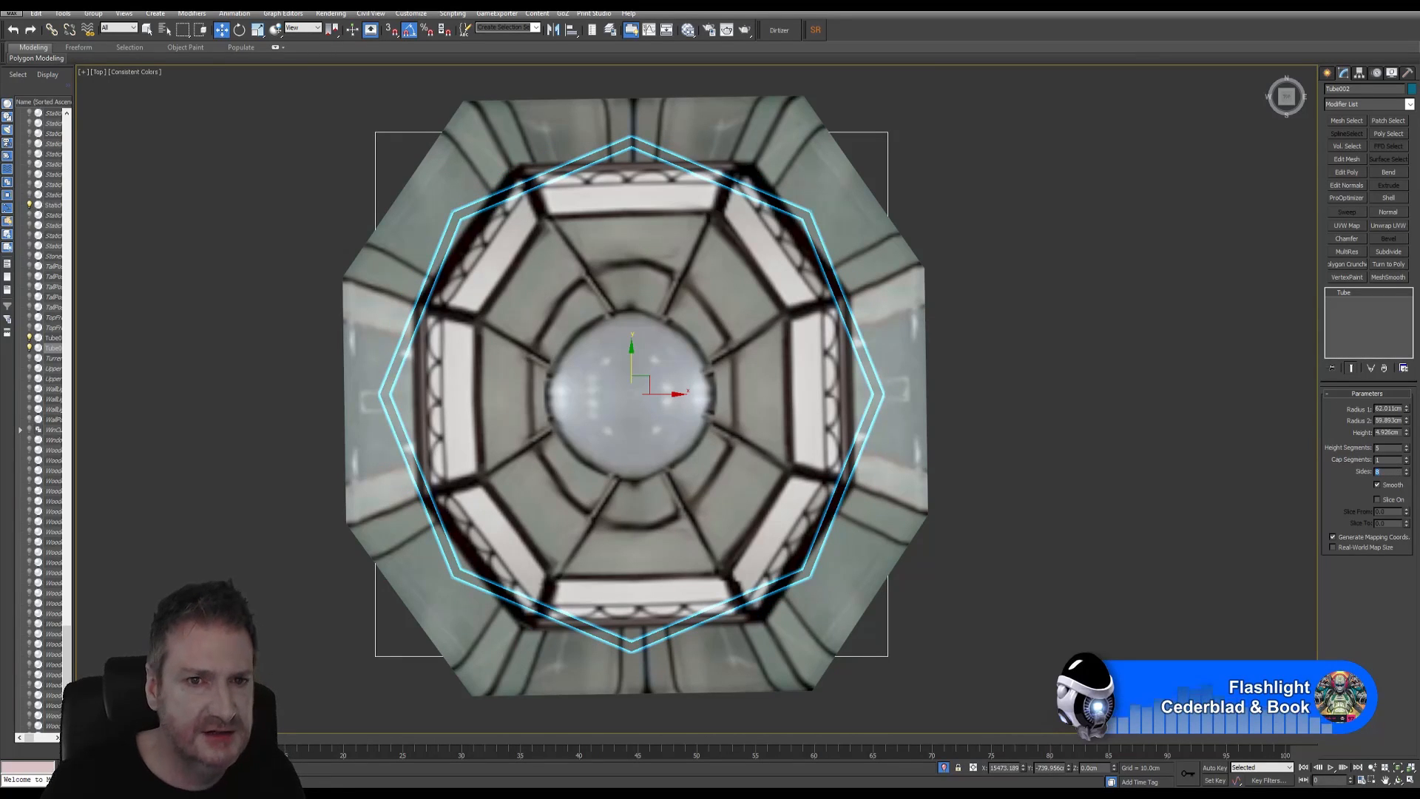
Rotate the octagonal tube about Z to line up with the light's inner octagonal frame, and nudge it slightly along X
click(241, 31)
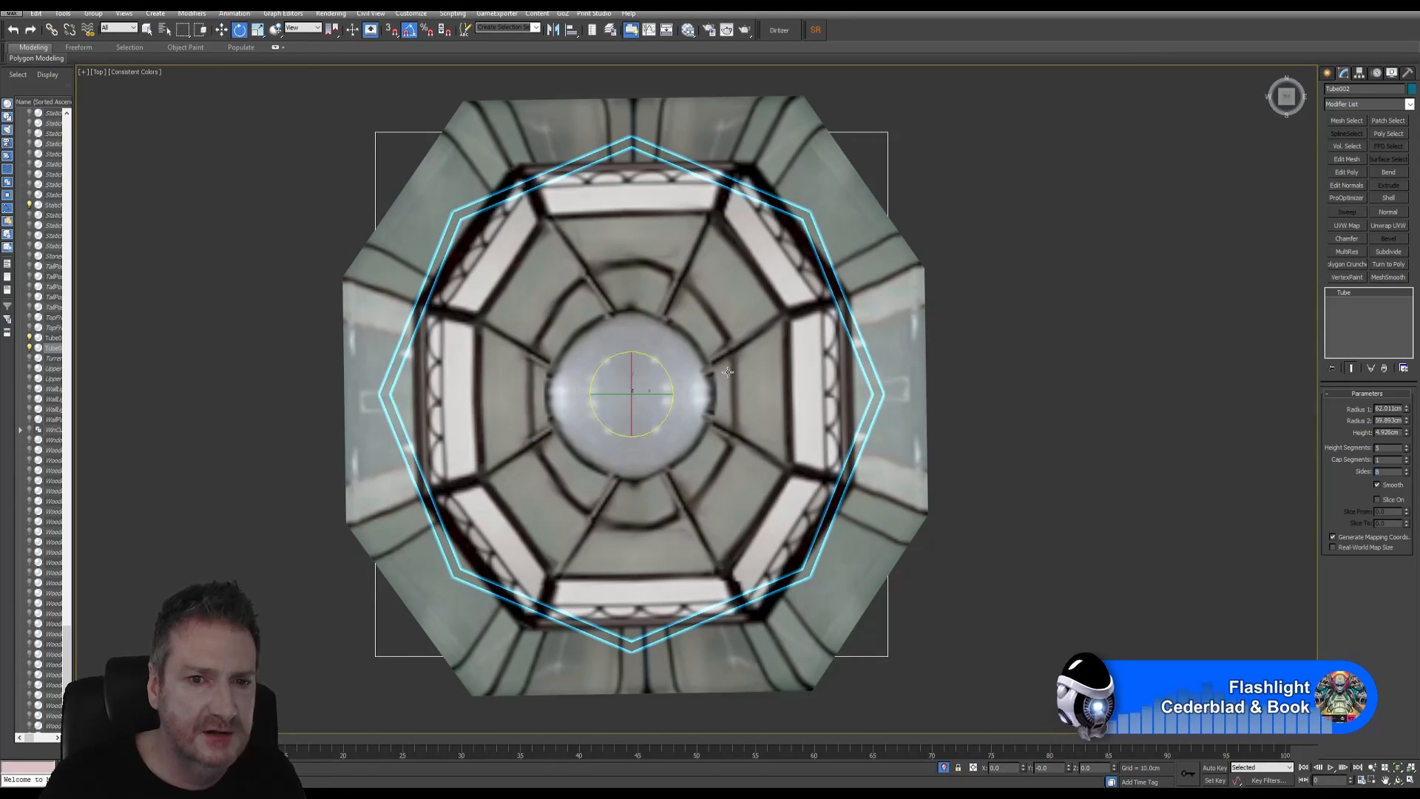
drag(663, 368, 672, 360)
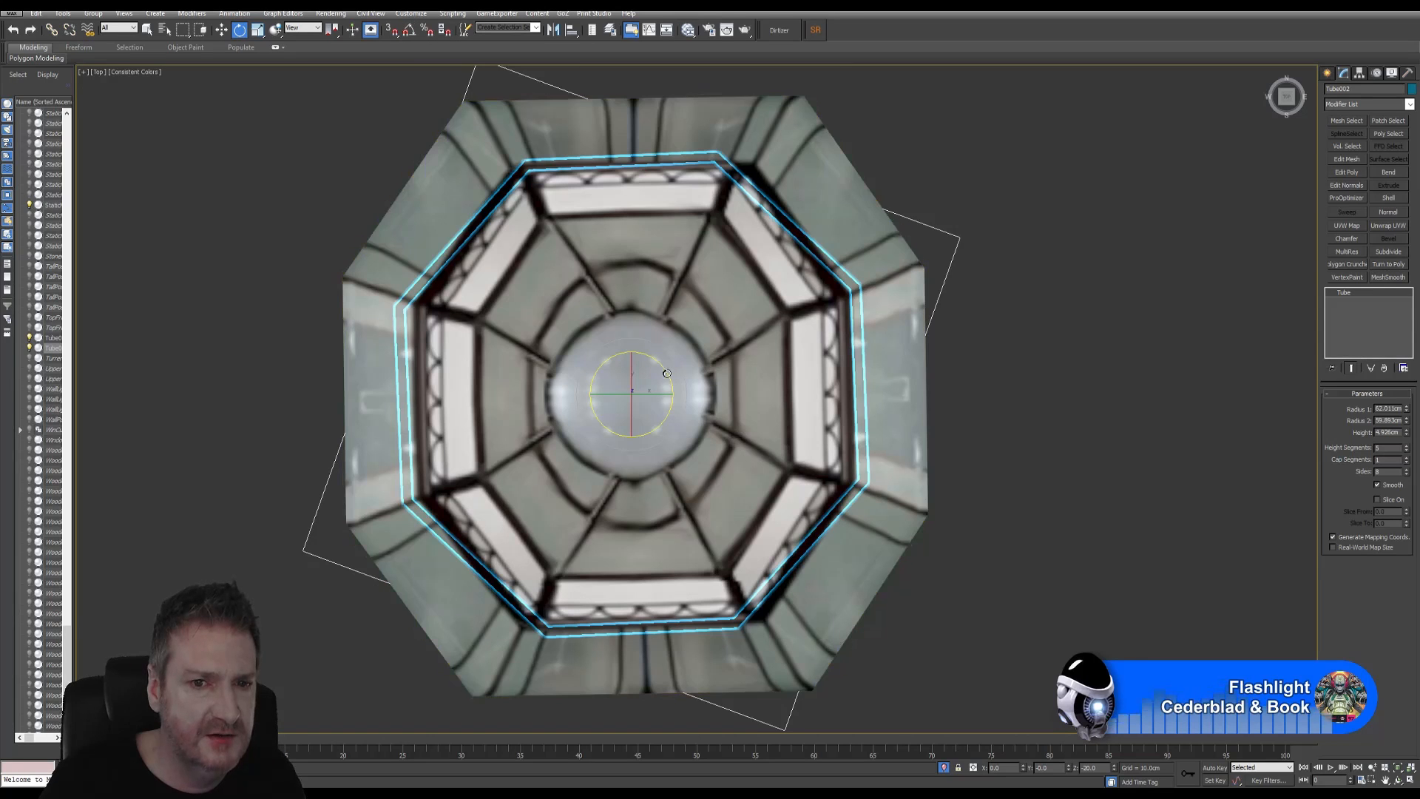
drag(668, 372, 671, 372)
click(221, 31)
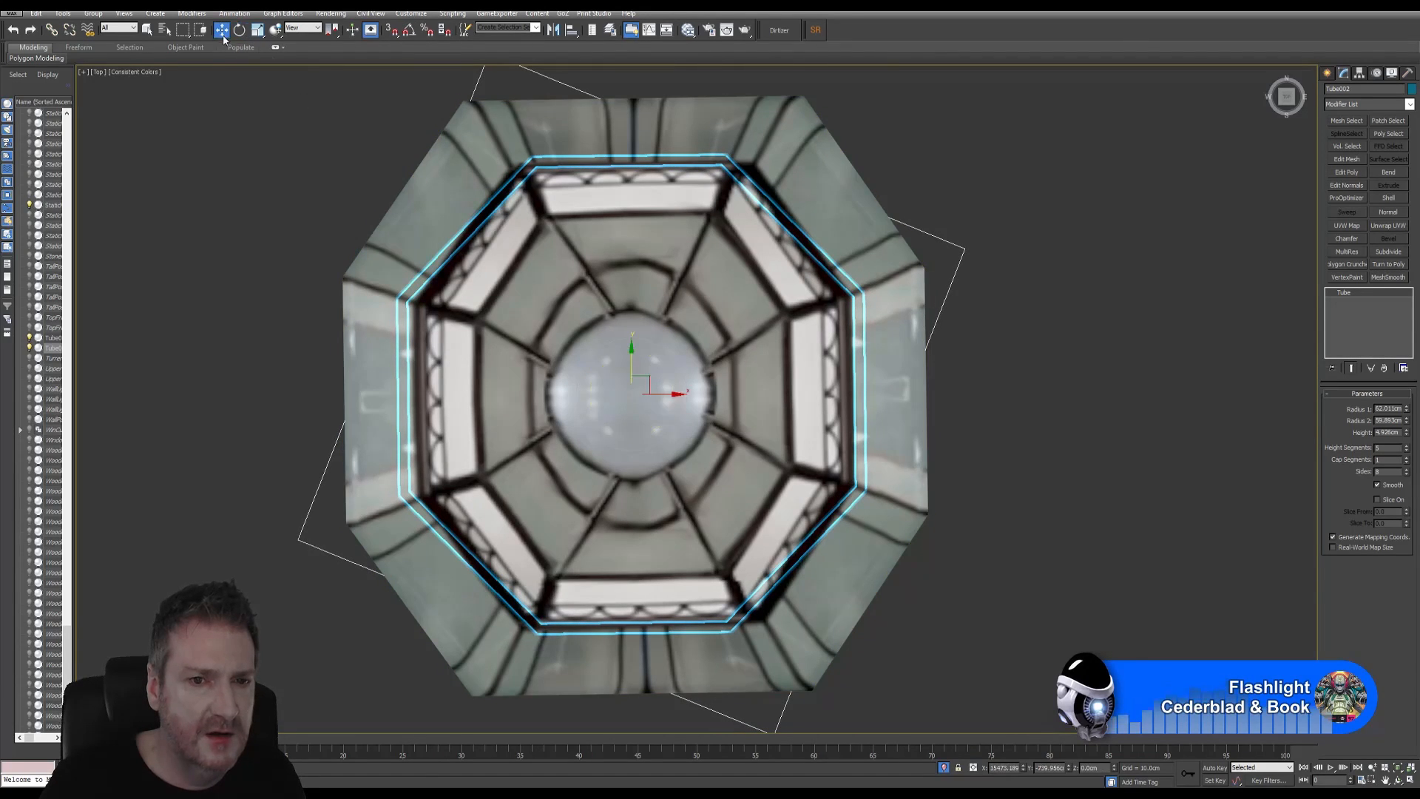
drag(669, 396, 676, 393)
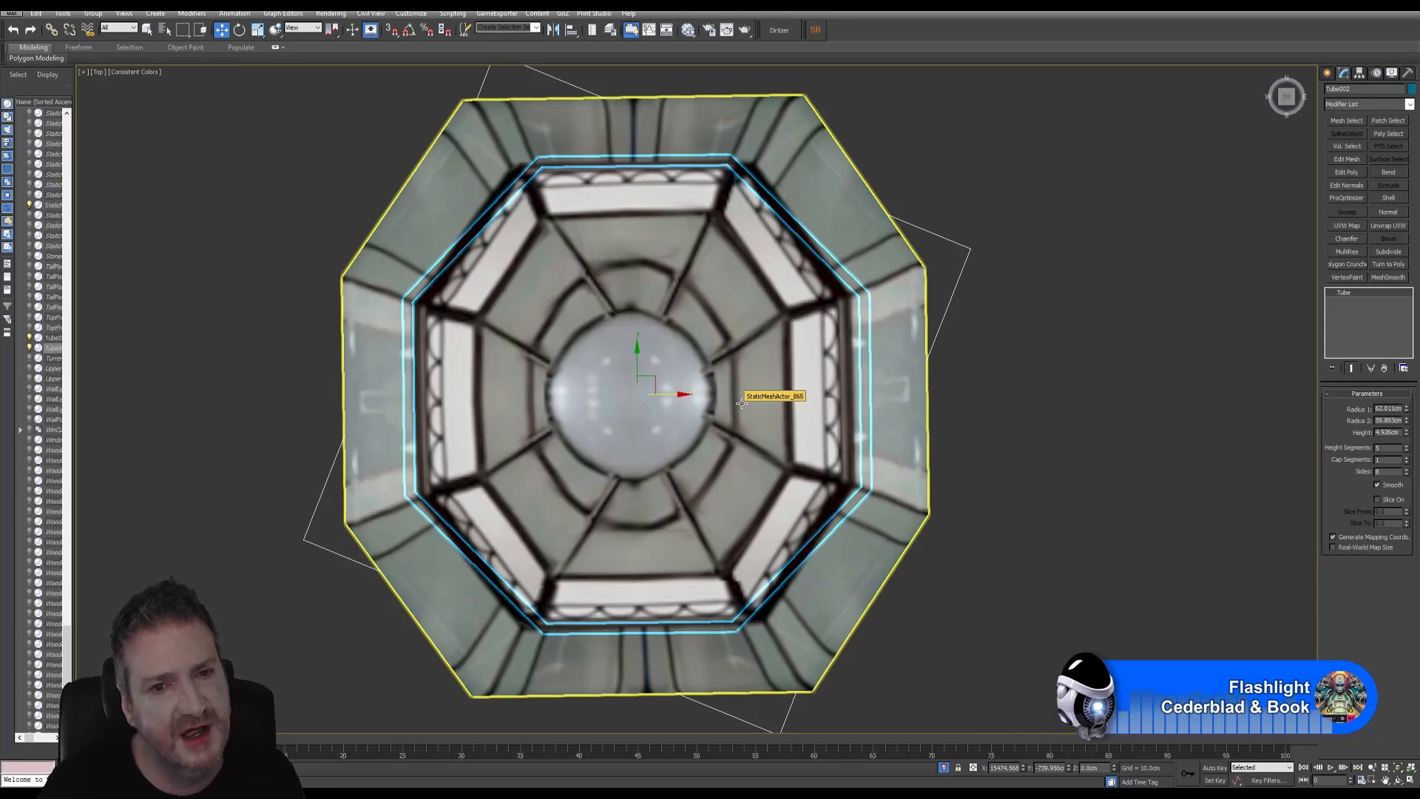
Raise the octagonal tube vertically in the Front view until it sits just beneath the ceiling light's dome
click(1409, 779)
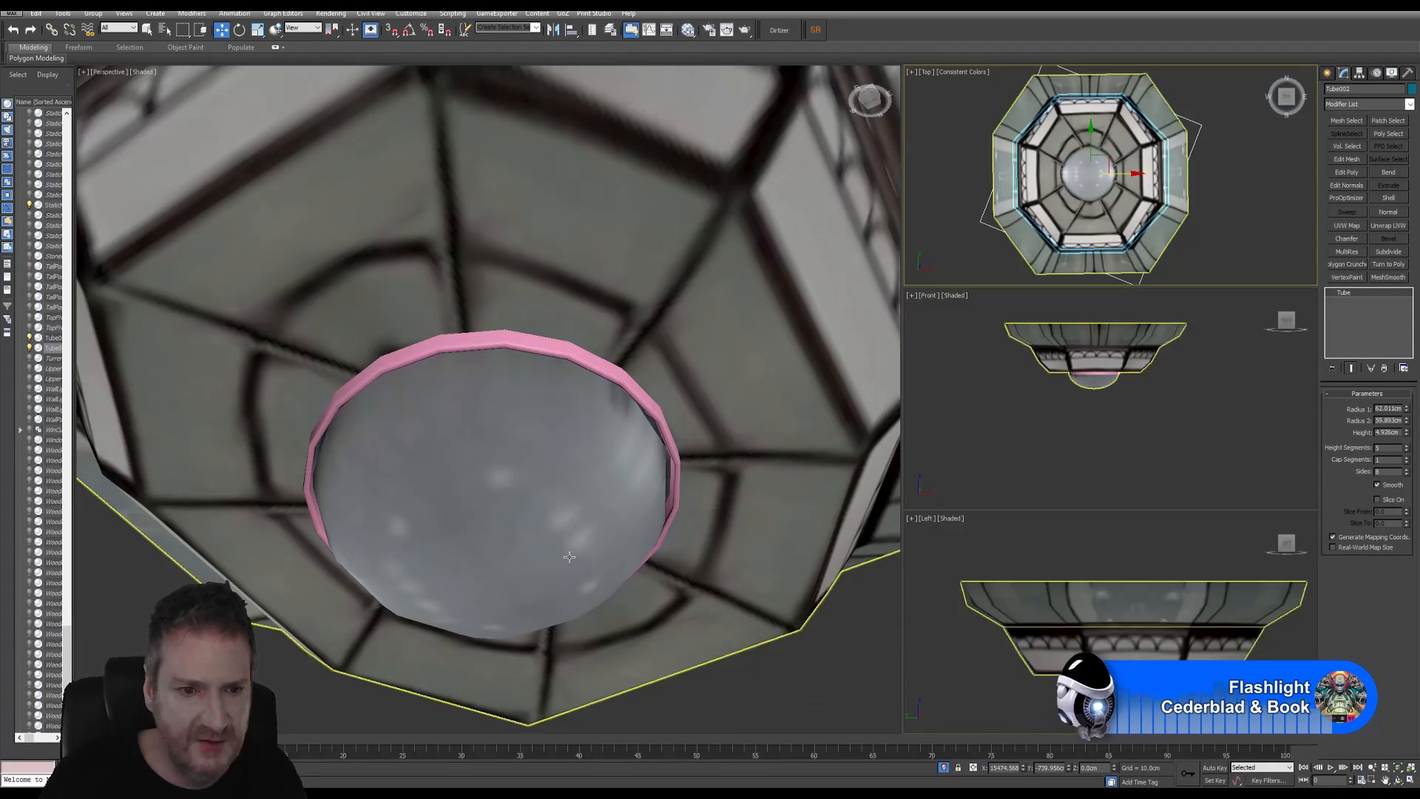
scroll(569, 557, down, 10)
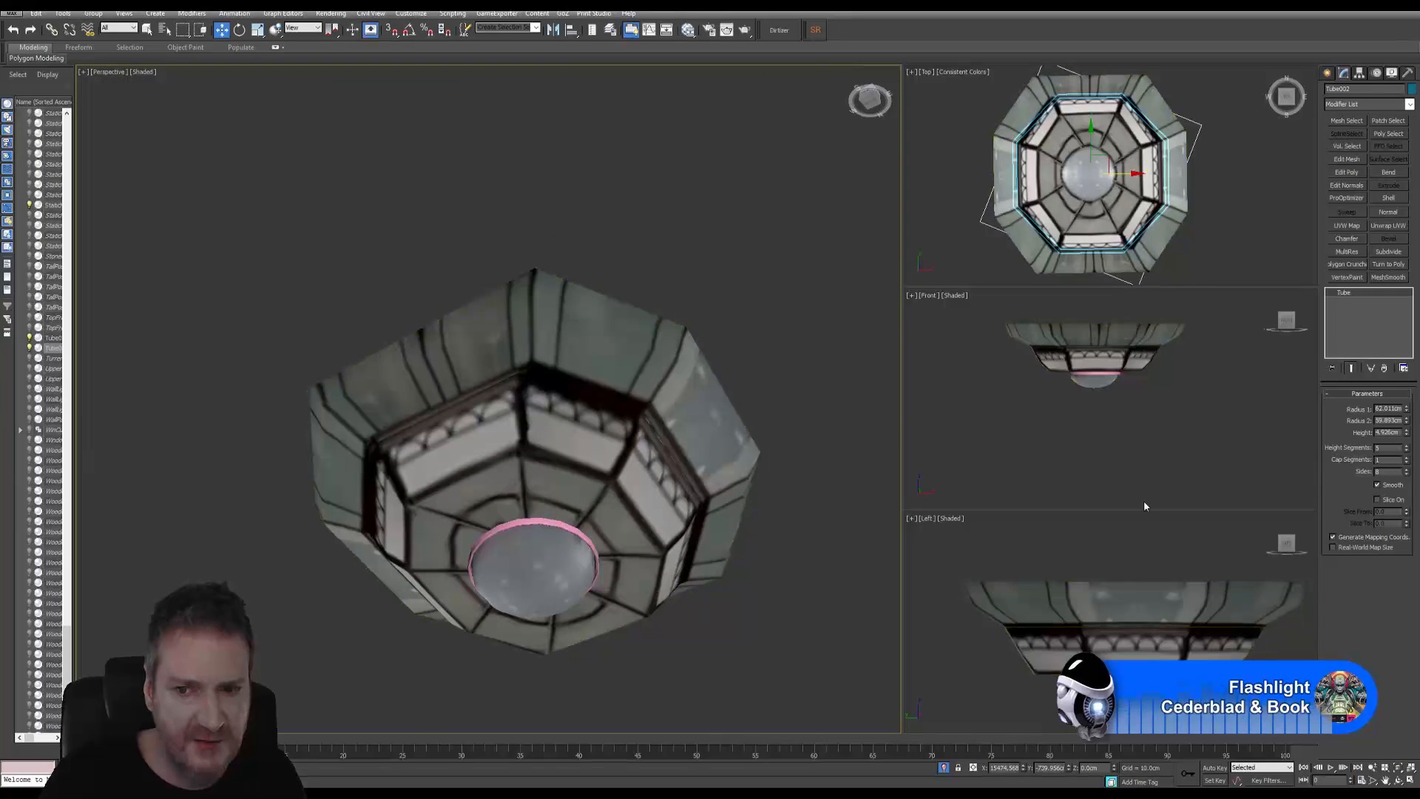
middle_drag(1161, 465, 1148, 415)
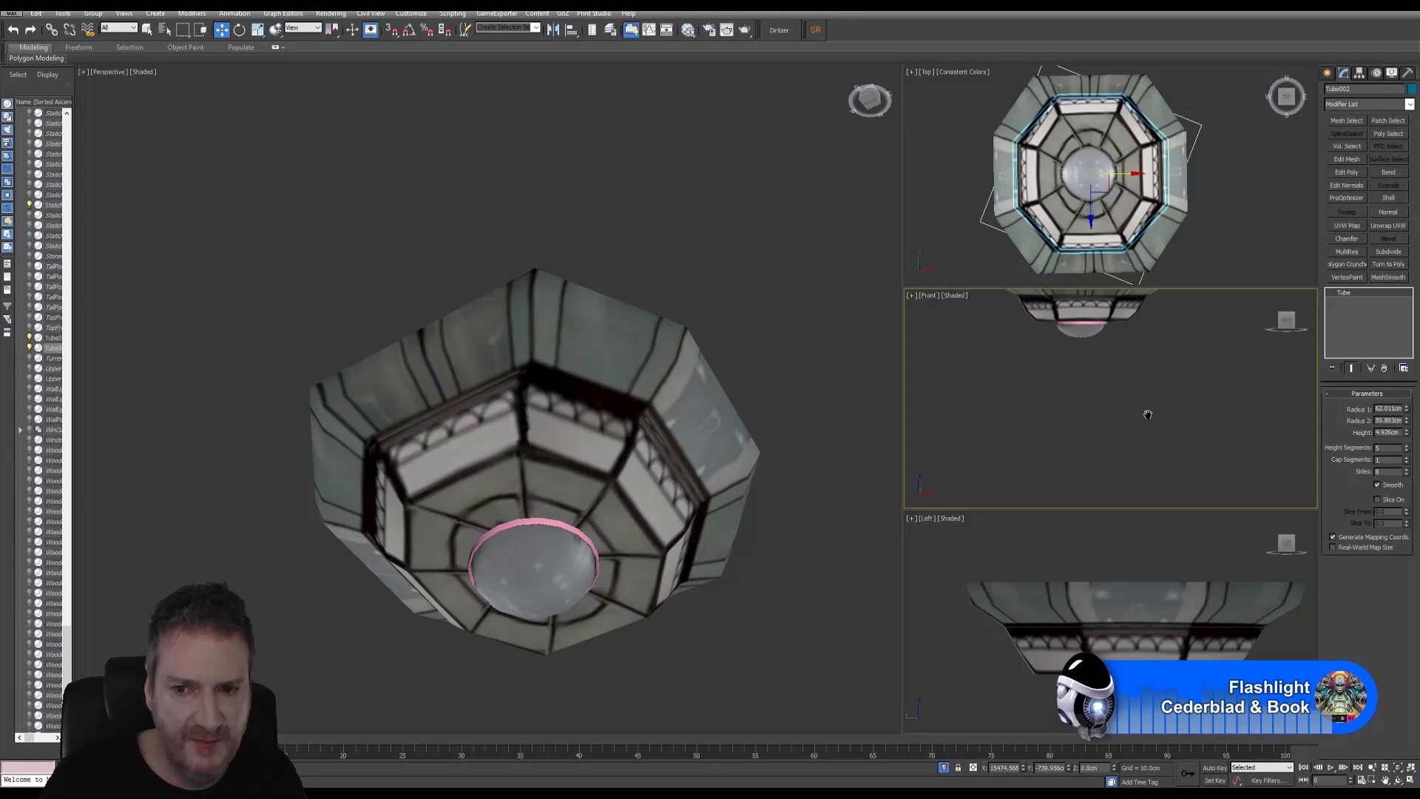
click(1410, 780)
scroll(843, 485, down, 4)
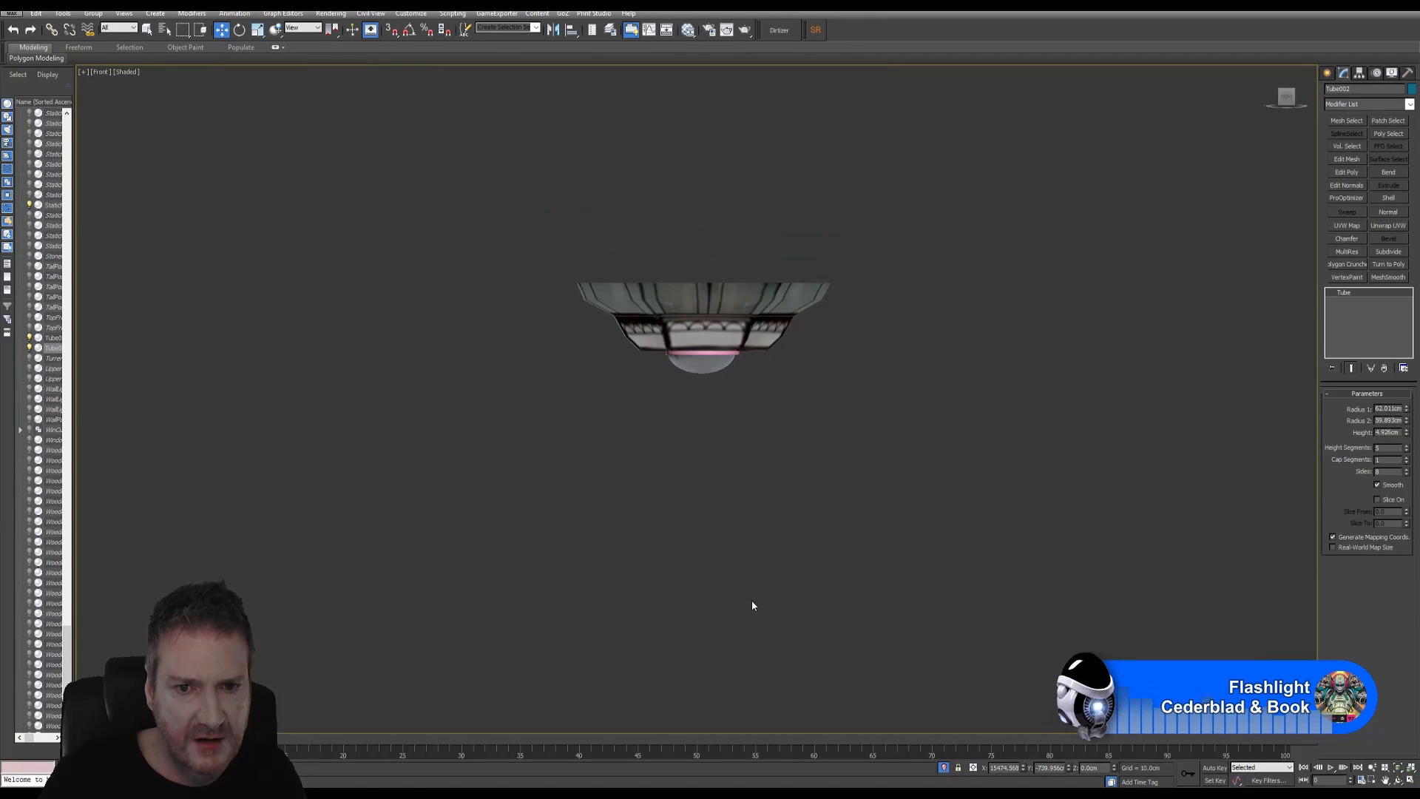
middle_drag(753, 605, 747, 319)
drag(701, 558, 701, 126)
middle_drag(783, 88, 814, 370)
scroll(721, 361, up, 5)
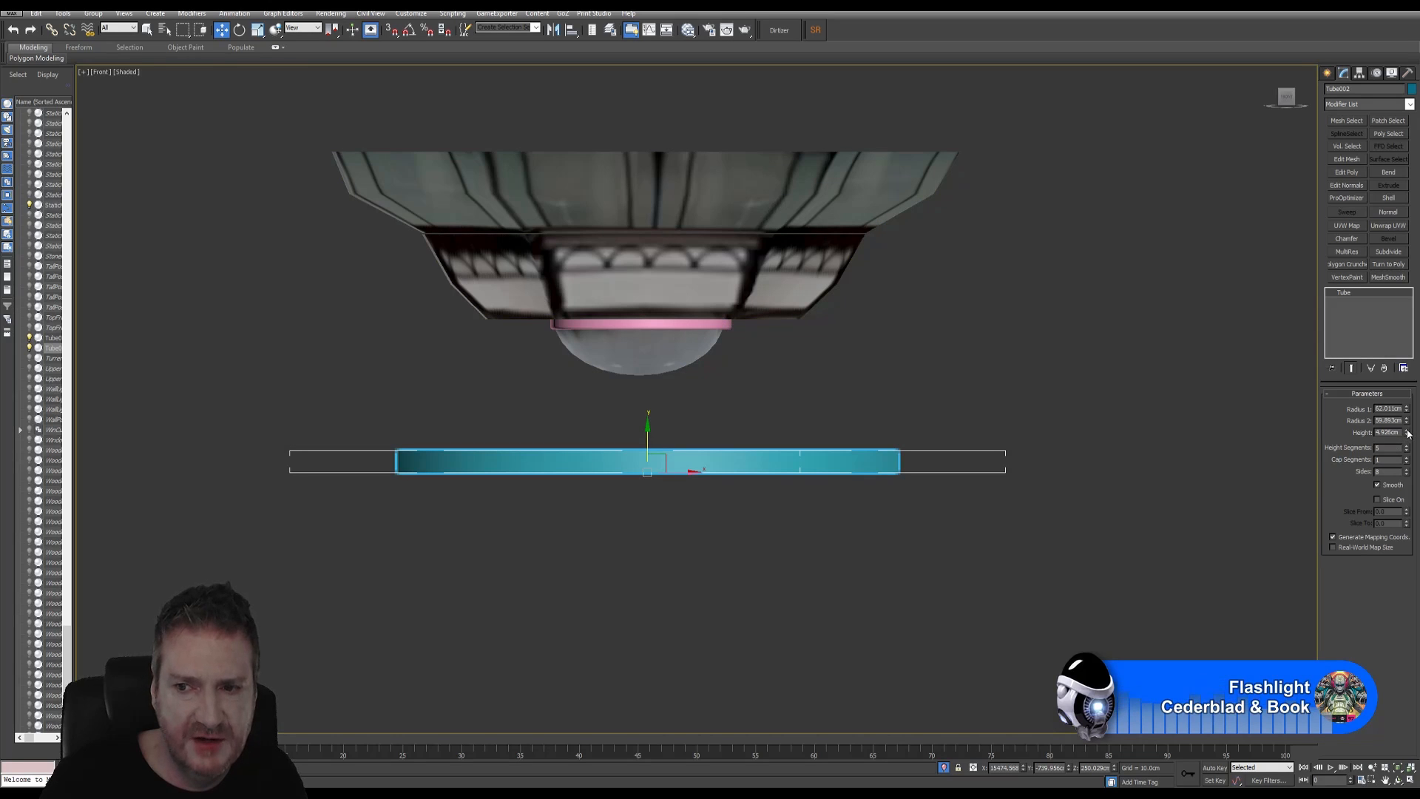
Reduce the octagonal tube's height to about 3.5 cm and raise it onto the dark band between the light's upper and lower sections
drag(1408, 438, 1406, 449)
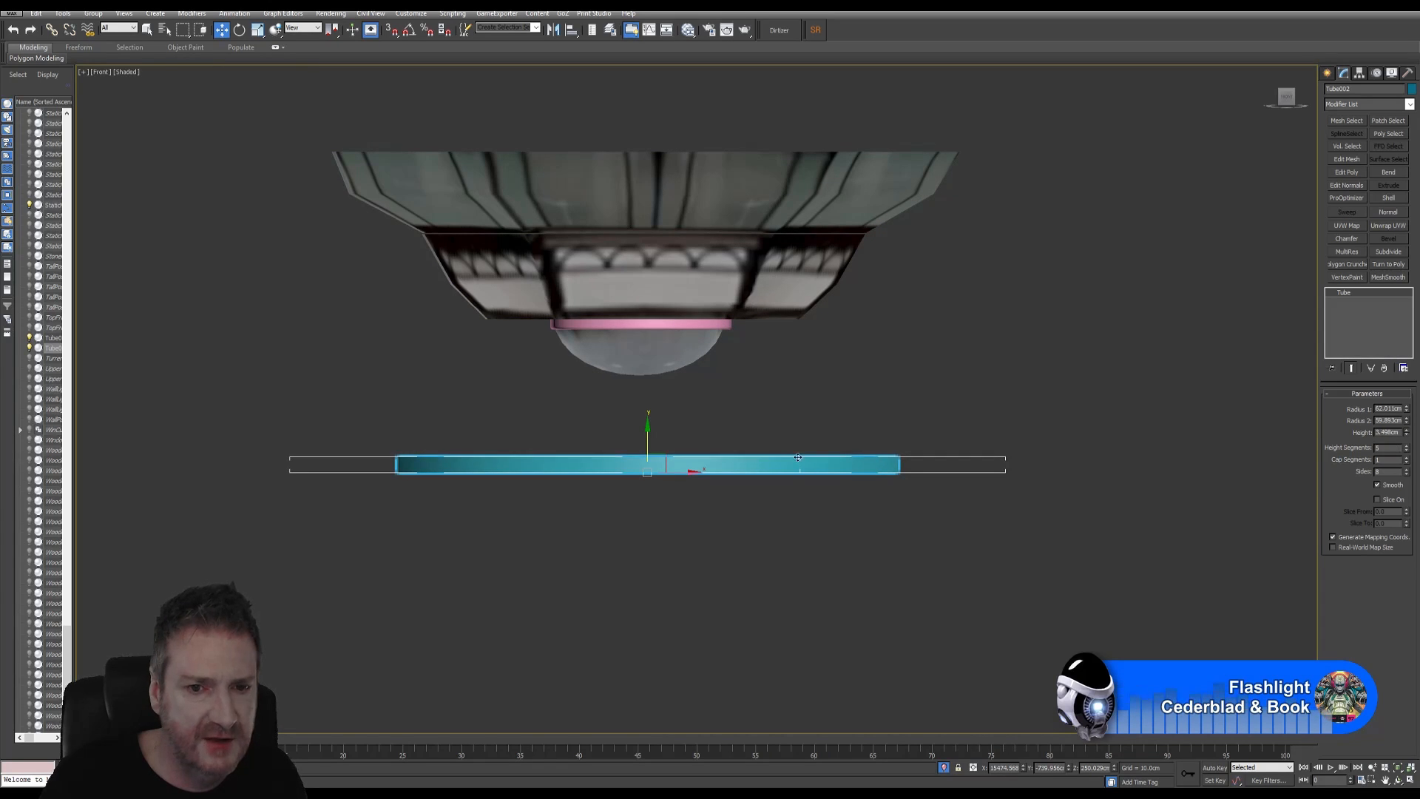
drag(651, 444, 689, 218)
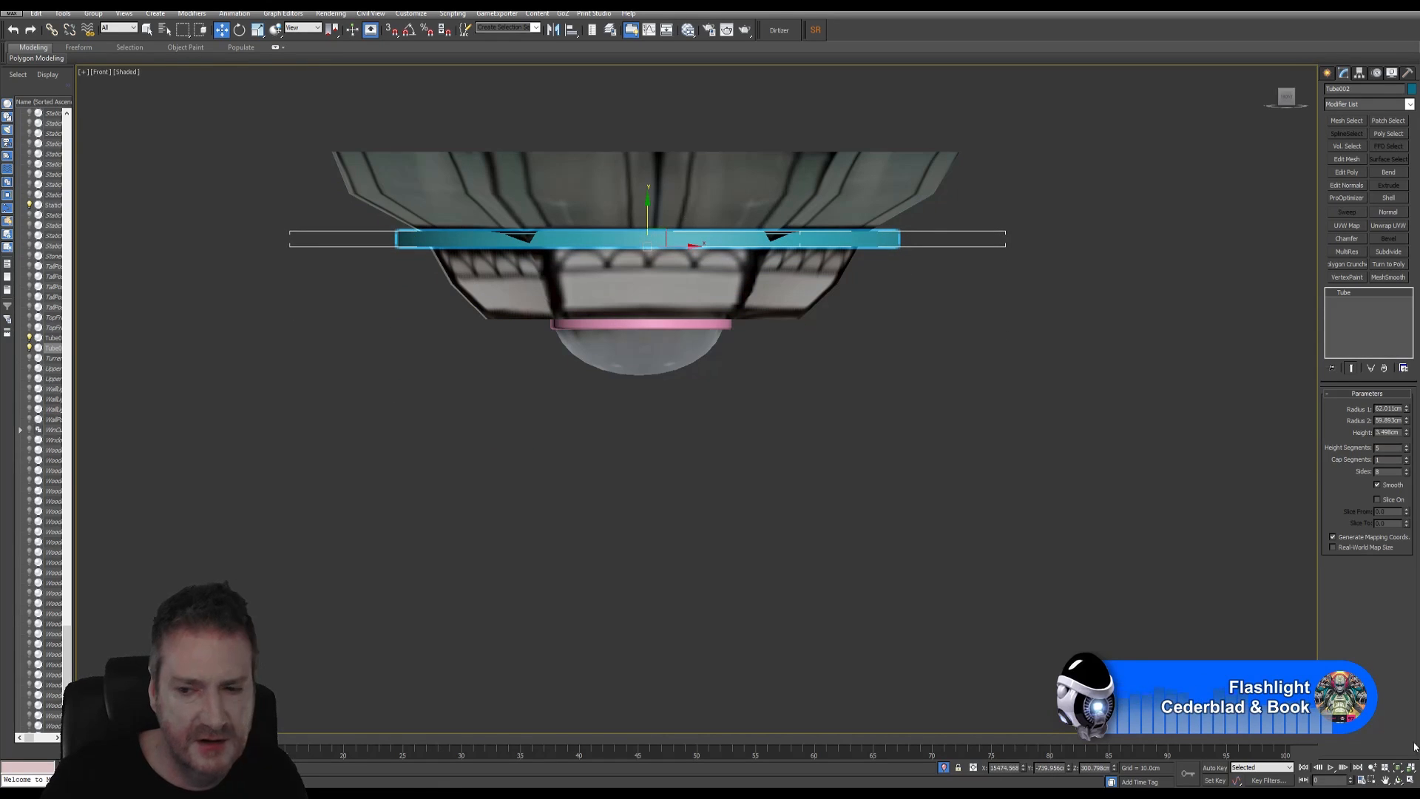
click(1411, 780)
Add an Edit Poly modifier to the octagonal tube and enter vertex selection mode in the maximized Top view
right_click(1271, 272)
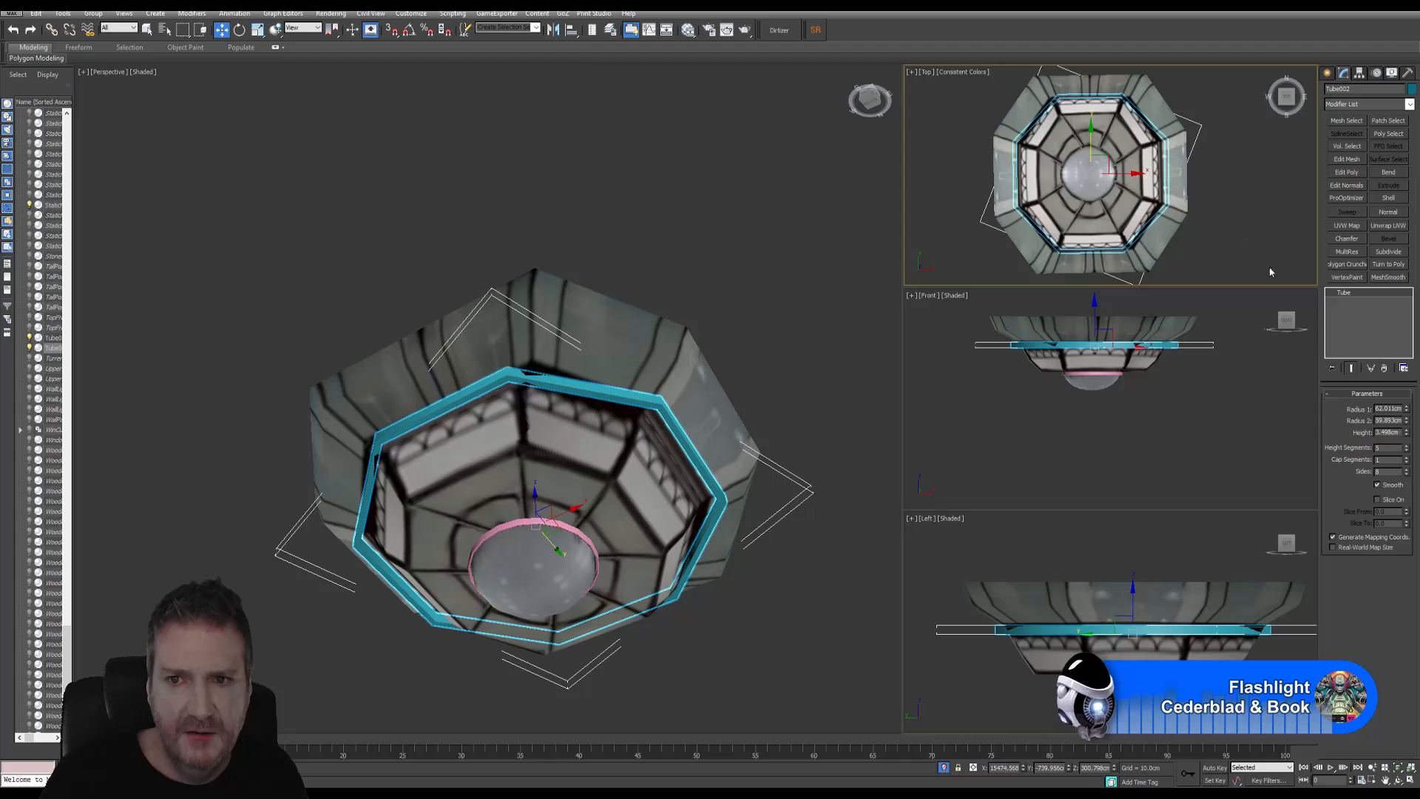
click(1411, 781)
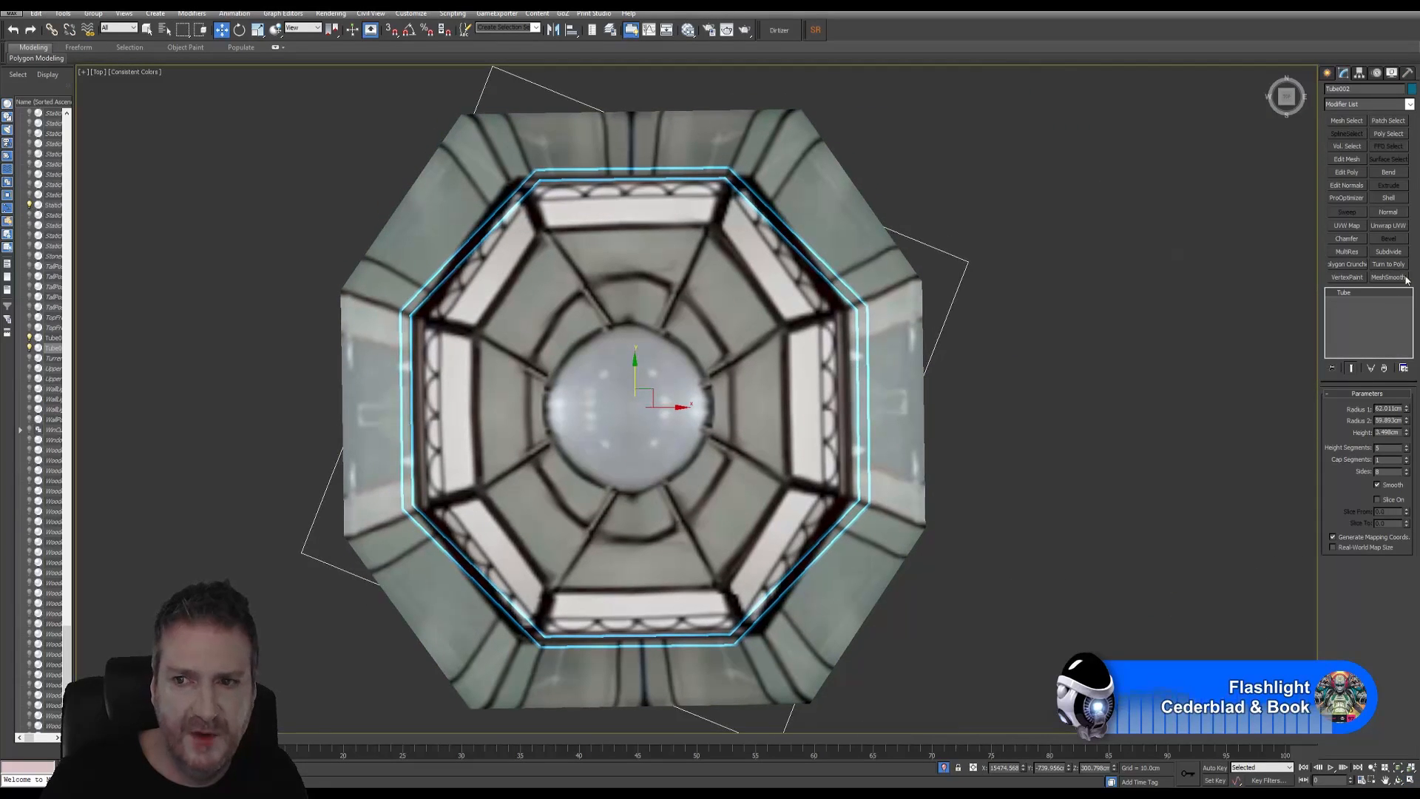
click(1346, 172)
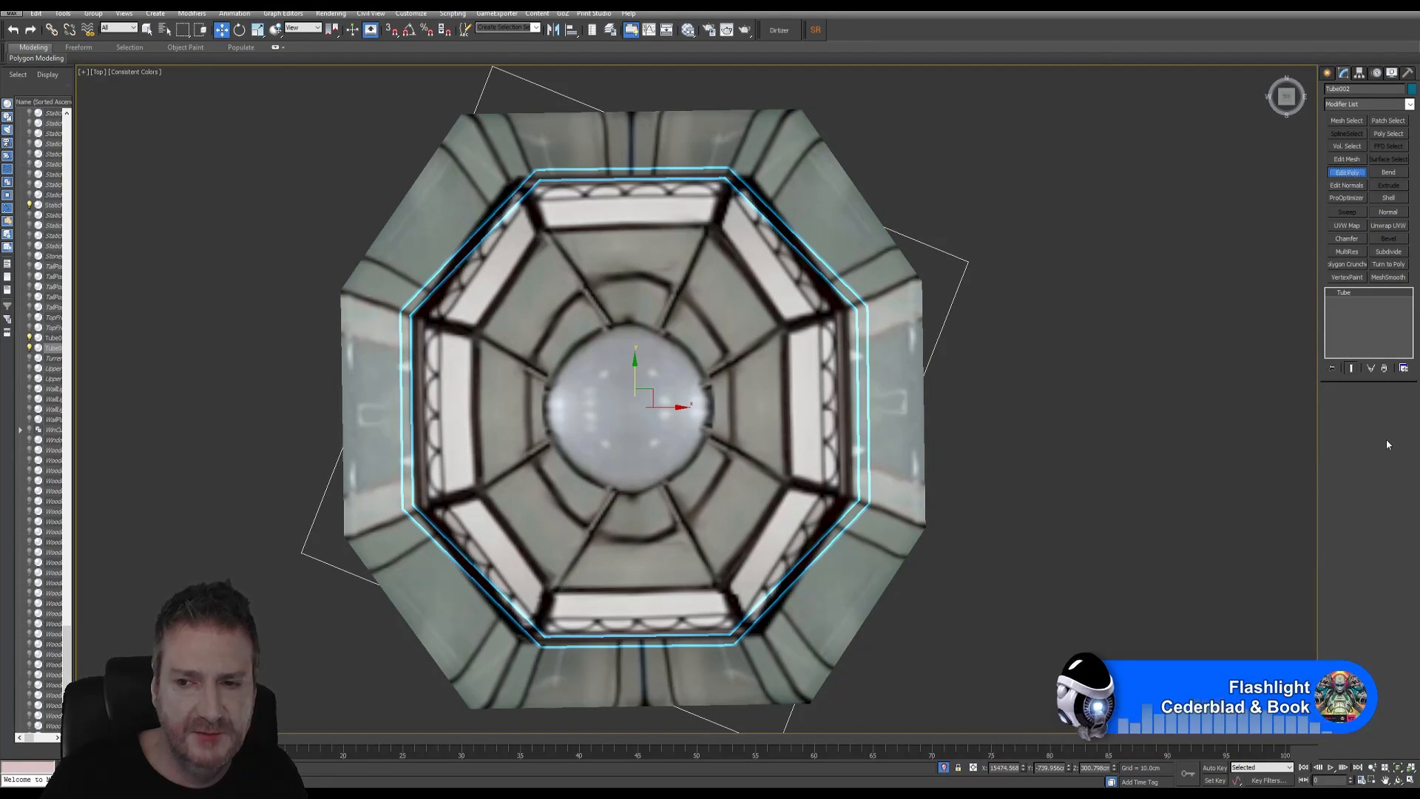
click(1340, 480)
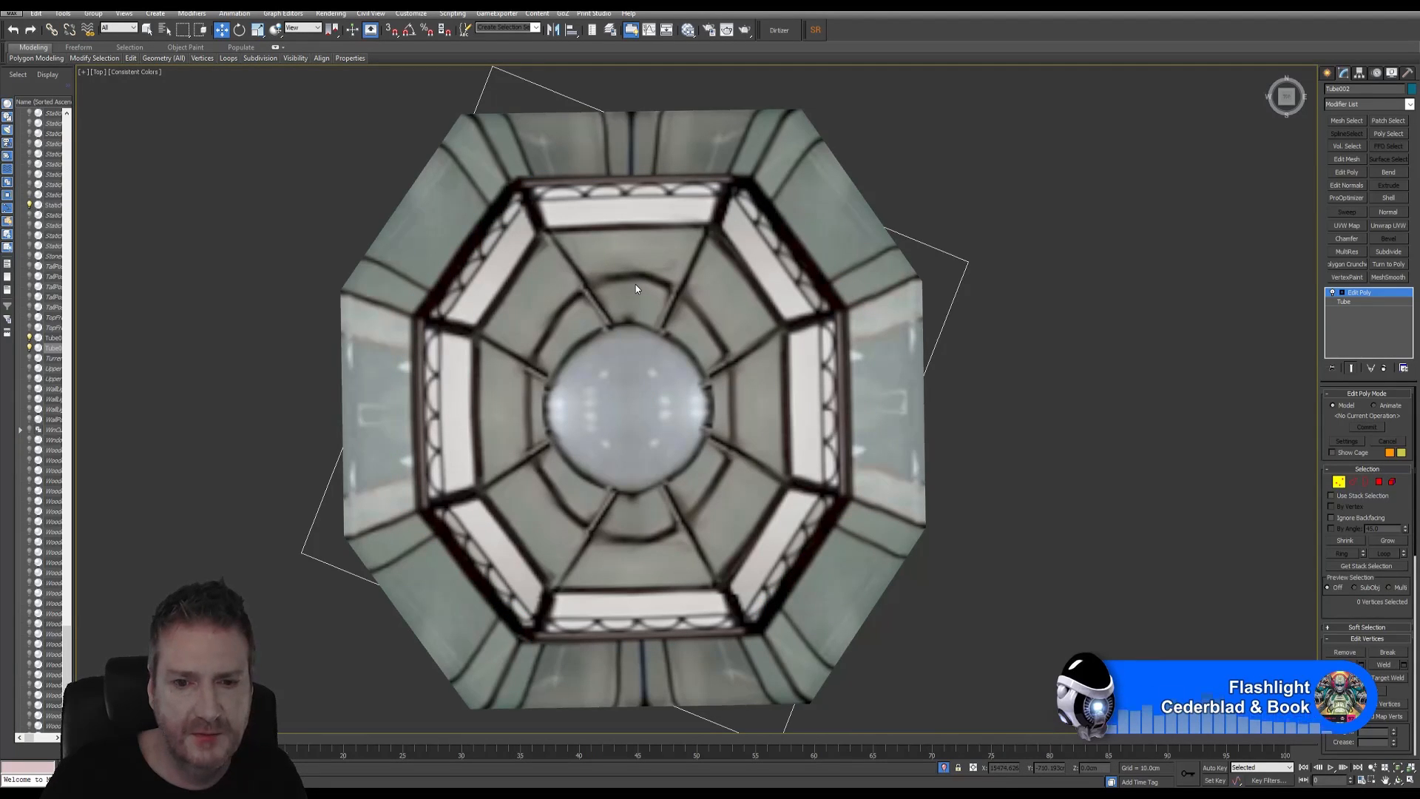
Return to the four-viewport layout and select the octagonal tube's vertices at one corner in the Perspective view
middle_drag(996, 359, 1030, 391)
scroll(1033, 404, down, 1)
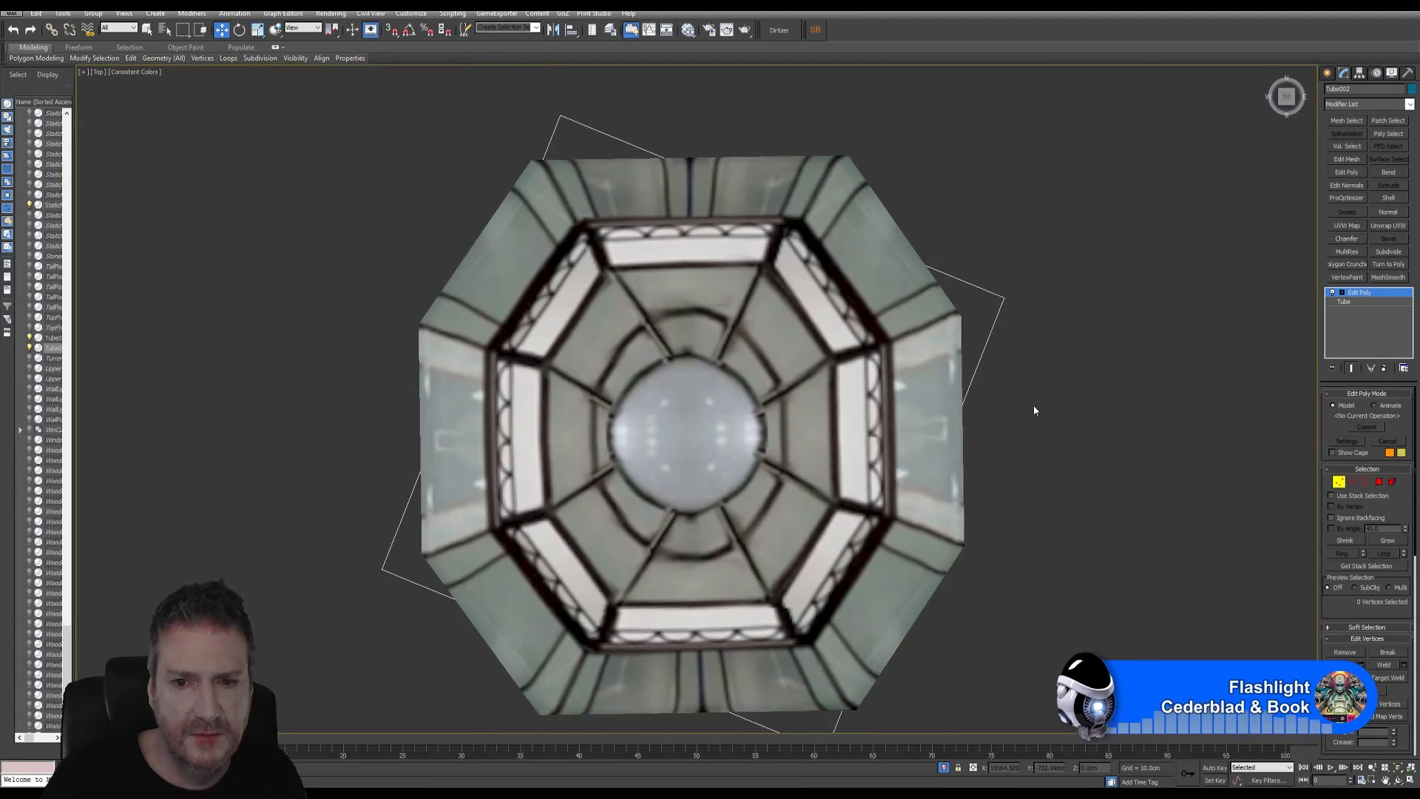
click(1410, 783)
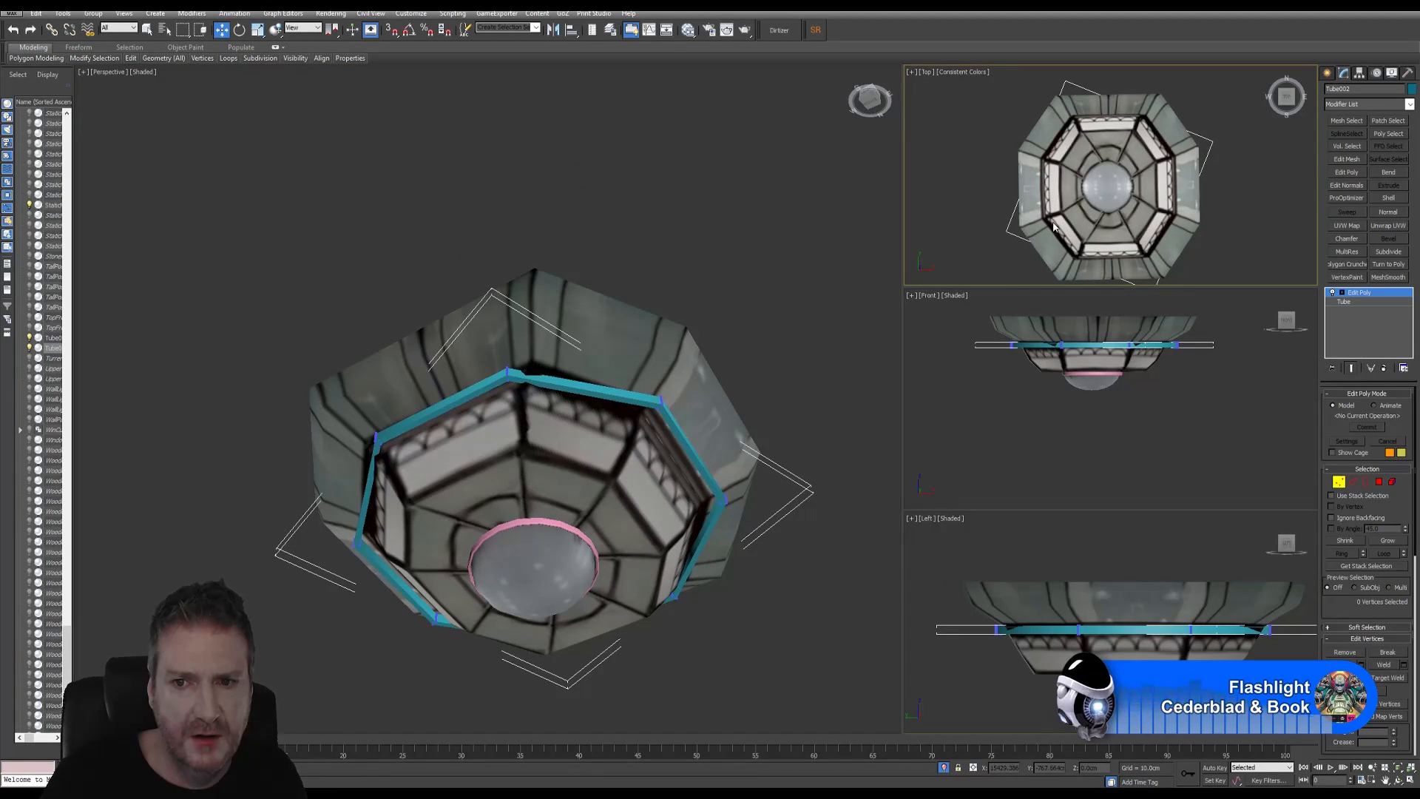
middle_drag(1053, 226, 1042, 229)
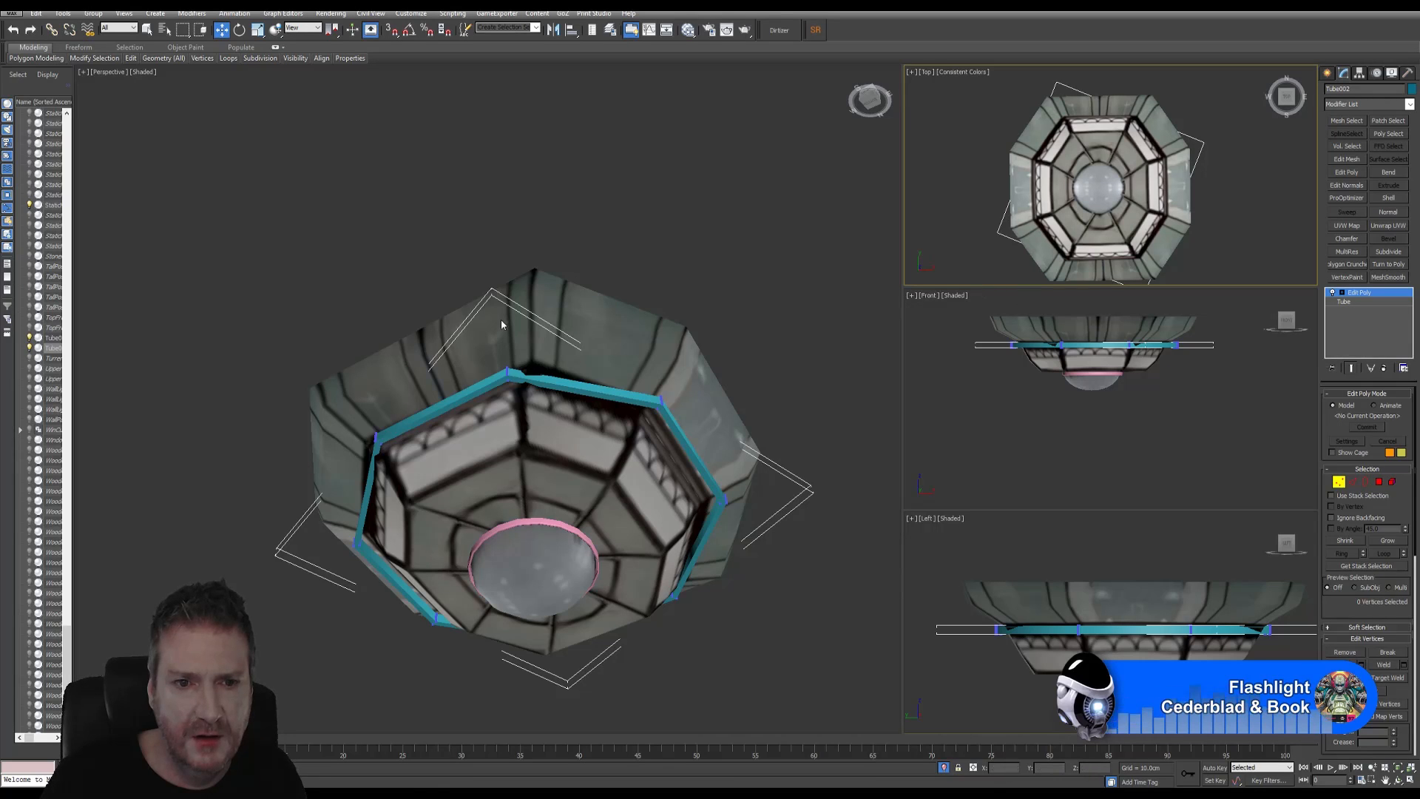
drag(492, 332, 531, 420)
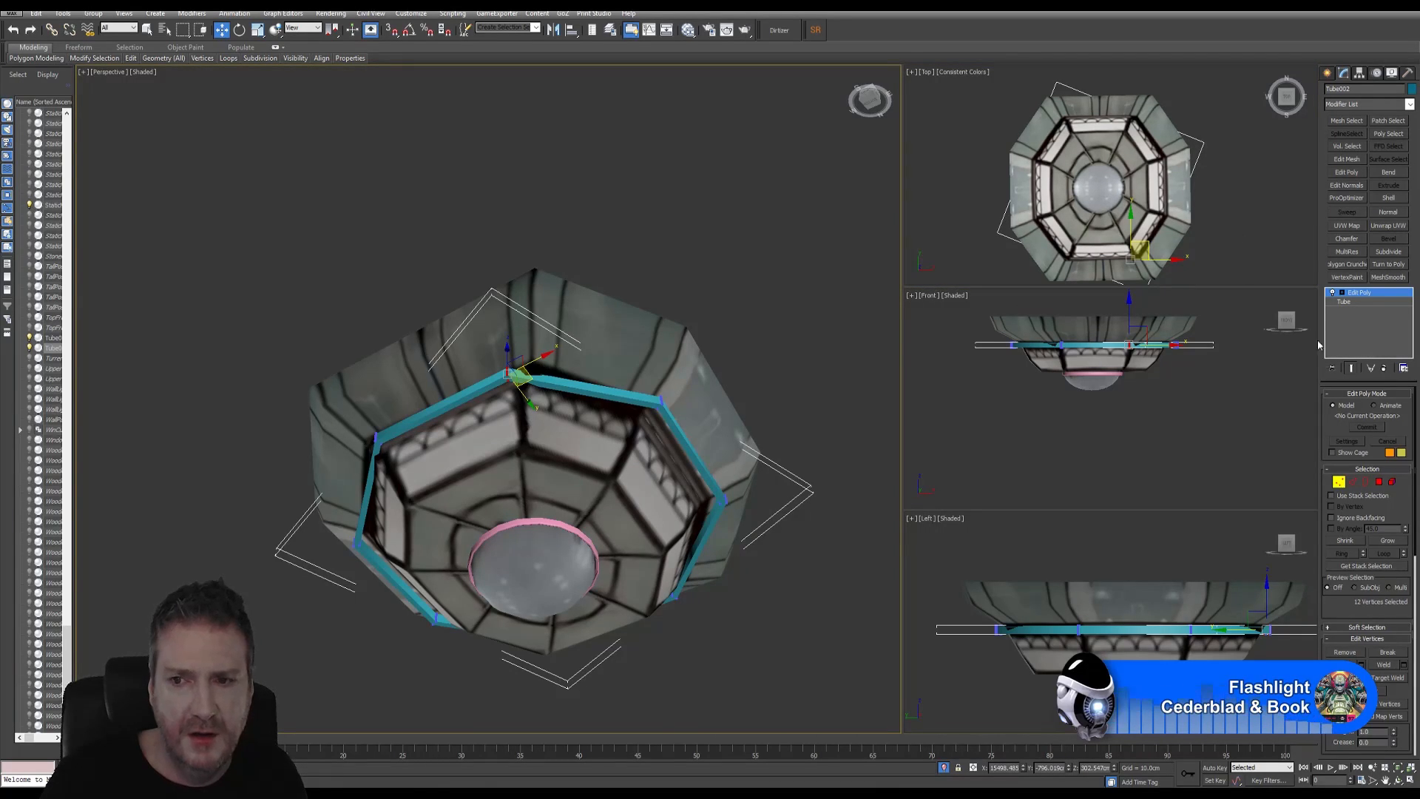
Leave vertex editing, deselect the octagonal tube, and change the Top viewport to a Bottom view
click(1340, 482)
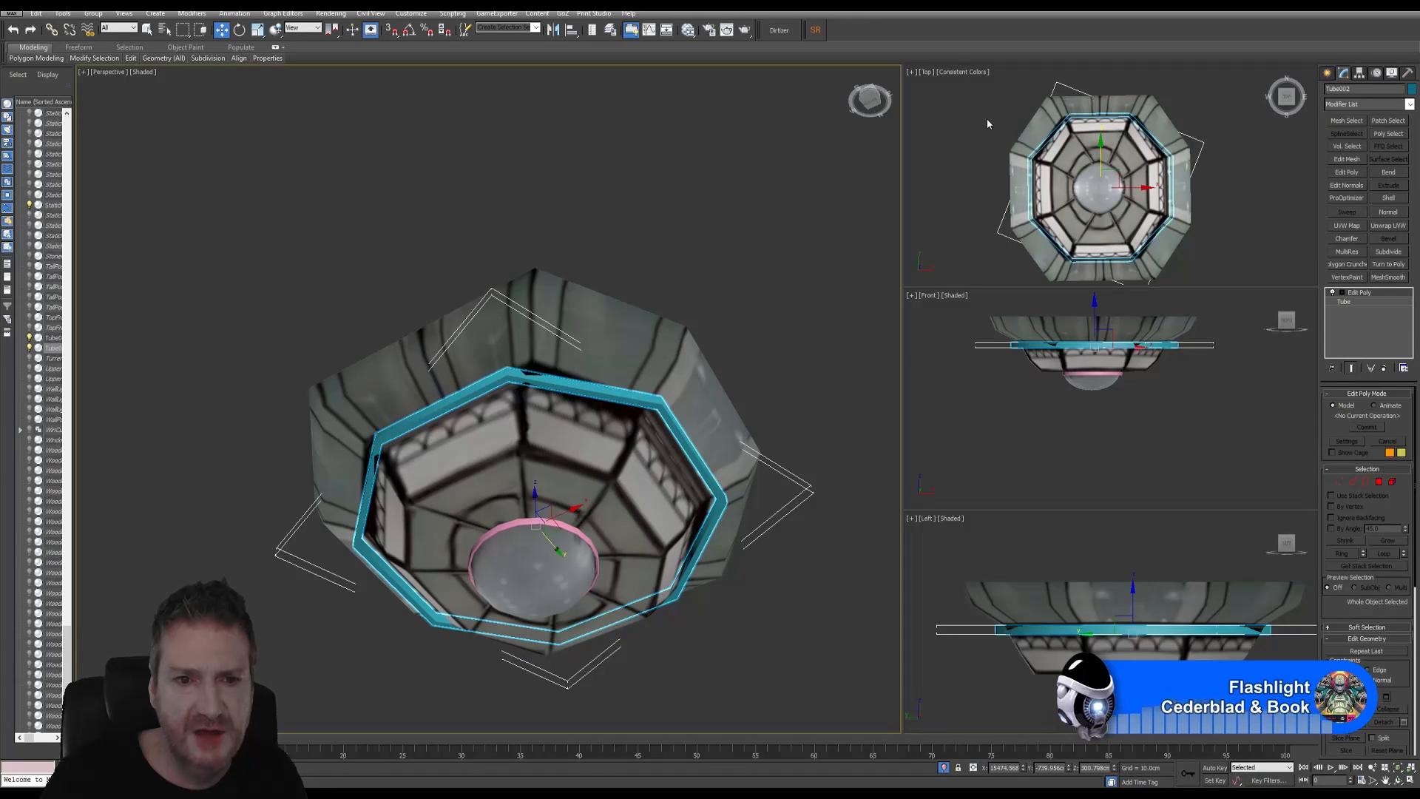
click(929, 102)
click(926, 72)
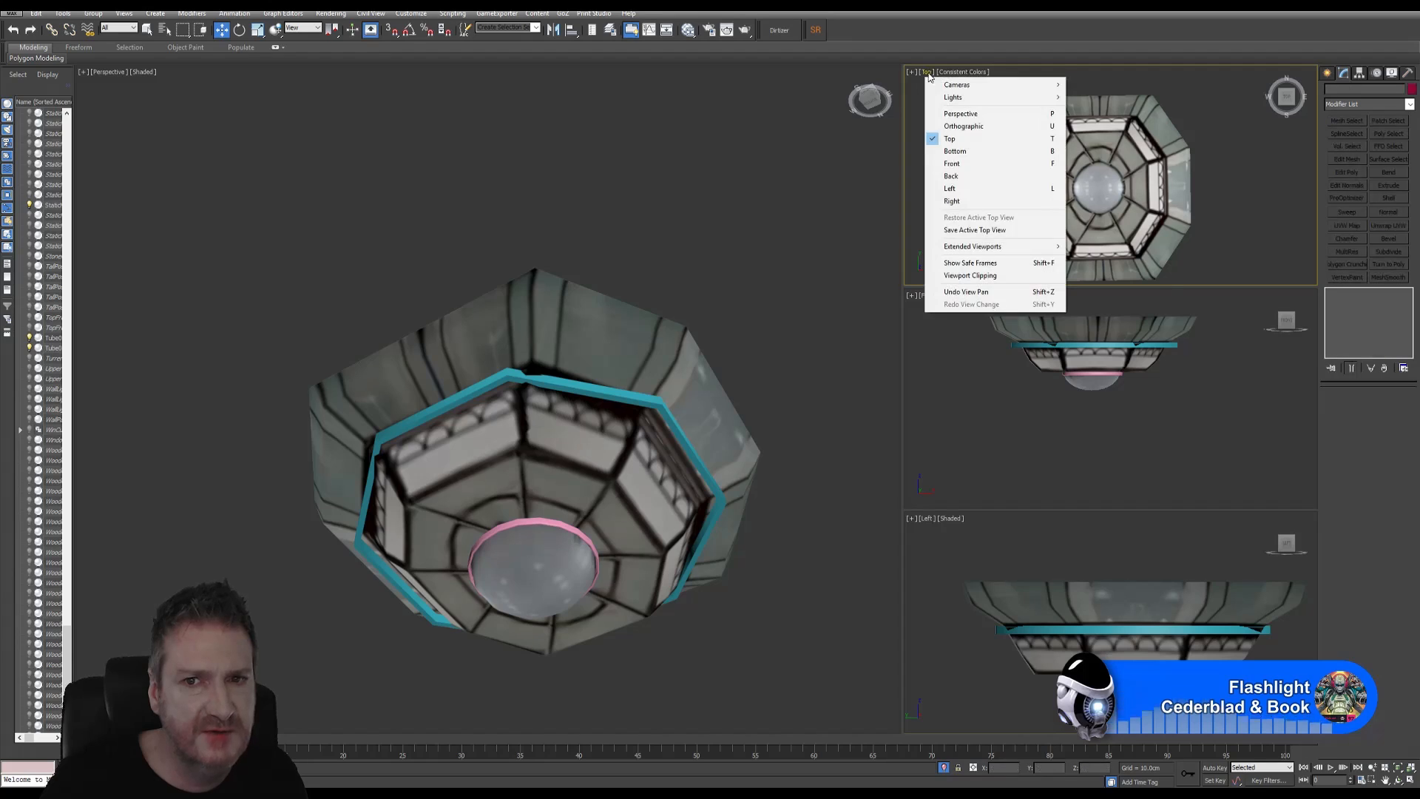
click(957, 151)
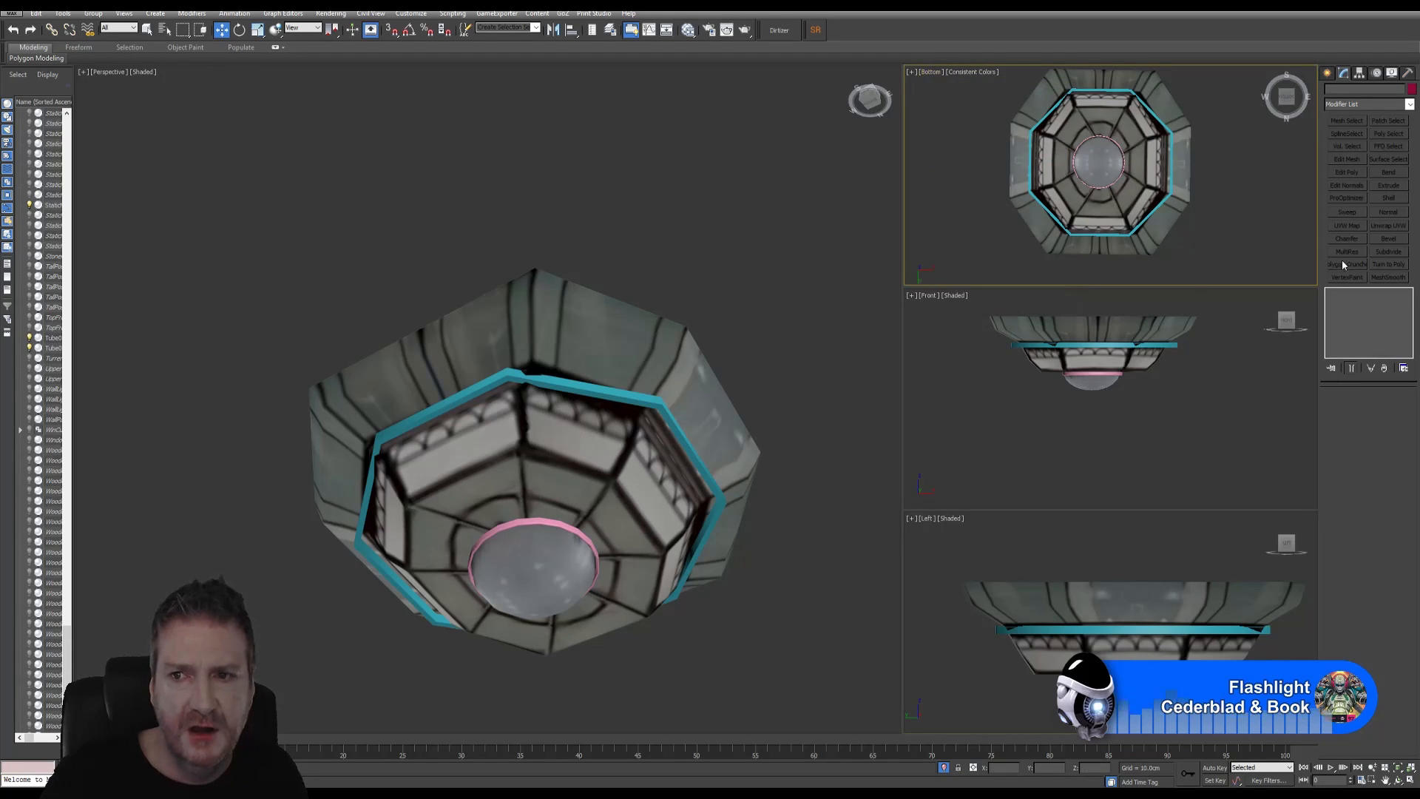
Reselect the octagonal tube, re-enter vertex selection mode, and maximize the Bottom view
click(627, 398)
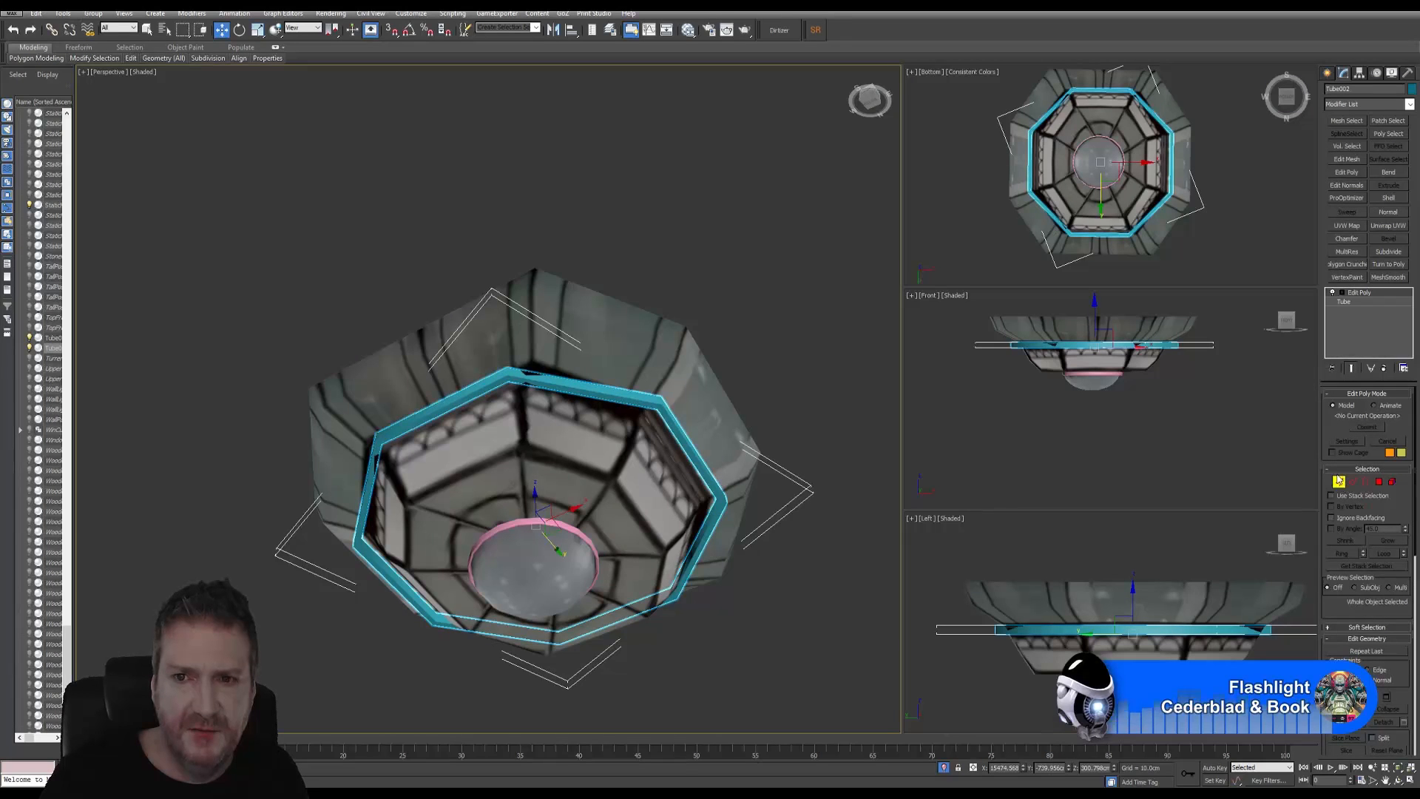
click(1339, 481)
right_click(1247, 198)
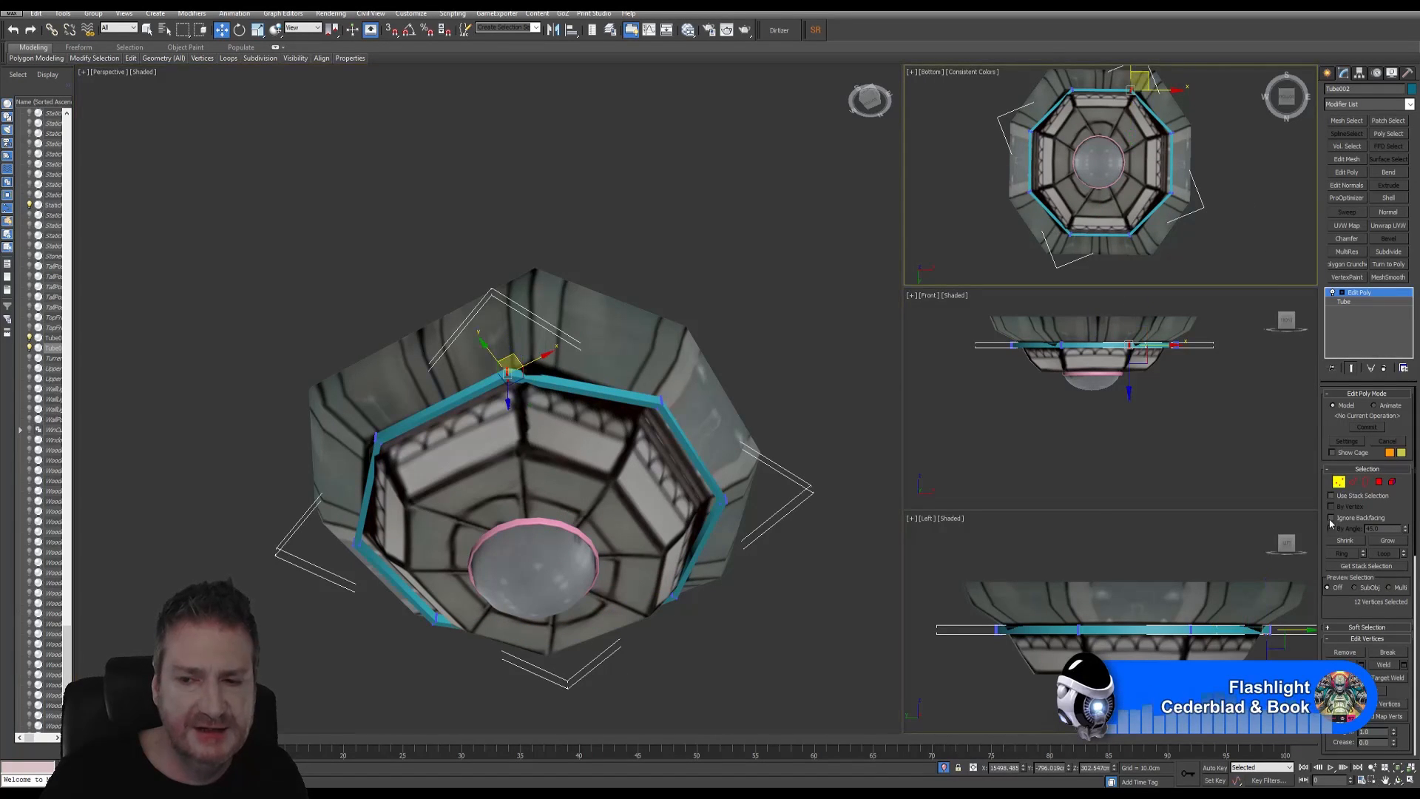
click(1409, 779)
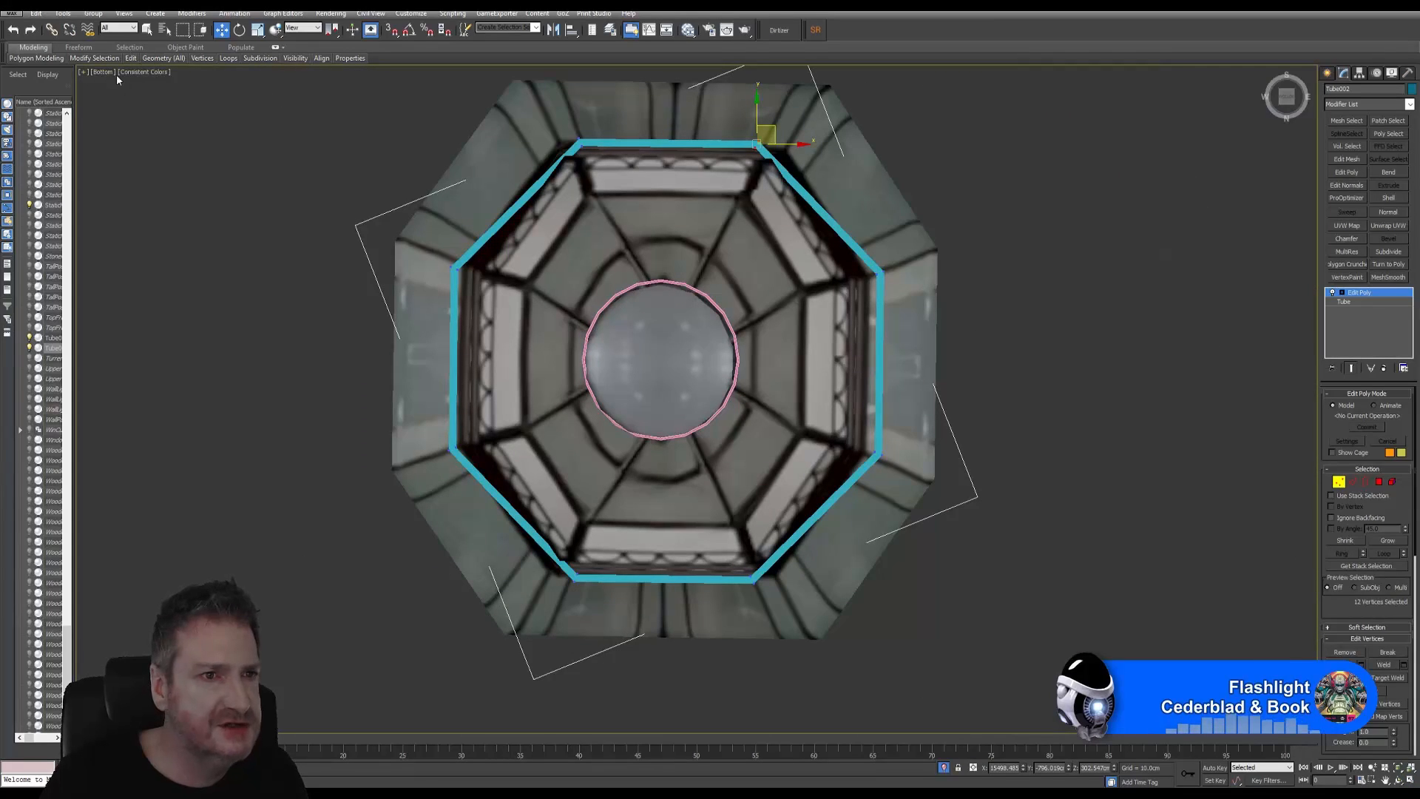
Spread the tube's two upper corners outward along X in the Bottom view and shift both vertically to fit the light's frame
scroll(1053, 260, up, 5)
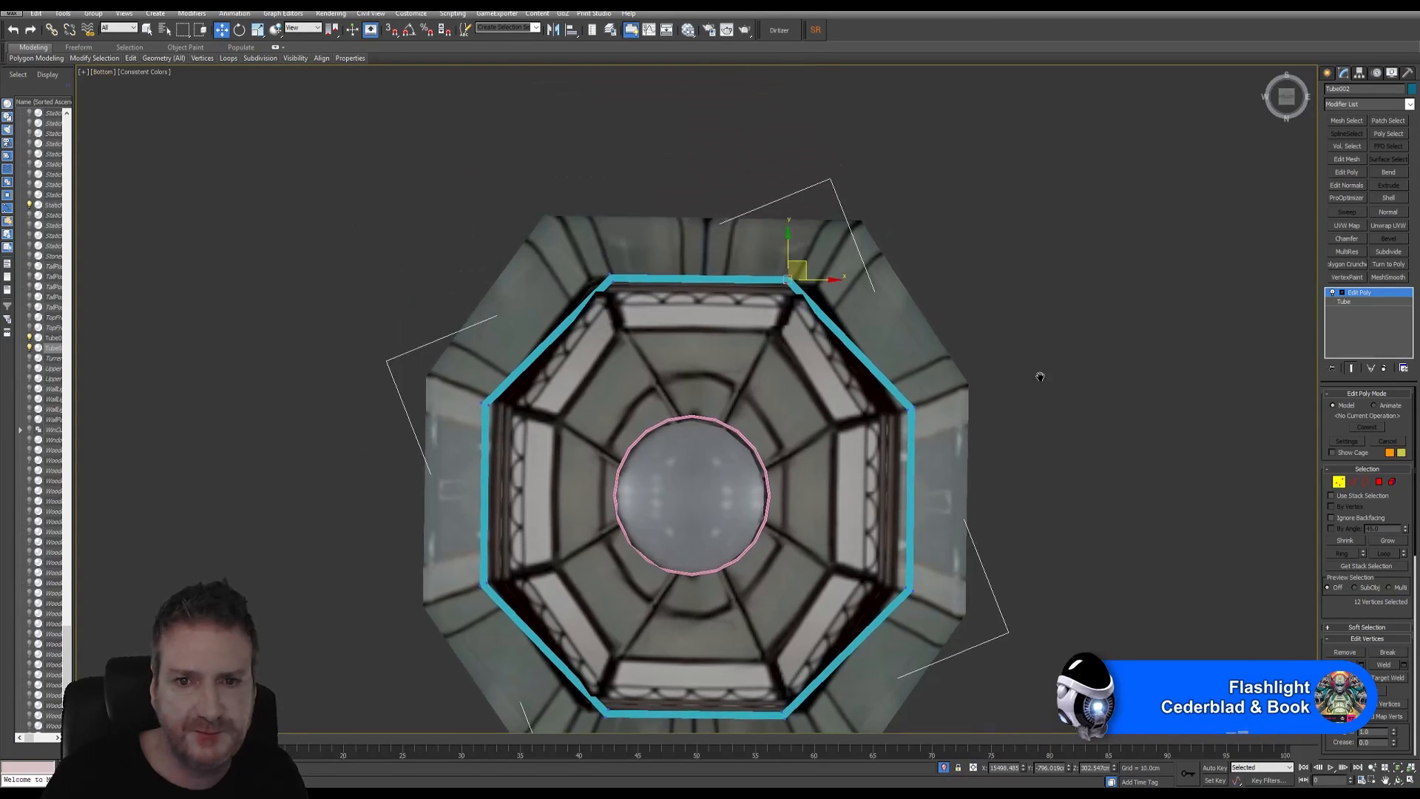
scroll(797, 263, up, 1)
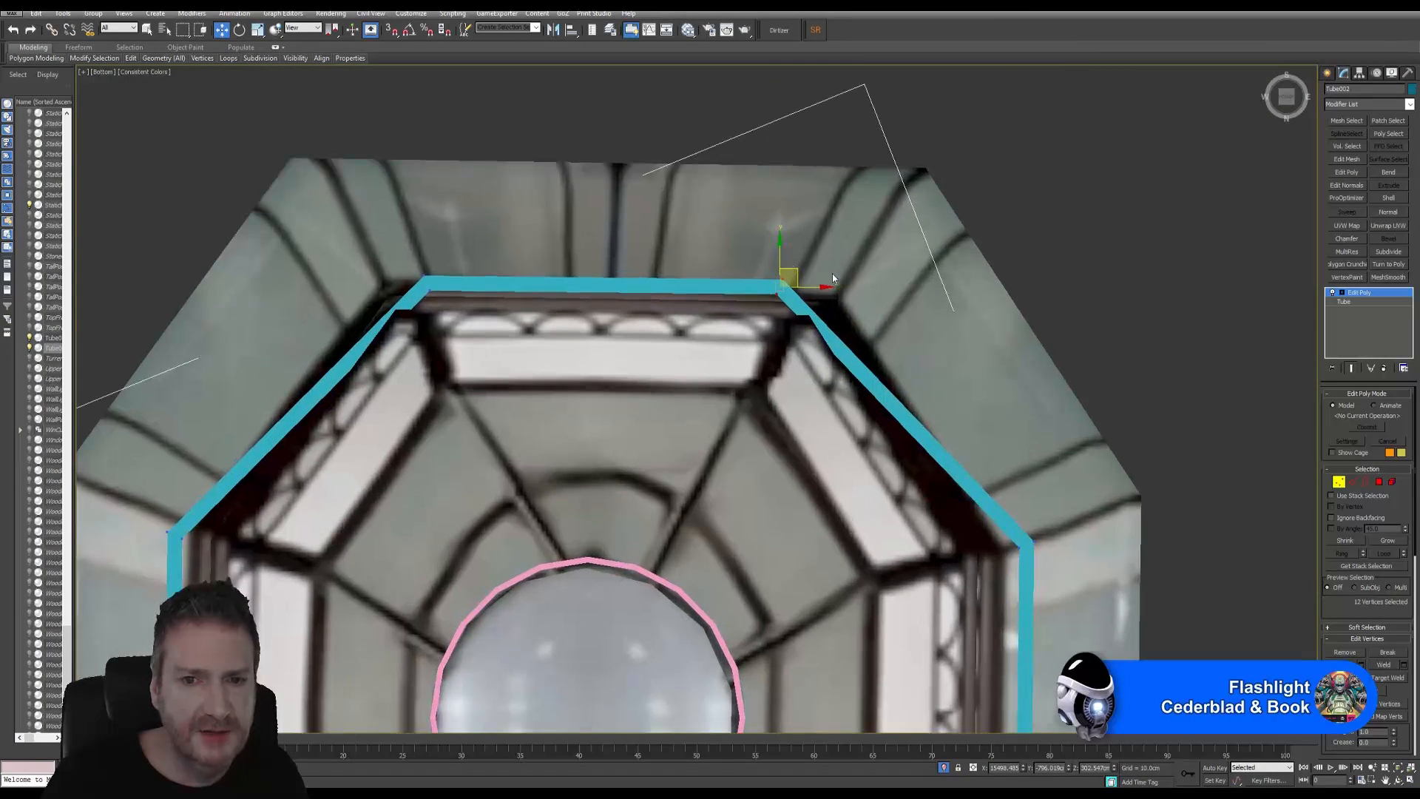
drag(827, 361, 827, 361)
drag(814, 285, 856, 284)
drag(352, 244, 515, 351)
drag(455, 284, 389, 296)
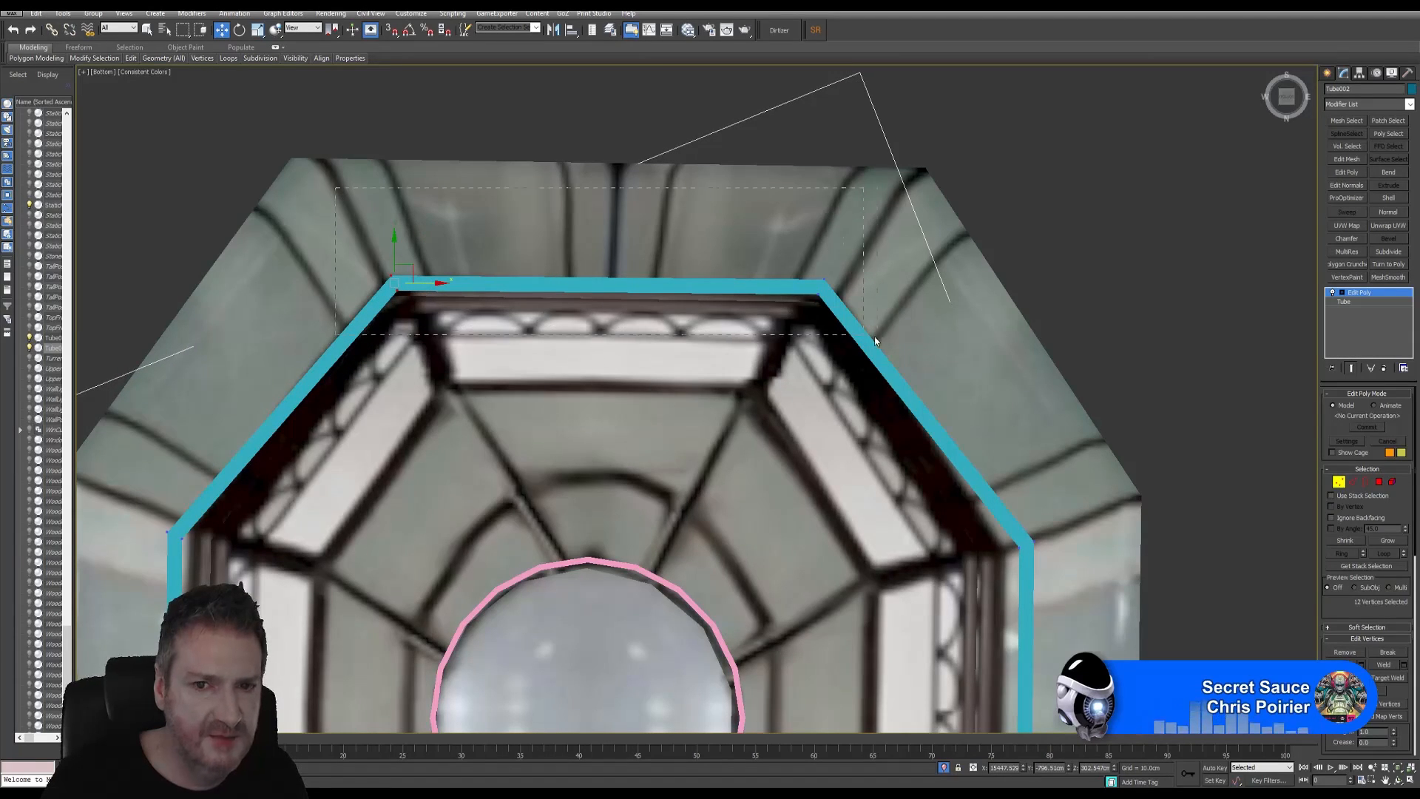
drag(861, 340, 862, 340)
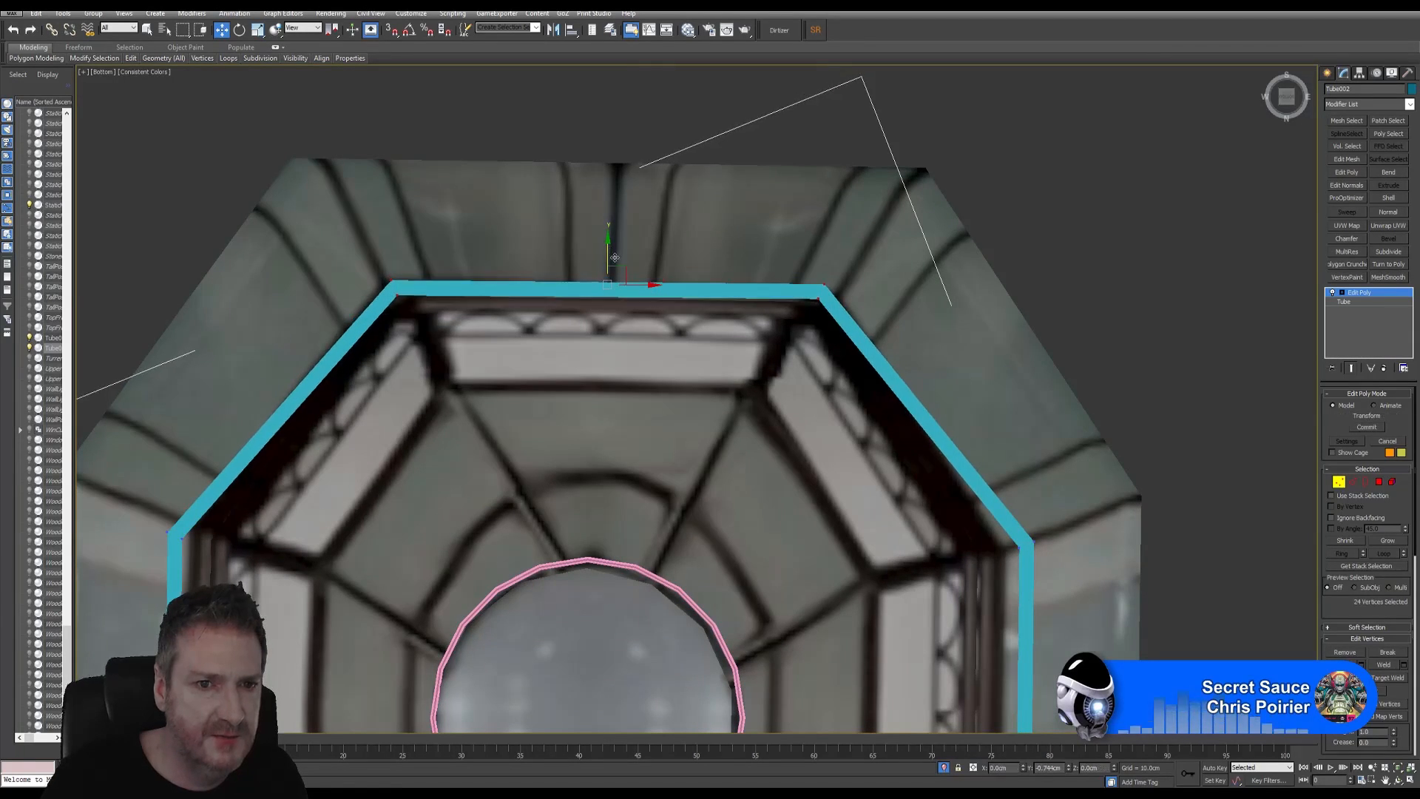
Select both corners of the tube's right side and move them slightly inward along X
middle_drag(833, 375, 655, 29)
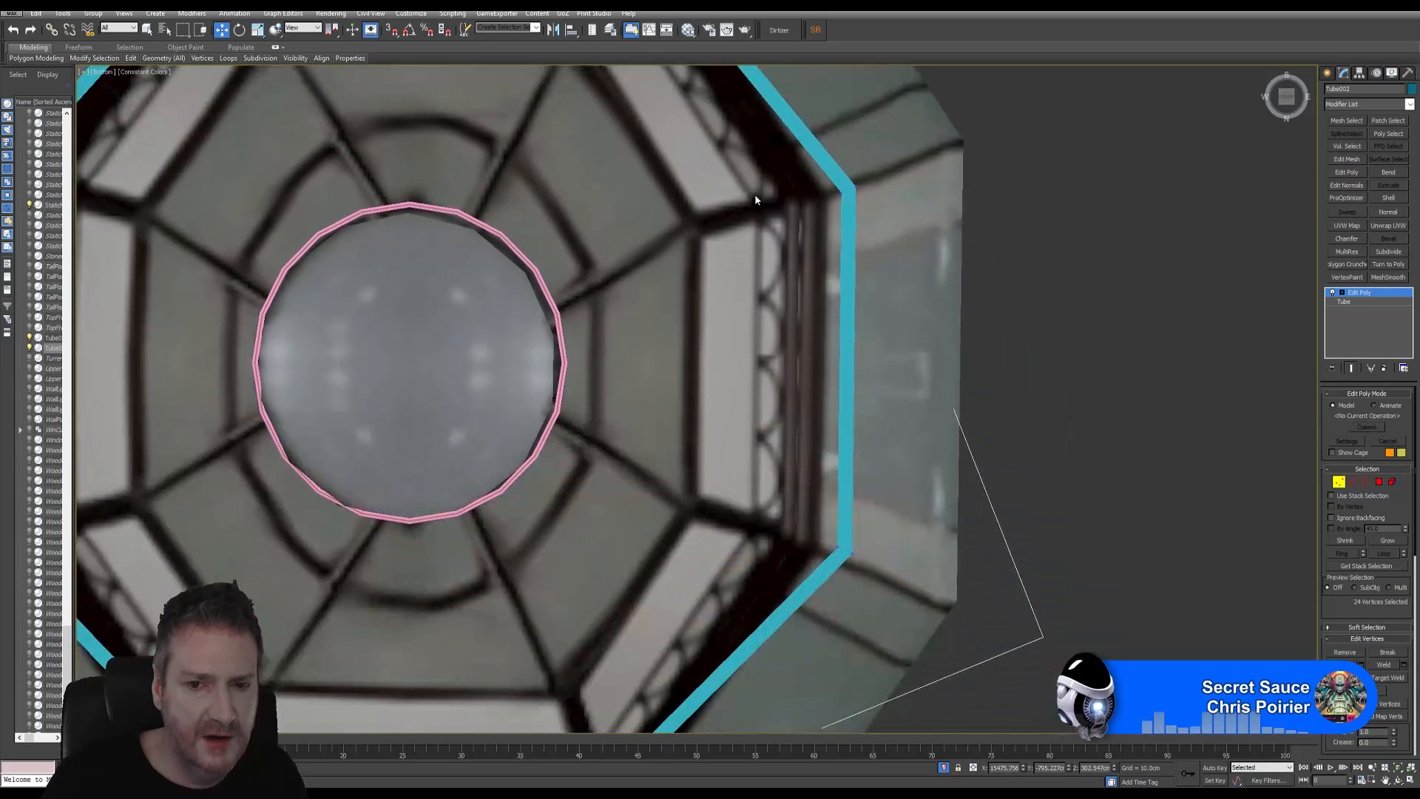
drag(921, 151, 836, 586)
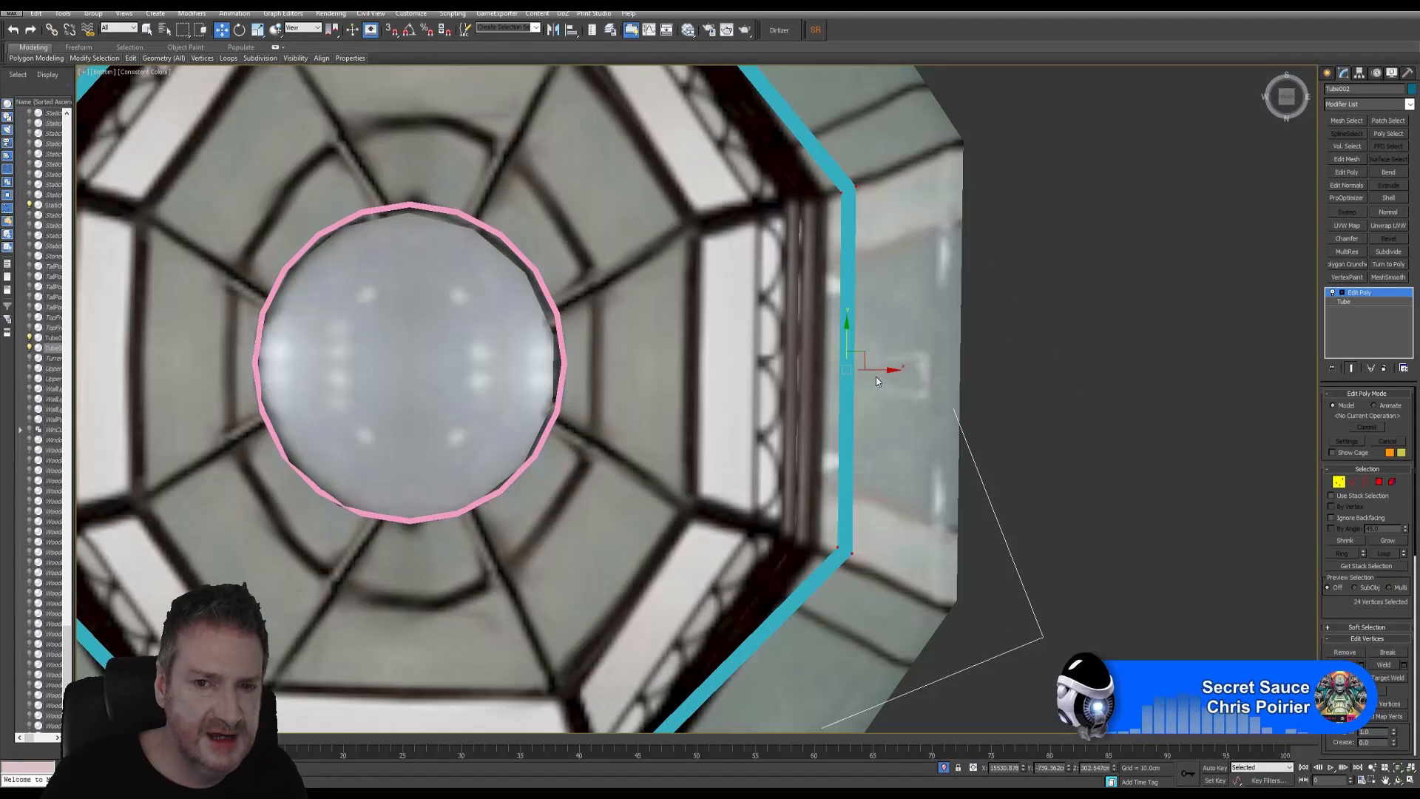
drag(890, 370, 848, 377)
Spread the tube's two lower corners outward along X and move them both slightly up to fit the light's frame
middle_drag(622, 732, 770, 455)
drag(682, 477, 801, 603)
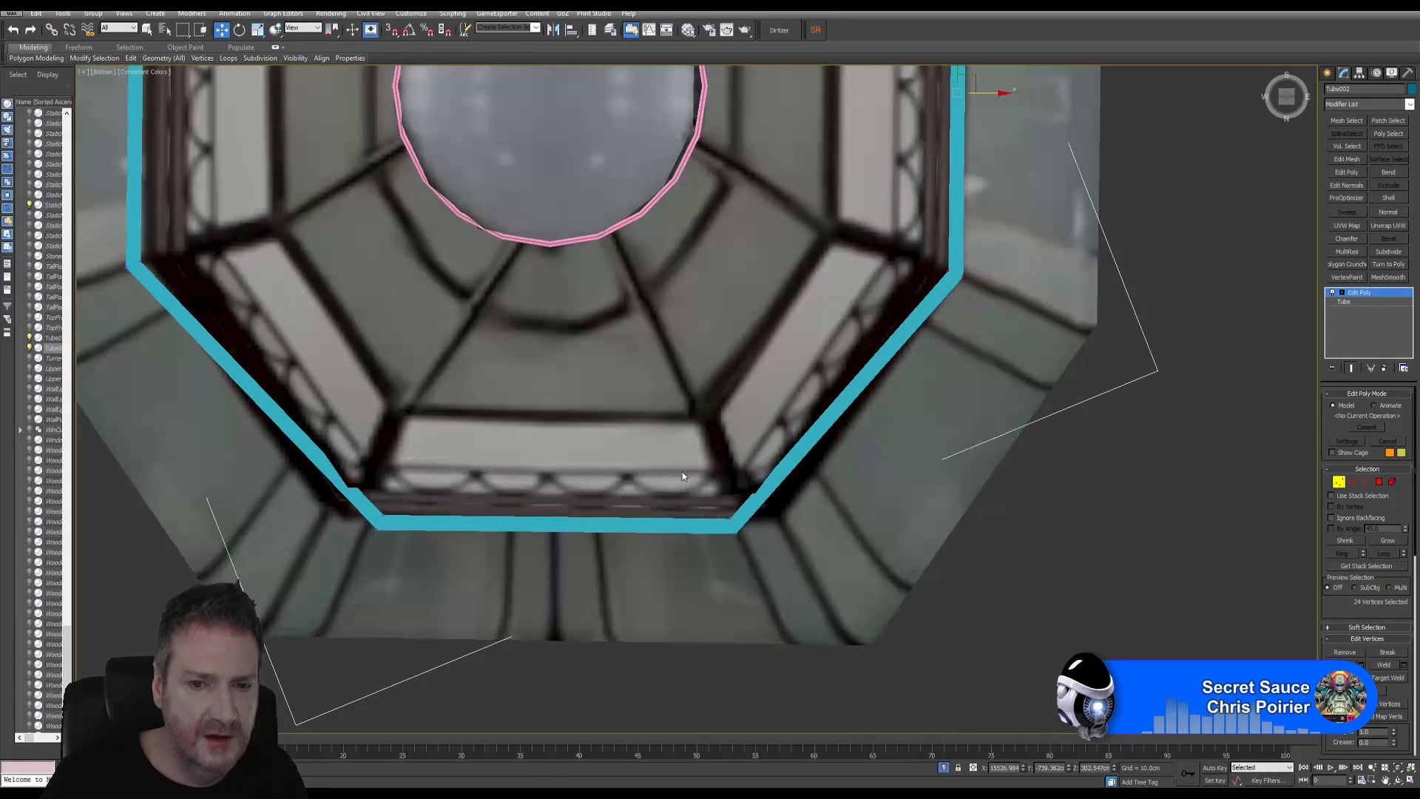
drag(760, 529, 794, 529)
drag(327, 596, 384, 525)
ctrl+drag(857, 477, 747, 551)
drag(560, 490, 568, 477)
Select both corners of the tube's left side and move them along X onto the light's frame edge
middle_drag(452, 362, 714, 501)
drag(425, 426, 474, 471)
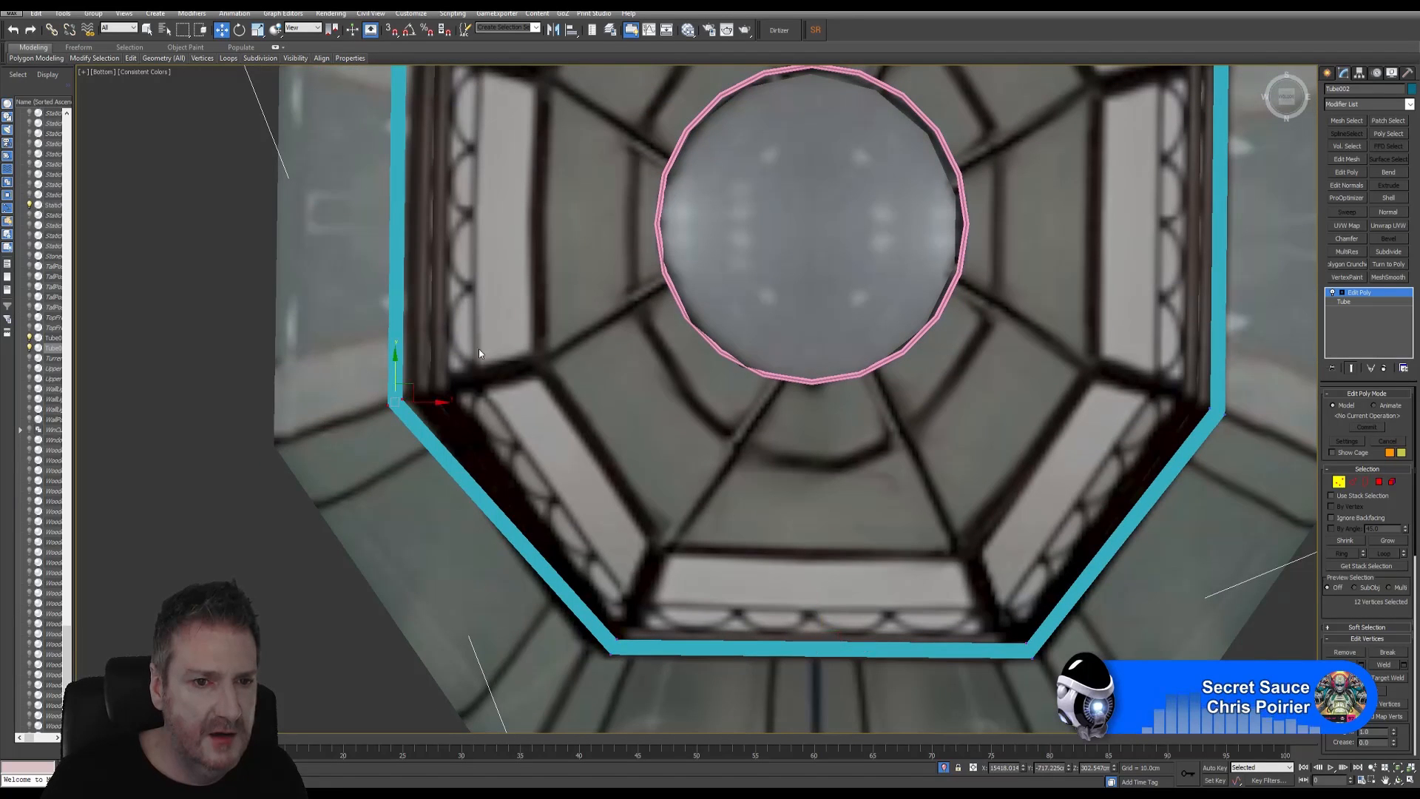
middle_drag(456, 246, 491, 415)
ctrl+drag(392, 172, 520, 277)
drag(460, 390, 478, 392)
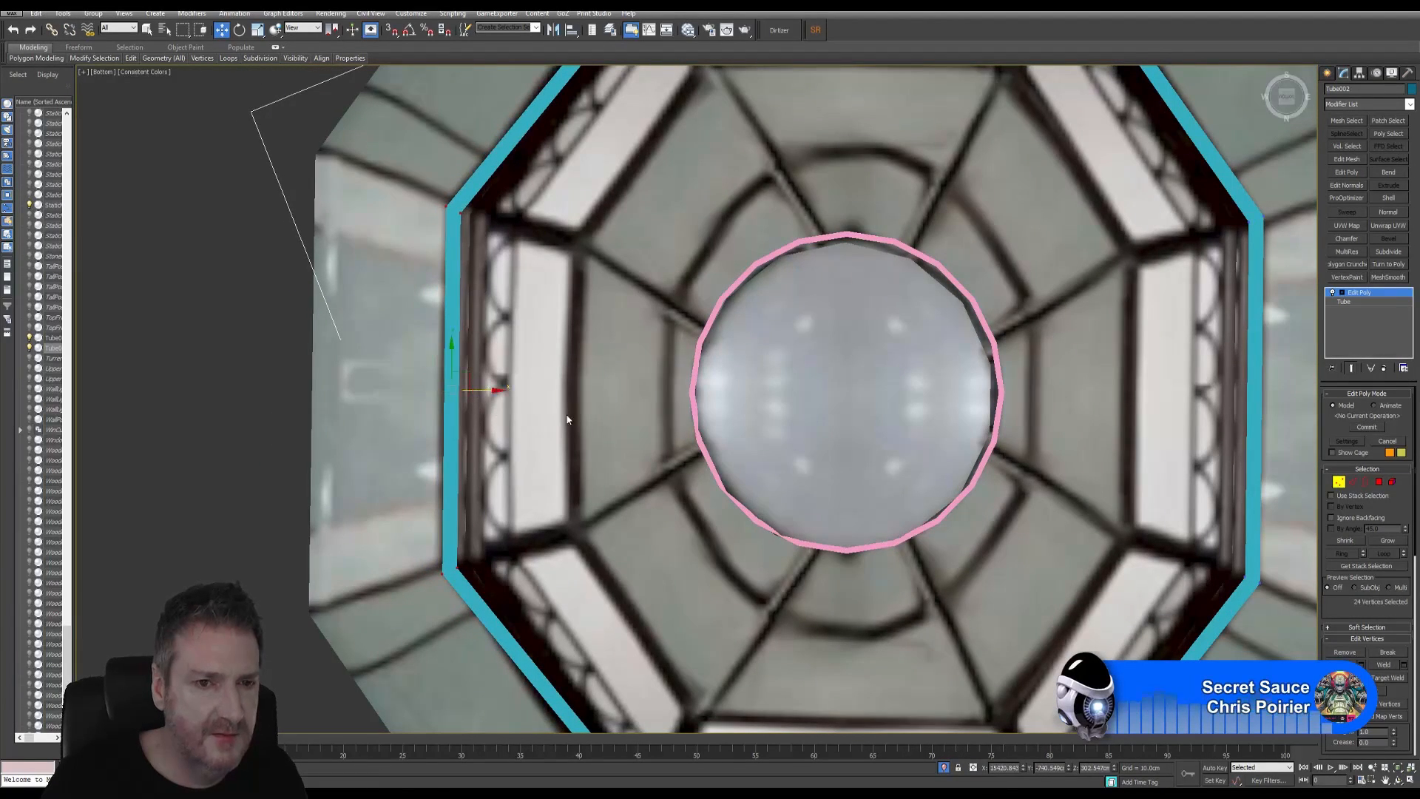
Switch the Bottom view to Shaded display, leave vertex editing, and return to the four-viewport layout
scroll(725, 414, down, 4)
middle_drag(790, 348, 644, 340)
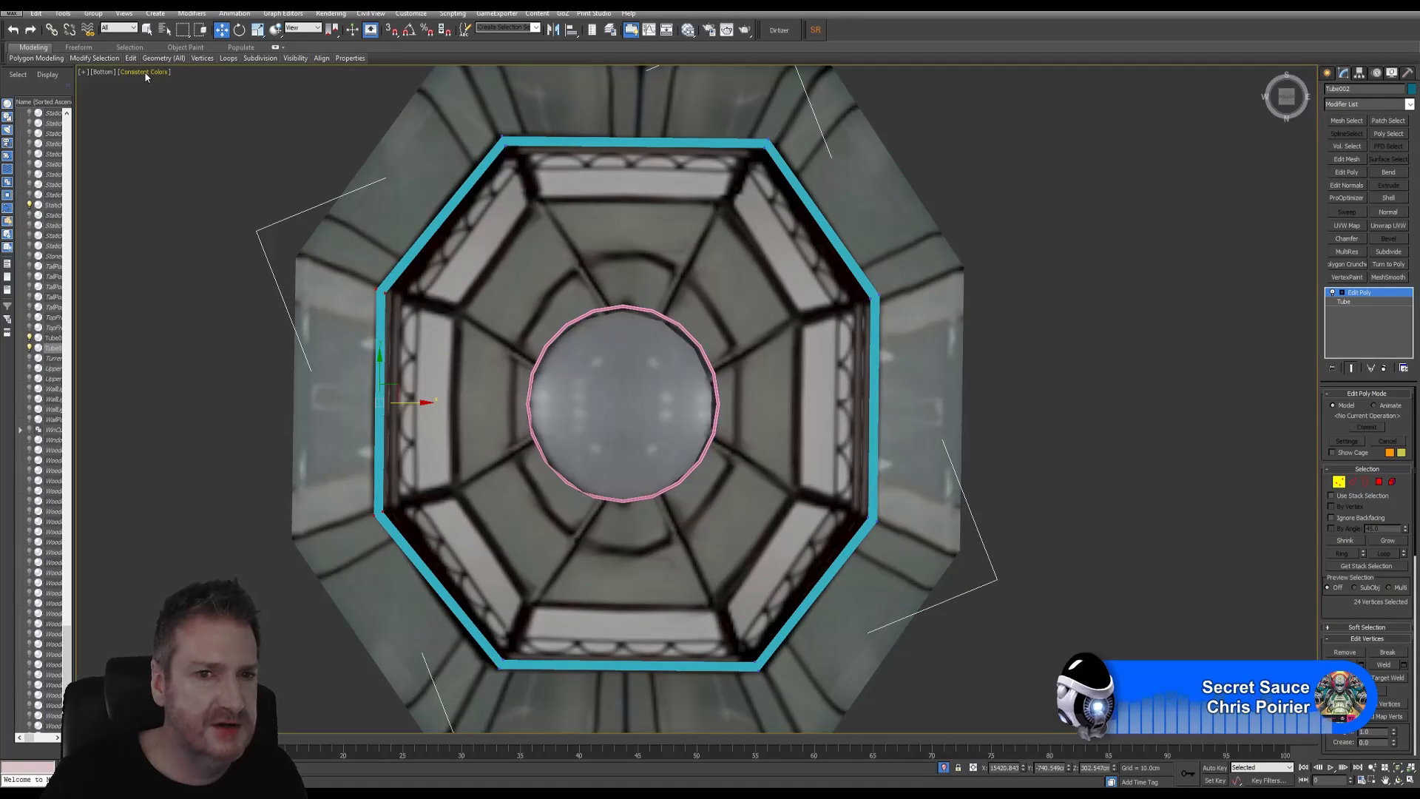
click(145, 72)
click(170, 98)
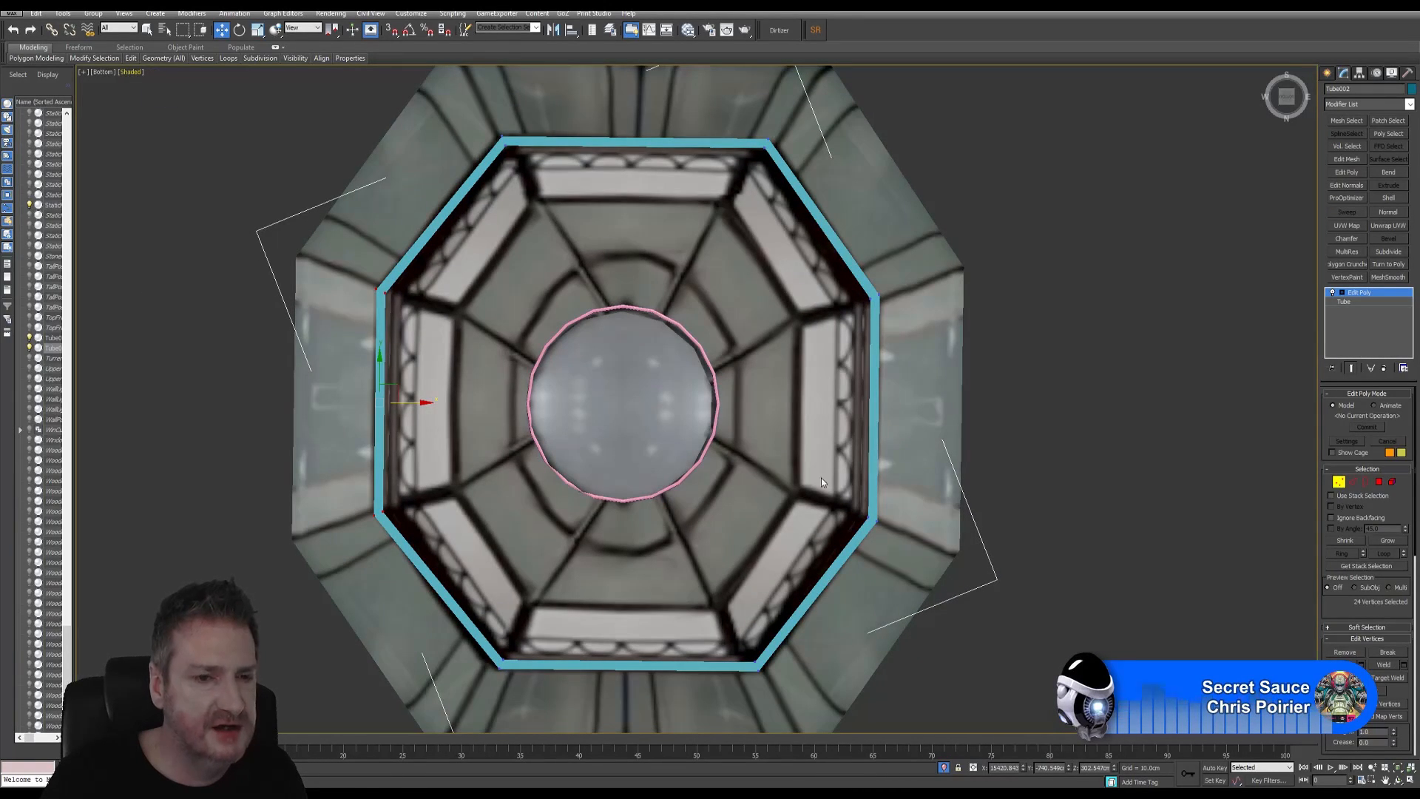
middle_drag(803, 408, 847, 400)
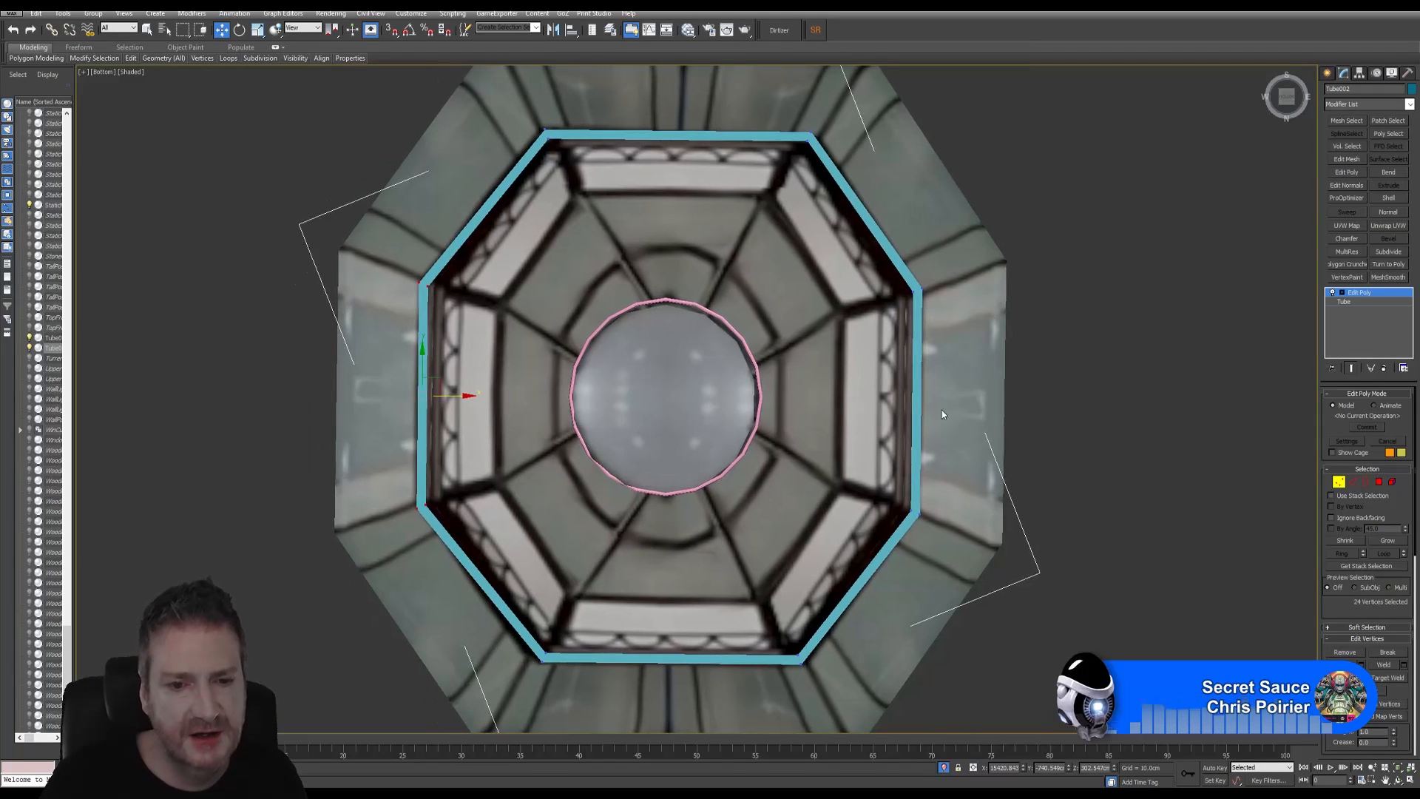
click(1338, 482)
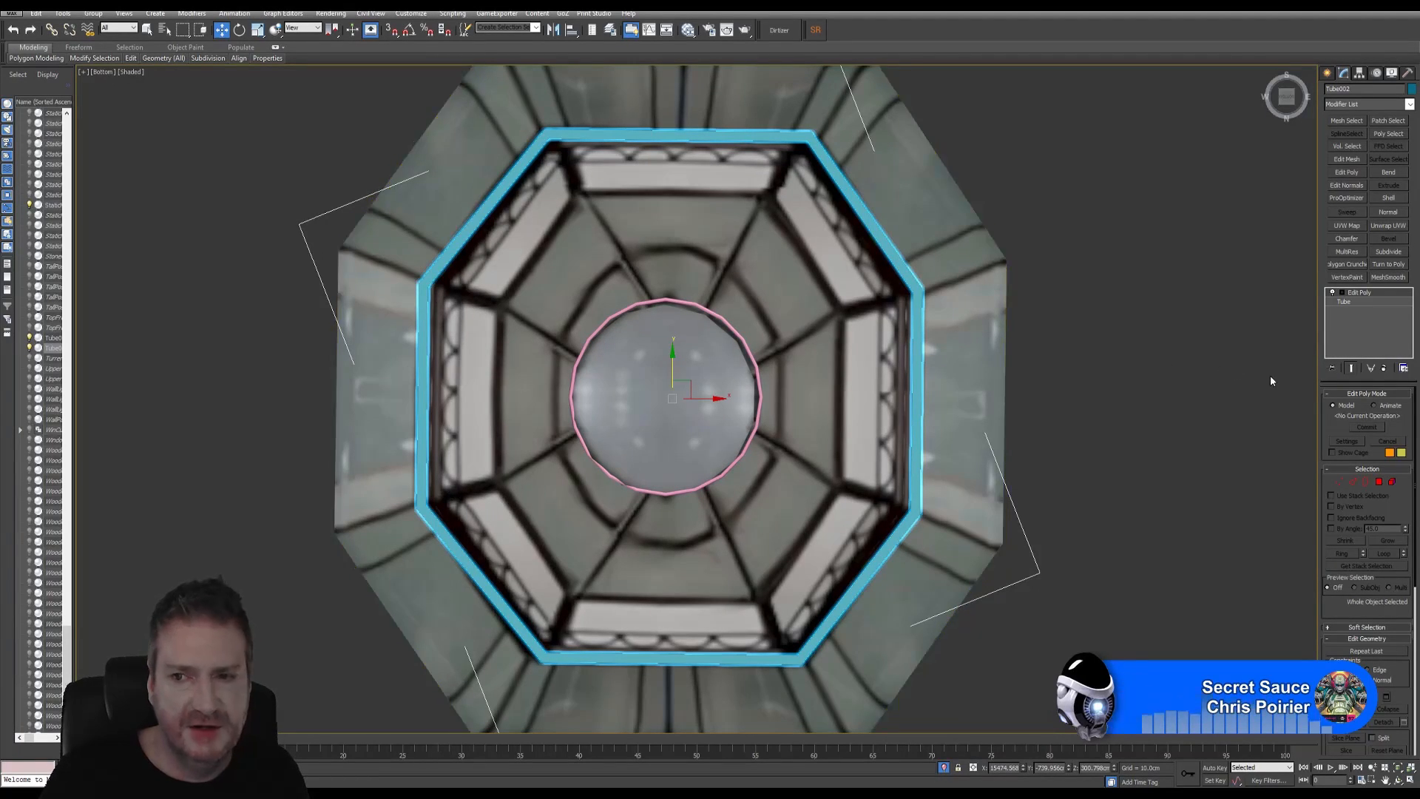
click(1410, 780)
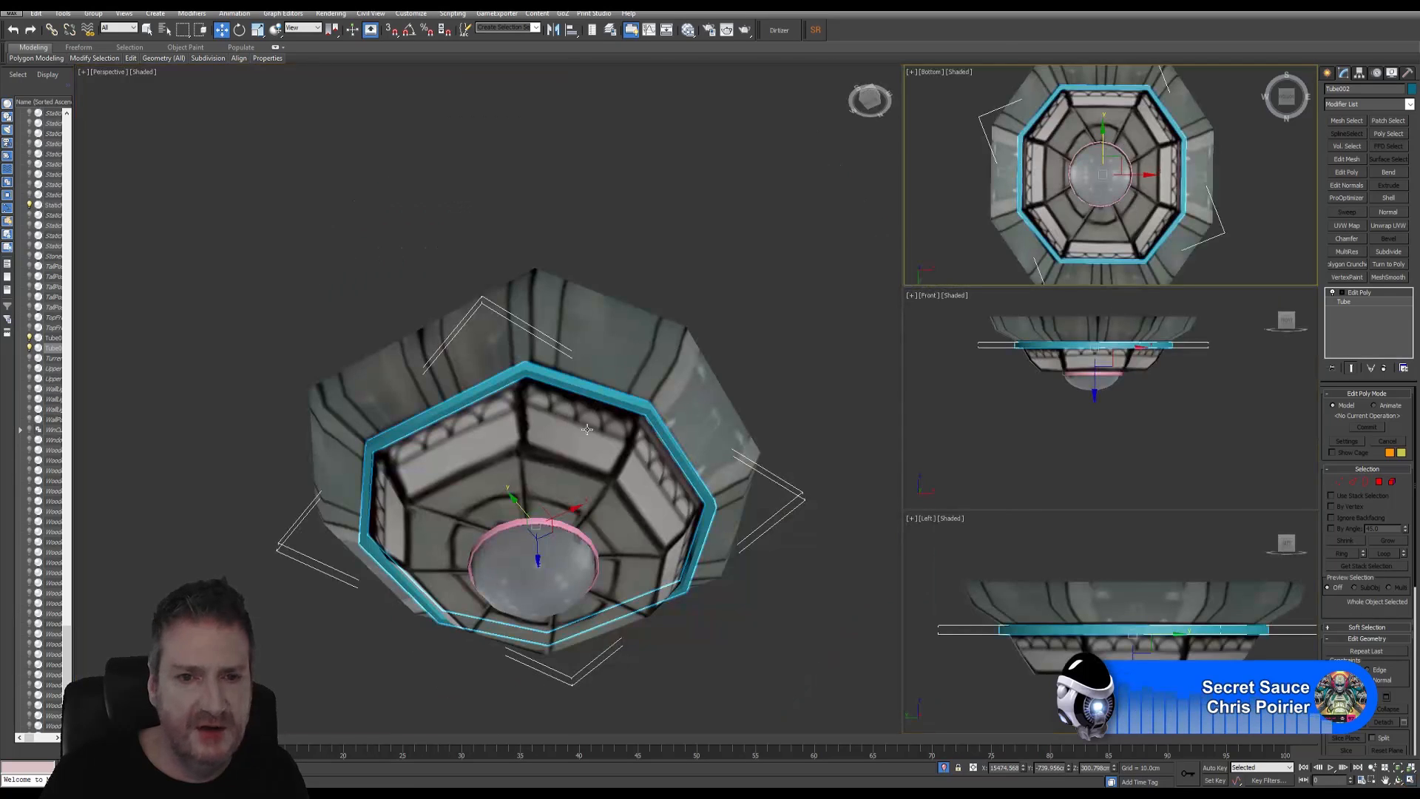
Select the outer and inner edge loops around the underside of the octagonal frame in edge selection mode
middle_drag(594, 448, 572, 451)
click(1398, 779)
drag(514, 503, 475, 464)
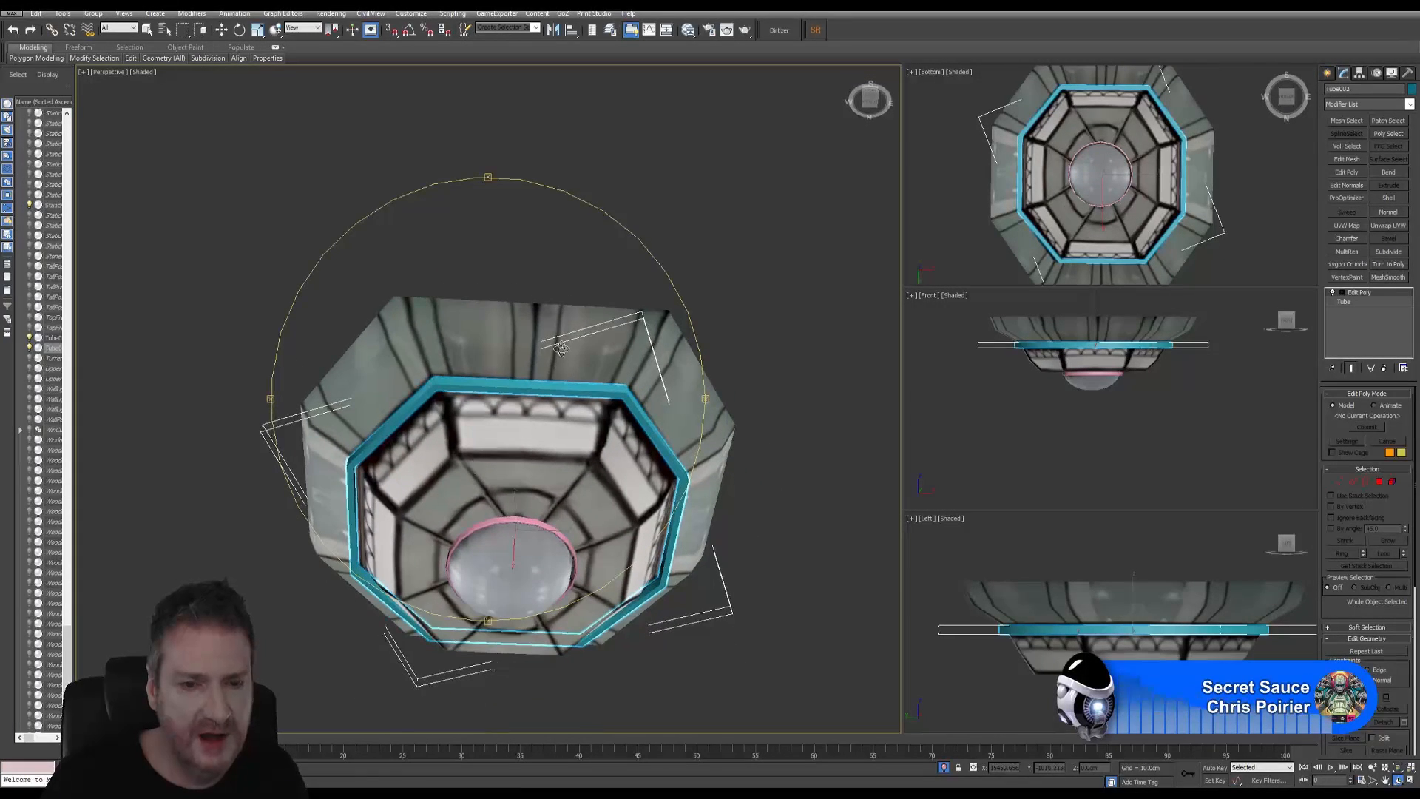
scroll(561, 347, up, 8)
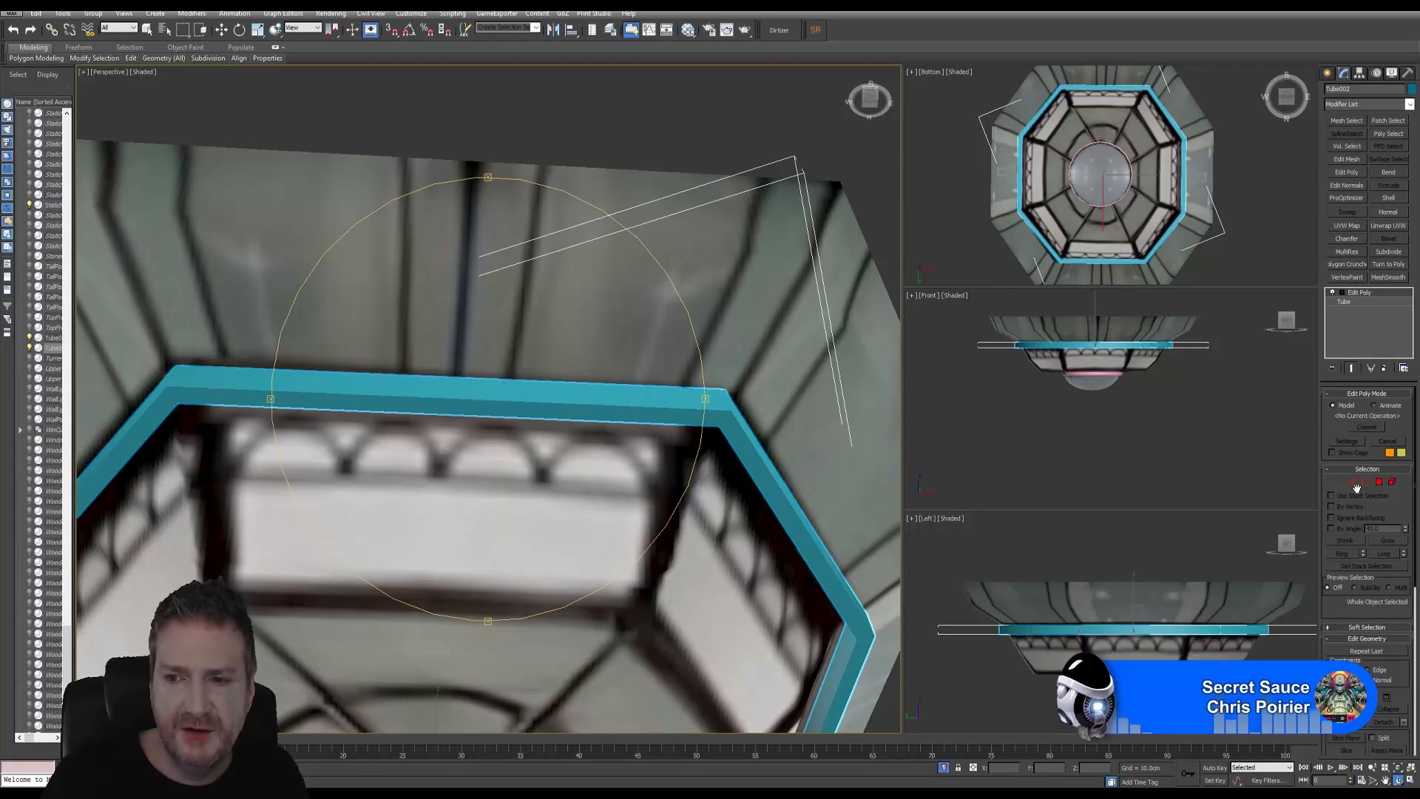
click(1353, 482)
key(w)
click(685, 406)
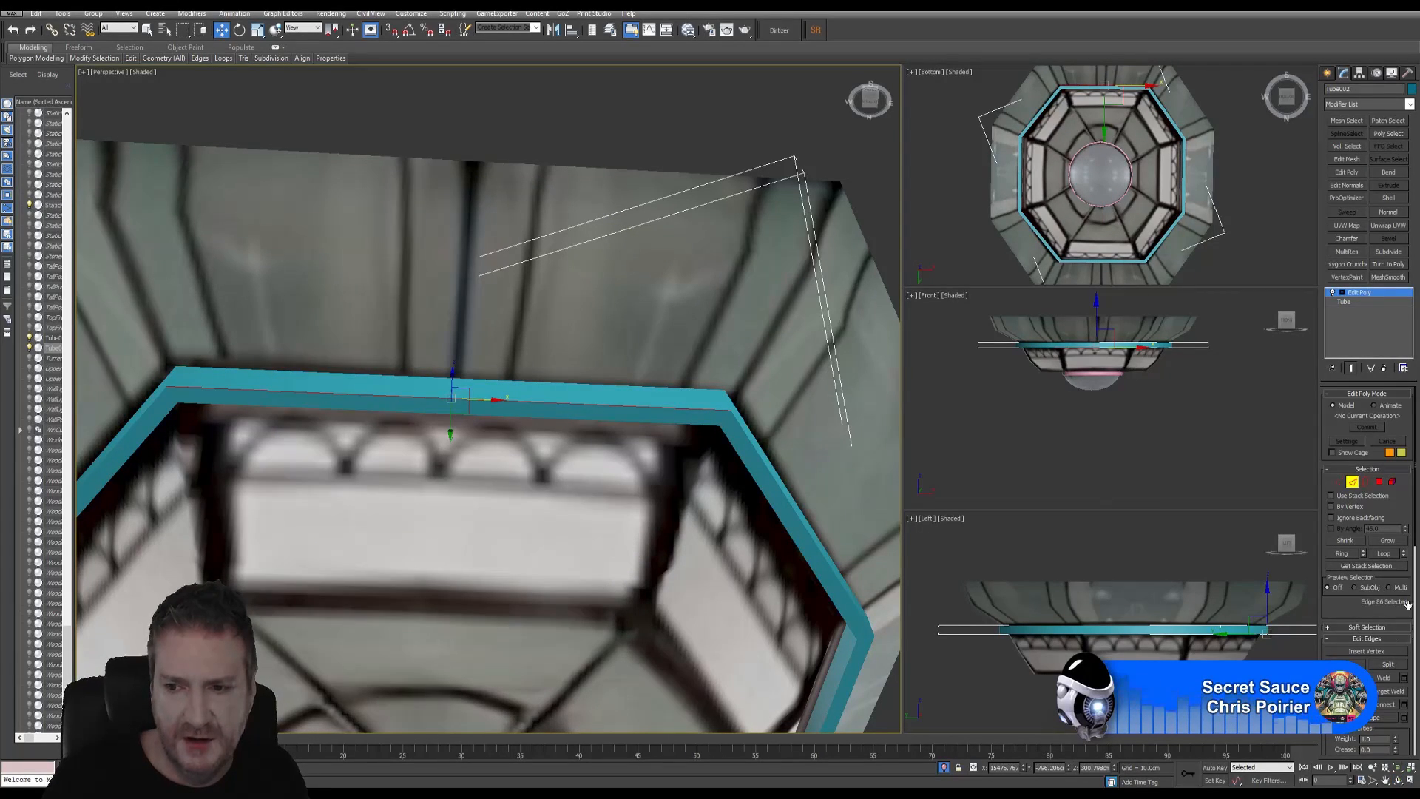
click(1383, 554)
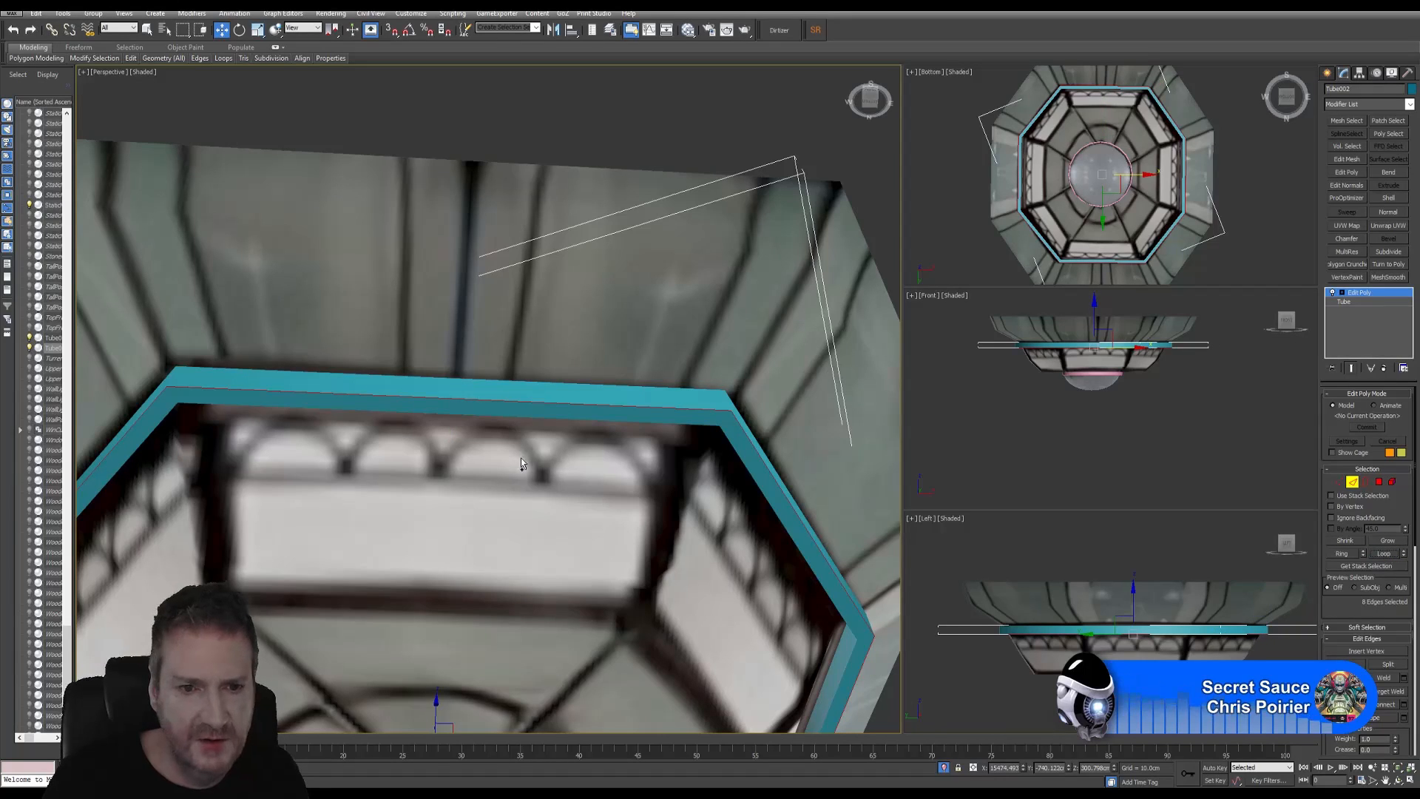
click(1384, 554)
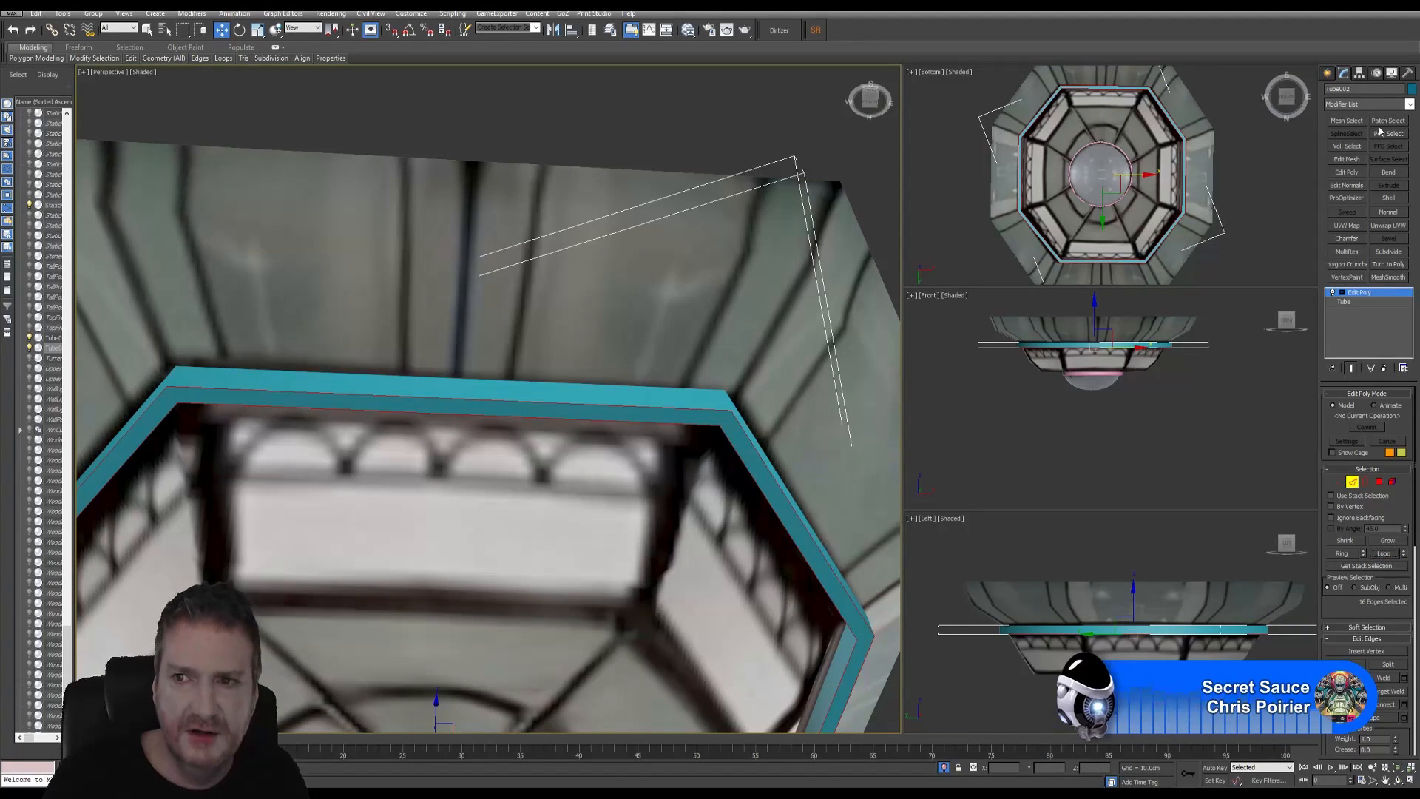
Add a Chamfer modifier to the octagonal frame's selected edges, with tension about 0.45 and an amount of 0.77 cm
click(1411, 105)
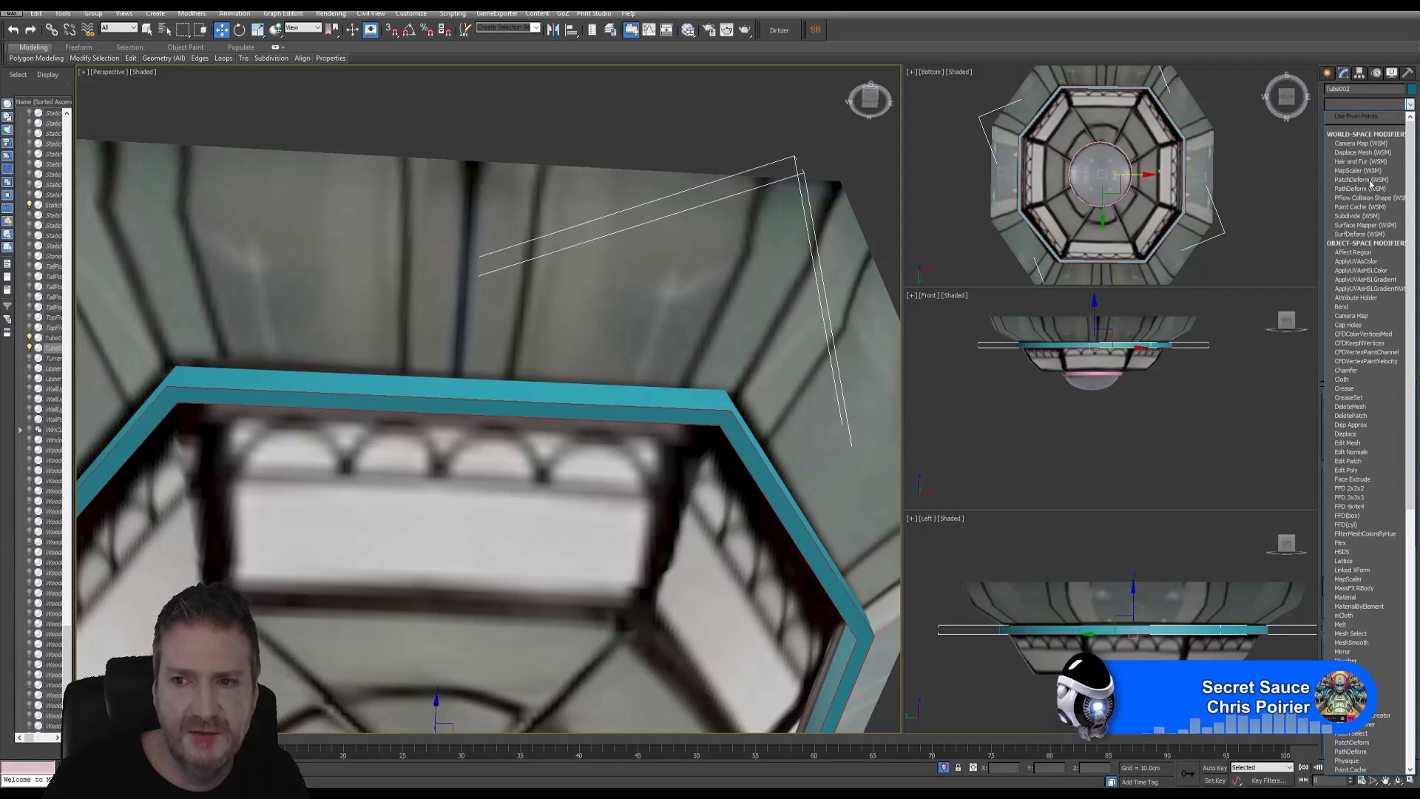
click(1358, 372)
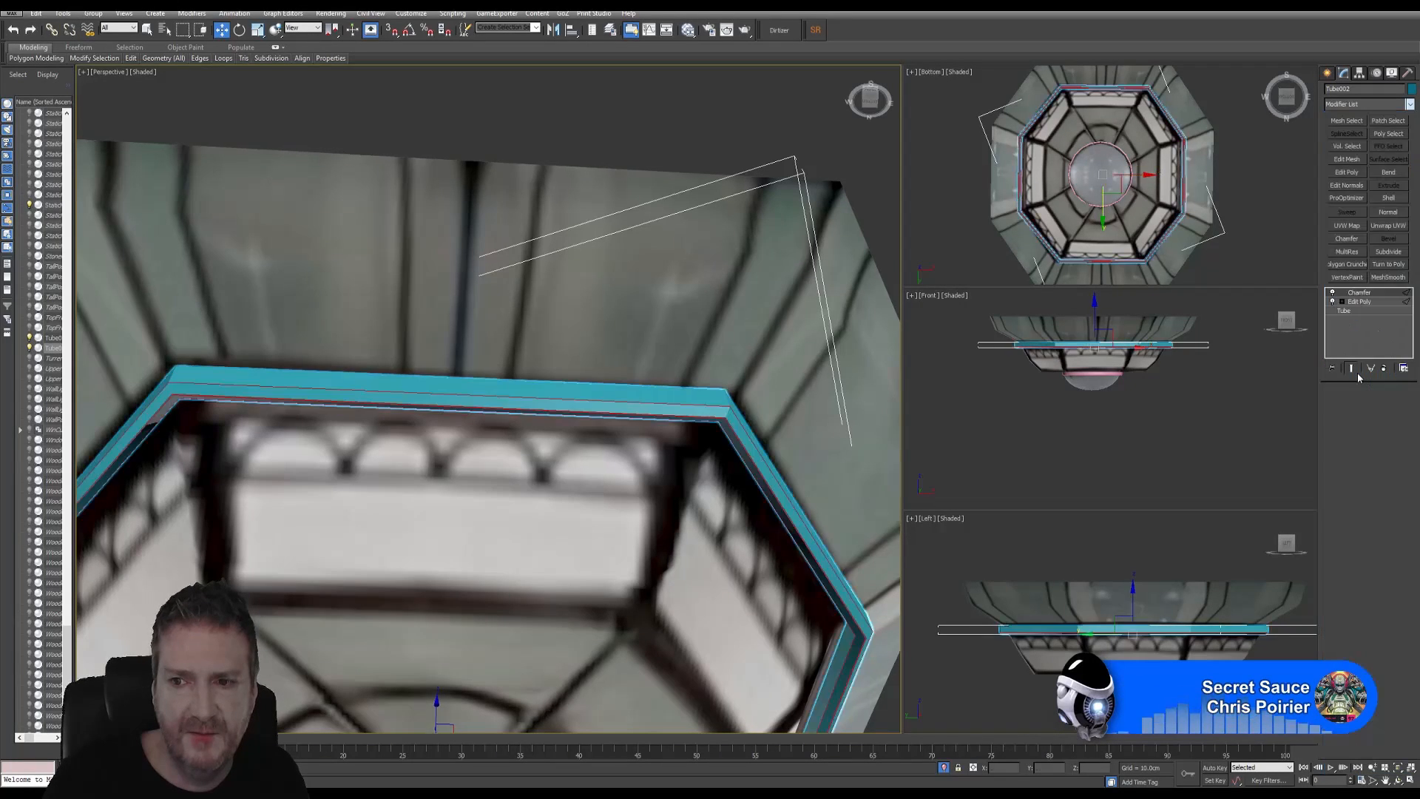
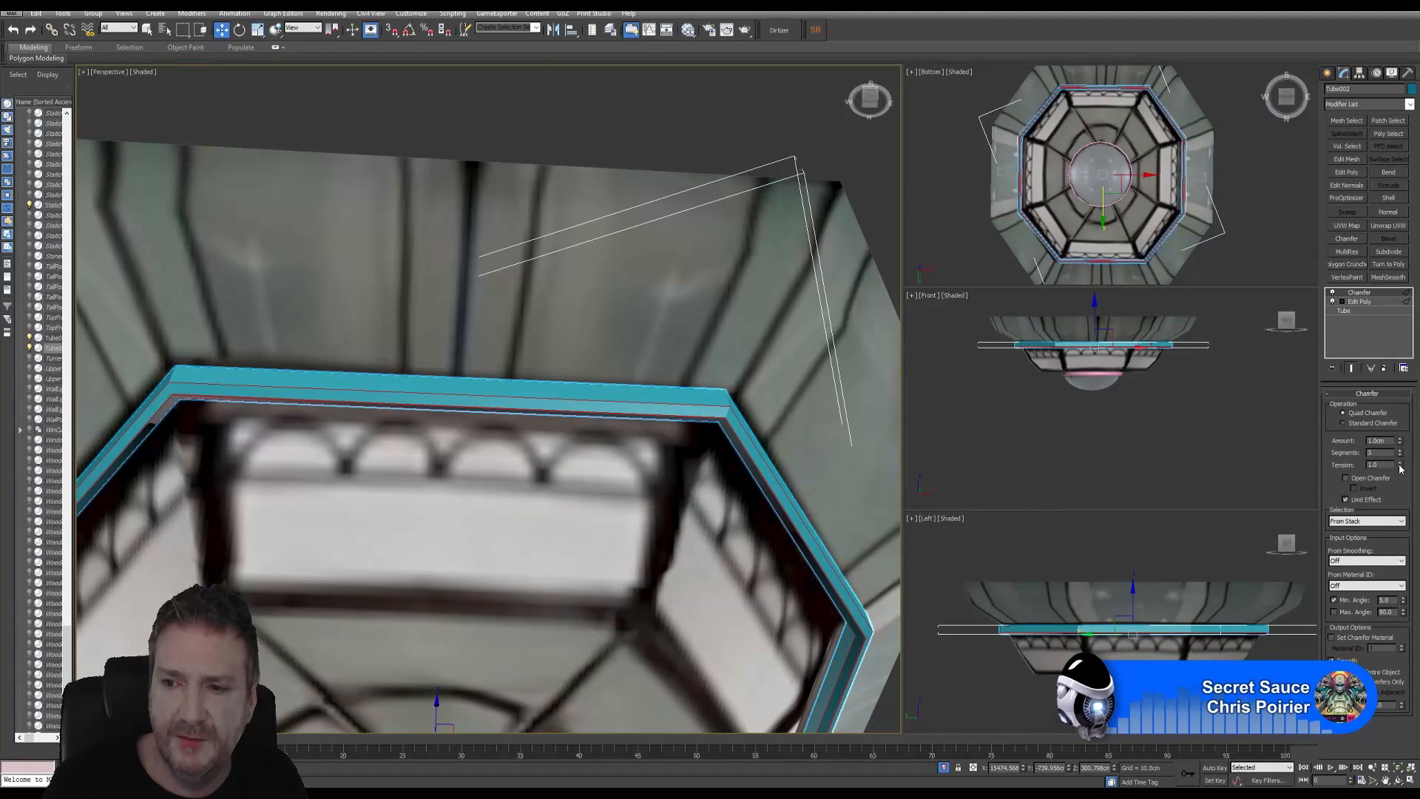
drag(1399, 467, 1414, 497)
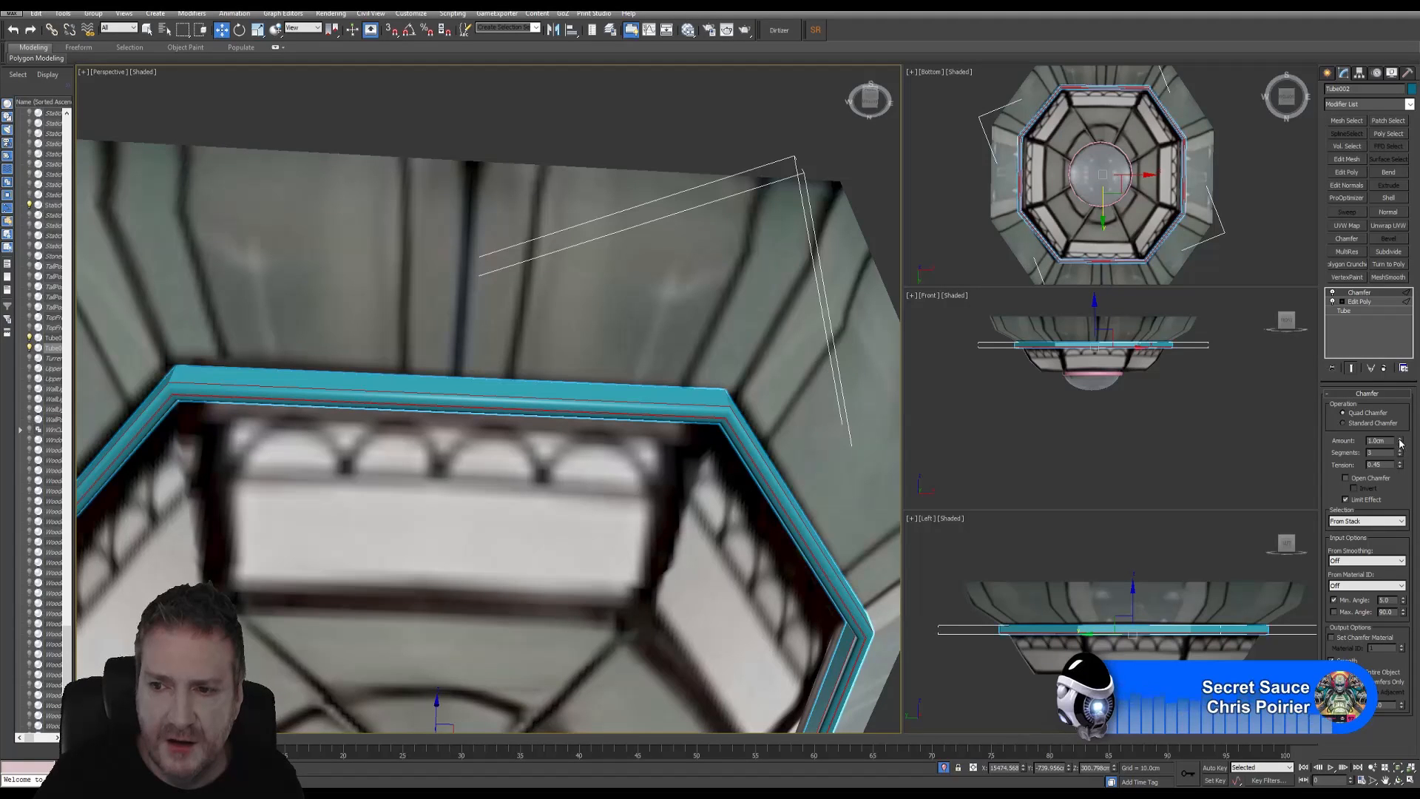
mouse_move(1399, 440)
mouse_down()
mouse_move(1399, 462)
mouse_move(1401, 449)
mouse_up()
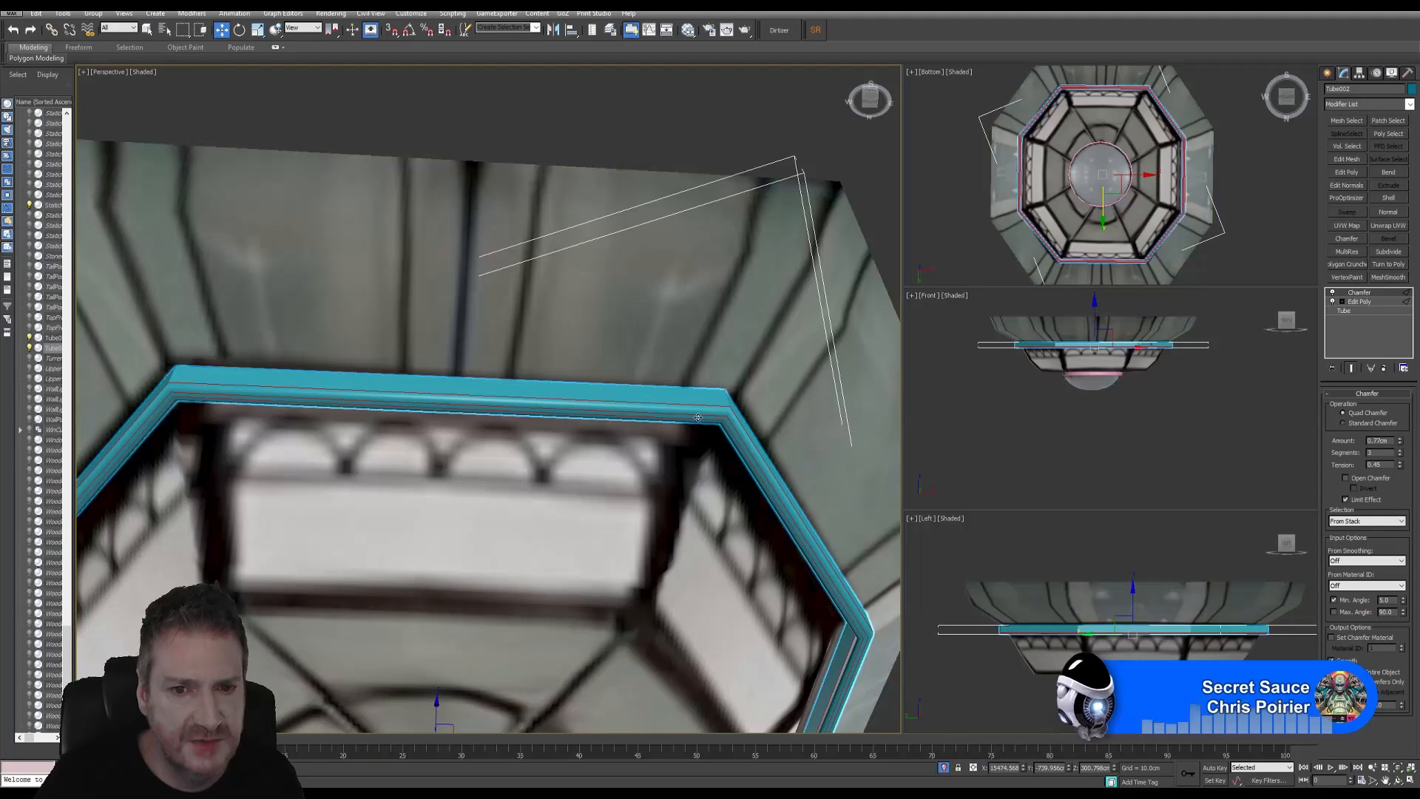
scroll(399, 375, up, 4)
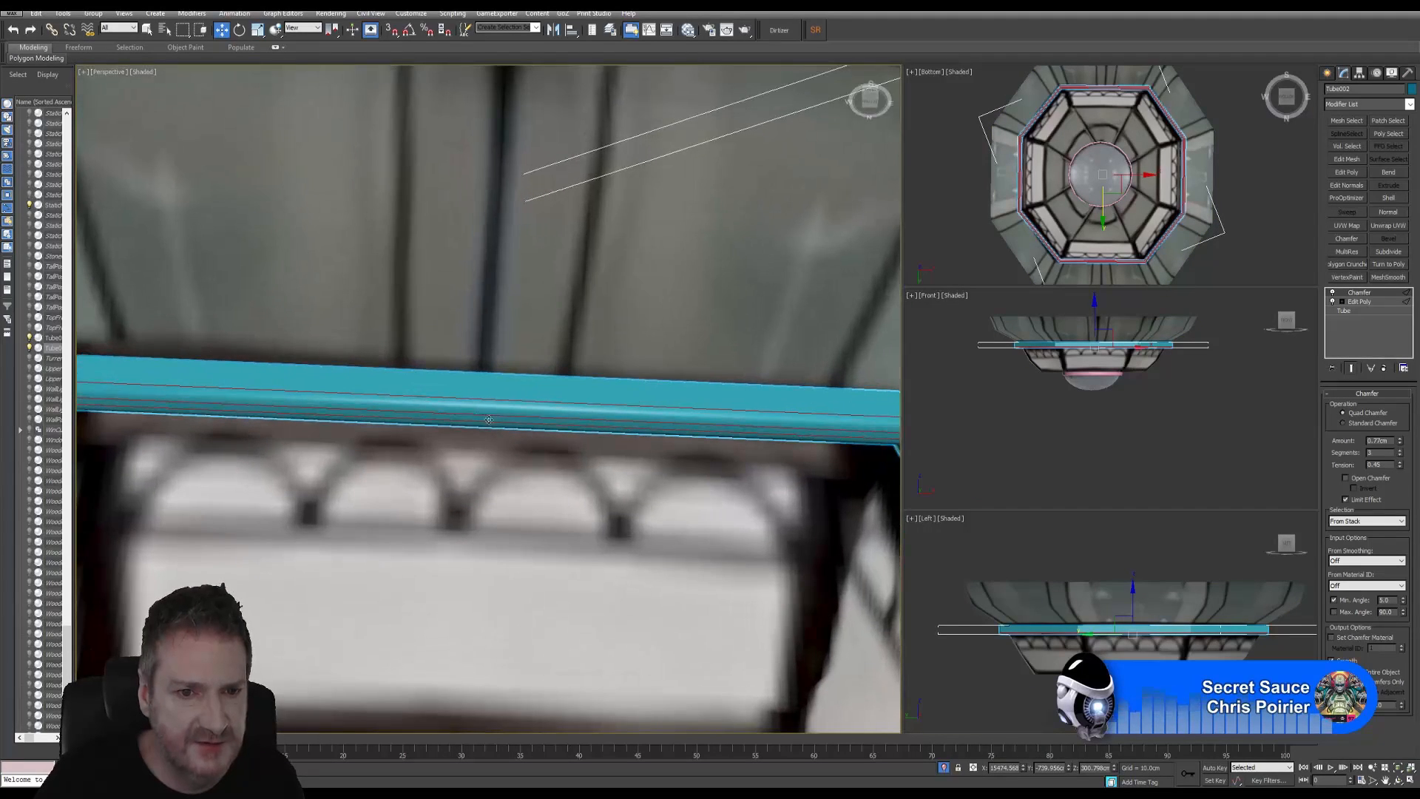
Collapse the octagonal frame's entire modifier stack, including Edit Poly and Chamfer, into an editable poly
alt+middle_drag(736, 438, 776, 428)
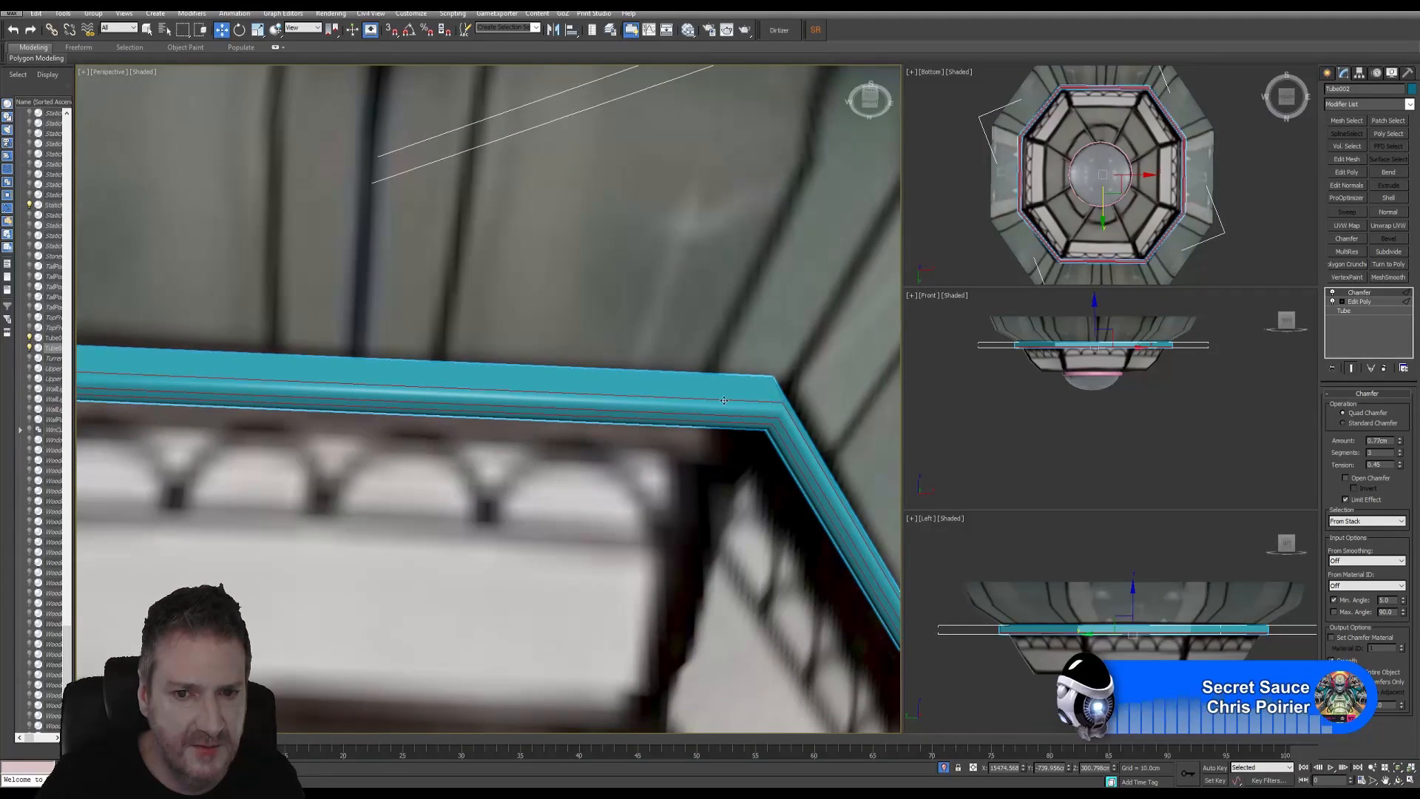
scroll(751, 425, down, 8)
middle_drag(571, 532, 533, 409)
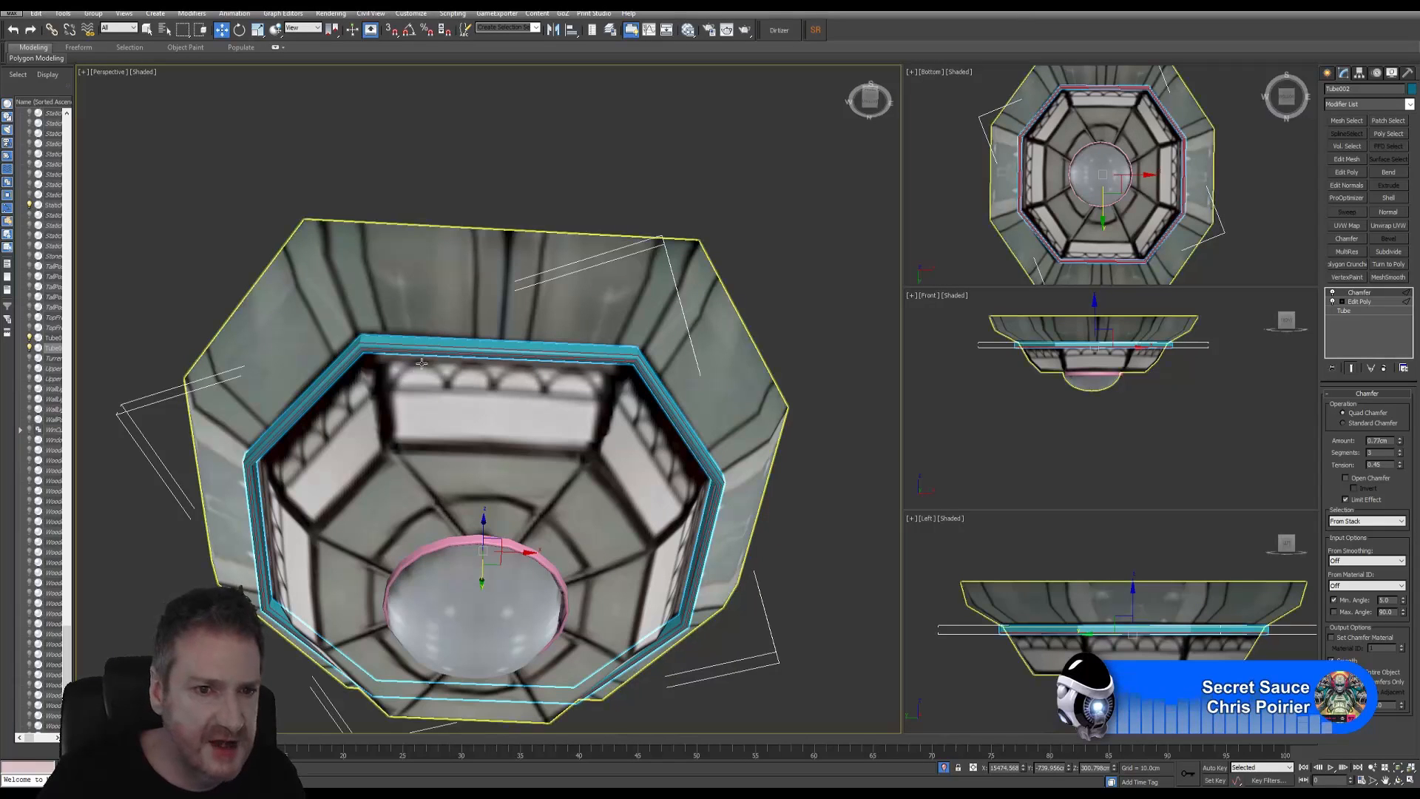
right_click(1239, 187)
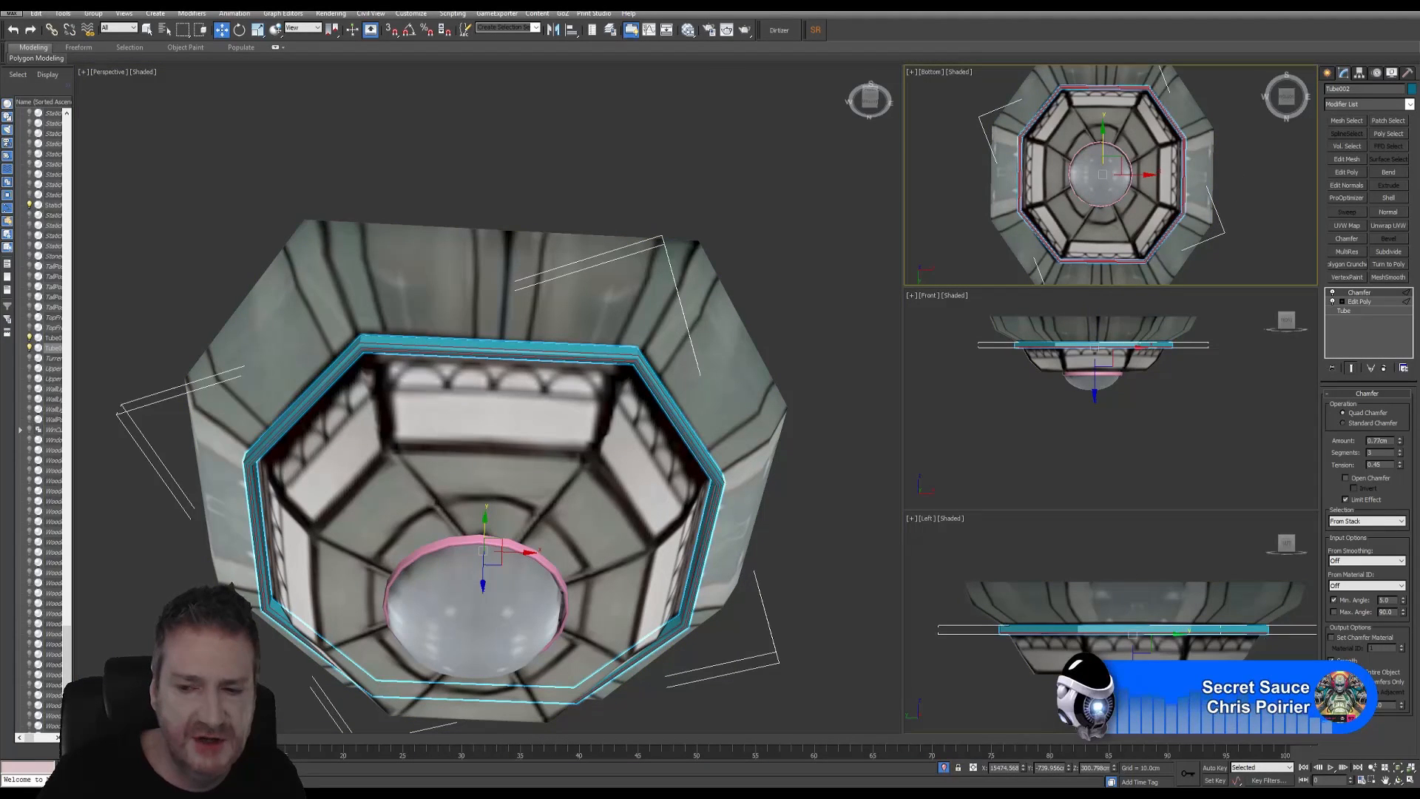
click(1411, 781)
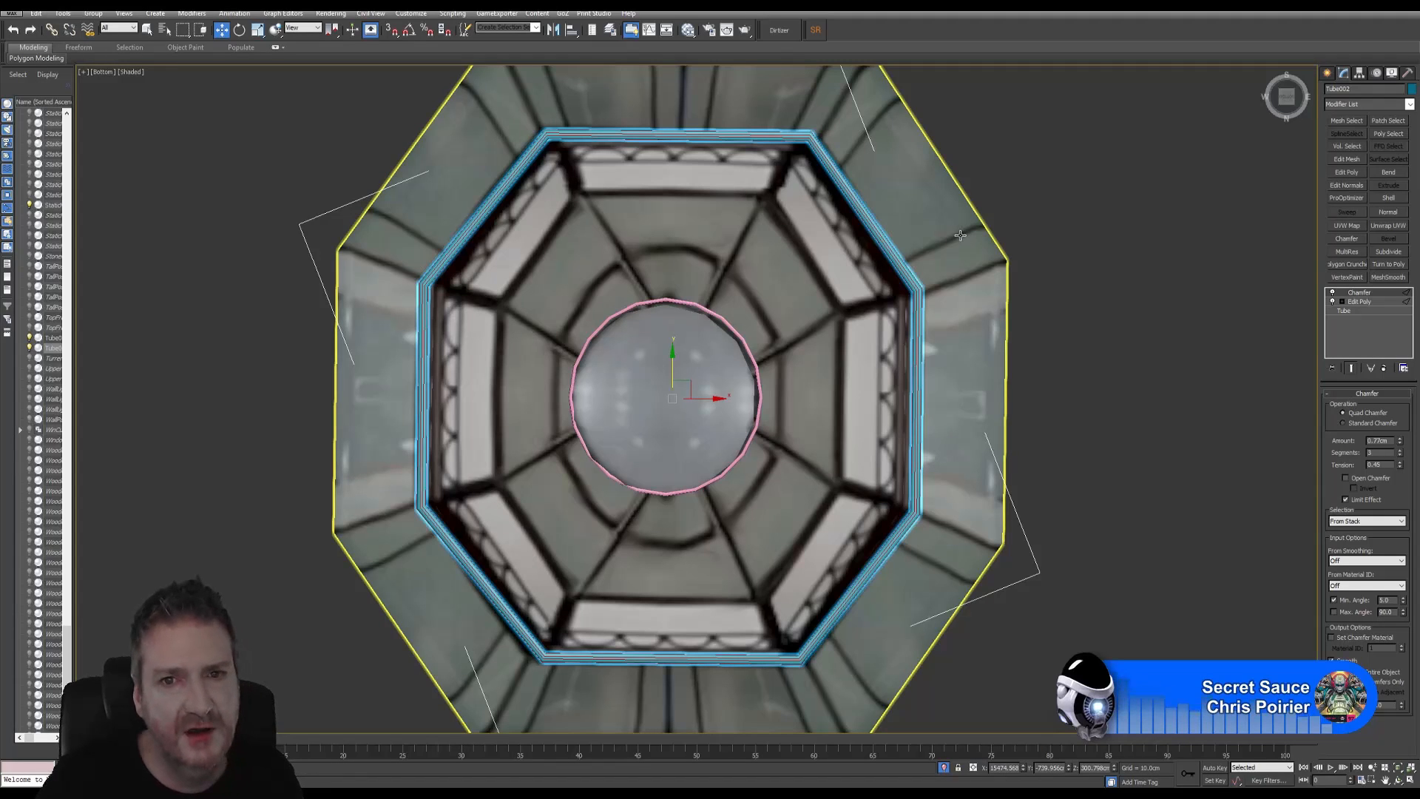
right_click(1370, 299)
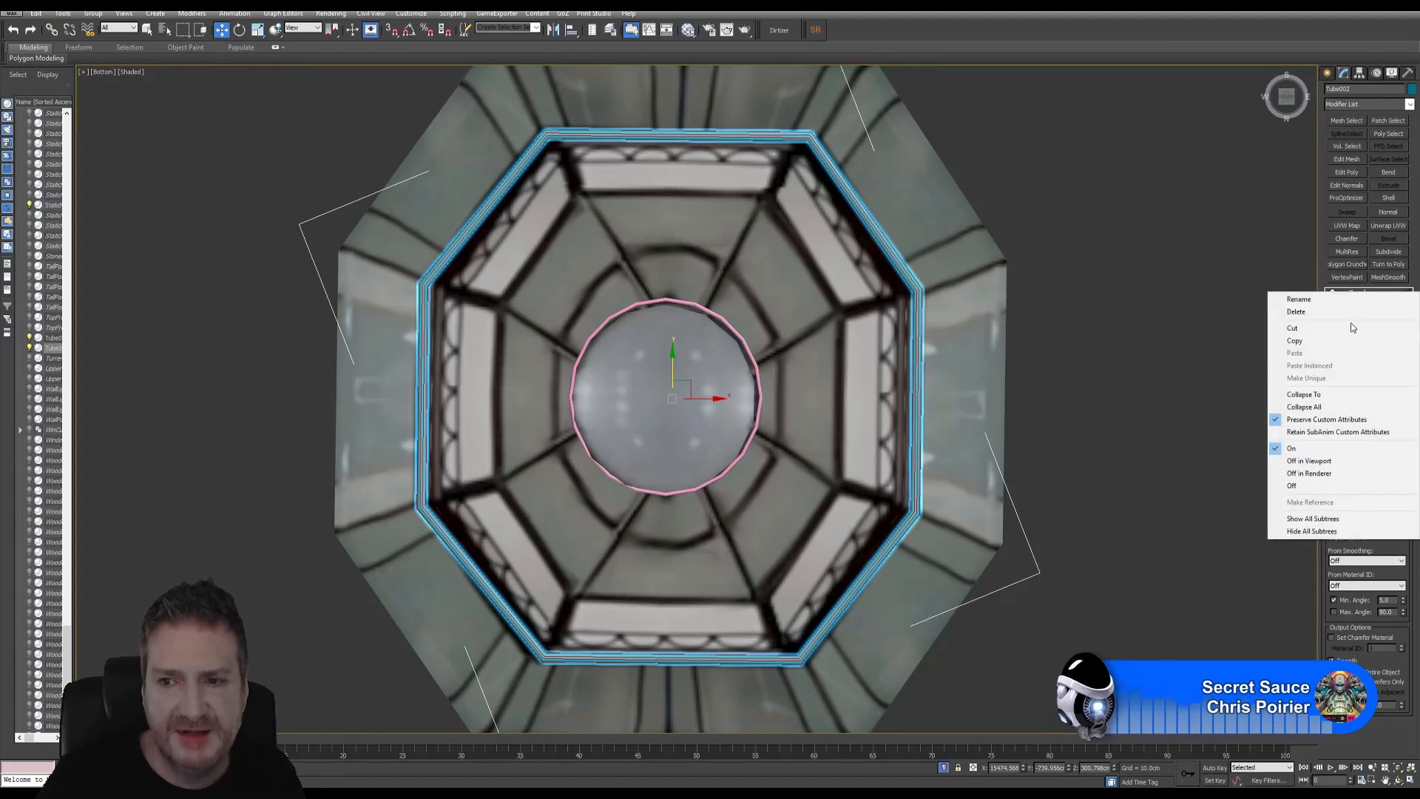
click(1328, 409)
click(762, 431)
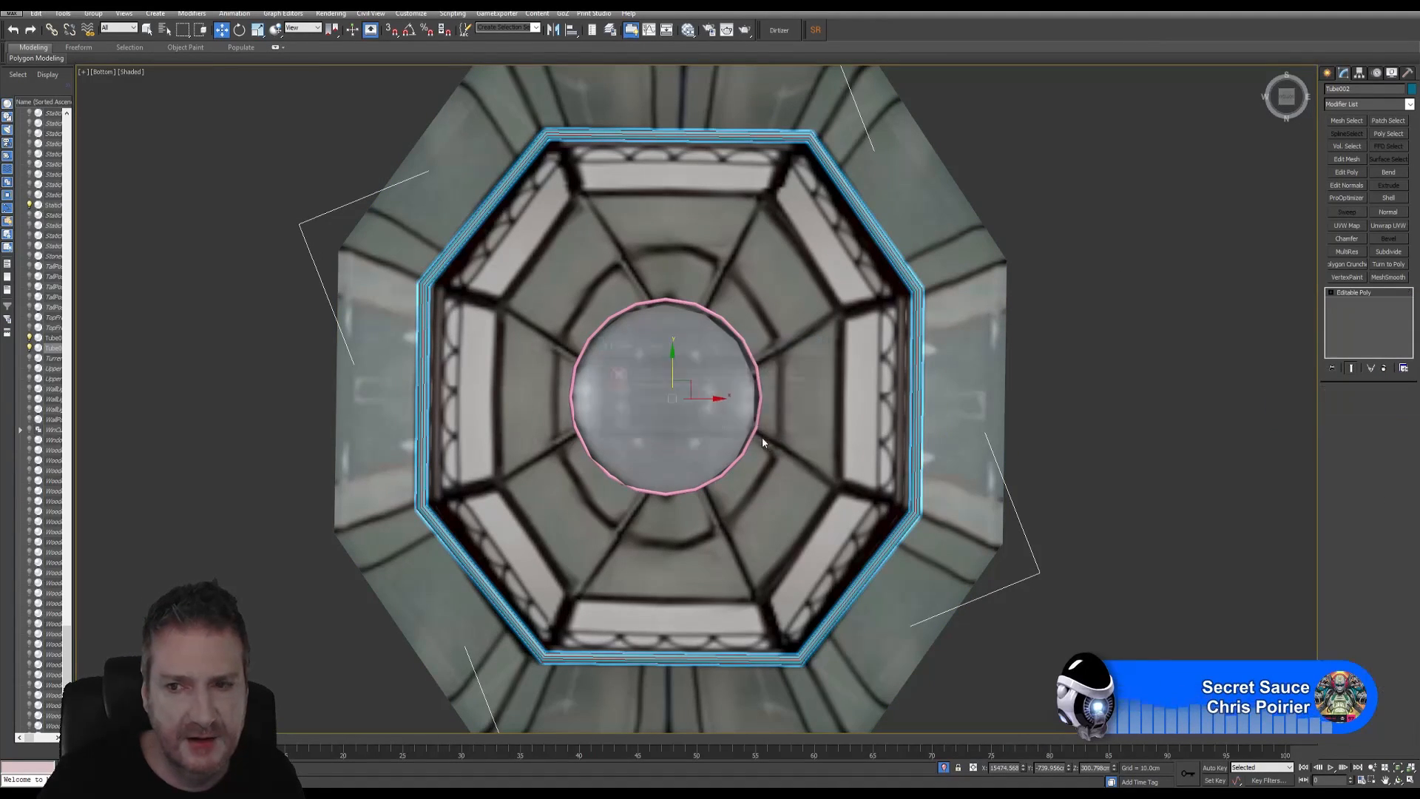
Clone the octagonal frame as a single copy scaled uniformly to about 95% in the Bottom view, nested inside the original
click(256, 32)
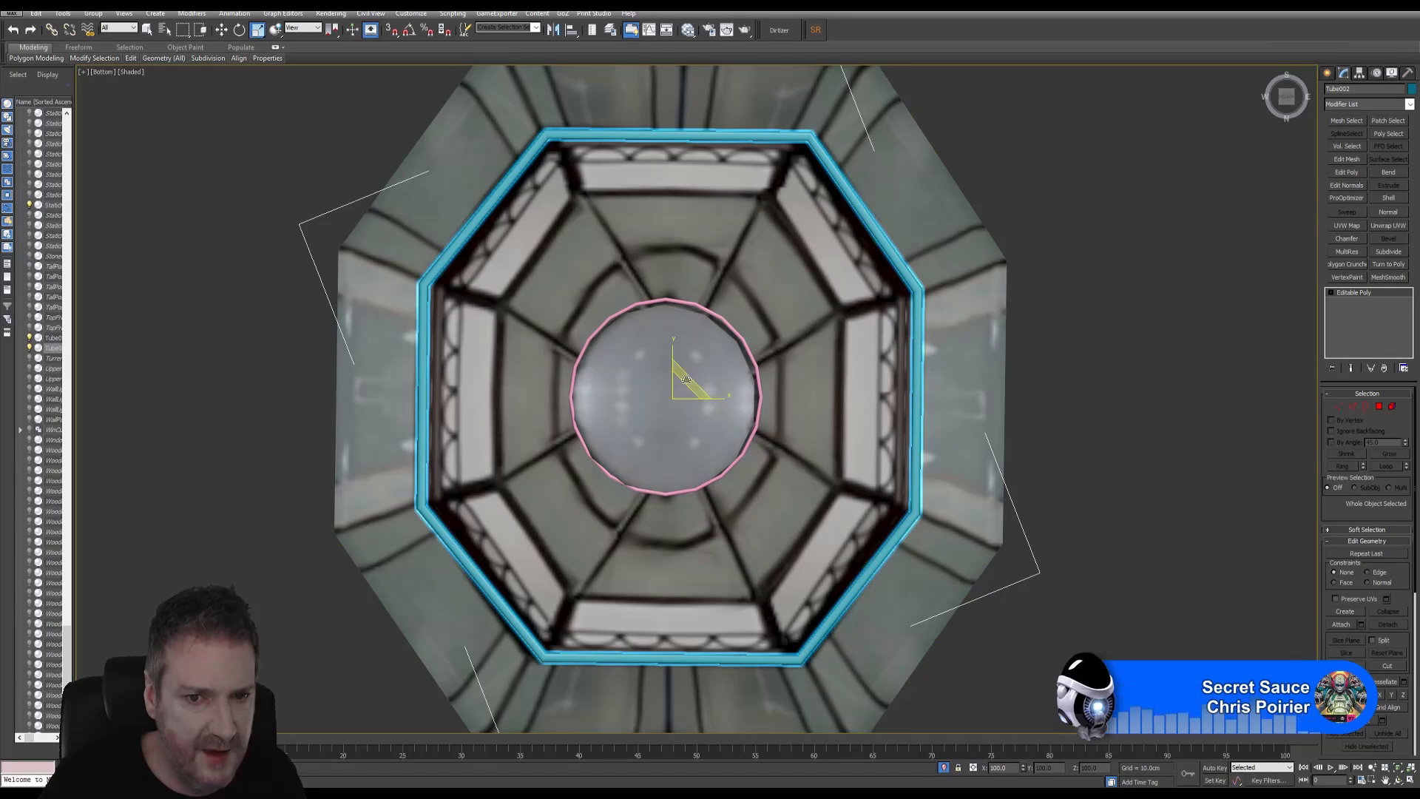
click(690, 381)
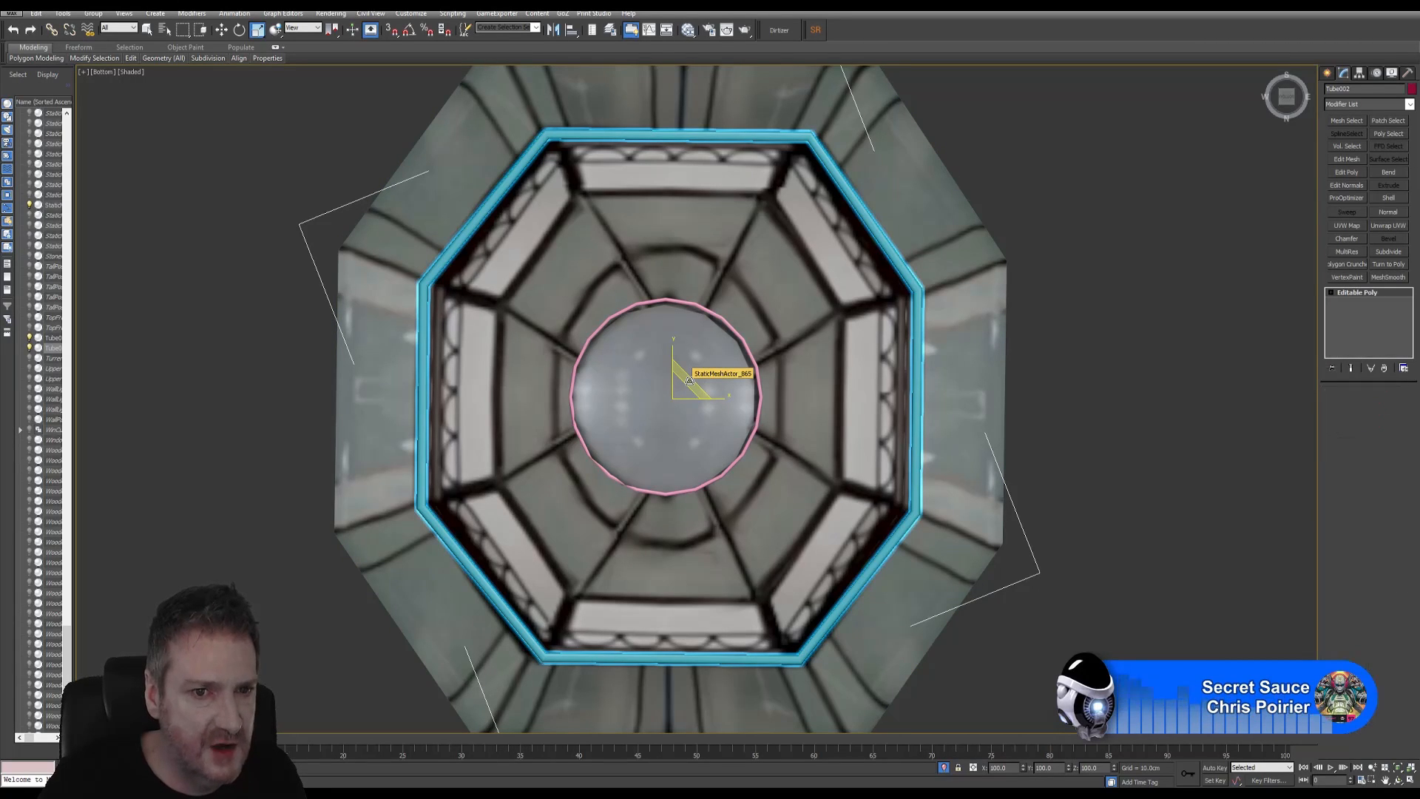
shift+drag(689, 381, 689, 385)
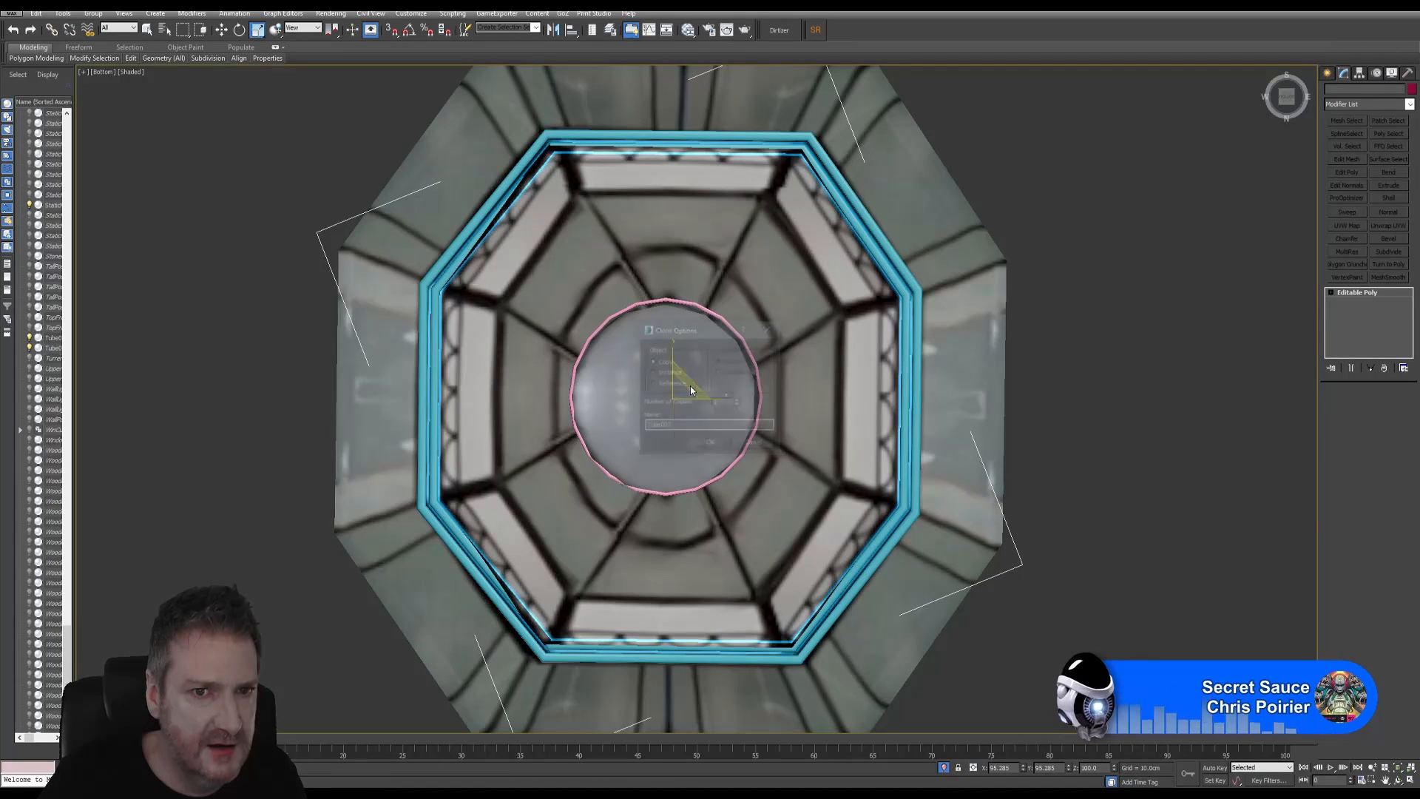
click(717, 446)
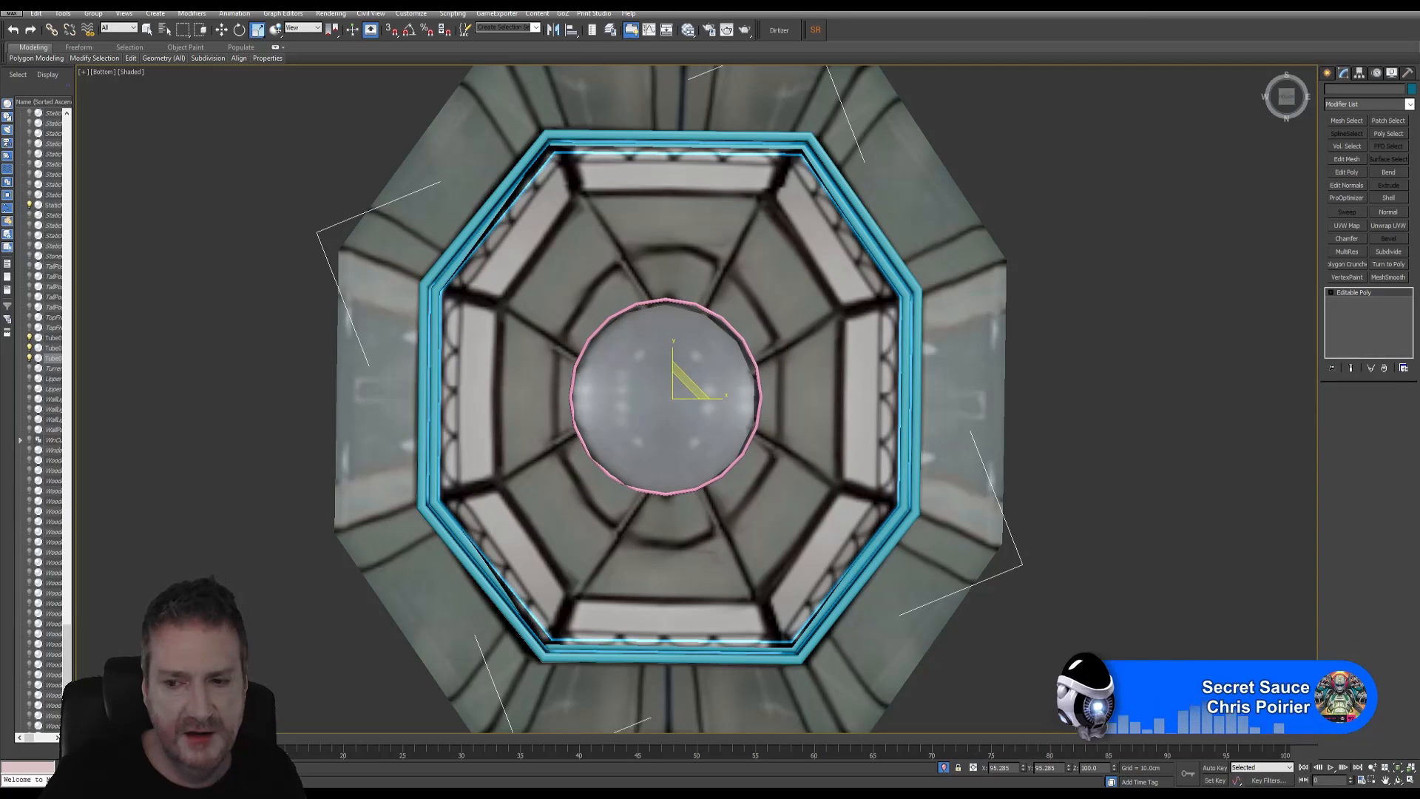
Flatten the inner frame copy to about 71% of its height in the Front view
click(1393, 769)
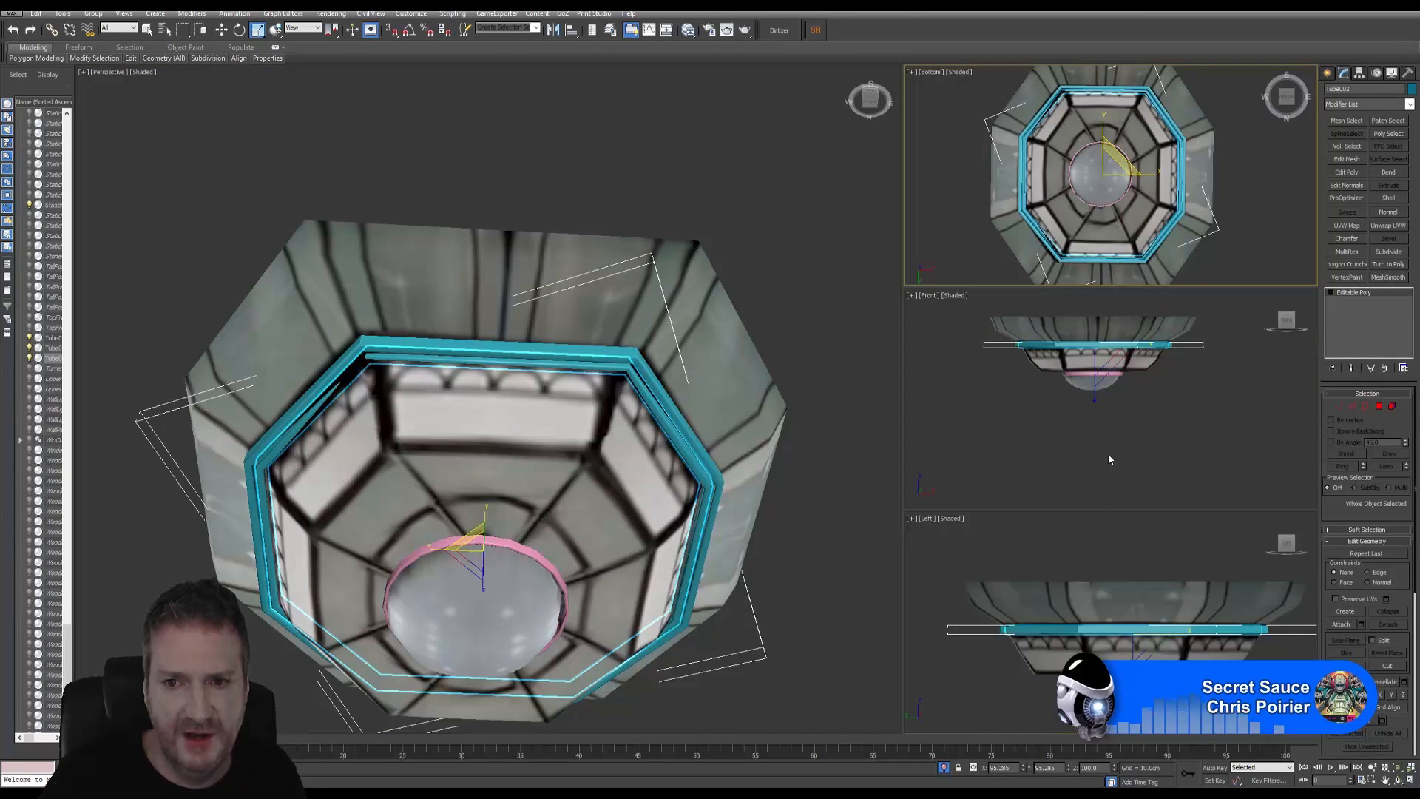
right_click(1162, 407)
click(1409, 783)
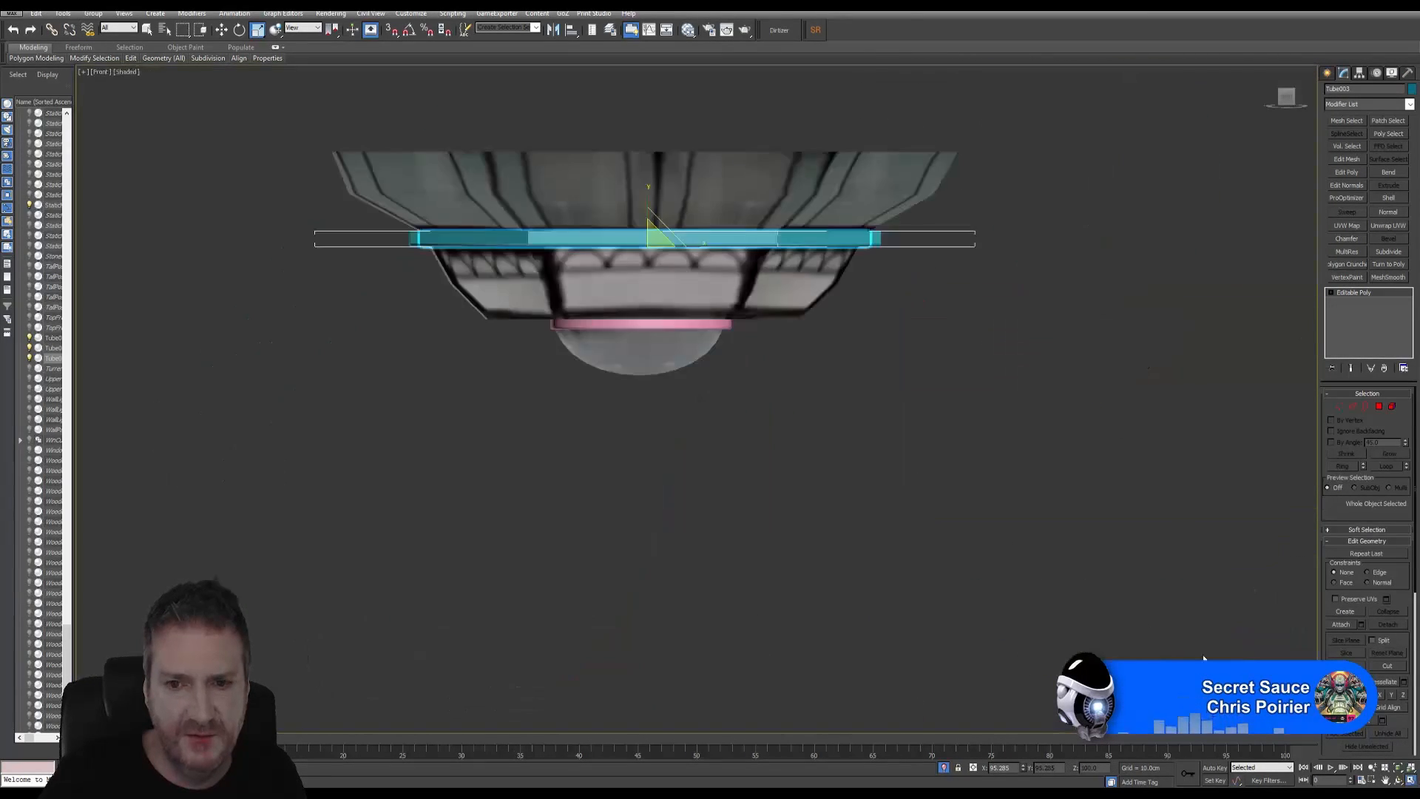
middle_drag(704, 387, 676, 415)
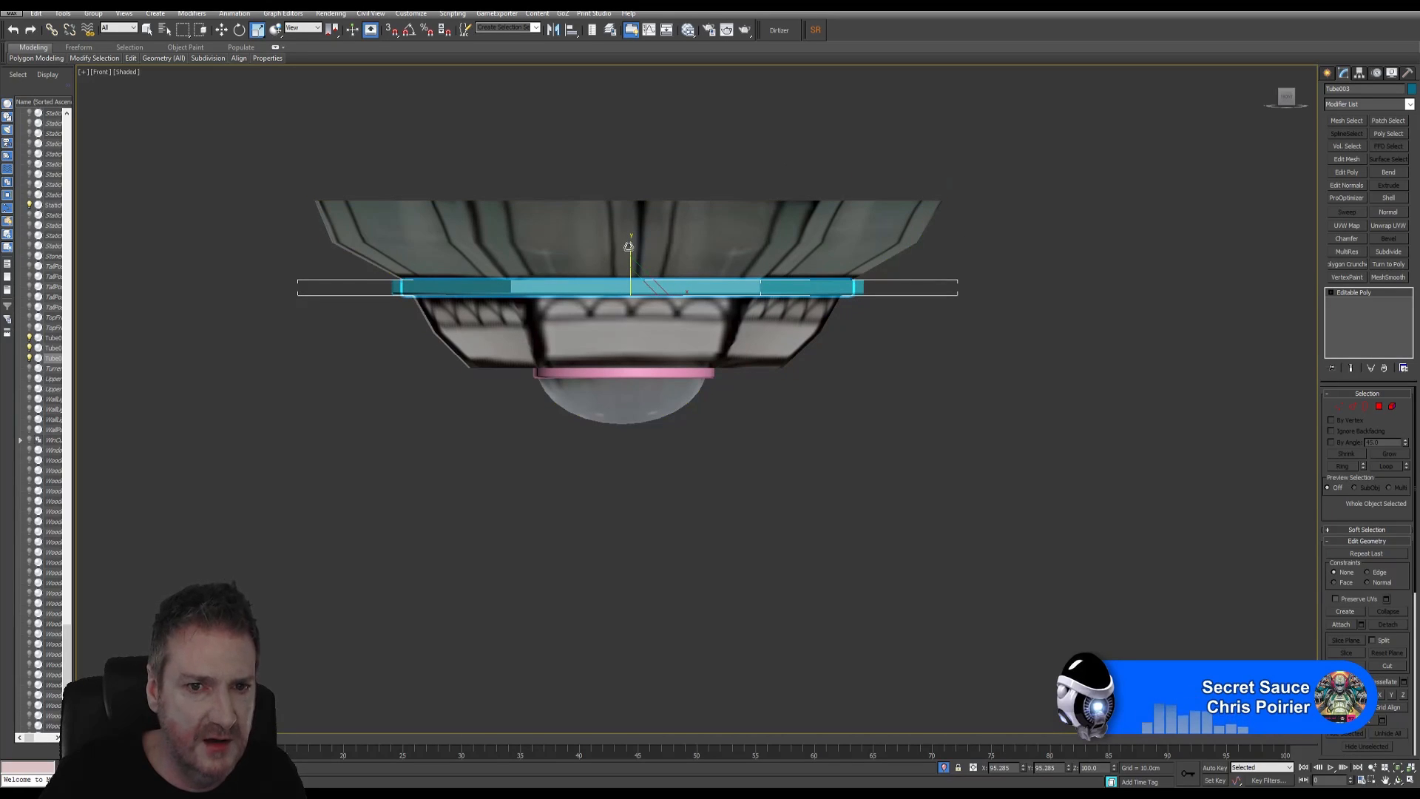
drag(633, 245, 634, 261)
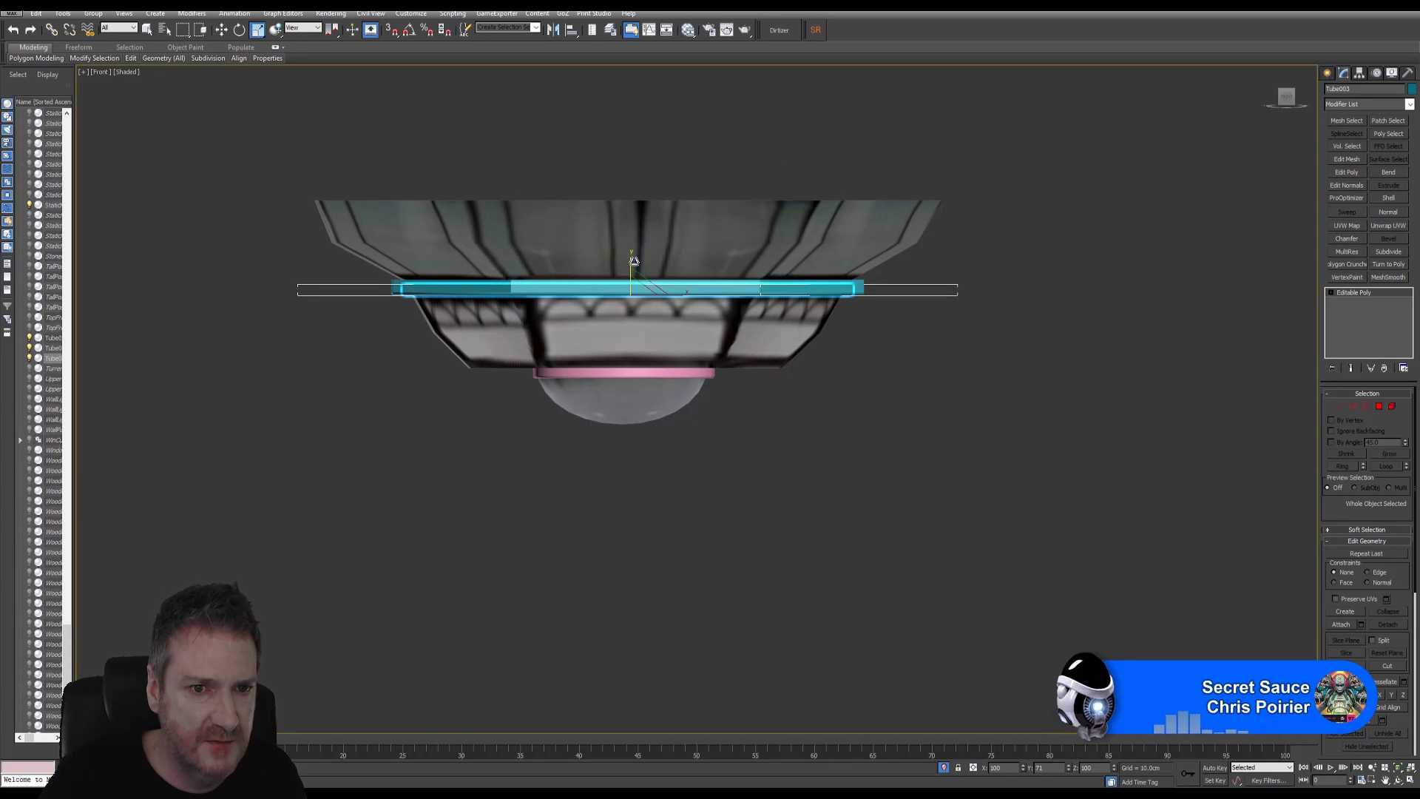
Move the inner frame copy down slightly so it projects below the outer frame, and deselect it
key(w)
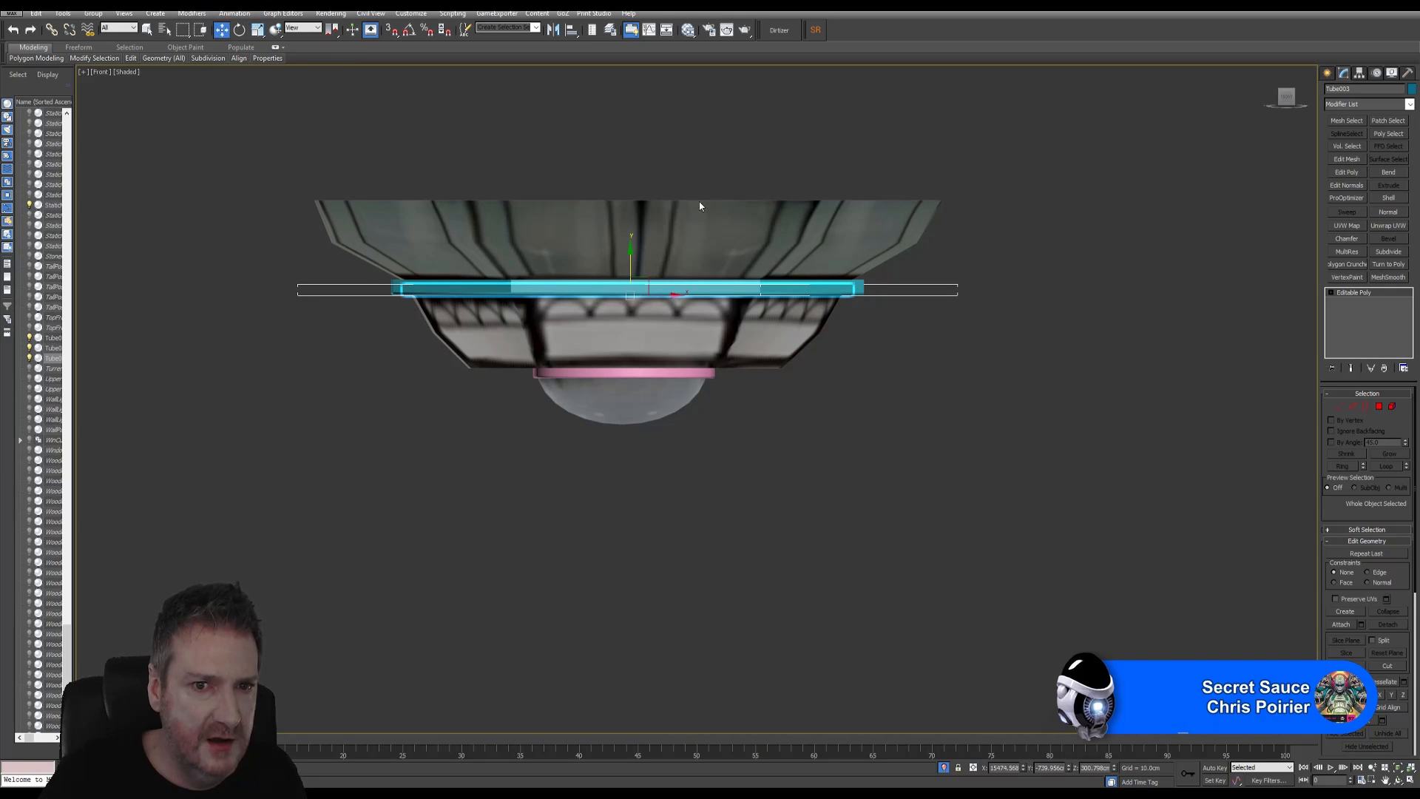
scroll(639, 287, up, 1)
scroll(639, 288, up, 1)
drag(631, 255, 631, 260)
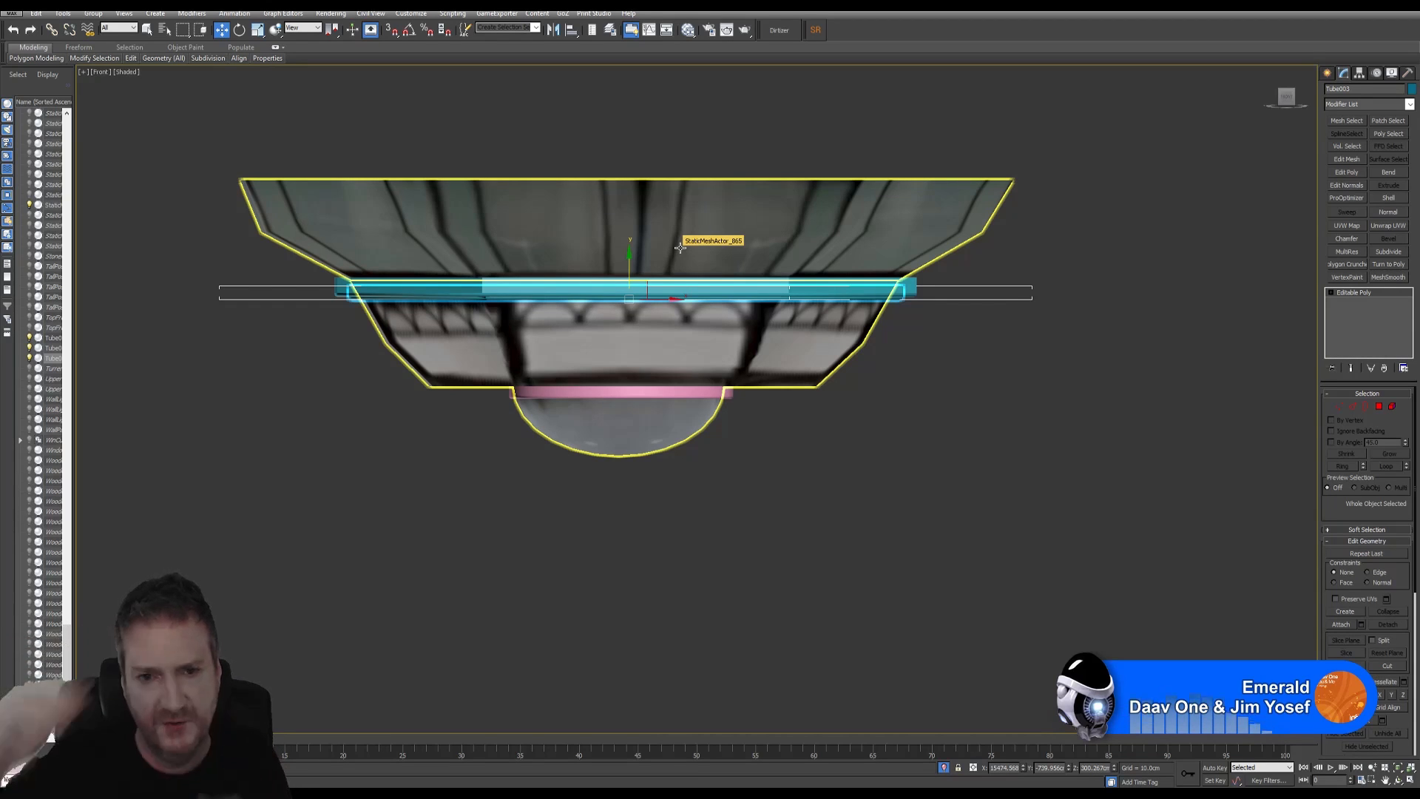
scroll(699, 315, up, 5)
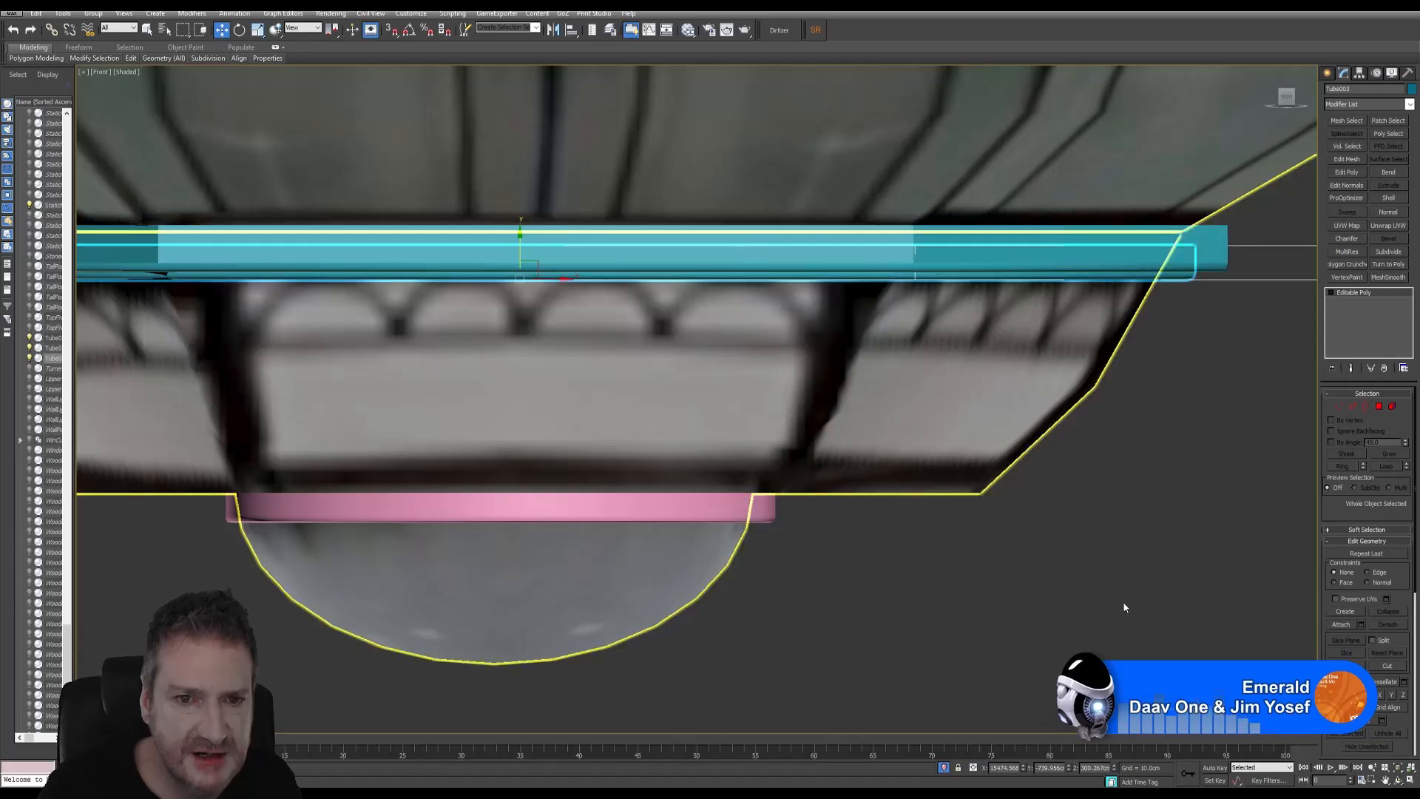
click(1125, 607)
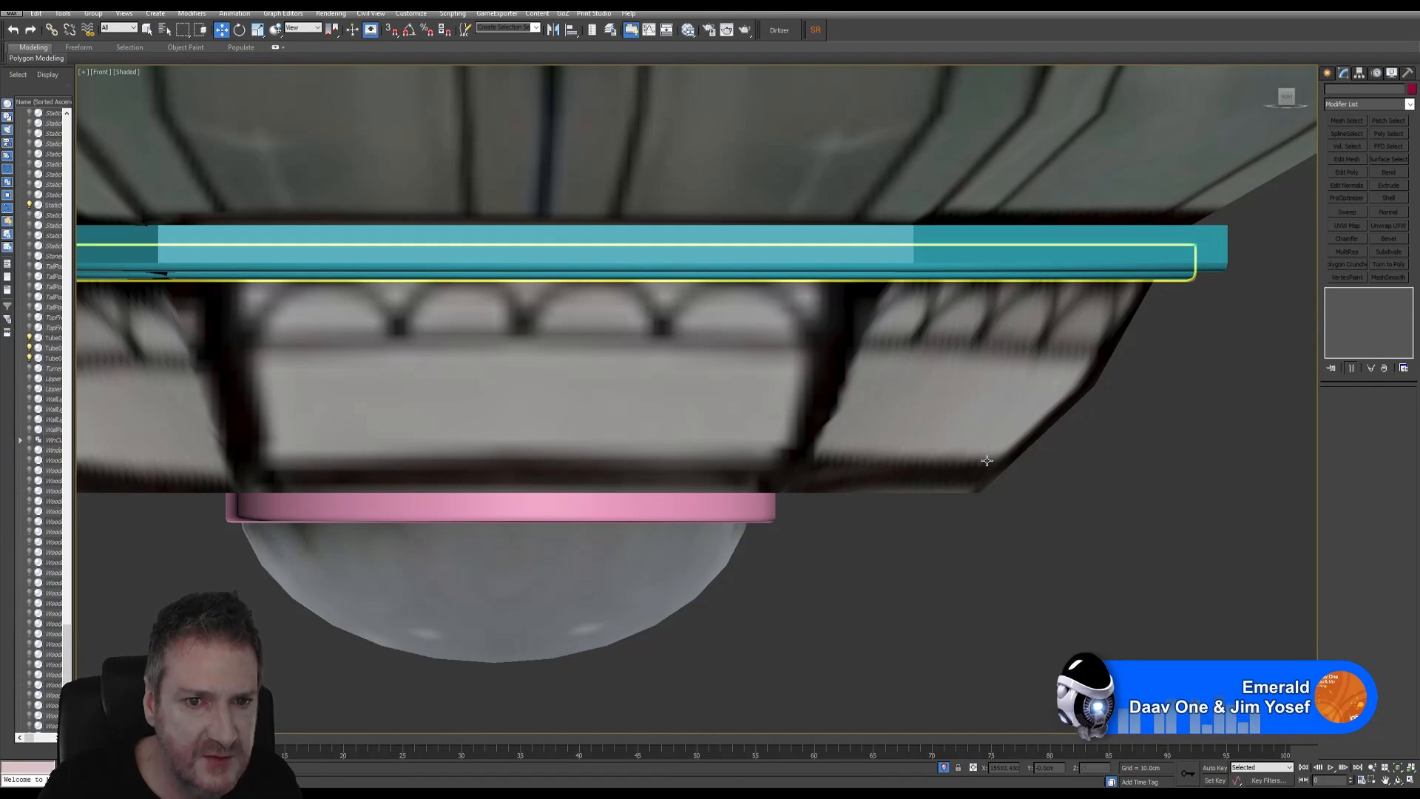
Examine the two nested octagonal frames against the light's texture in the Perspective and Bottom views
click(1410, 782)
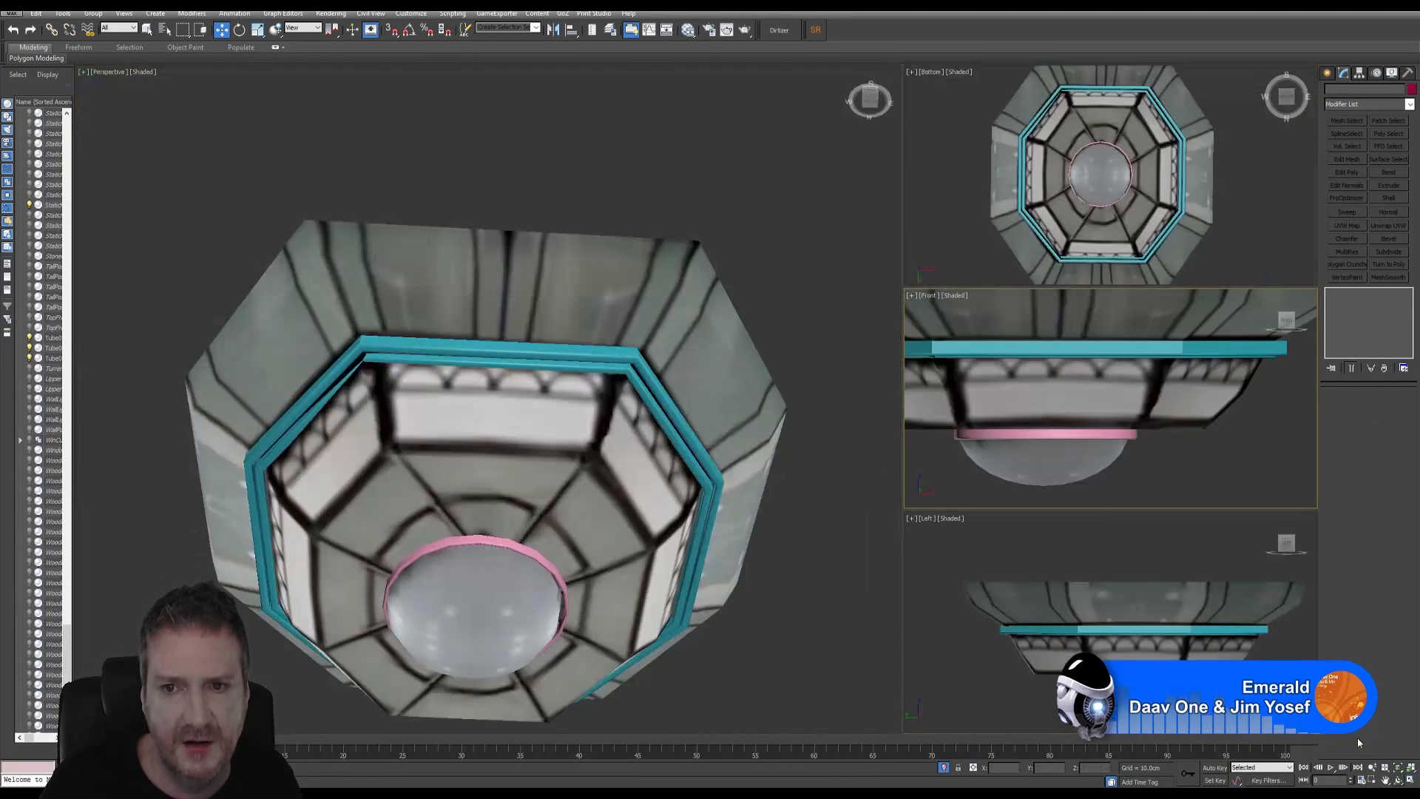
middle_drag(566, 414, 566, 399)
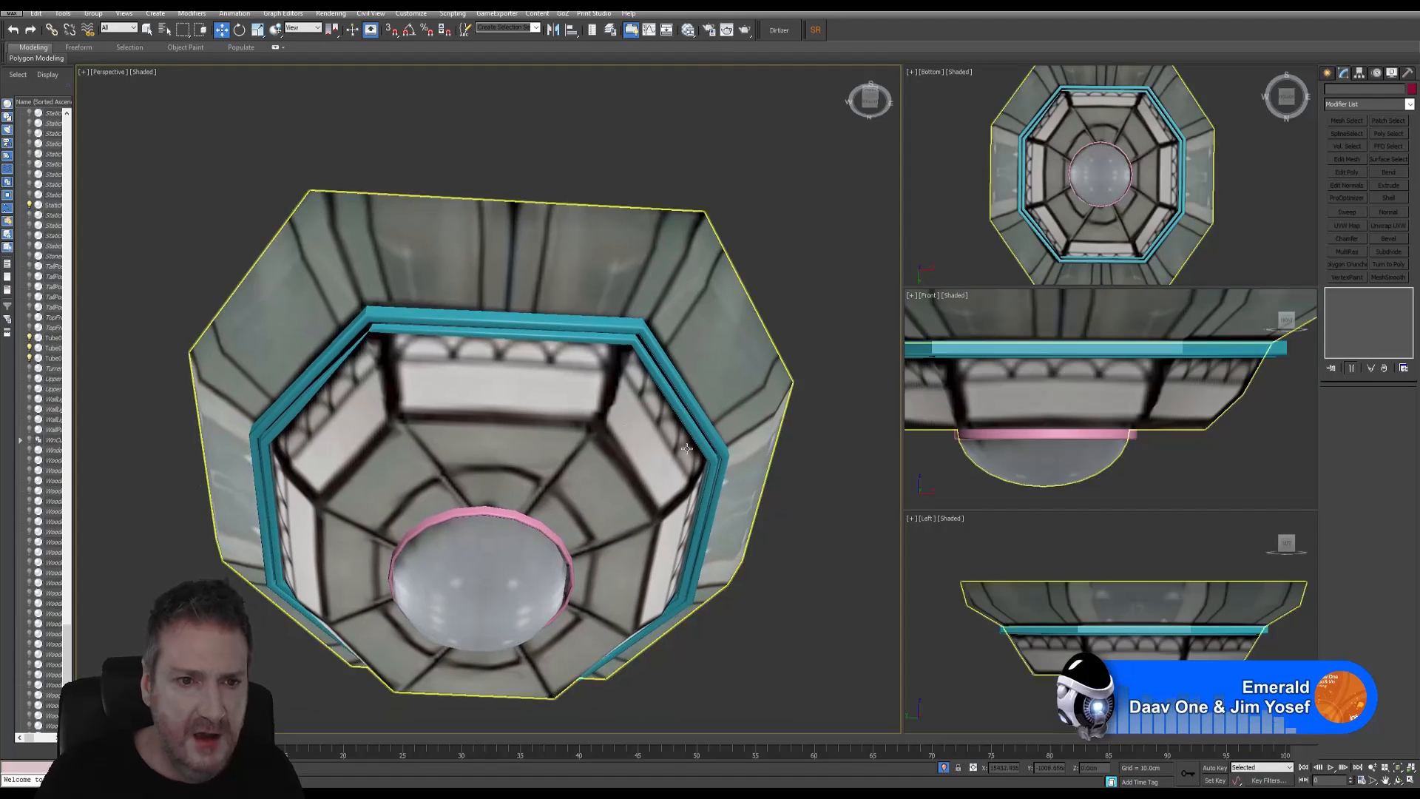
click(1397, 782)
drag(303, 422, 433, 359)
middle_drag(429, 359, 280, 447)
drag(280, 447, 384, 406)
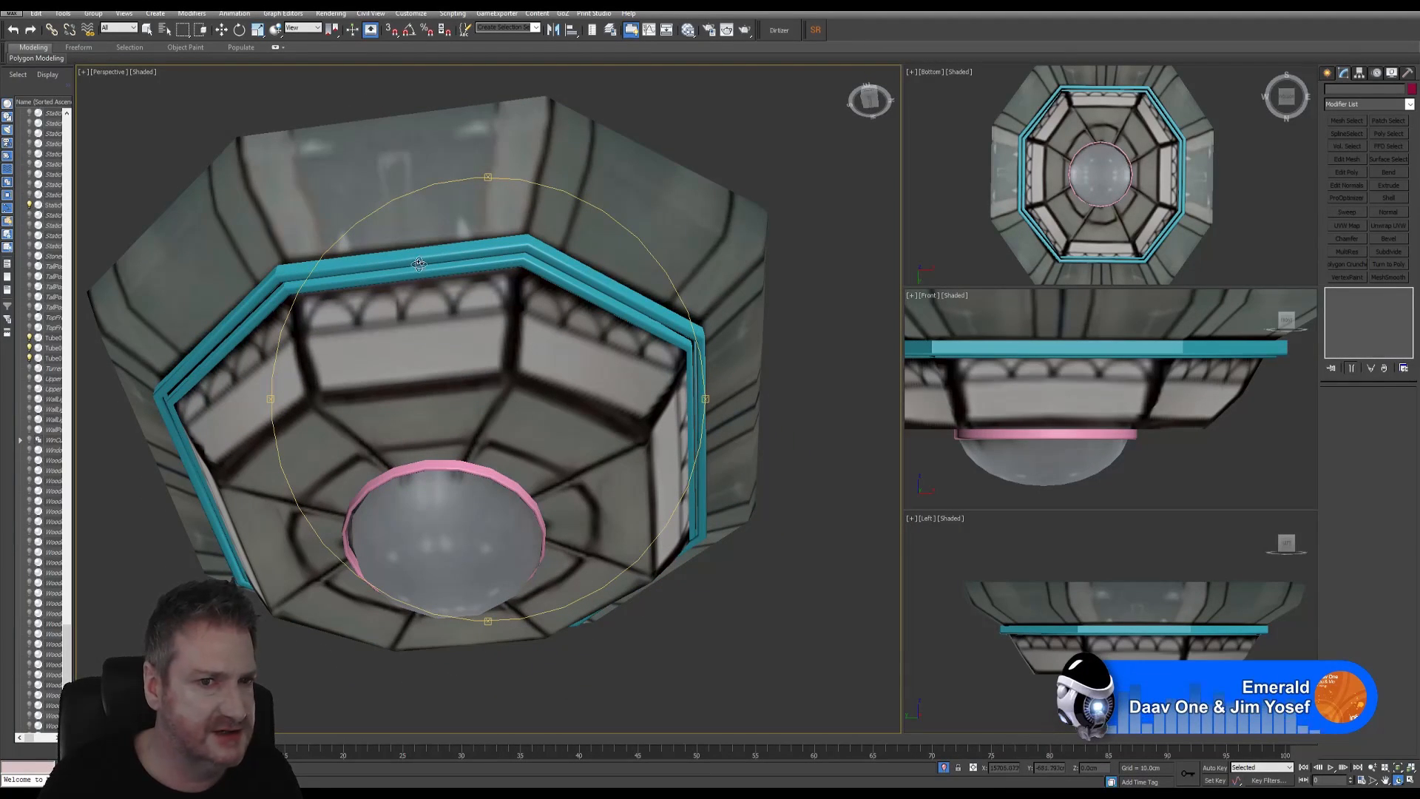
drag(462, 300, 416, 295)
right_click(1242, 250)
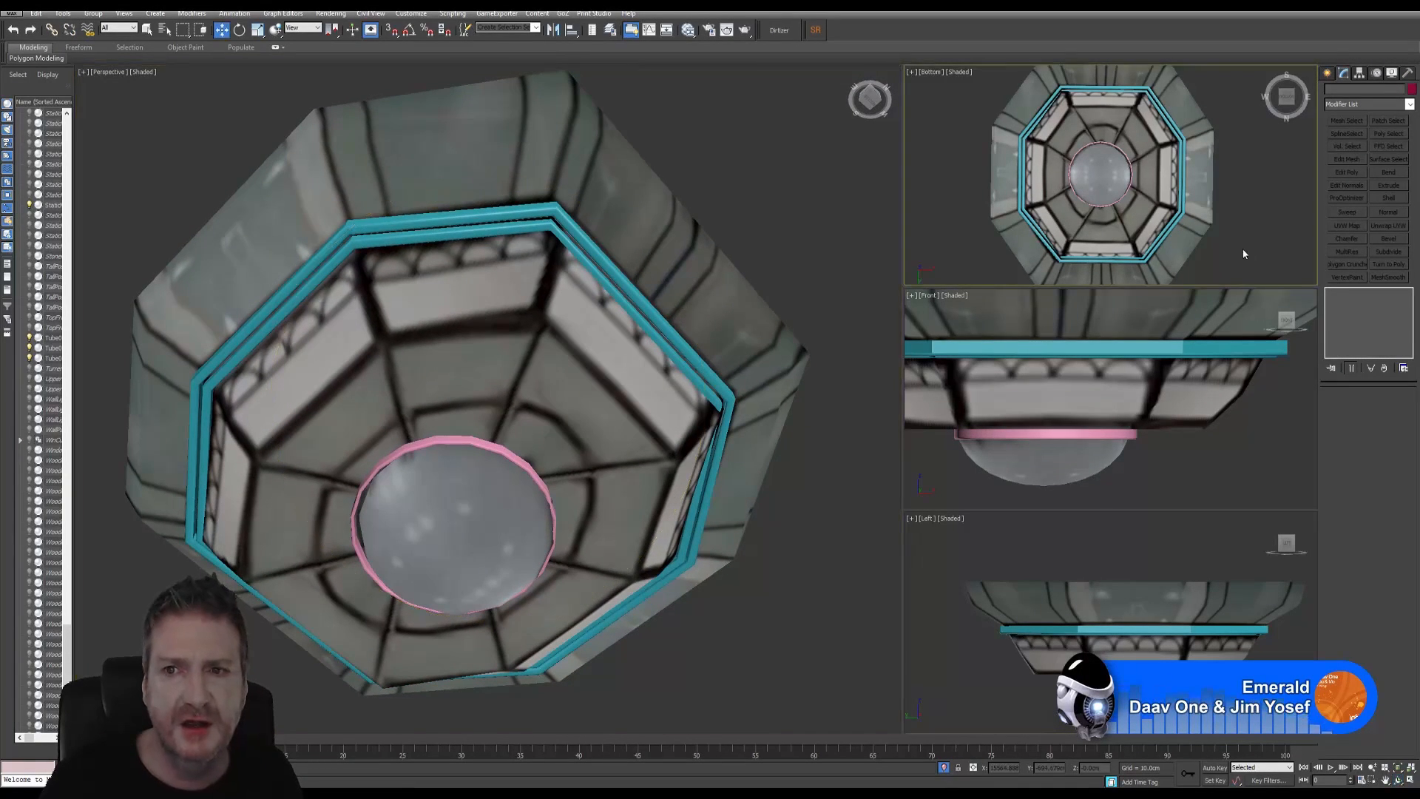
click(1411, 782)
middle_drag(592, 280, 597, 398)
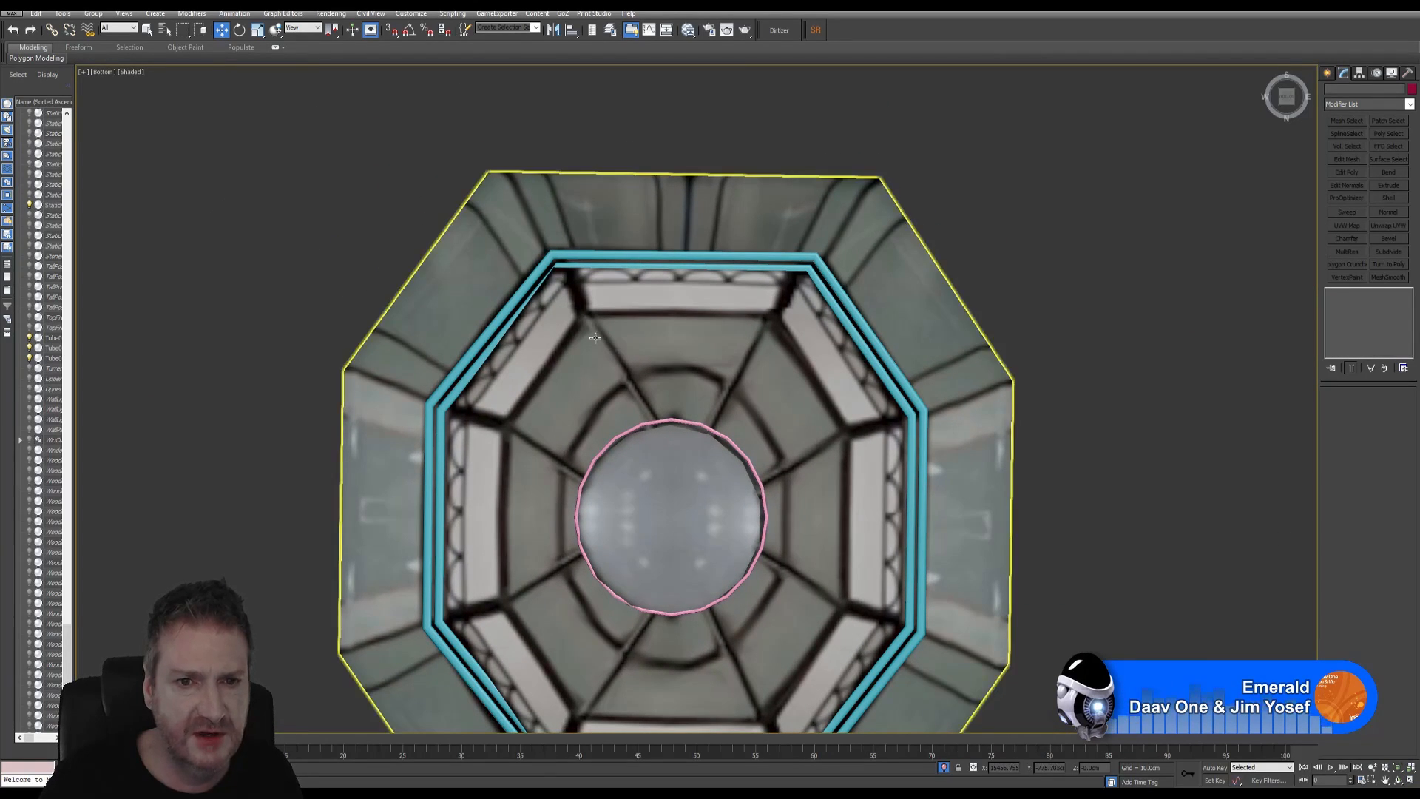
click(609, 268)
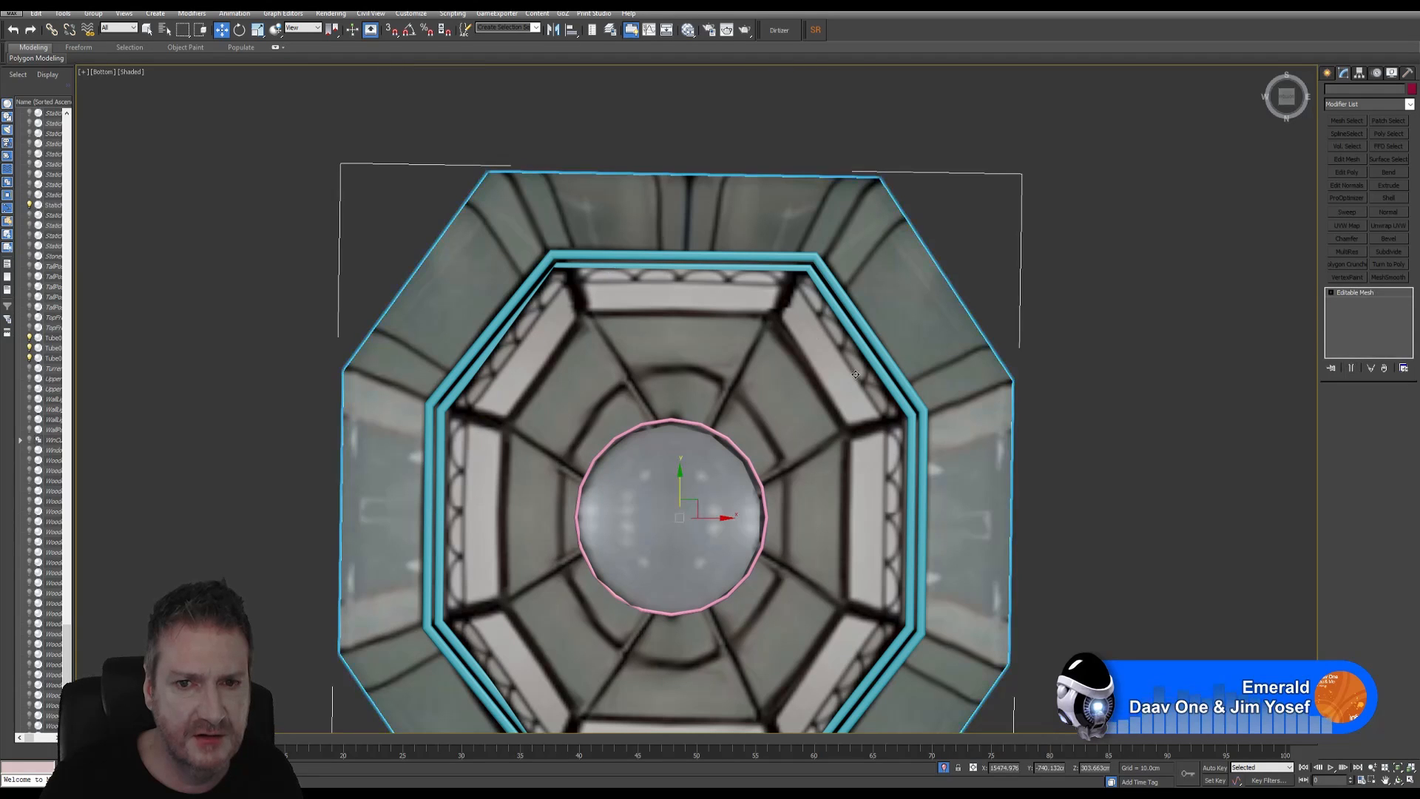
click(1410, 780)
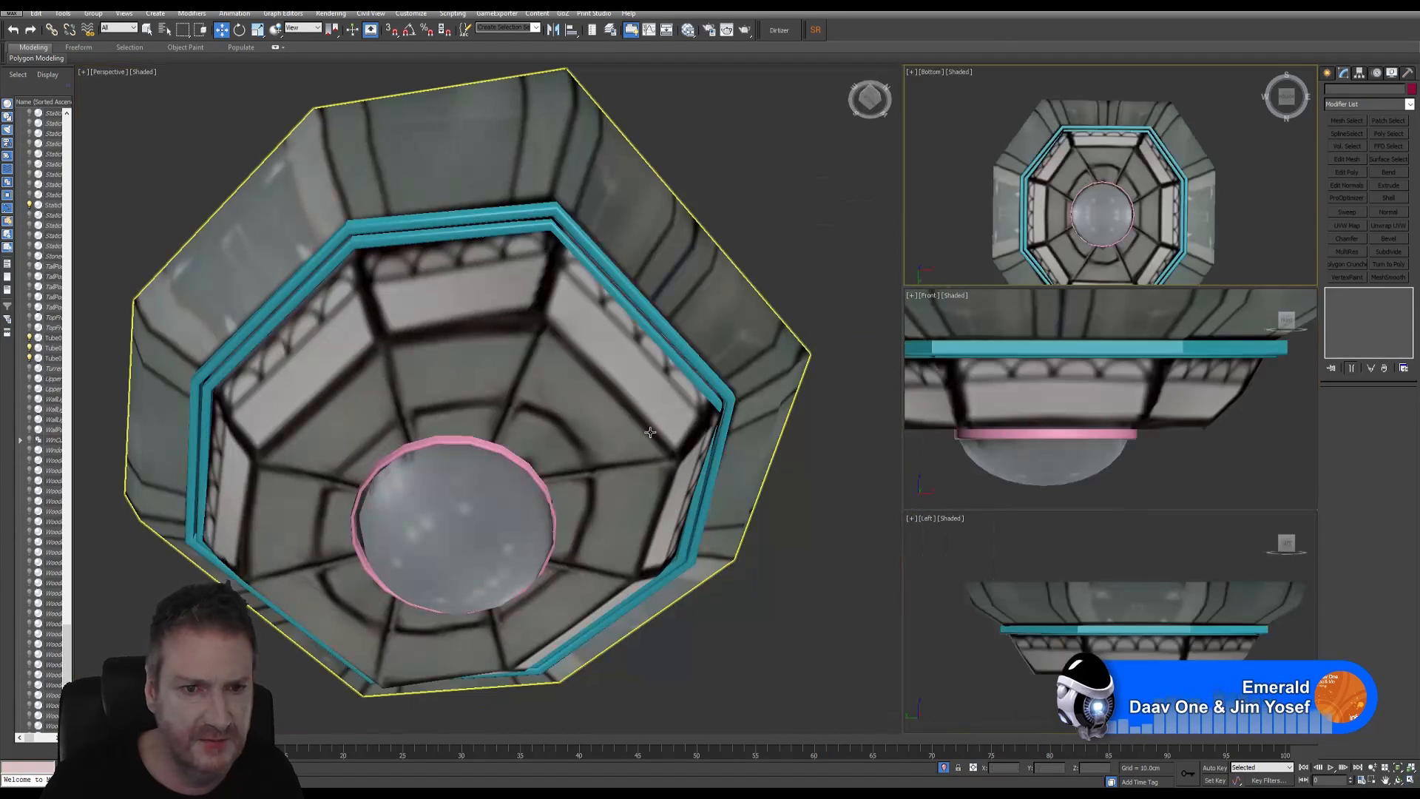
Select the inner octagonal frame and lower it by about 0.89 cm in the Front view
click(447, 233)
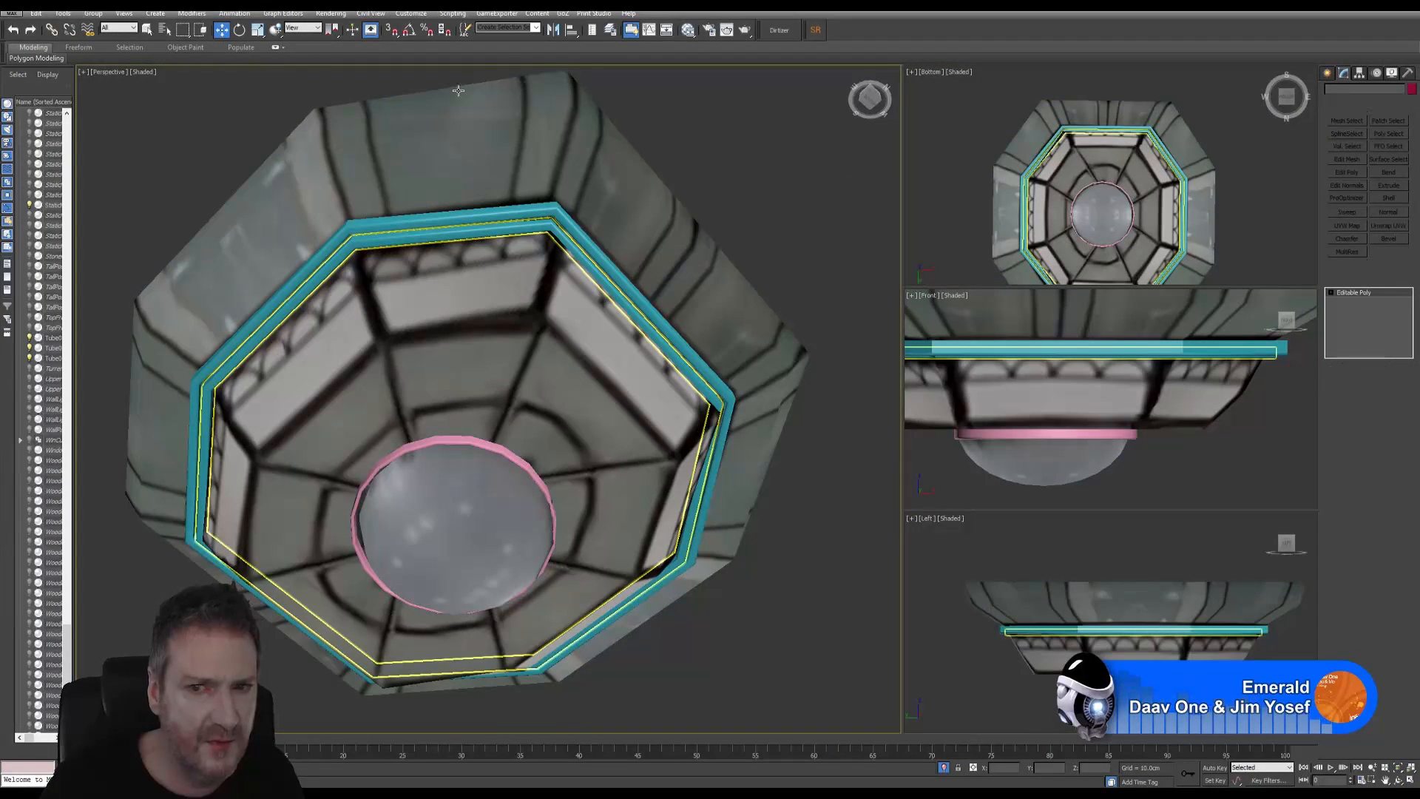
middle_drag(1122, 404, 1164, 433)
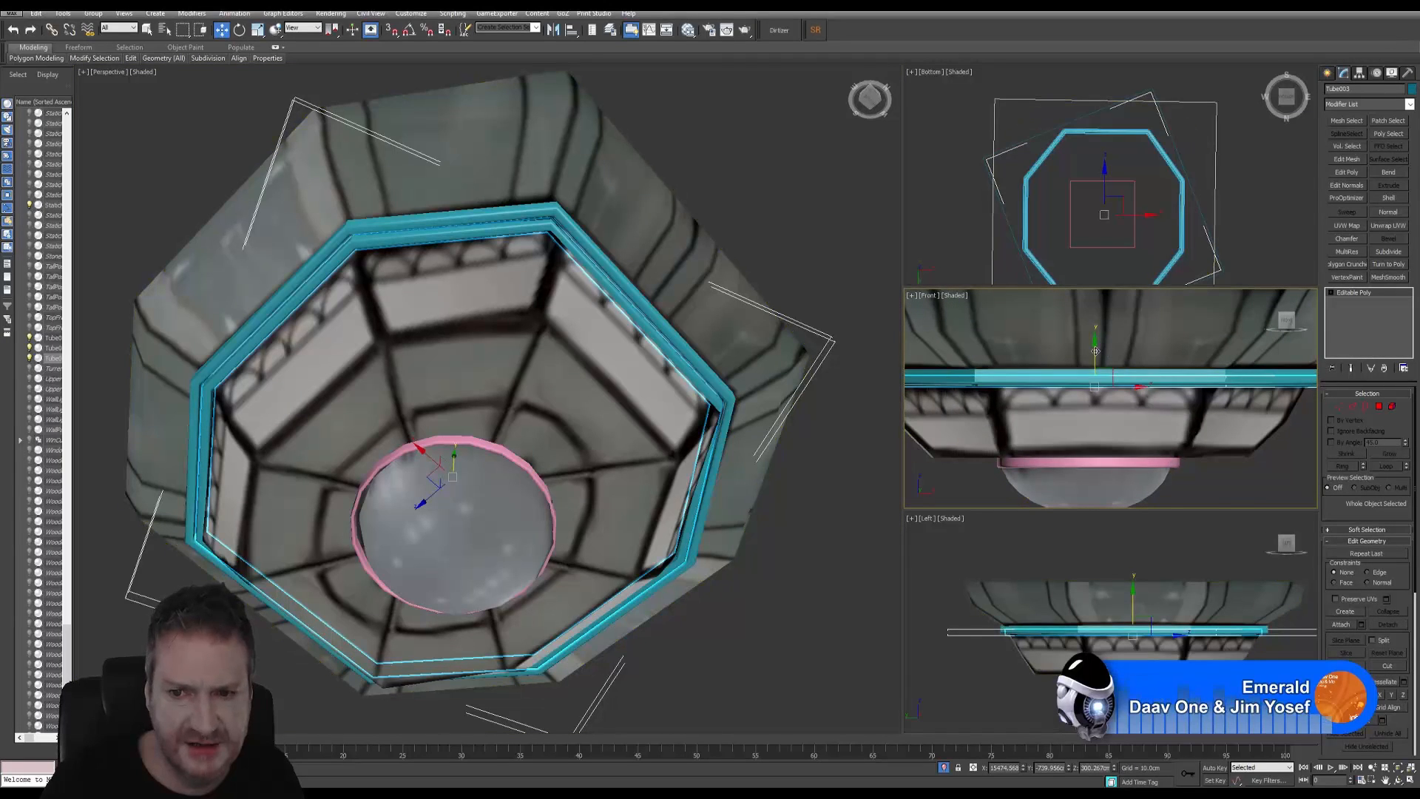
drag(1095, 350, 1087, 355)
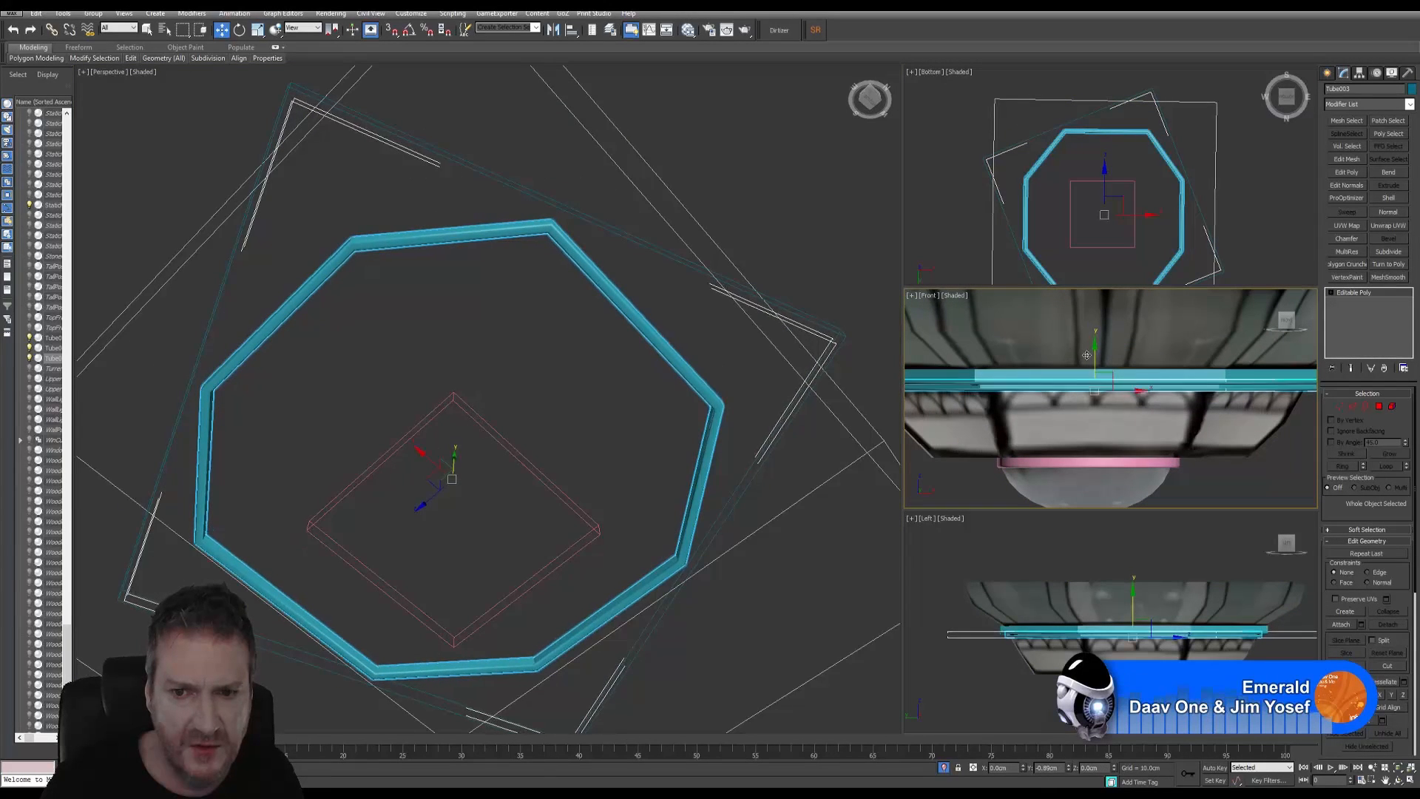
middle_drag(659, 304, 674, 310)
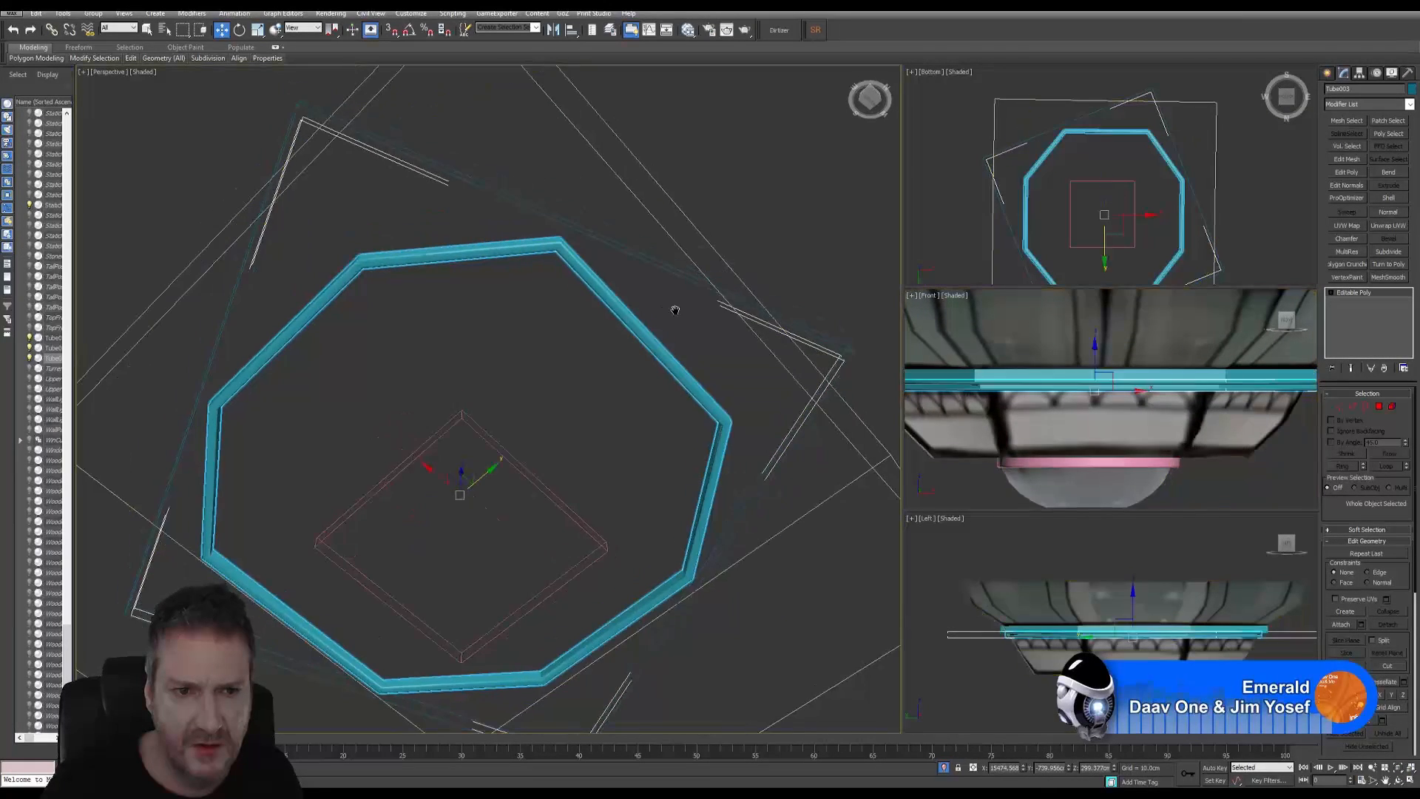
scroll(716, 509, down, 1)
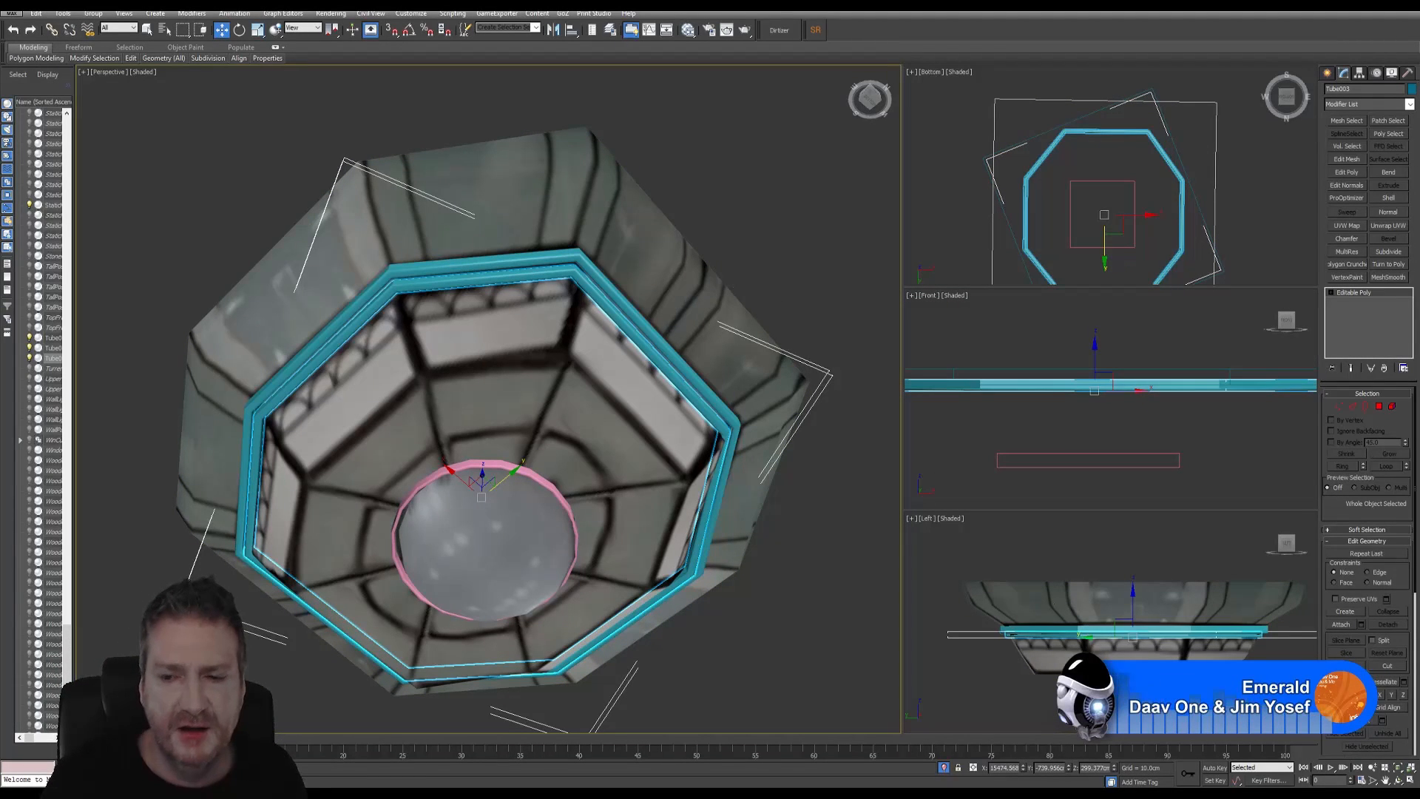
click(1397, 781)
drag(516, 360, 430, 367)
Clone the inner frame in the Bottom view as one copy scaled to about 77%, near the inner edge of the white panels
right_click(1235, 194)
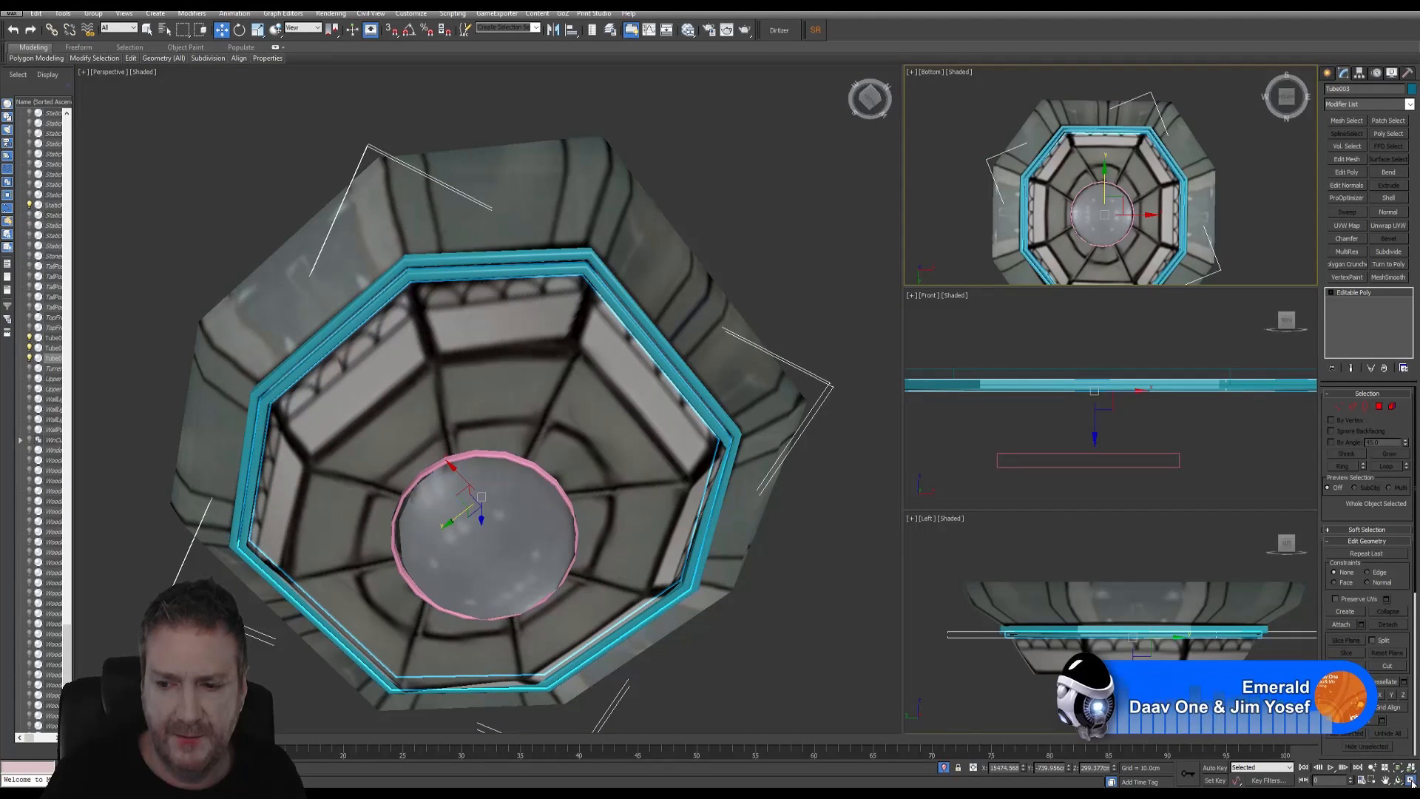
click(1412, 781)
middle_drag(811, 415, 799, 305)
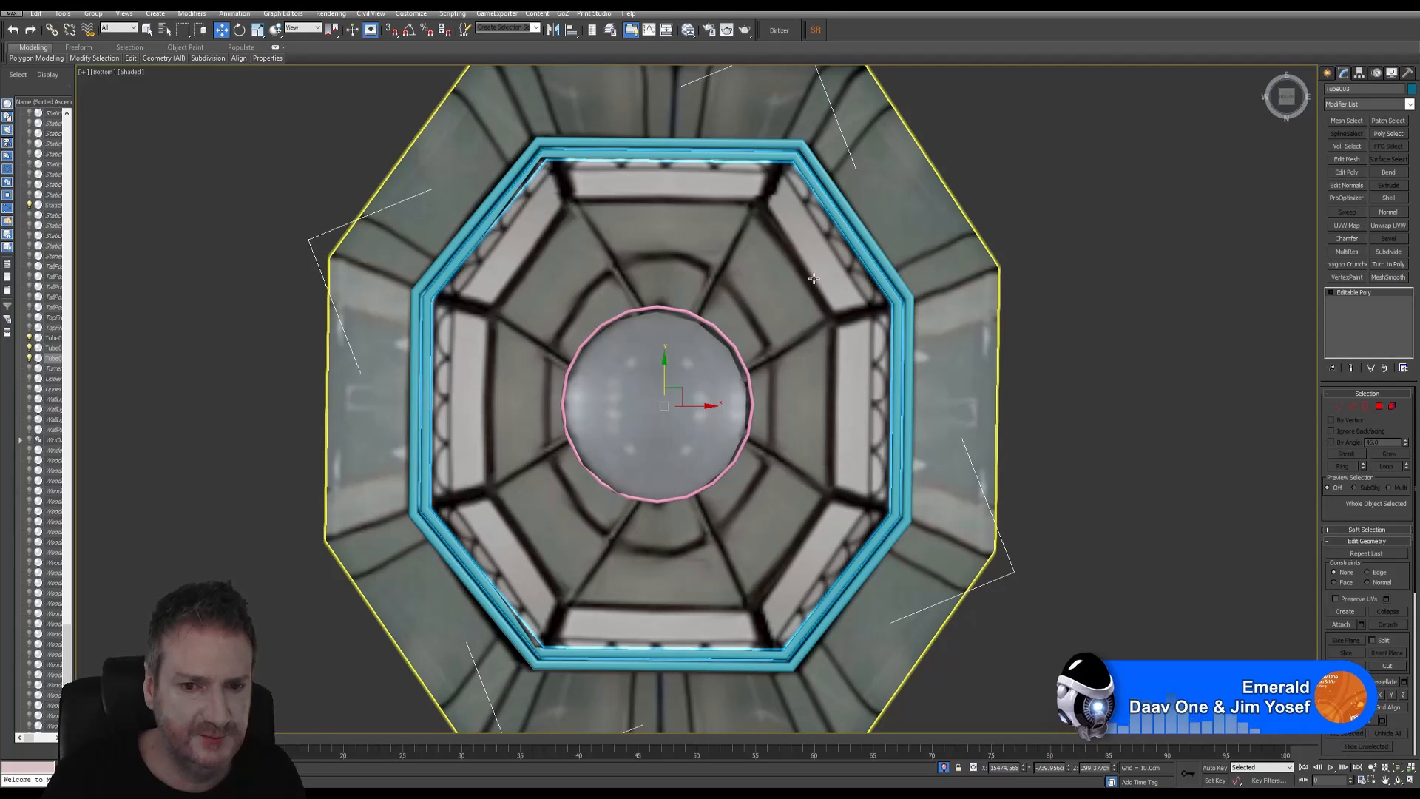
click(258, 30)
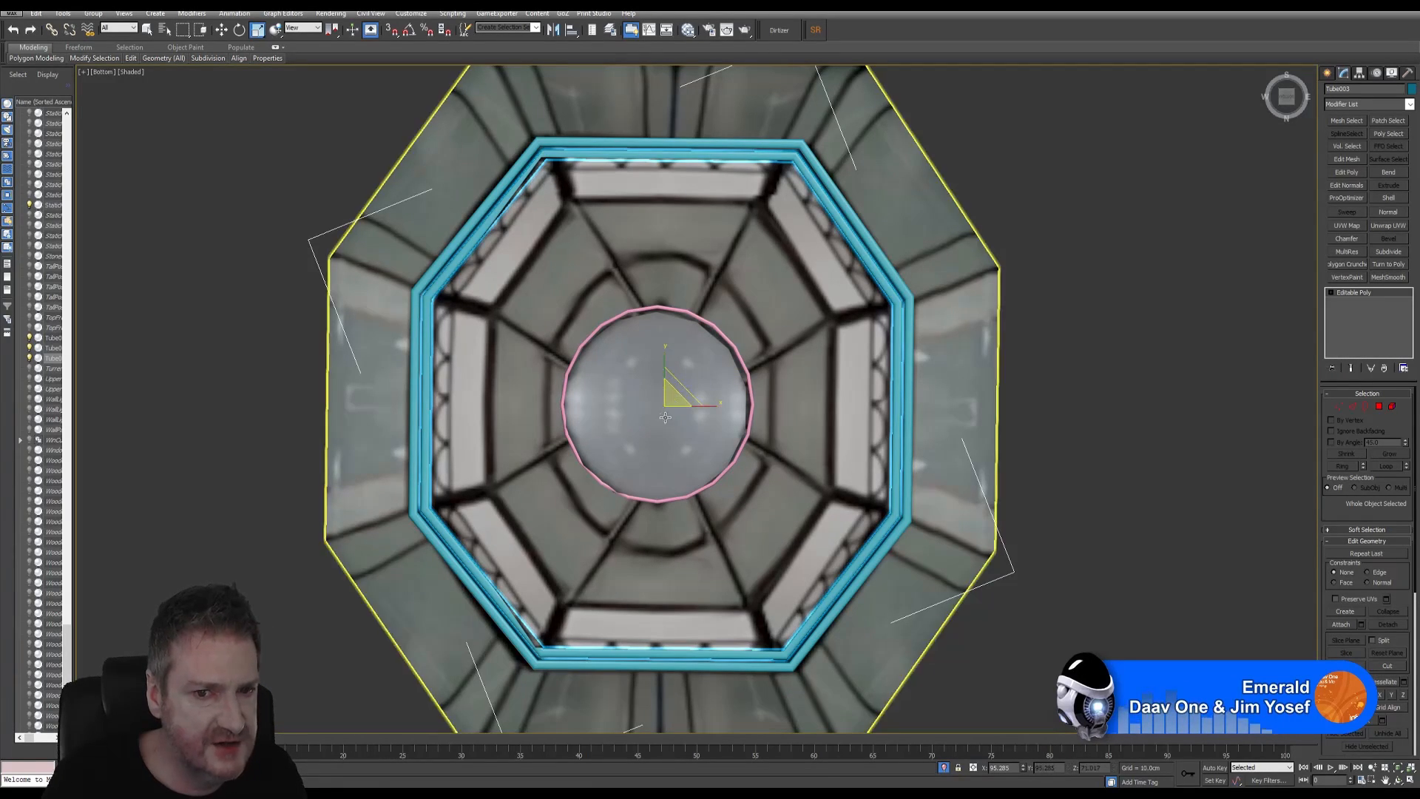
shift+drag(684, 390, 696, 472)
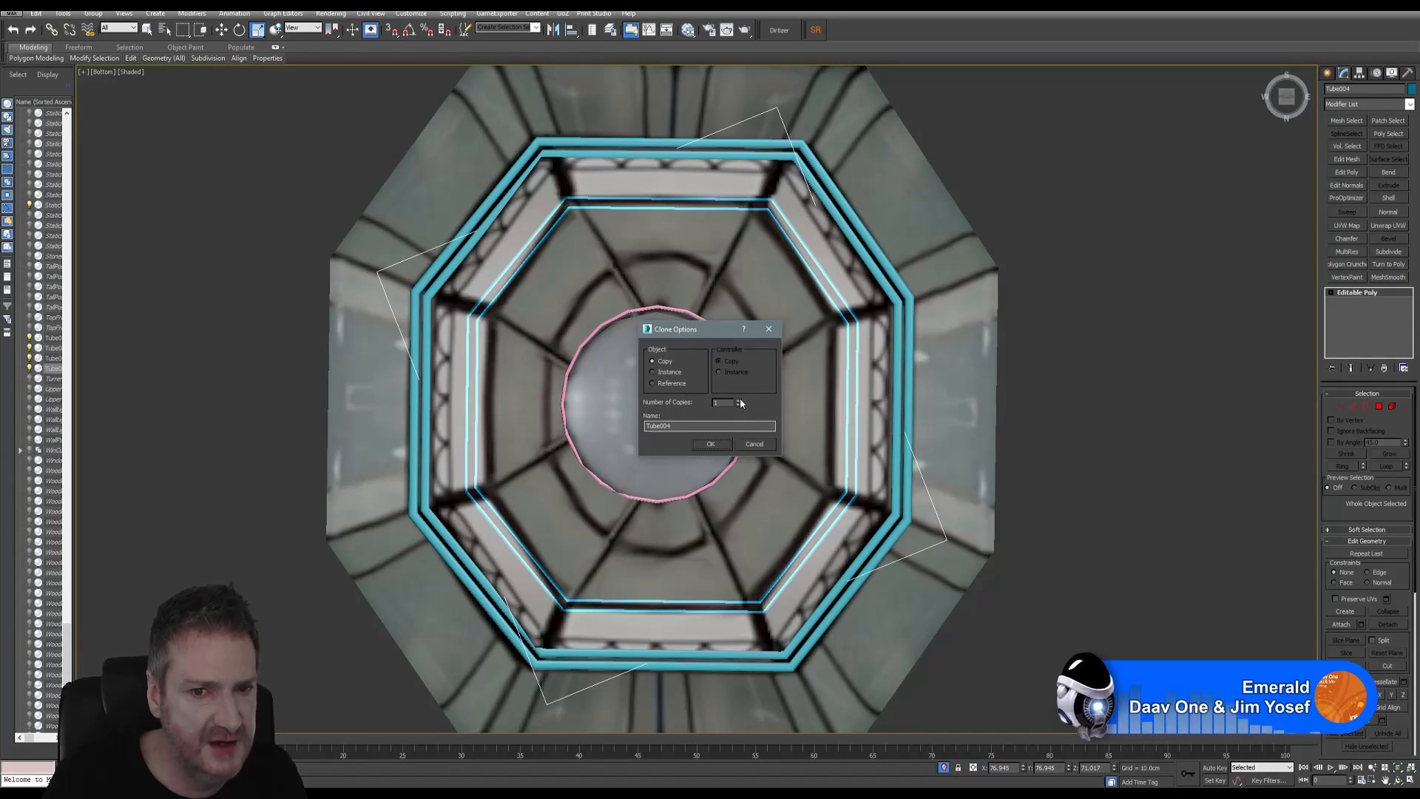
click(711, 445)
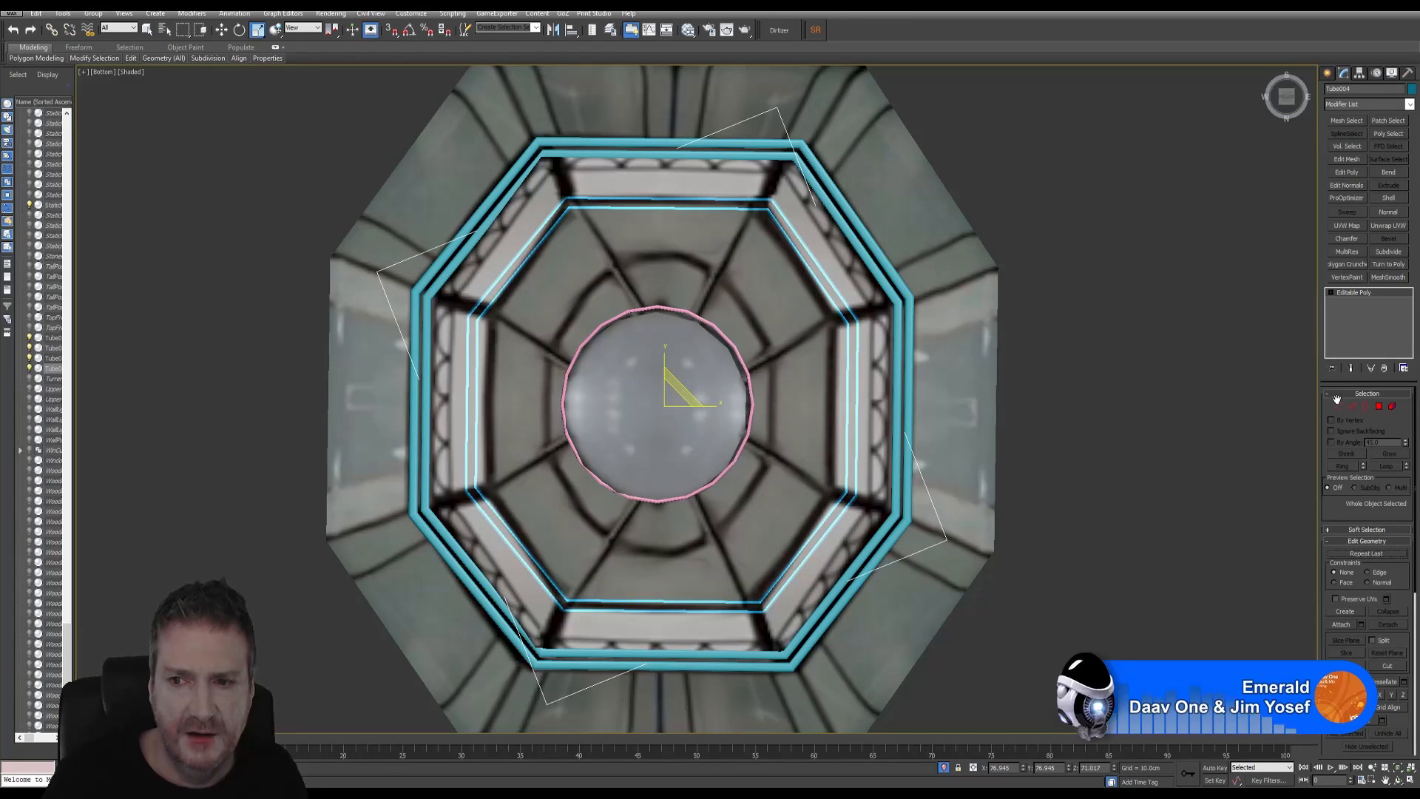
click(1338, 404)
drag(412, 269, 500, 523)
drag(514, 588, 515, 589)
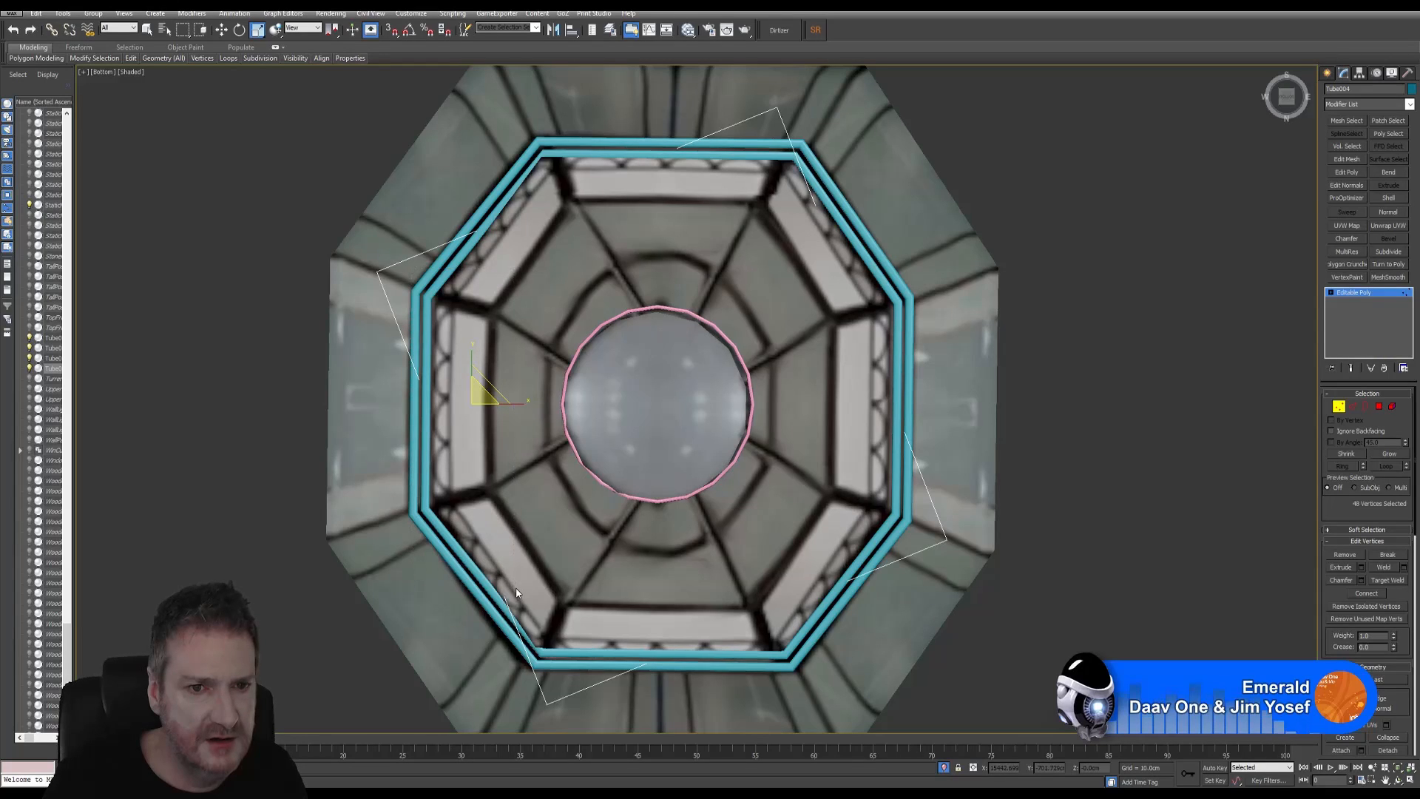
click(102, 71)
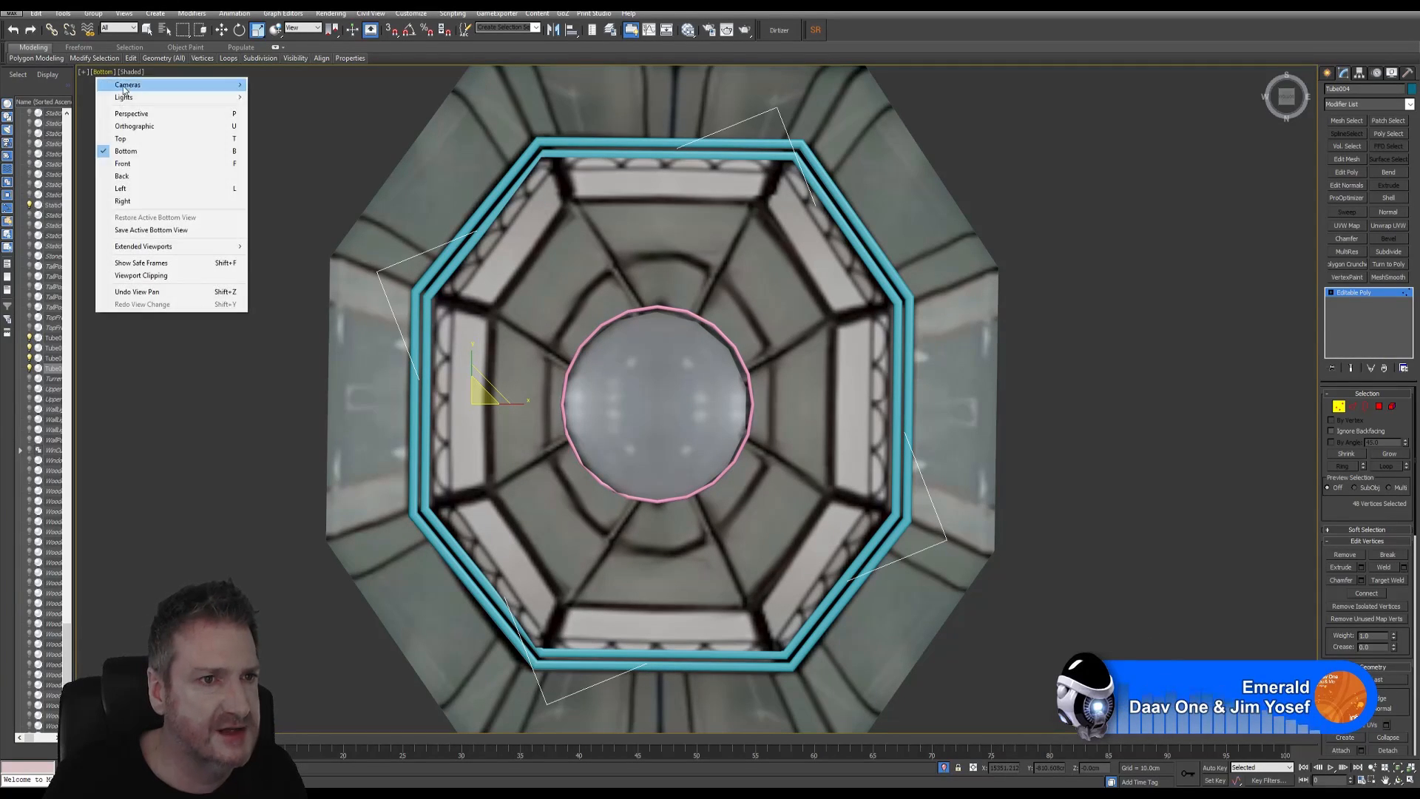
click(129, 140)
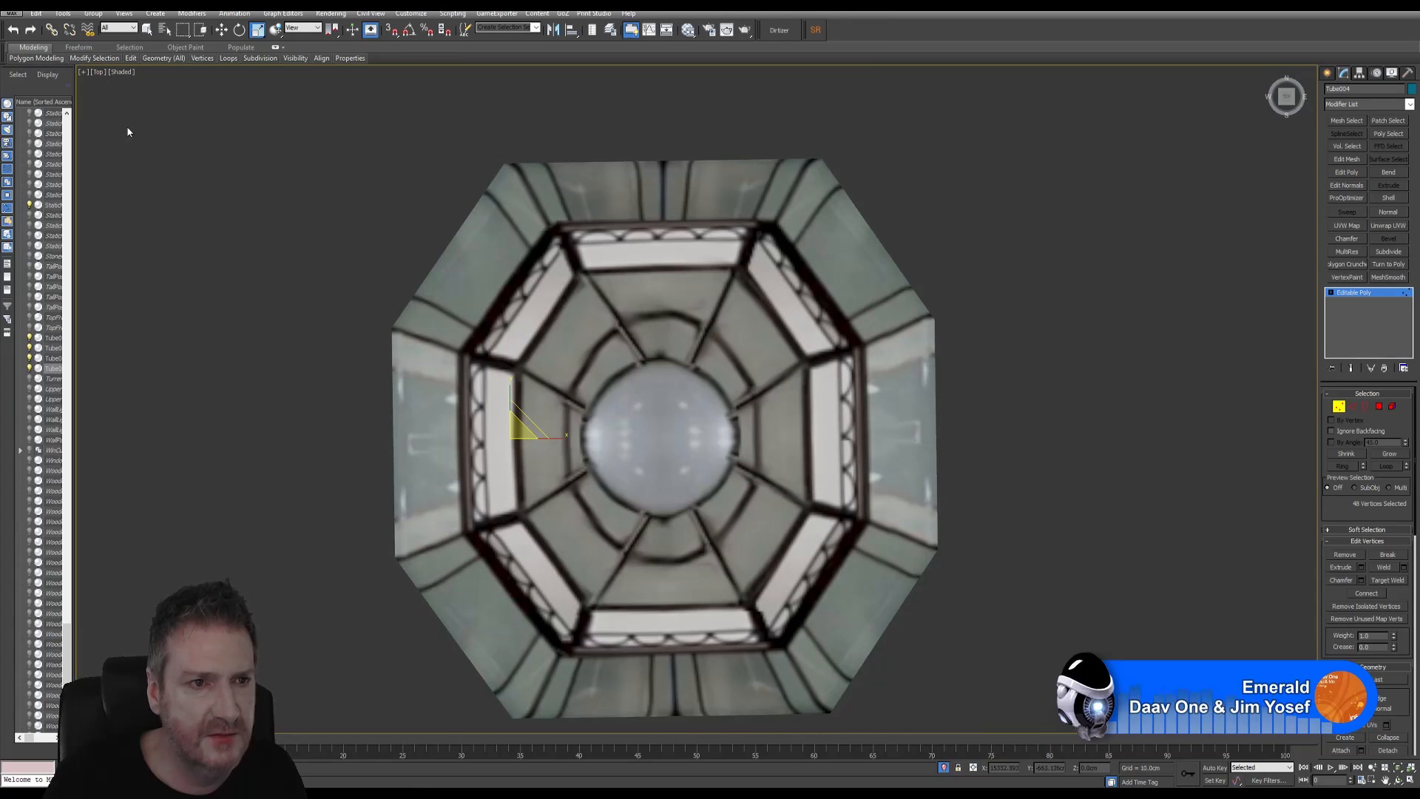
click(99, 71)
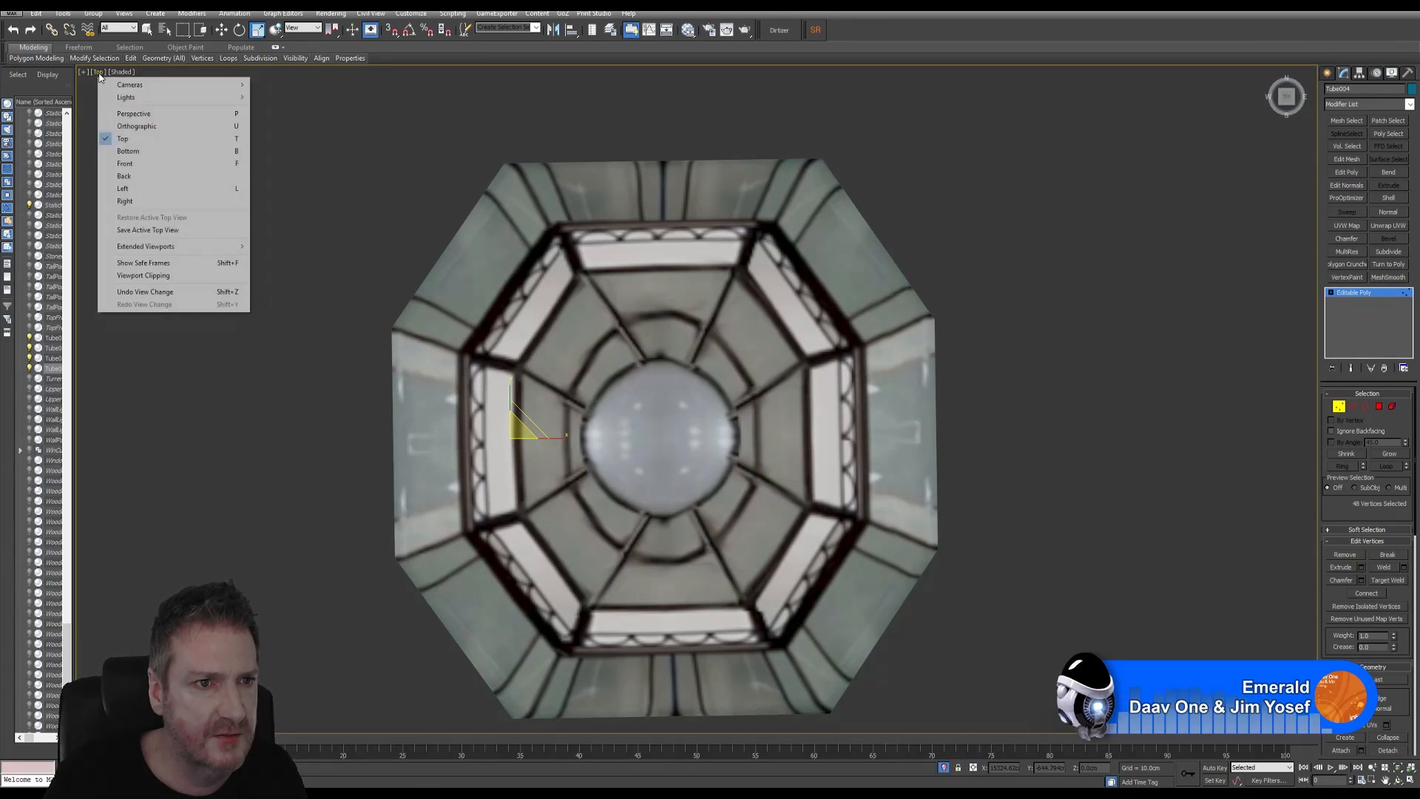
click(123, 152)
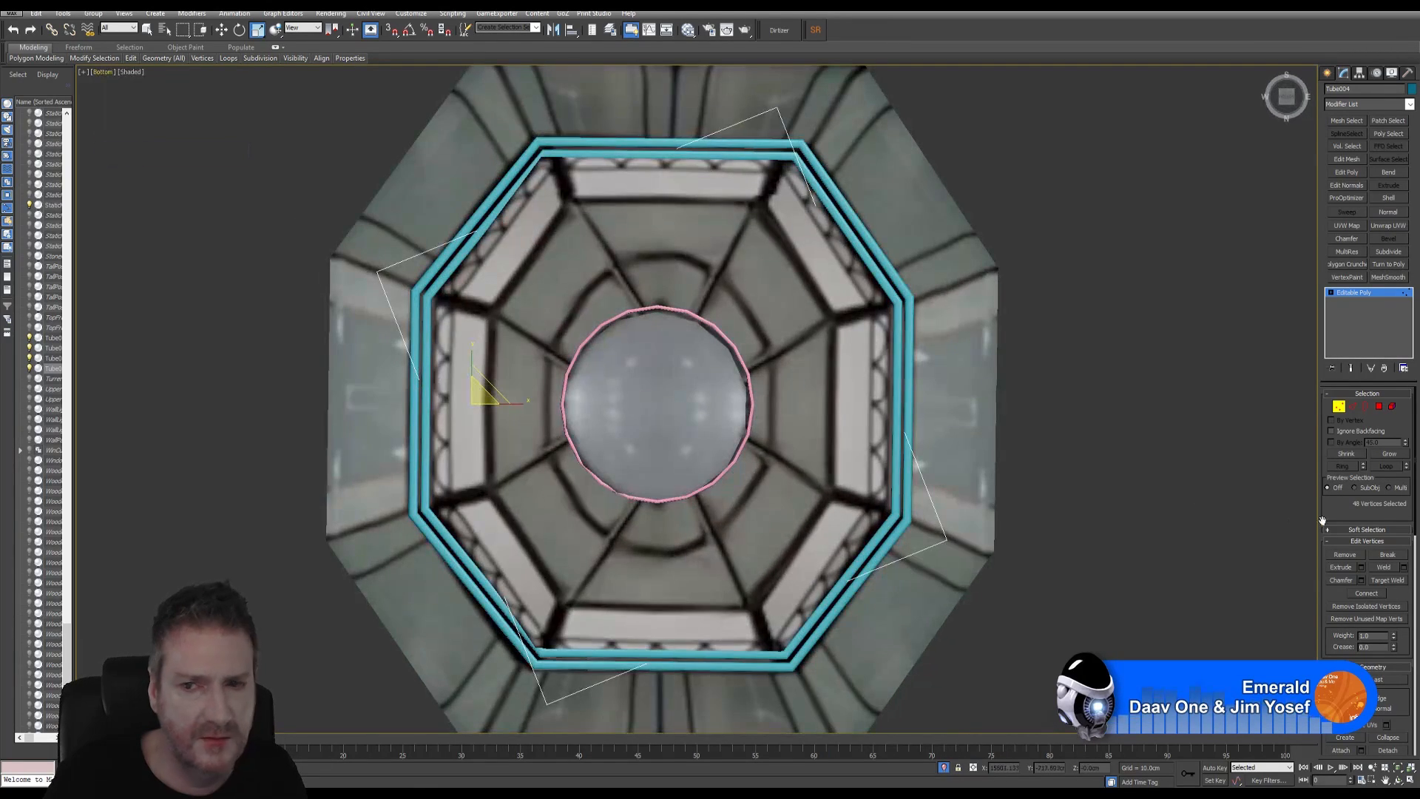
click(1340, 407)
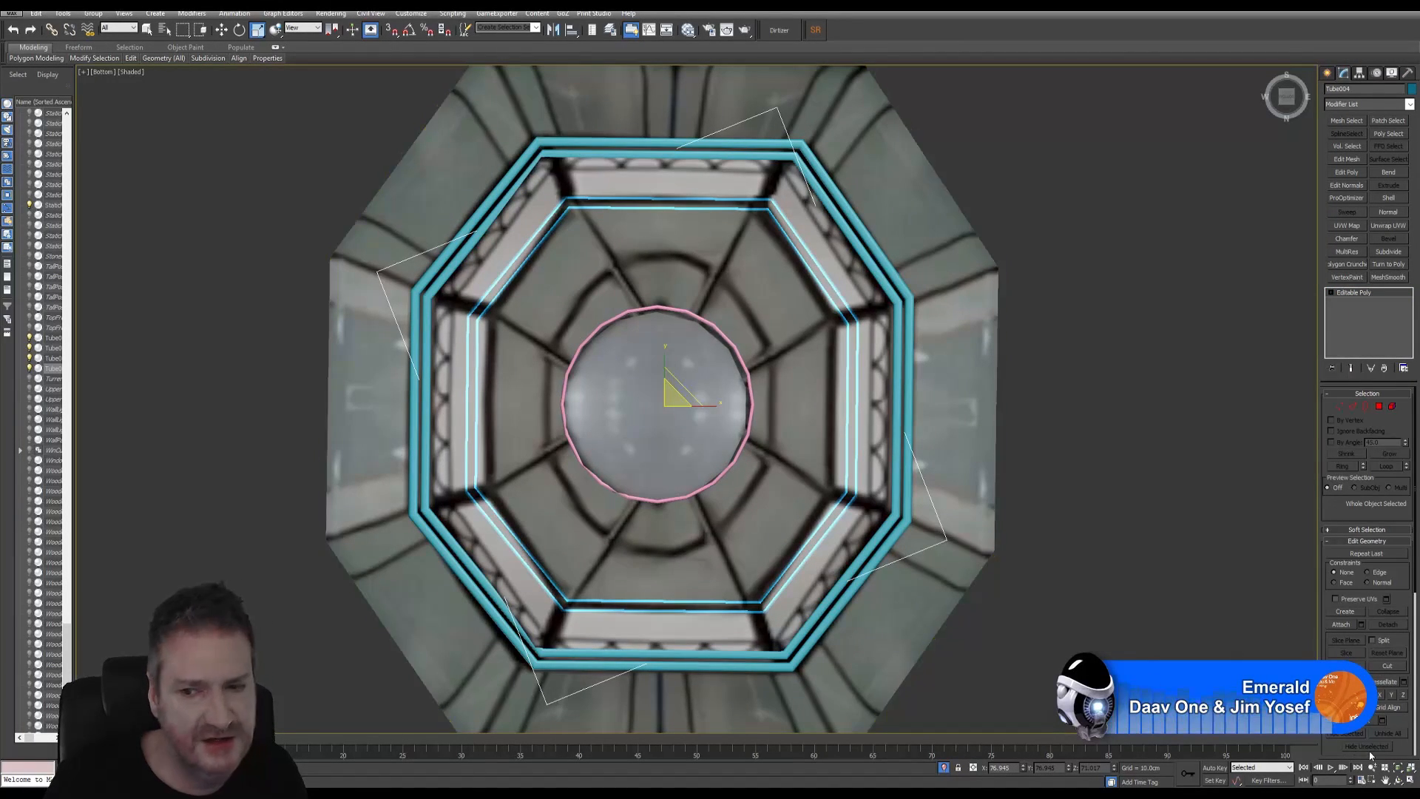
Lower the new inner frame copy in the Front view to the bottom edge of the white panels
click(1398, 780)
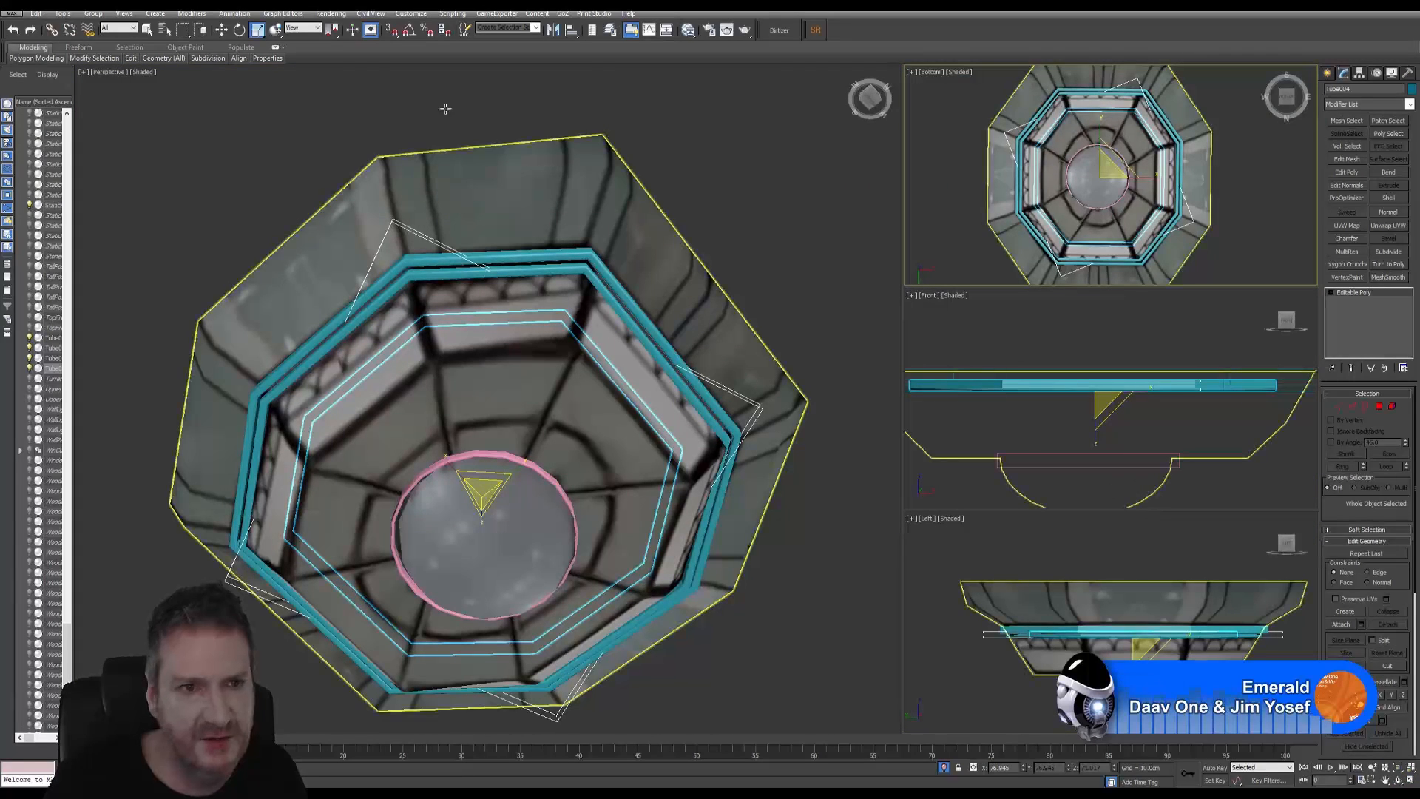
click(221, 30)
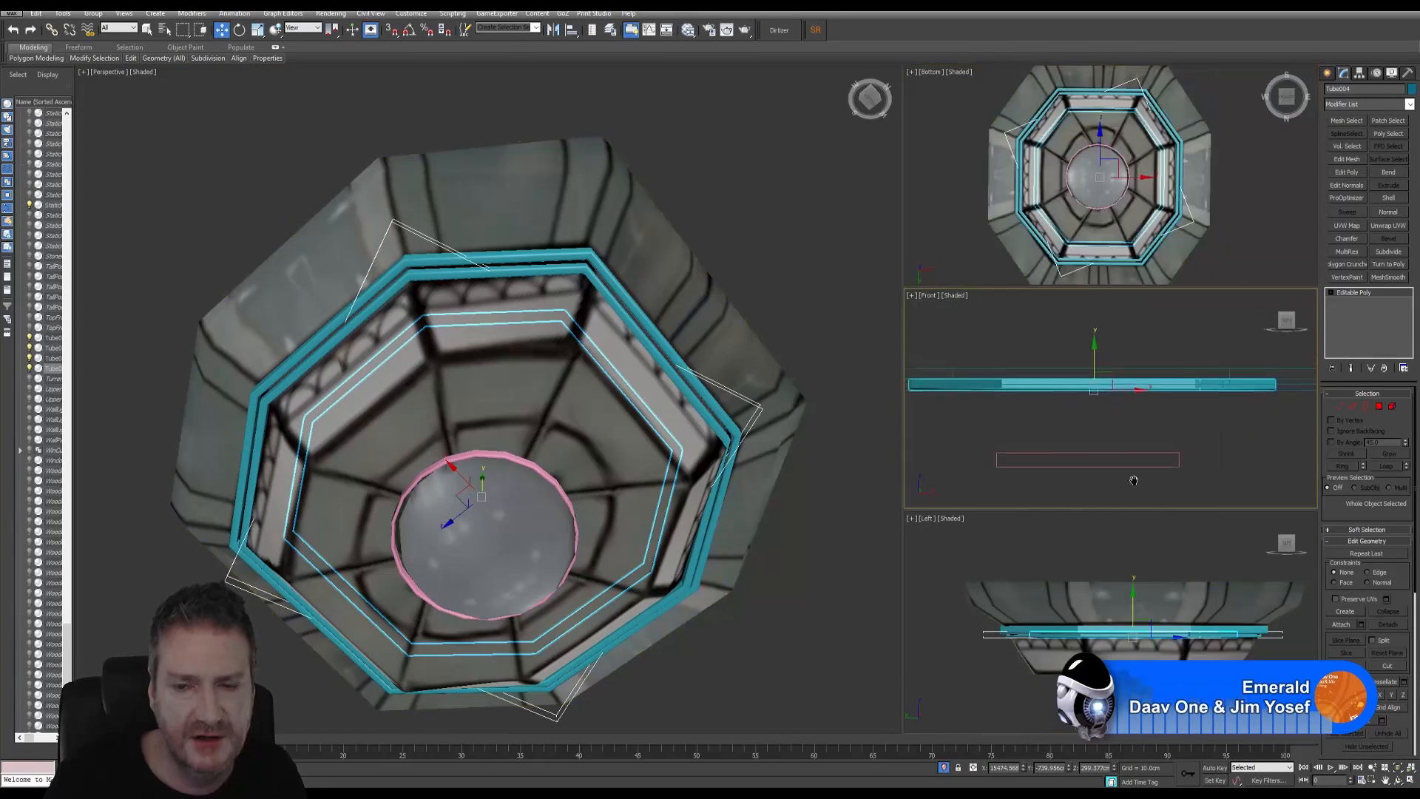
drag(1102, 349, 1092, 417)
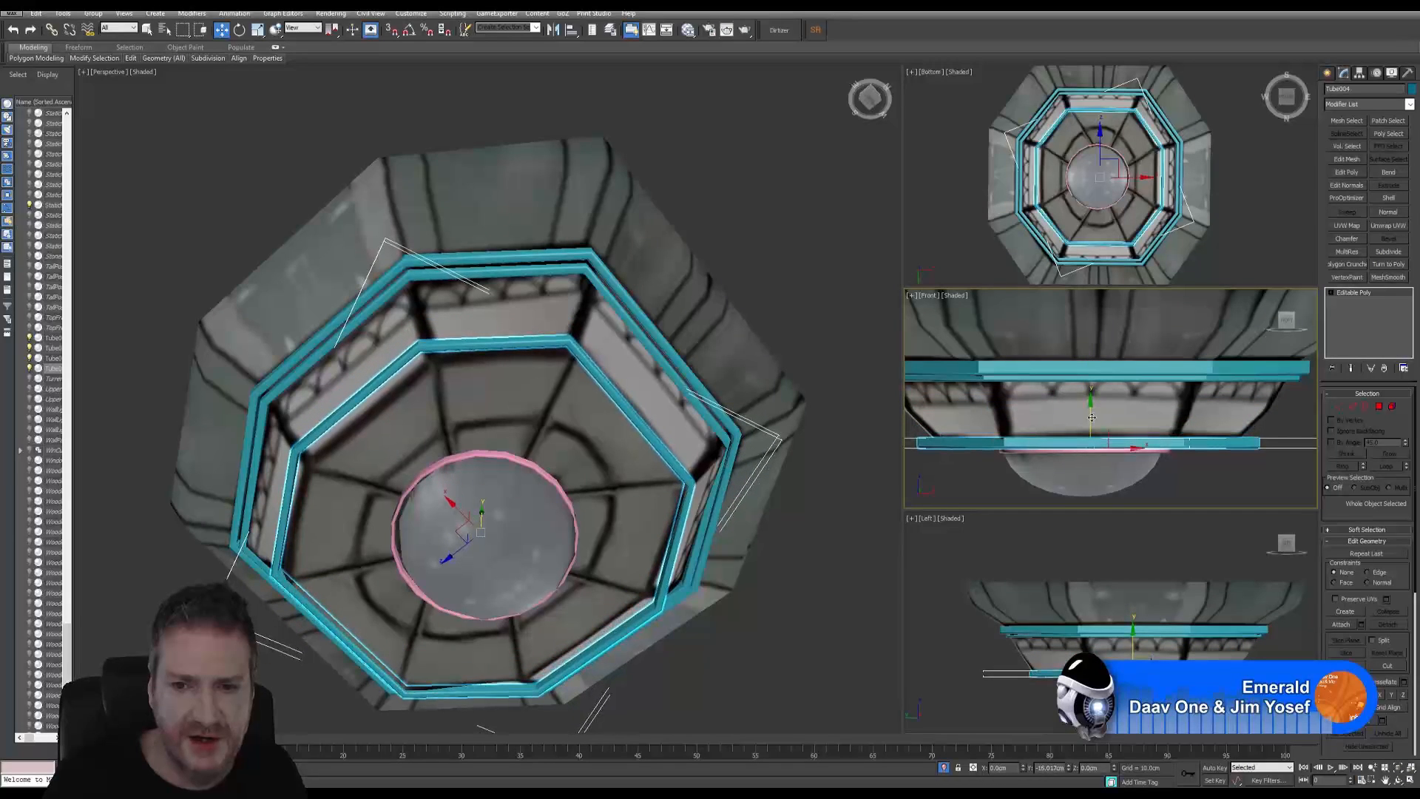
Move the innermost frame's left and right side vertices inward by about 3.7 cm each in the Bottom view to match the texture
right_click(1231, 252)
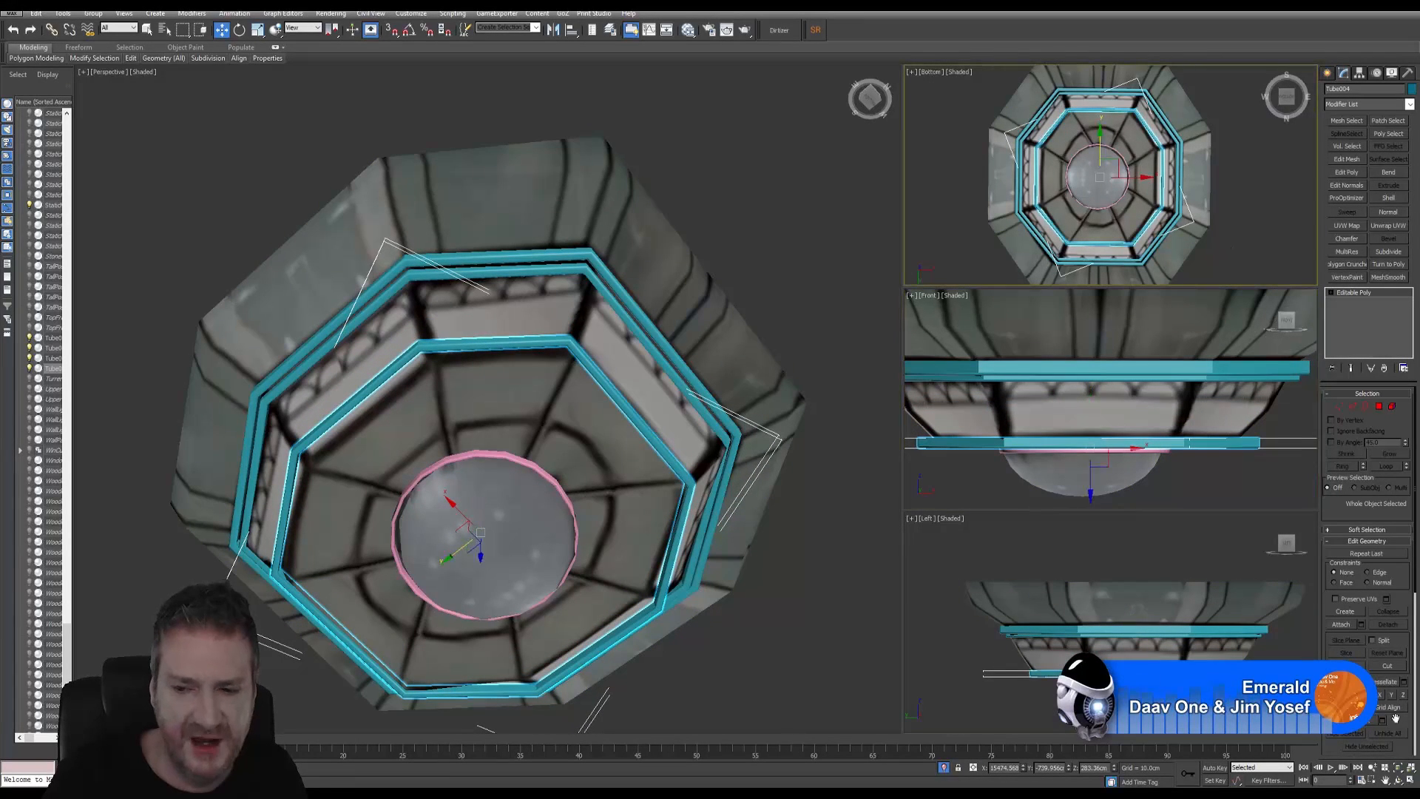
click(1411, 781)
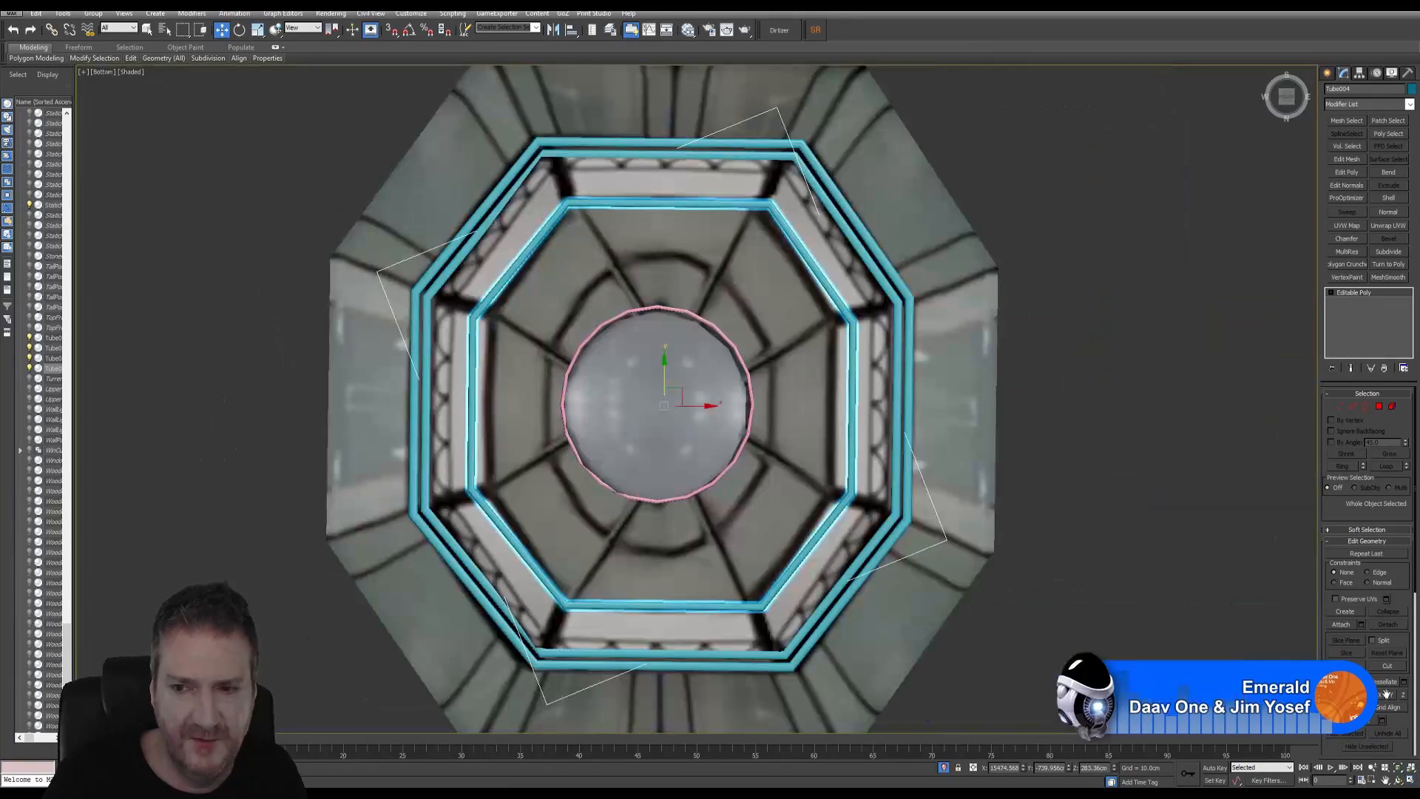
click(1338, 407)
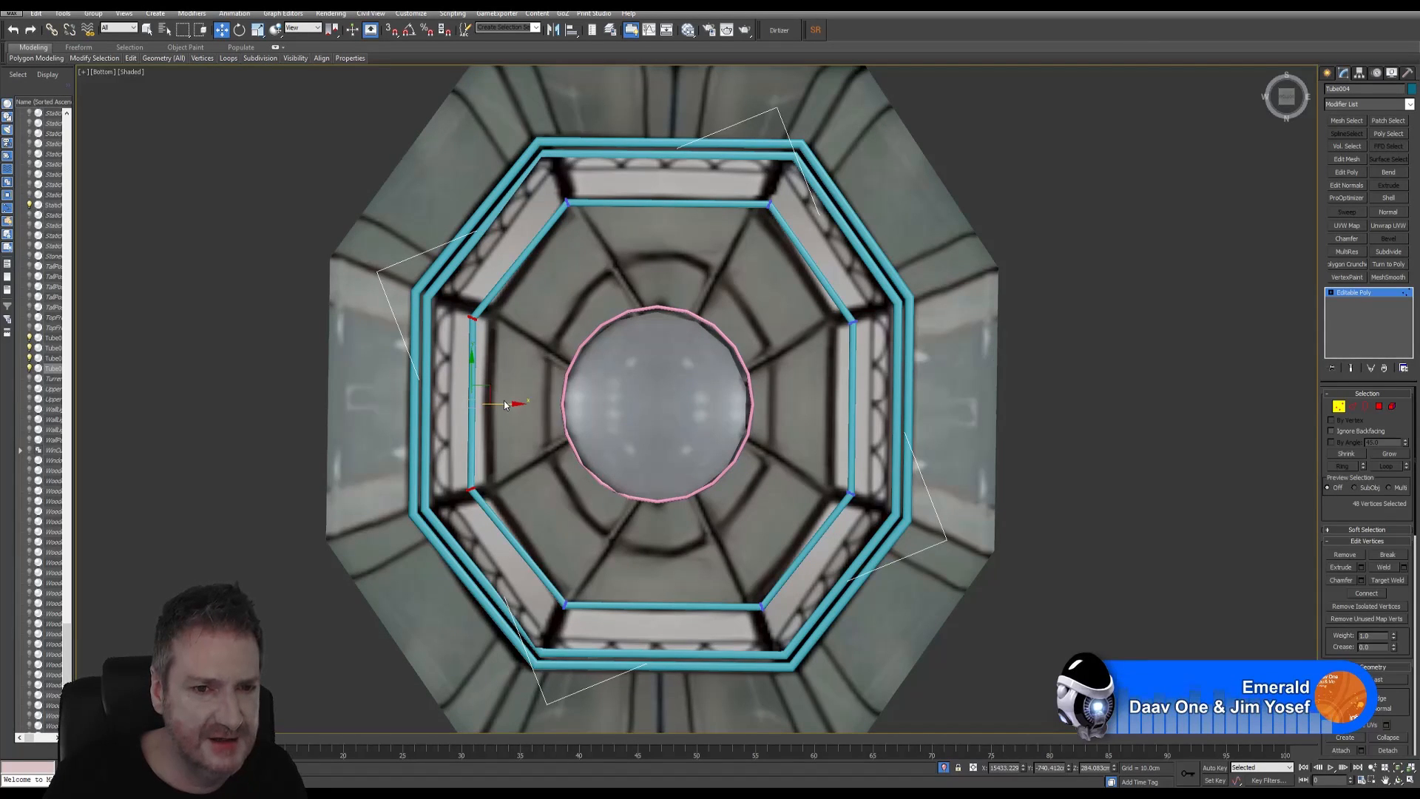
drag(502, 403, 518, 403)
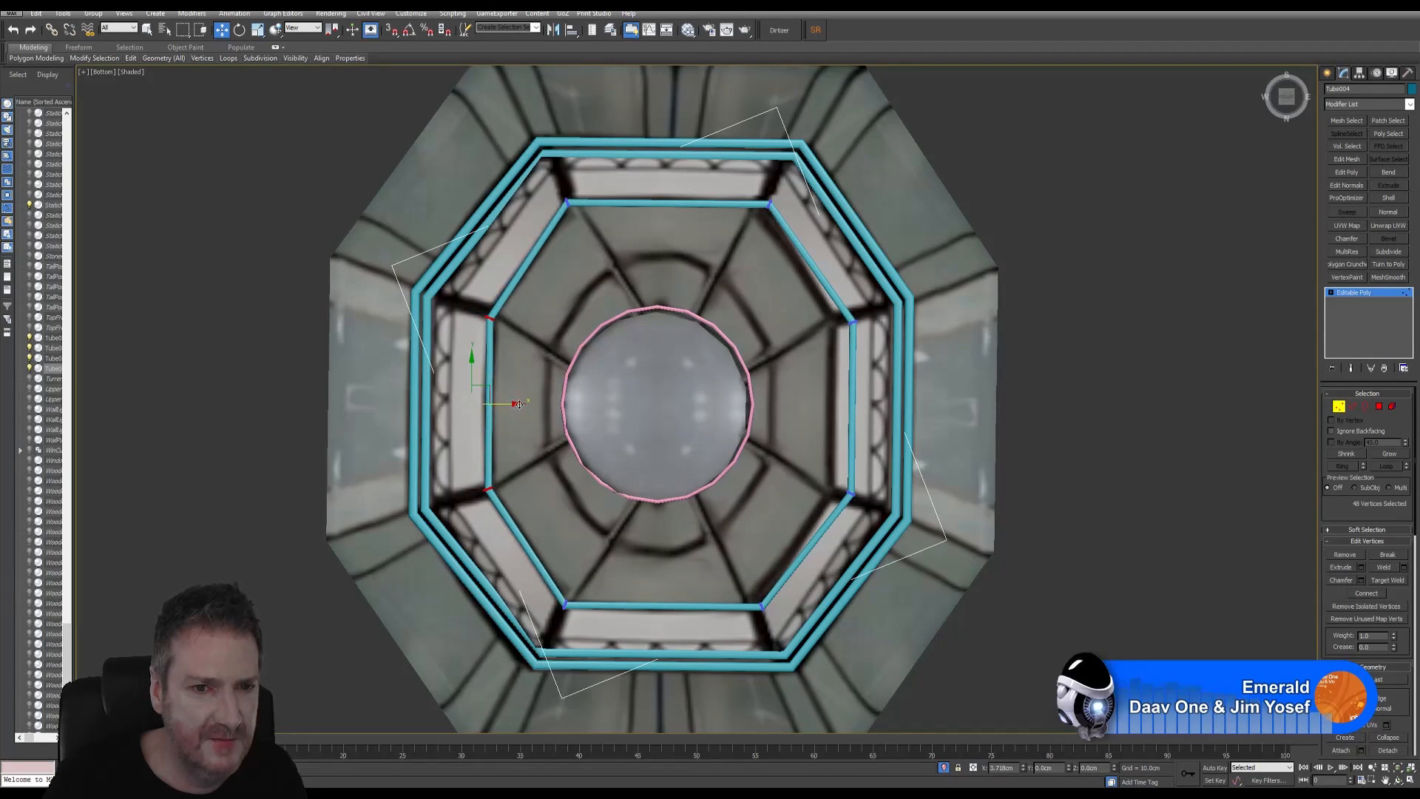
drag(815, 512, 815, 511)
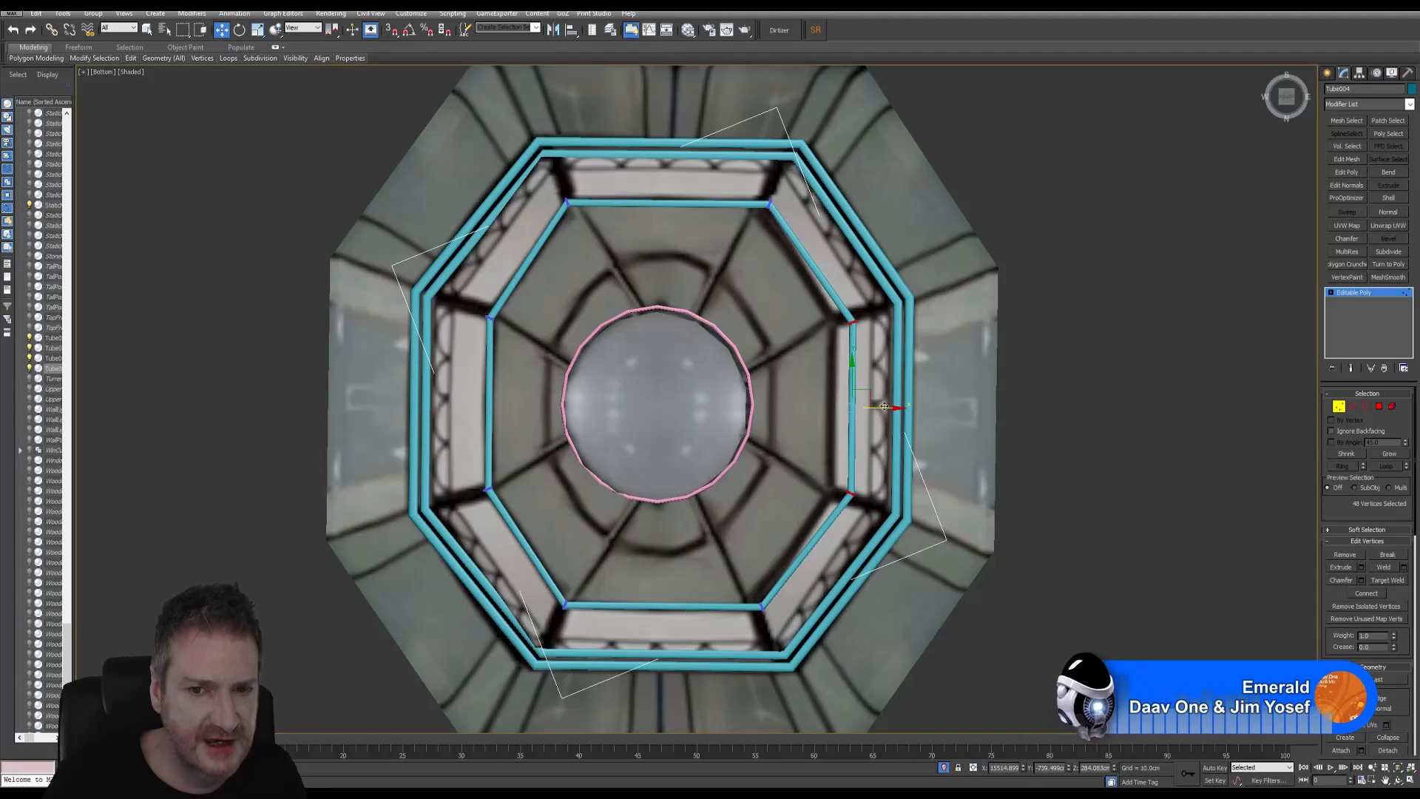
drag(882, 406, 864, 411)
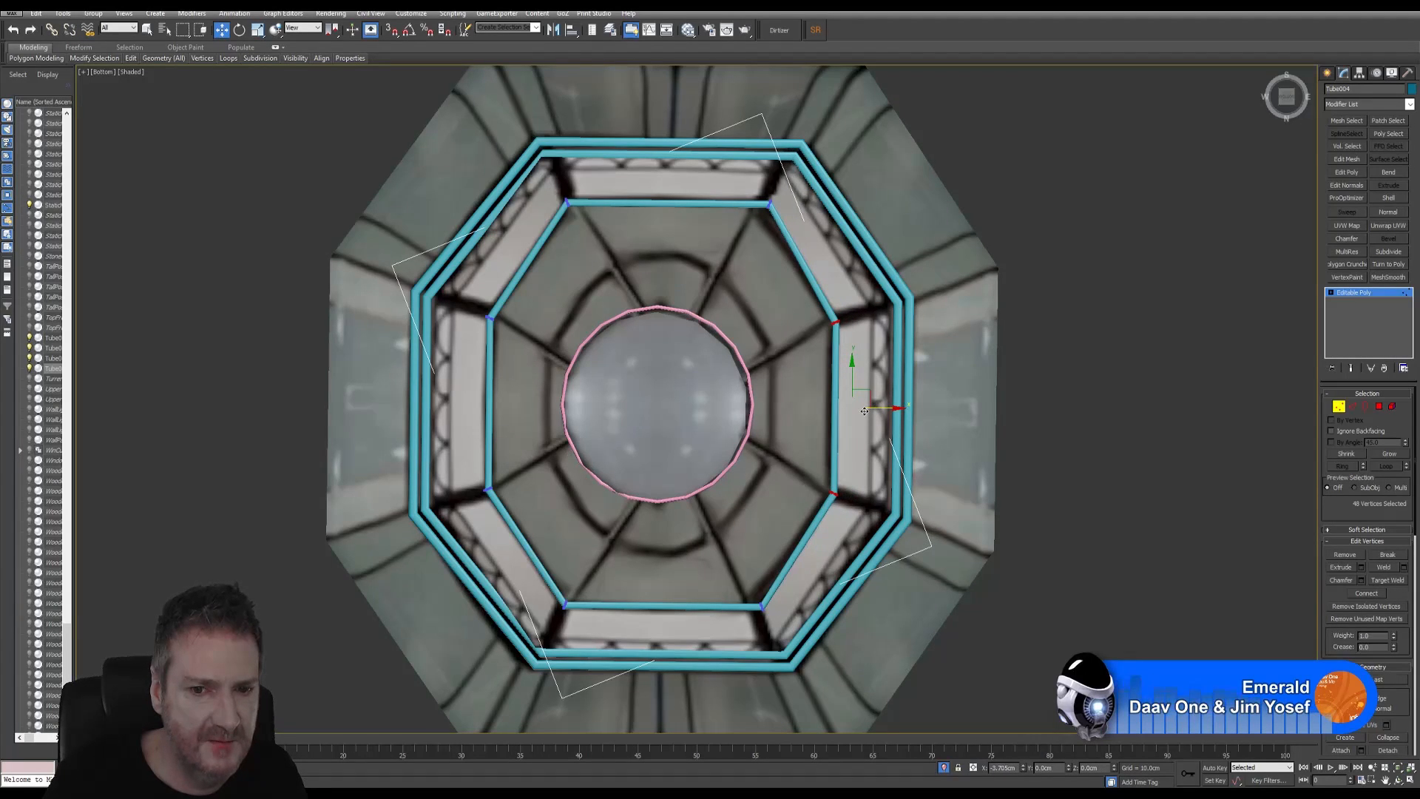
middle_drag(818, 526, 791, 520)
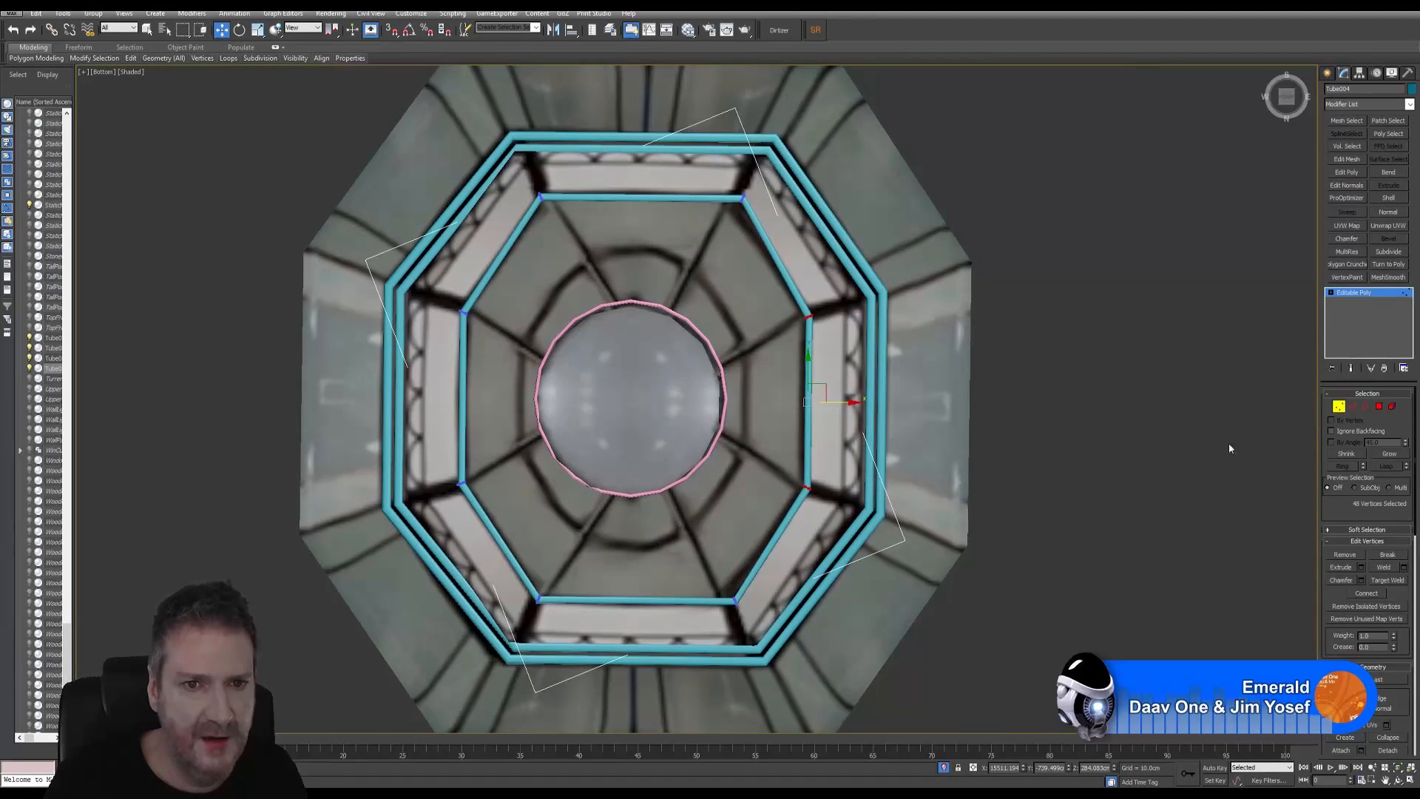
click(1339, 406)
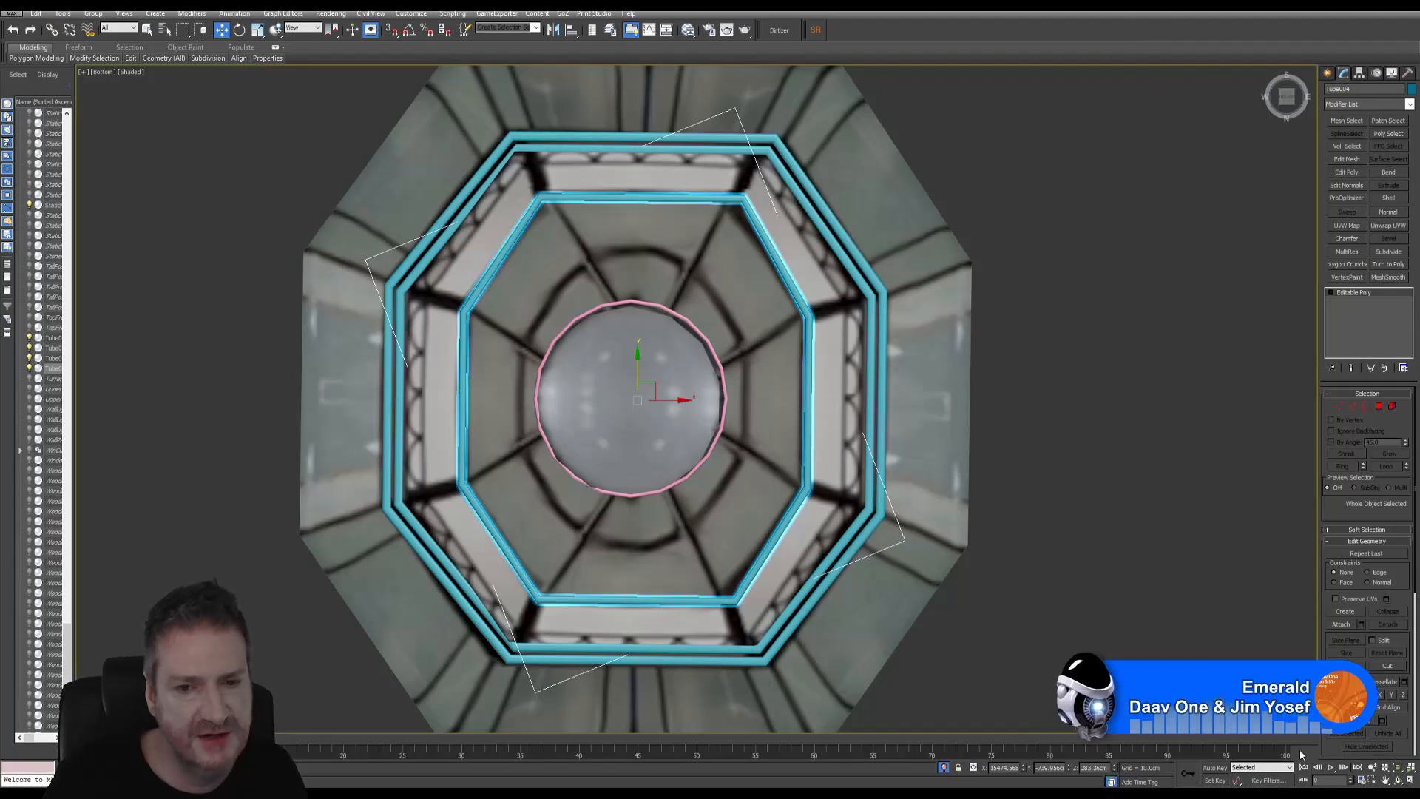
Examine the fitted inner frame against the light's texture in the Perspective and Bottom views, and deselect it
click(1410, 783)
alt+middle_drag(701, 563, 795, 556)
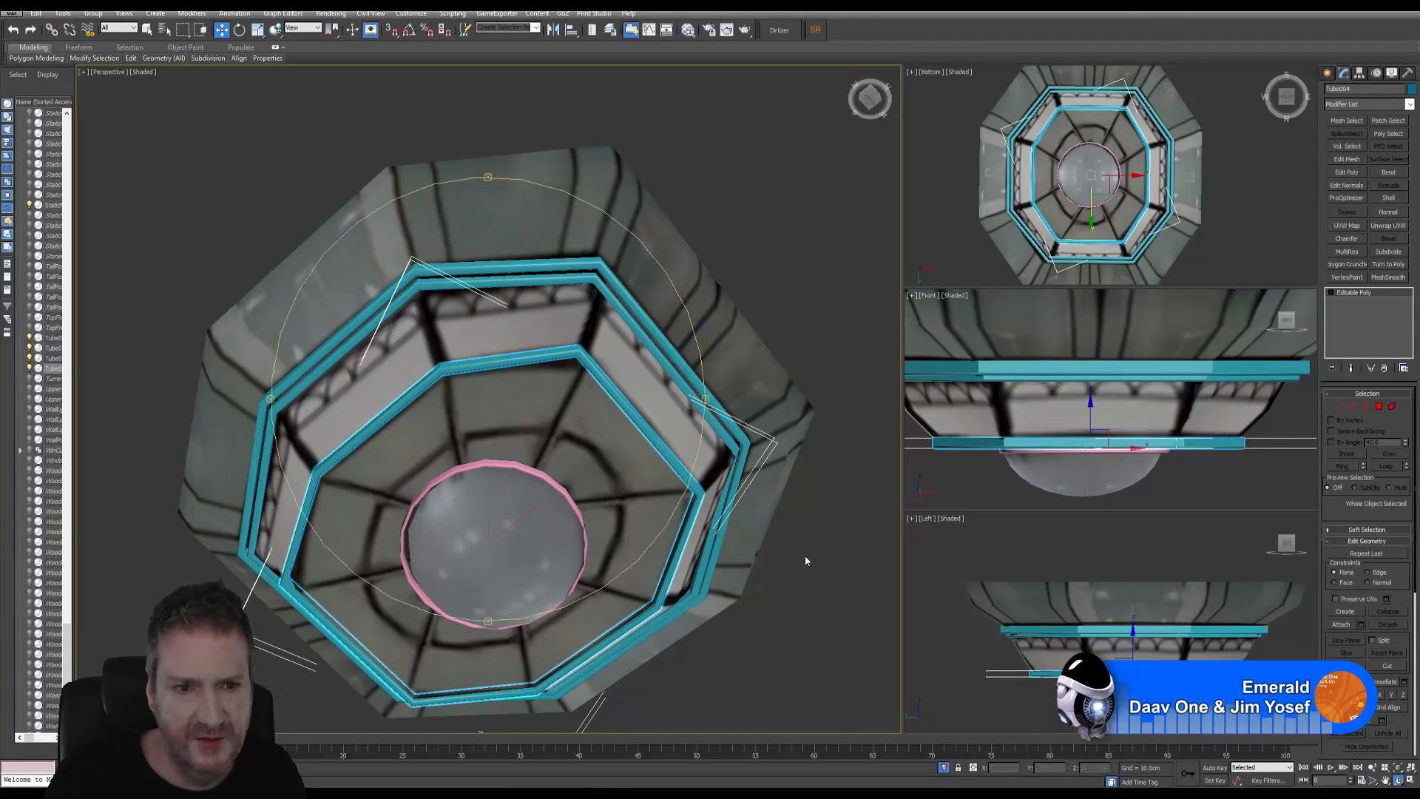
alt+middle_drag(570, 466, 573, 422)
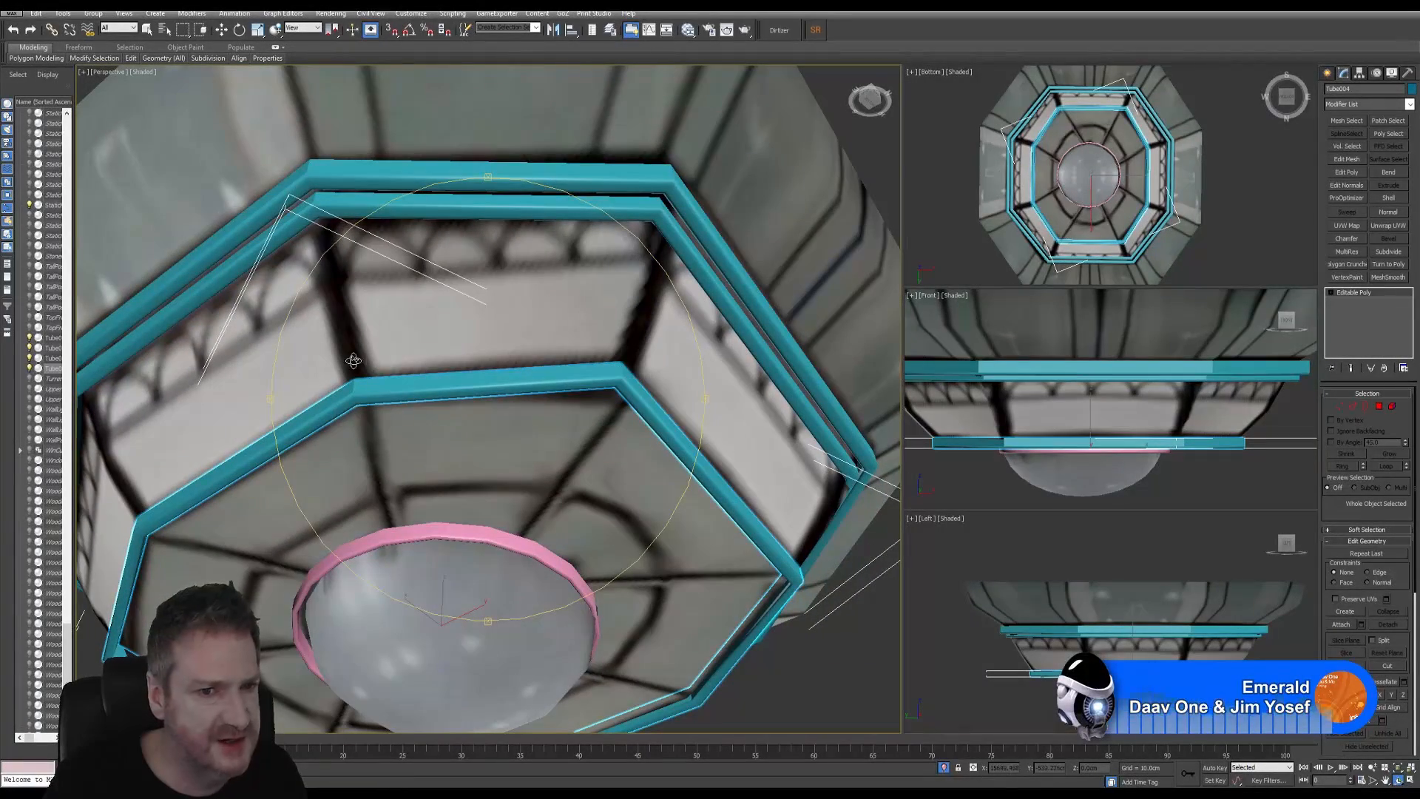
key(w)
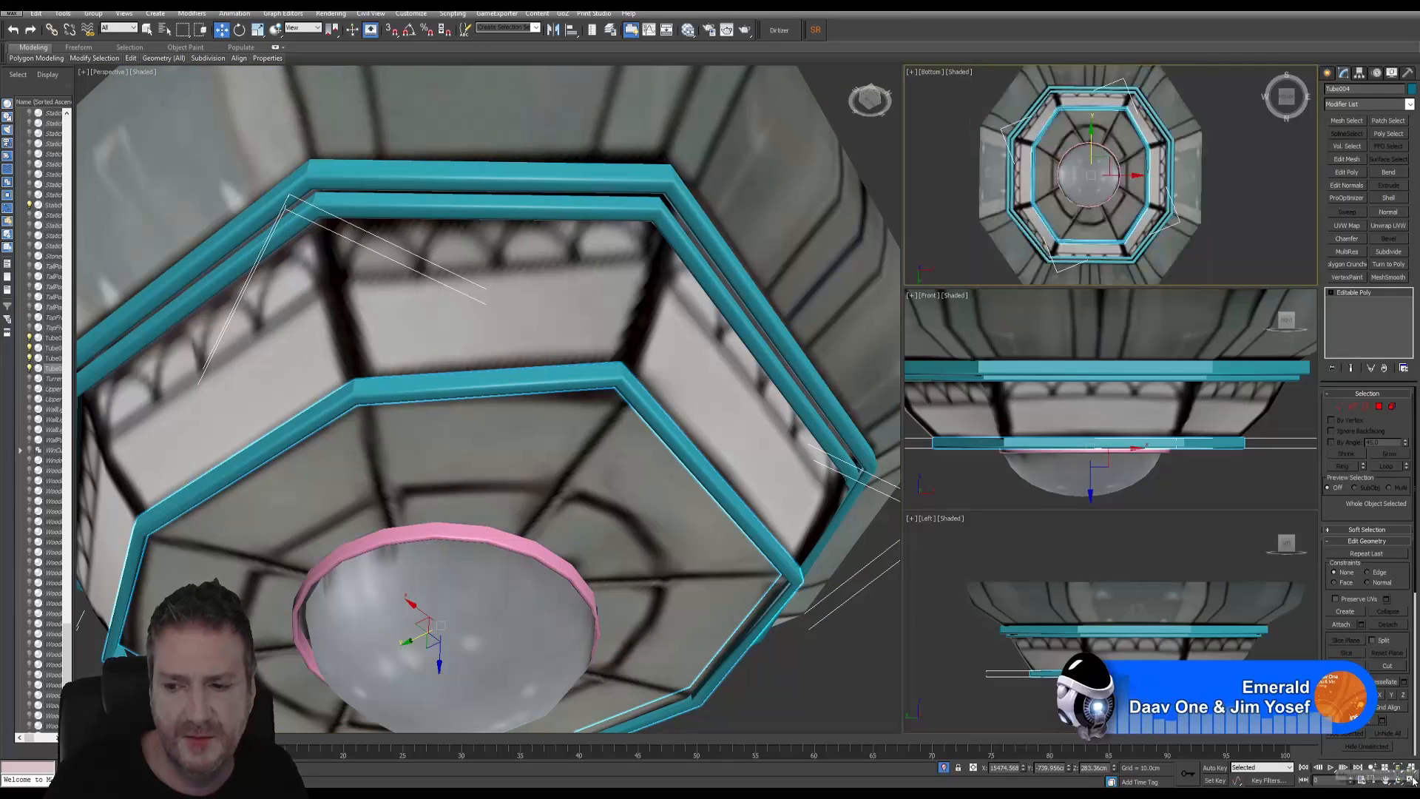
key(alt+w)
middle_drag(626, 345, 622, 397)
key(q)
key(F3)
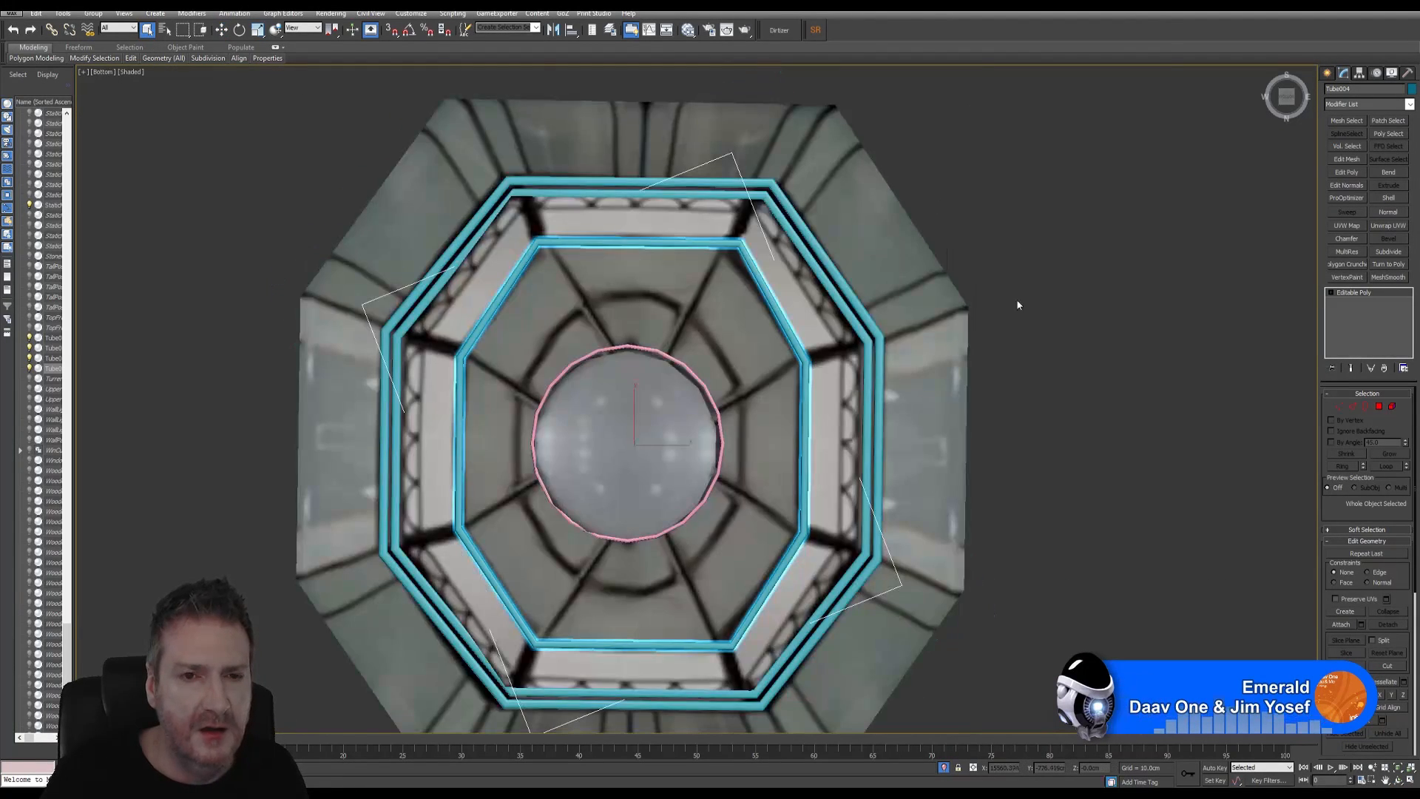
middle_drag(1015, 323, 1052, 177)
middle_drag(1111, 330, 1091, 390)
click(1092, 393)
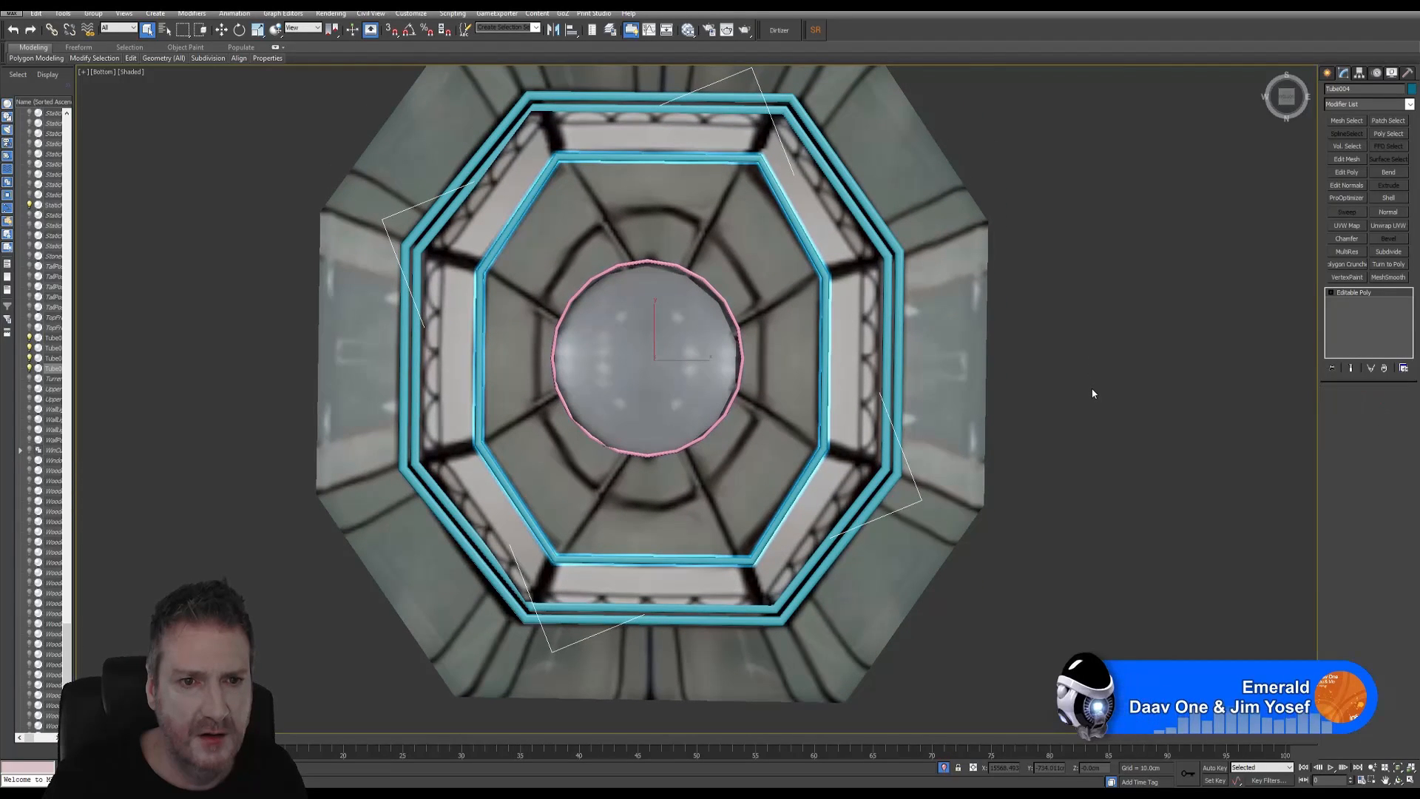
Create a thin box beside the light in the Bottom view, about 24 cm long, 1.5 cm wide and 4 cm high
middle_drag(966, 295, 996, 411)
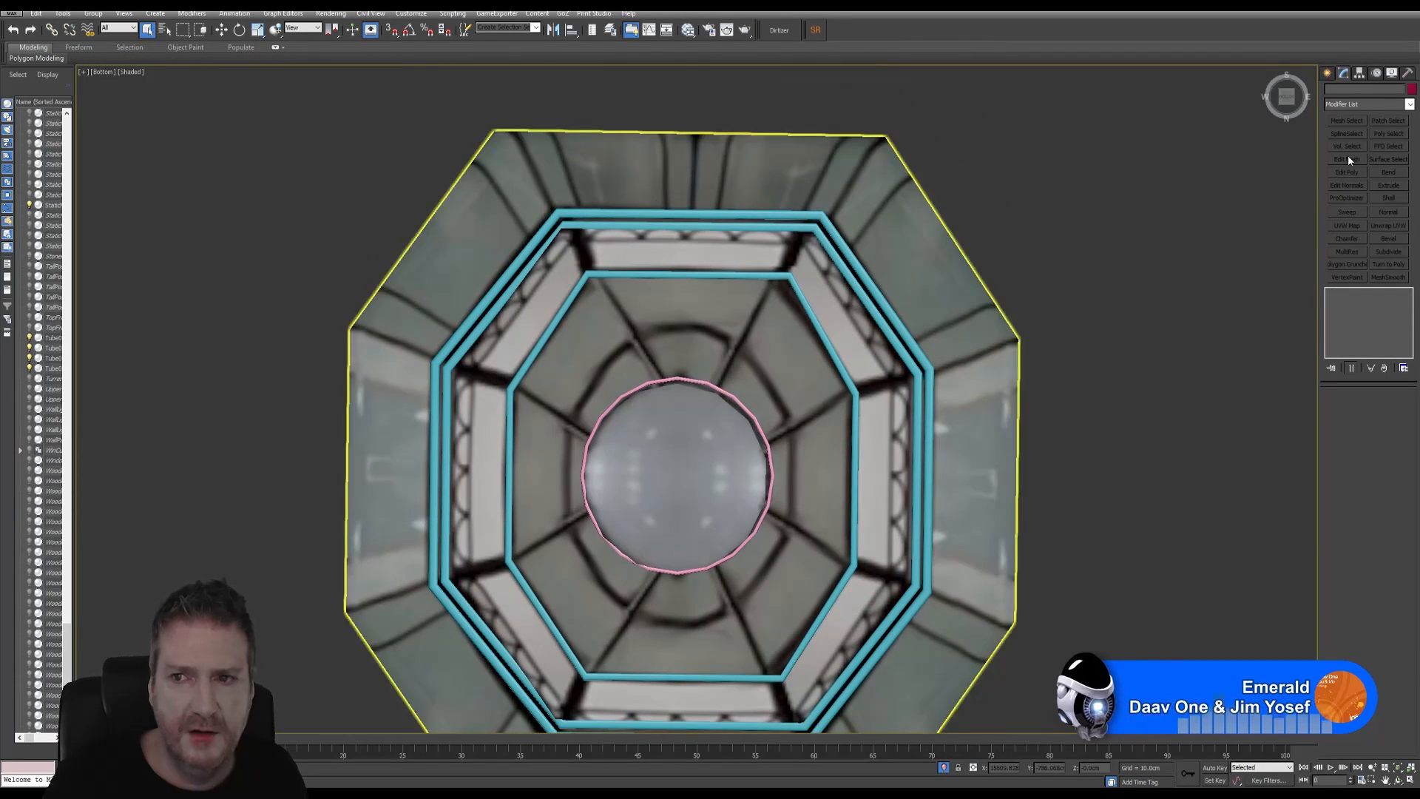
click(1328, 73)
click(1346, 146)
drag(1105, 182, 1112, 296)
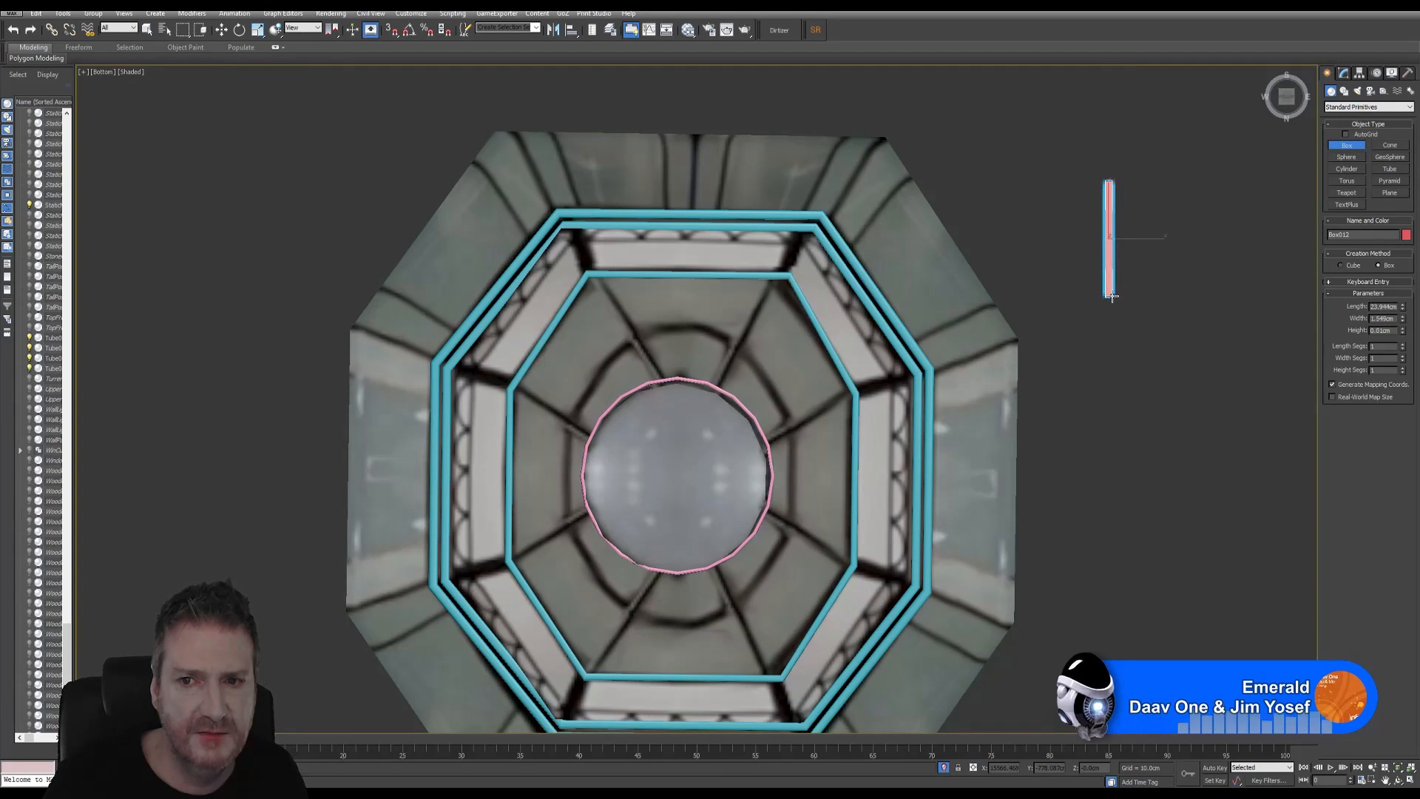
click(1114, 285)
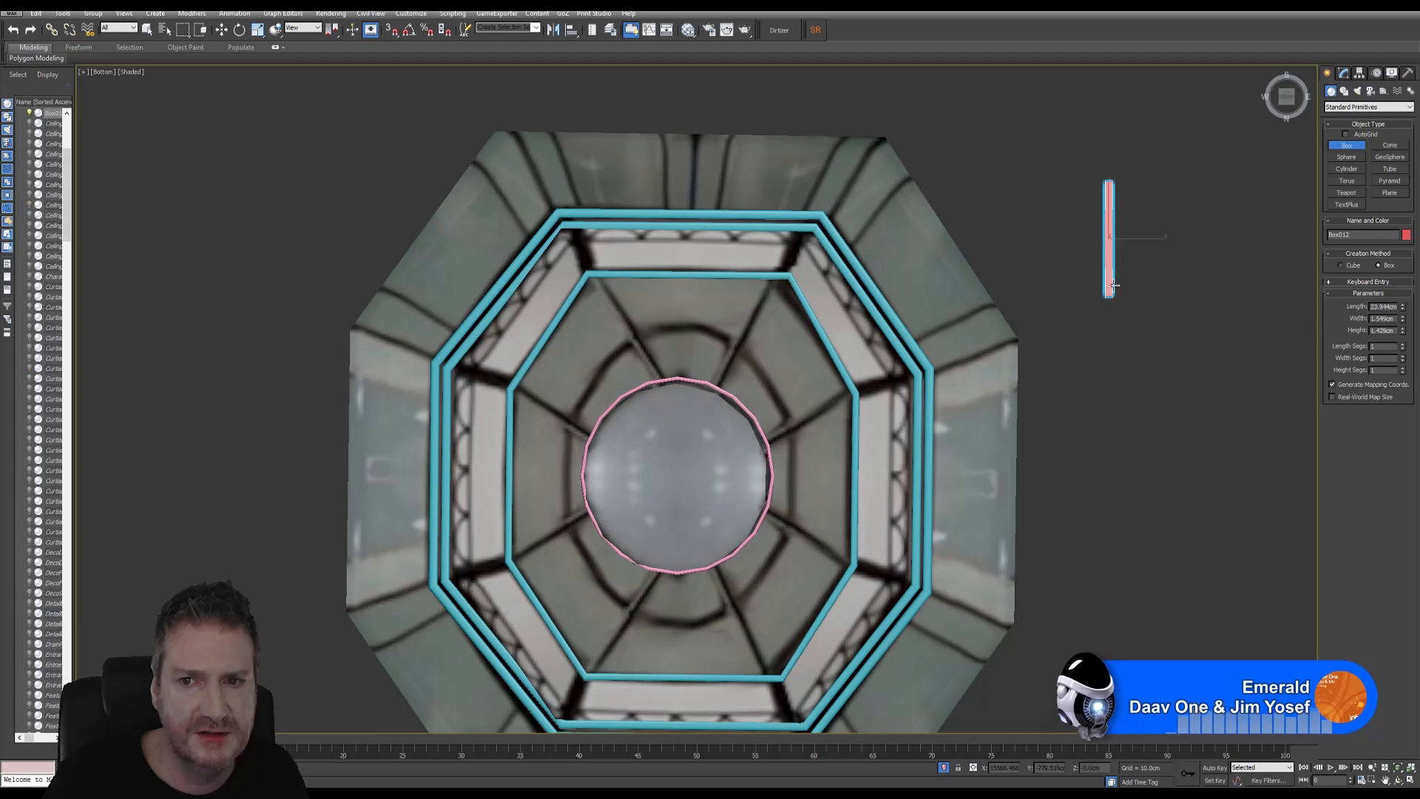
Raise the new box in the Front view to about 287.5 cm, level with the bottom of the ceiling light
click(1410, 780)
alt+middle_drag(518, 414, 565, 405)
scroll(565, 406, down, 4)
scroll(1093, 443, down, 6)
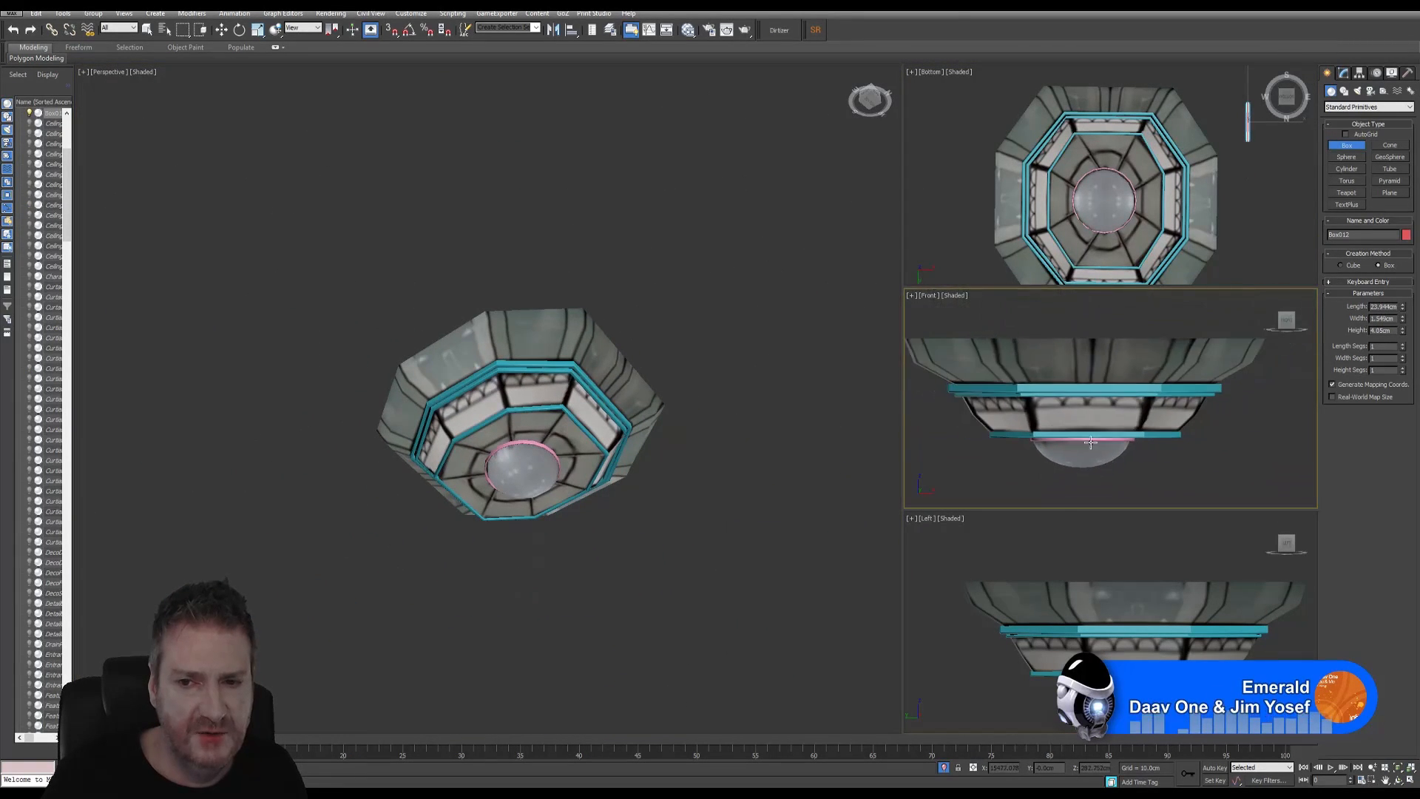
scroll(1093, 443, down, 6)
middle_drag(1093, 407, 1095, 354)
scroll(1112, 404, down, 2)
click(1409, 780)
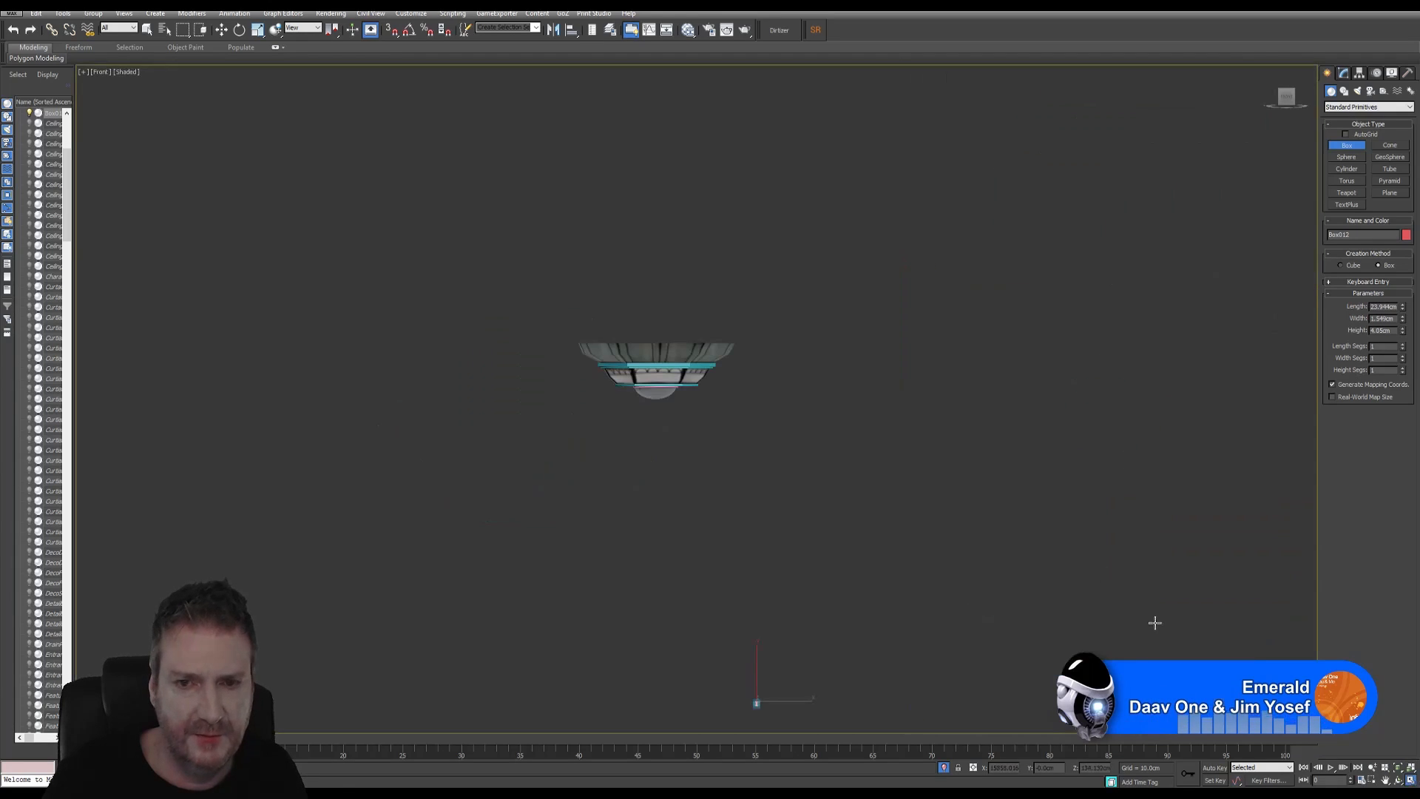
key(w)
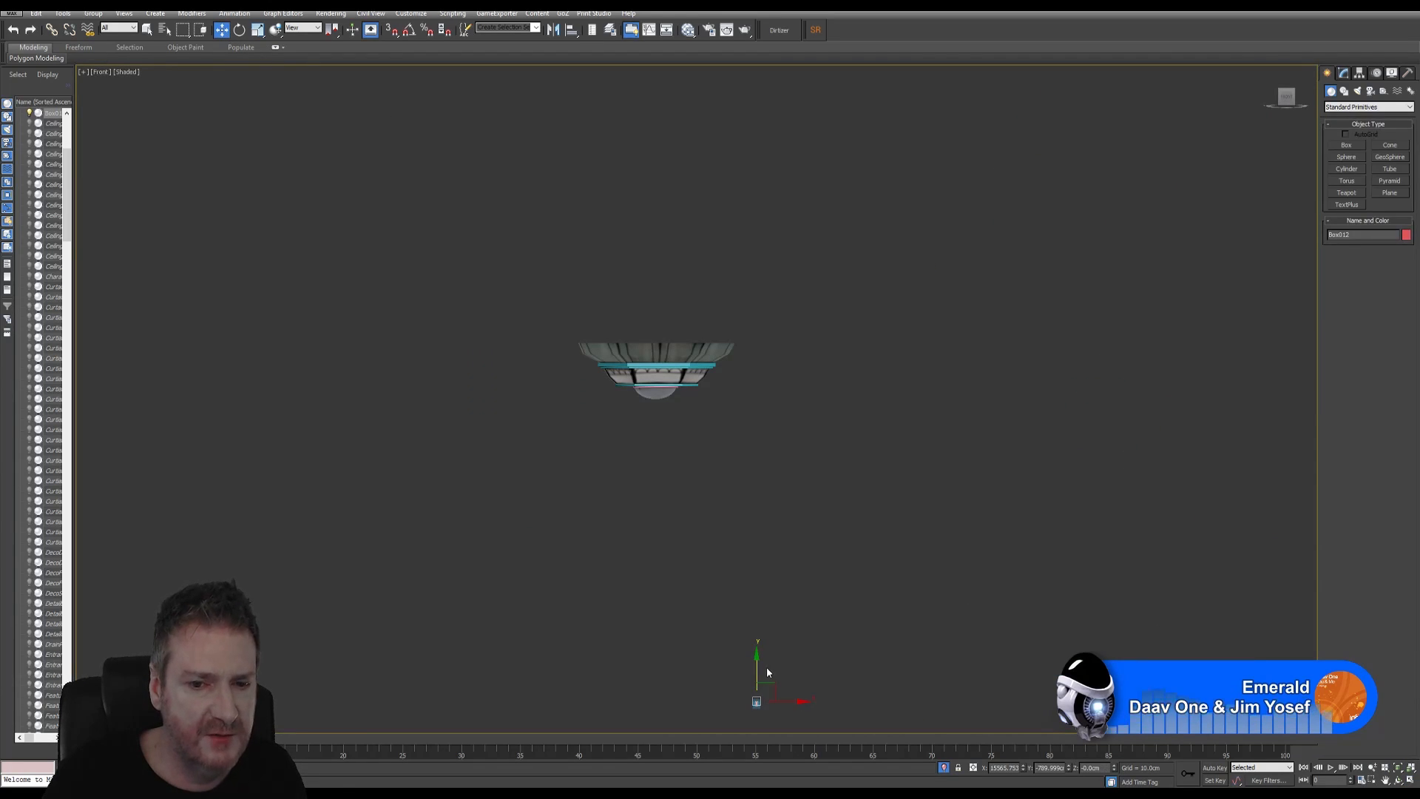
drag(755, 664, 742, 368)
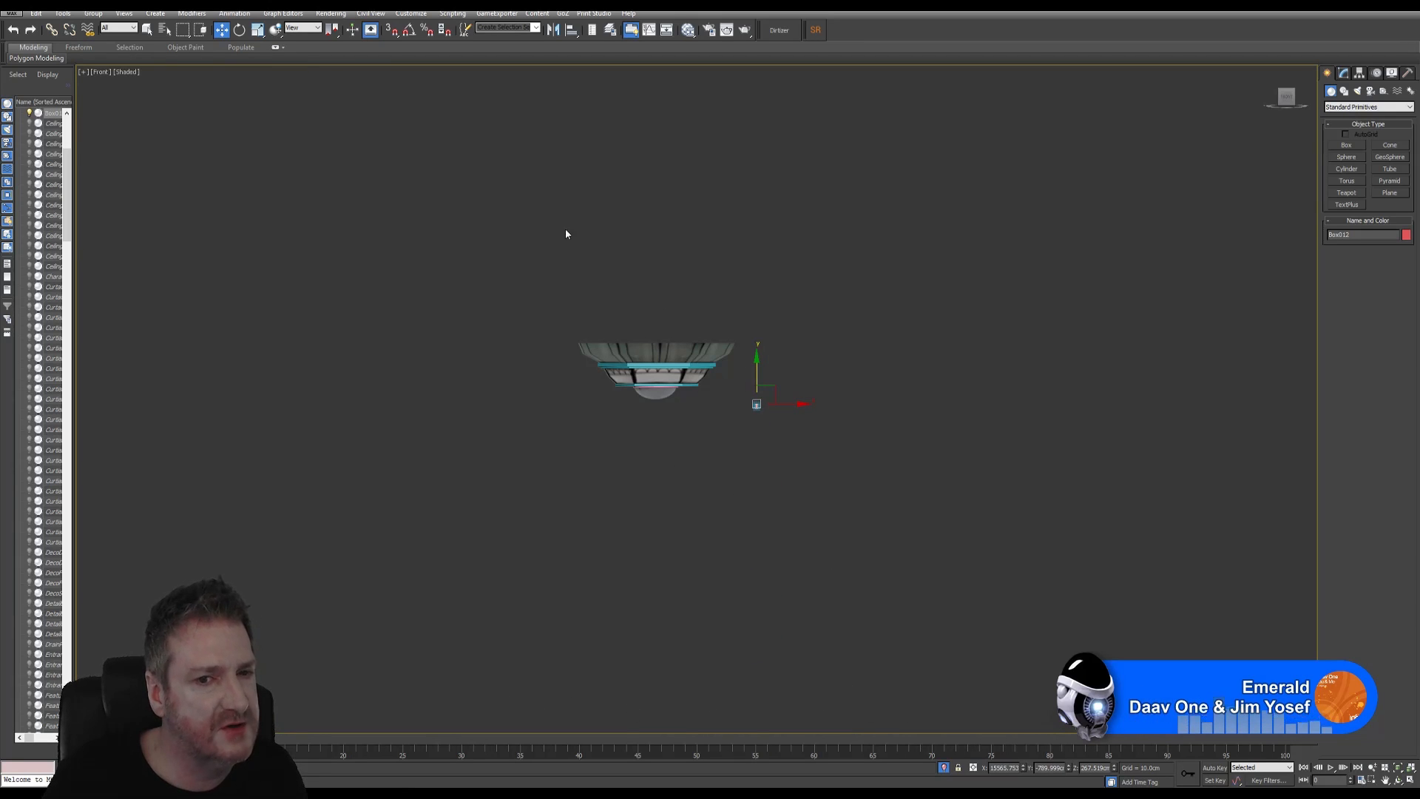
Move the box across to the dark rib between the white panels and up to just above the lowest frame
scroll(841, 476, up, 5)
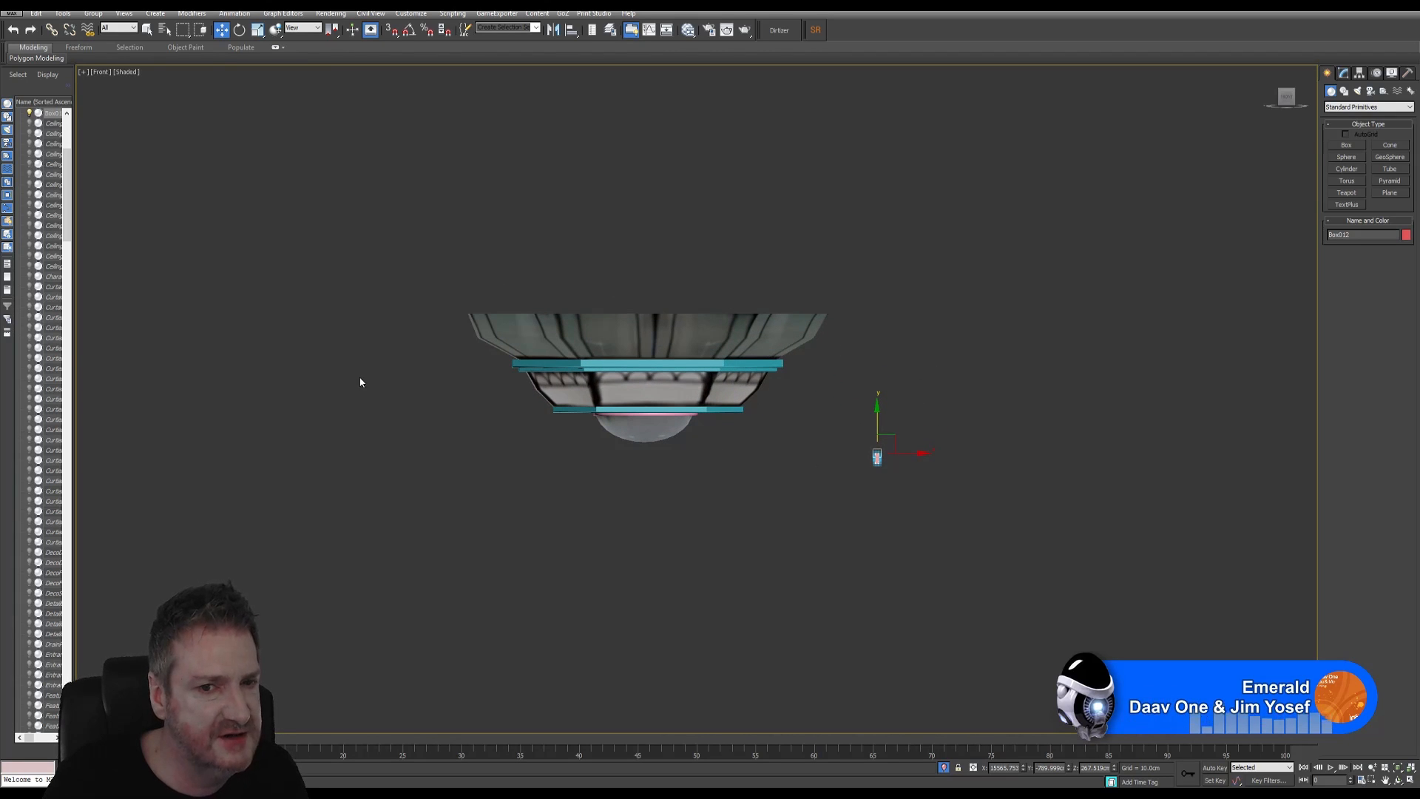
drag(905, 452, 704, 363)
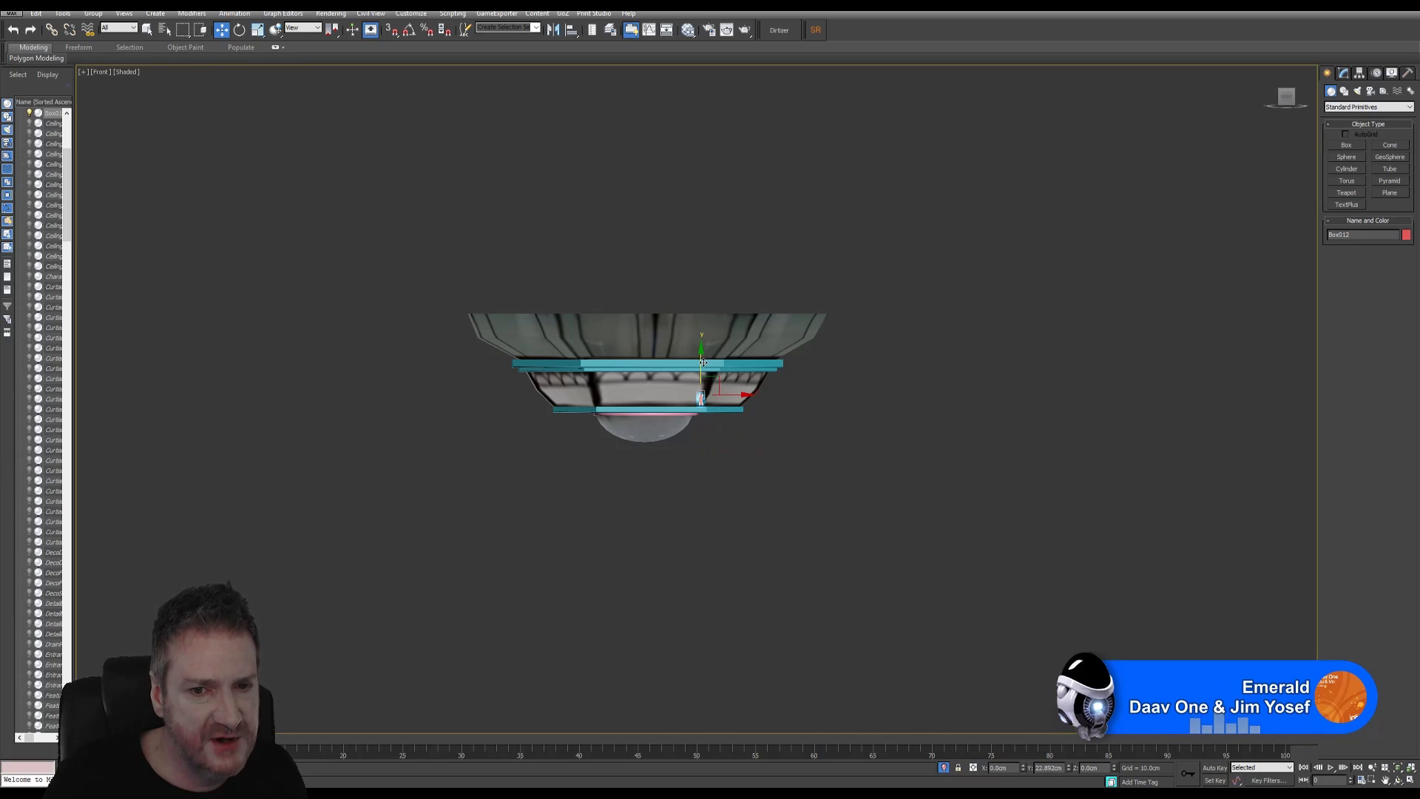
scroll(703, 378, up, 5)
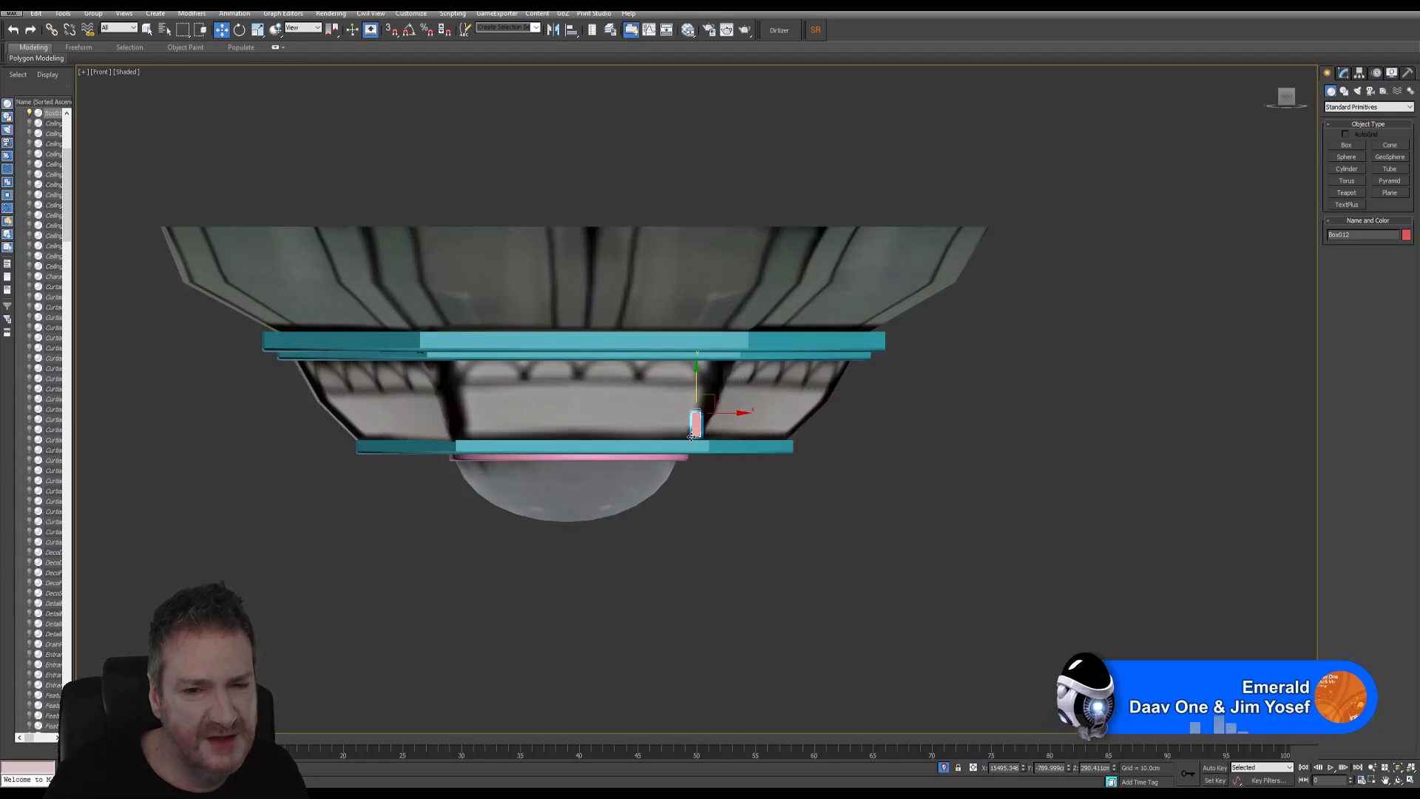
Reduce the rib box's height to about 2 cm
click(1410, 781)
middle_drag(442, 537, 548, 579)
scroll(539, 510, up, 6)
scroll(540, 509, up, 2)
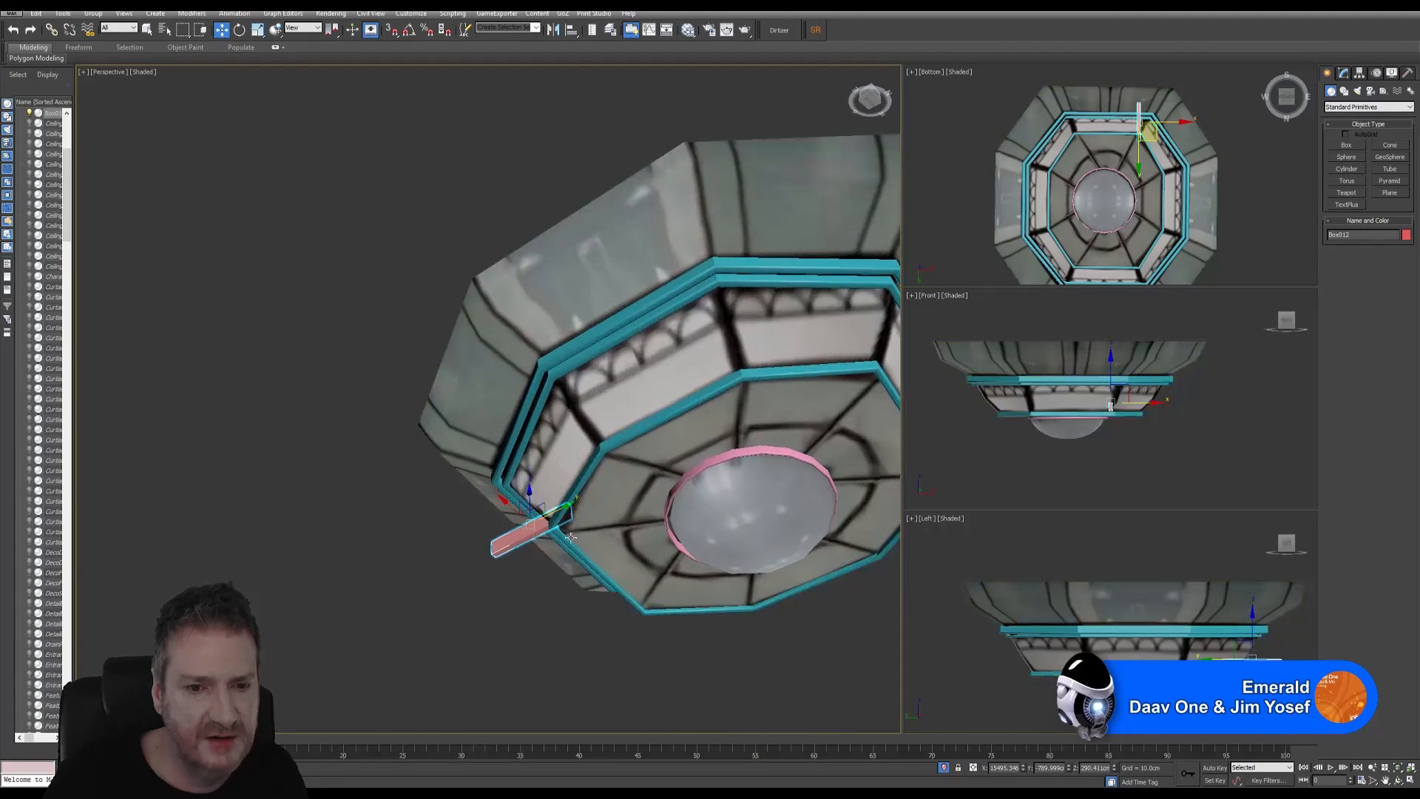
click(1399, 780)
drag(584, 384, 548, 492)
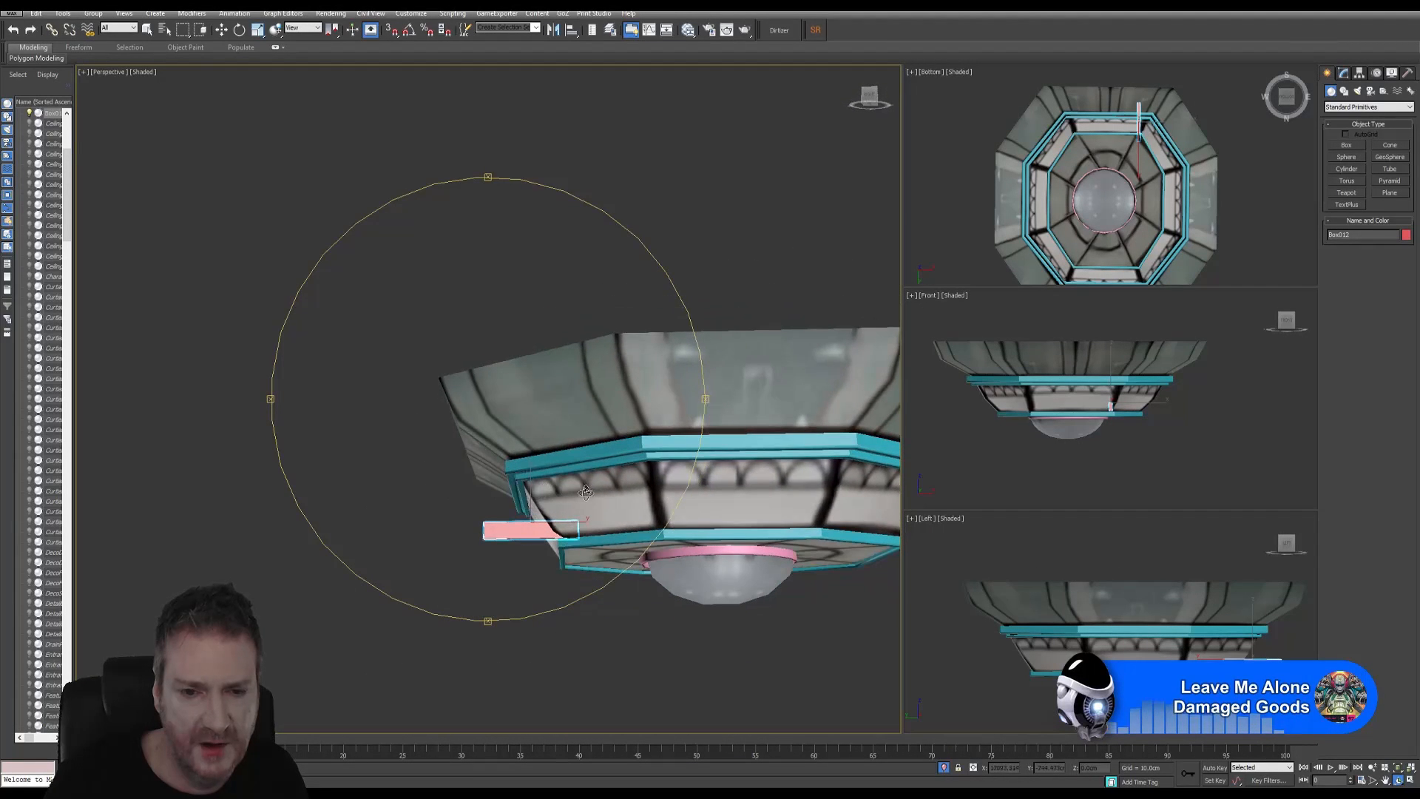
click(1343, 73)
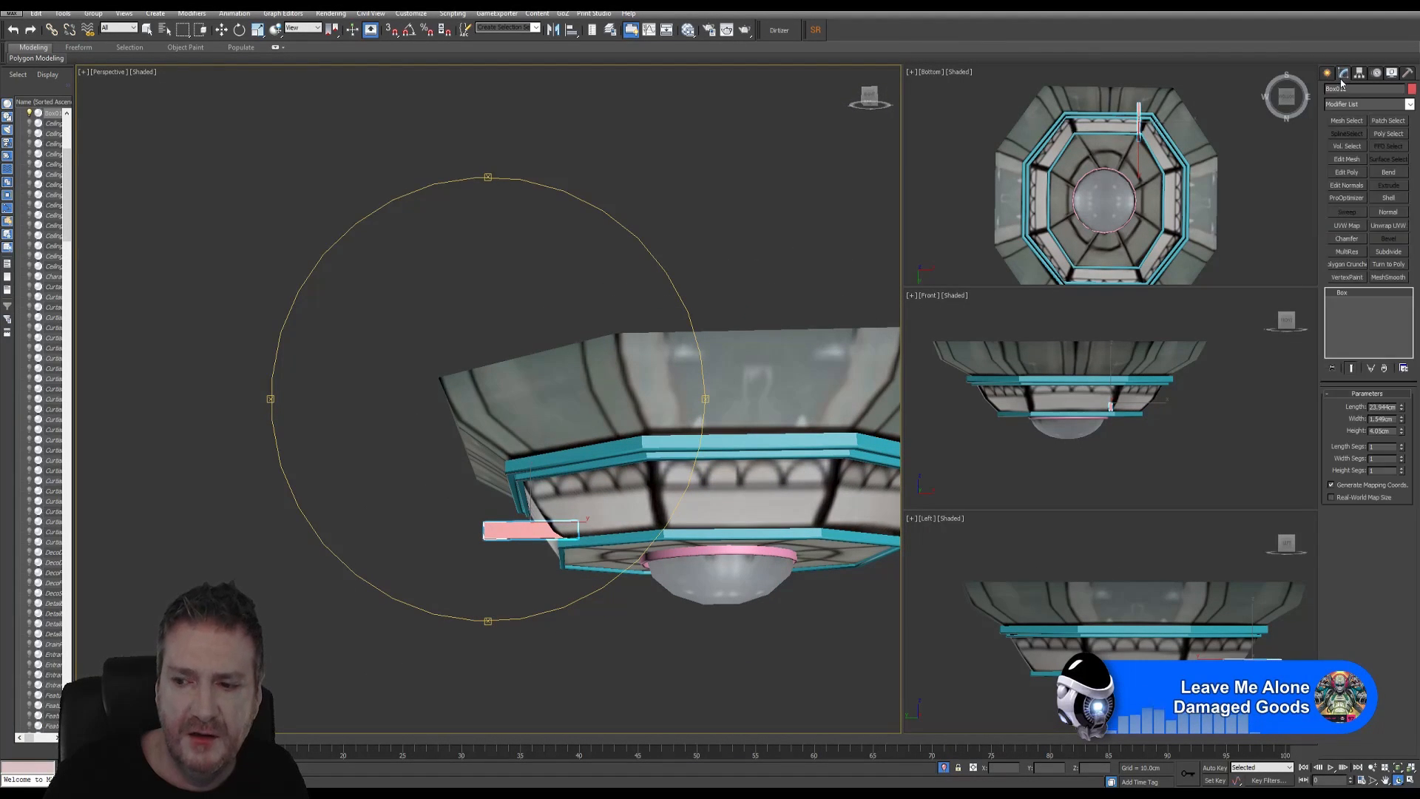
drag(1402, 435, 1403, 460)
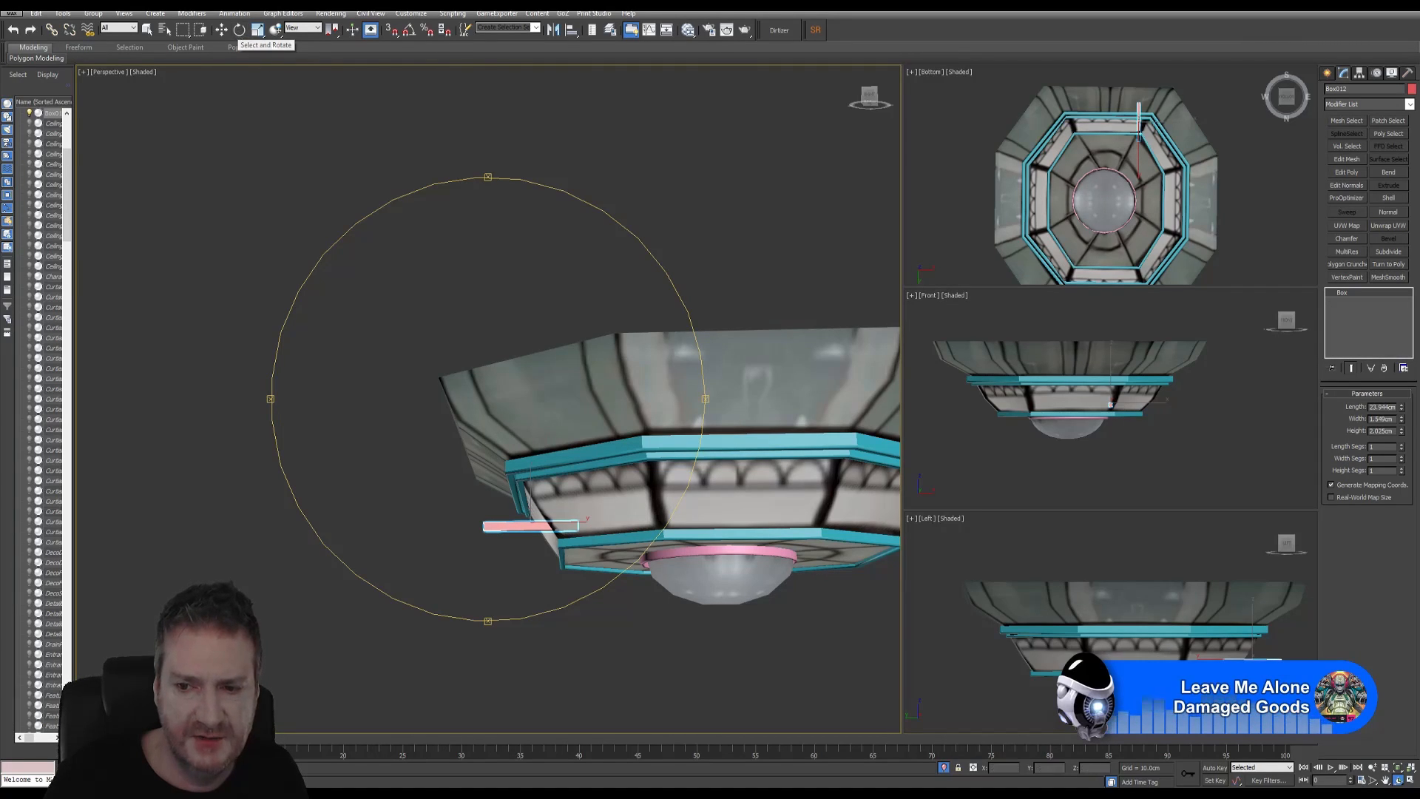
Rotate the rib box 55 degrees in the Left view to match the slope of the light's side panel
right_click(988, 617)
key(w)
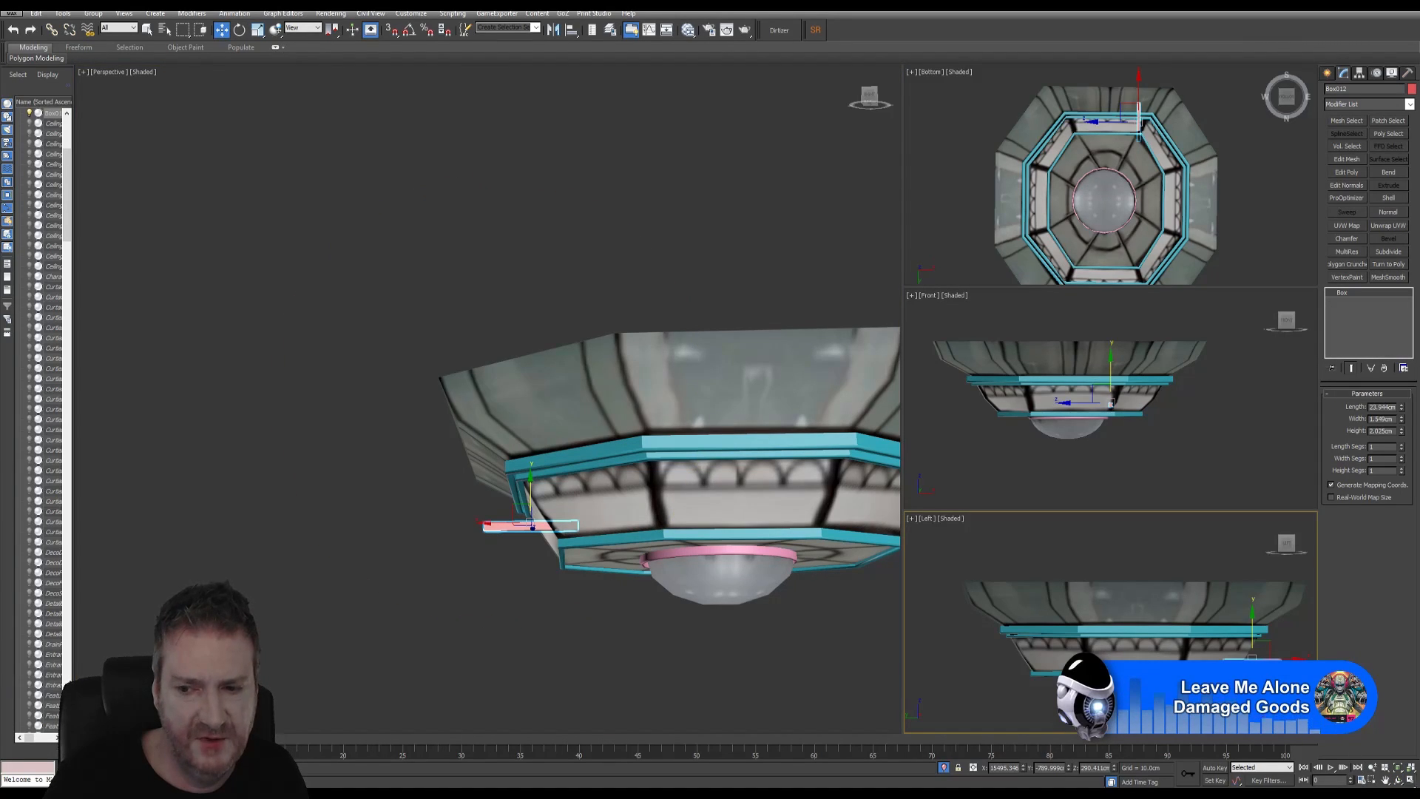
click(1410, 781)
middle_drag(824, 501, 538, 491)
click(238, 33)
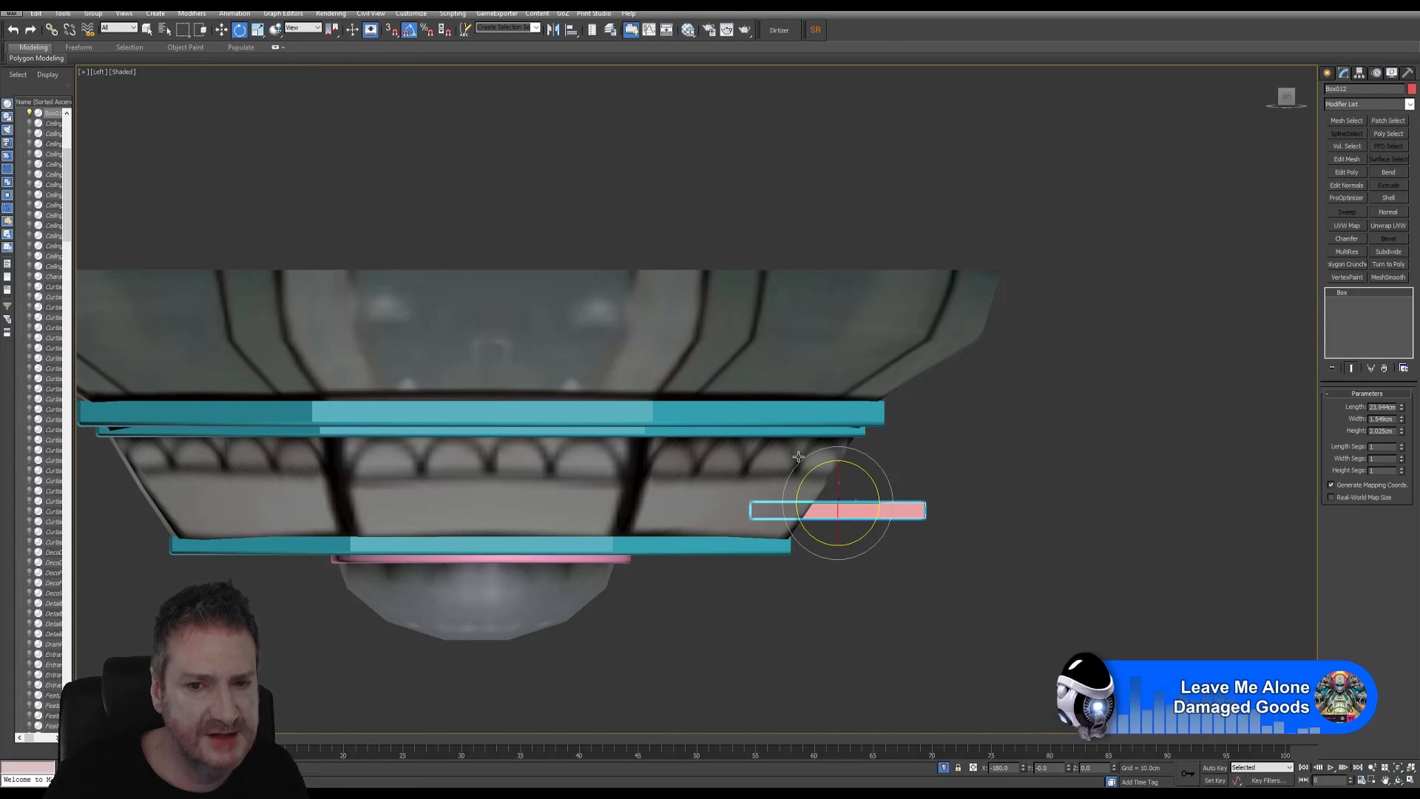
drag(818, 467, 789, 480)
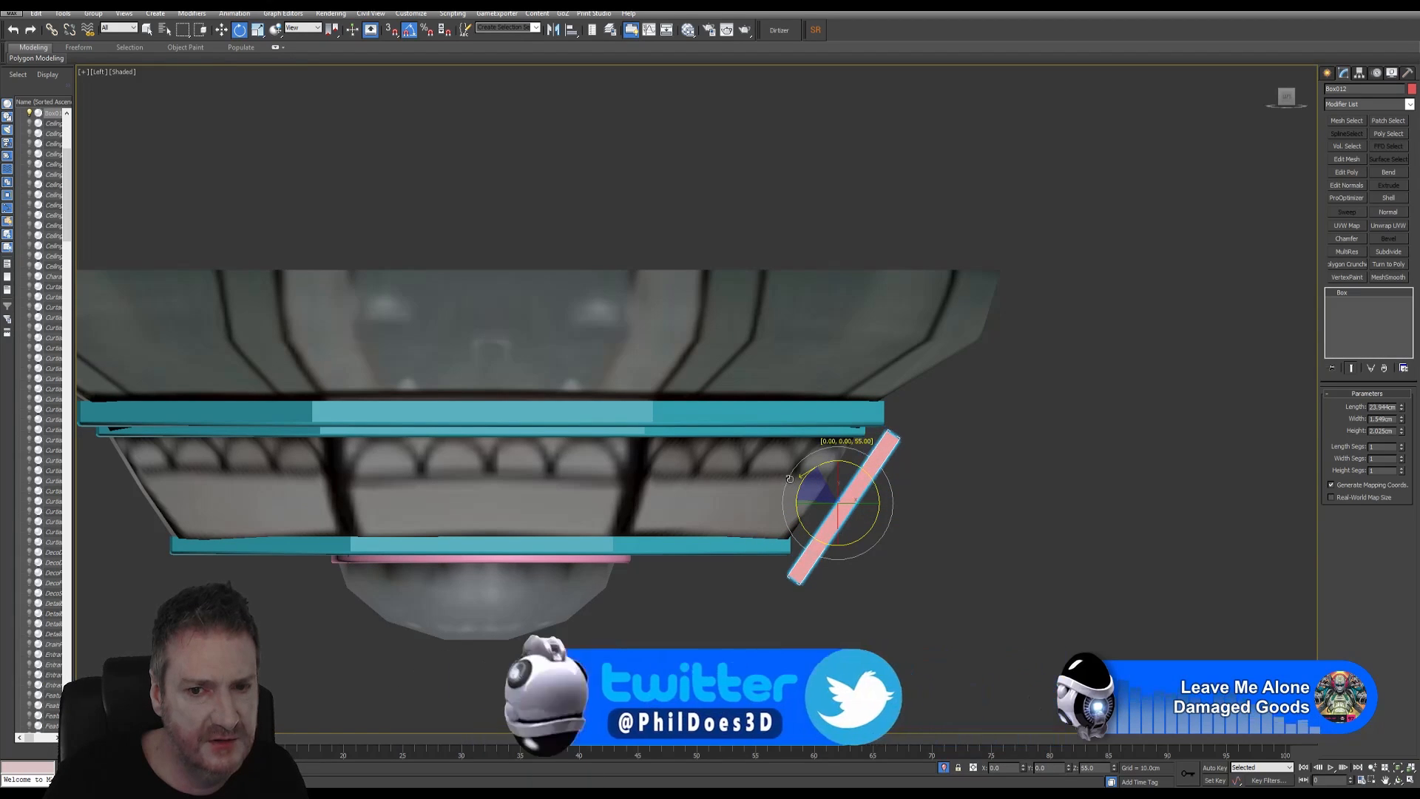
Move the tilted box in the Left view onto the sloping panel edge between the upper and lowest frames
click(222, 30)
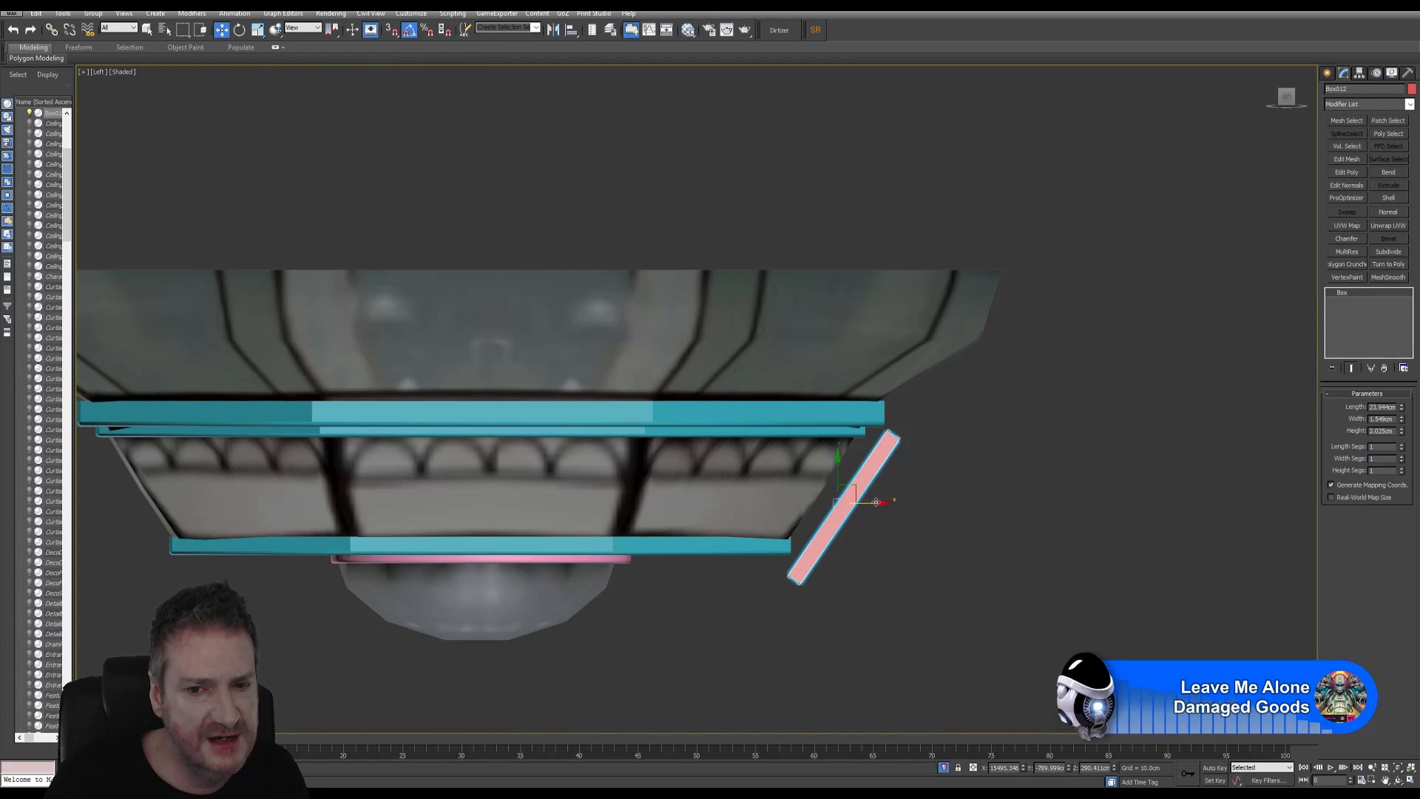
mouse_move(837, 472)
mouse_down()
mouse_move(838, 445)
mouse_move(857, 477)
mouse_up()
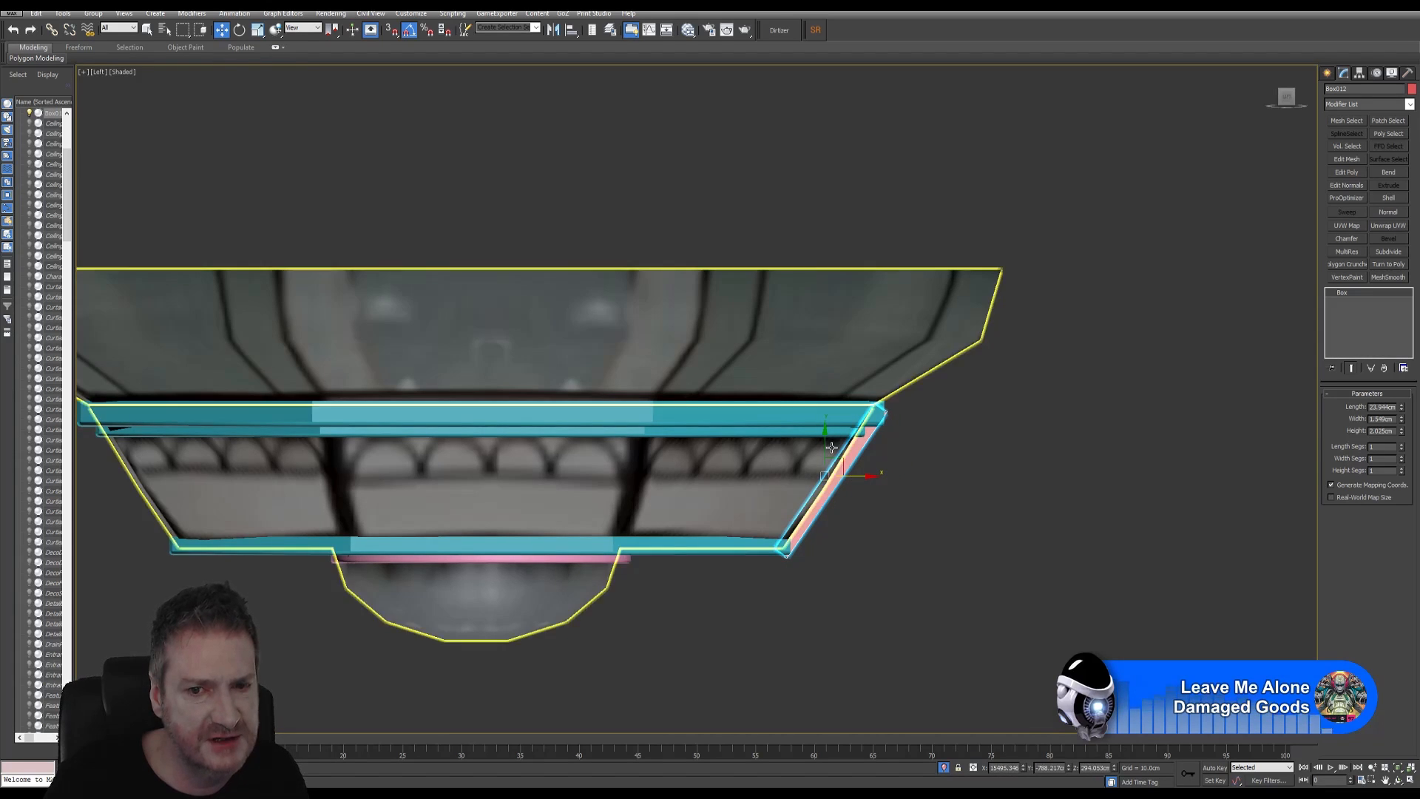
drag(825, 449, 826, 445)
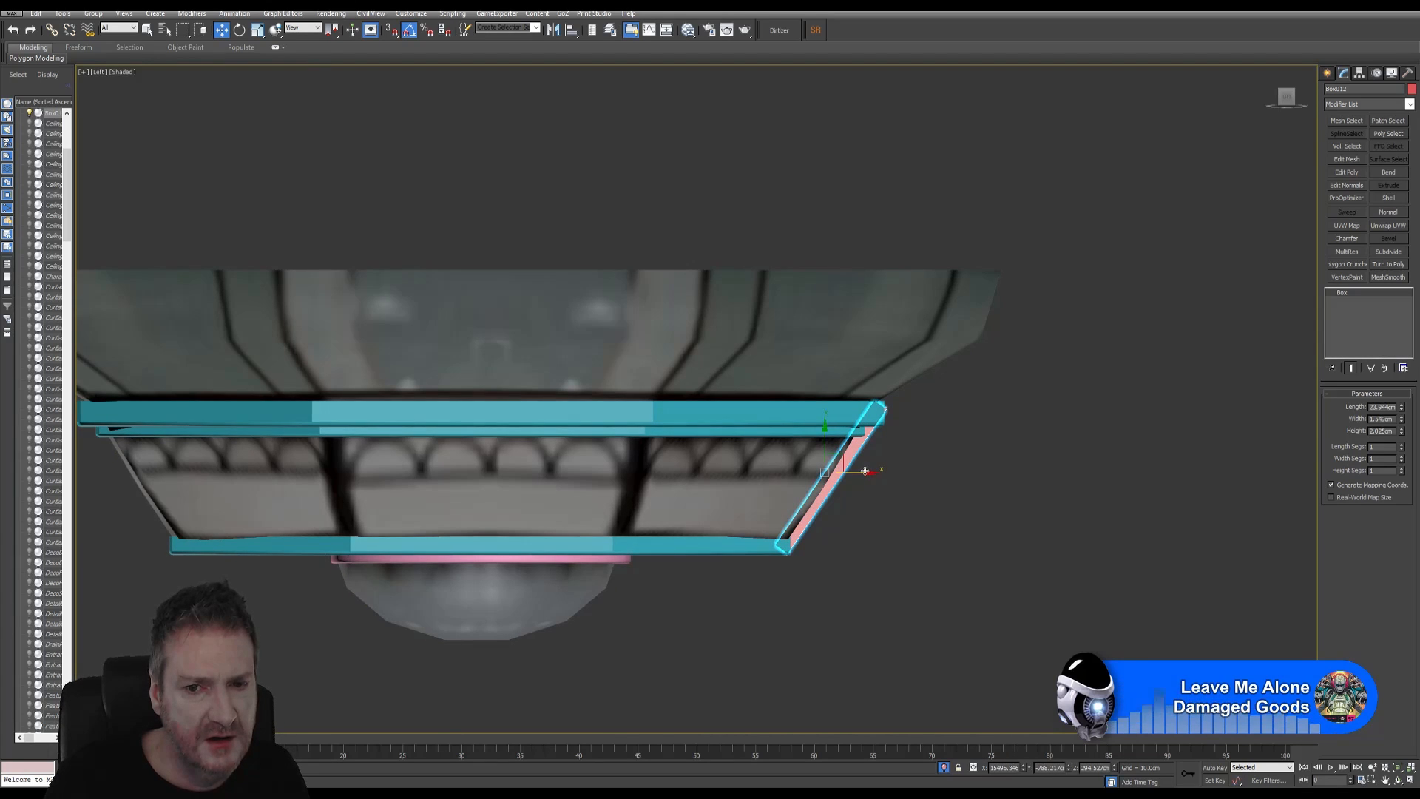
drag(864, 470, 861, 469)
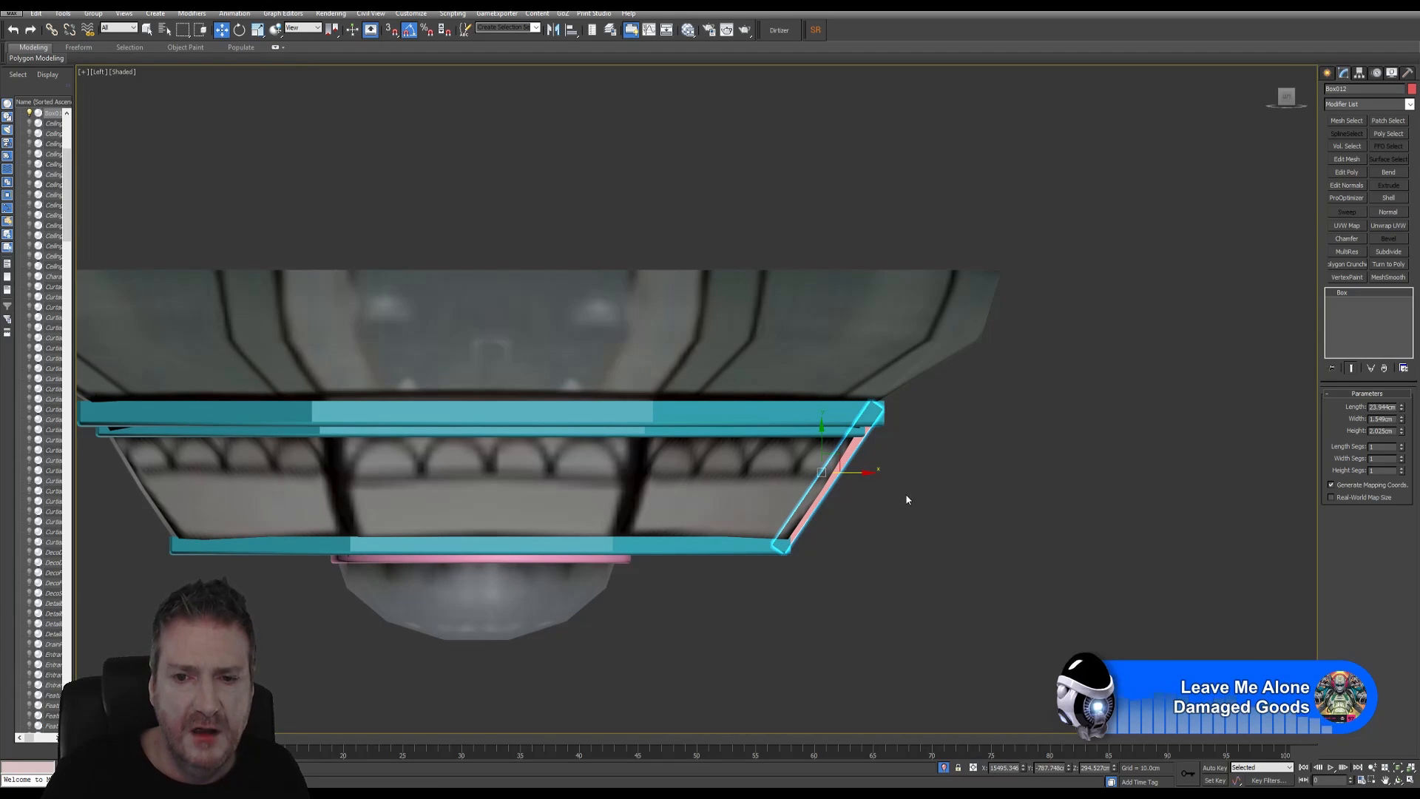
Shorten the rib box to about 20 cm and nudge it so its ends tuck into the upper and lowest frames
click(1402, 409)
click(1402, 410)
click(1401, 409)
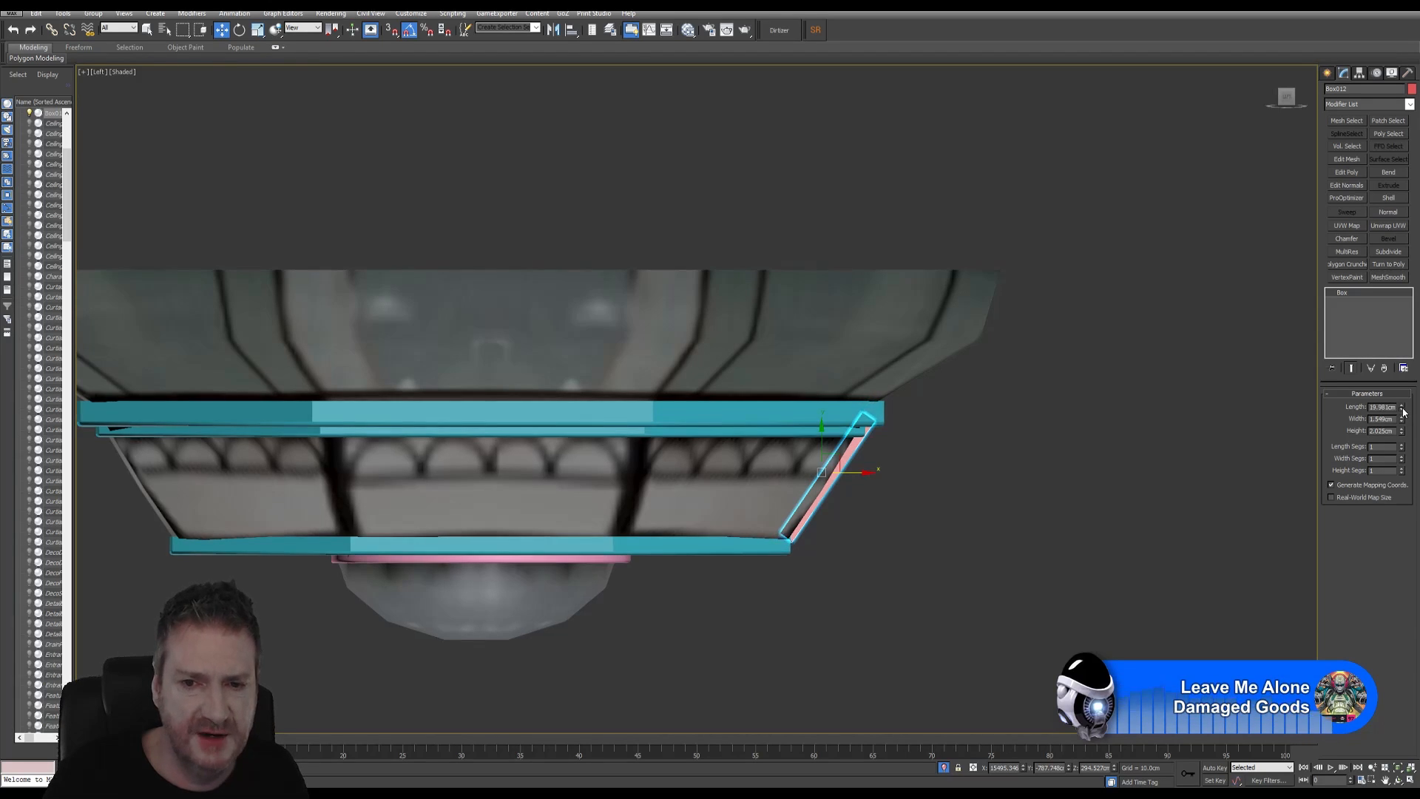
middle_drag(822, 481, 753, 441)
scroll(753, 441, up, 3)
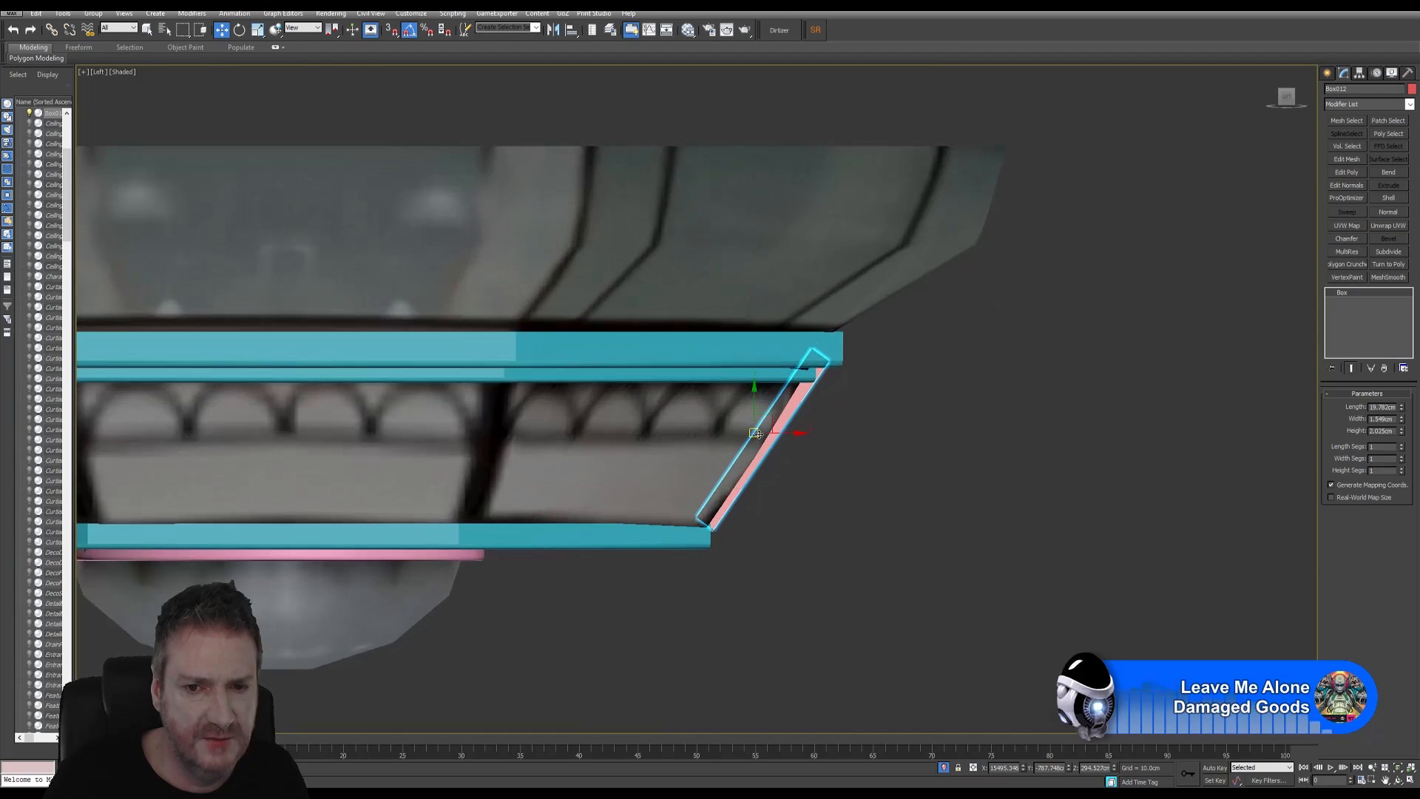
drag(756, 400, 791, 439)
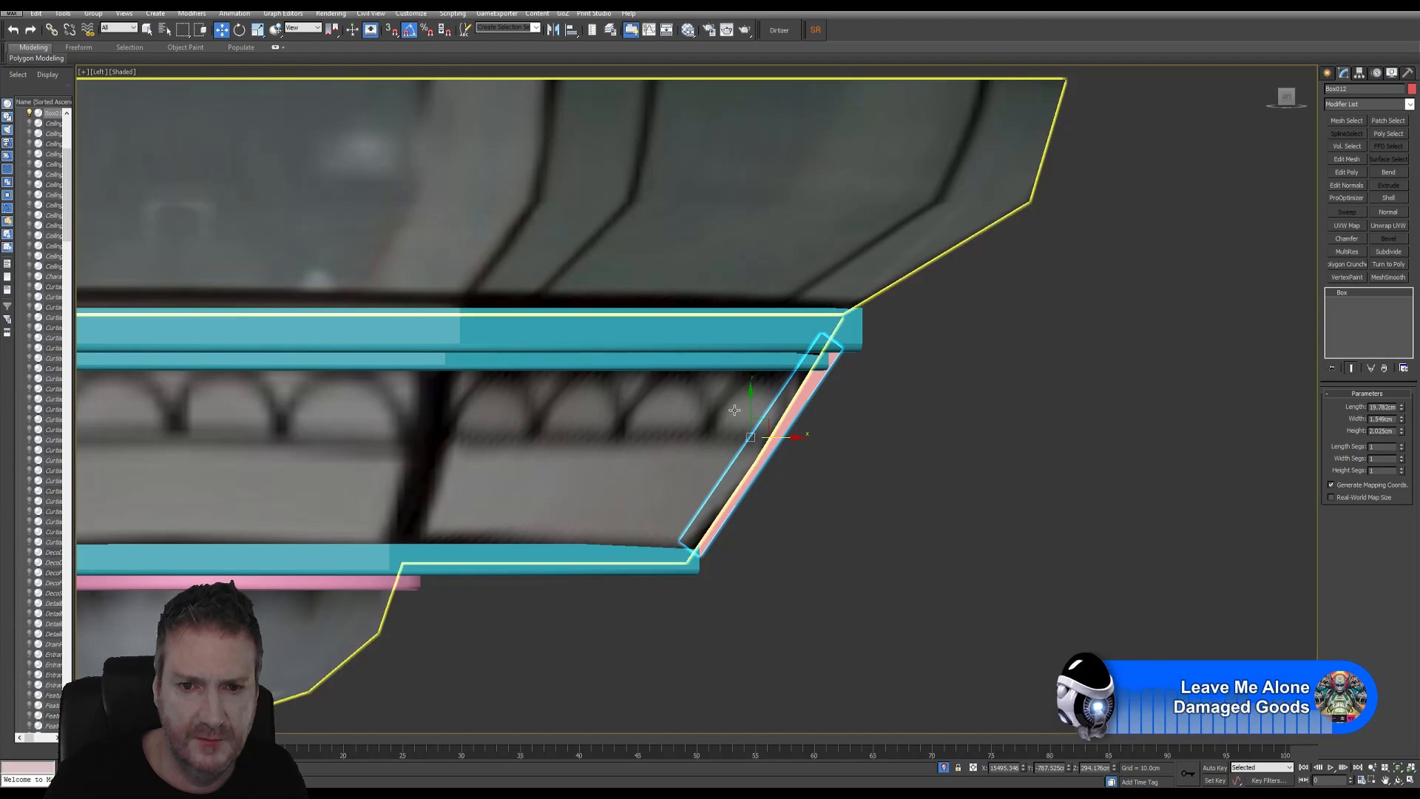
drag(753, 406, 753, 408)
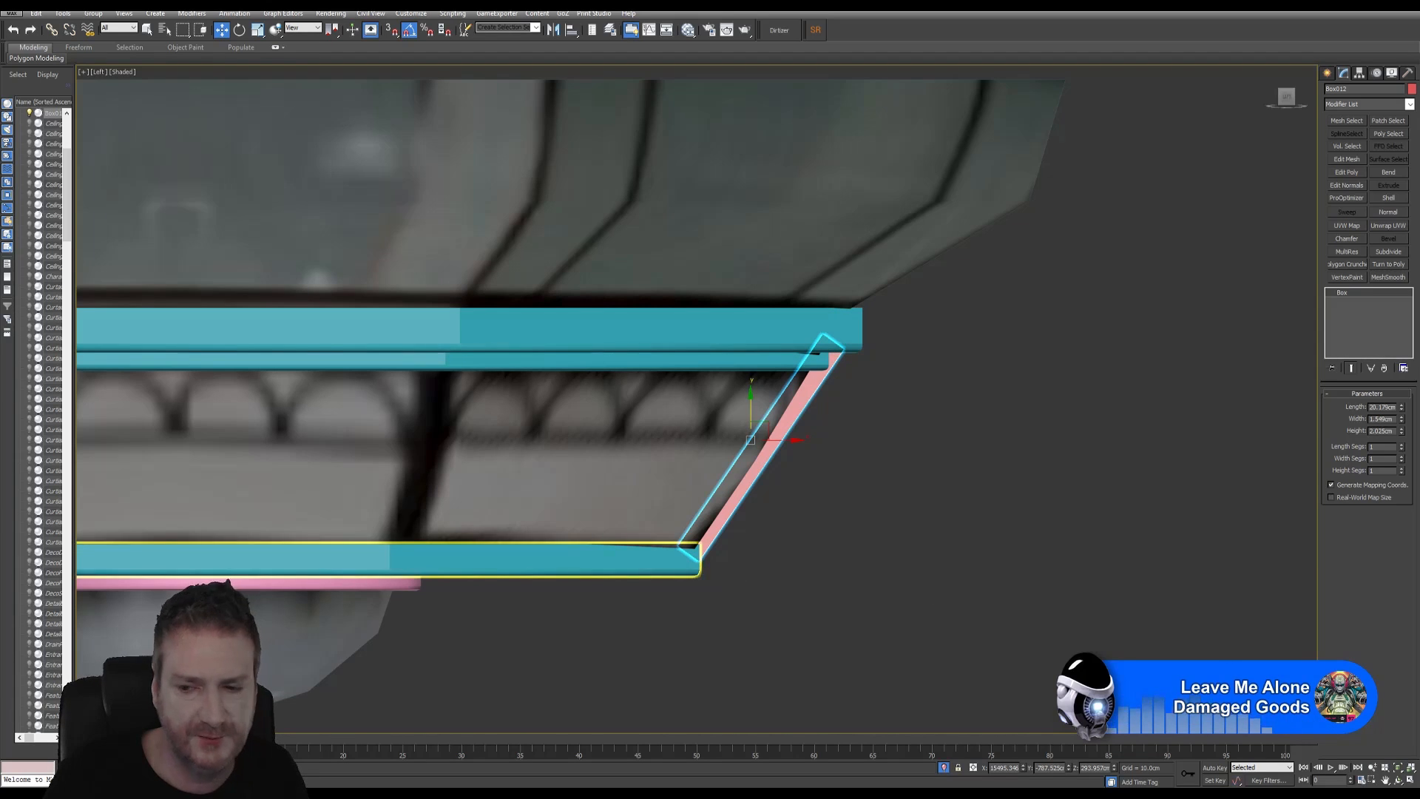
Rotate the rib in the Bottom view and shift it across so it joins the frame corners over the dark texture line
click(1411, 781)
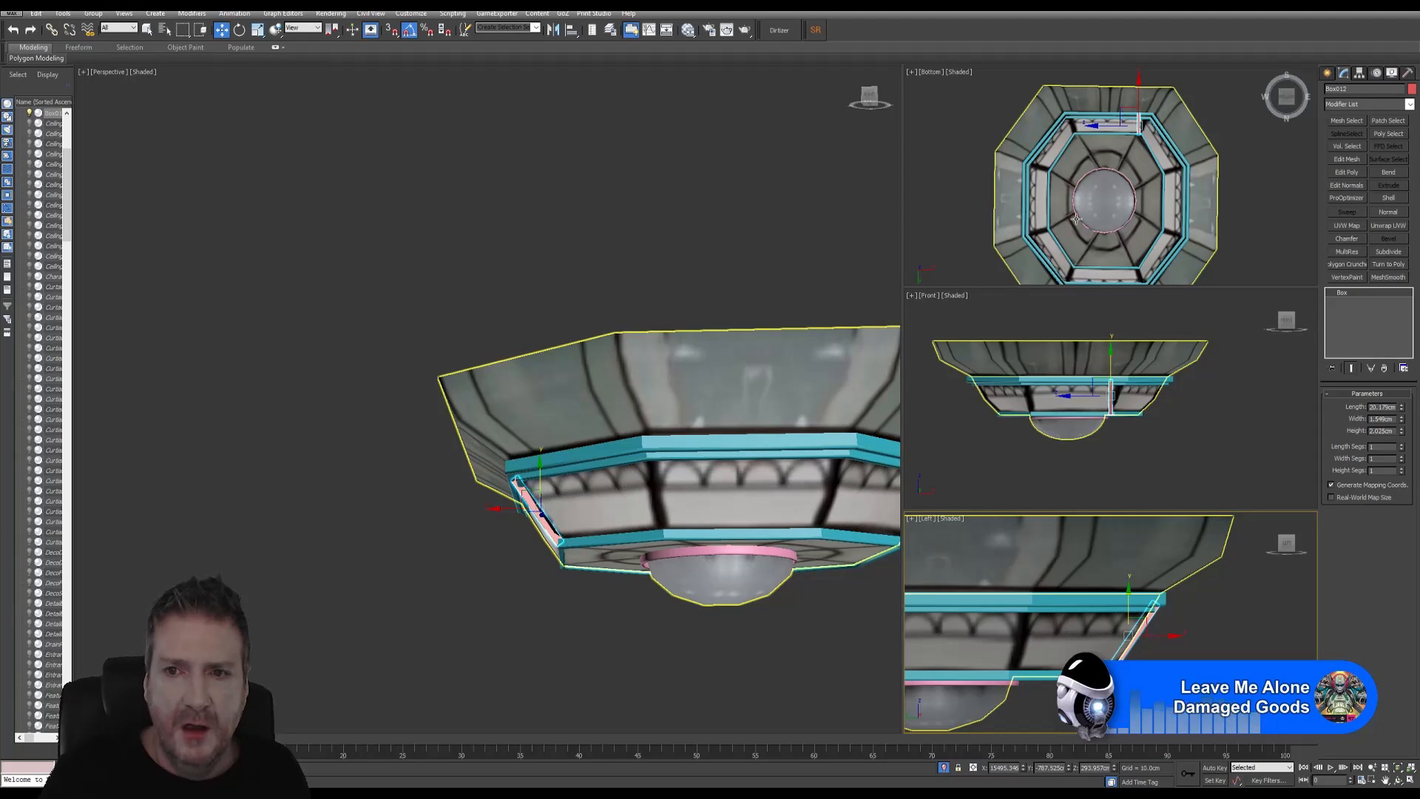
middle_drag(1146, 203, 1101, 213)
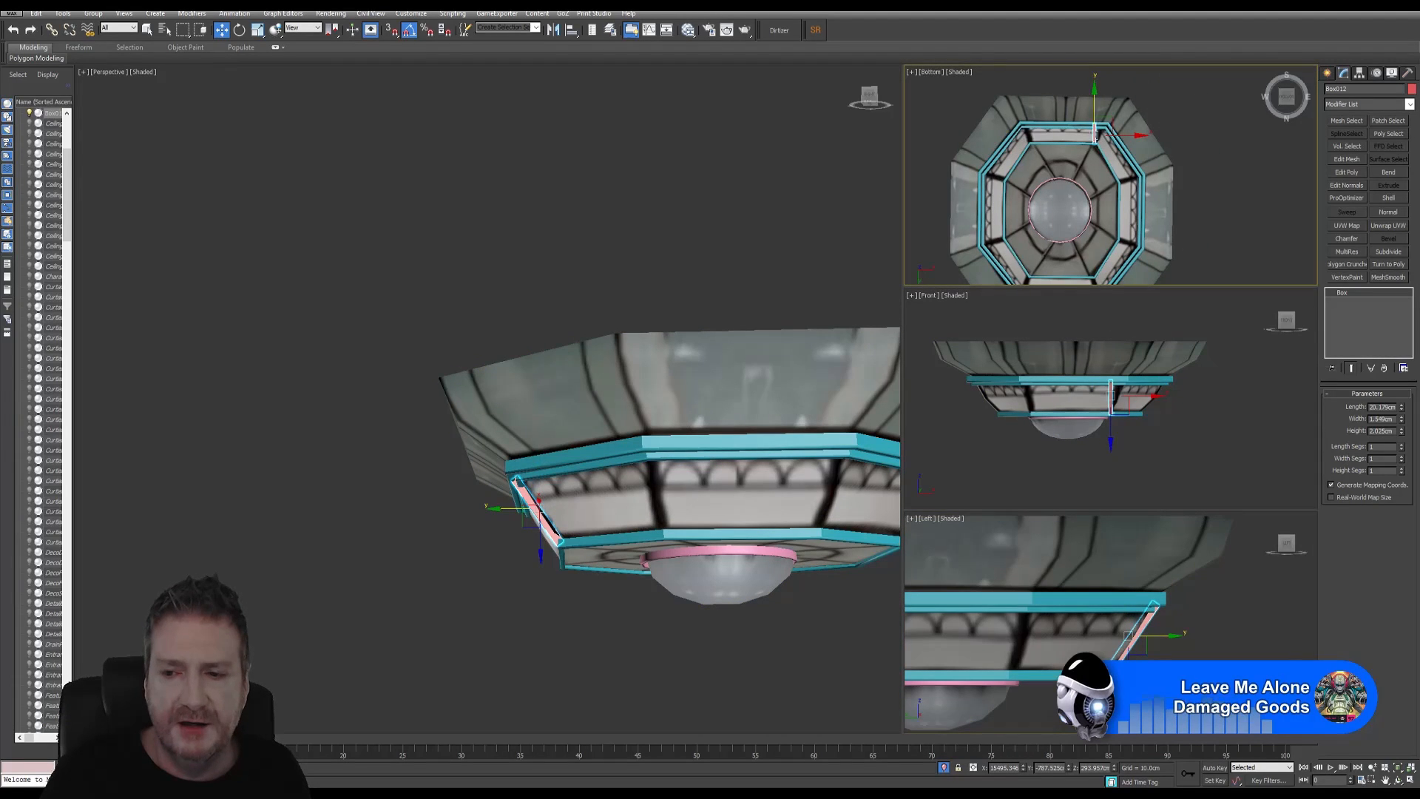
click(1409, 781)
scroll(591, 222, up, 5)
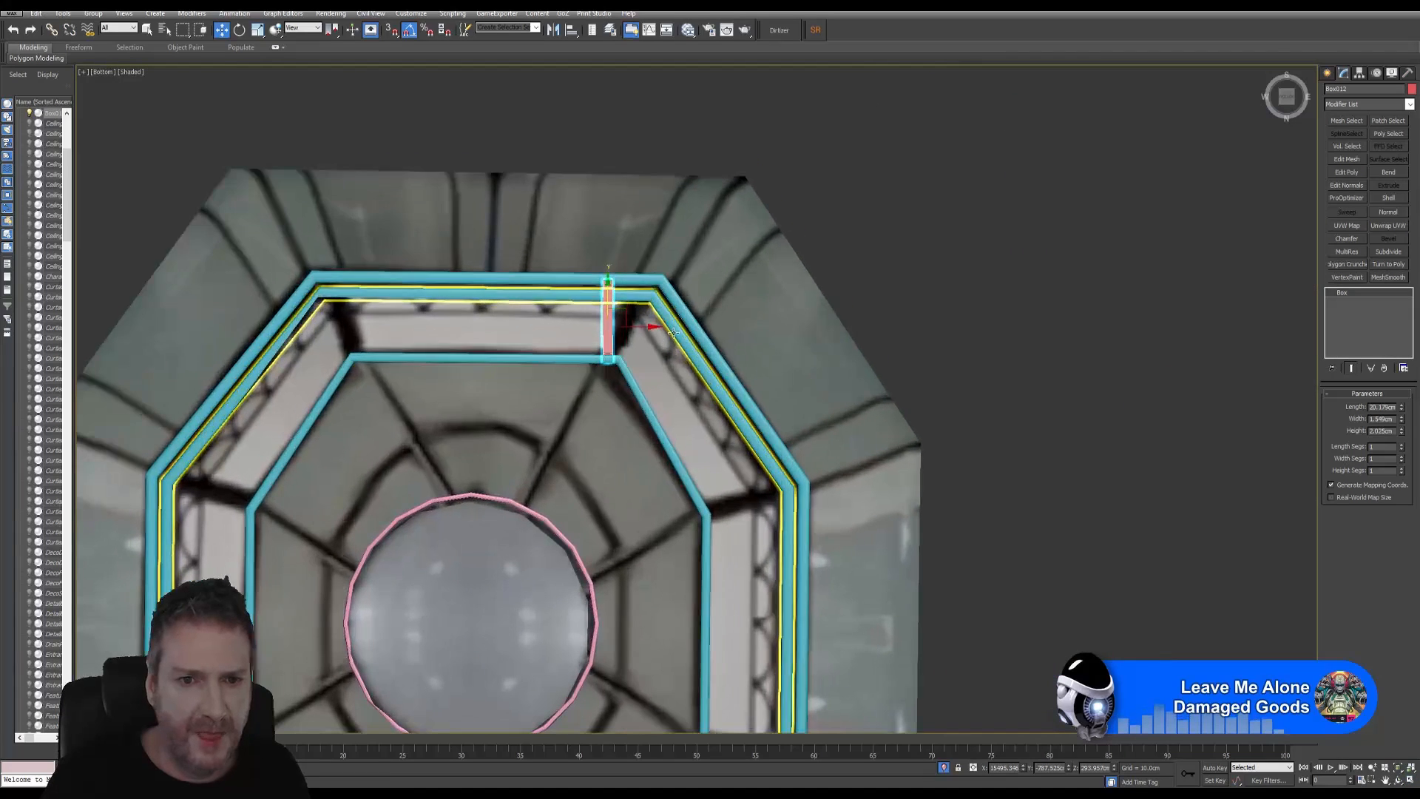
key(e)
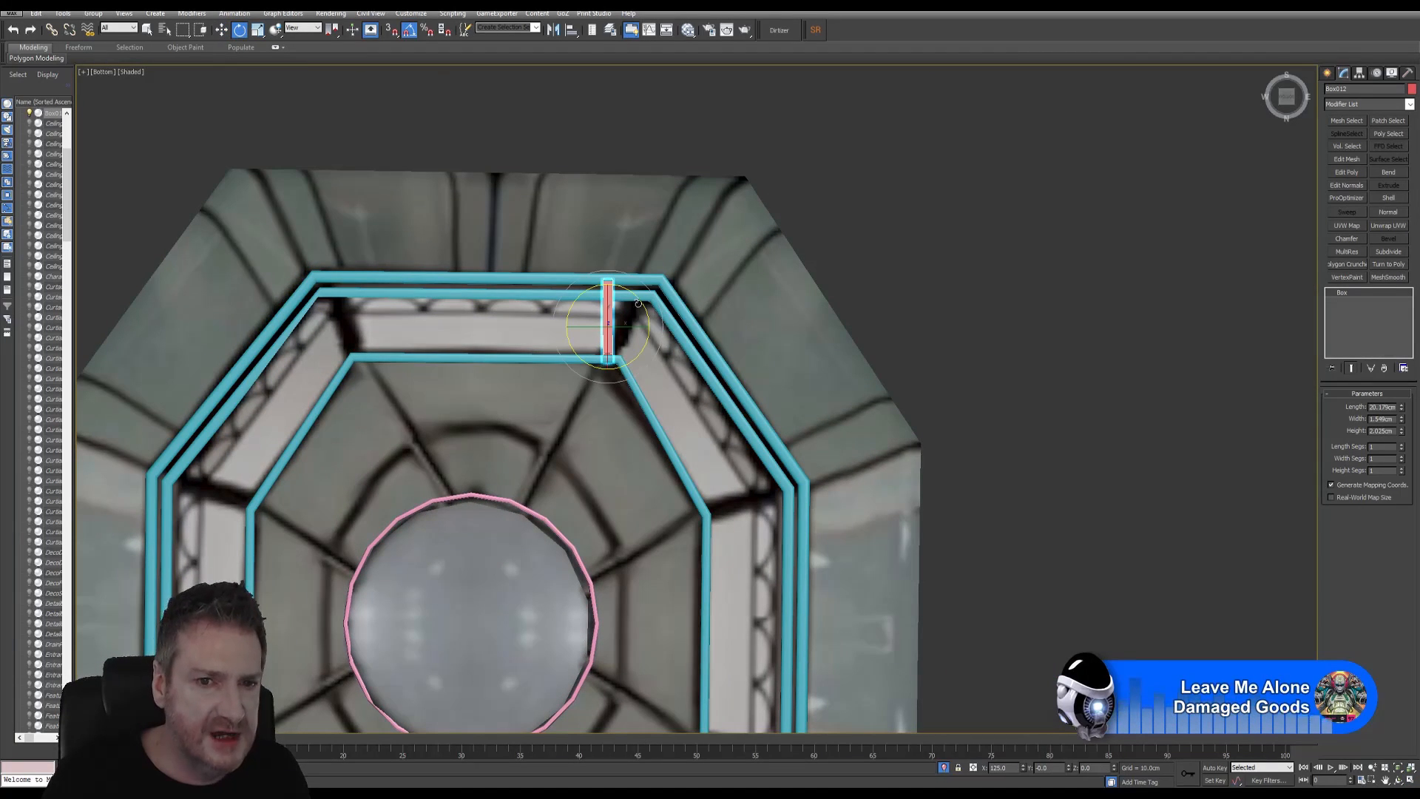
drag(639, 297, 665, 327)
key(w)
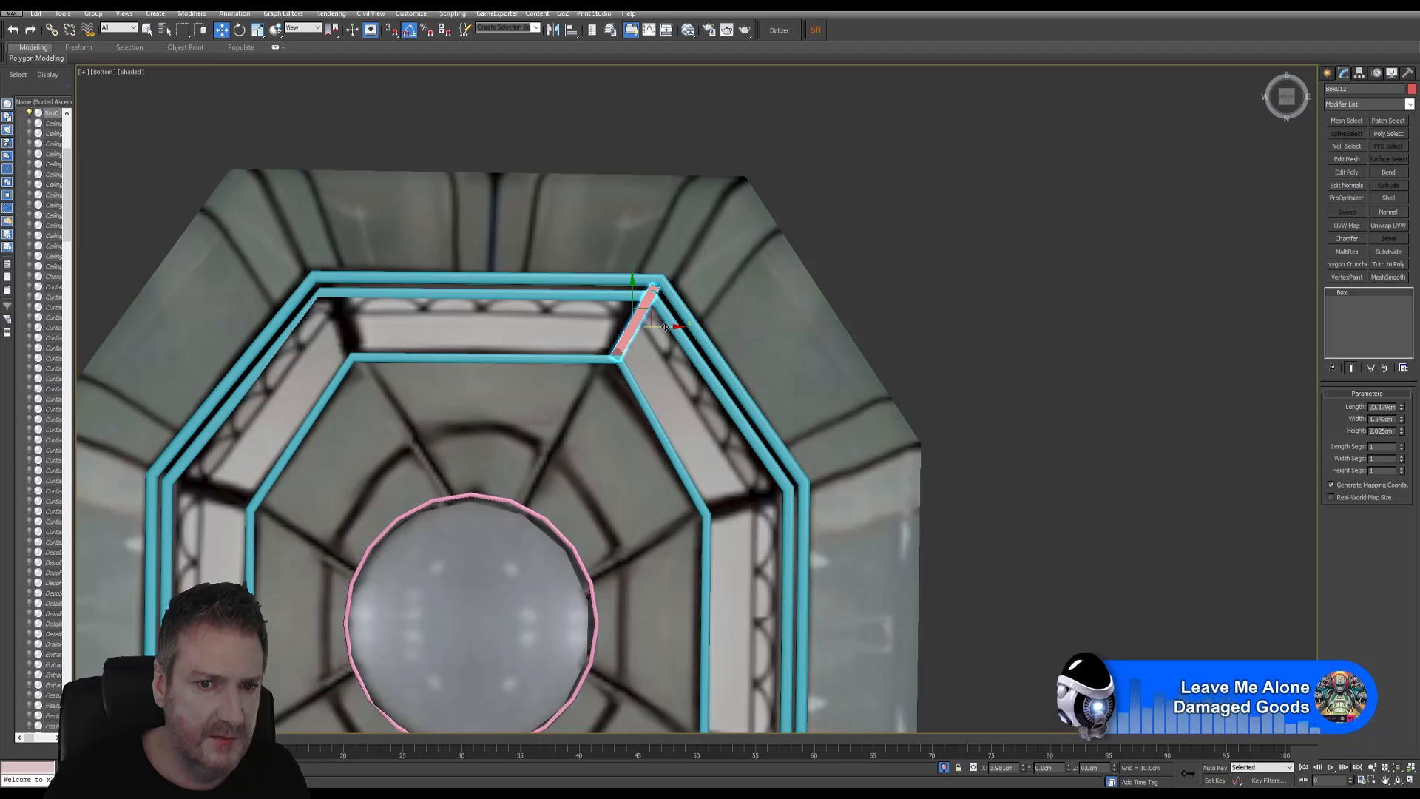
Change the rib's object colour to the medium blue that matches the octagonal frames
click(1408, 781)
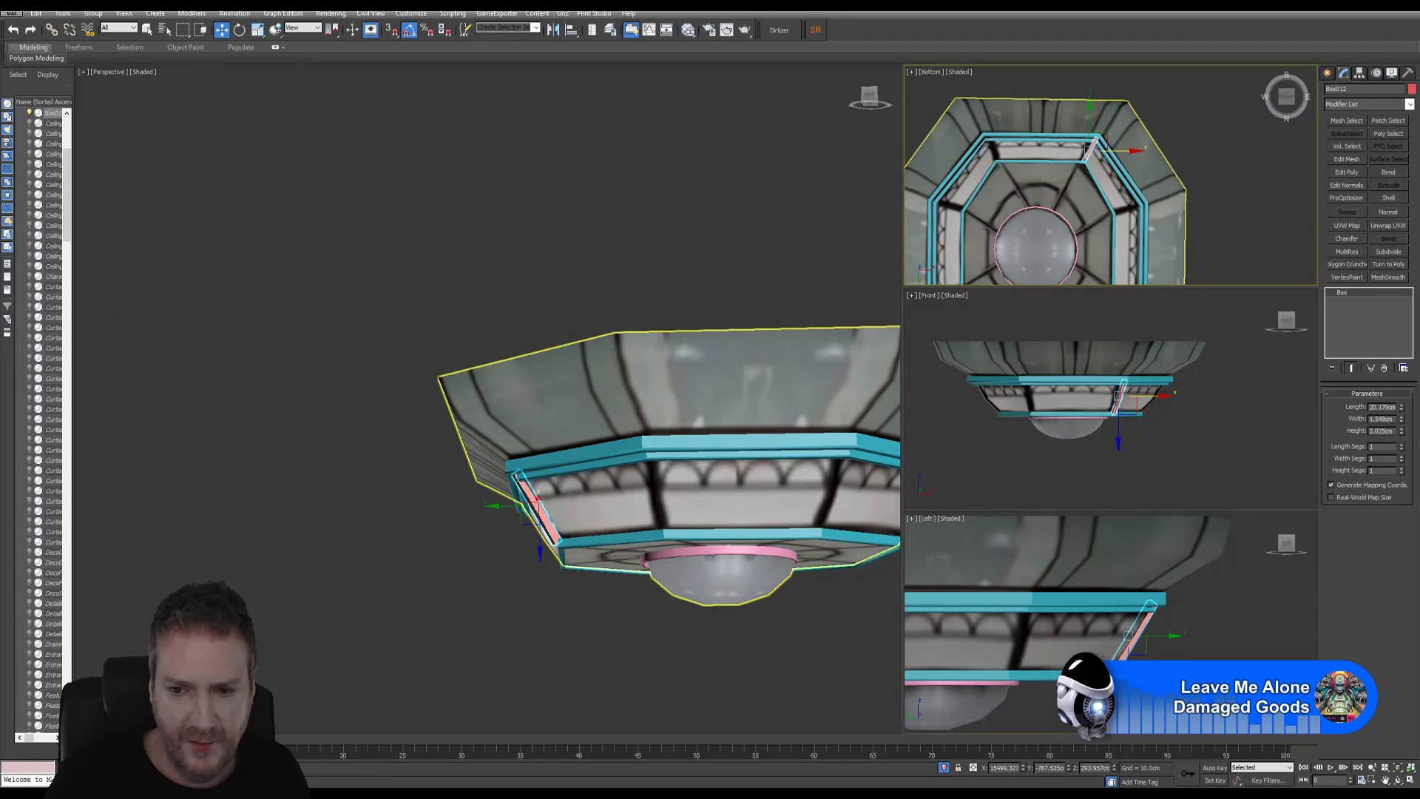
alt+middle_drag(608, 523, 630, 530)
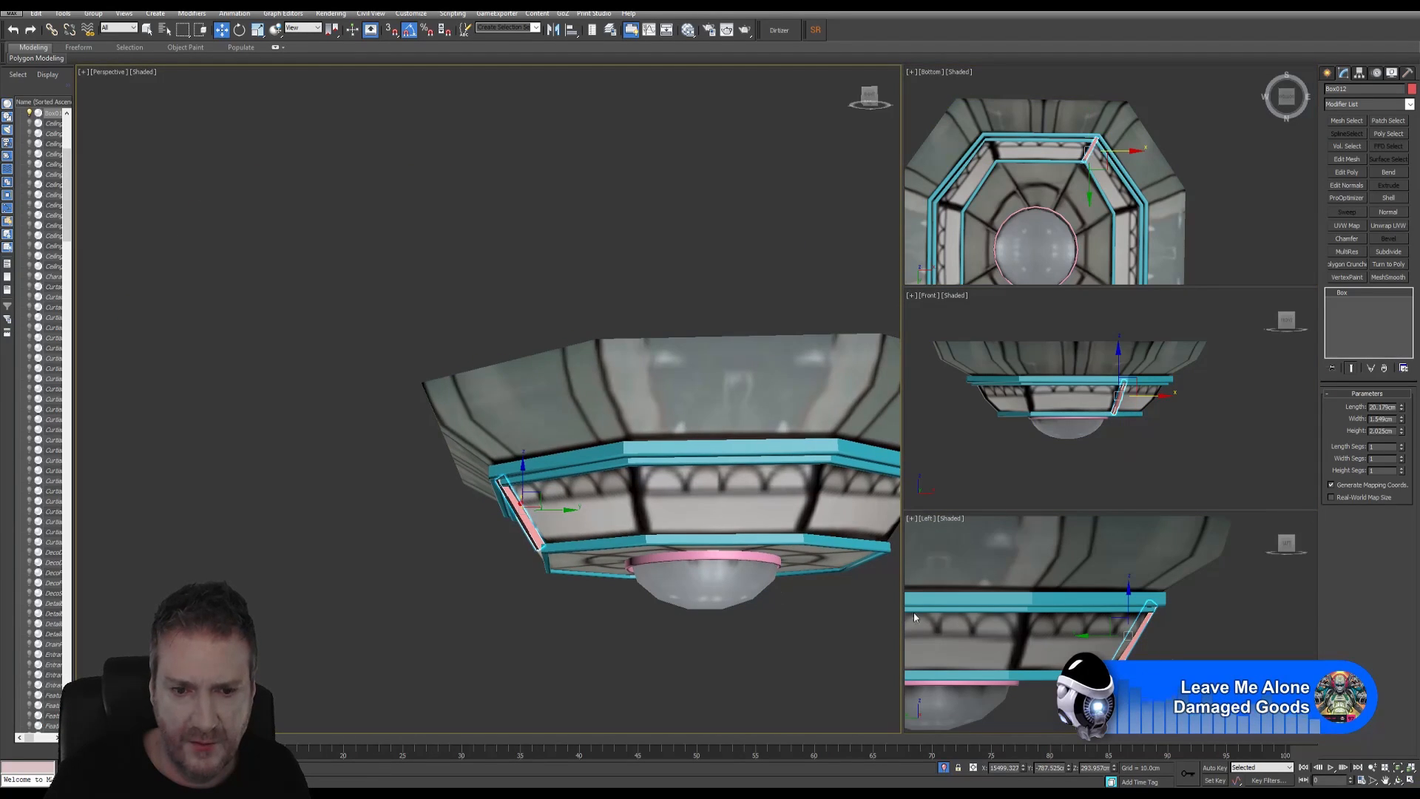
click(1399, 781)
drag(651, 348, 675, 453)
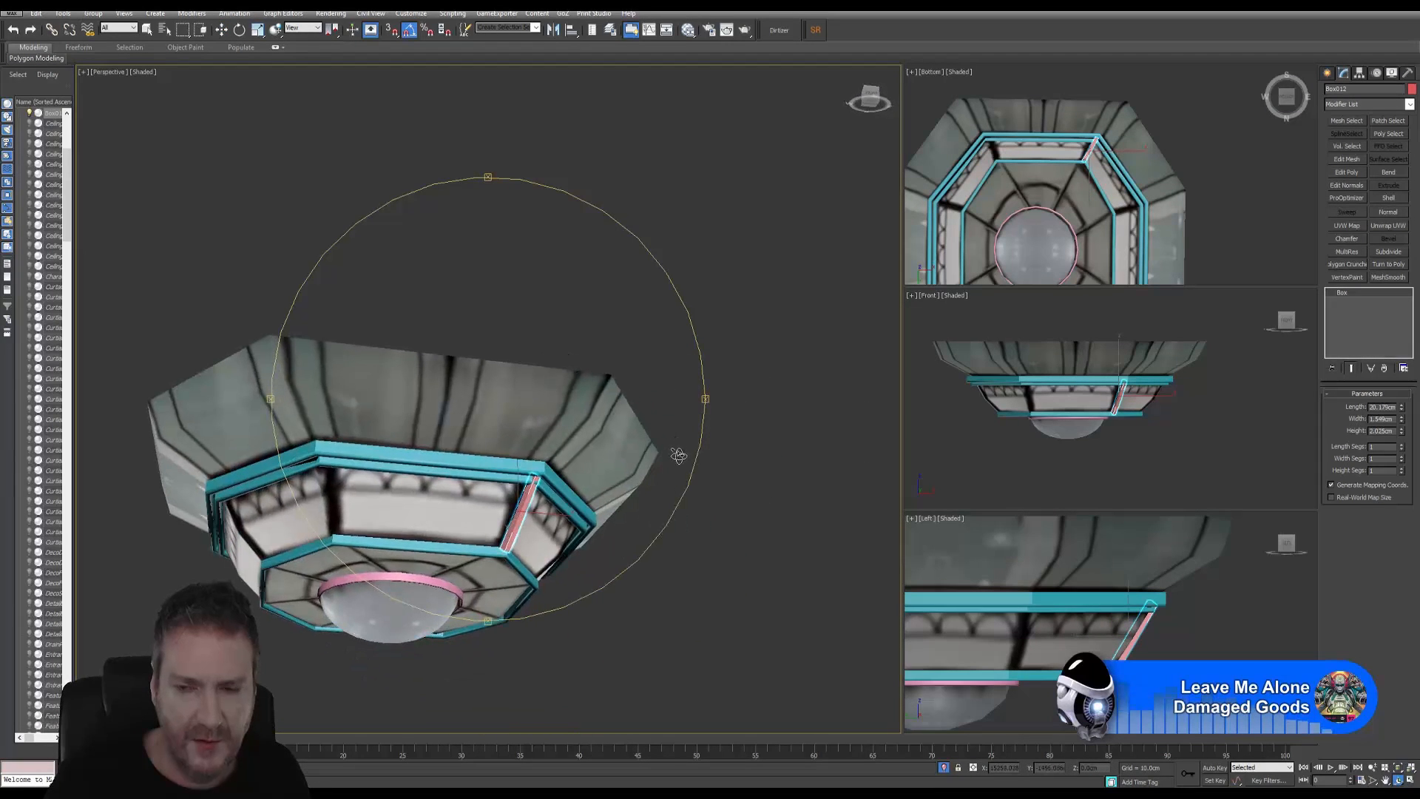
click(1409, 89)
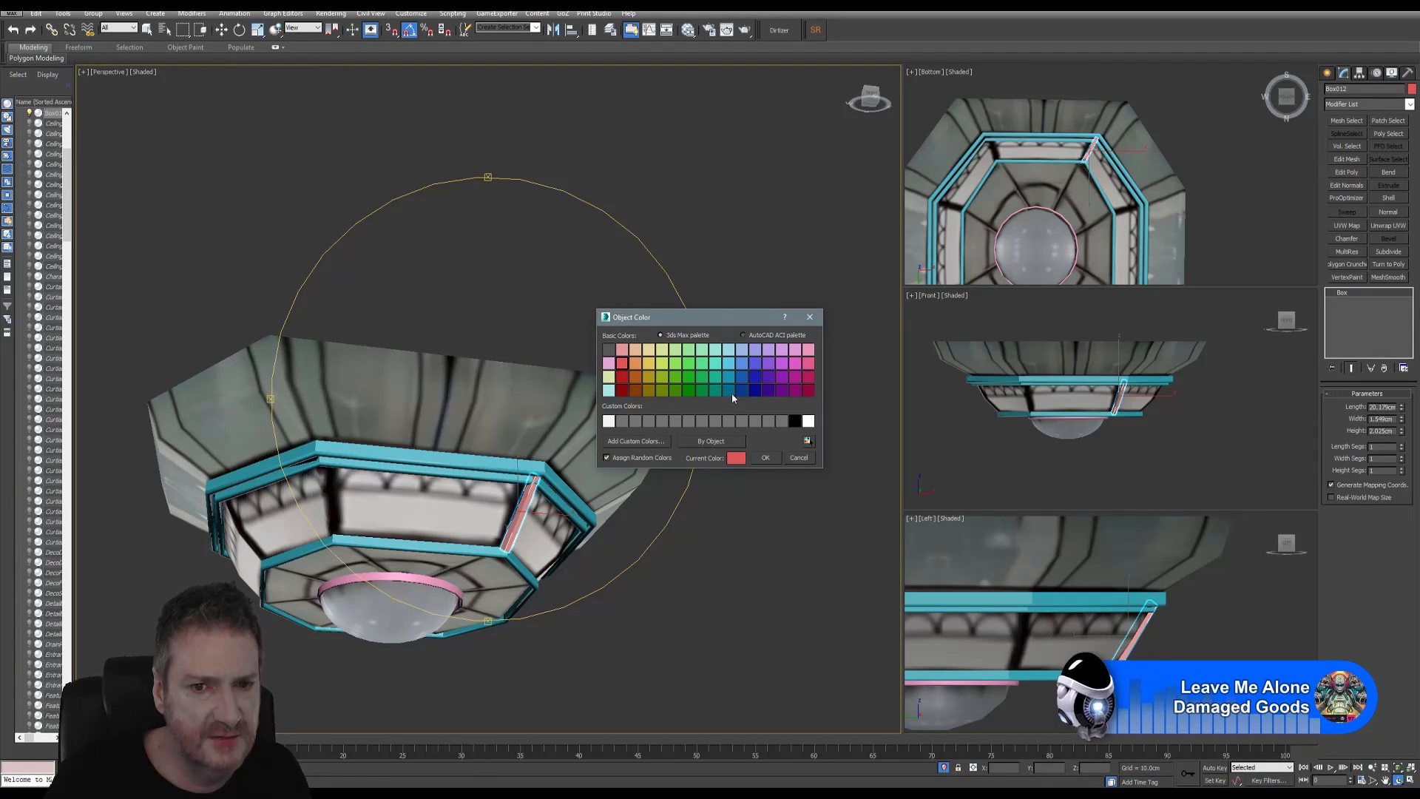
click(765, 460)
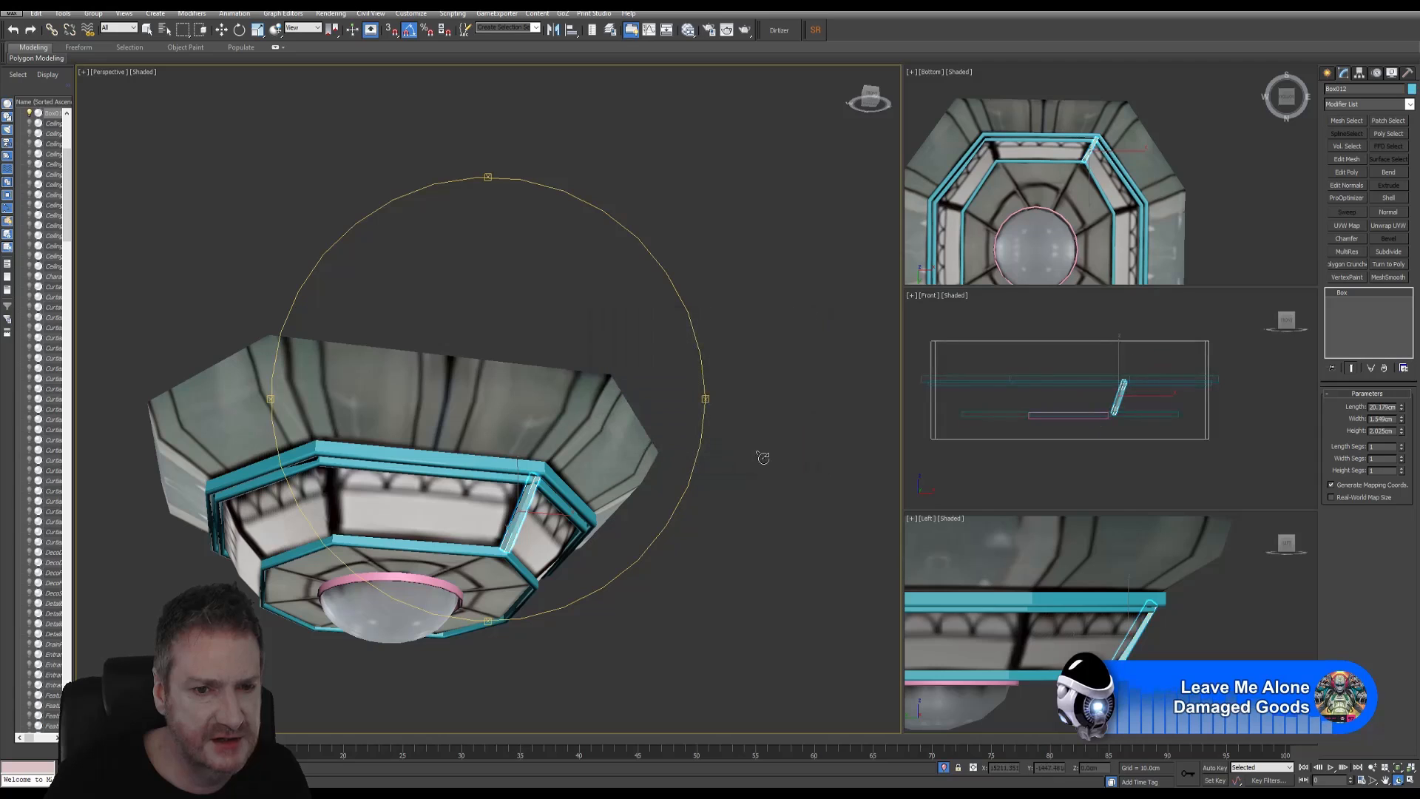
click(1411, 89)
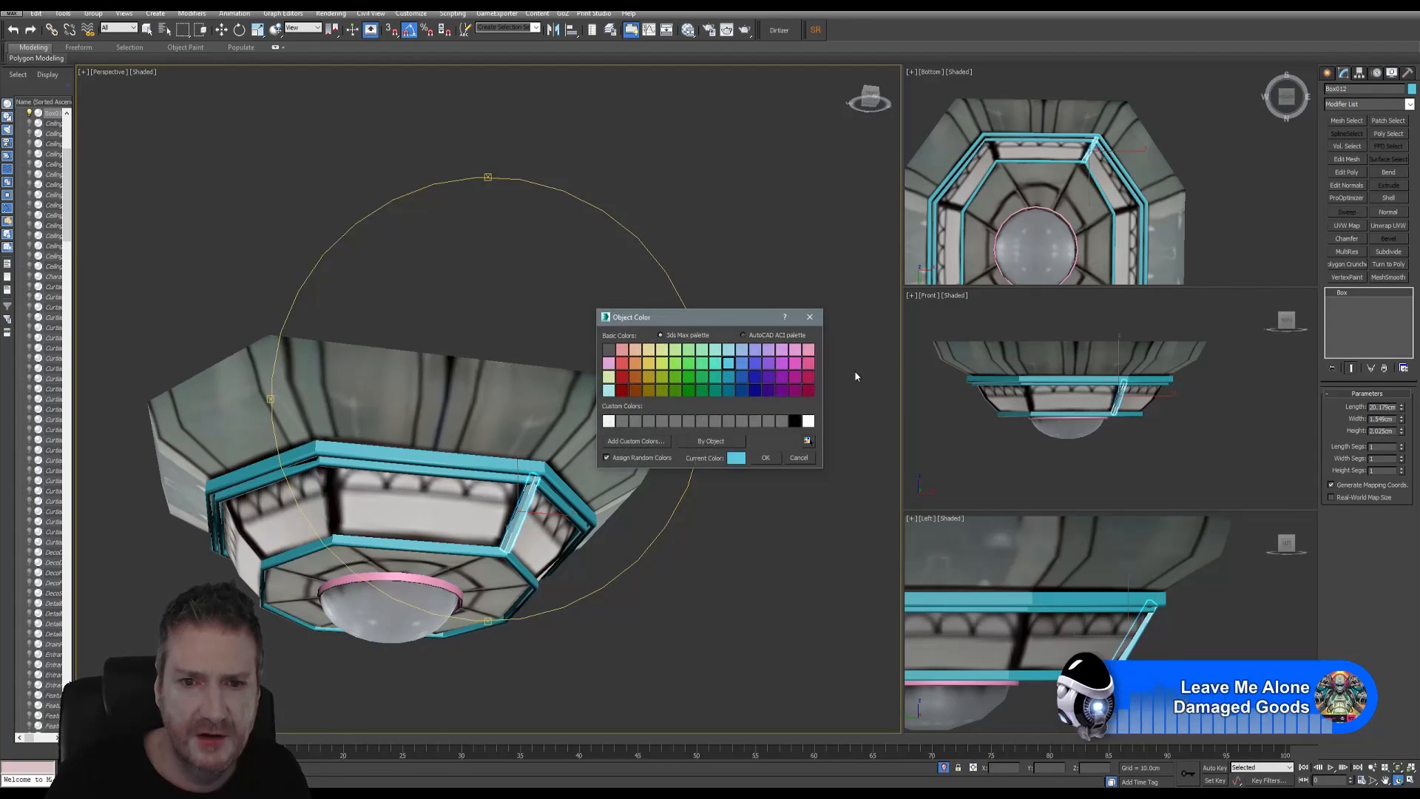
click(730, 375)
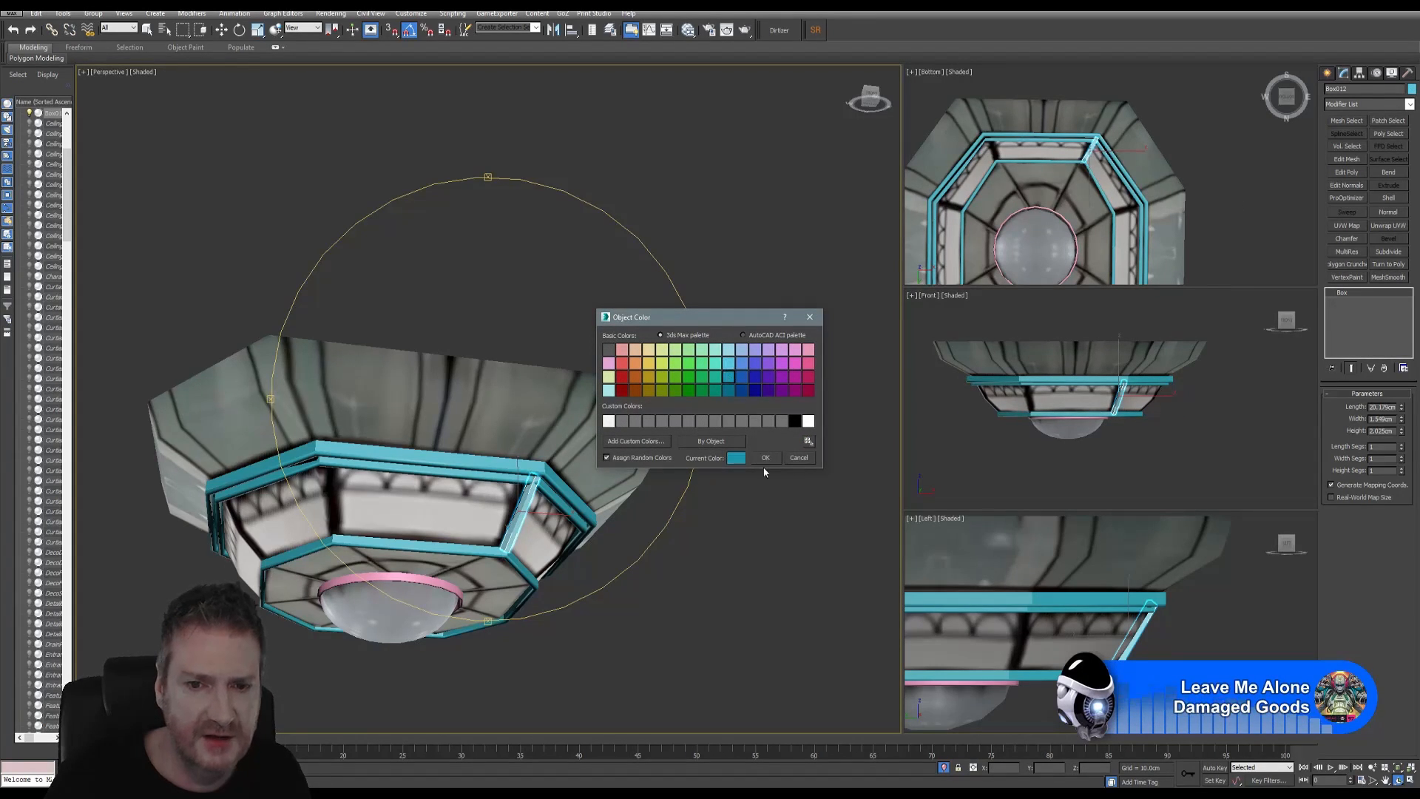
click(766, 460)
Deselect the rib and examine up close how it sits between the frame corners from several angles
drag(592, 499, 495, 477)
click(221, 30)
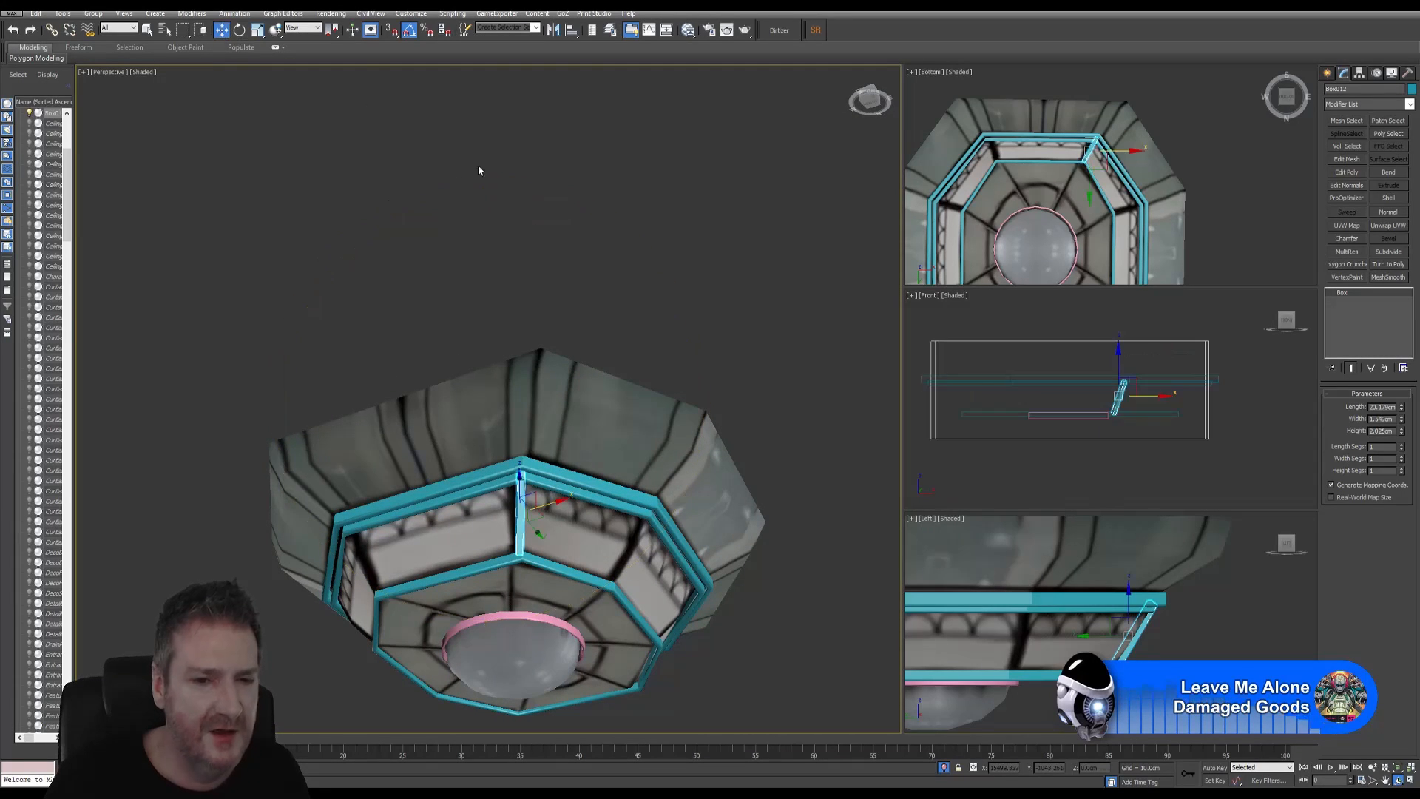
click(586, 288)
click(562, 514)
click(813, 651)
alt+middle_drag(518, 592, 532, 551)
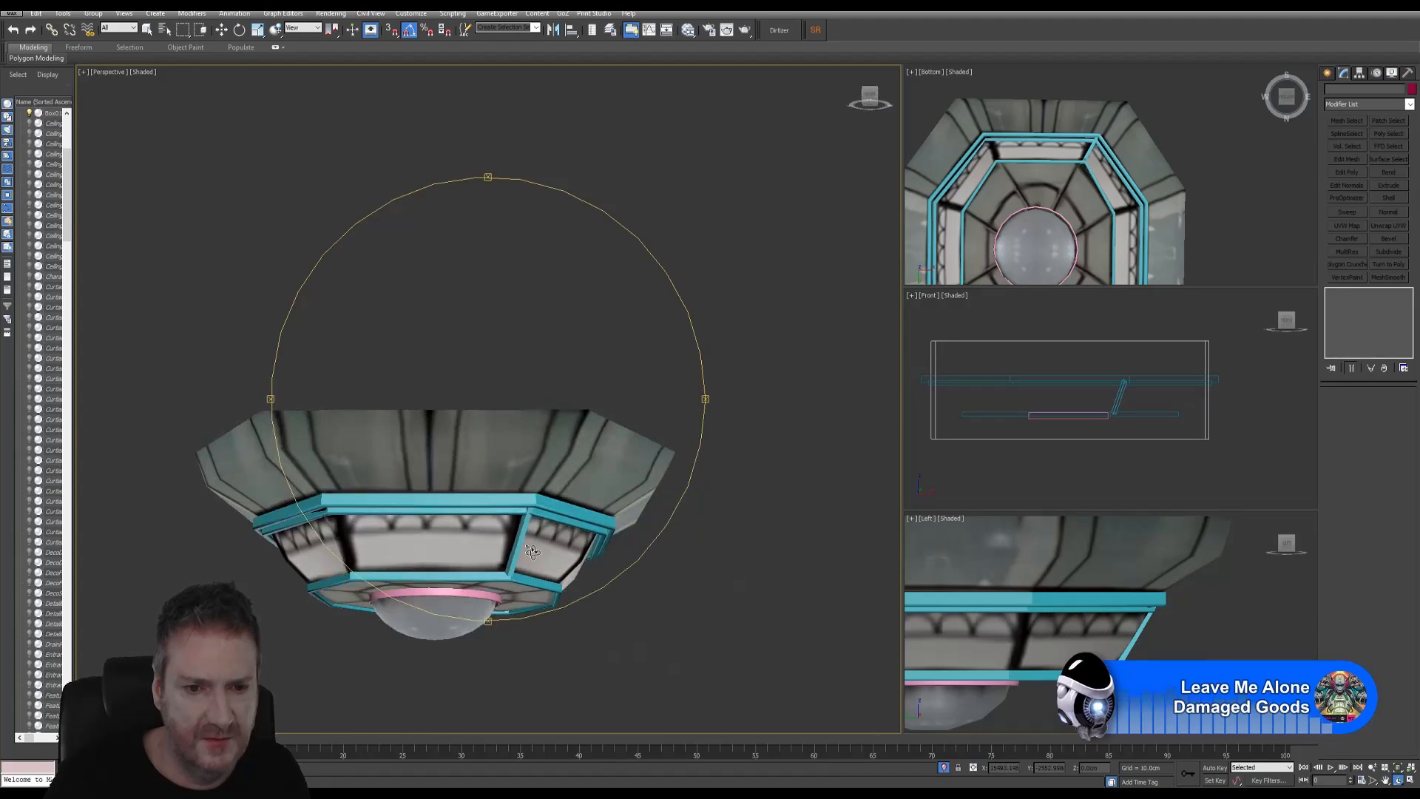
scroll(533, 552, up, 8)
alt+middle_drag(492, 461, 581, 495)
key(w)
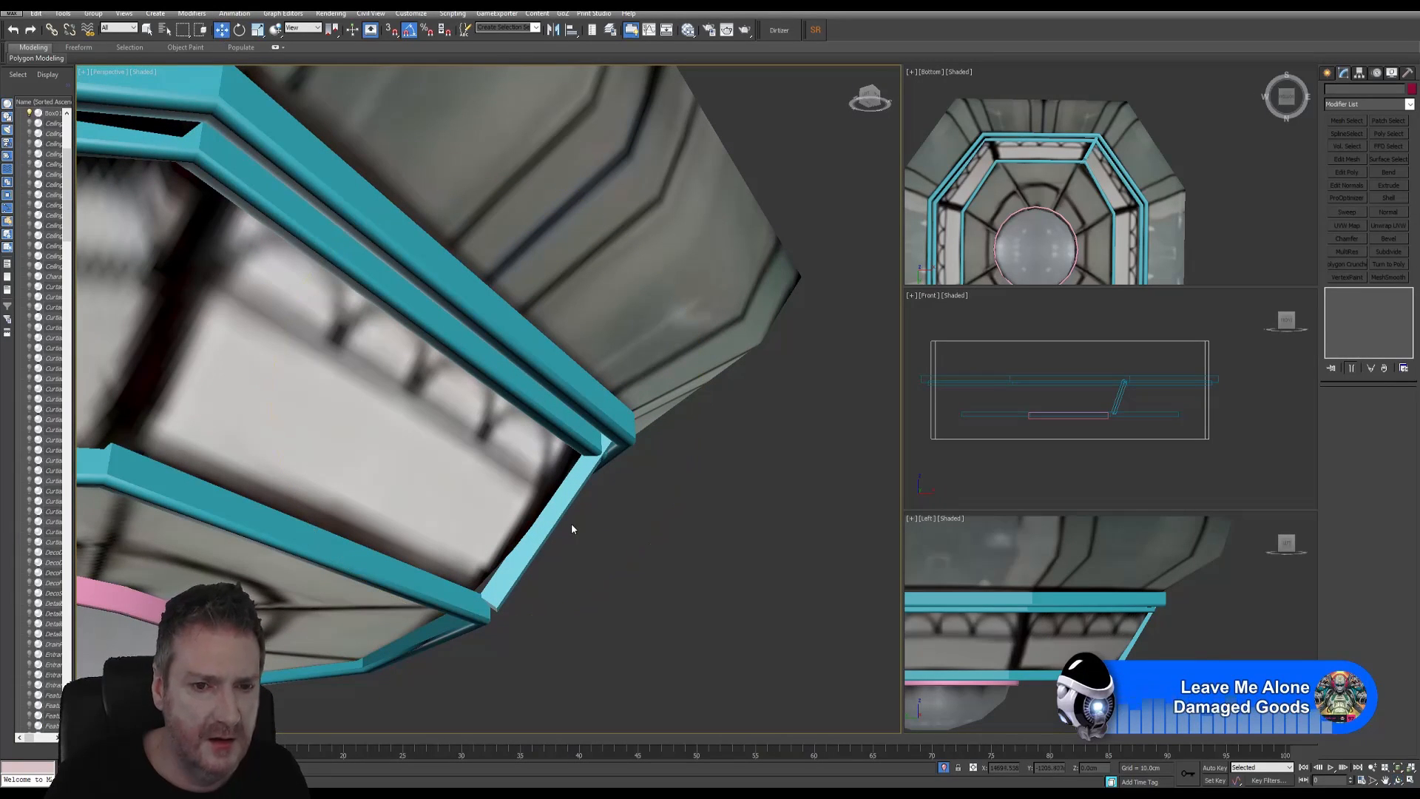
Select the rib and set the reference coordinate system to Local so the move axes follow its slope
click(616, 450)
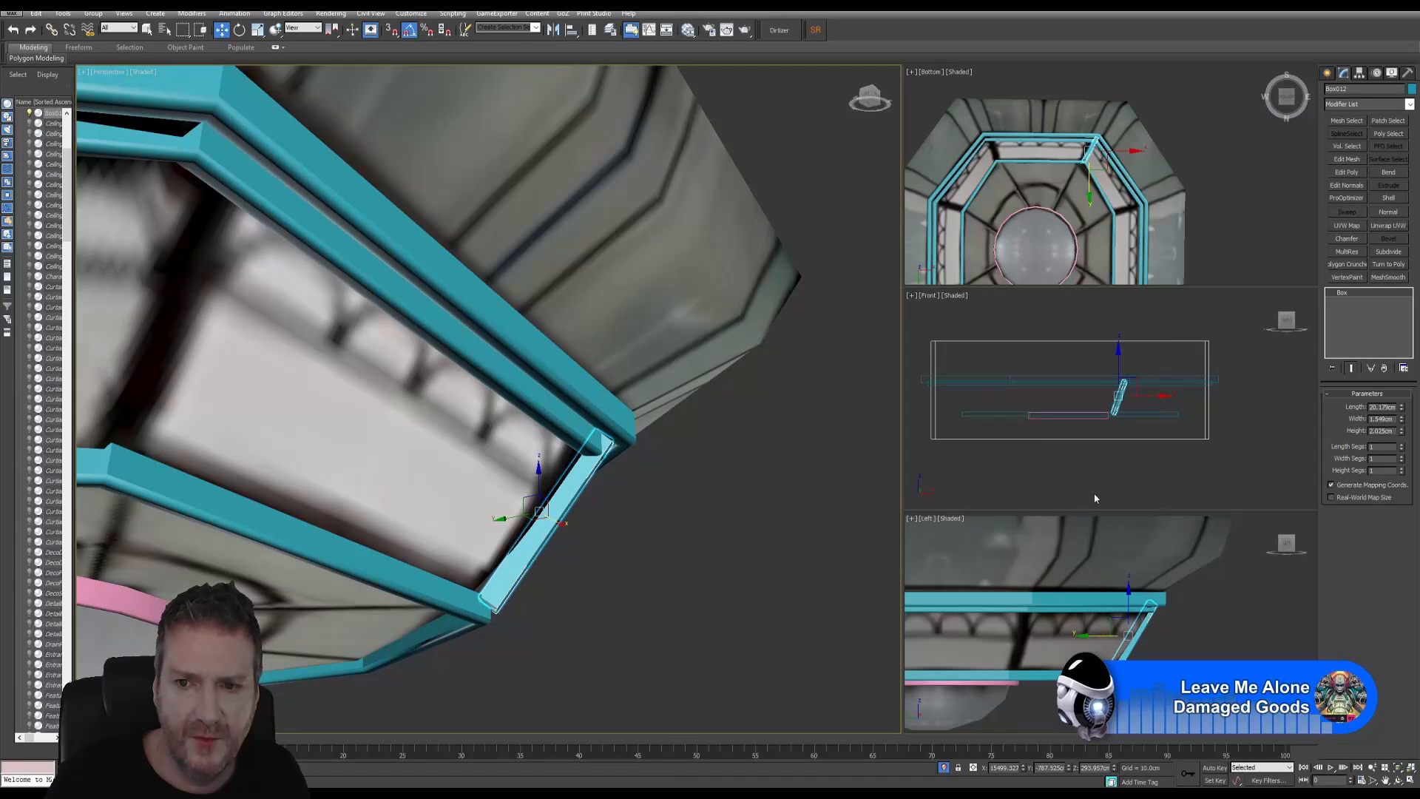
click(304, 27)
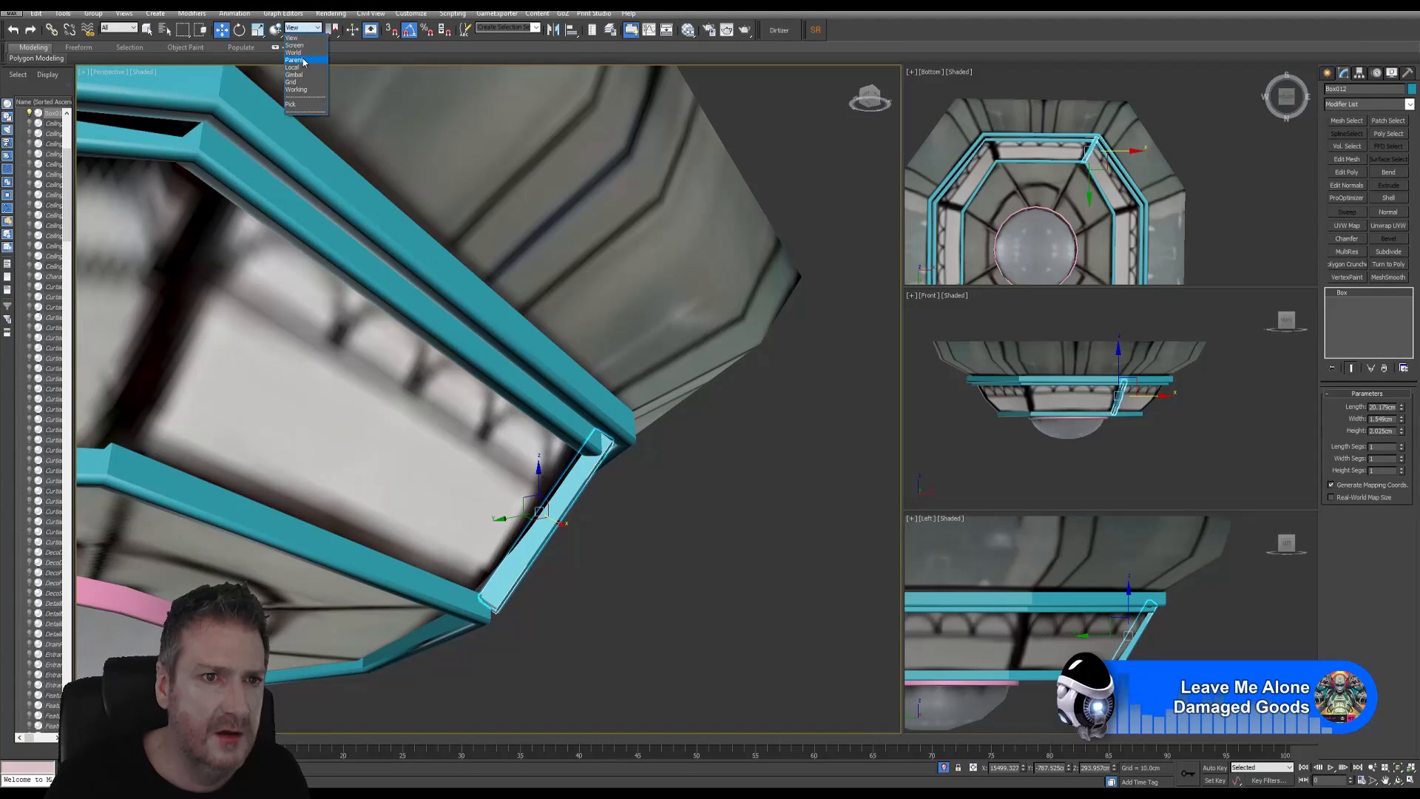
click(304, 60)
click(303, 28)
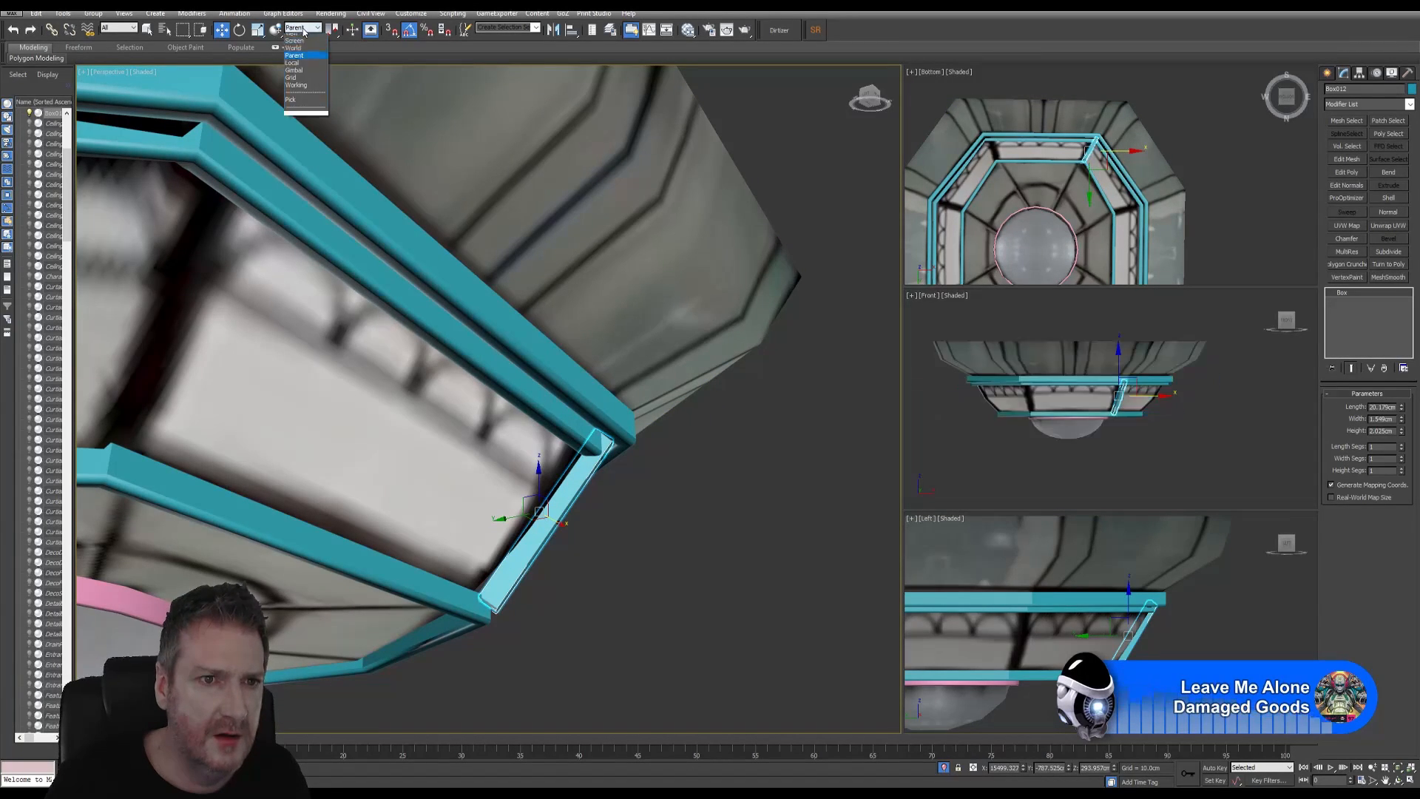
click(302, 68)
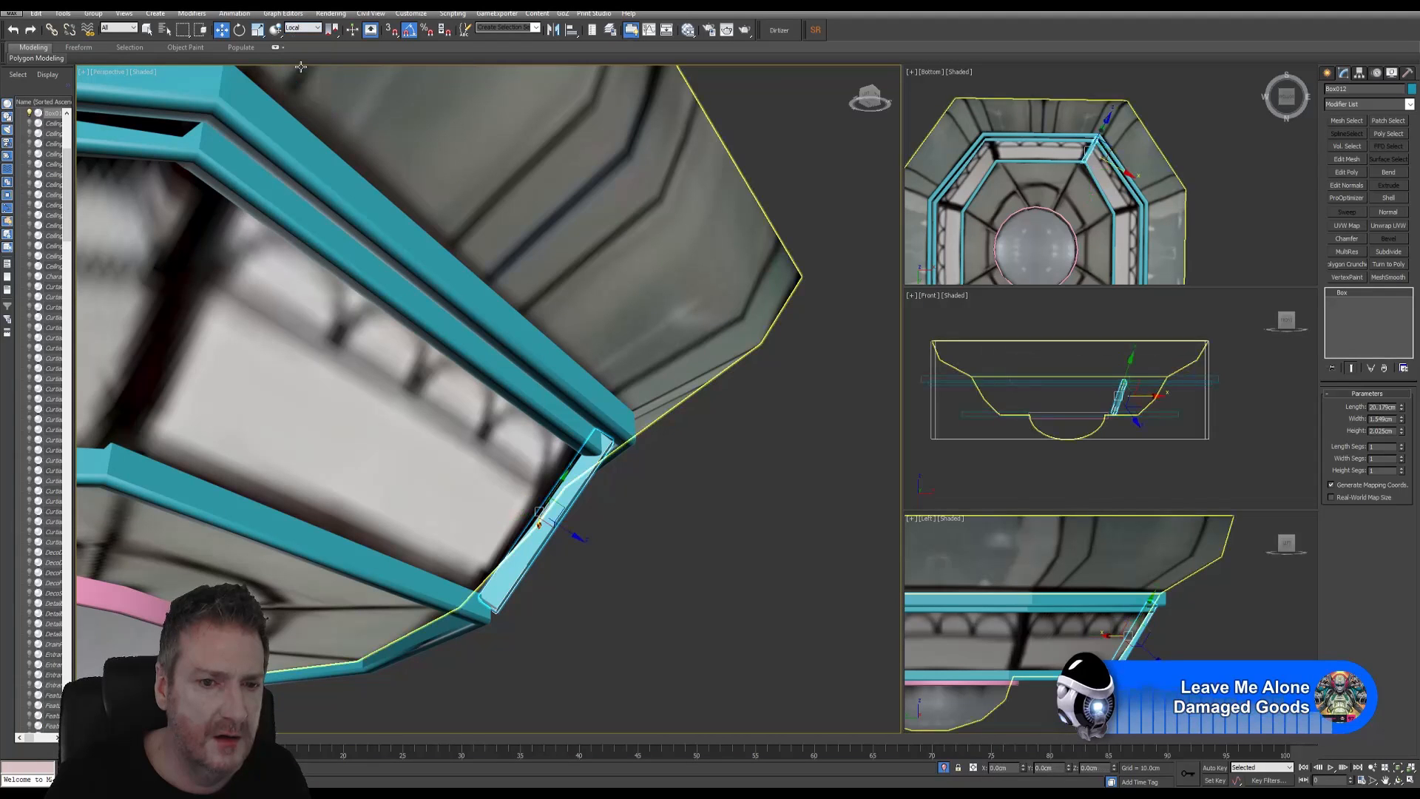
alt+middle_drag(623, 557, 651, 520)
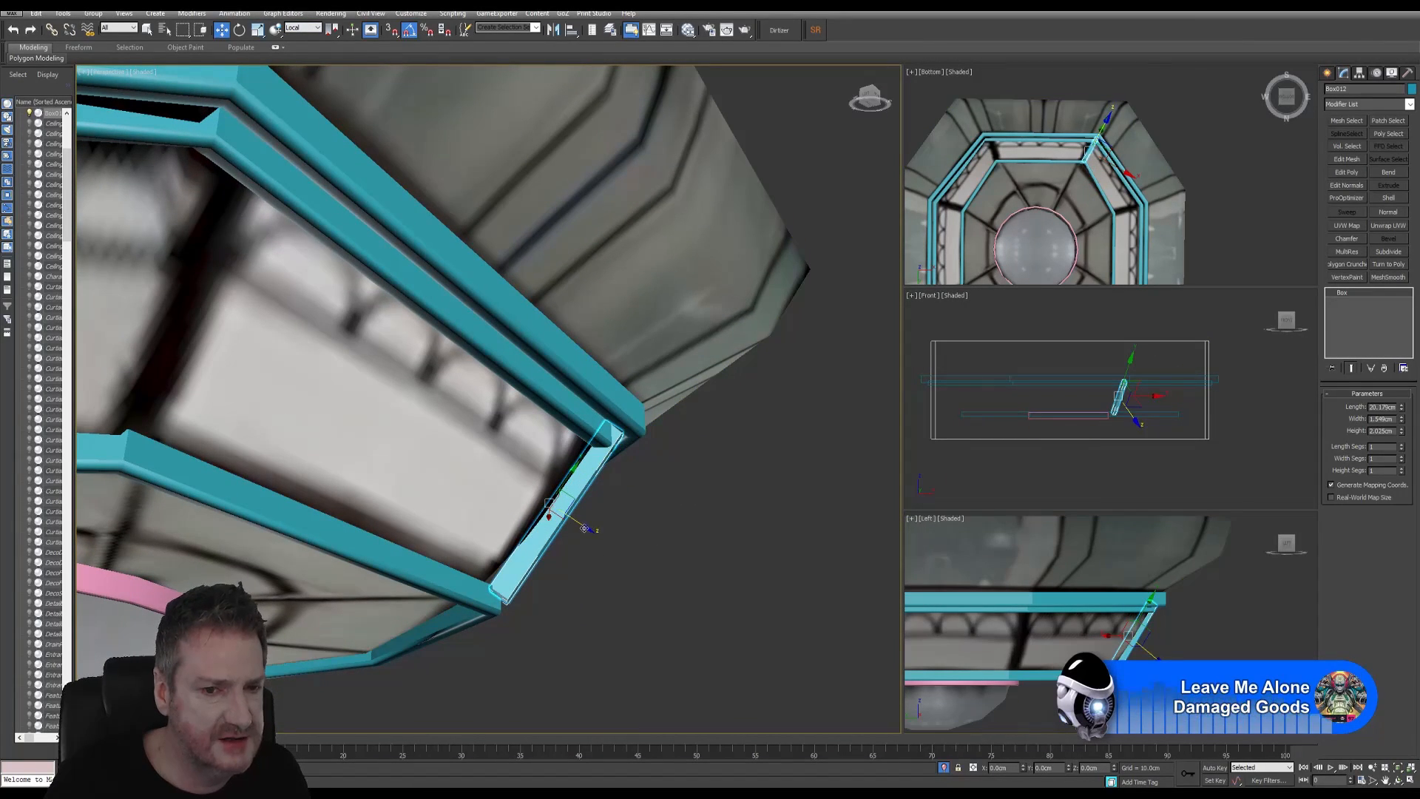
Move the rib inward along its local axis towards the panel edge and nudge it sideways to centre it on the frame corners
drag(585, 528, 577, 518)
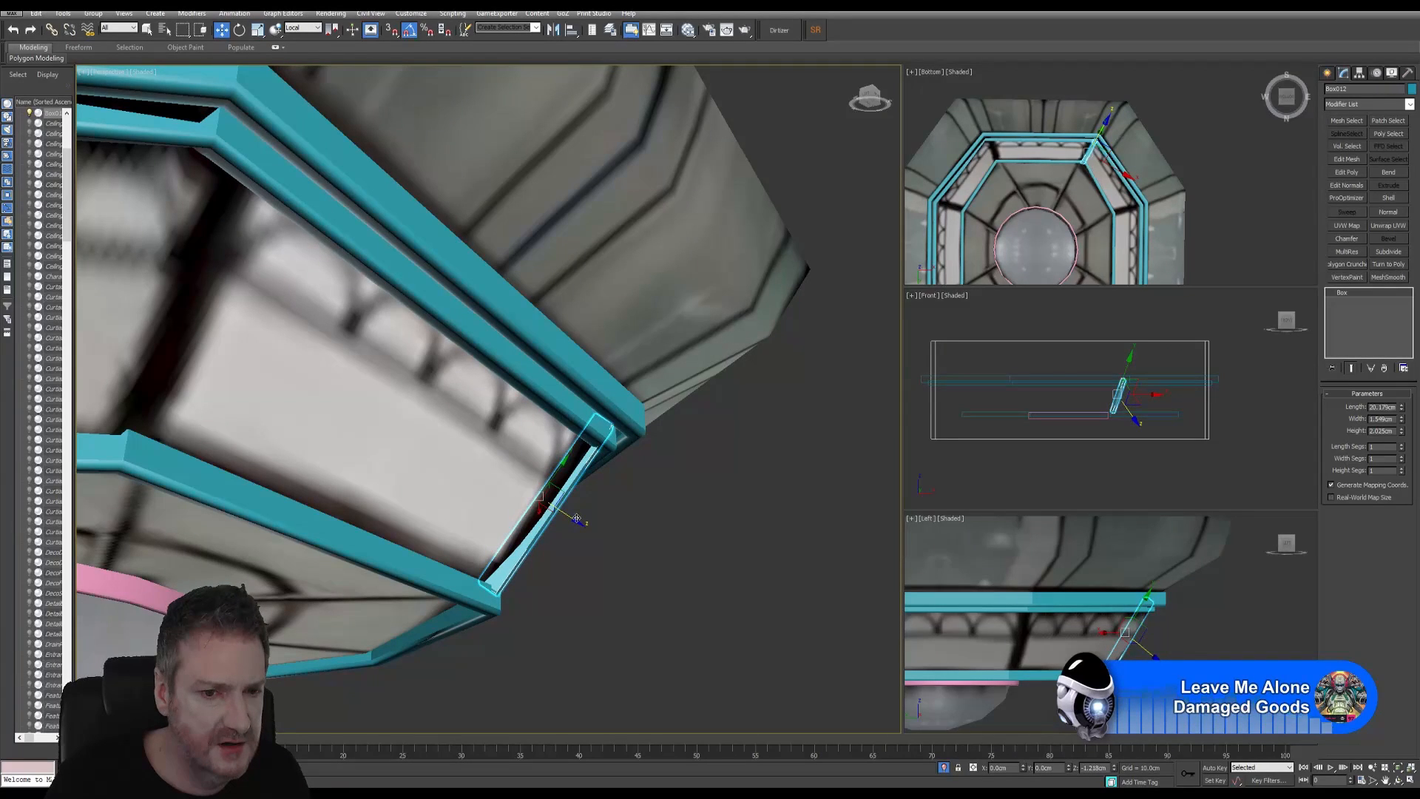
click(1399, 779)
drag(593, 439, 506, 441)
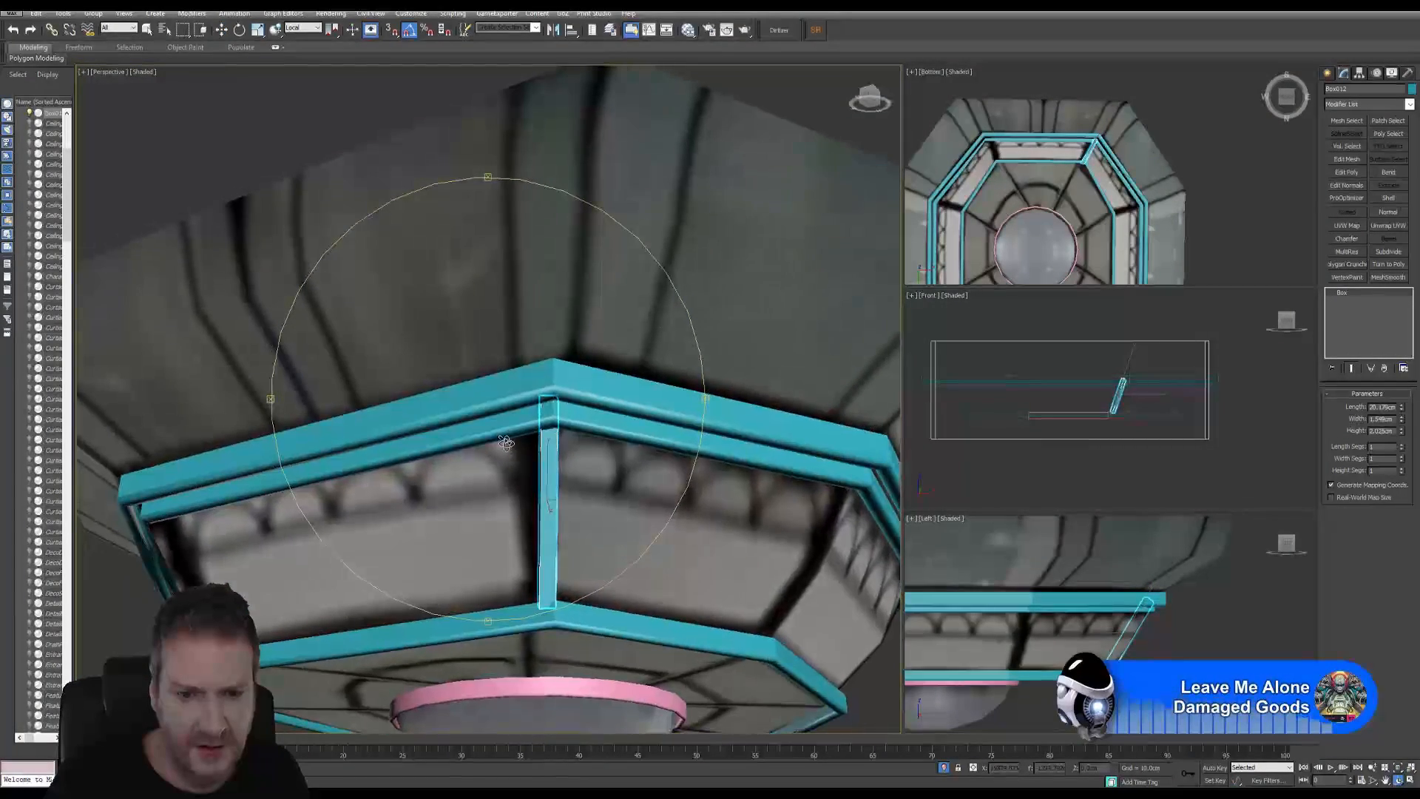
key(w)
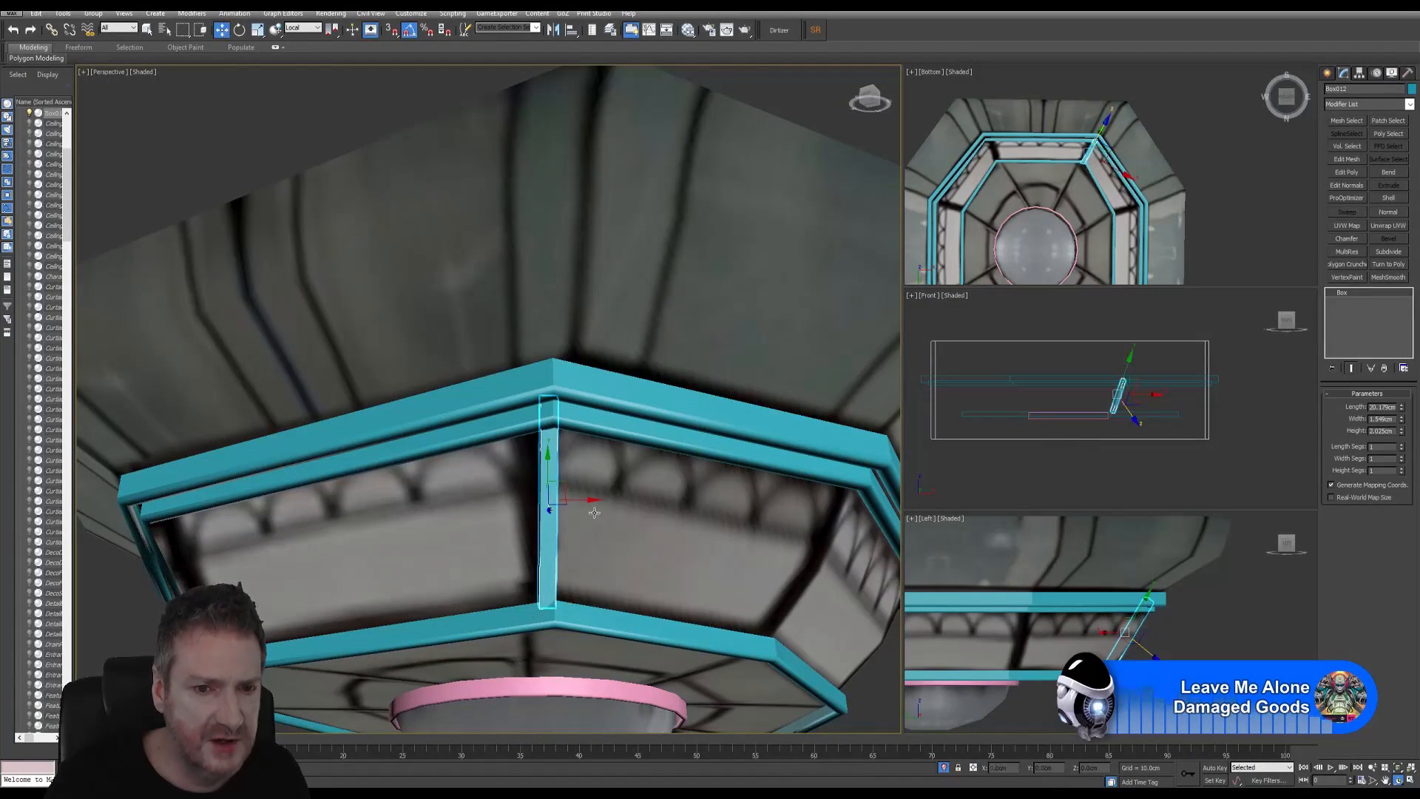
drag(583, 502, 592, 500)
click(1398, 780)
drag(533, 457, 643, 442)
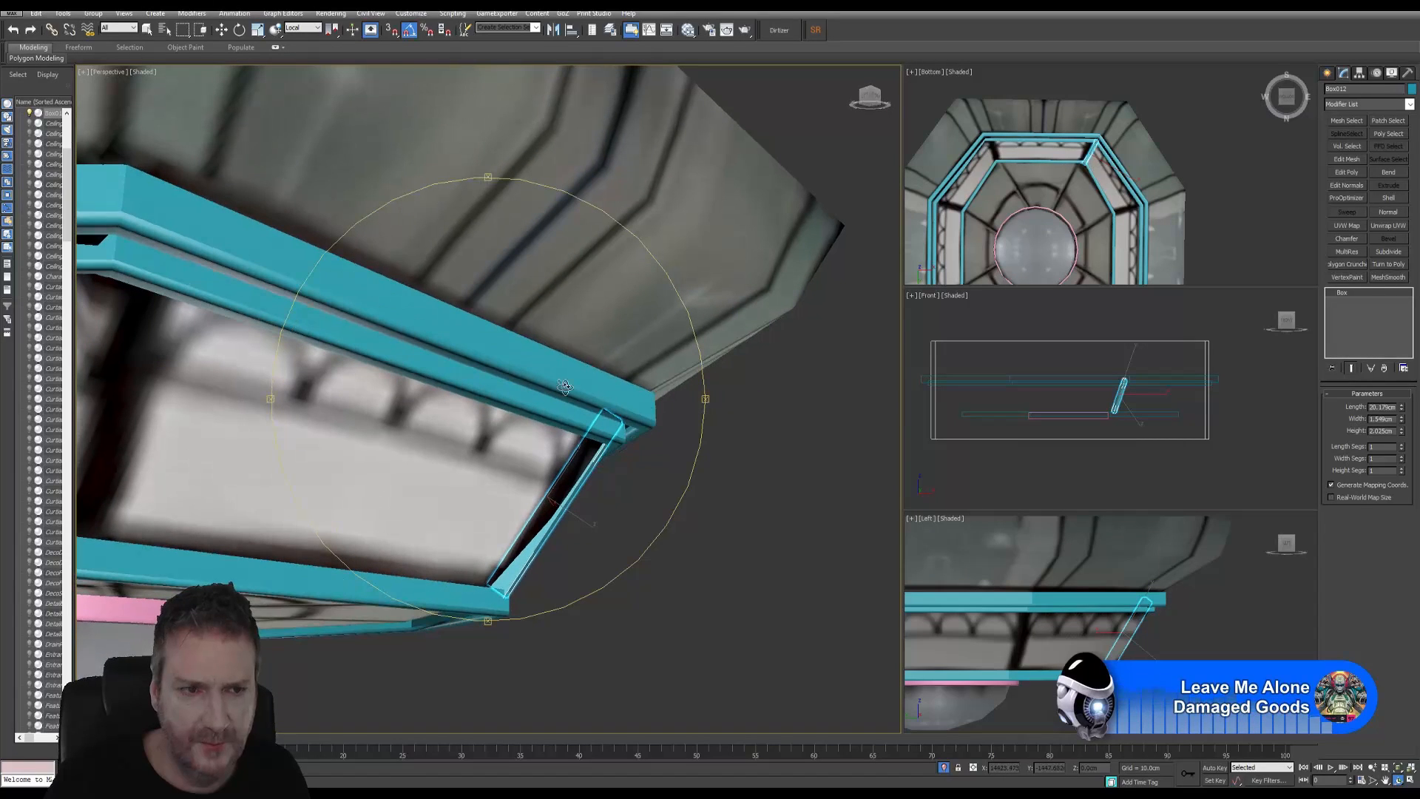
Rotate the rib slightly to follow the slope between the upper and lower frames and lengthen it towards both corners
click(240, 30)
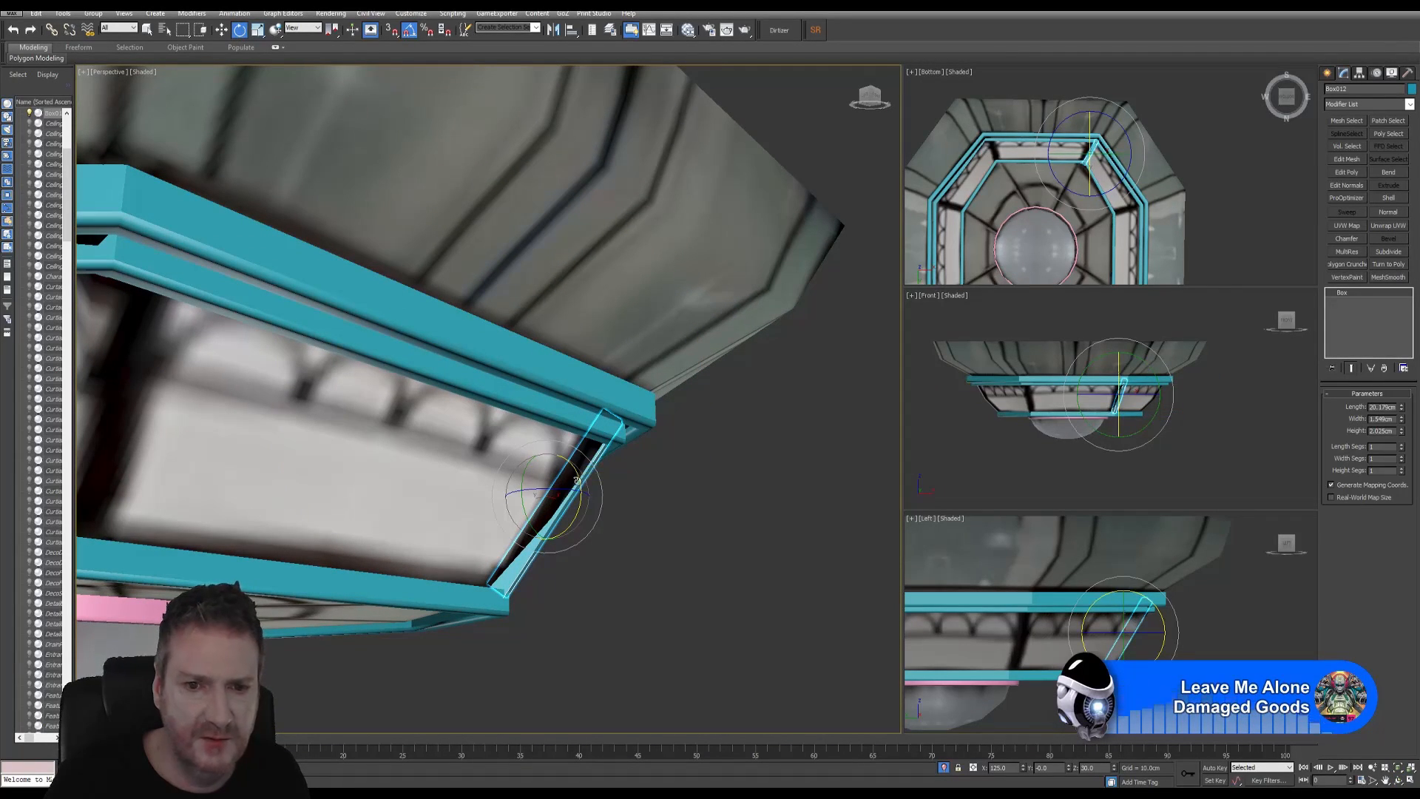
drag(577, 486, 583, 524)
key(w)
alt+middle_drag(474, 385, 448, 359)
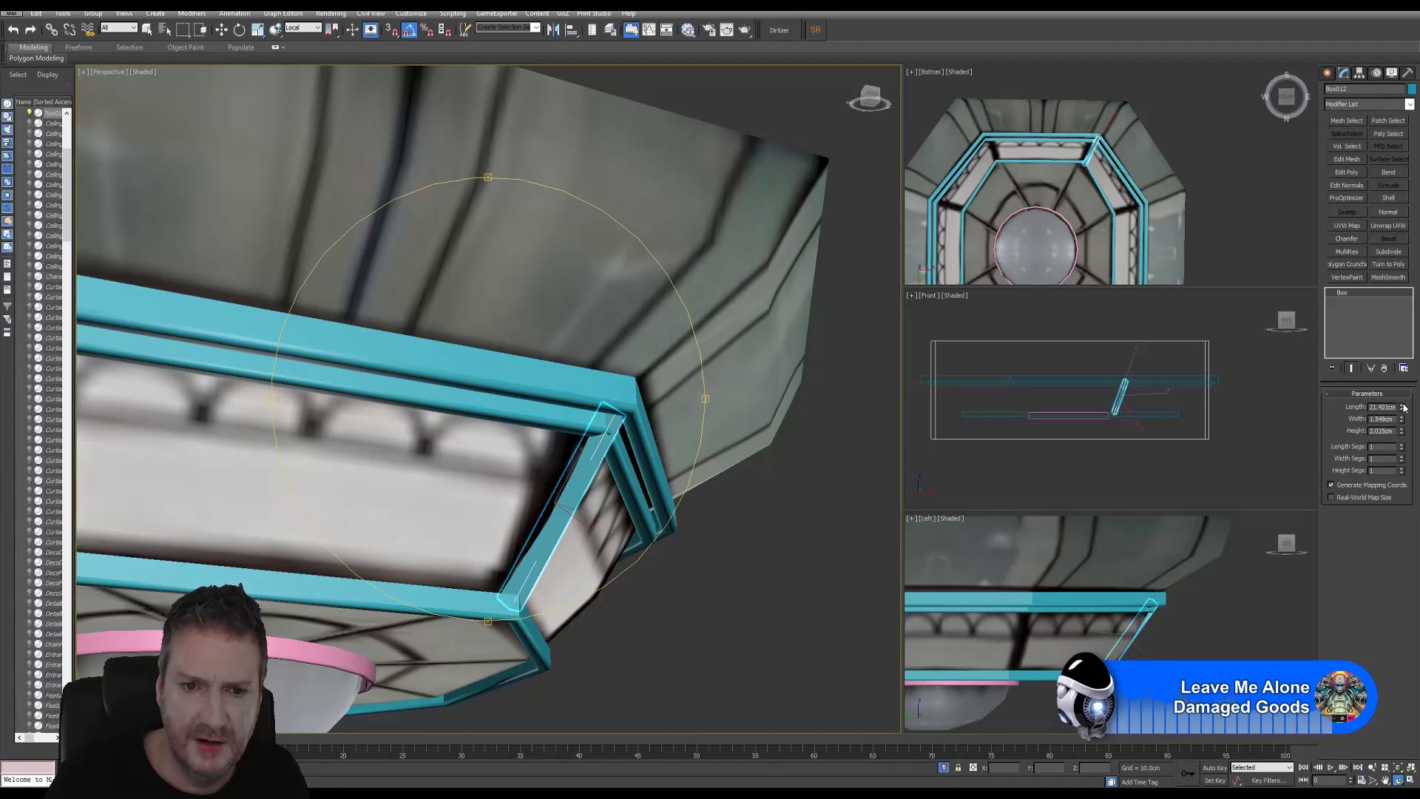
alt+middle_drag(553, 466, 514, 418)
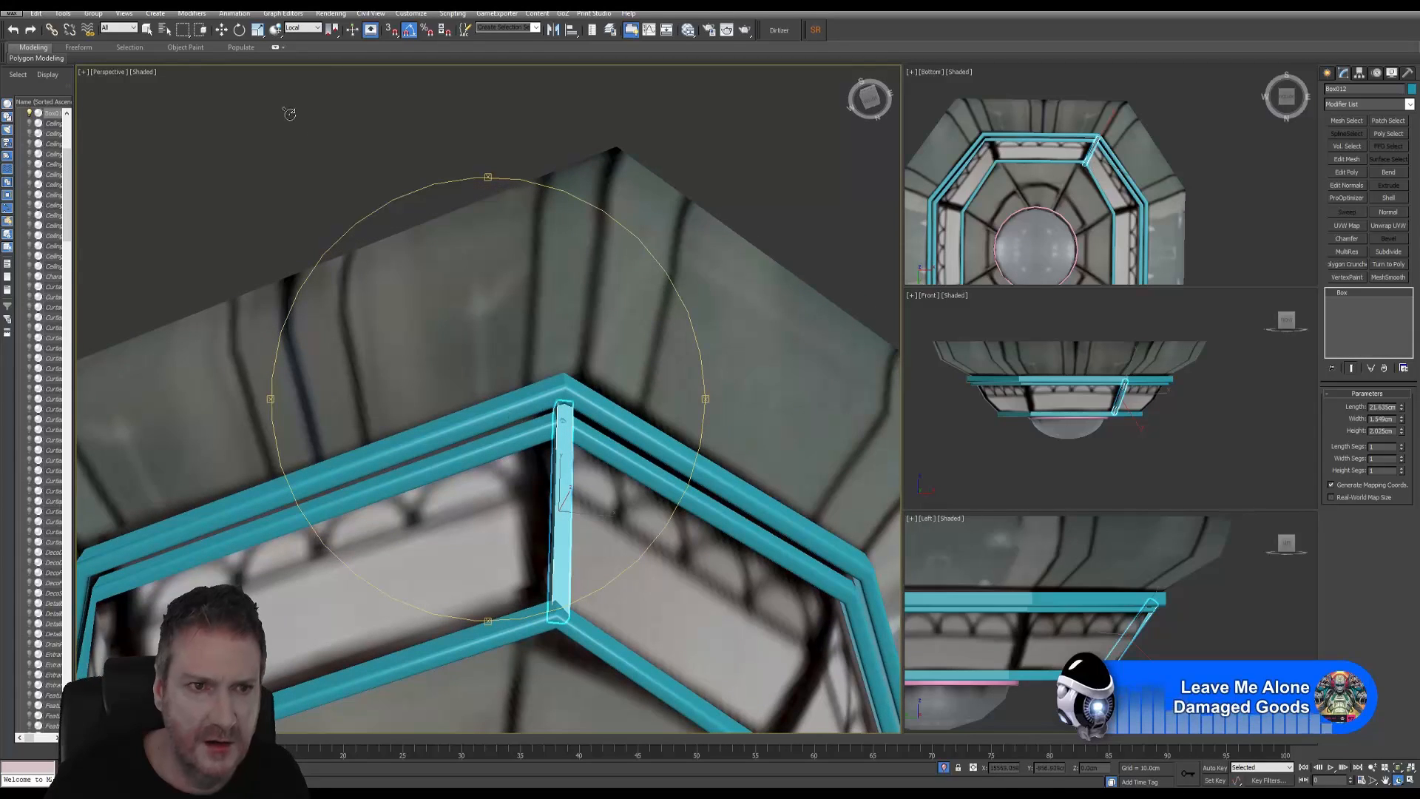
Extend the rib's length to about 21.8 cm and check how both ends meet the octagonal frames
key(w)
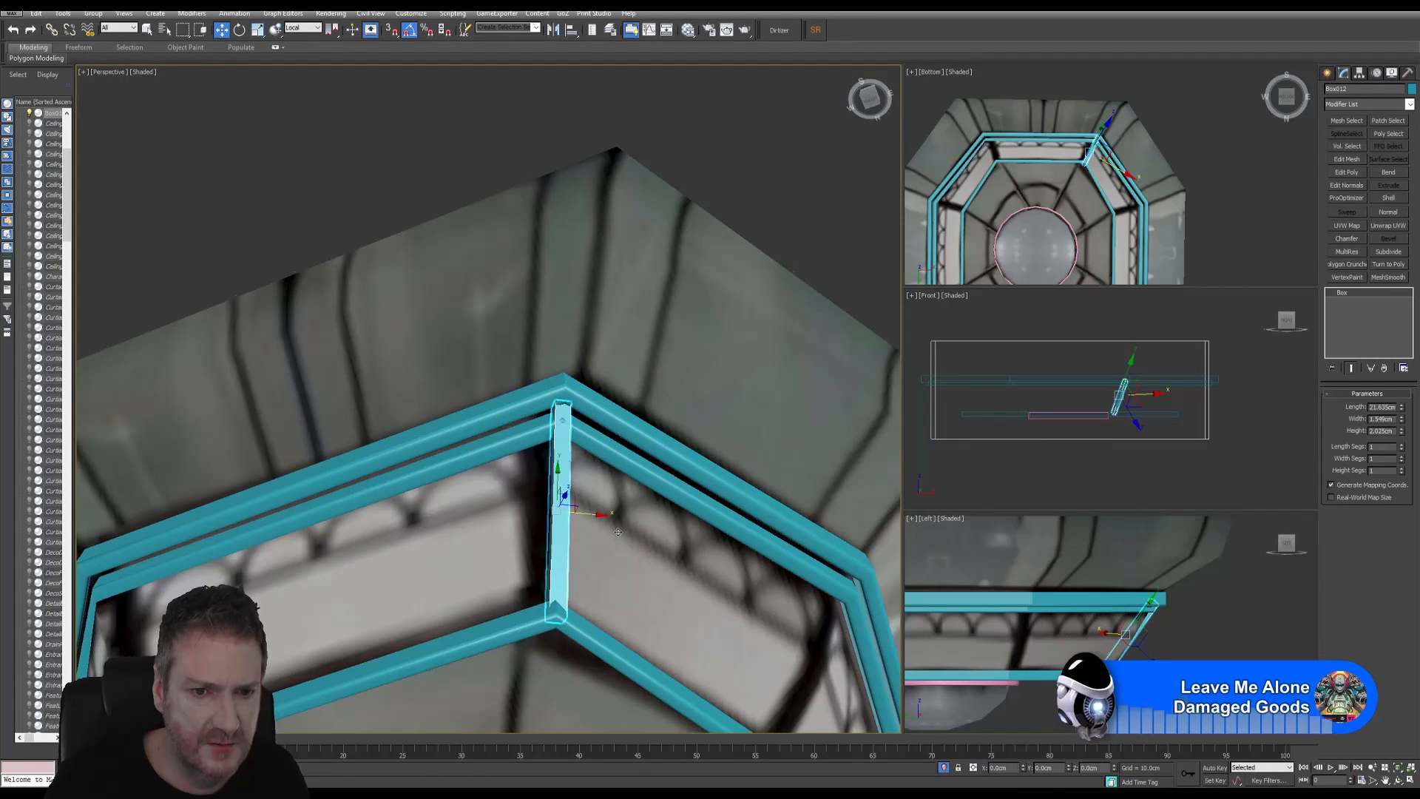
click(1399, 781)
drag(473, 447, 501, 485)
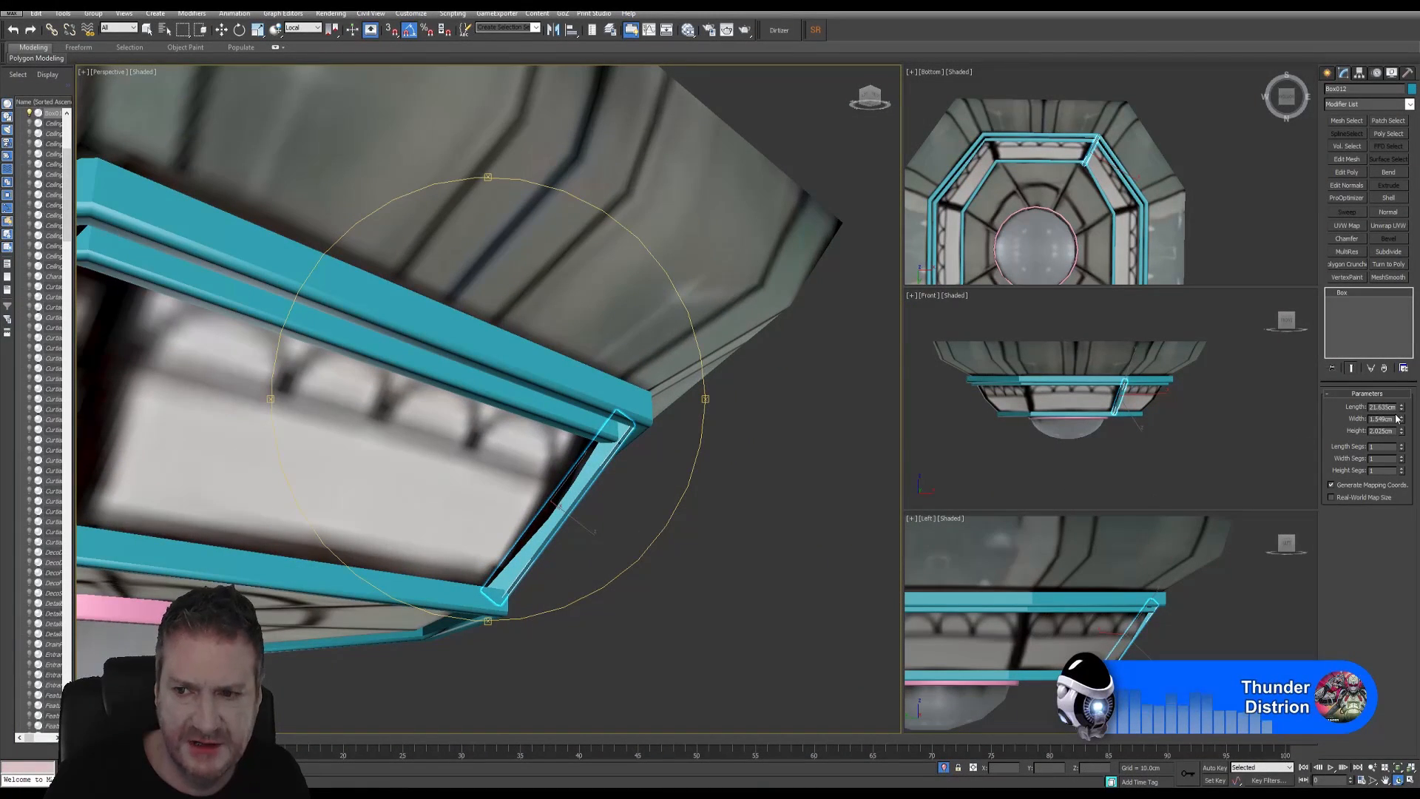
drag(1402, 409, 1402, 408)
drag(508, 445, 489, 418)
drag(540, 544, 477, 469)
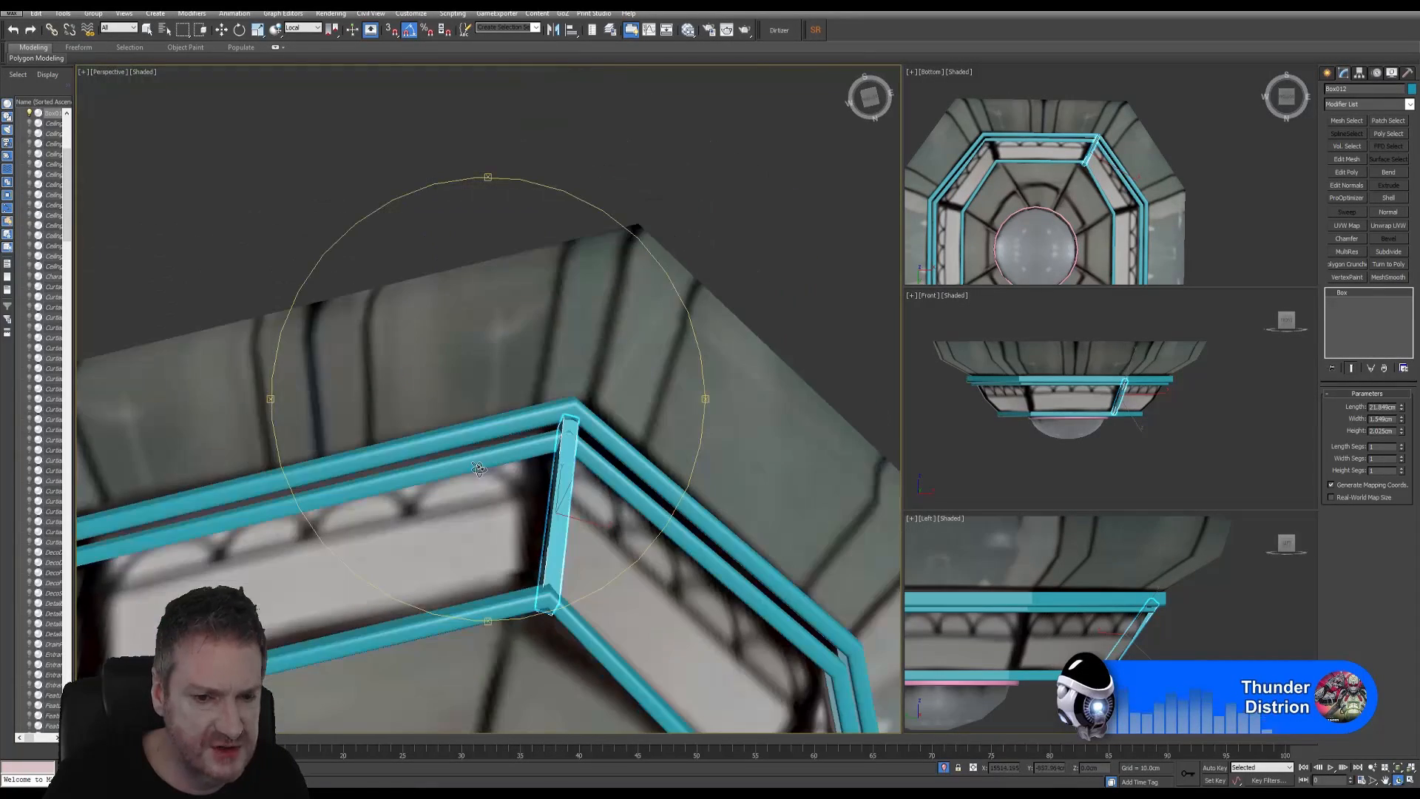
drag(546, 512, 503, 604)
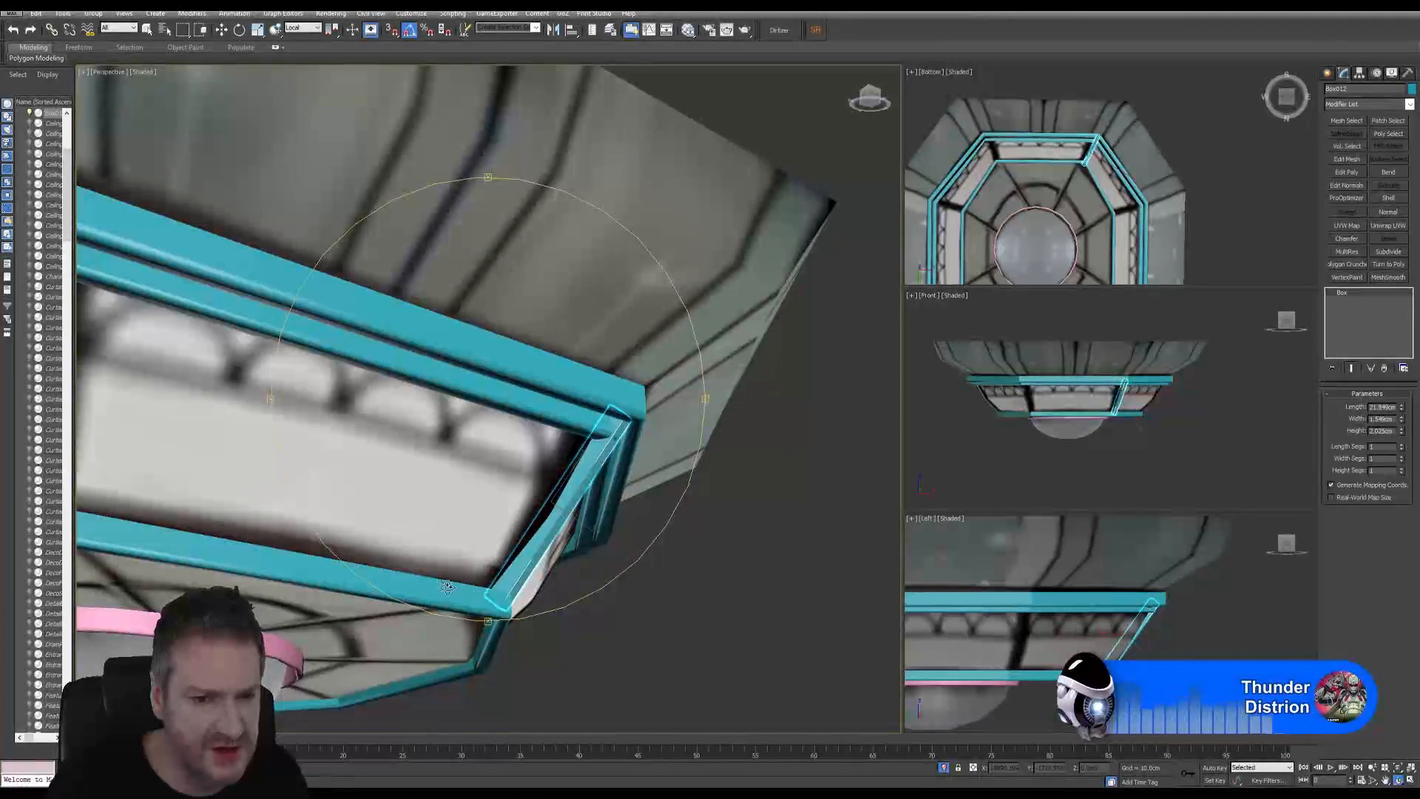
drag(512, 549, 581, 427)
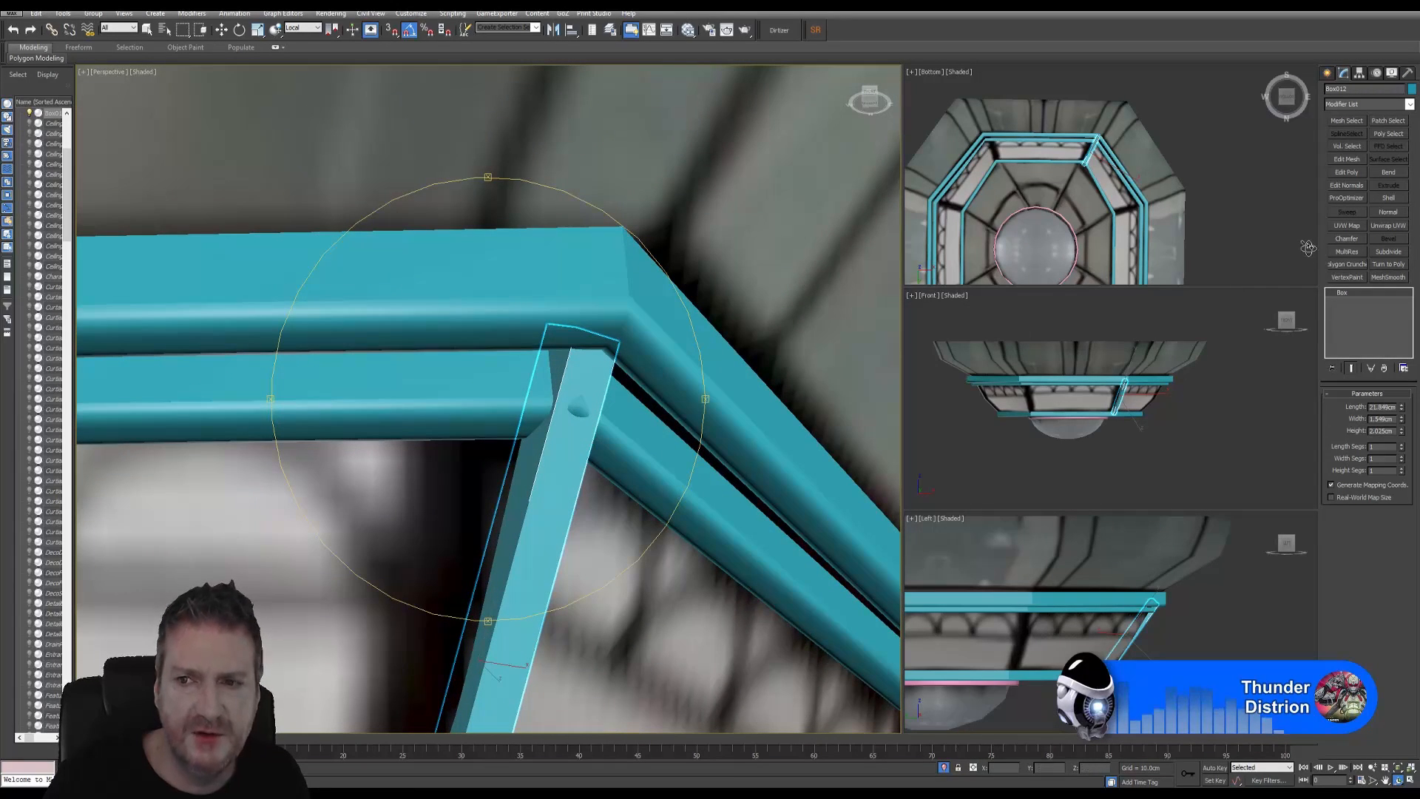
Add an Edit Poly modifier to the rib and move its two upper-end vertices outward into the outer frame corner
click(1348, 172)
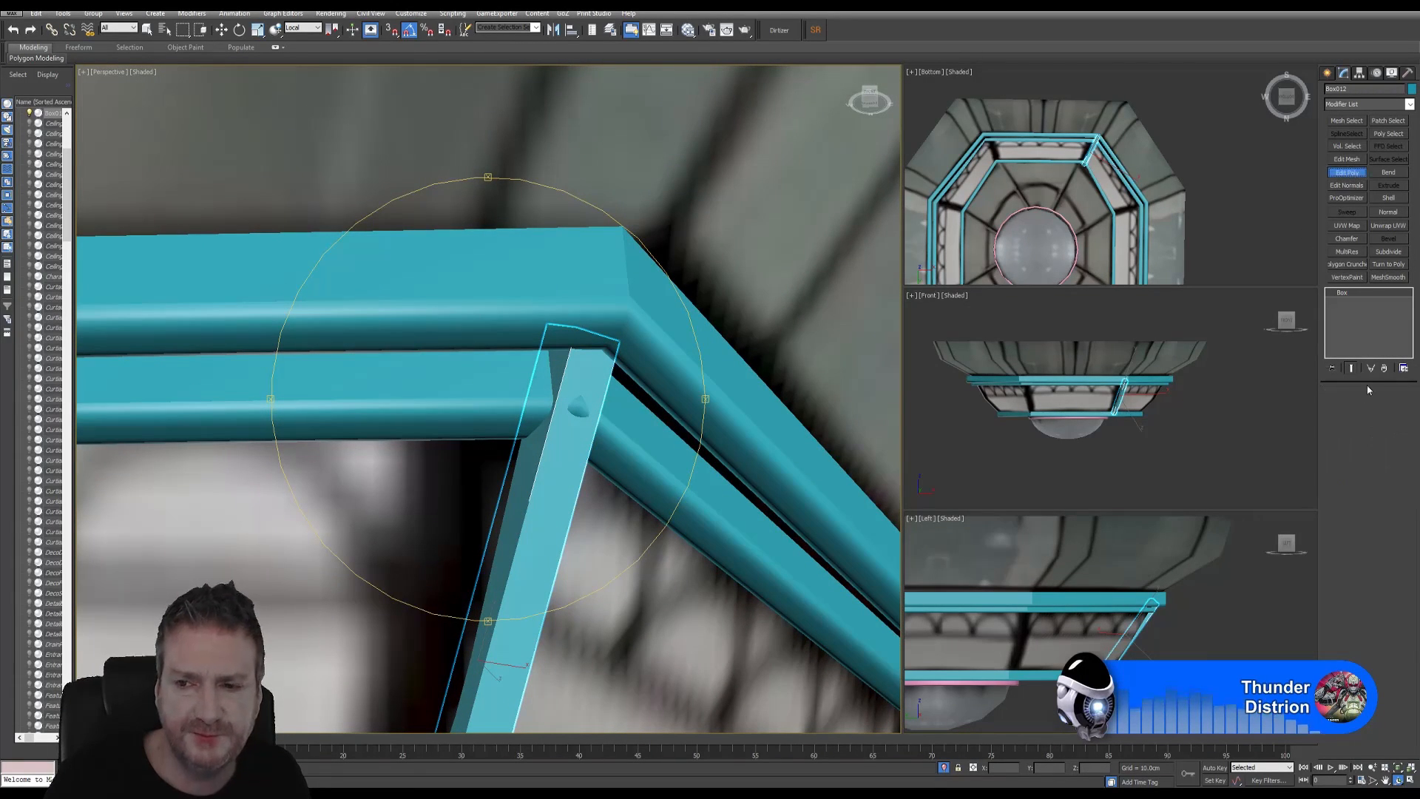
key(w)
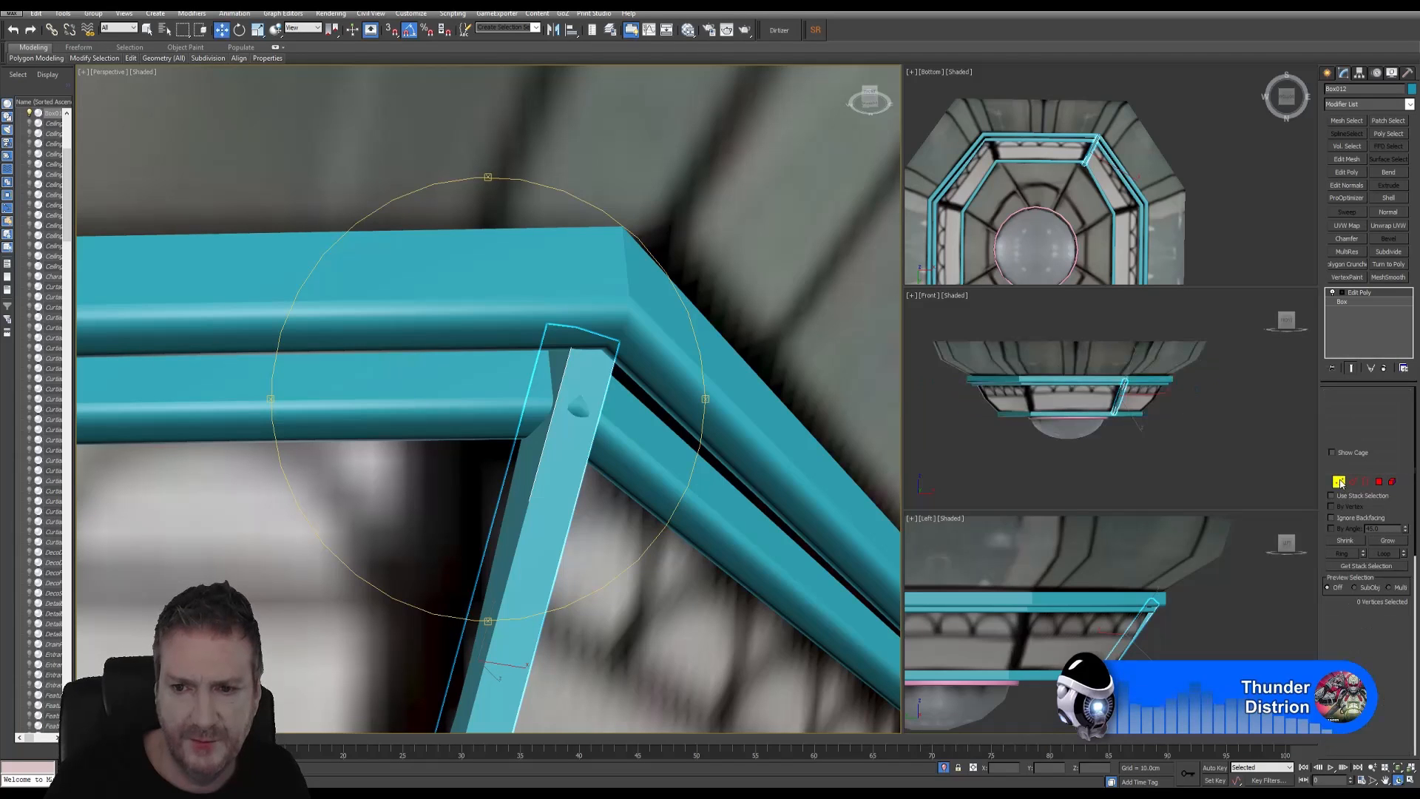
click(1339, 482)
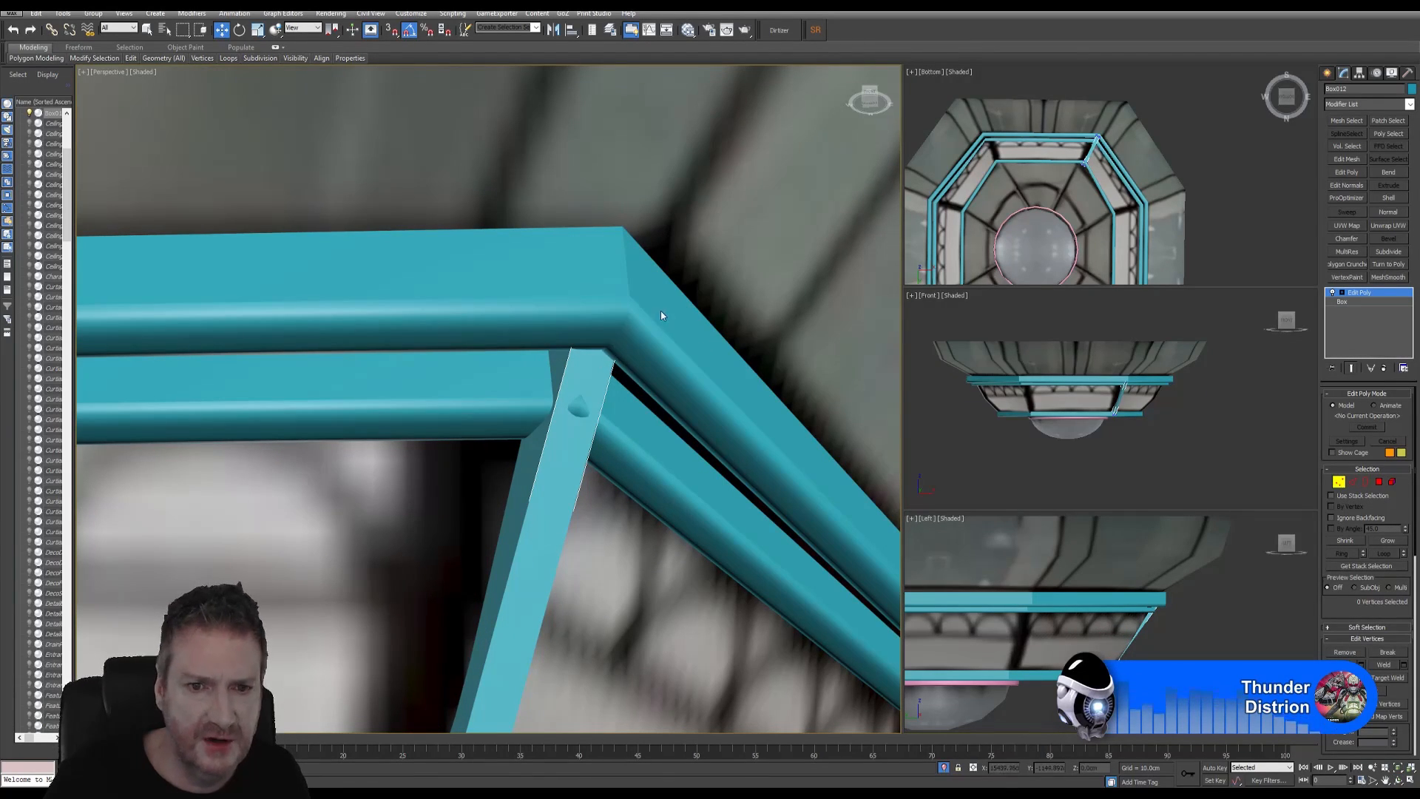
drag(605, 369, 567, 356)
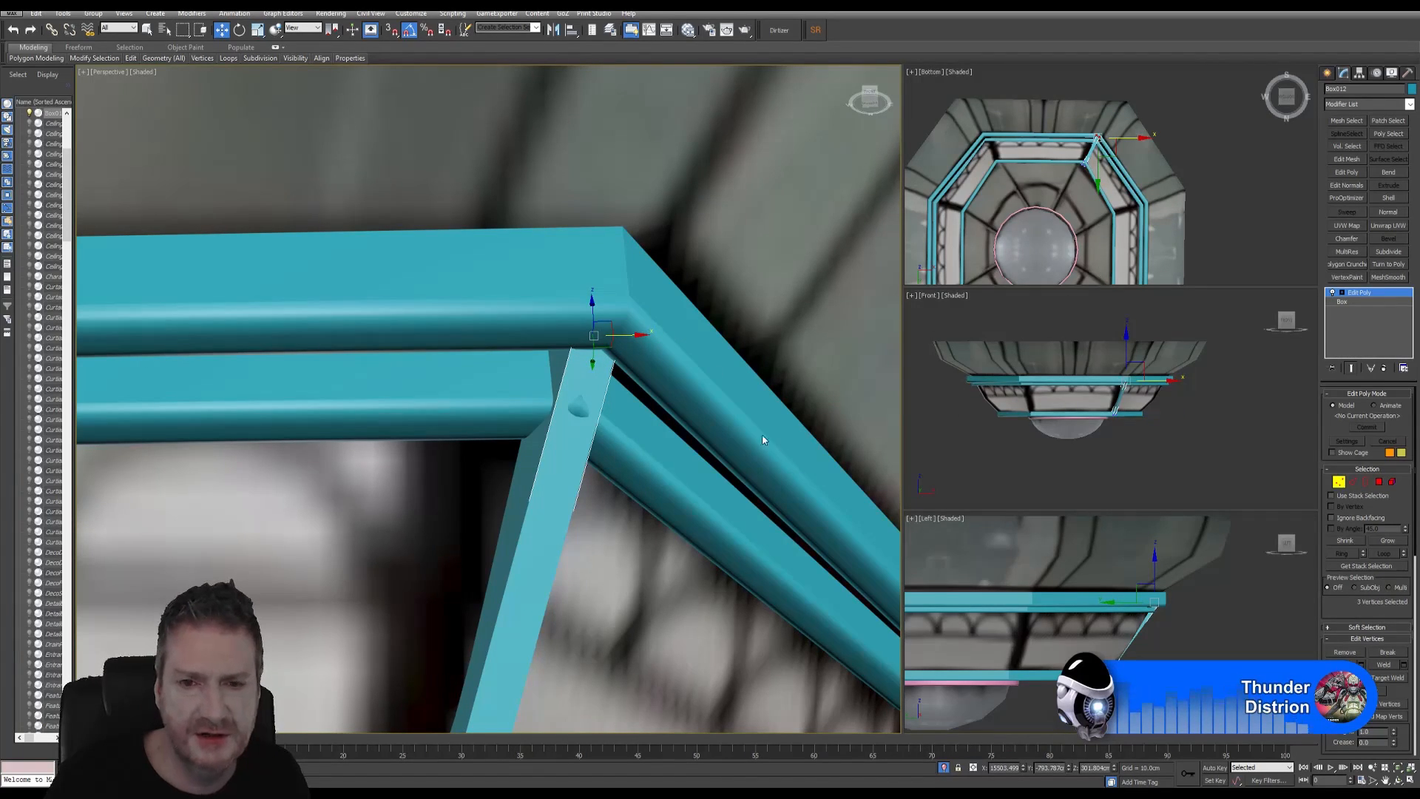
middle_drag(620, 407, 608, 422)
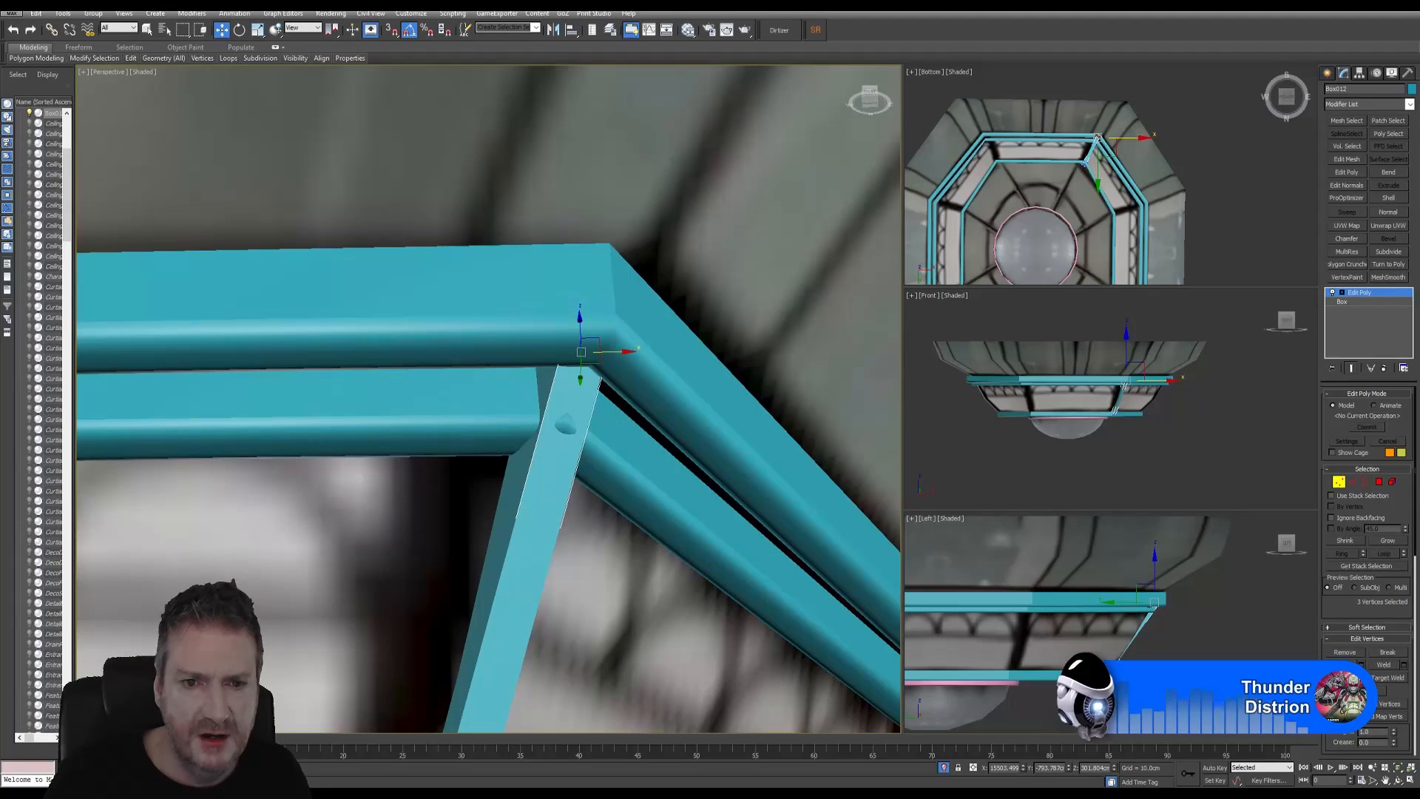
click(1398, 781)
drag(569, 414, 563, 452)
key(w)
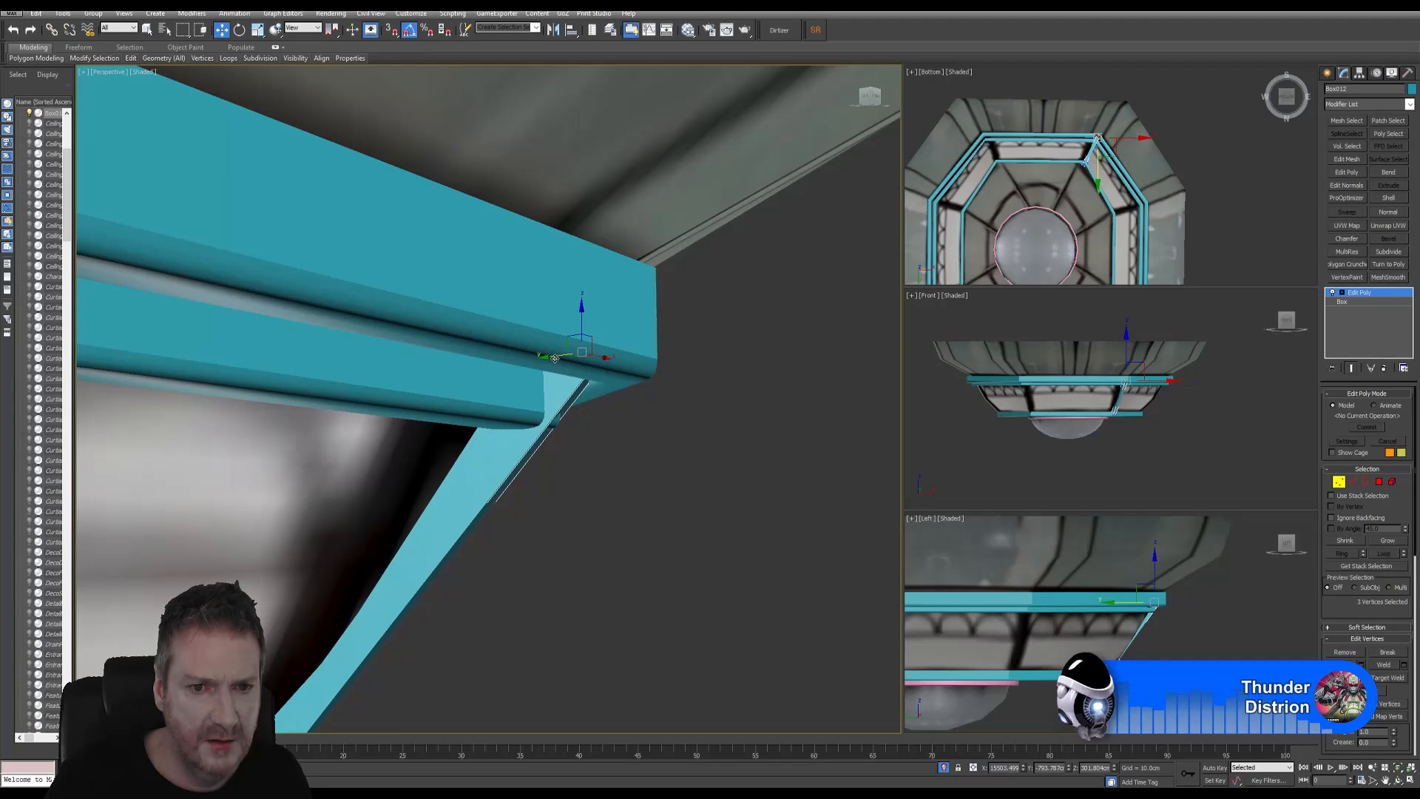
drag(555, 358, 605, 353)
click(1398, 780)
drag(607, 510, 534, 429)
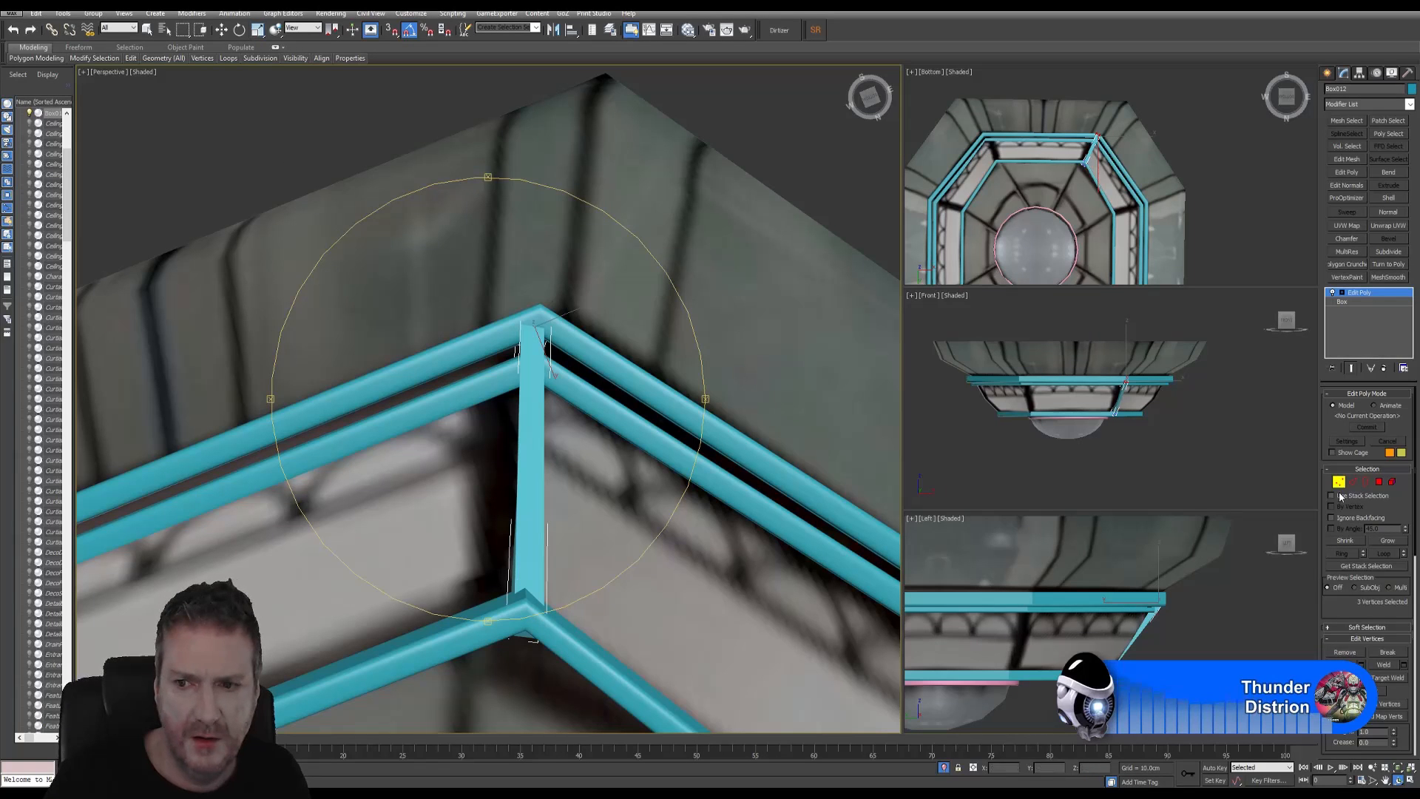
Leave vertex editing and rotate the whole rib slightly to align it with the upper and lower frame corners
click(1339, 482)
key(w)
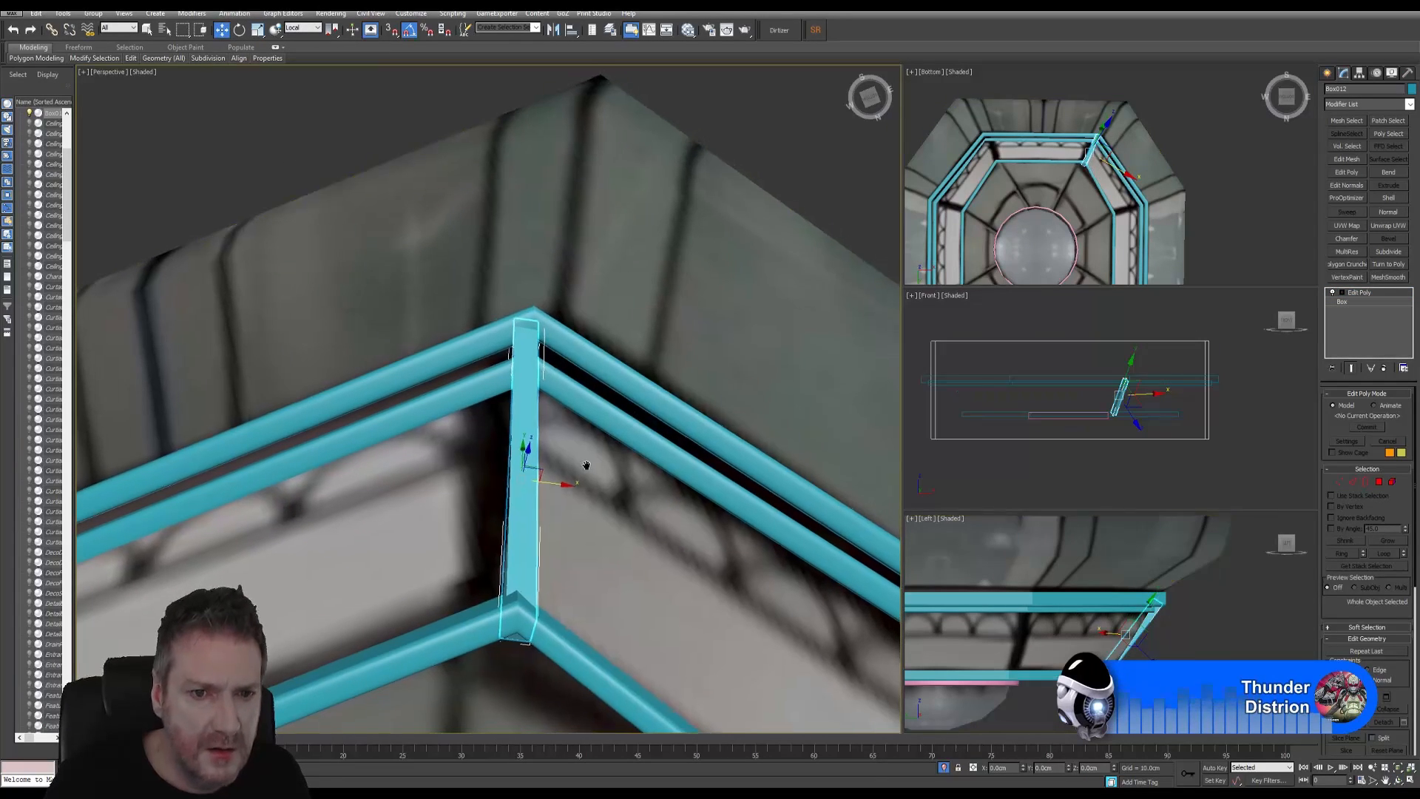
drag(564, 476, 568, 477)
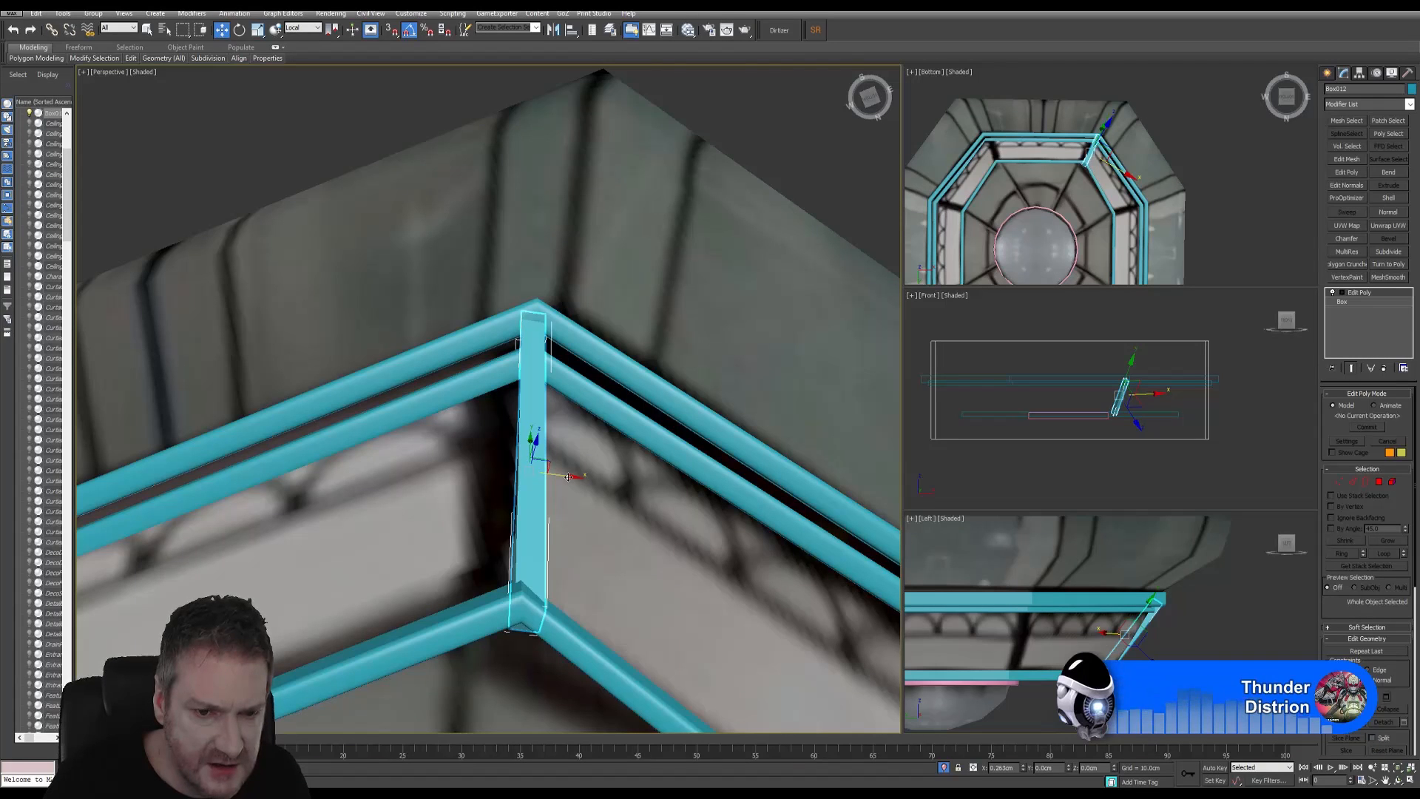
key(ctrl+z)
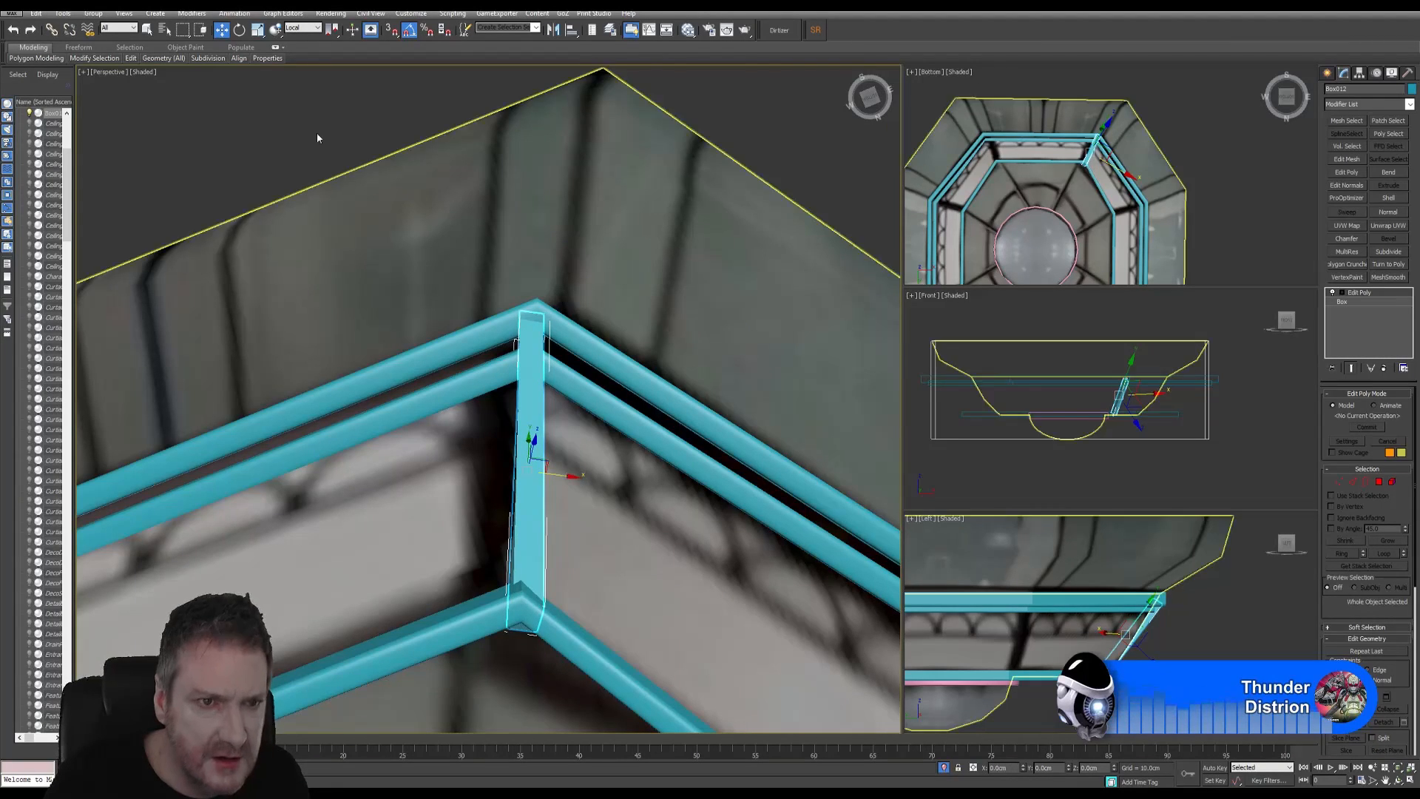
key(e)
drag(541, 437, 556, 446)
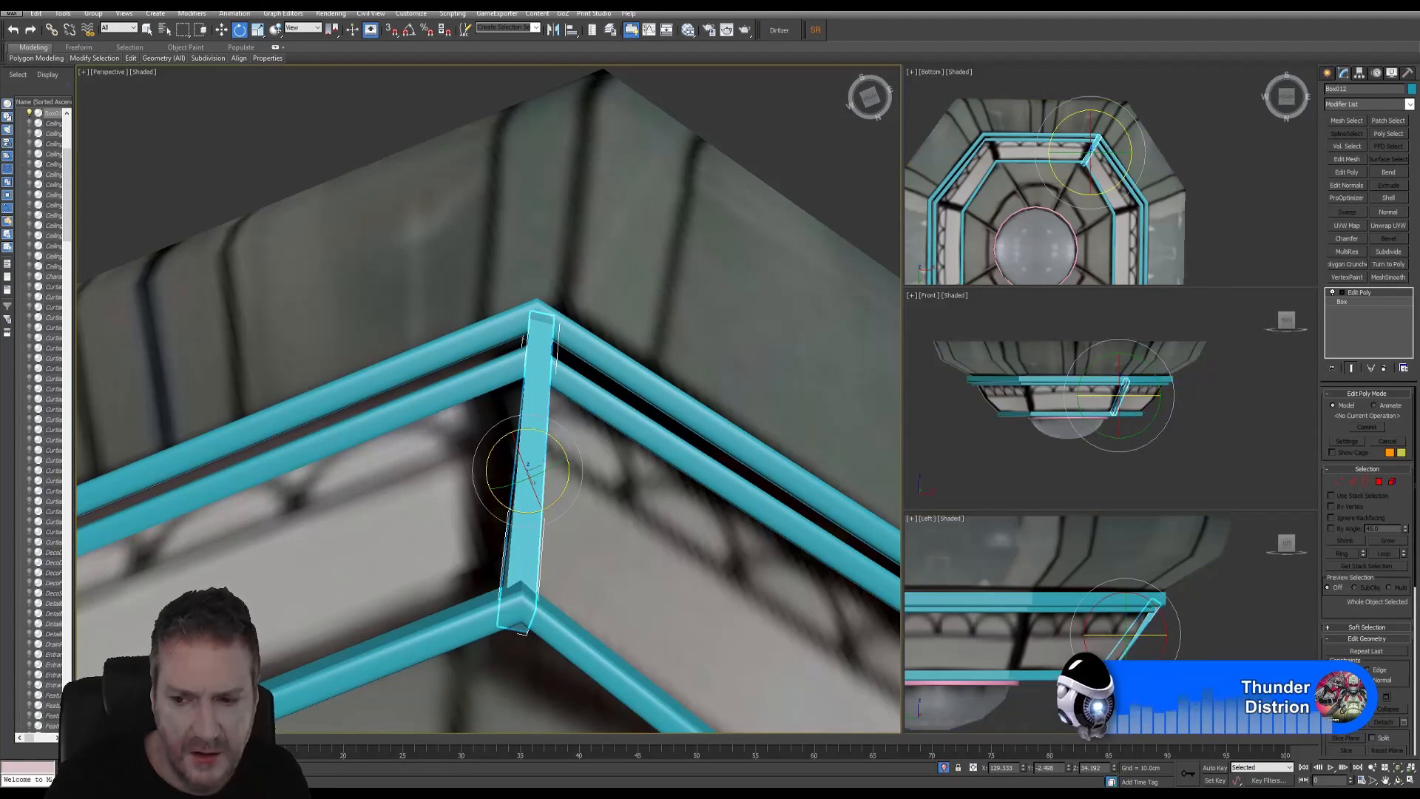
click(1399, 781)
drag(429, 400, 438, 437)
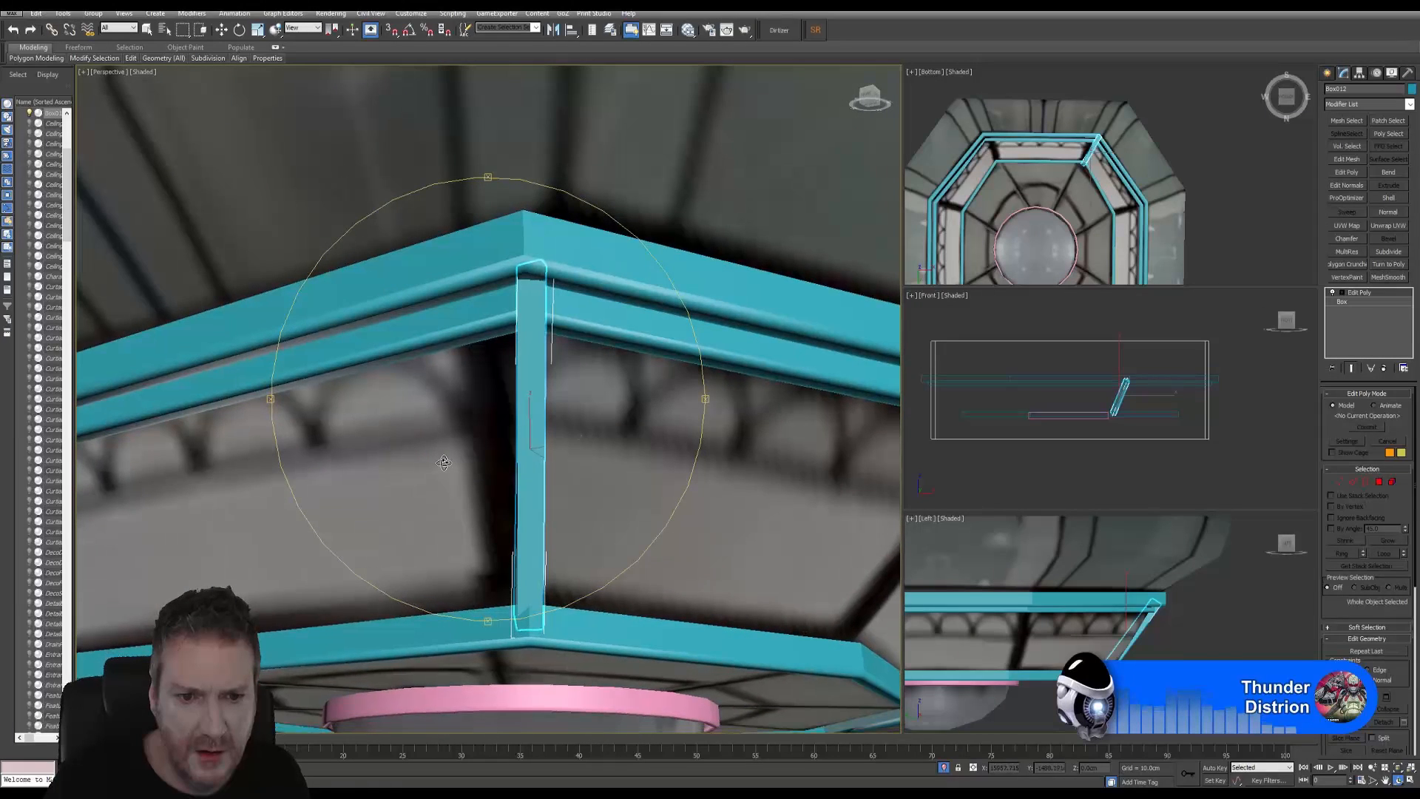
Fine-tune the rib's rotation and shift it slightly sideways along its local X axis between the frame corners
click(239, 29)
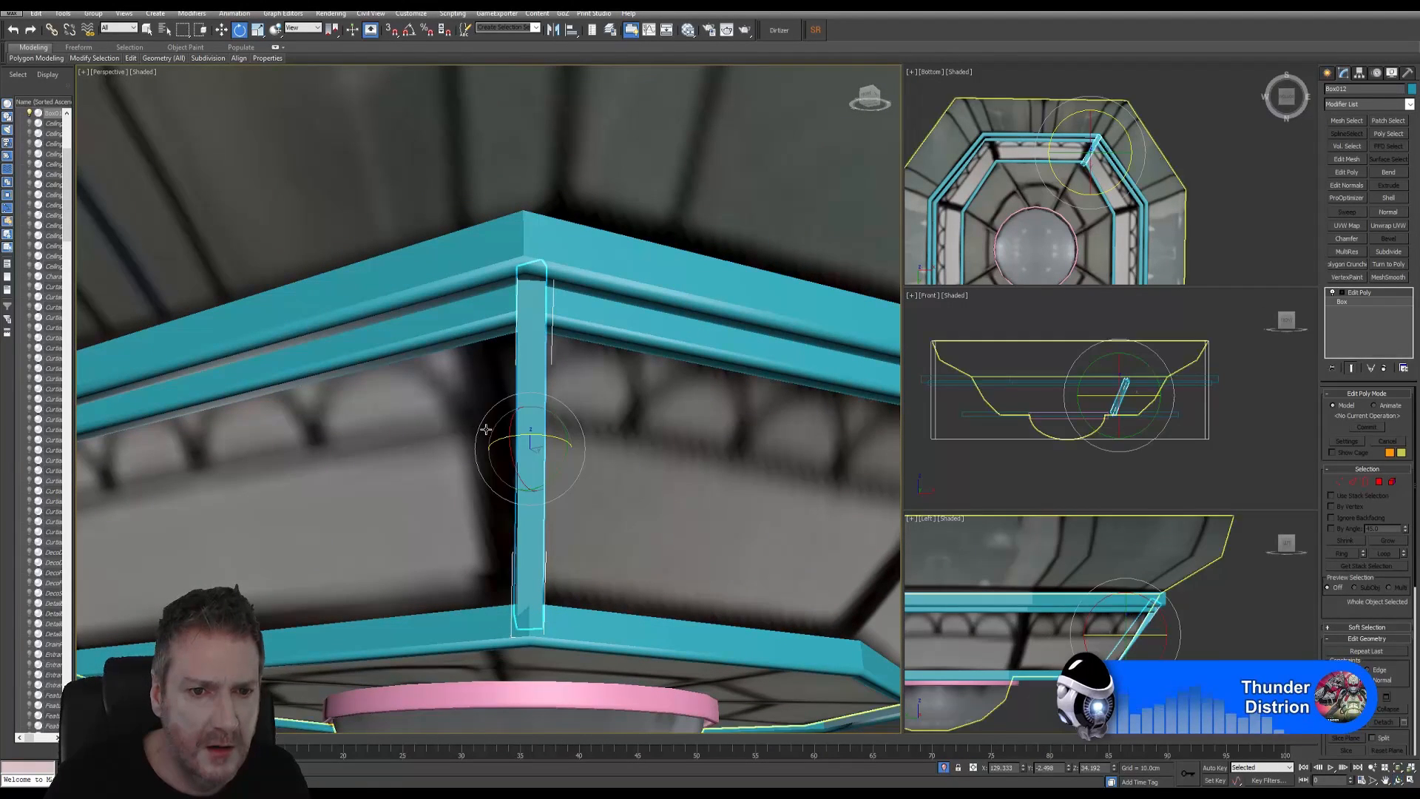
drag(489, 408, 487, 410)
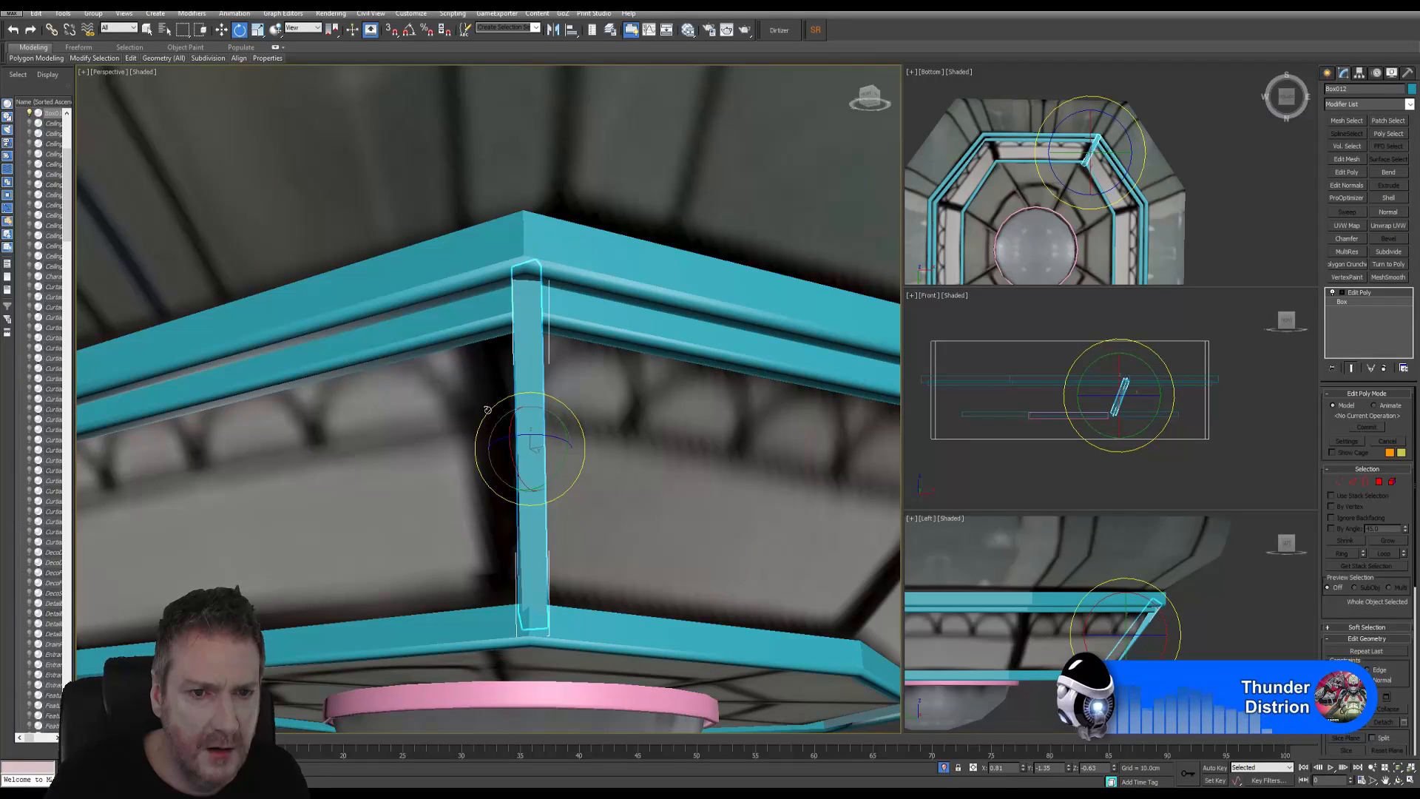
click(221, 30)
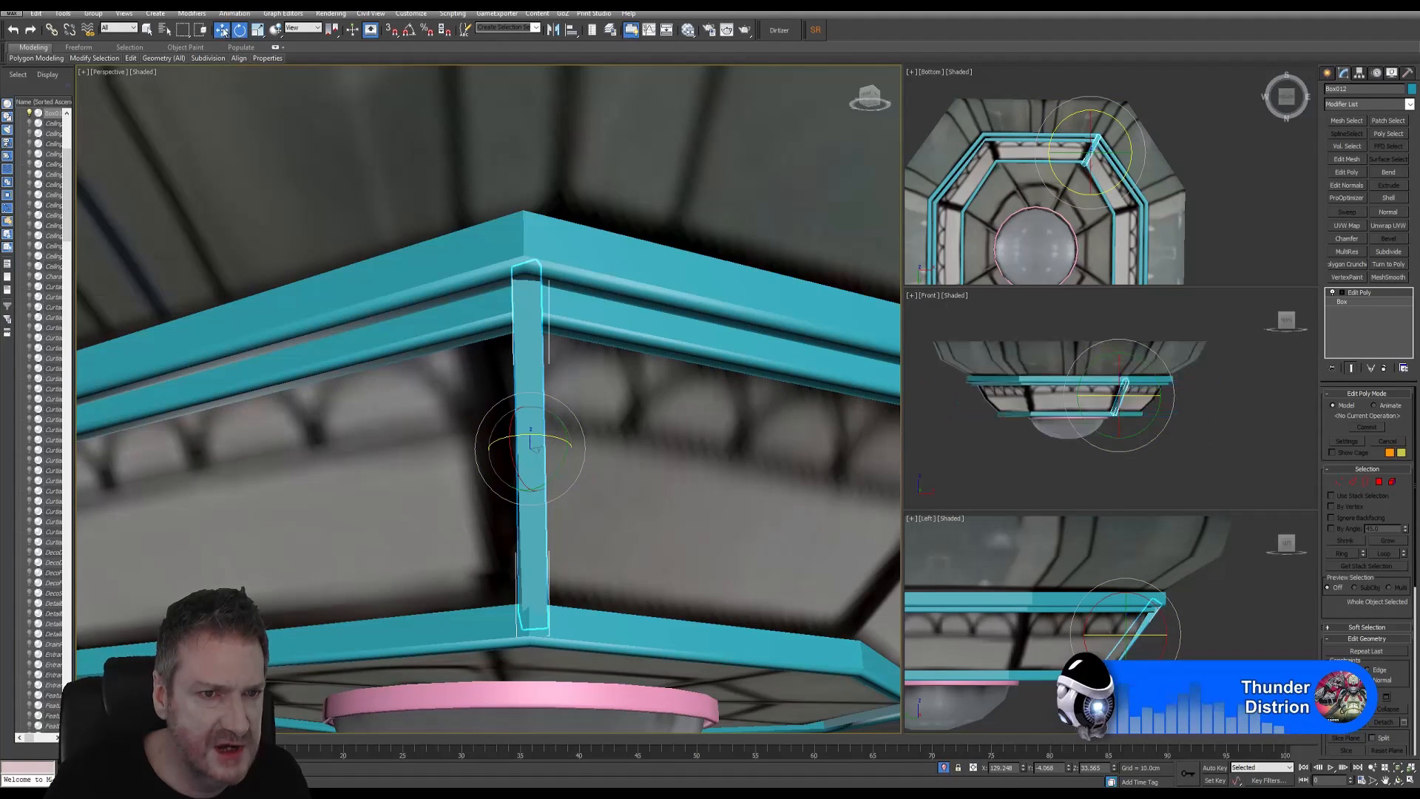
drag(571, 452, 565, 451)
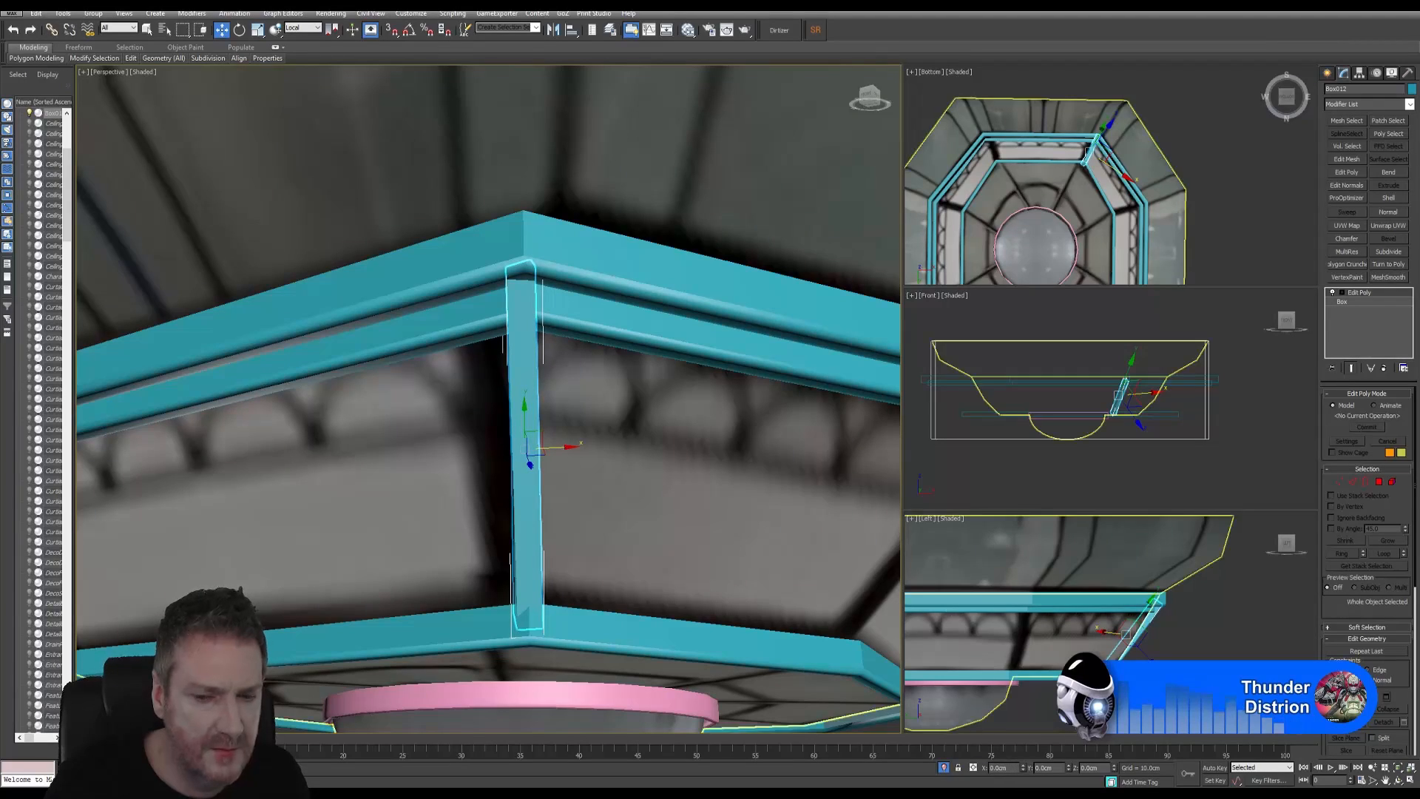
Select the two protruding vertices at the rib's lower end and move them about 1.1 cm to fit the lower frame corner
scroll(564, 451, down, 3)
alt+middle_drag(569, 547, 644, 470)
alt+middle_drag(478, 531, 455, 372)
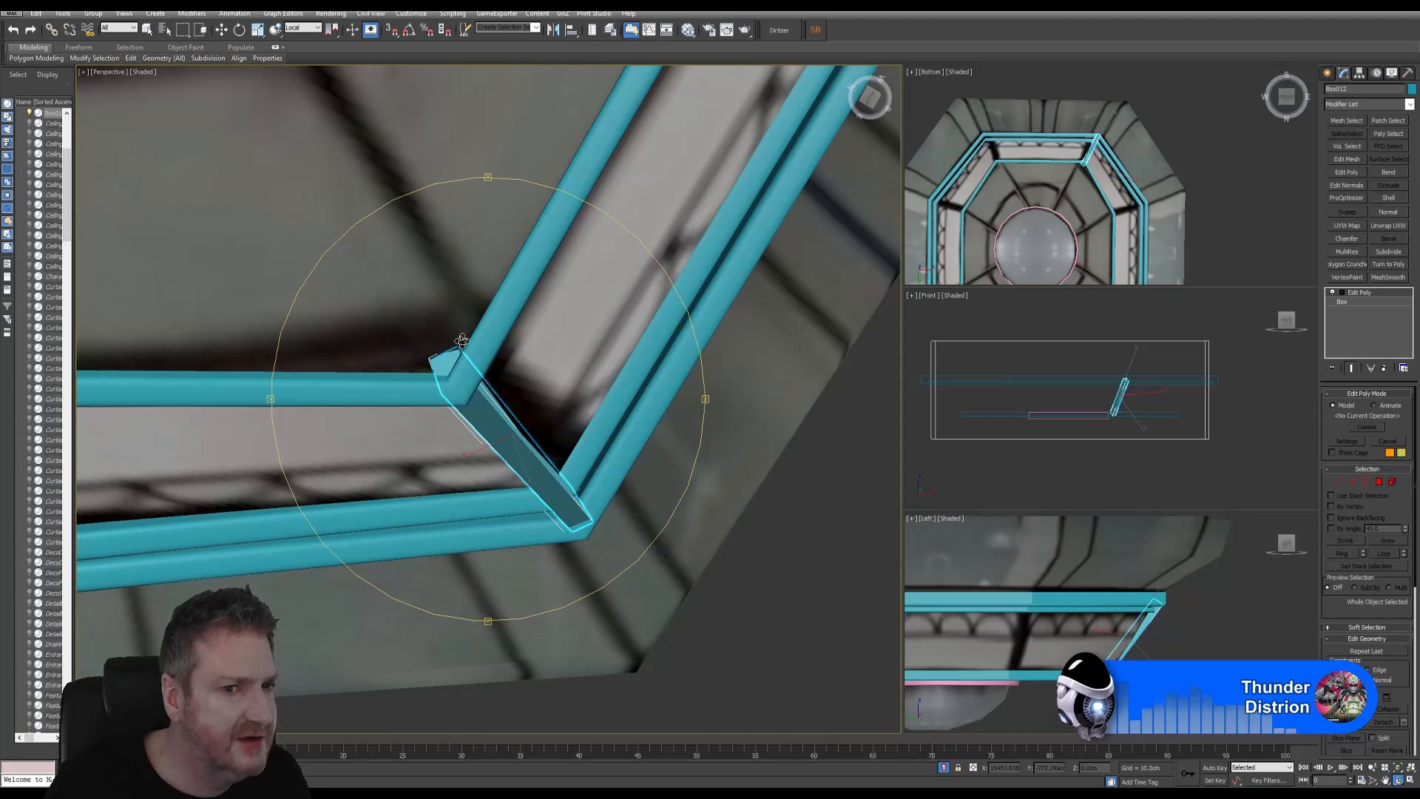
alt+middle_drag(446, 387, 442, 409)
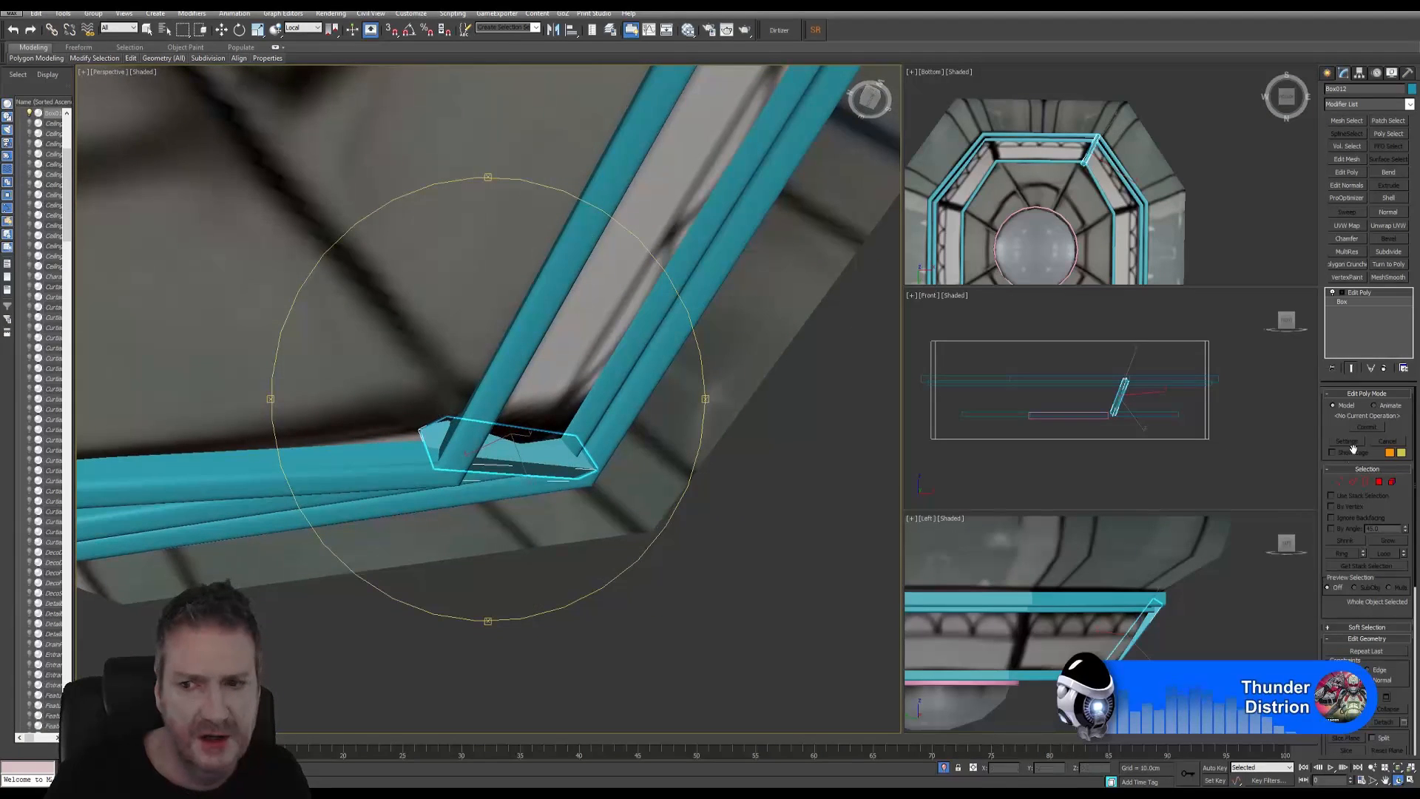
key(w)
click(1338, 481)
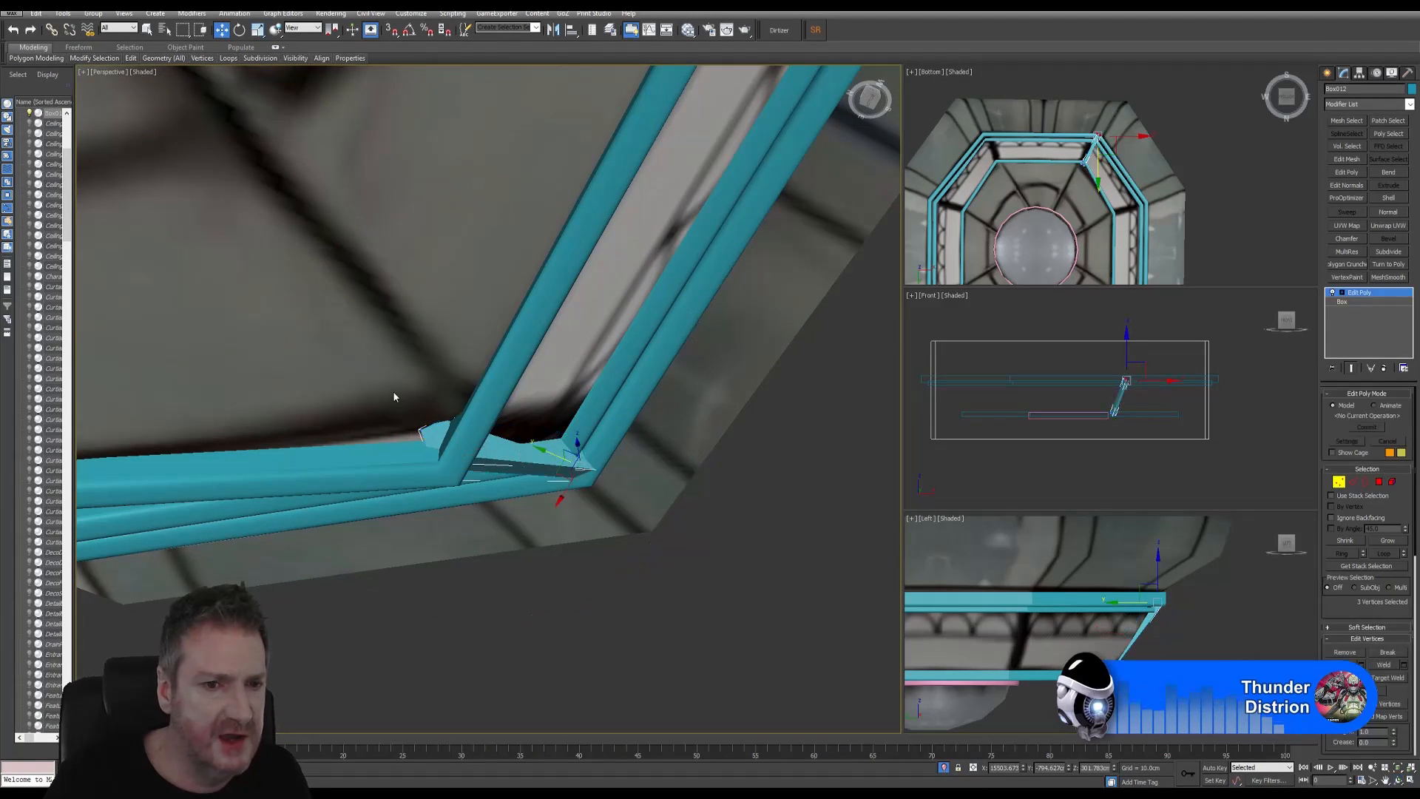
drag(424, 446, 406, 413)
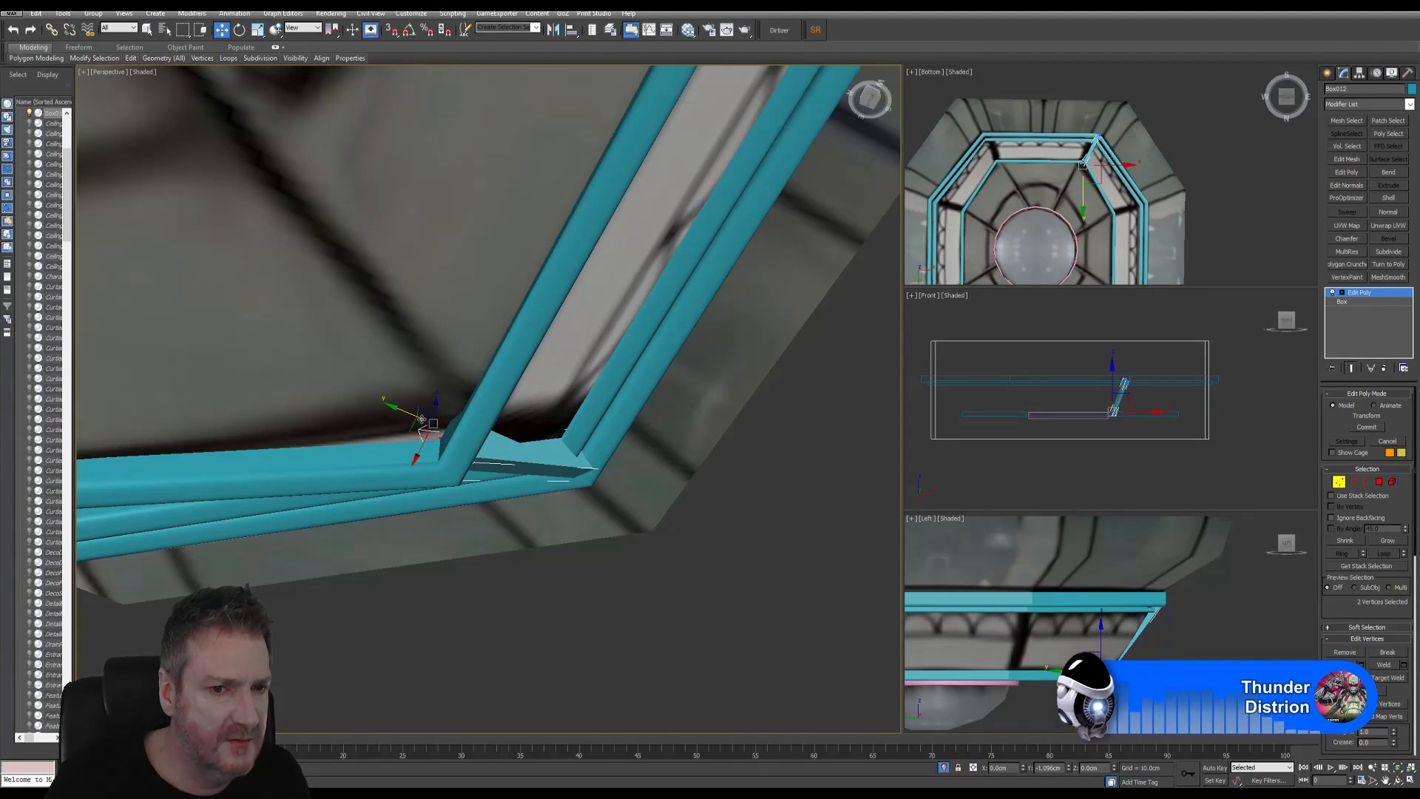
alt+middle_drag(422, 419, 303, 429)
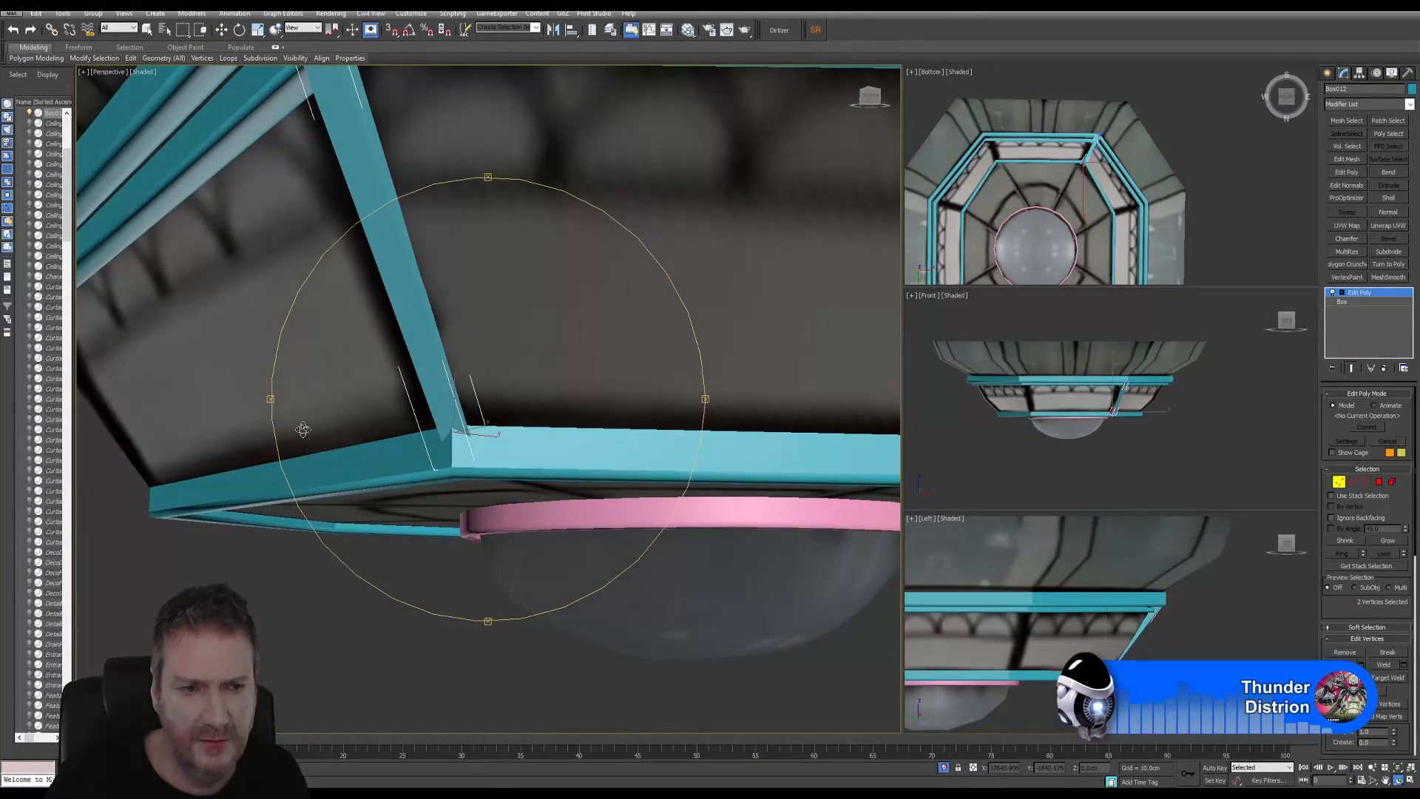
Recheck the rib's lower joint and set the reference coordinate system to Local for the selected end vertices
click(12, 31)
drag(429, 419, 486, 379)
alt+middle_drag(485, 379, 453, 322)
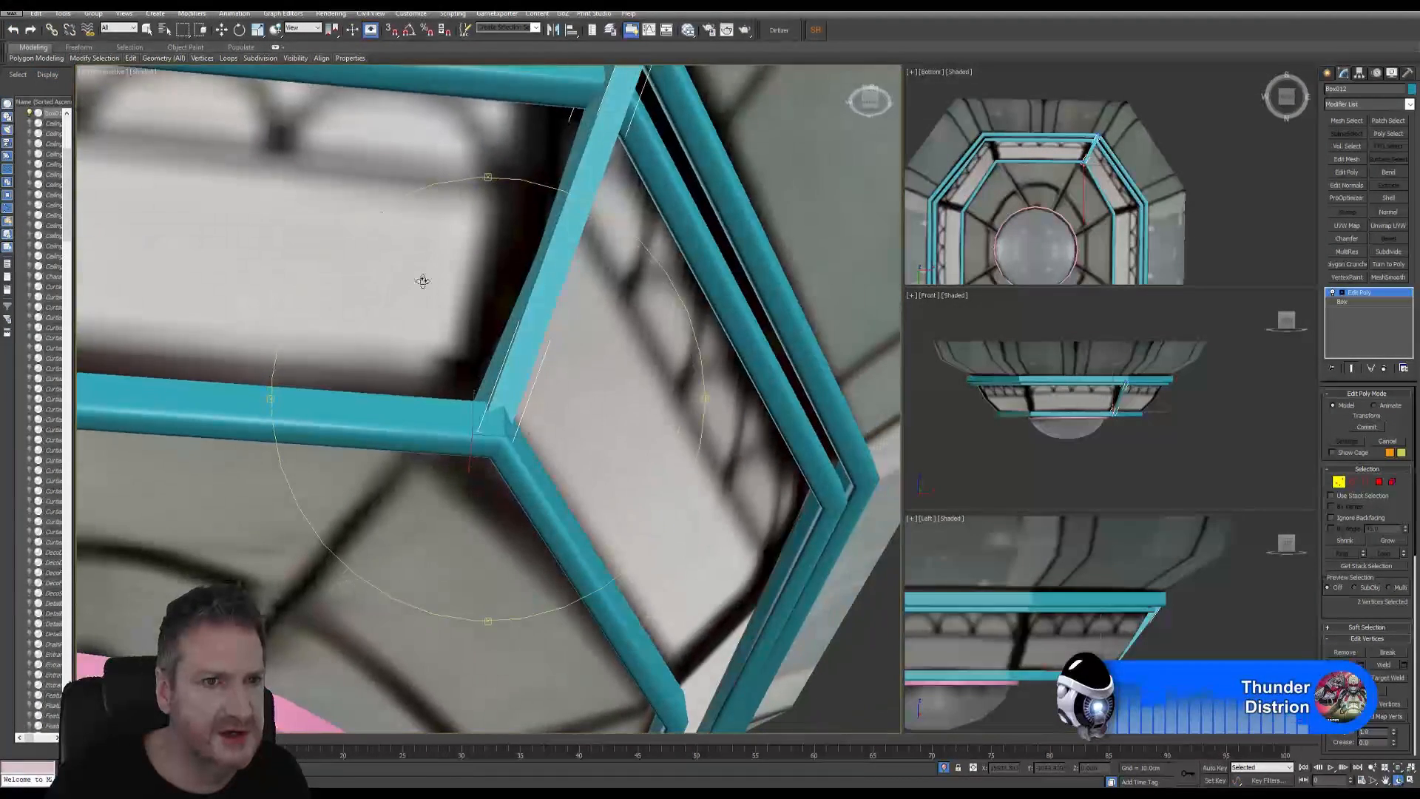
click(303, 28)
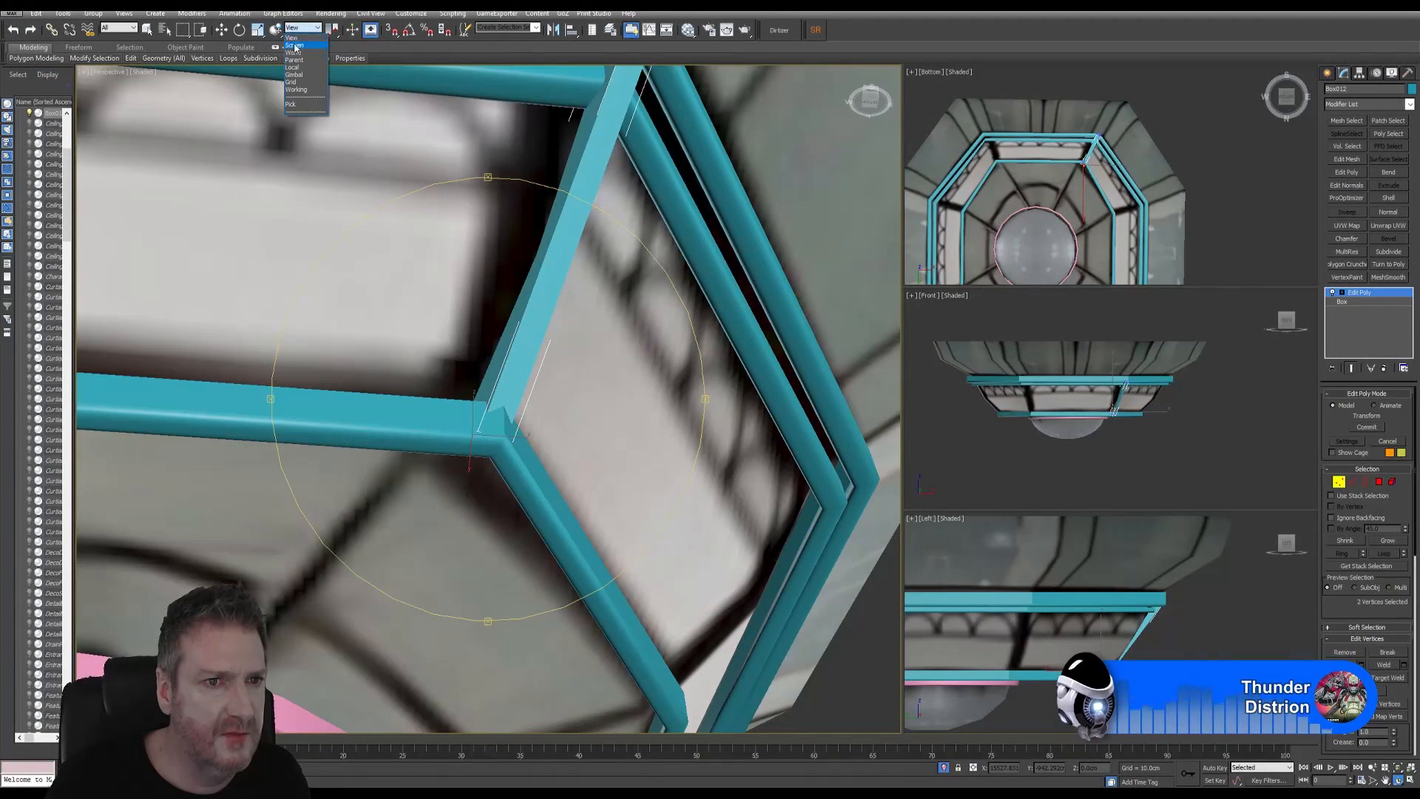
click(299, 69)
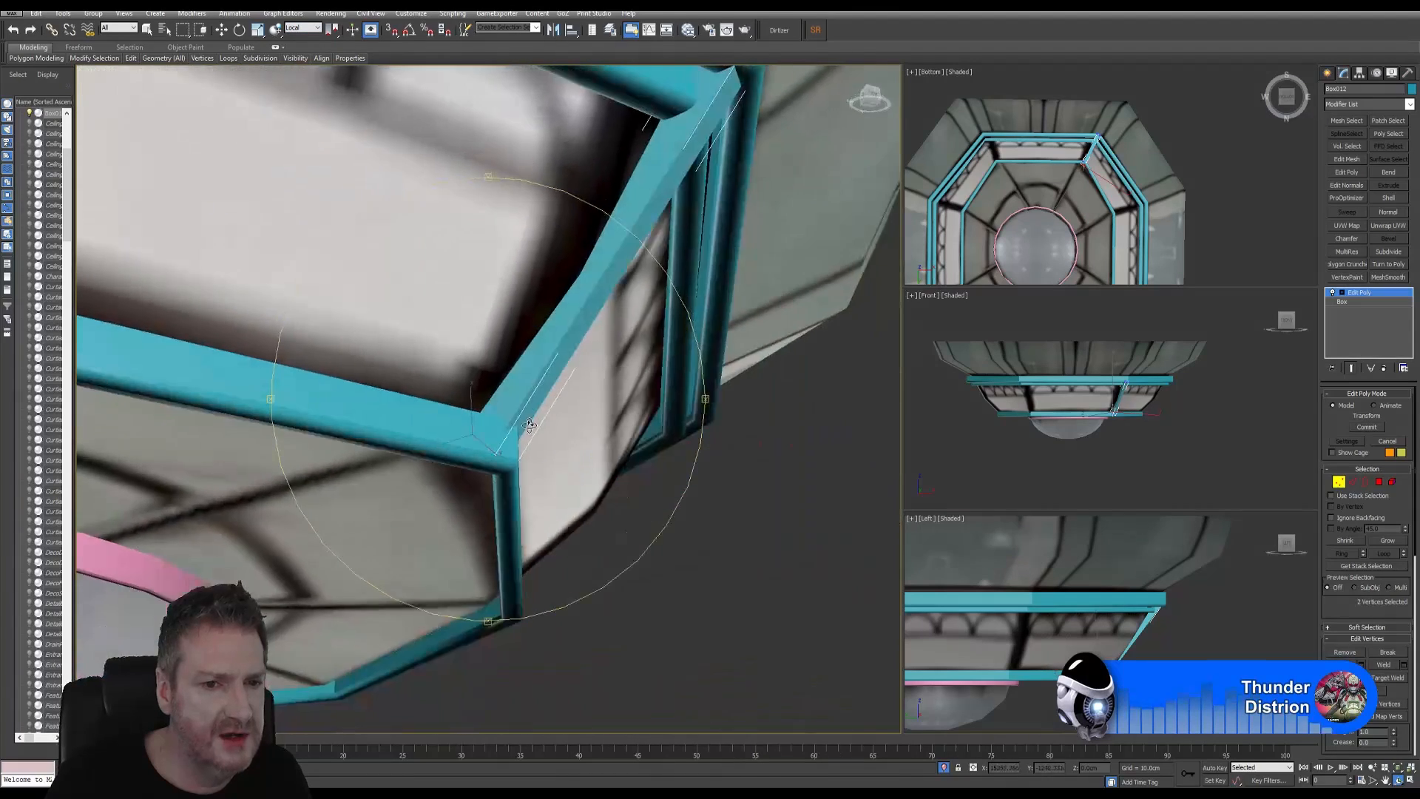